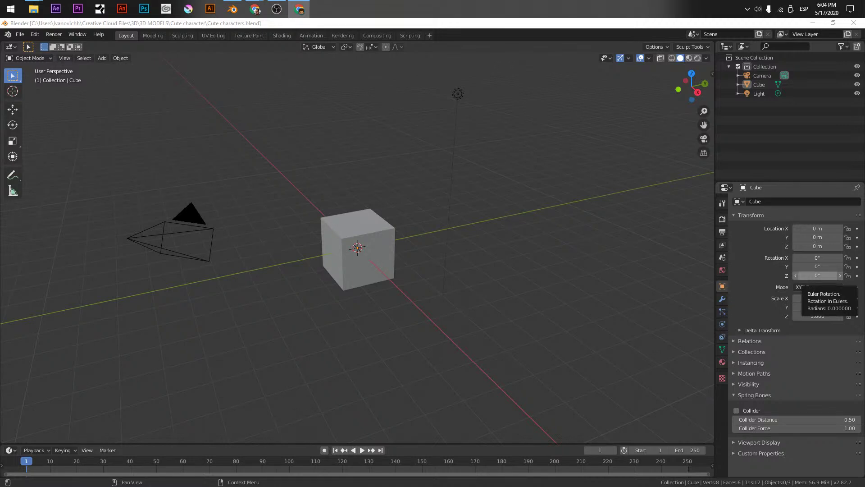
Delete the default light, camera and cube to leave the scene empty
middle_click_drag(456, 133, 437, 70)
left_click(461, 99)
key("Delete")
left_click(178, 261)
key("Delete")
middle_click_drag(306, 282, 350, 266)
key("KP_1")
left_click_drag(275, 187, 415, 300)
middle_click_drag(426, 298, 352, 310)
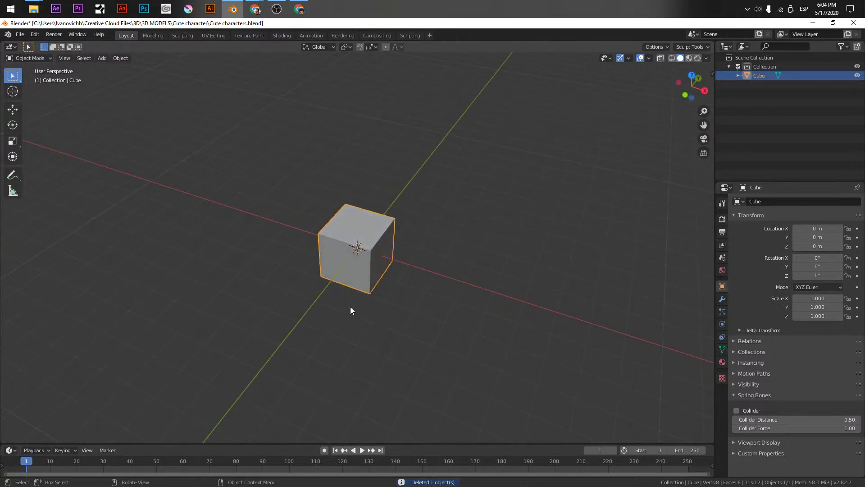
middle_click_drag(344, 276, 390, 223)
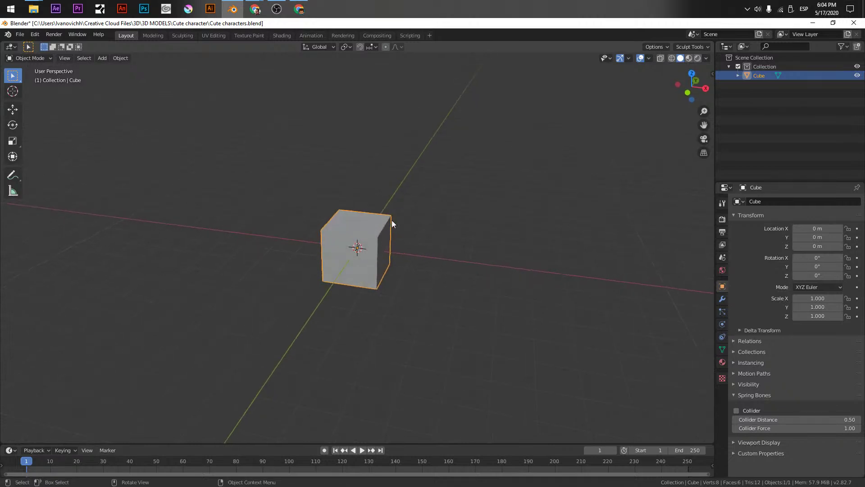
key("Delete")
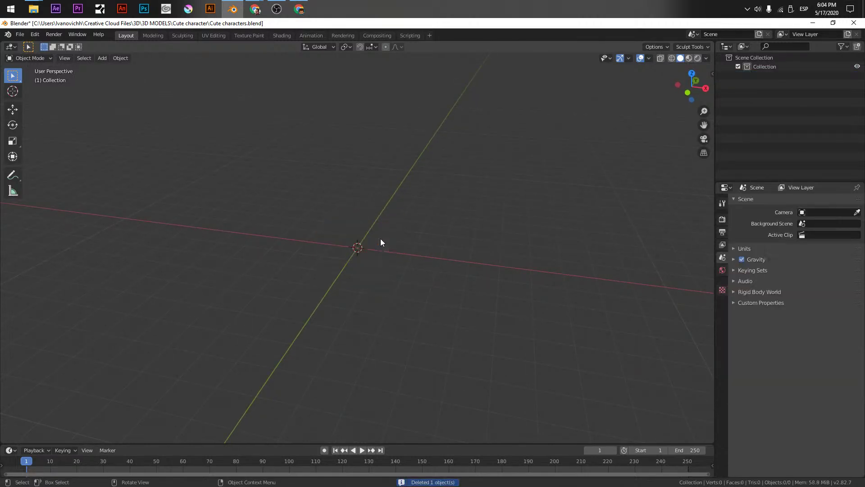
Add a plane at the origin and rotate it 90° about the X axis to stand it upright
key("shift+a")
mouse_move(395, 256)
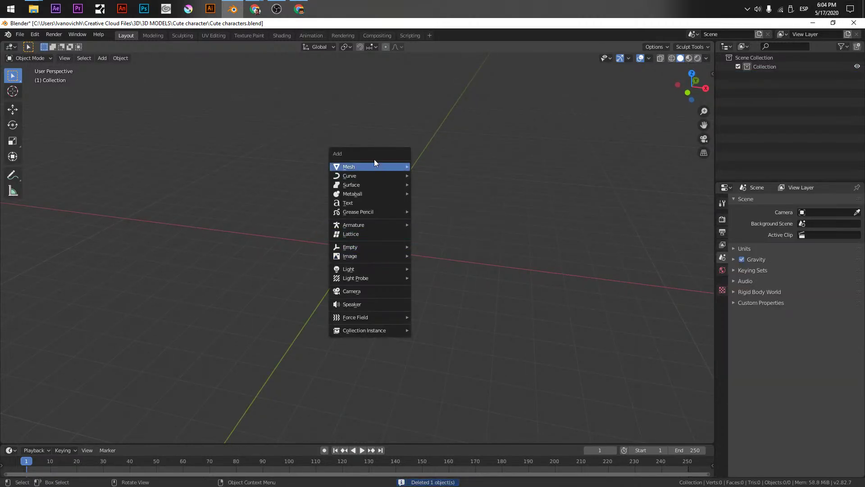
mouse_move(369, 166)
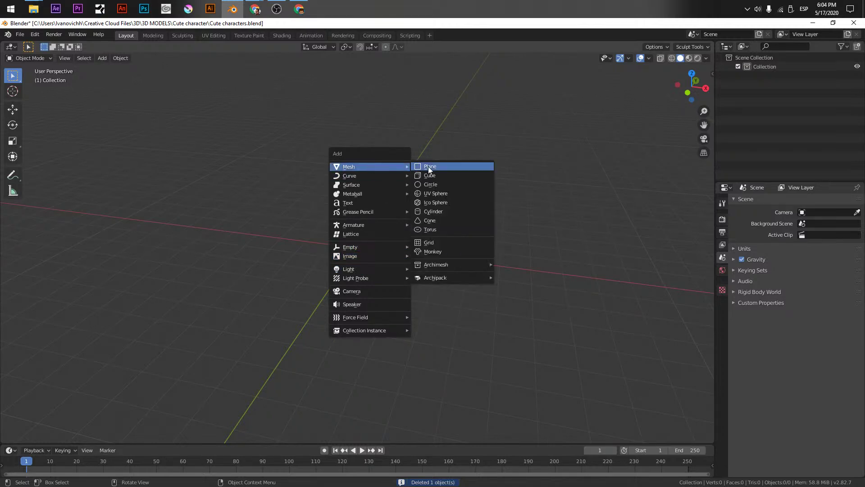
left_click(426, 167)
middle_click_drag(432, 215, 436, 196)
key("r")
key("z")
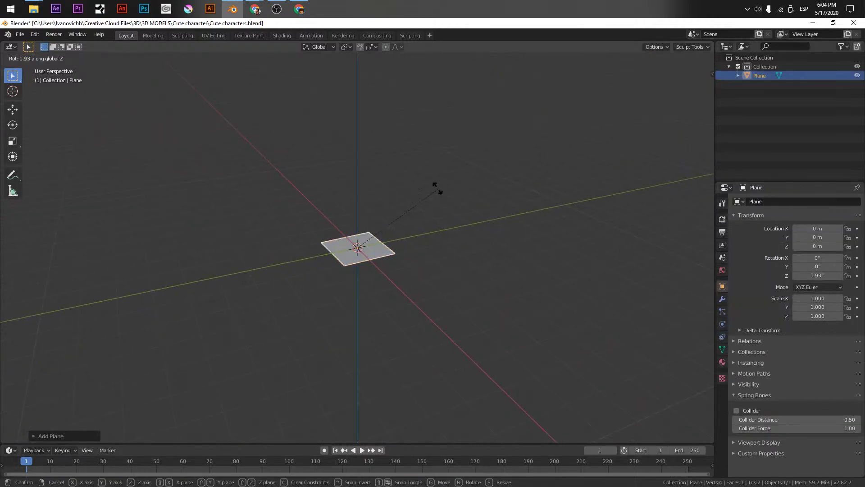
key("x")
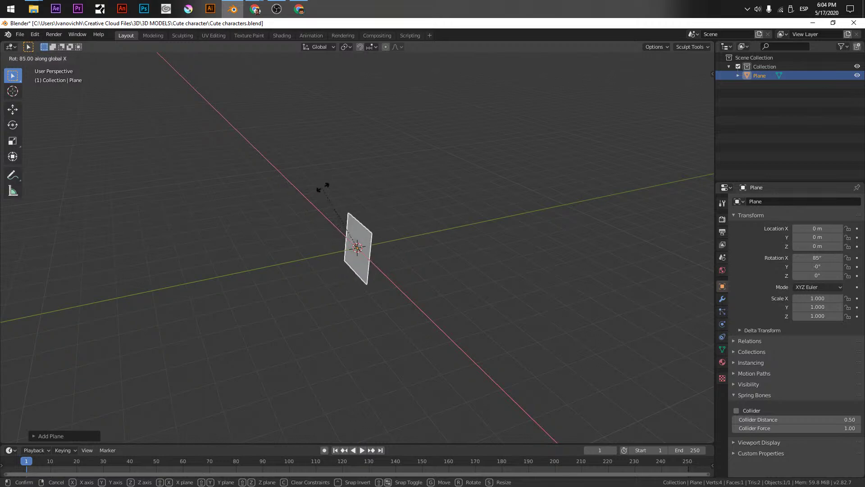
type("90")
key("Return")
Scale the upright plane up to about 2.3 and narrow it along X to a scale of about 1.68
key("s")
key("x")
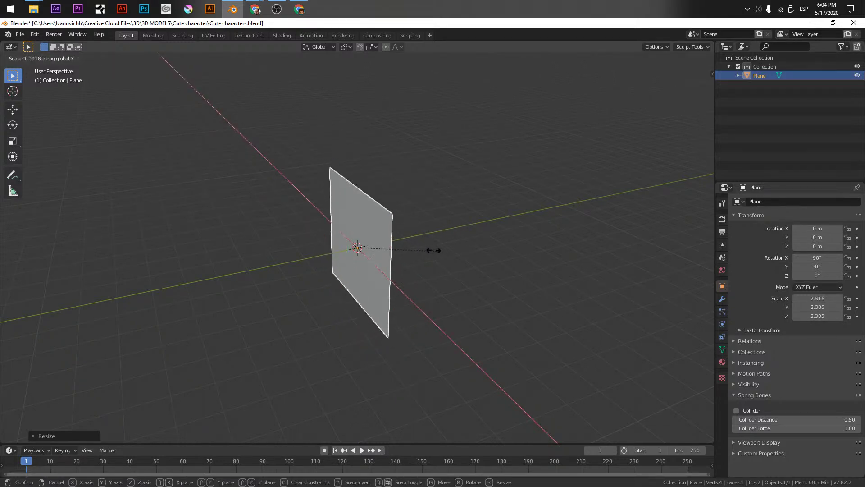
left_click(408, 252)
Raise the plane about 2.3 m along Z in front view so its lower edge sits on the ground line
key("KP_1")
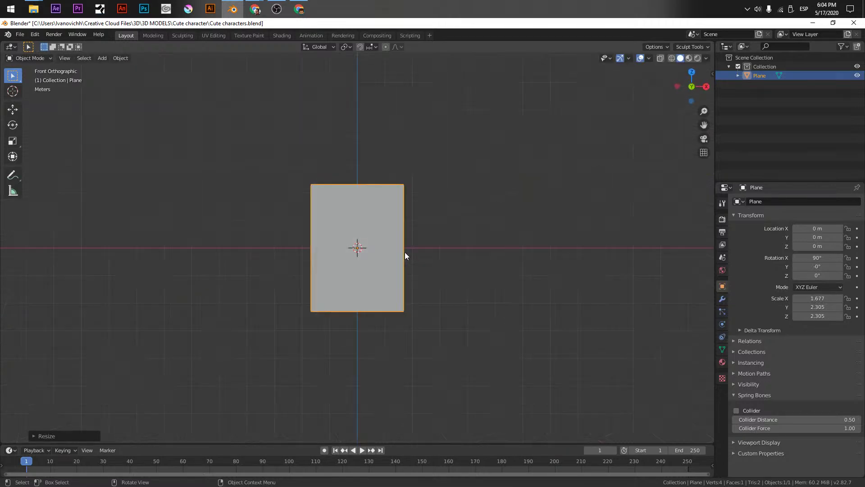
key("g")
key("z")
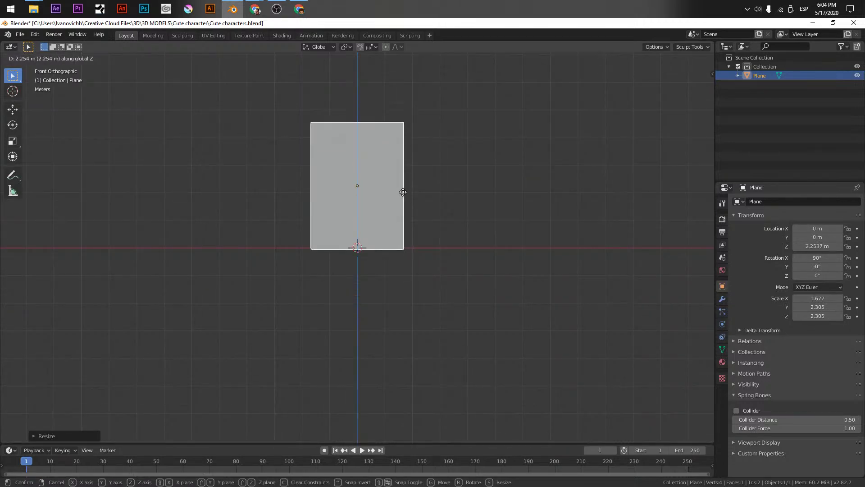
left_click(401, 190)
Duplicate the upright plane in place and rotate the copy -90° about the Z axis
middle_click_drag(401, 189, 356, 308)
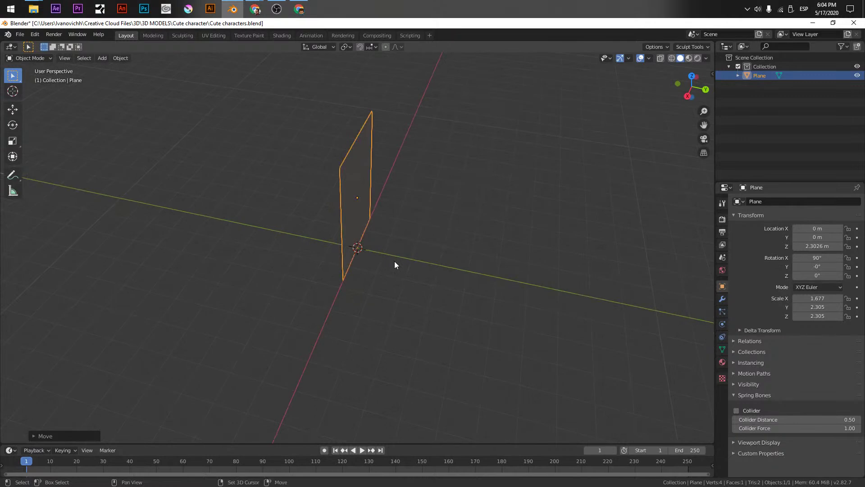
key("shift+d")
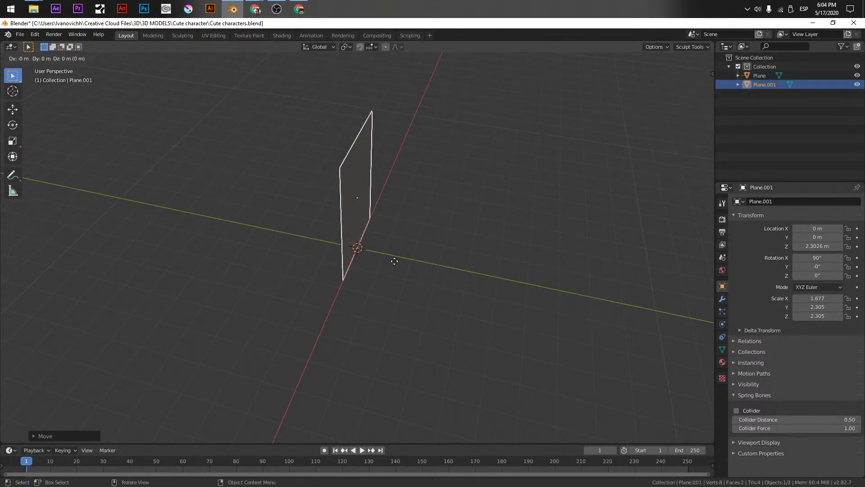
key("r")
key("z")
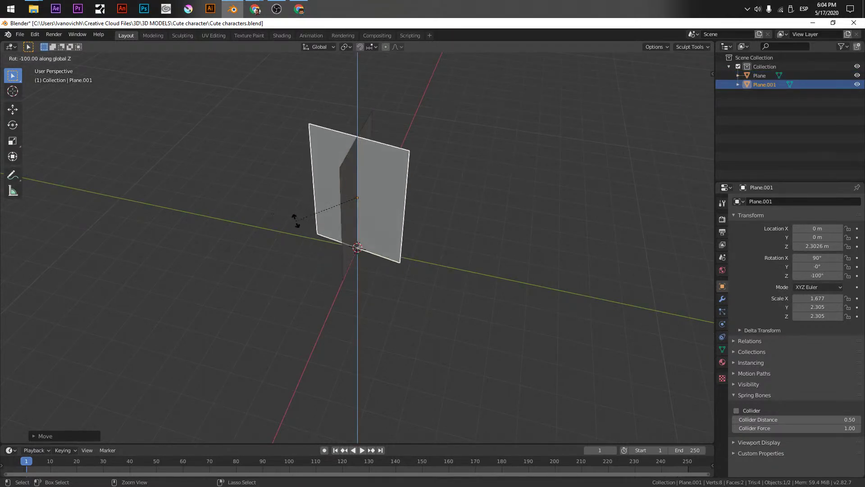
left_click(310, 223)
middle_click_drag(428, 233, 443, 215)
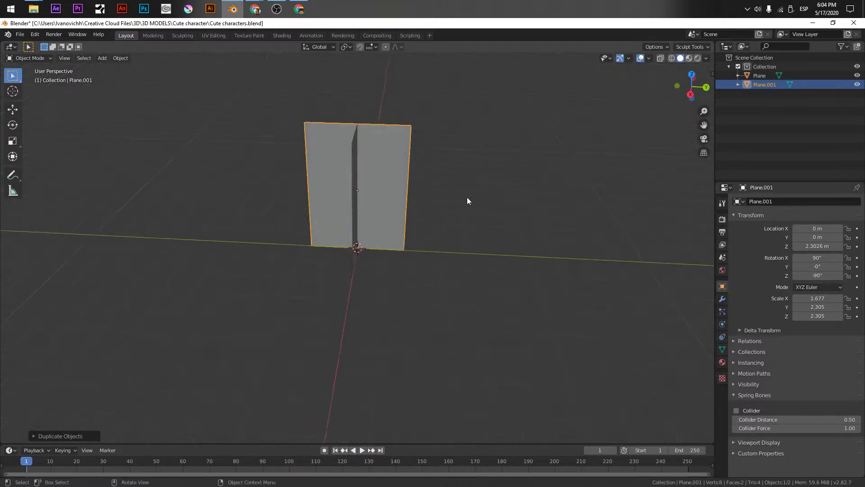
Shrink the duplicate to a scale of about 0.73 × 1.0 and move it to about Y 0.72 m, Z 0.96 m
key("s")
left_click(470, 155)
key("g")
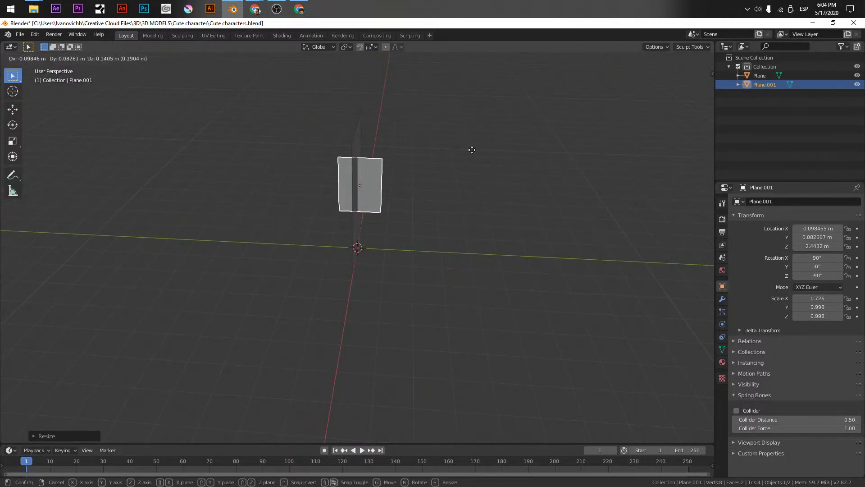
right_click(472, 149)
key("KP_3")
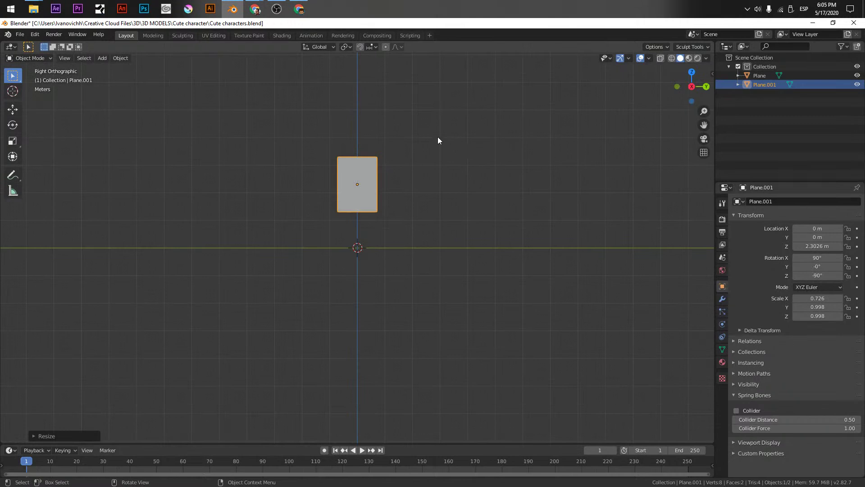
key("g")
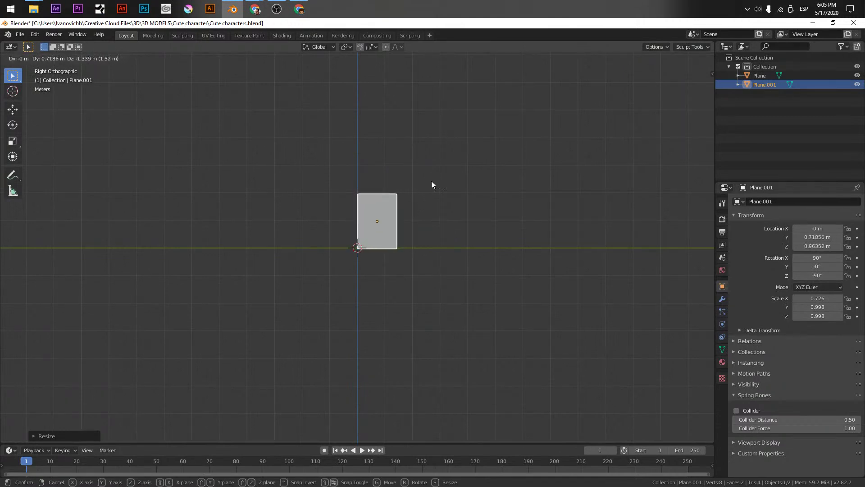
left_click(426, 182)
Try to cut the small plane into a triangle by deleting its upper outer corner vertex
scroll(424, 187, "up", 3)
key("Tab")
scroll(429, 157, "up", 2)
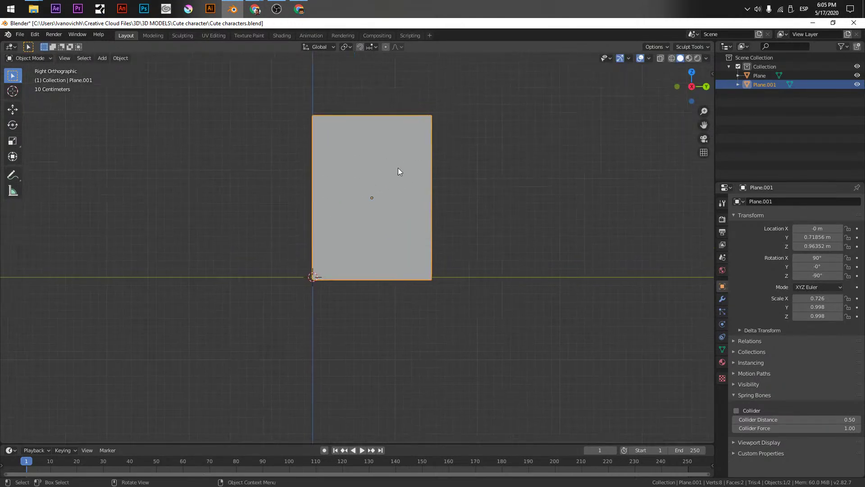
left_click(430, 108)
key("x")
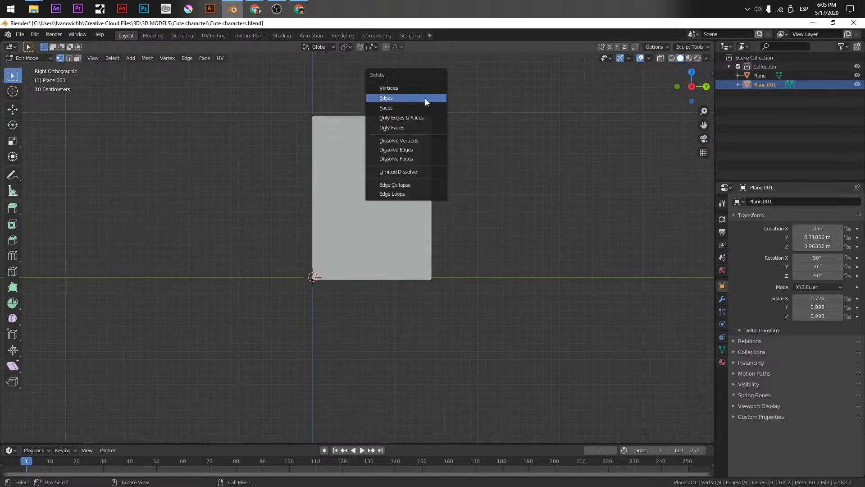
left_click(411, 88)
middle_click_drag(413, 141, 401, 180)
key("Tab")
key("Tab")
Select the small plane's two remaining edges and try an edge operation on them
key("2")
left_click(373, 280)
mouse_move(317, 228)
middle_mouse_down()
mouse_move(349, 225)
mouse_move(323, 216)
middle_mouse_up()
left_click(312, 200, "shift")
right_click(313, 200)
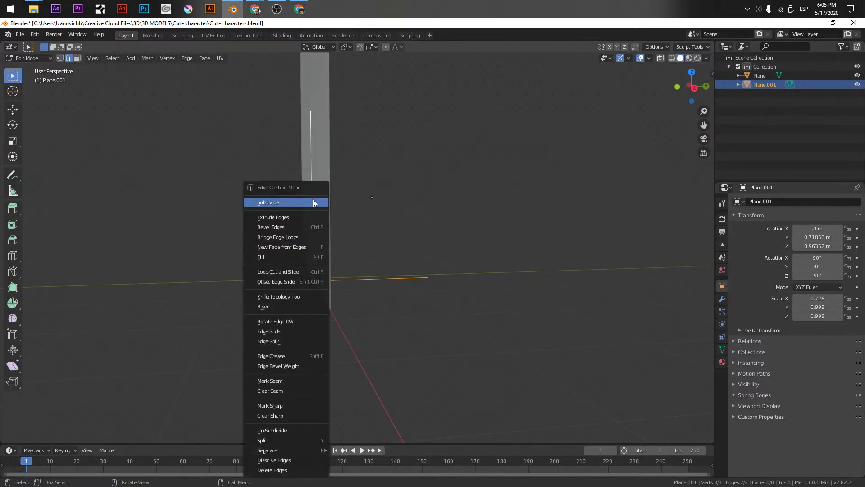
middle_click_drag(334, 215, 352, 221)
left_click_drag(352, 221, 361, 221)
Dissolve the small plane's upper outer corner vertex to turn it into a right triangle
left_click(433, 192)
key("1")
key("Tab")
key("Tab")
right_click(432, 112, "ctrl")
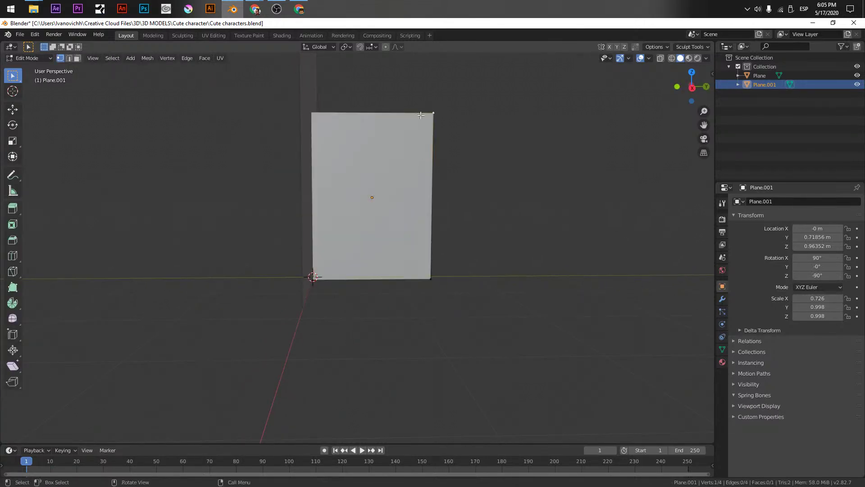
right_click(432, 110)
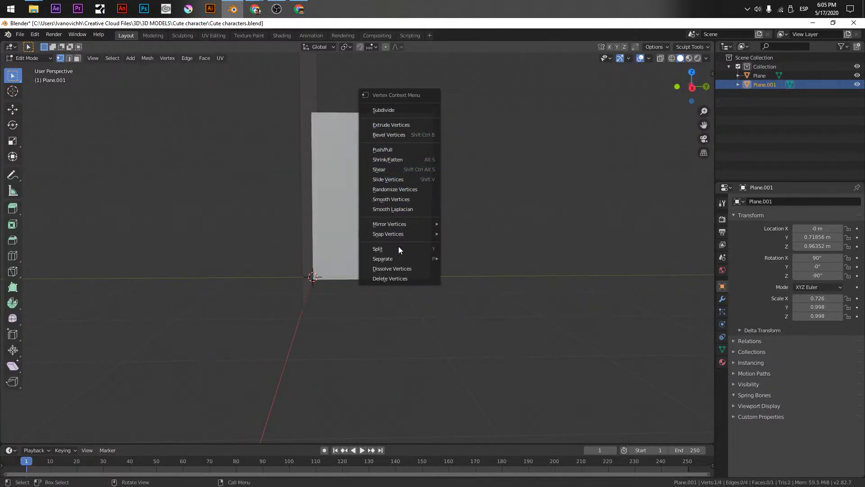
left_click(396, 269)
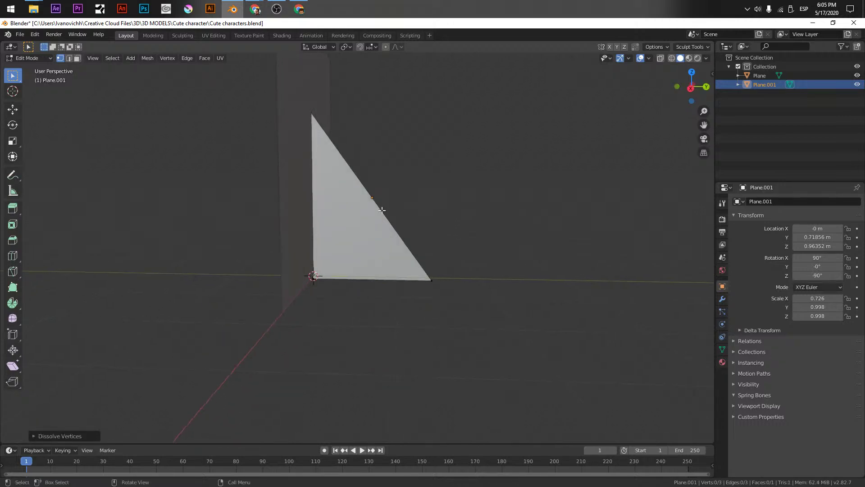
middle_click_drag(382, 210, 386, 253)
key("Tab")
Nudge the triangular plane along Y to about 0.724 m, beside the upright plane
scroll(346, 280, "up", 3)
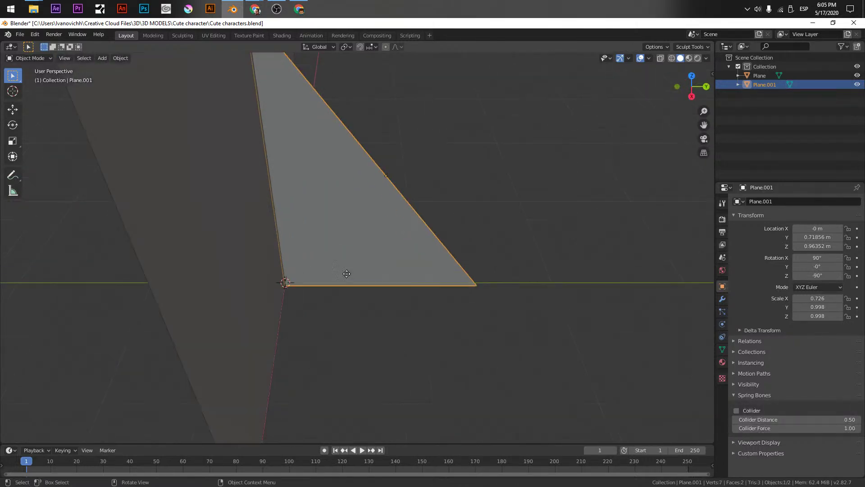
key("g")
key("y")
left_click(348, 274)
middle_click_drag(348, 274, 402, 256)
Select the upright plane and the triangle and join them into a single object
key("Tab")
scroll(397, 262, "down", 4)
middle_click_drag(303, 216, 394, 295, "shift")
key("Tab")
key("a")
key("KP_1")
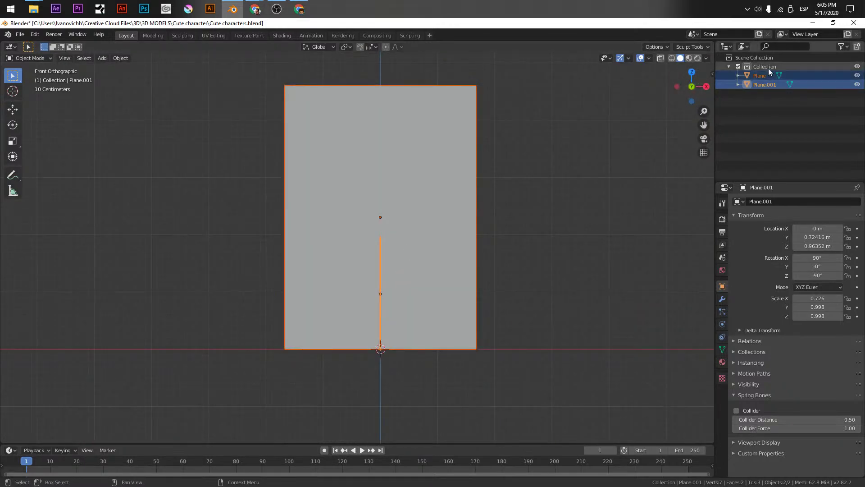
right_click(380, 223)
left_click(355, 223)
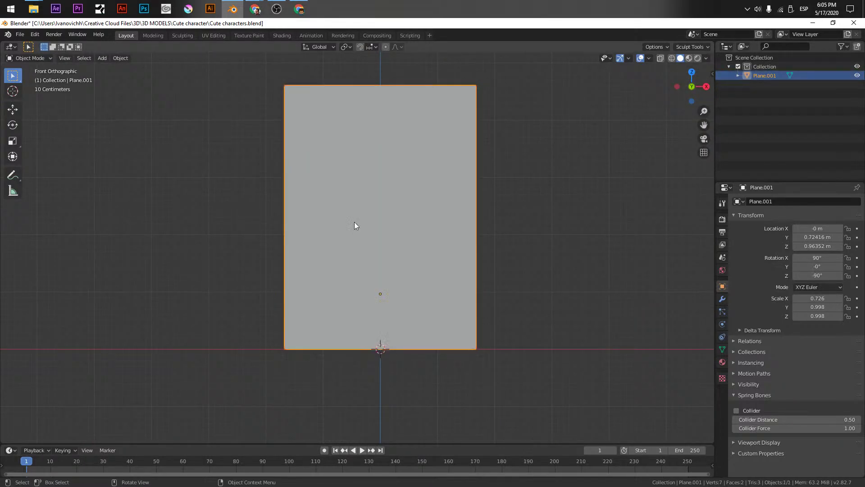
Select the linked triangle within the joined mesh and nudge it slightly along Y
middle_click_drag(463, 259, 321, 264)
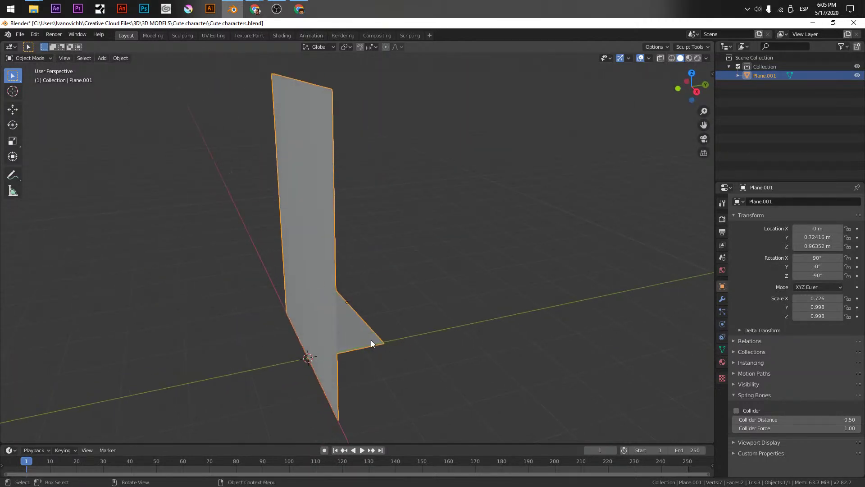
middle_click_drag(365, 337, 352, 338)
key("Tab")
left_click(352, 338)
key("k")
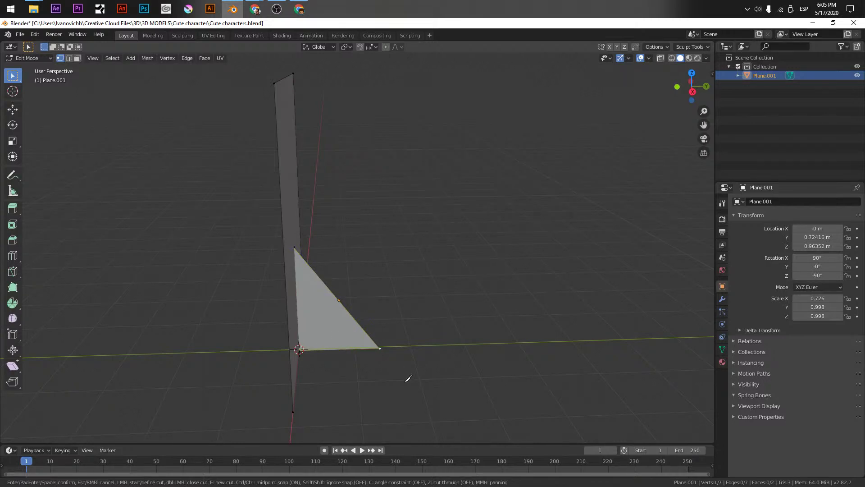
key("Escape")
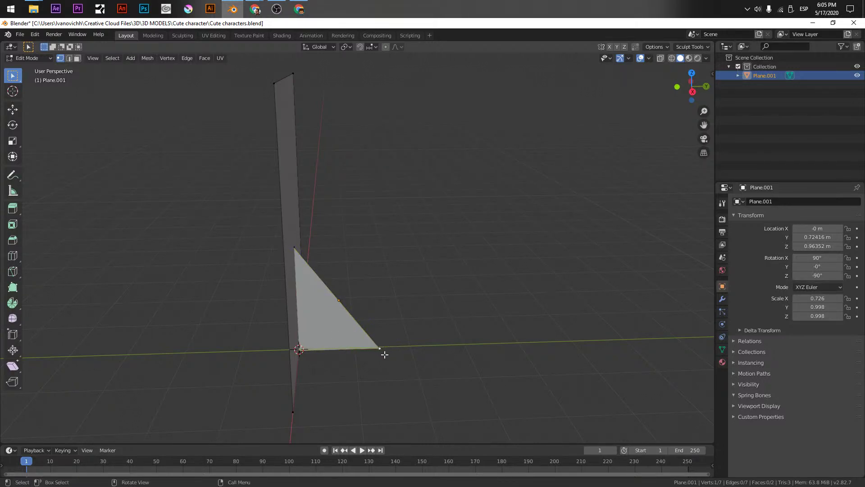
key("ctrl+l")
key("g")
key("y")
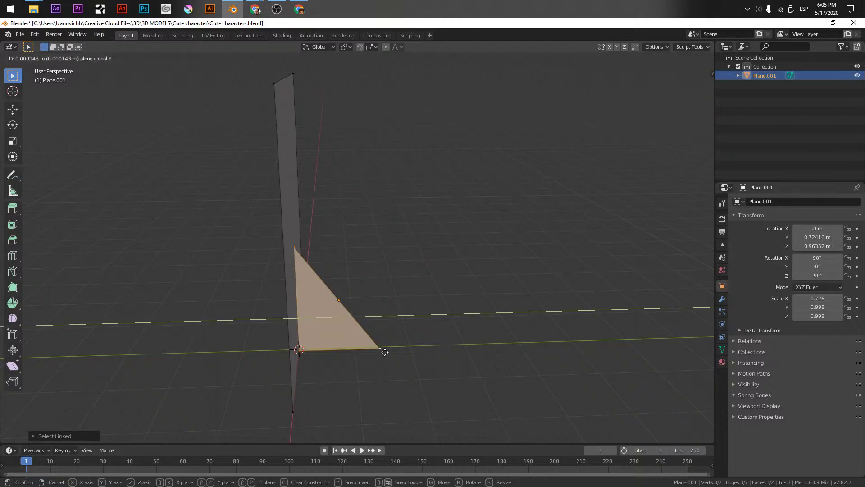
left_click(388, 352)
Try to move the triangle's inner vertical edge along Y in side view, then undo the move
key("KP_3")
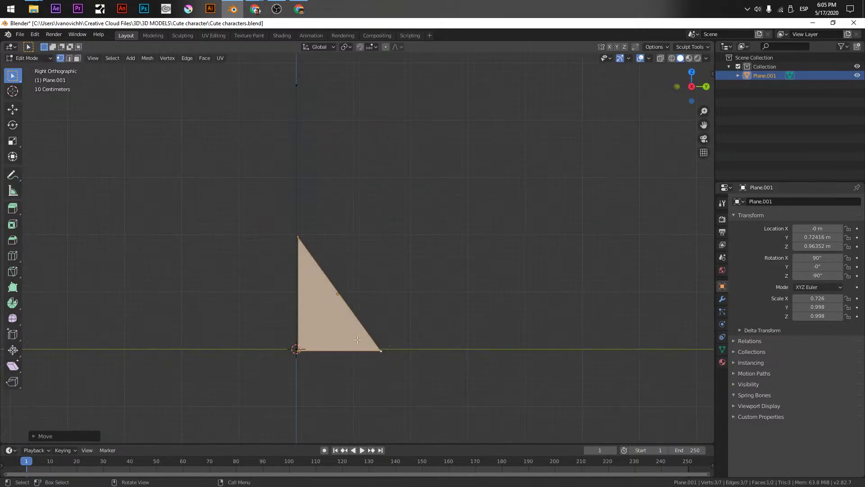
scroll(308, 314, "up", 8)
middle_click_drag(207, 278, 311, 144, "shift")
scroll(276, 168, "down", 3)
left_click_drag(332, 126, 229, 452)
scroll(343, 378, "up", 3)
middle_click_drag(349, 384, 422, 185, "shift")
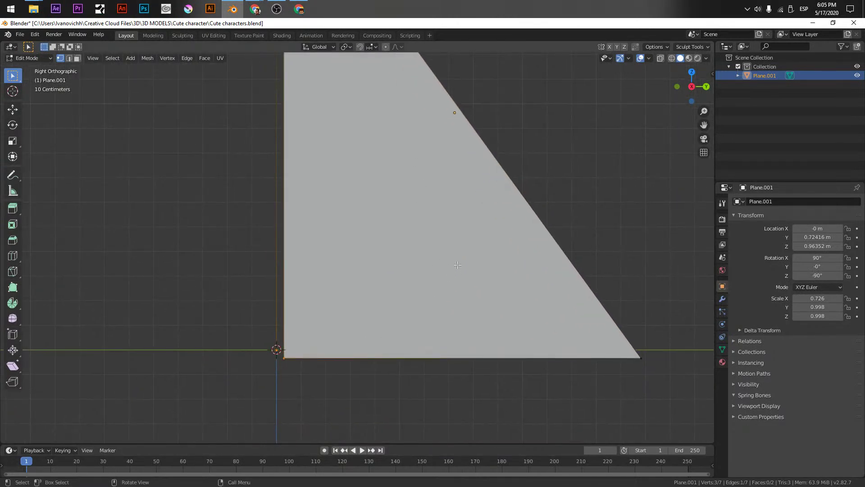
key("g")
key("y")
left_click(496, 259)
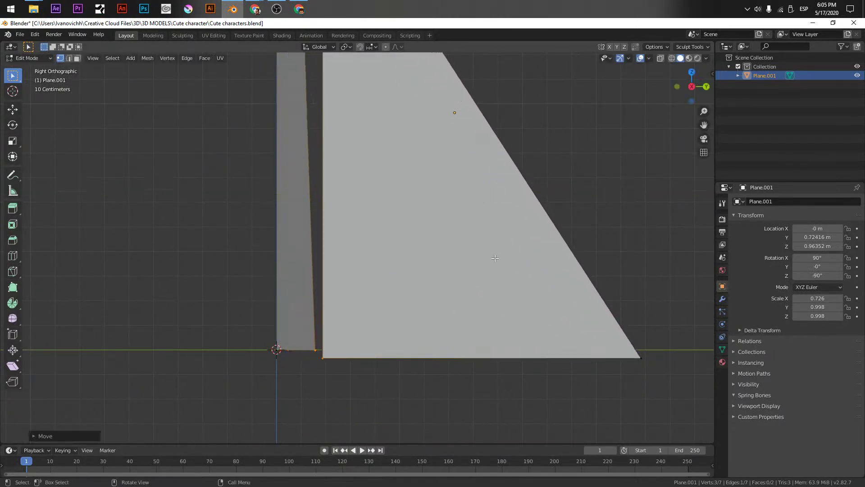
key("ctrl+z")
Select only the triangle's two inner vertices and move them along Y to meet the upright plane
scroll(419, 366, "down", 3)
middle_click_drag(399, 345, 395, 441, "shift")
left_click_drag(423, 442, 307, 91)
scroll(355, 352, "up", 3)
middle_click_drag(355, 352, 450, 102, "shift")
scroll(404, 189, "up", 4)
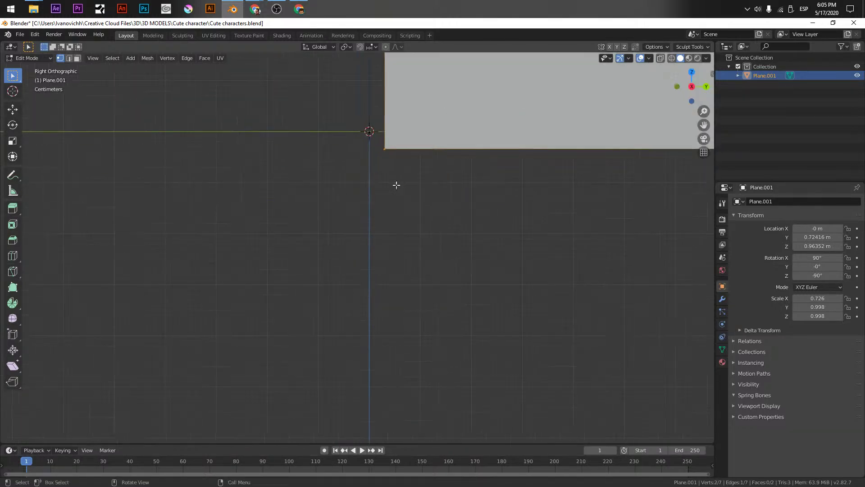
middle_click_drag(392, 182, 302, 361, "shift")
scroll(316, 370, "up", 4)
middle_click_drag(353, 388, 491, 308, "shift")
key("g")
key("y")
left_click(376, 289)
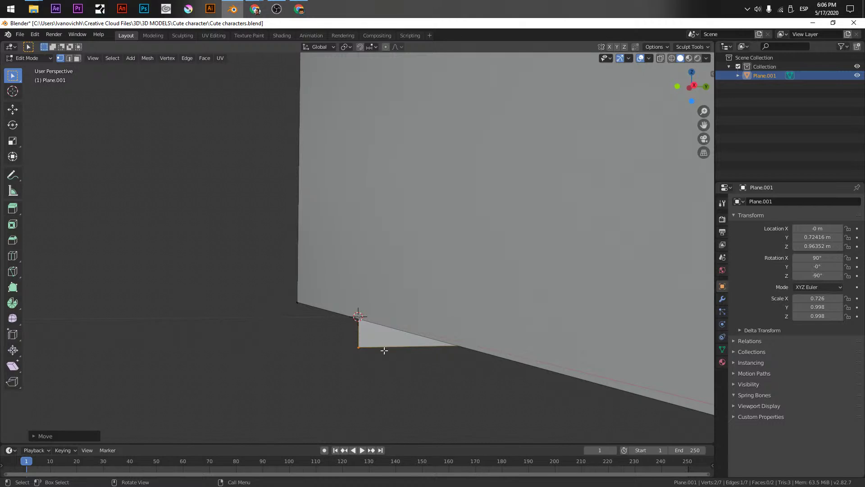
Select the linked triangle behind the upright plane and move it about -0.005 m along global Y
key("l")
key("g")
key("y")
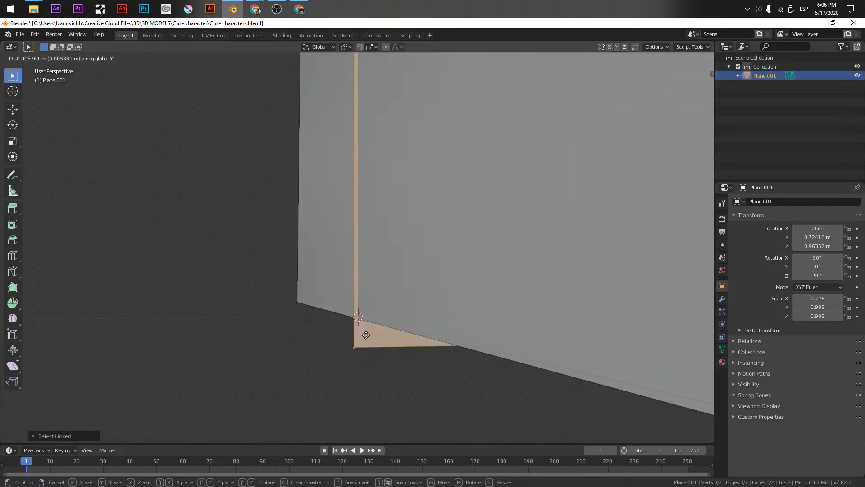
left_click(366, 326)
Nudge the triangle very slightly in side view toward the upright plane so its lower inner corner meets the origin, and leave mesh editing
key("KP_3")
scroll(369, 326, "up", 4)
middle_click_drag(367, 327, 388, 208, "shift")
scroll(284, 296, "up", 8)
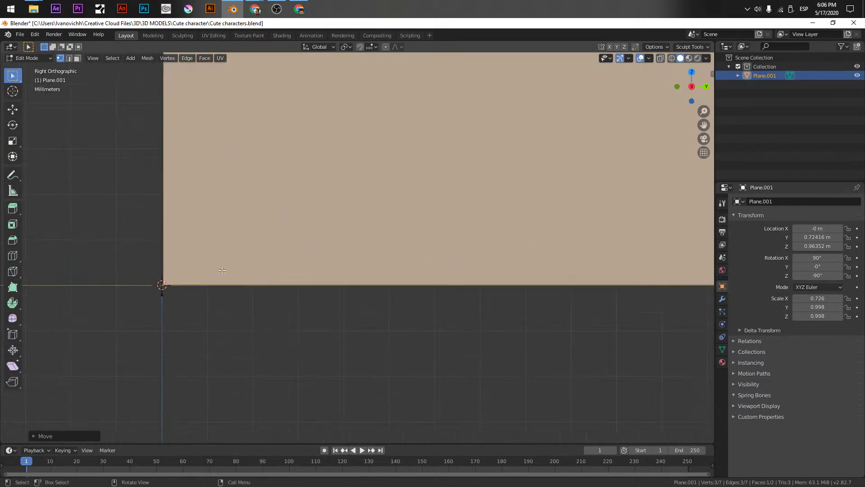
scroll(203, 281, "down", 3)
scroll(265, 269, "up", 3)
middle_click_drag(193, 269, 278, 299, "shift")
scroll(279, 299, "up", 2)
middle_click_drag(202, 361, 330, 293, "shift")
scroll(330, 293, "up", 11)
middle_click_drag(257, 329, 449, 155, "shift")
scroll(202, 360, "up", 7)
middle_click_drag(252, 368, 334, 126, "shift")
key("h")
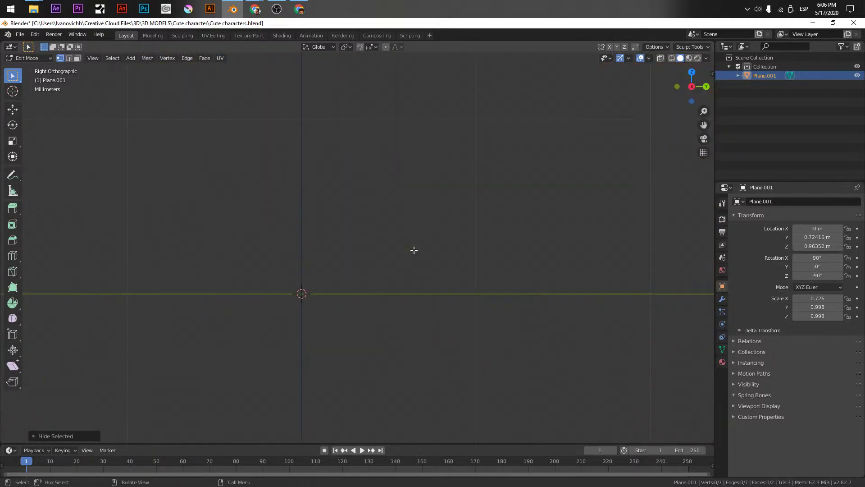
key("alt+h")
key("g")
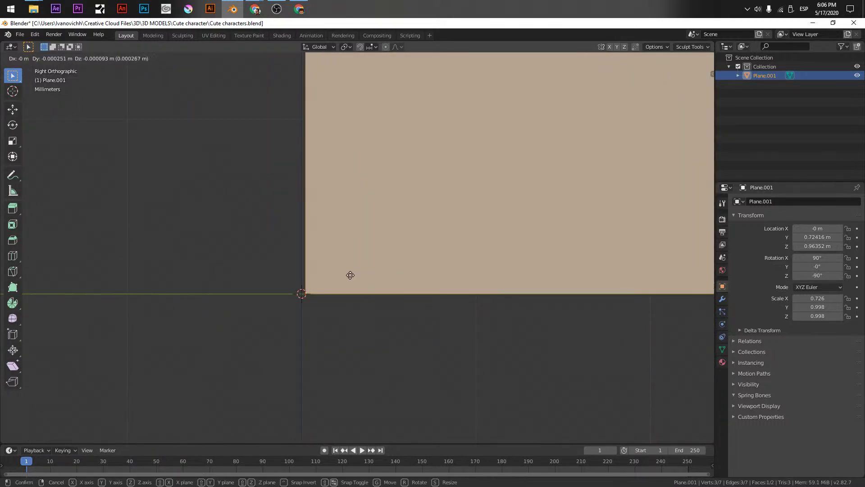
left_click(349, 272)
middle_click_drag(349, 272, 369, 290)
key("Tab")
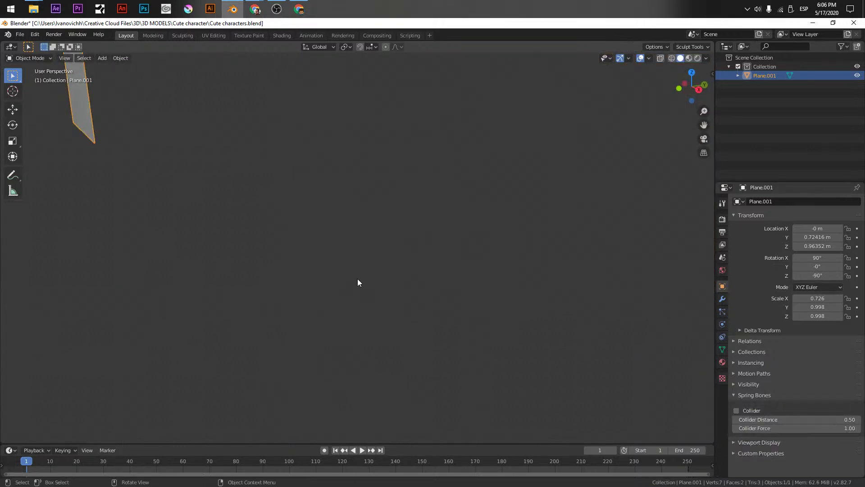
Inspect the joined board and triangular support from the front and side in the Modeling workspace
key("KP_1")
scroll(359, 277, "down", 4)
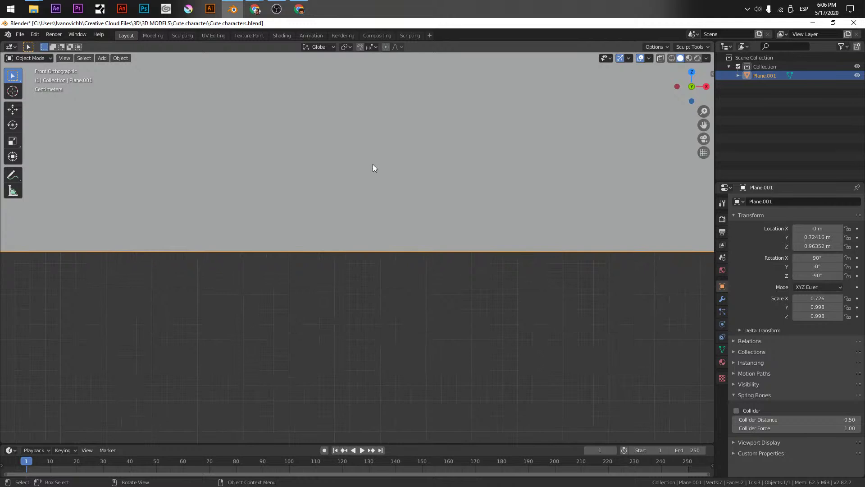
scroll(363, 131, "down", 13)
middle_click_drag(386, 122, 371, 264, "shift")
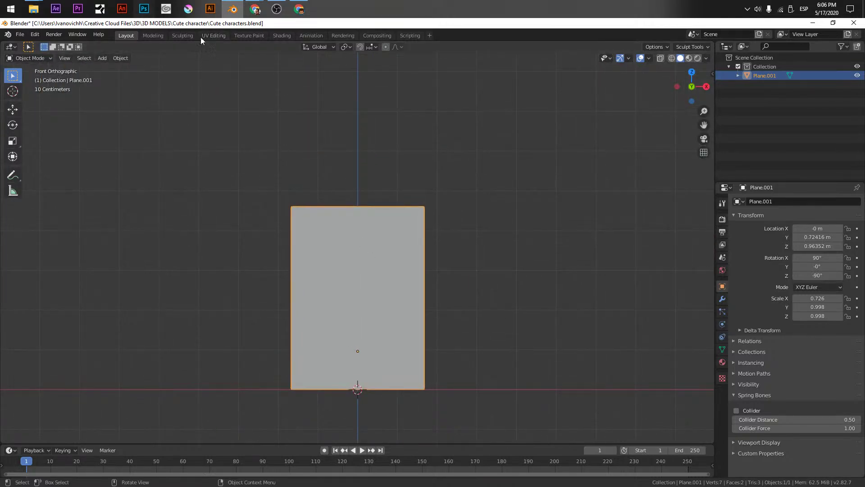
left_click(157, 35)
middle_click_drag(343, 162, 321, 161)
scroll(385, 232, "up", 2)
middle_click_drag(385, 232, 358, 275)
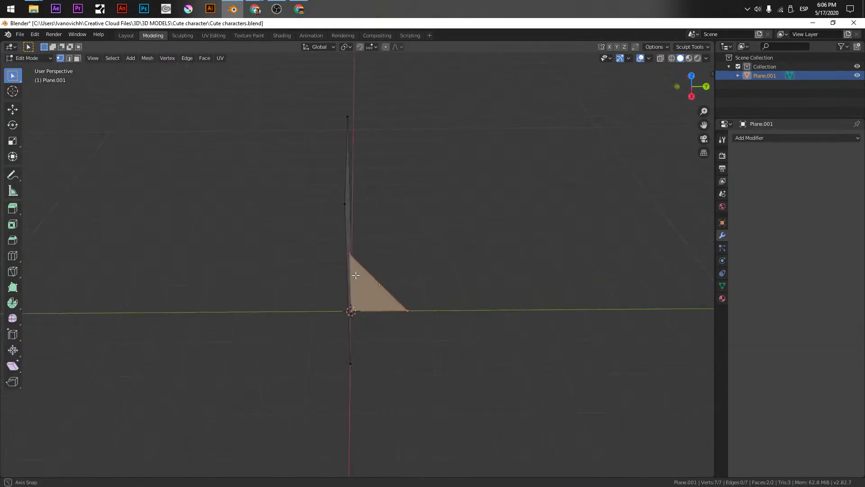
key("Tab")
middle_click_drag(347, 206, 386, 290)
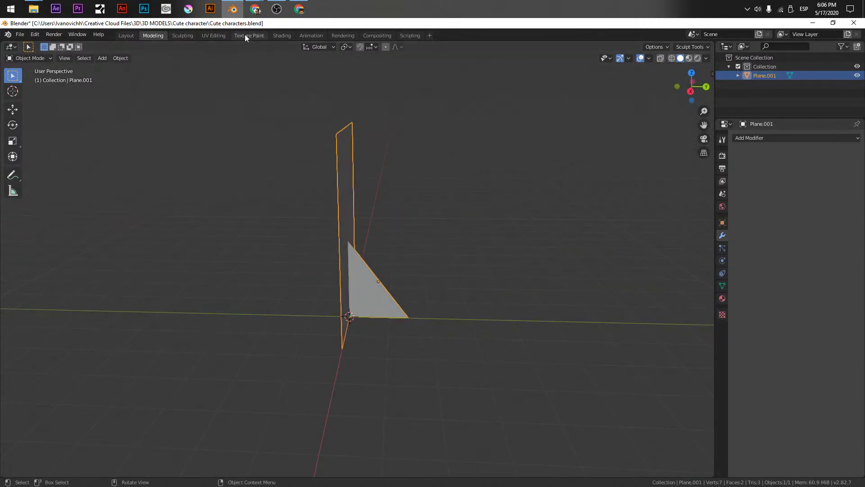
Switch to the UV Editing workspace and unwrap the entire mesh, covering both the upright plane and the triangle
left_click(214, 35)
key("KP_1")
key("Tab")
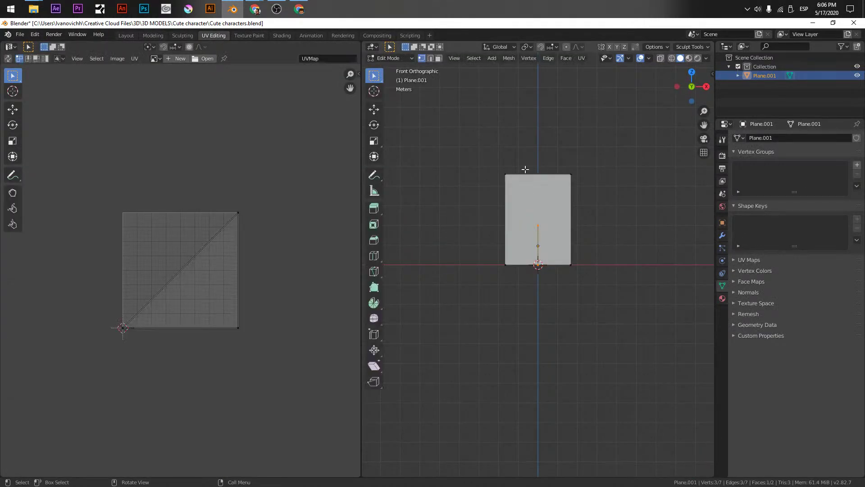
key("u")
left_click(198, 226)
scroll(196, 255, "up", 4)
middle_click_drag(196, 255, 216, 234)
key("Tab")
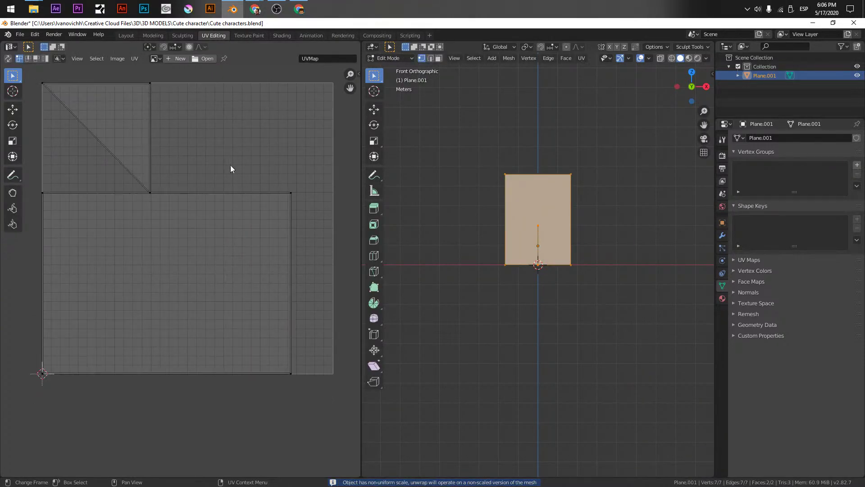
Try to thicken the upright plane by extruding its face about 0.05 m along its normal
middle_click_drag(485, 269, 632, 309)
middle_click_drag(497, 310, 459, 292)
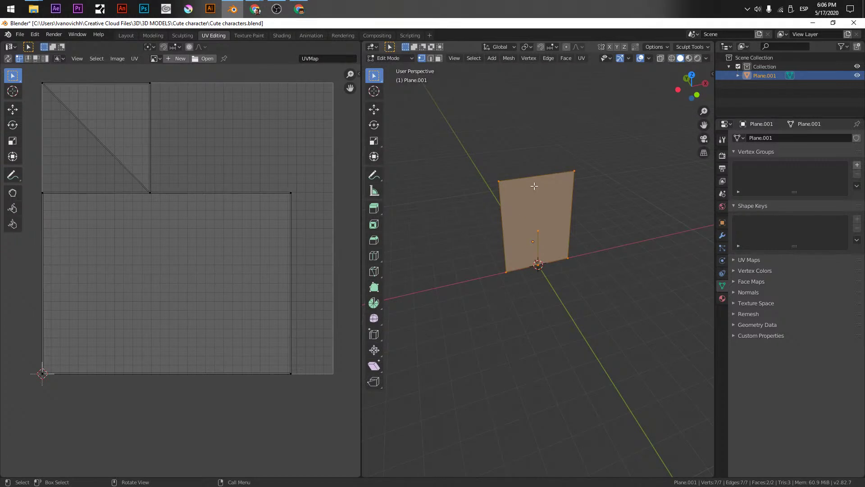
mouse_move(526, 219)
middle_mouse_down()
mouse_move(579, 216)
mouse_move(556, 205)
mouse_move(603, 224)
middle_mouse_up()
key("Tab")
mouse_move(522, 253)
middle_mouse_down()
mouse_move(557, 270)
mouse_move(529, 266)
mouse_move(458, 282)
mouse_move(510, 265)
mouse_move(548, 215)
mouse_move(553, 305)
mouse_move(572, 284)
mouse_move(496, 228)
mouse_move(530, 247)
middle_mouse_up()
key("Tab")
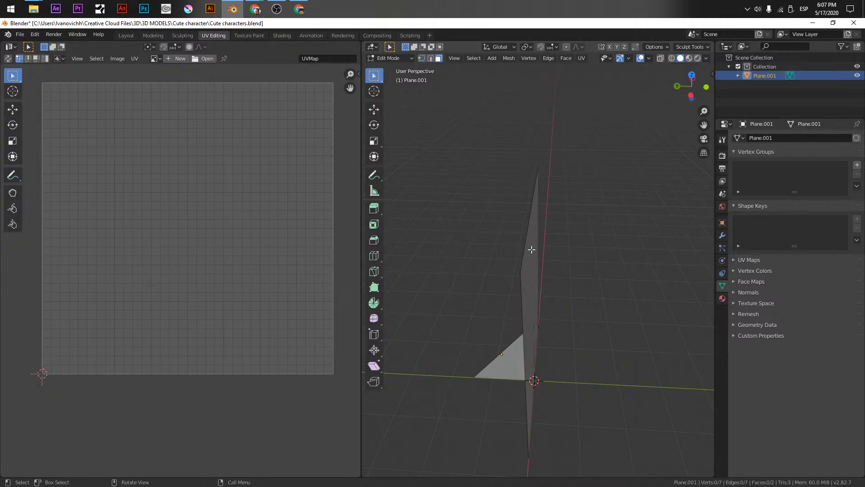
left_click(531, 249)
key("e")
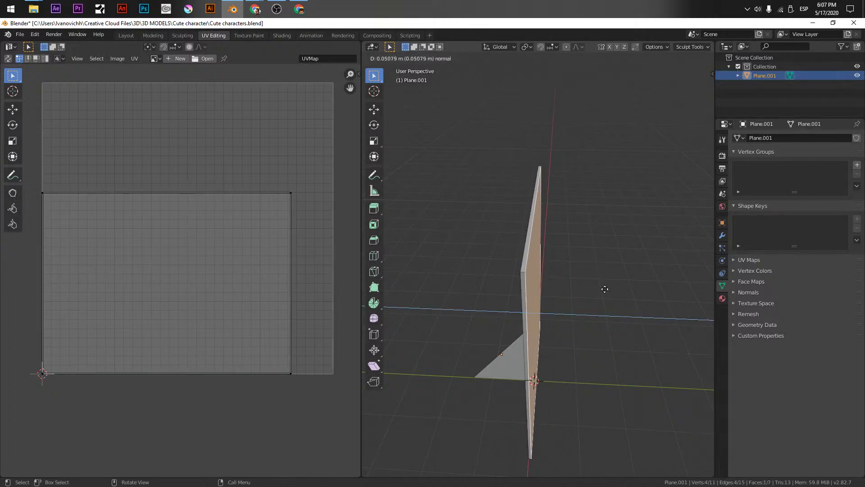
left_click(605, 288)
middle_click_drag(604, 289, 569, 299)
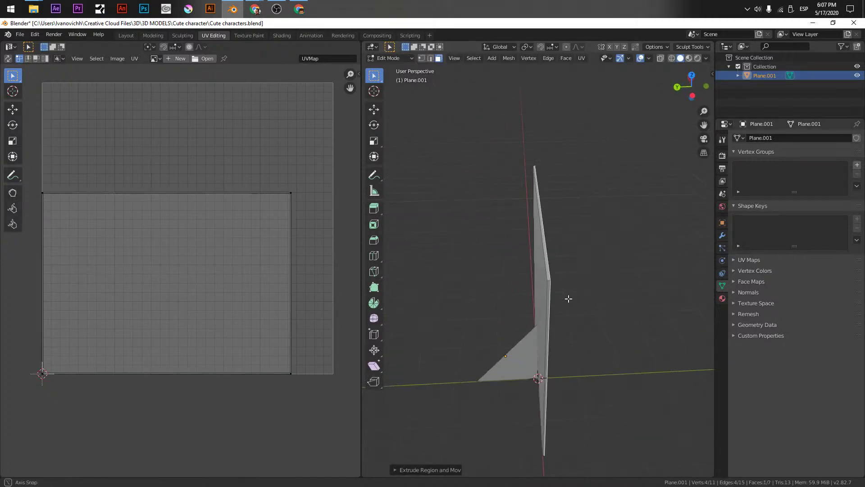
middle_click_drag(561, 244, 542, 270)
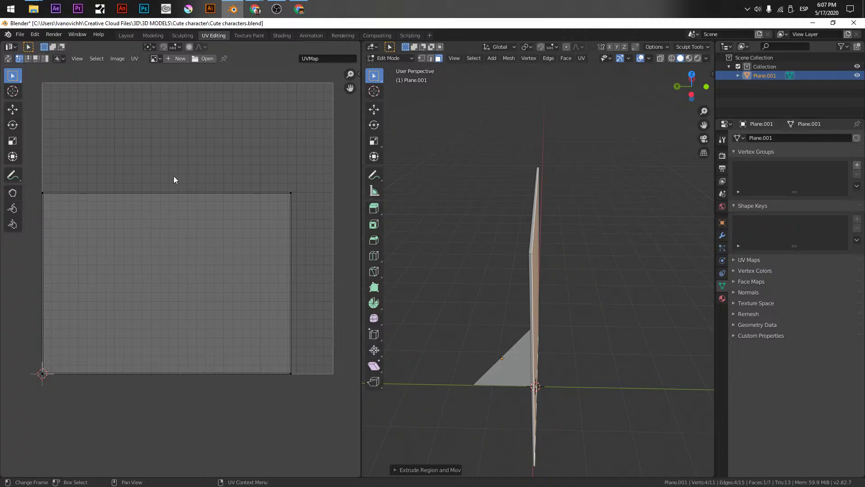
Select all faces of the thickened board and triangle and unwrap them again
middle_click_drag(253, 241, 269, 235)
key("a")
middle_click_drag(488, 255, 535, 261)
key("u")
left_click(243, 190)
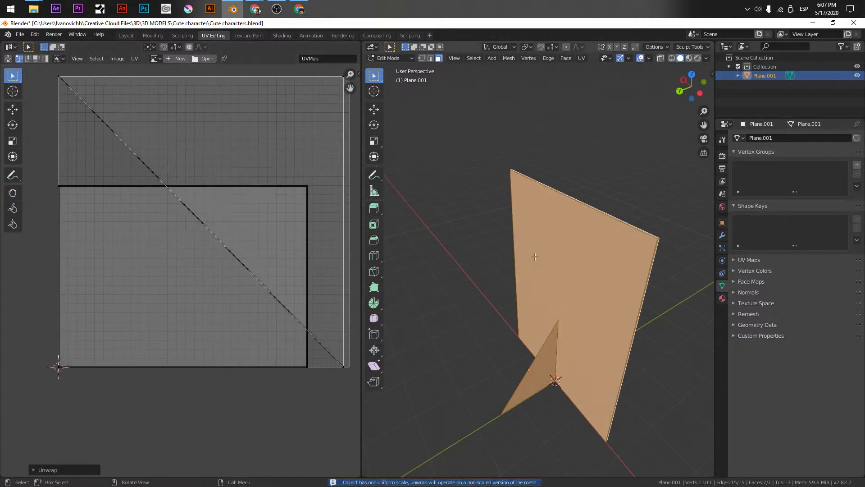
Check the thickened board's edges and faces, and undo the board's extrusion and its unwrap
key("2")
left_click(655, 242)
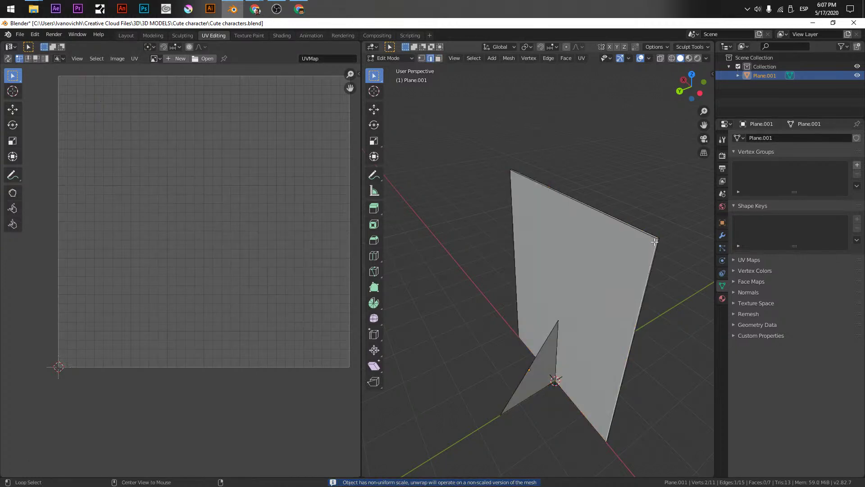
middle_click_drag(657, 240, 588, 262)
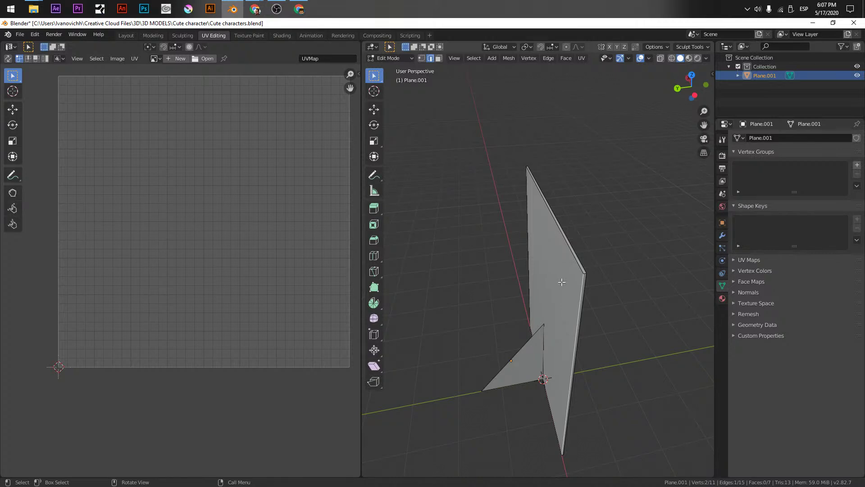
middle_click_drag(564, 279, 575, 311)
key("3")
left_click(527, 275)
key("ctrl+z")
key("ctrl+z")
key("Tab")
key("Tab")
key("Tab")
key("Tab")
Select the upright plane's face and create a material named Front for the object
left_click(573, 311)
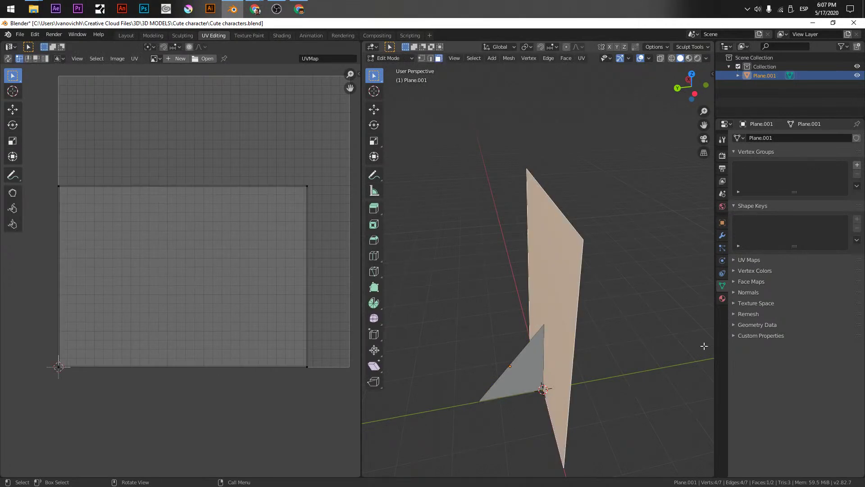
left_click(723, 298)
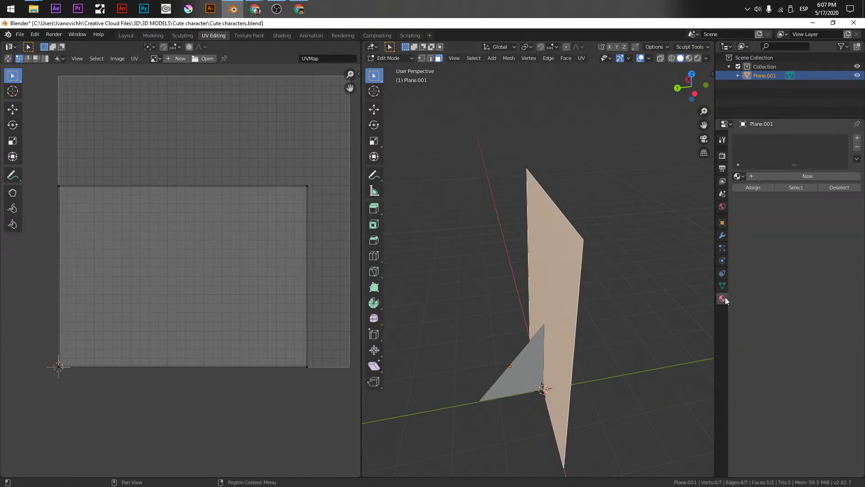
left_click(769, 175)
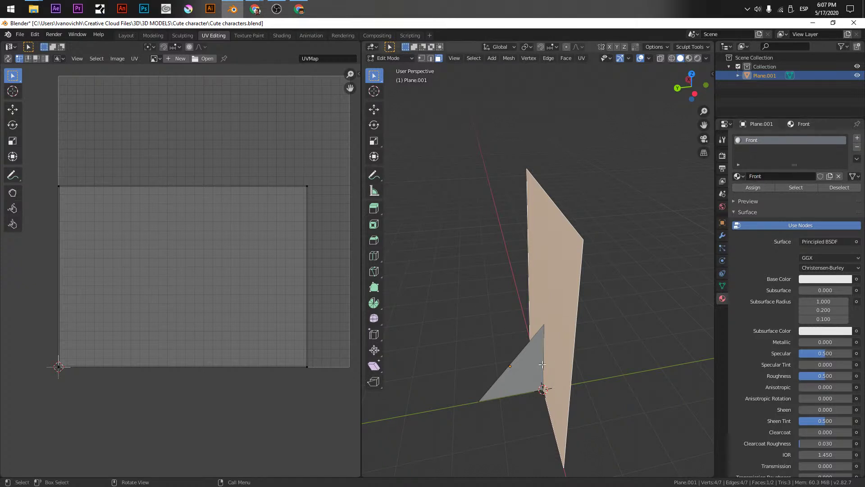
Invert the selection to the triangle and add a second material slot with a new material named Back
key("ctrl+i")
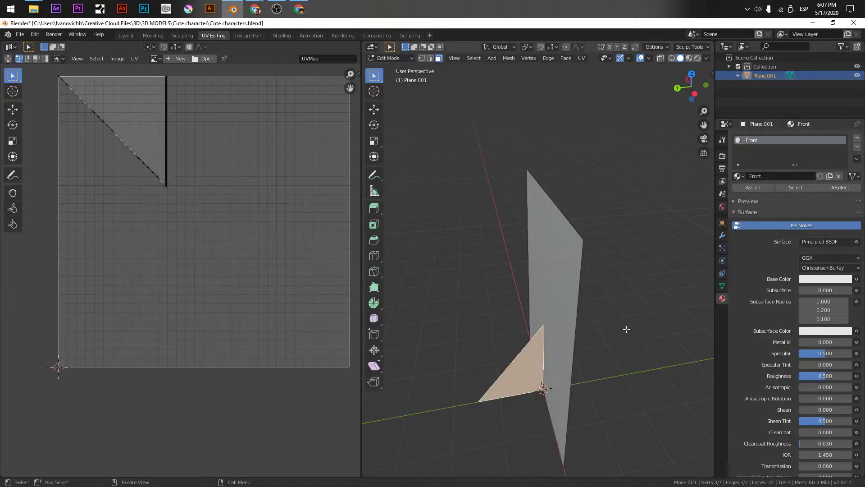
left_click(858, 138)
left_click(757, 194)
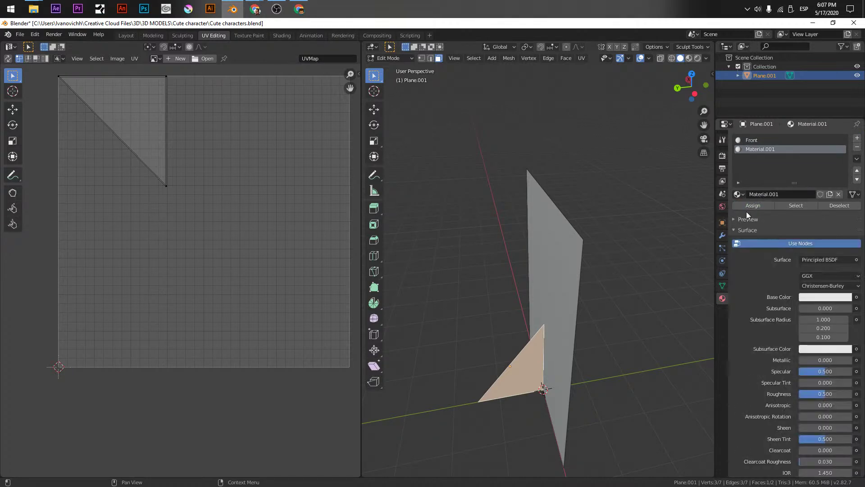
left_click(769, 193)
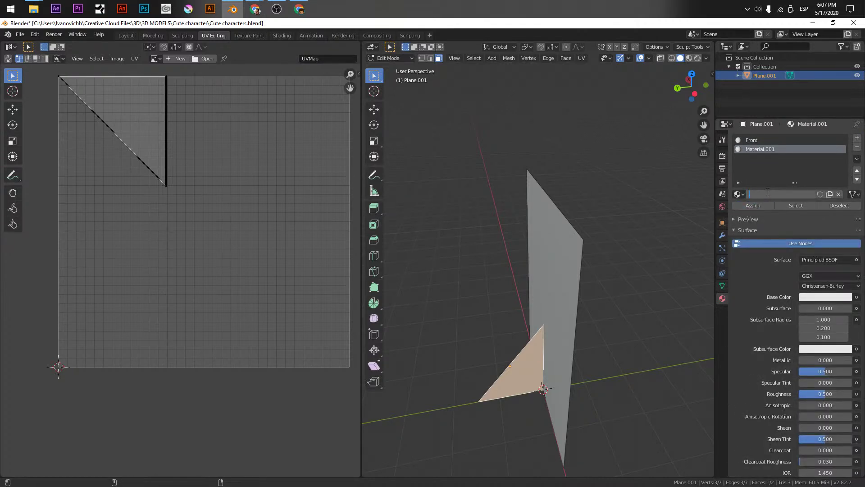
type("Back")
key("Return")
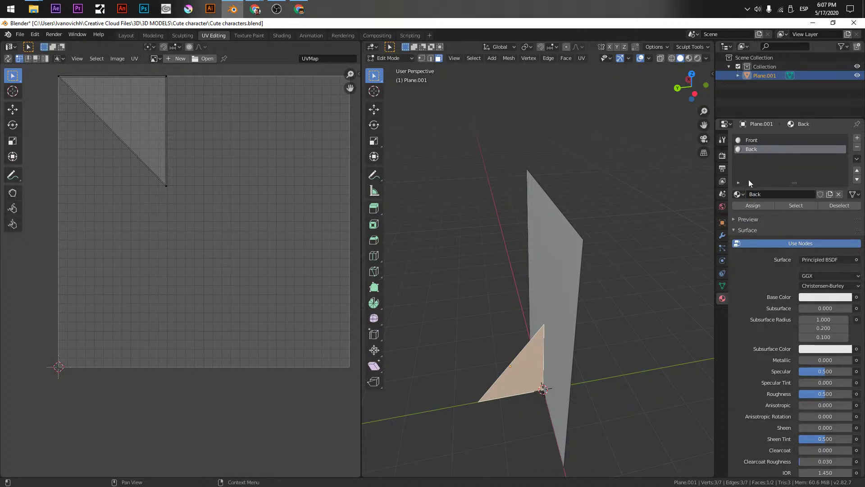
Try a different base color on the Back material, and undo the color change and the renaming
left_click(808, 296)
left_click_drag(805, 191, 826, 173)
left_click(477, 318)
key("ctrl+z")
key("ctrl+z")
Switch the viewport to Material Preview shading and try recoloring the second material's base color, then undo the change
left_click(690, 59)
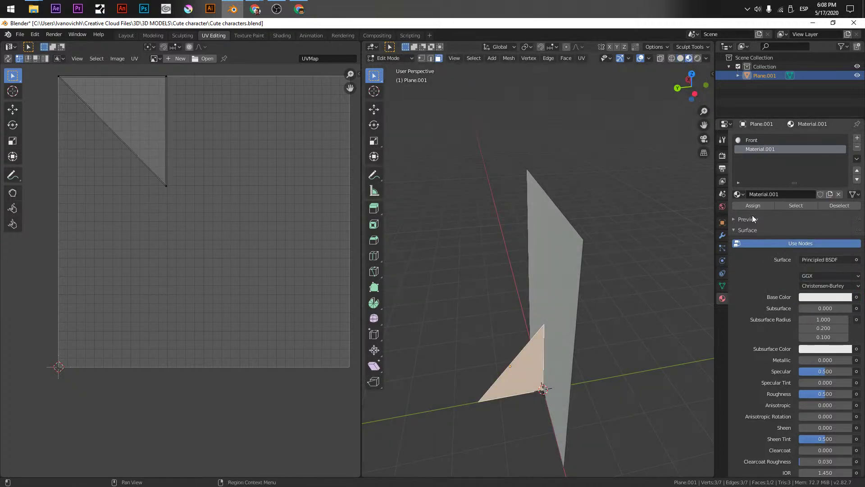
left_click(810, 298)
left_click_drag(805, 203, 824, 176)
left_click(520, 304)
middle_click_drag(519, 303, 552, 353)
key("ctrl+z")
key("ctrl+z")
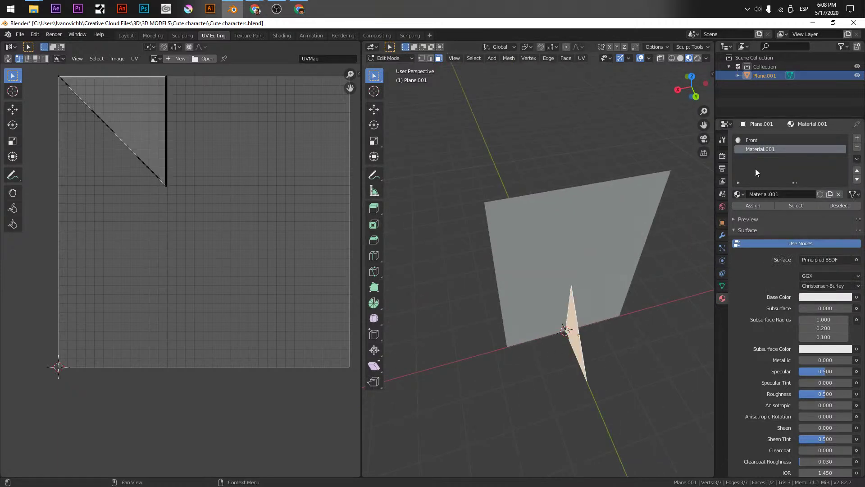
Try a different base color on the Front material, and undo back to the single Front slot
left_click(753, 138)
left_click(816, 299)
left_click_drag(794, 208, 825, 227)
middle_click_drag(649, 271, 559, 264)
key("ctrl+z")
key("ctrl+z")
Add a second slot using the existing material named Material, rename it Back, and save the file
key("Tab")
middle_click_drag(615, 216, 559, 221)
middle_click_drag(416, 271, 534, 347)
key("Tab")
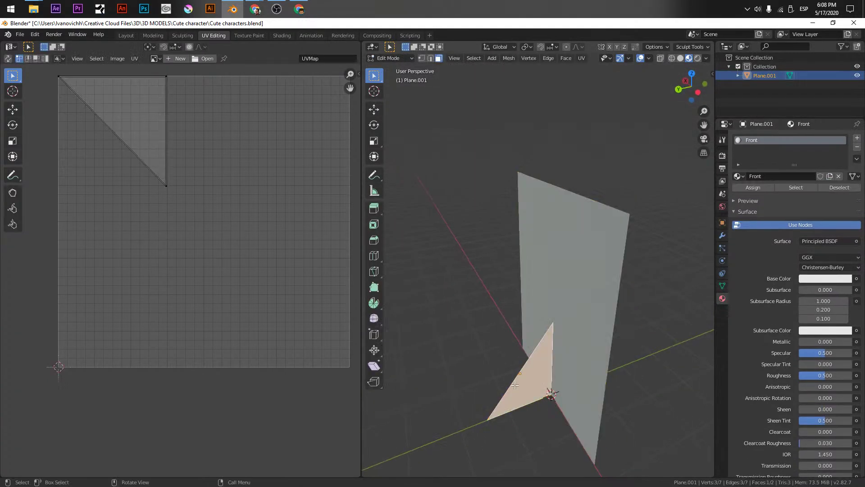
left_click(737, 176)
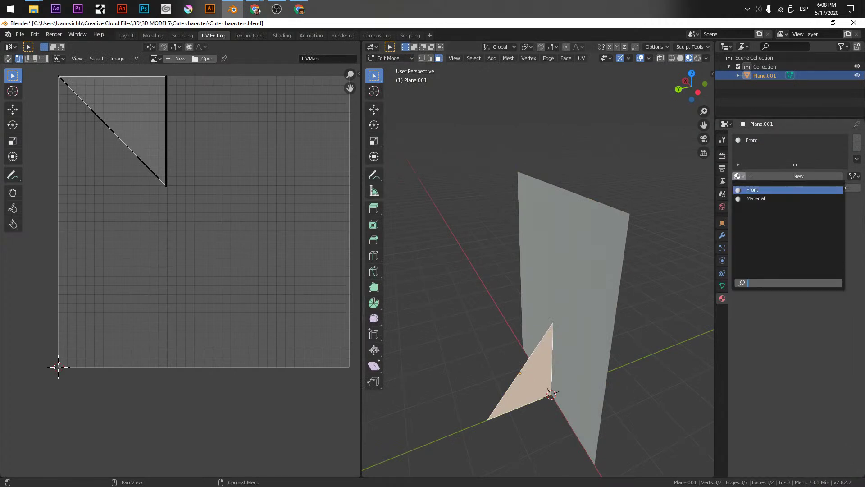
left_click(743, 199)
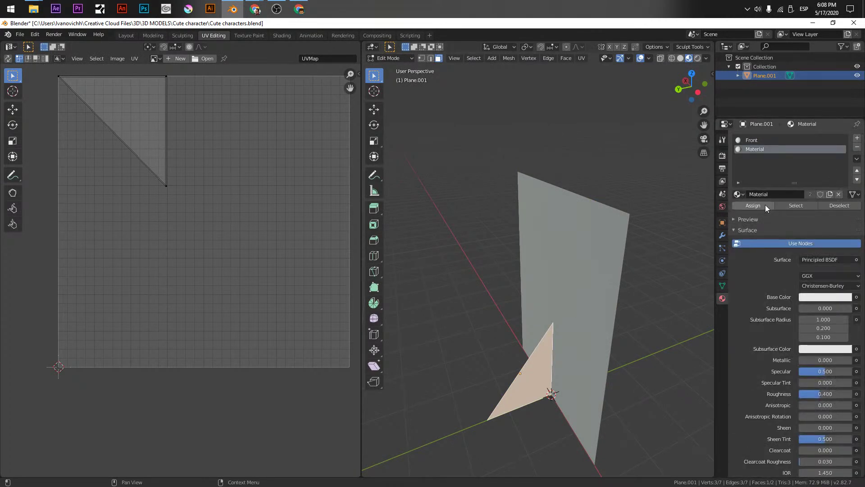
left_click(754, 140)
double_click(757, 149)
type("Back")
key("Return")
key("ctrl+s")
Leave mesh editing and rename the board object Cardbord
middle_click_drag(531, 291, 501, 283)
middle_click_drag(546, 267, 455, 299)
key("Tab")
double_click(764, 77)
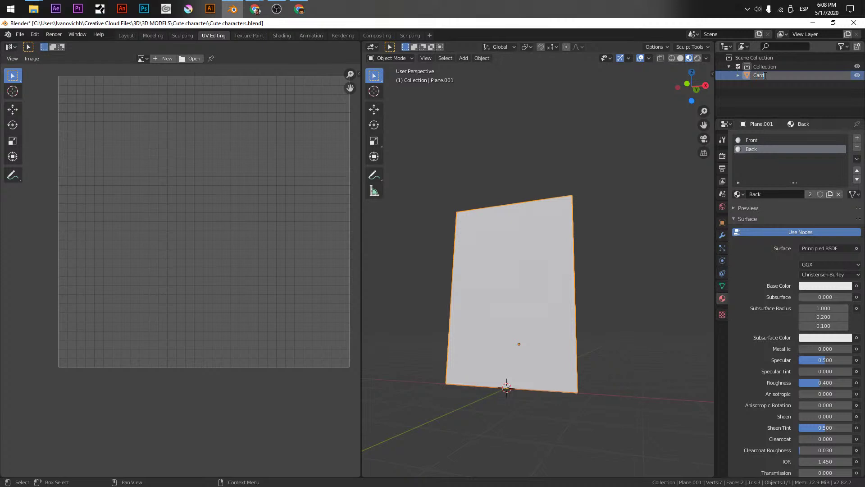
type("Cardbord")
key("Return")
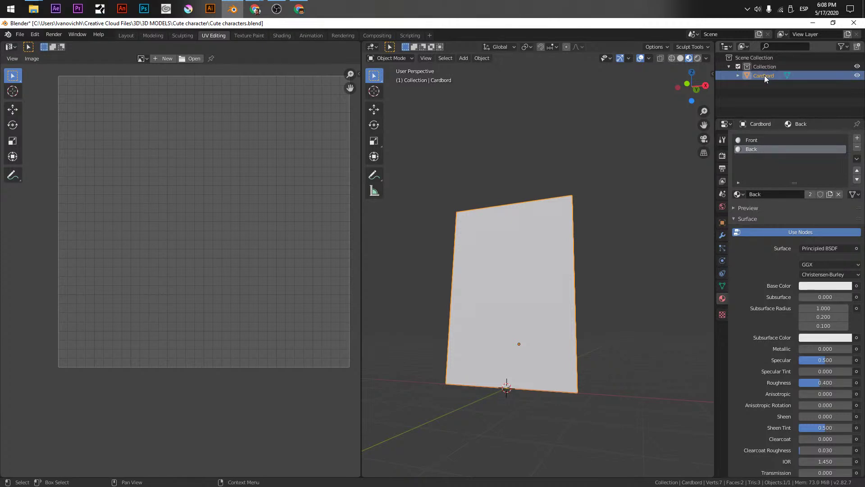
Hide the Cardbord object in the viewport
scroll(625, 228, "down", 5)
middle_click_drag(599, 236, 784, 98)
left_click(857, 75)
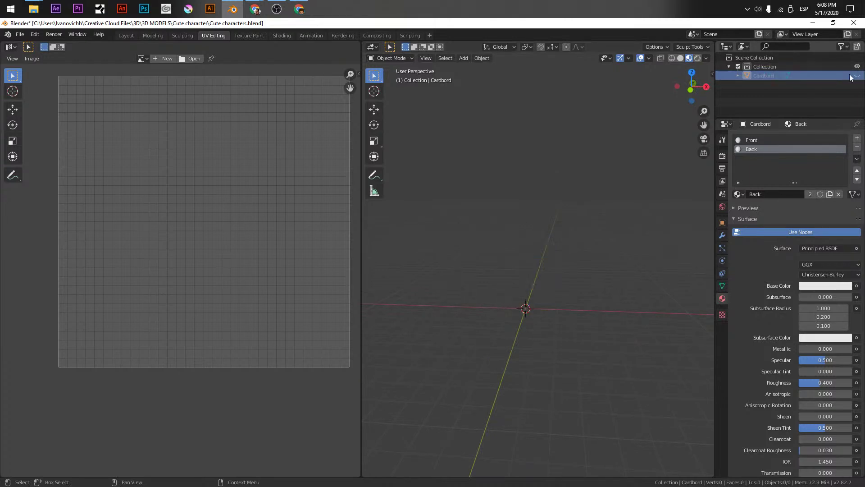
Add a cube mesh, raise it along Z above the world origin, and open the Modeling workspace
key("KP_1")
scroll(518, 299, "up", 3)
key("shift+a")
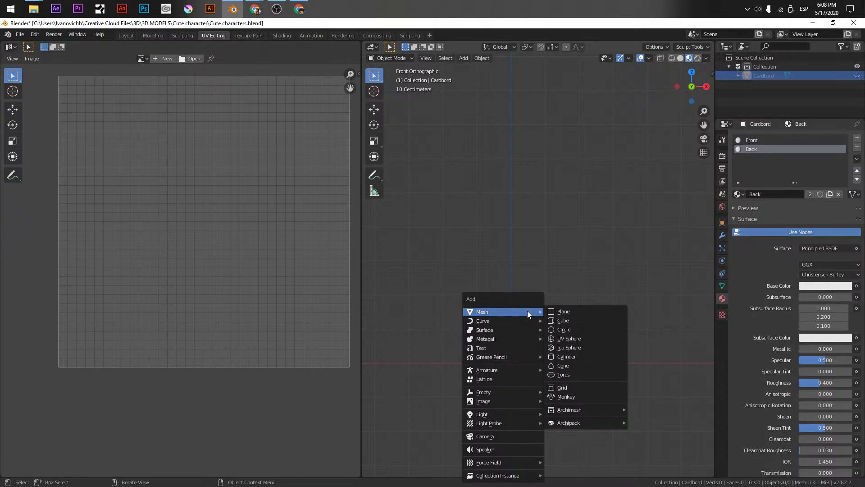
left_click(564, 321)
key("g")
key("z")
left_click(523, 242)
left_click(153, 35)
Try centered loop cuts on the cube and undo them
middle_click_drag(419, 187, 429, 228)
key("Tab")
key("ctrl+r")
left_click(428, 229)
right_click(427, 227)
key("ctrl+z")
key("ctrl+z")
key("ctrl+shift+z")
key("ctrl+r")
left_click(428, 235)
right_click(426, 235)
middle_click_drag(426, 236, 382, 266)
key("KP_1")
key("Tab")
key("ctrl+z")
key("ctrl+z")
Split the cube vertically down its middle with a centered loop cut, viewed from the front
key("ctrl+r")
left_click(377, 169)
right_click(378, 169)
key("KP_1")
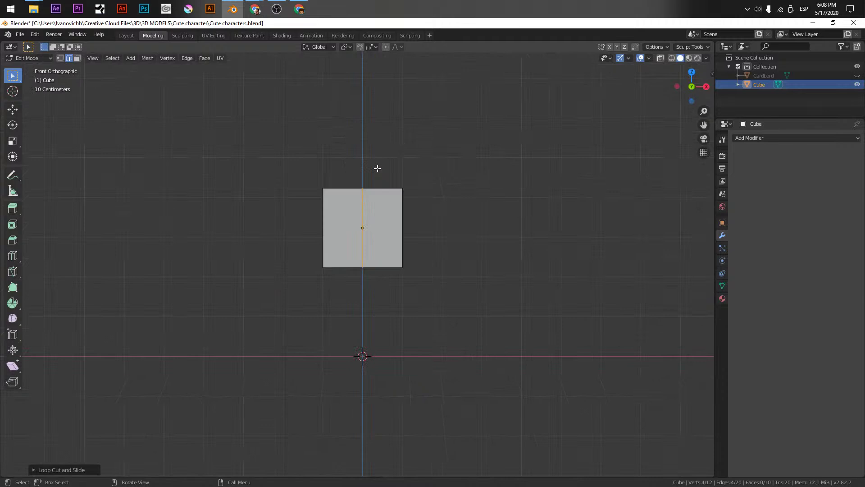
key("Tab")
key("Tab")
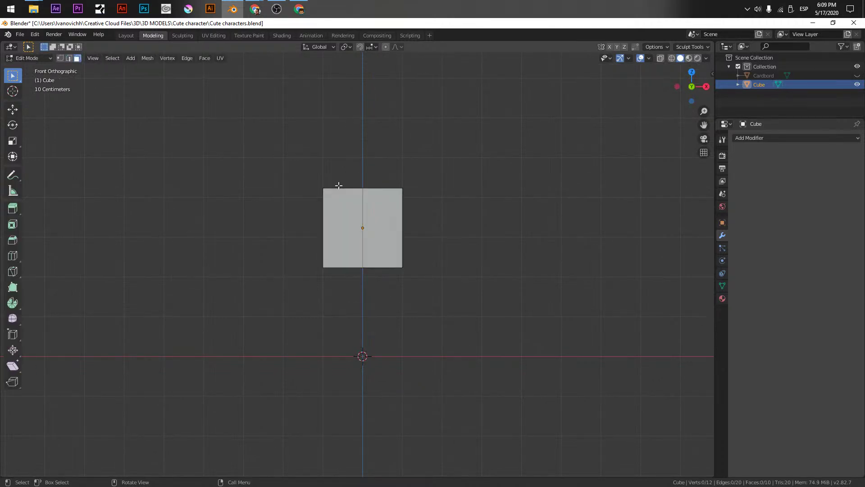
Delete the faces of the cube half on the negative X side and leave mesh editing
key("alt+z")
left_click_drag(314, 160, 361, 288)
key("x")
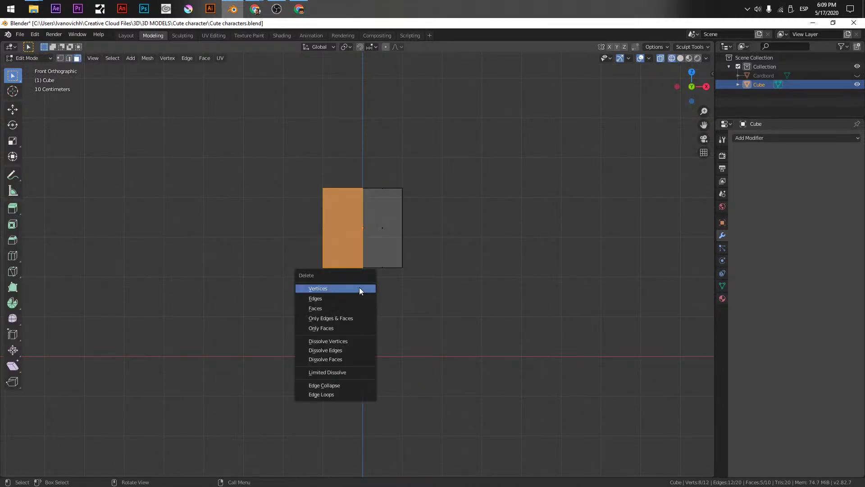
left_click(347, 308)
key("Tab")
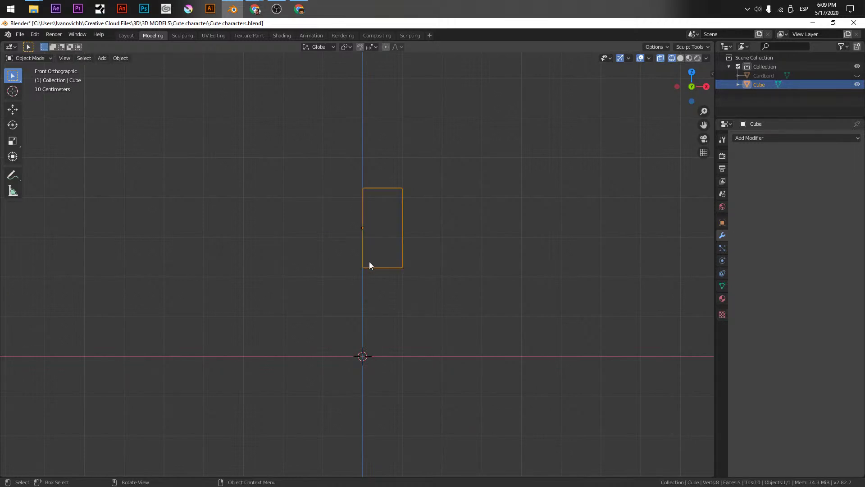
Add a Mirror modifier to the half cube, mirrored across the X axis
left_click(756, 139)
left_click(678, 227)
middle_click_drag(701, 203, 437, 304)
middle_click_drag(674, 164, 384, 220)
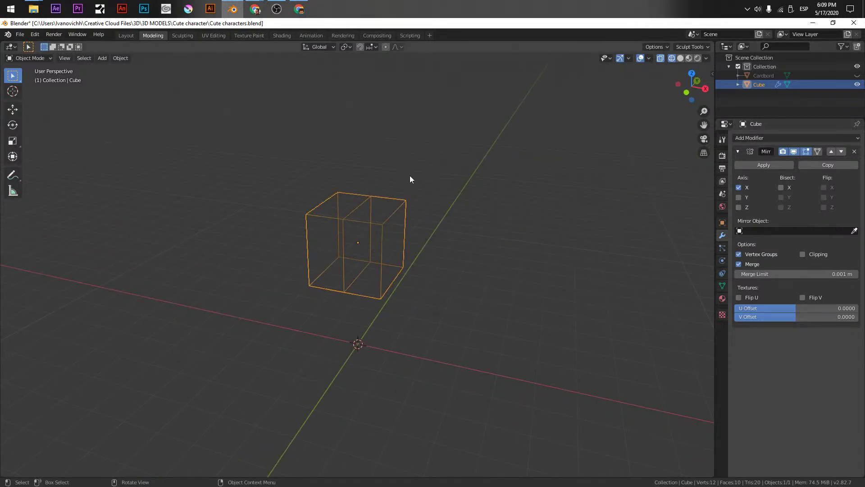
mouse_move(358, 260)
middle_mouse_down()
mouse_move(383, 219)
mouse_move(379, 269)
mouse_move(417, 239)
middle_mouse_up()
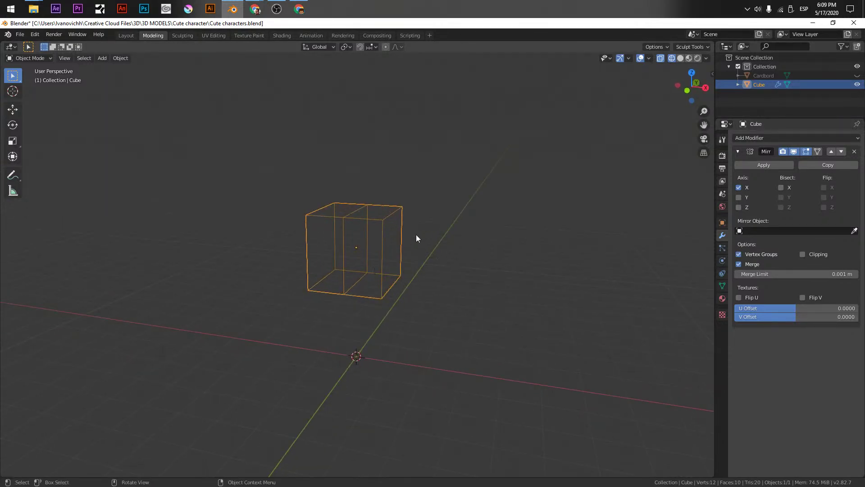
Add a Subdivision Surface modifier to the mirrored cube after the Mirror modifier
left_click(762, 139)
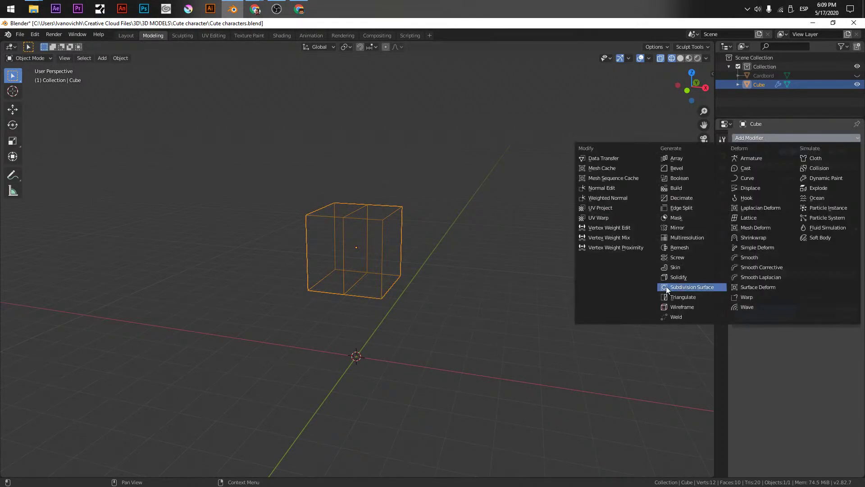
left_click(695, 288)
middle_click_drag(372, 270, 424, 246)
scroll(339, 284, "up", 4)
Extrude the half body's bottom face in place, scale it down, and extrude the smaller face downward as a leg
key("Tab")
left_click(437, 208)
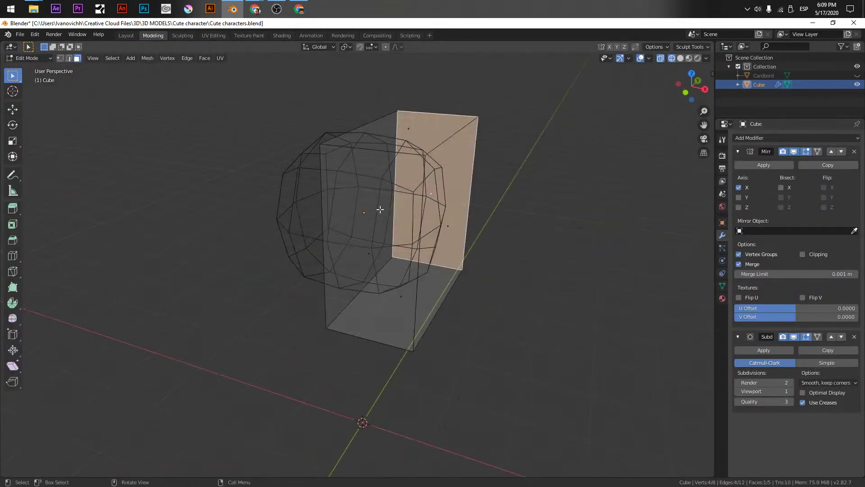
scroll(386, 207, "down", 2)
middle_click_drag(398, 187, 460, 220)
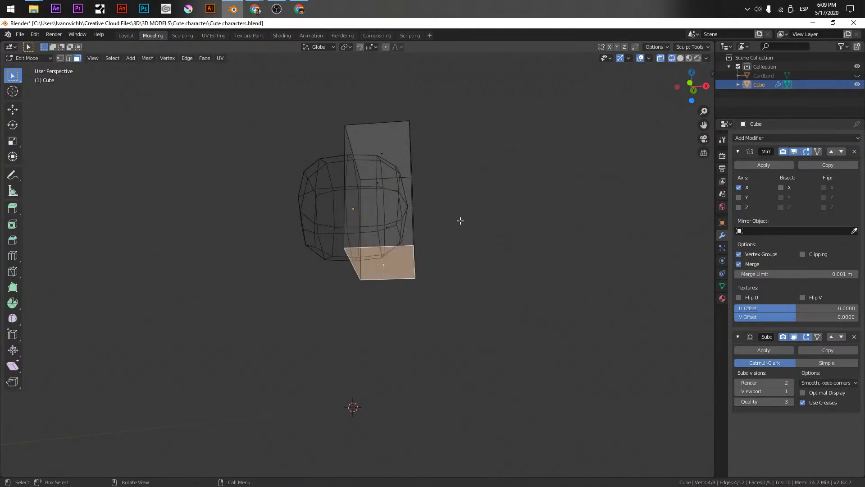
key("alt+a")
left_click(398, 268)
key("e")
right_click(481, 234)
key("s")
left_click(449, 244)
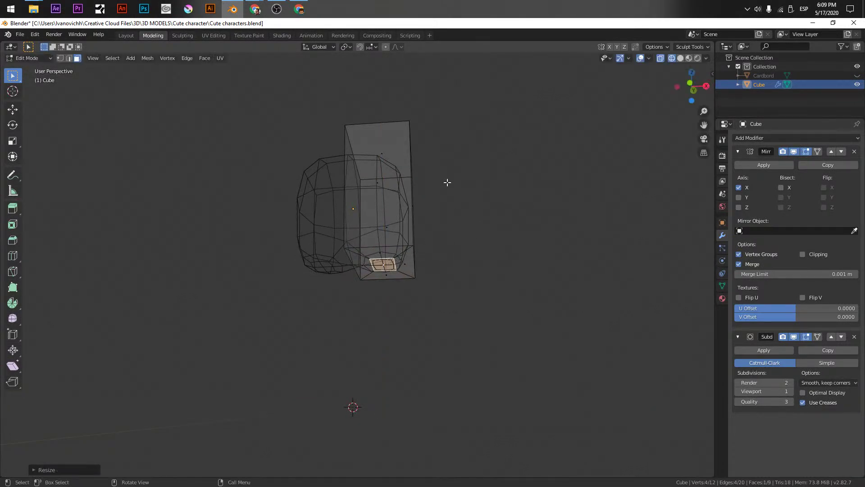
key("e")
left_click(437, 321)
Extrude the half body's outer side face in place and scale it down to a smaller arm face
middle_click_drag(460, 345, 532, 185)
left_click(407, 253)
key("e")
left_click(532, 185)
key("s")
left_click(470, 253)
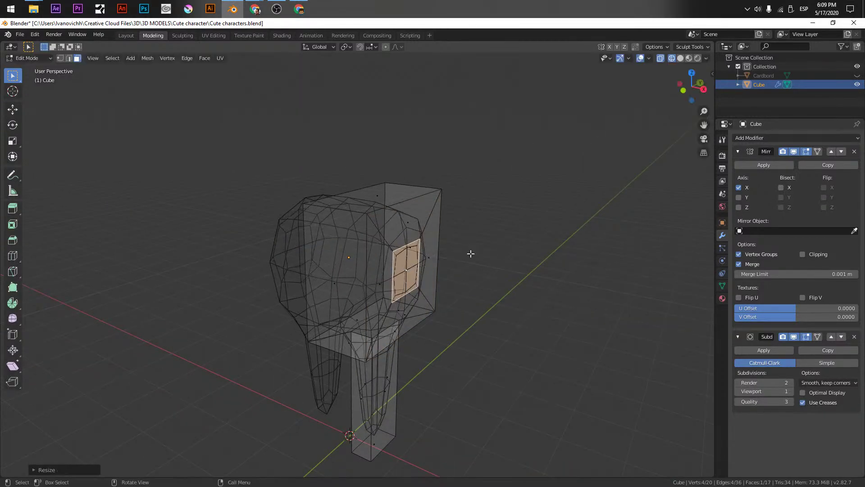
Raise the smaller side face along Z and extrude it outward into a long arm
key("g")
key("z")
left_click(470, 215)
key("e")
left_click(1, 294)
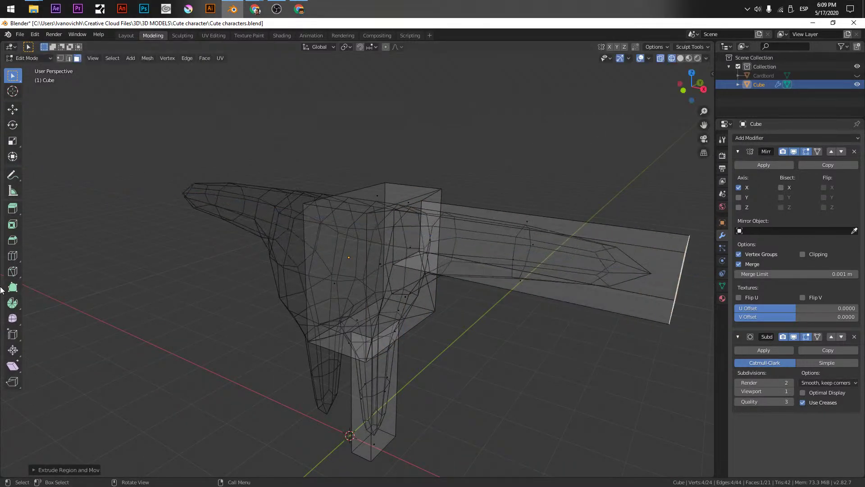
Extrude the half body's top face in place and scale it down to a smaller neck face
left_click(393, 206)
middle_click_drag(393, 205, 496, 171)
key("e")
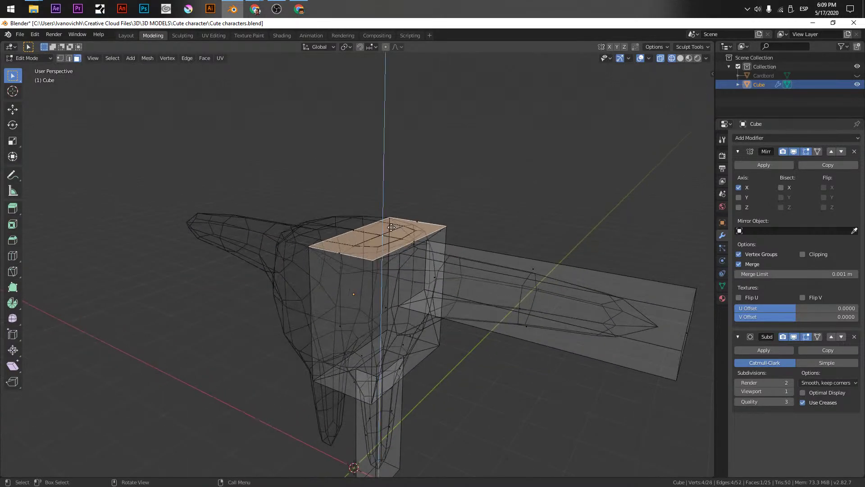
right_click(518, 160)
key("s")
left_click(440, 210)
Delete the inner top face between the neck face and the mirror center
middle_click_drag(440, 210, 444, 240)
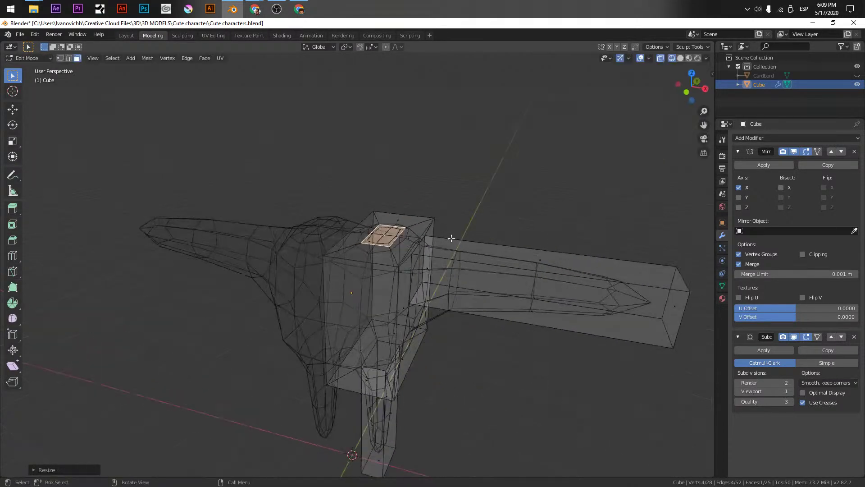
left_click(362, 232)
key("x")
left_click(363, 233)
Enable Clipping on the Mirror modifier and move the neck face along X onto the mirror center
left_click(386, 233)
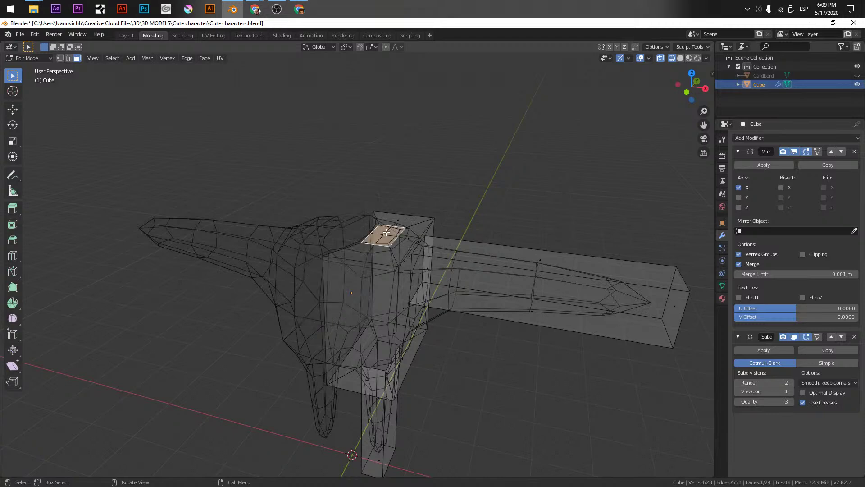
left_click(802, 254)
key("g")
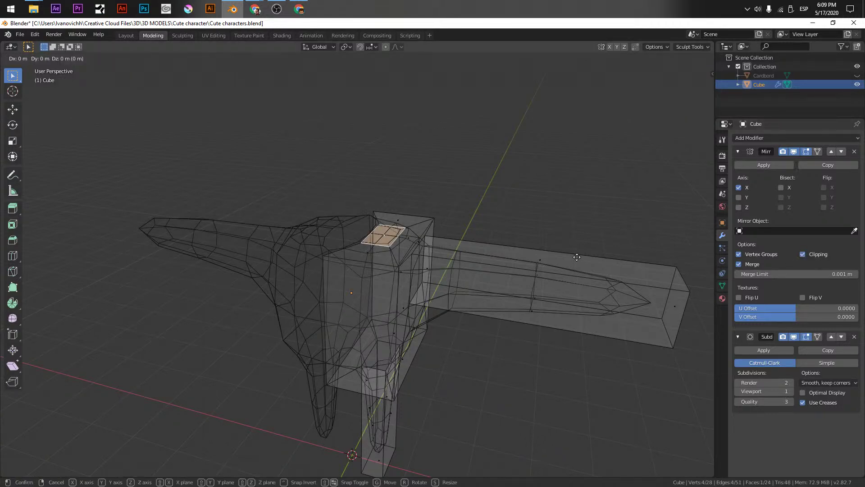
key("x")
left_click(551, 257)
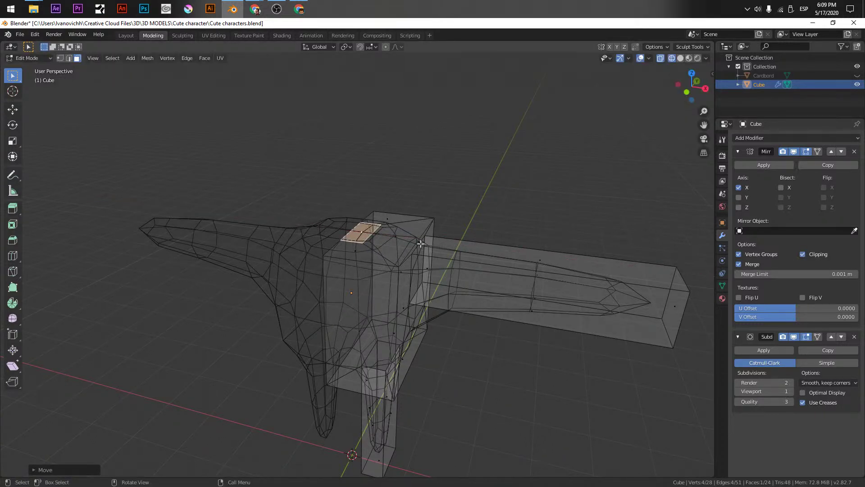
Extrude the neck face upward twice to form a neck and a head block, and select the head block's outer faces
key("e")
left_click(423, 178)
middle_click_drag(423, 177, 407, 283)
key("e")
left_click(381, 122)
left_click(374, 195)
left_click(389, 196, "alt")
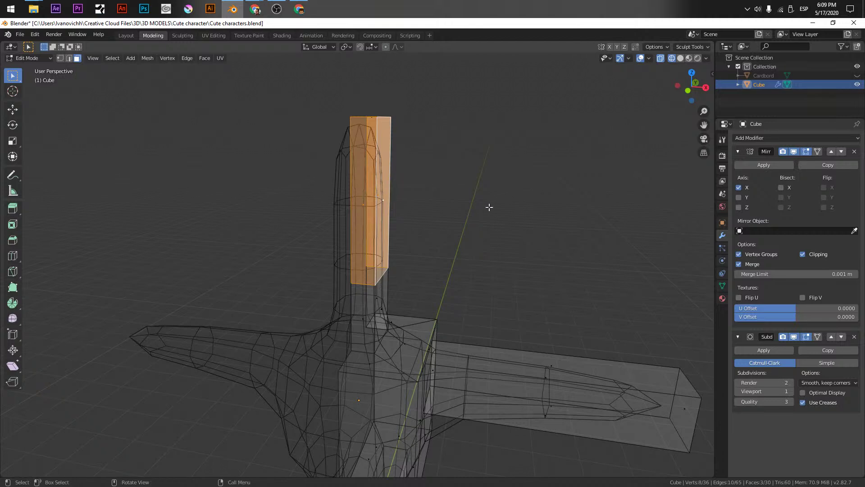
Try a regular extrusion of the head block's selected side faces and undo it
key("e")
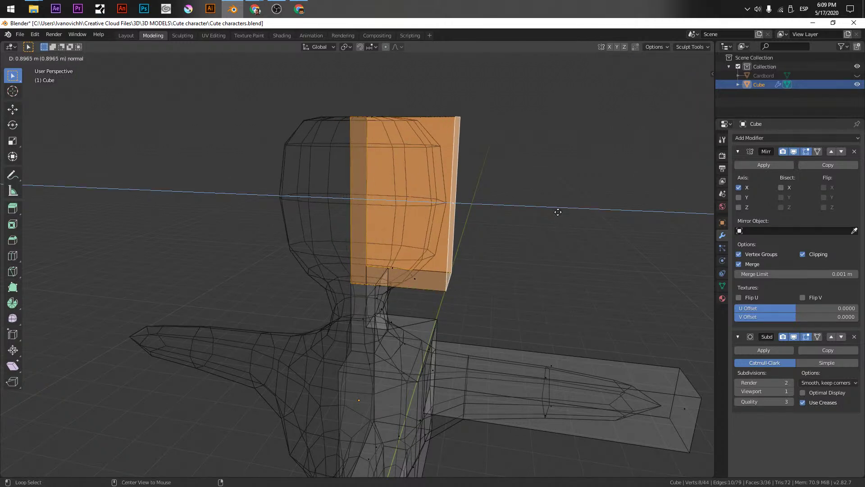
left_click(551, 208)
middle_click_drag(551, 209, 489, 228)
key("ctrl+z")
Fatten the head block's side faces slightly, and extrude them along their normals by about 1.13 m to widen the head
key("alt+s")
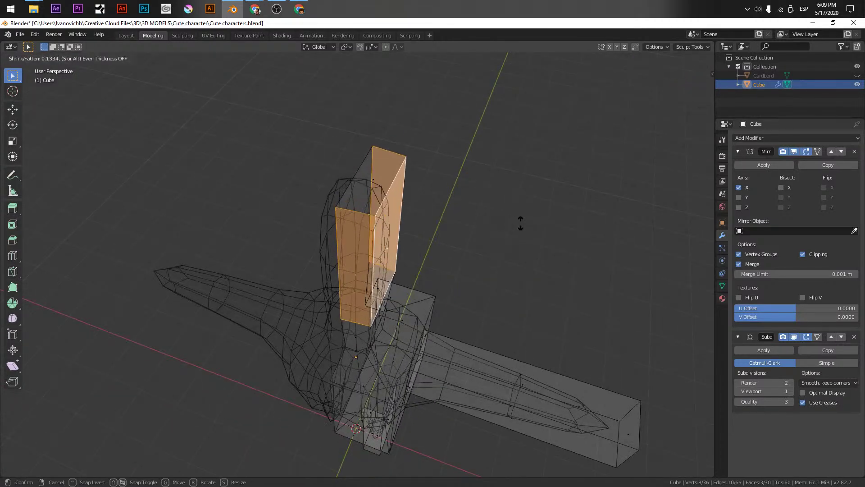
left_click(521, 223)
left_click(201, 58)
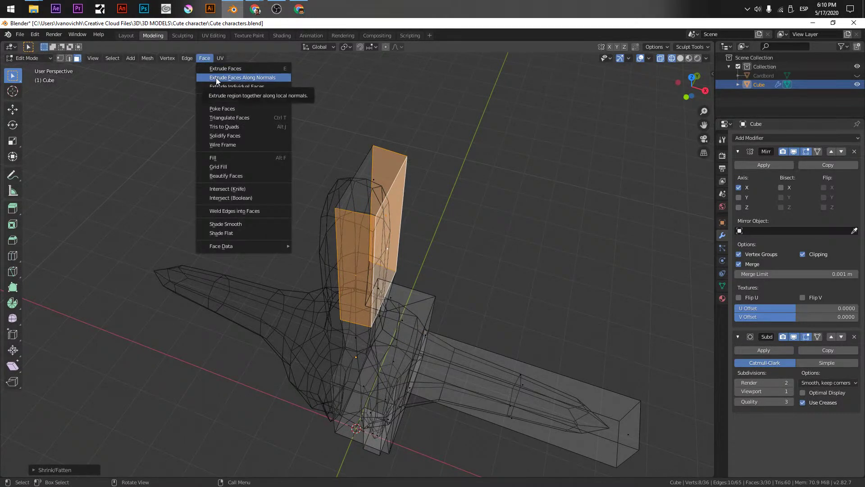
left_click(216, 78)
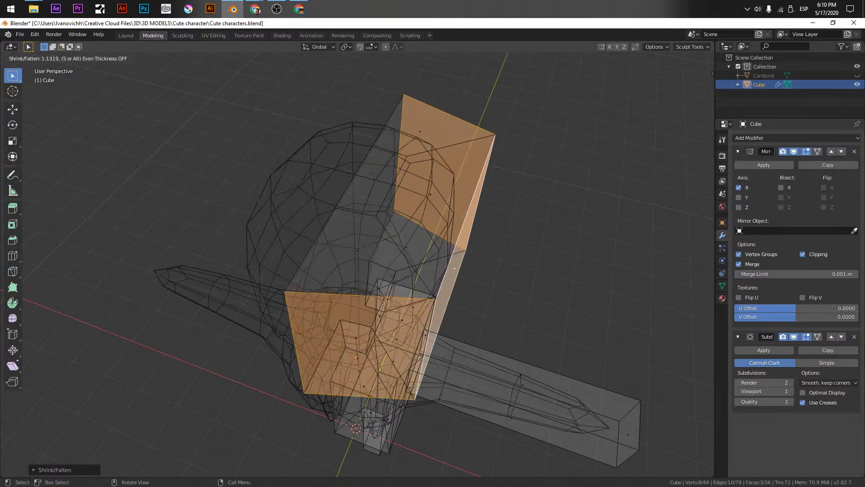
key("Return")
Leave mesh editing, duplicate the character body in place, and hide the original Cube object
middle_click_drag(391, 309, 482, 260)
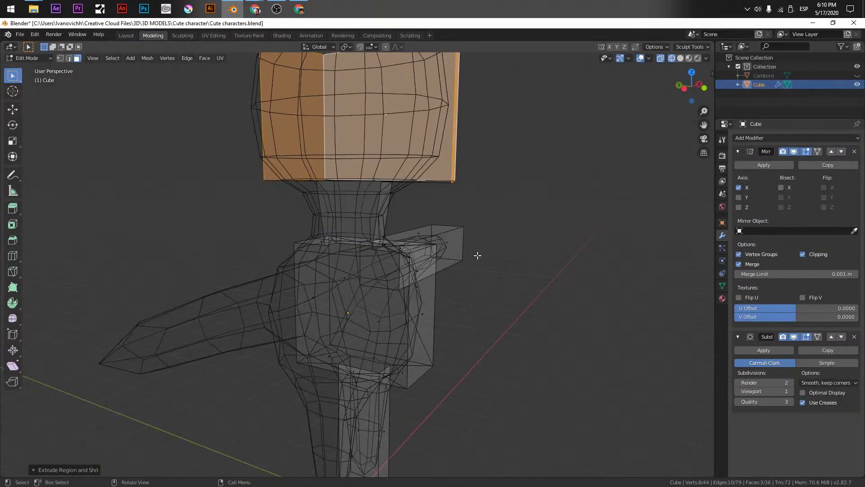
key("KP_1")
middle_click_drag(364, 393, 354, 314, "shift")
key("Tab")
scroll(395, 180, "down", 4)
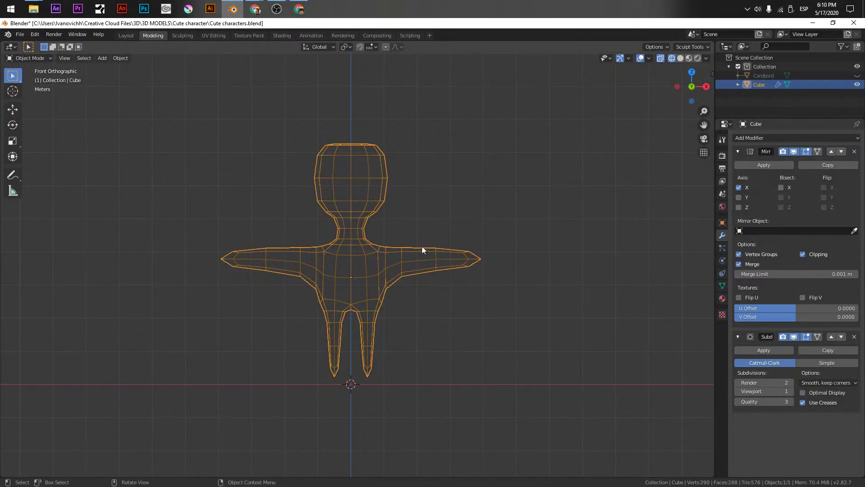
middle_click_drag(378, 300, 383, 255, "shift")
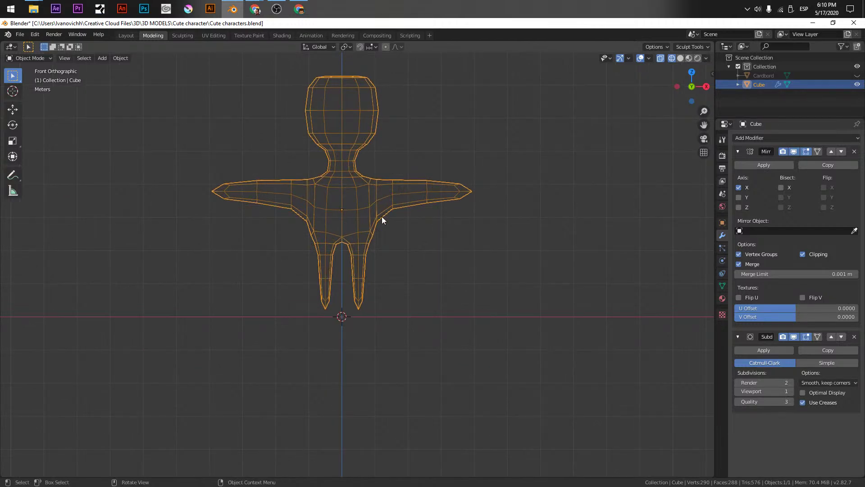
middle_click_drag(386, 209, 399, 329, "shift")
key("shift+d")
right_click(394, 318)
left_click(857, 84)
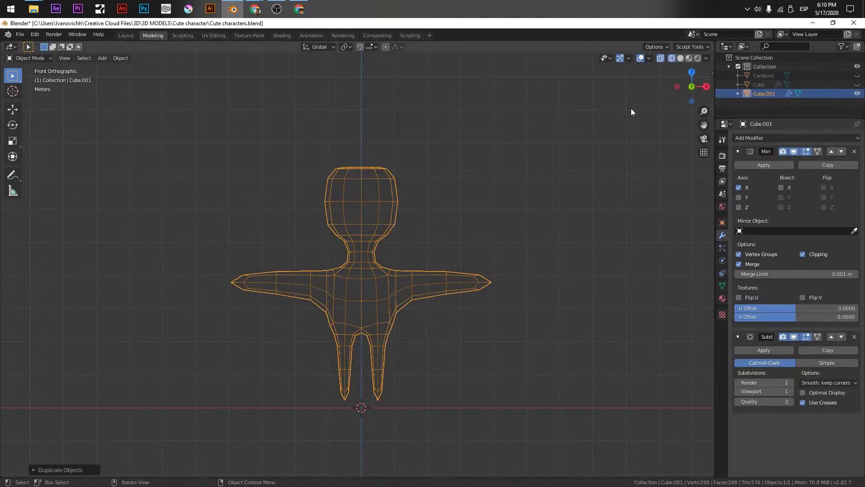
Raise the small face on top of the duplicate's head along Z to round the head
middle_click_drag(370, 191, 350, 207)
key("Tab")
middle_click_drag(356, 198, 364, 253, "shift")
scroll(364, 253, "up", 3)
left_click(382, 241)
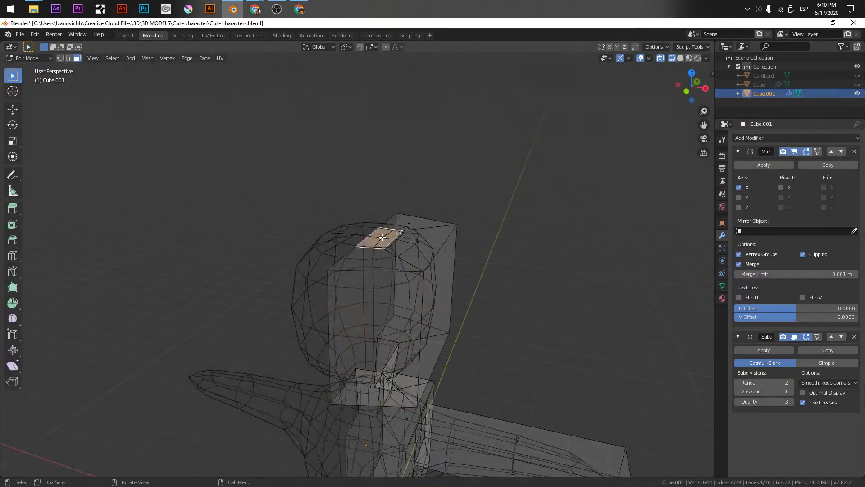
key("g")
key("z")
left_click(391, 344)
key("KP_1")
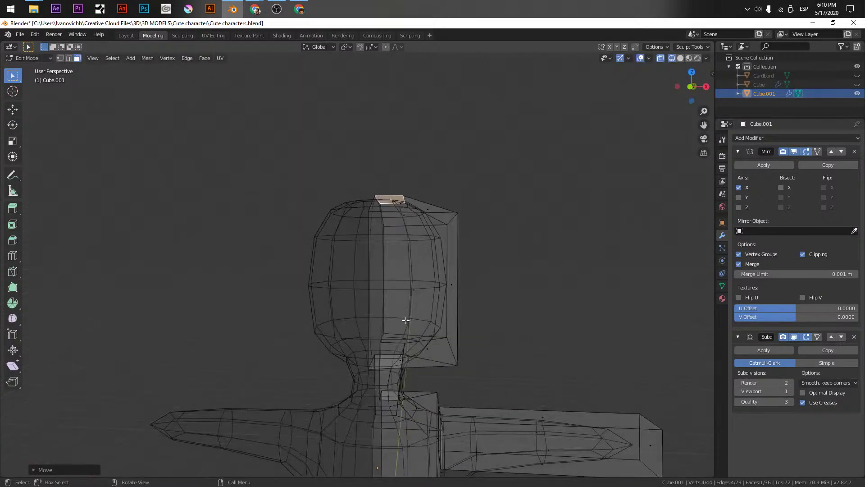
Shorten the duplicate's arm by moving its end vertices inward toward the body
scroll(406, 322, "down", 5)
middle_click_drag(405, 400, 392, 322, "shift")
scroll(431, 287, "up", 2)
scroll(458, 309, "up", 4)
middle_click_drag(431, 287, 435, 228, "shift")
left_click_drag(479, 184, 657, 321)
key("1")
left_click_drag(547, 201, 668, 303)
key("g")
left_click(548, 258)
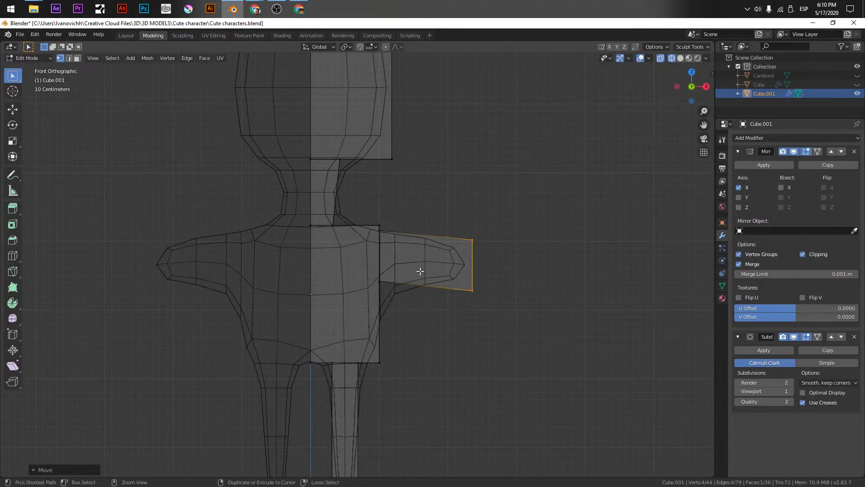
Add a loop cut around the arm close to the shoulder
key("ctrl+r")
left_click(395, 253)
scroll(405, 298, "up", 5)
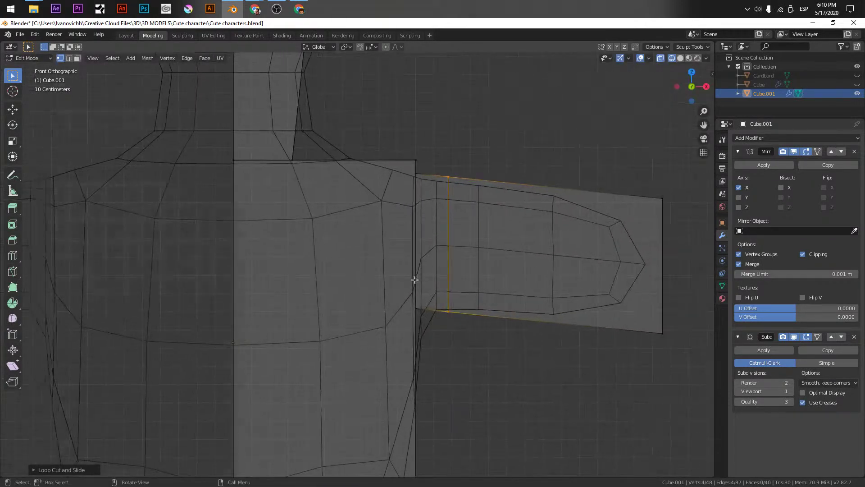
middle_click_drag(416, 278, 403, 291)
Shorten the duplicate's leg by moving its bottom vertices up along Z
key("KP_1")
scroll(384, 410, "down", 5)
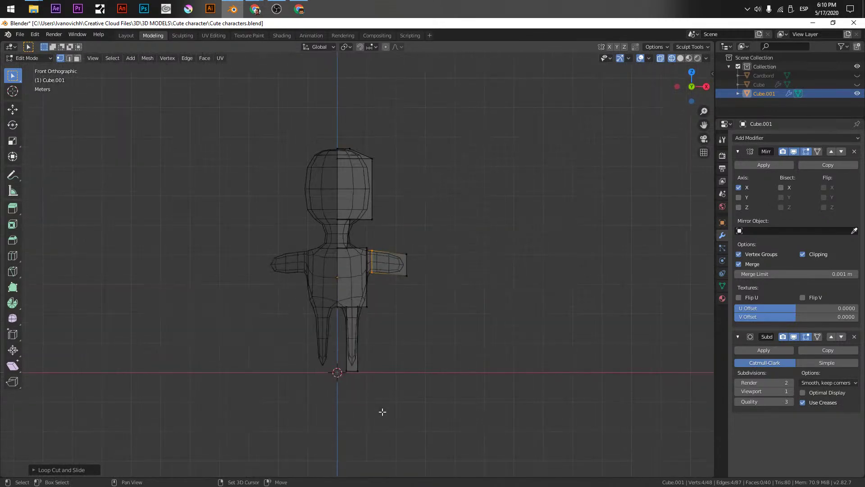
left_click(357, 347)
key("g")
key("z")
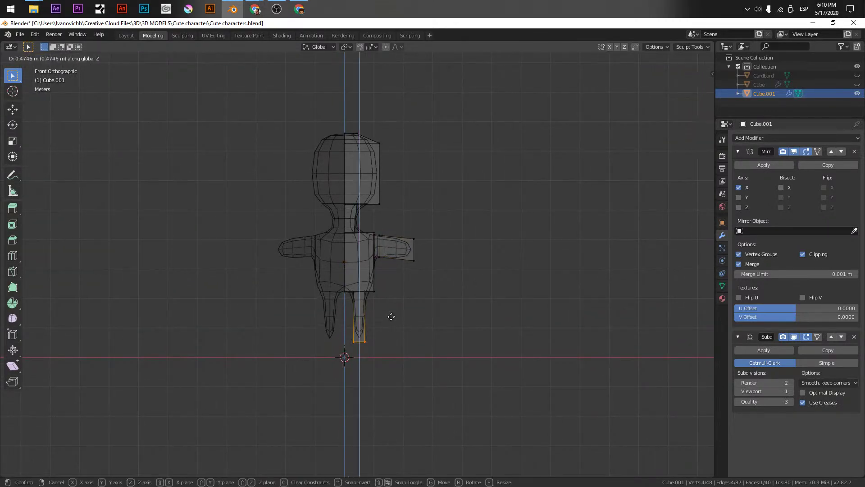
left_click(392, 290)
Add a loop cut around the leg close to where it joins the body
scroll(387, 336, "up", 4)
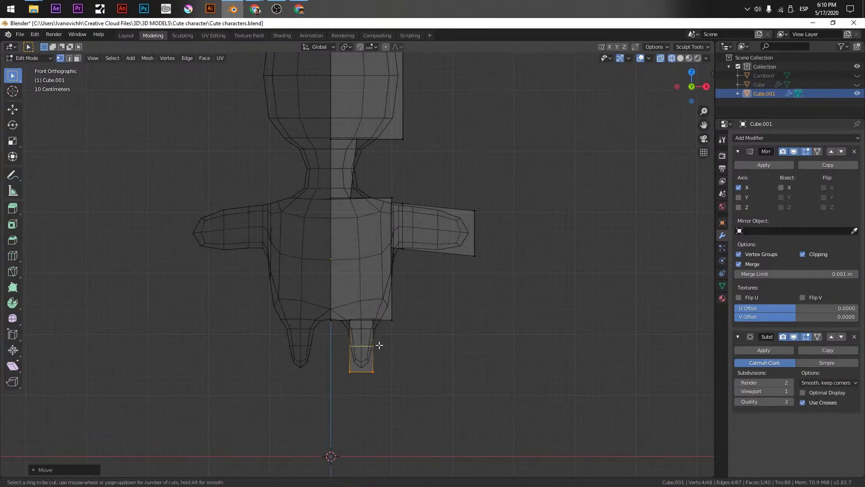
left_click(379, 345)
left_click(381, 326)
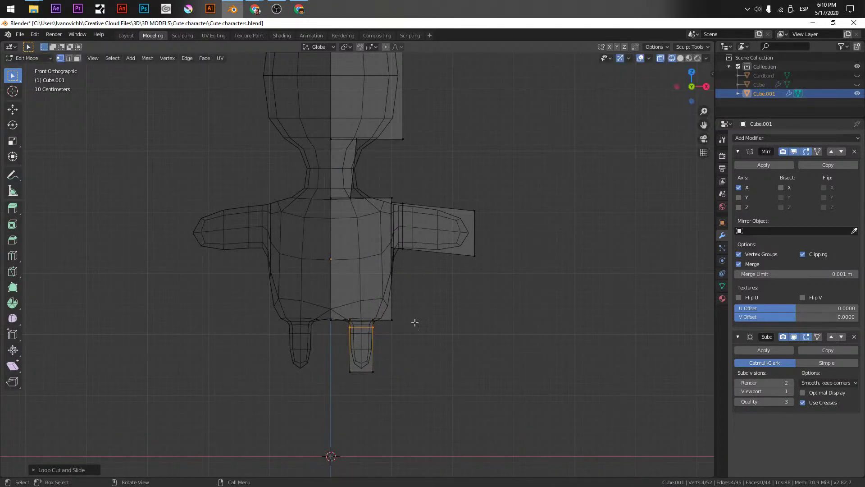
key("ctrl+r")
key("Escape")
mouse_move(387, 316)
middle_mouse_down()
mouse_move(400, 320)
mouse_move(364, 307)
middle_mouse_up()
key("shift+z")
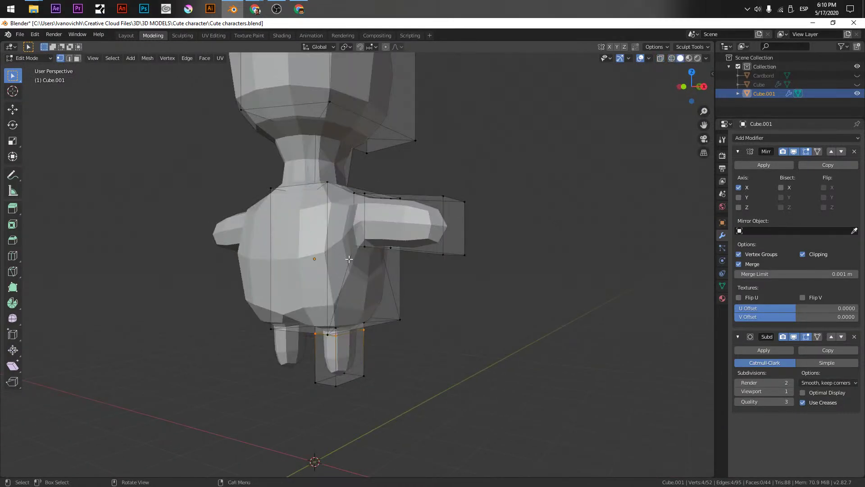
middle_click_drag(117, 250, 143, 243)
Select the edge loop around the body's base and separate it with Edge Split
key("shift+z")
middle_click_drag(387, 289, 363, 262)
middle_click_drag(377, 297, 384, 260)
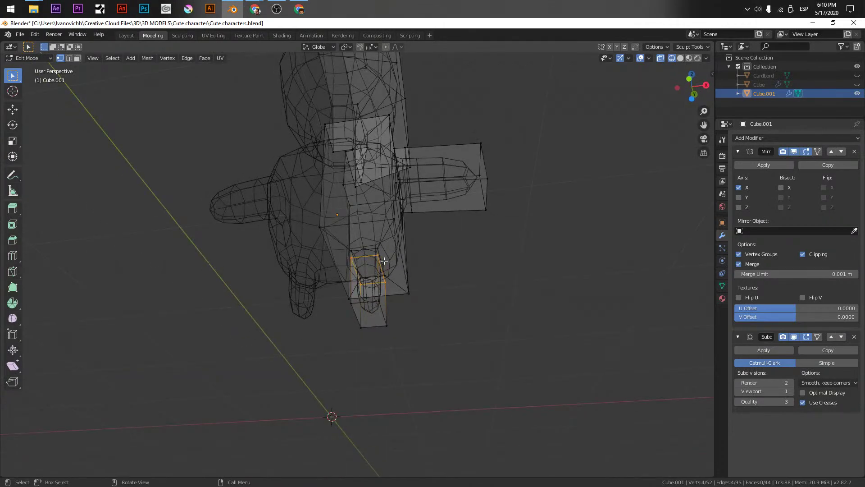
left_click(370, 224)
key("2")
left_click(374, 224)
middle_click_drag(375, 224, 389, 251)
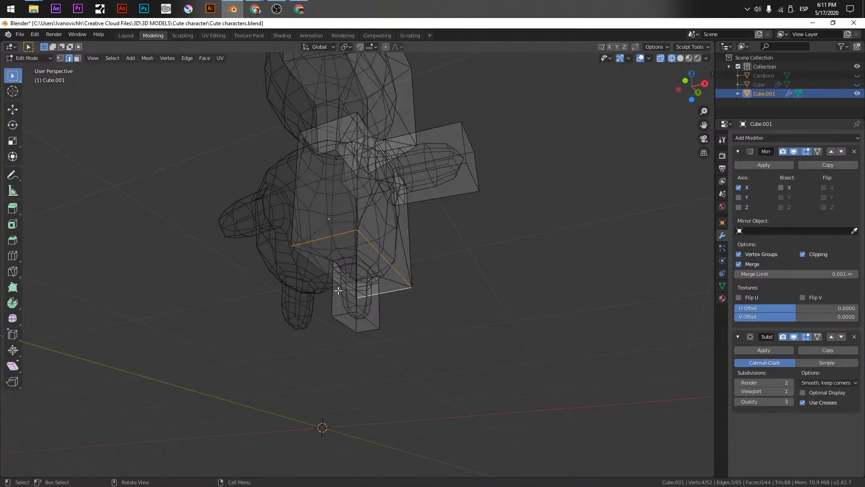
right_click(331, 232)
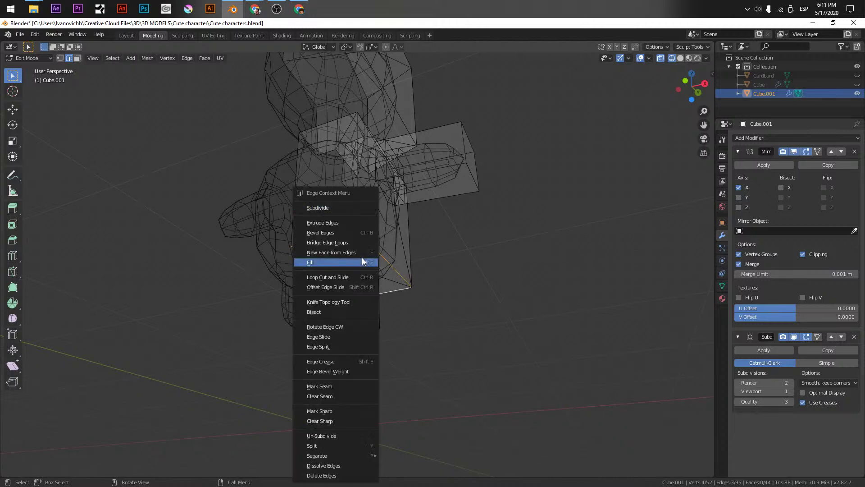
left_click(328, 346)
Select the linked upper body and move it up from the detached bottom piece to open a gap
key("ctrl+l")
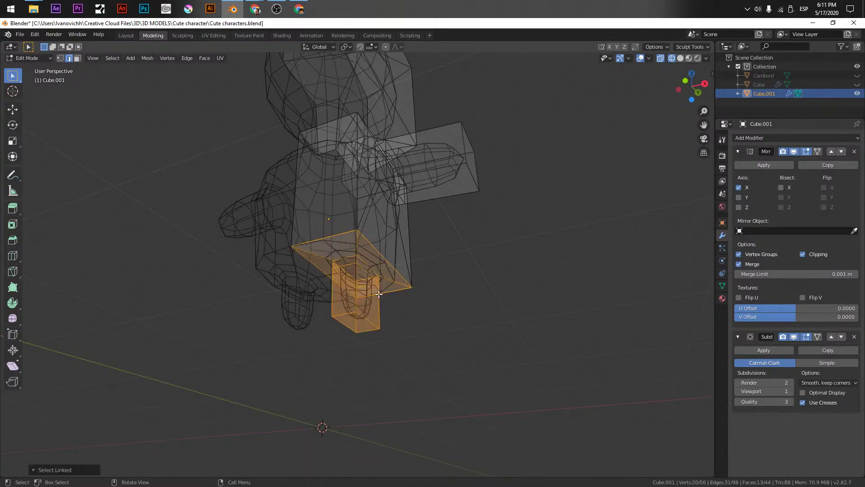
key("g")
key("z")
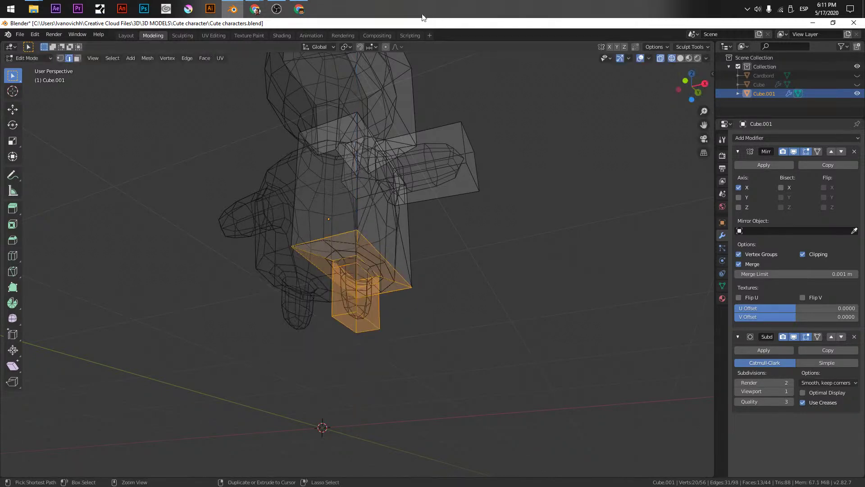
left_click(346, 252)
scroll(349, 270, "up", 3)
left_click(354, 164)
key("l")
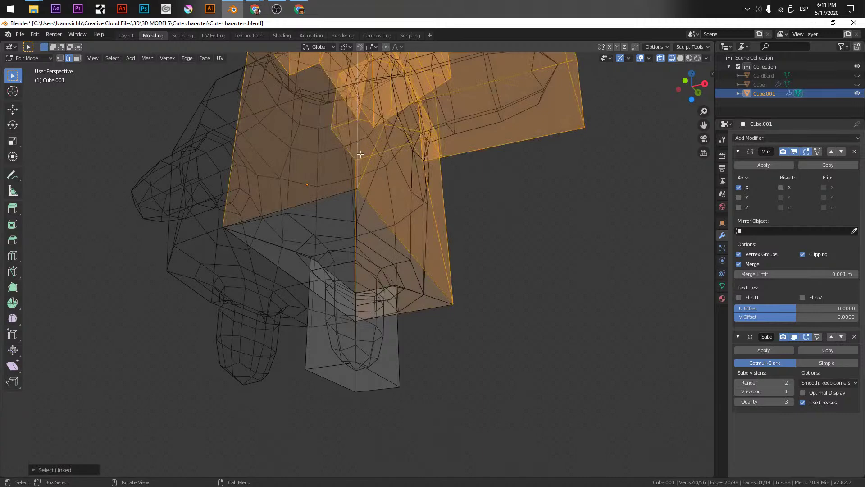
key("g")
left_click(424, 304)
middle_click_drag(424, 304, 353, 269)
Fill the gap between the upper body and the bottom piece with faces around the outer sides
left_click(272, 226)
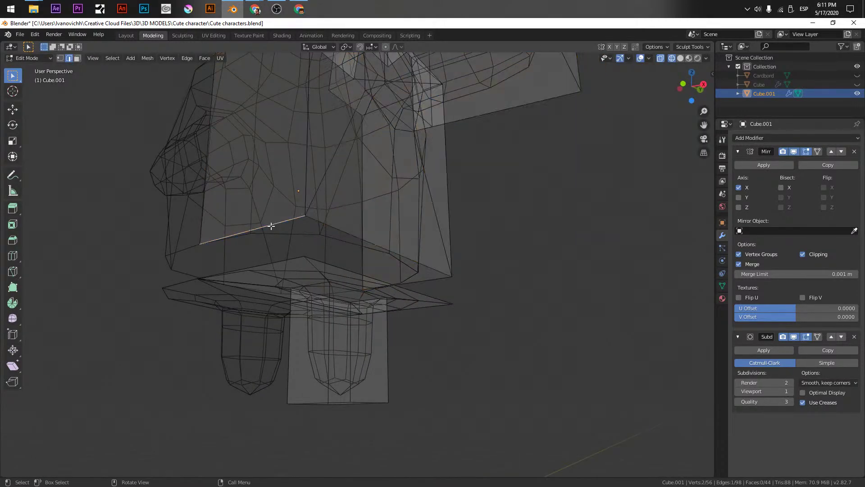
key("shift+z")
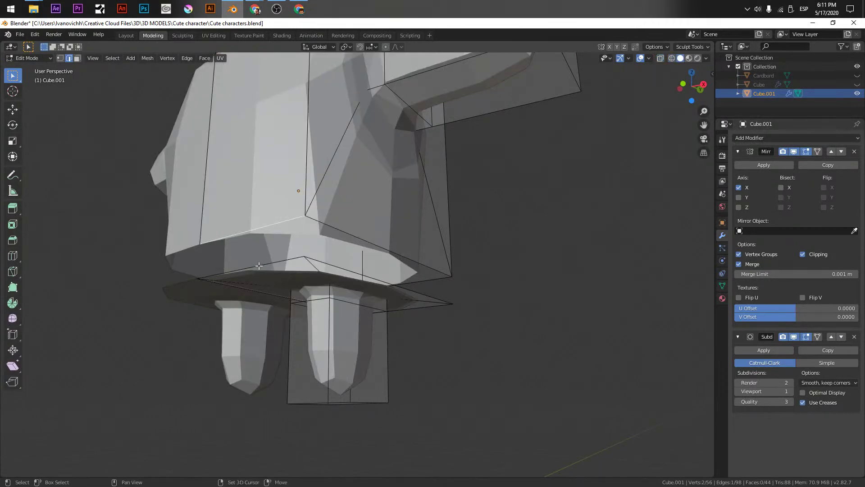
key("f")
left_click(312, 242)
middle_click_drag(465, 270, 401, 276)
key("f")
key("f")
middle_click_drag(479, 282, 414, 262)
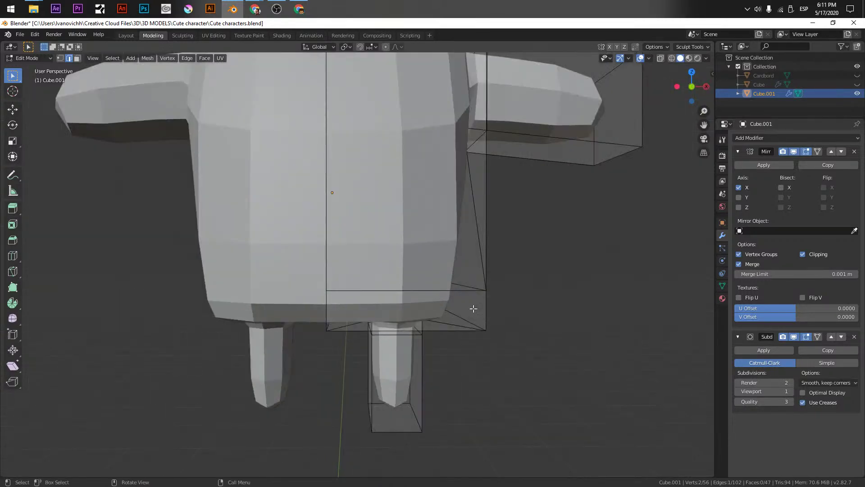
Move the edge loop just above the body's base up along Z to about mid-torso
middle_click_drag(463, 293, 400, 265)
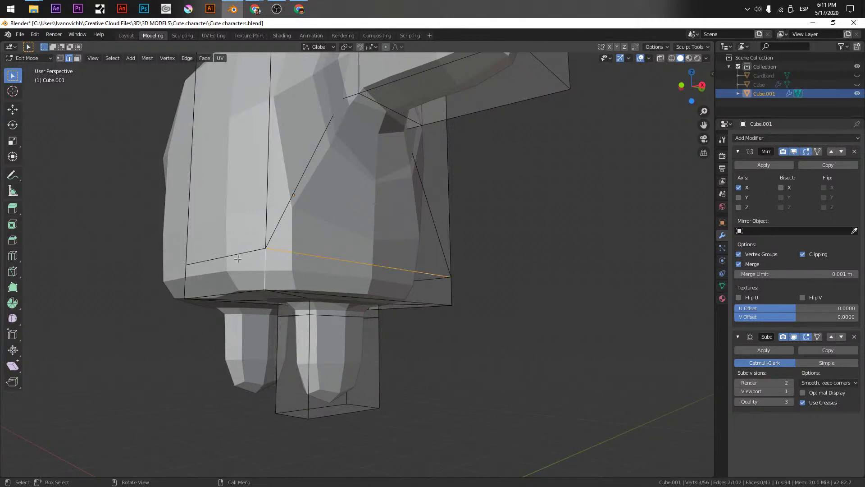
left_click(311, 256, "shift")
middle_click_drag(489, 271, 387, 282)
left_click(385, 284, "shift")
key("g")
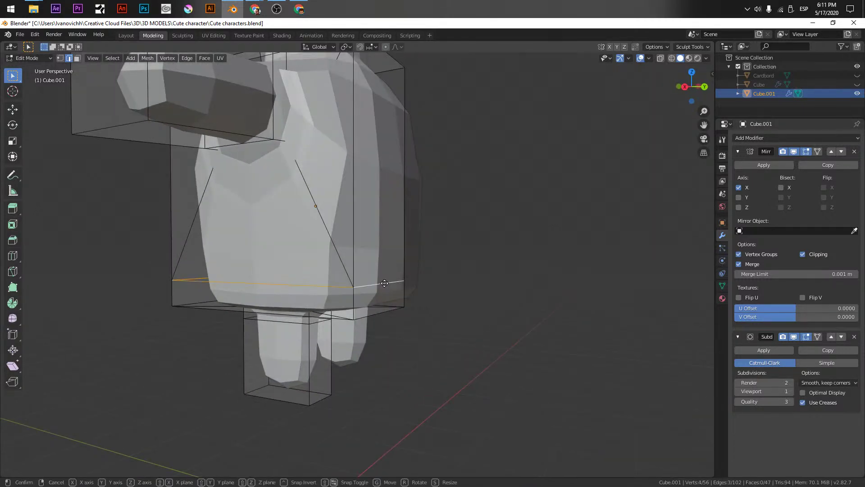
key("z")
left_click(390, 156)
key("KP_1")
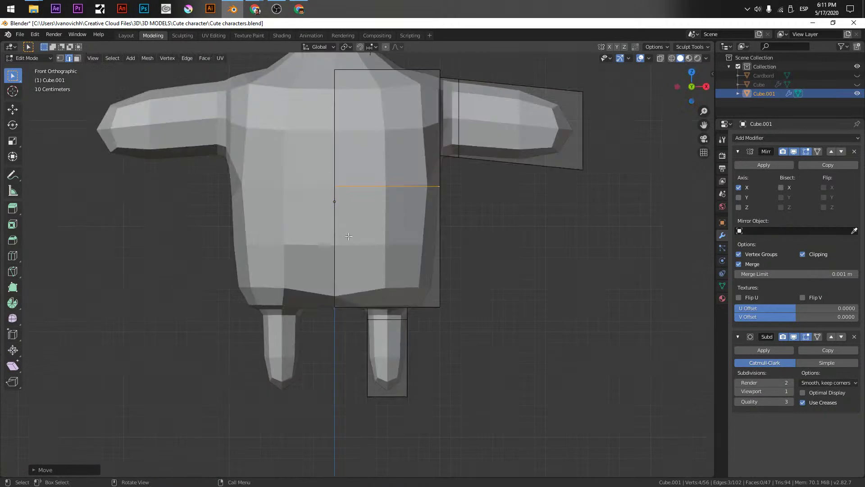
key("Tab")
scroll(376, 253, "up", 2)
middle_click_drag(397, 215, 378, 328, "shift")
mouse_move(397, 327)
middle_mouse_down()
mouse_move(367, 326)
mouse_move(386, 326)
middle_mouse_up()
key("KP_1")
scroll(374, 314, "down", 3)
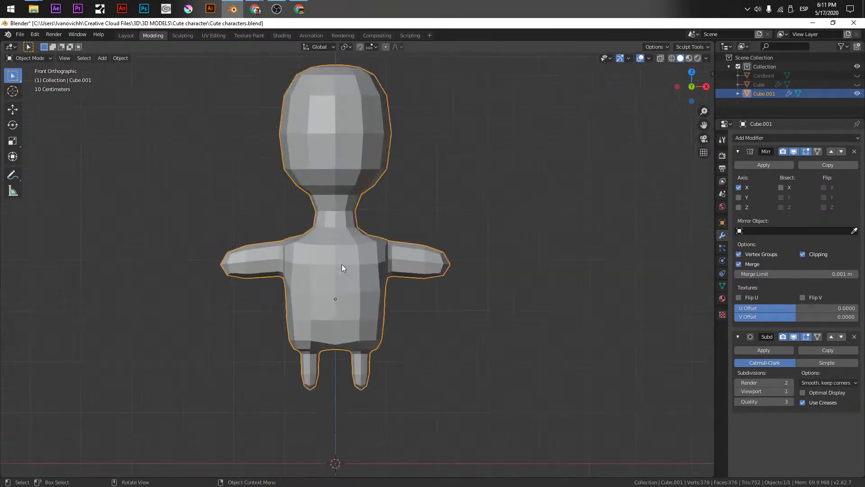
Select the whole head in wireframe and move it down about 0.8 m along Z to shorten the neck
scroll(342, 265, "up", 2)
key("Tab")
left_click(335, 151)
key("shift+z")
scroll(355, 152, "down", 3)
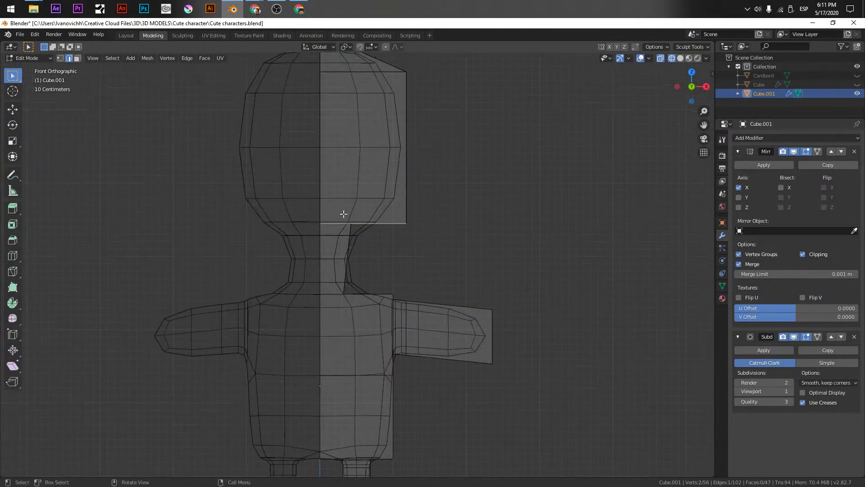
left_click_drag(291, 101, 422, 262)
key("g")
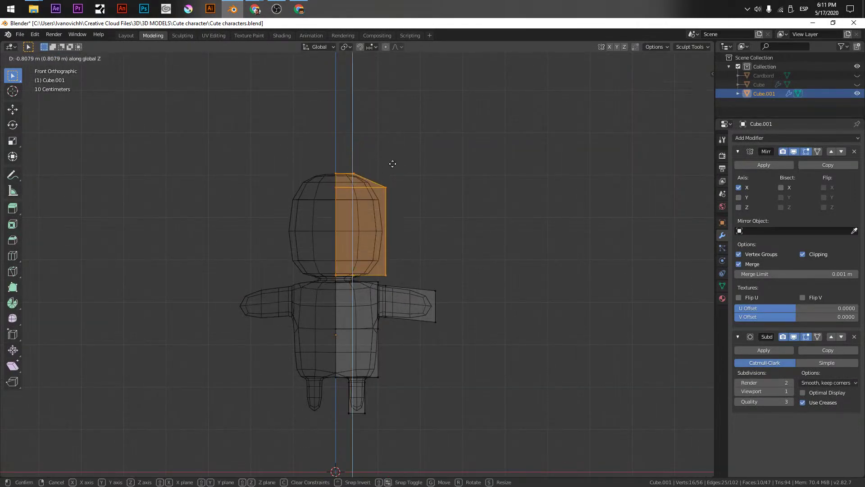
left_click(394, 162)
Scale the head down slightly and fine-tune its volume with Shrink/Fatten
key("s")
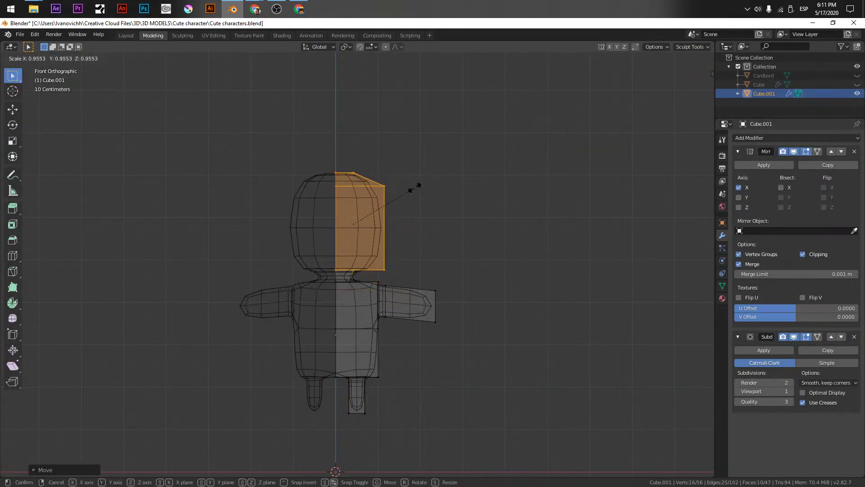
left_click(420, 187)
key("alt+s")
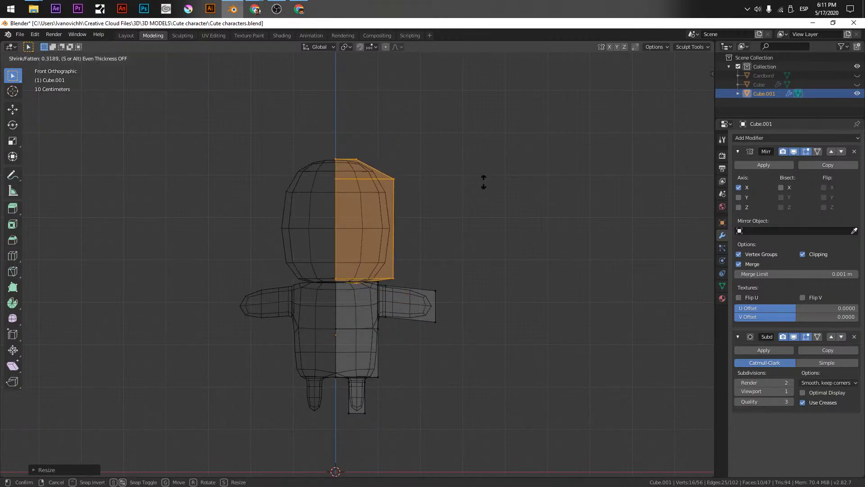
left_click(481, 186)
key("ctrl+z")
key("alt+s")
left_click(446, 213)
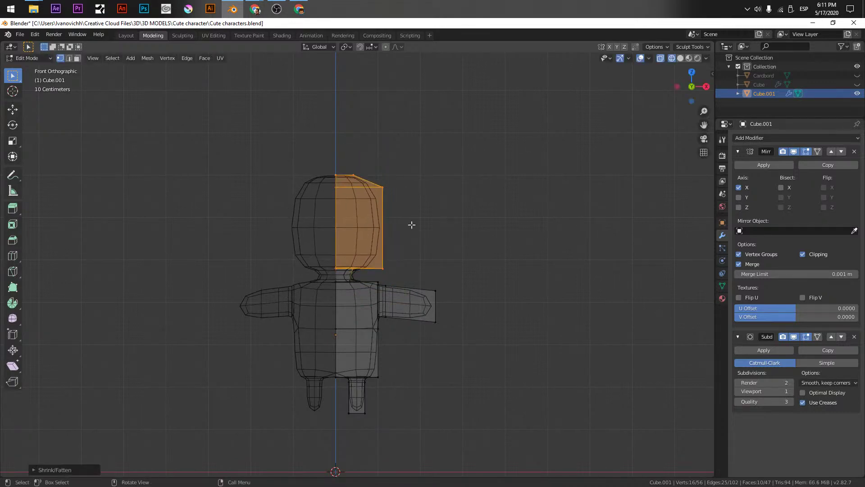
Select the loop of side faces around the head and push it outward with Shrink/Fatten to widen the head
left_click_drag(379, 177, 418, 277)
middle_click_drag(432, 198, 406, 217)
key("3")
left_click(344, 236)
key("alt+a")
left_click(346, 238, "alt")
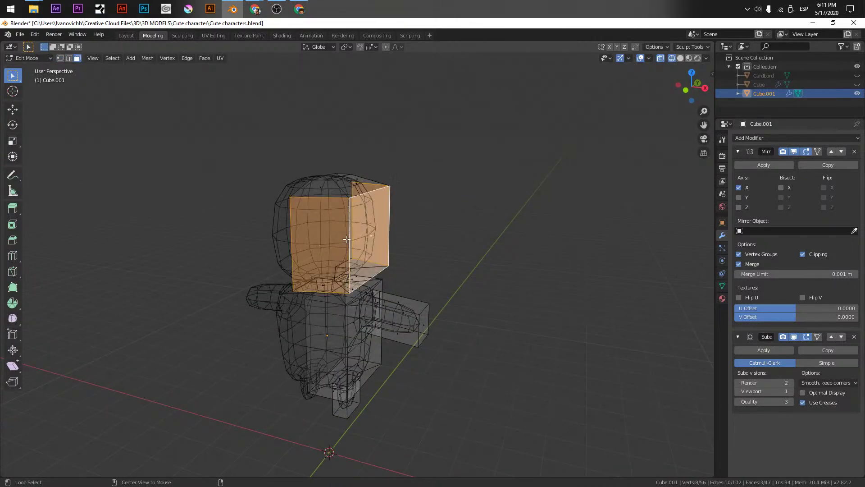
key("alt+s")
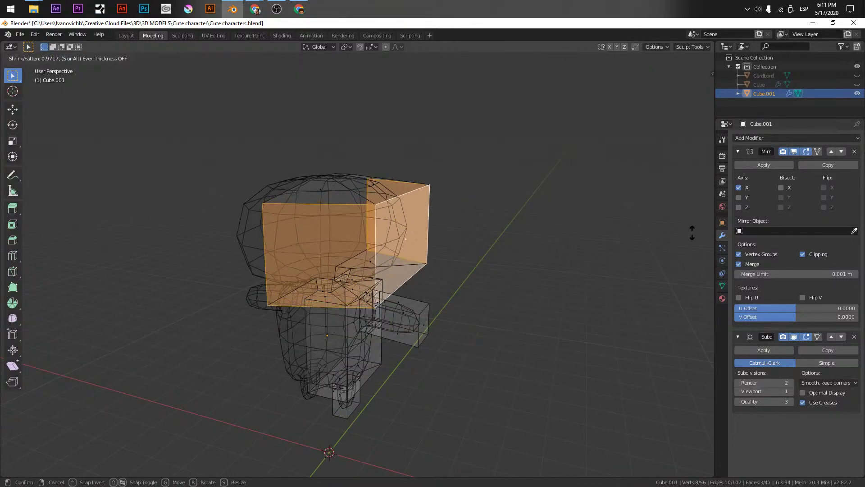
left_click(583, 229)
Move the head's top face up along Z and scale it up
left_click(320, 177)
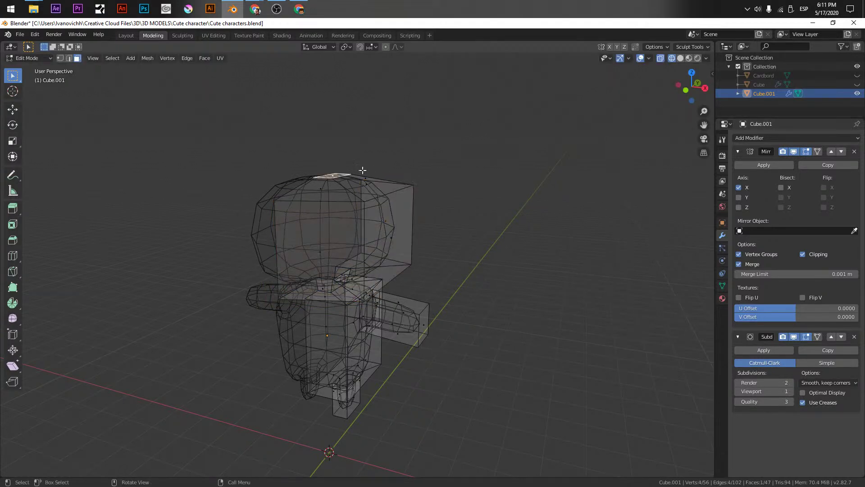
middle_click_drag(354, 176, 357, 187)
key("g")
key("z")
left_click(356, 169)
key("s")
left_click(383, 169)
key("KP_1")
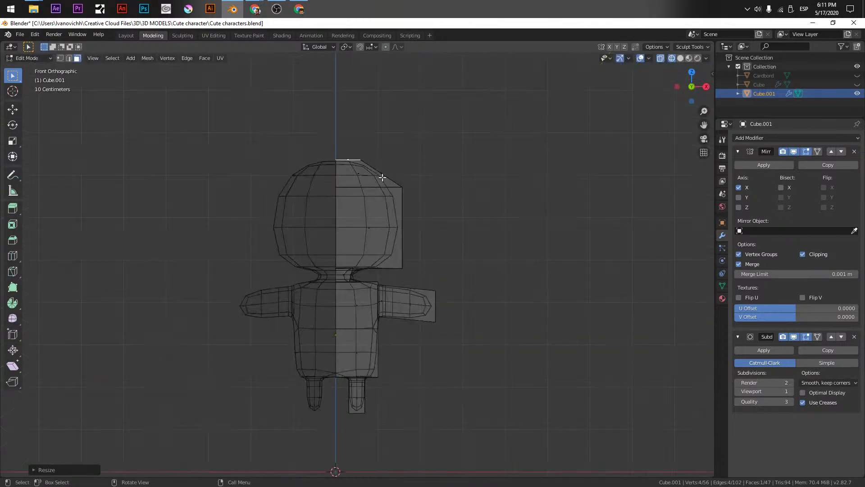
Move the protruding vertical edge at the front of the head inward along Y
scroll(361, 237, "down", 3)
middle_click_drag(380, 248, 302, 245)
left_click(297, 245)
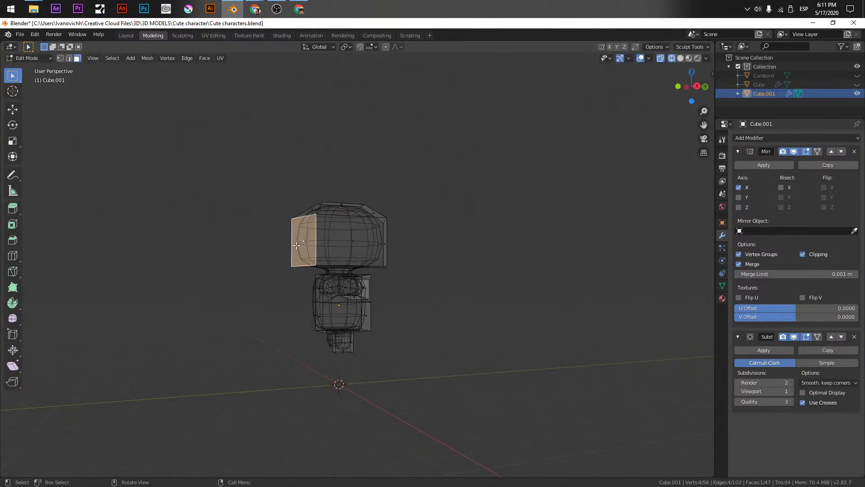
key("KP_3")
scroll(276, 235, "up", 3)
key("2")
left_click(247, 231)
key("g")
key("y")
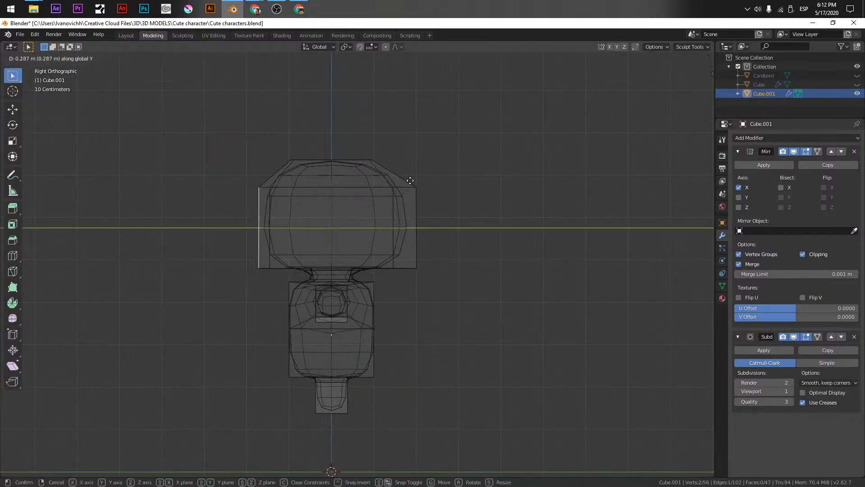
left_click(406, 180)
Move the protruding vertical edge at the back of the head inward along Y
left_click(419, 232)
key("g")
key("y")
left_click(405, 235)
Move the entire character mesh down about 1.39 m along Z until the feet rest on the ground line
key("Tab")
key("KP_1")
middle_click_drag(367, 347, 383, 290, "shift")
scroll(376, 291, "up", 2)
key("Tab")
key("a")
key("g")
key("z")
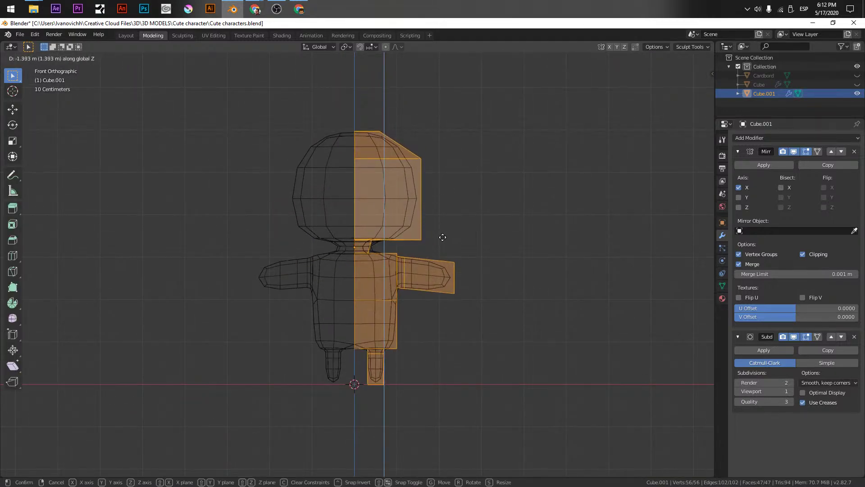
left_click(445, 238)
Select the leg's four vertical edges and scale them down along Y to make the leg thinner
middle_click_drag(444, 238, 340, 275)
scroll(342, 288, "up", 5)
middle_click_drag(351, 383, 313, 372)
left_click(266, 295)
middle_click_drag(265, 296, 303, 308)
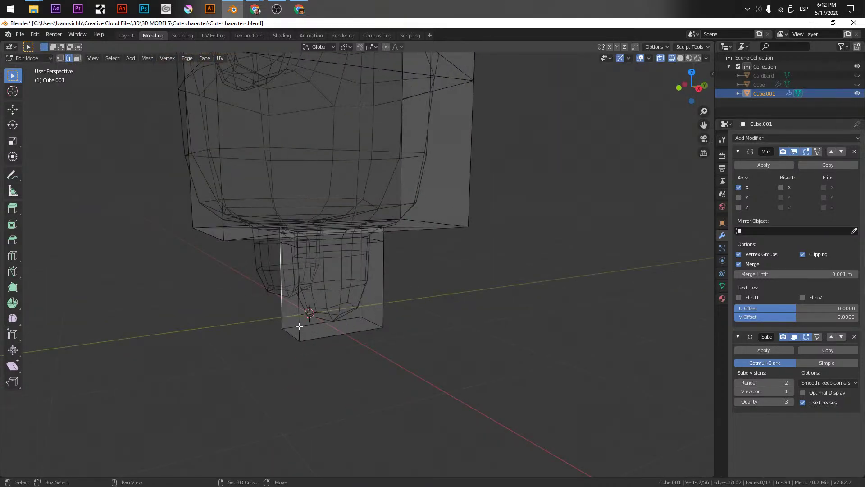
key("shift+z")
middle_click_drag(379, 304, 545, 298)
key("s")
key("y")
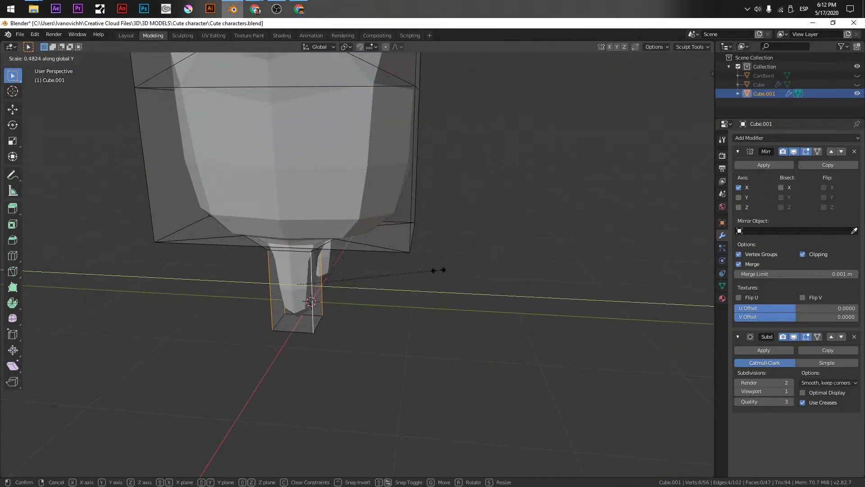
left_click(464, 271)
Inspect the reshaped character's proportions from several angles and from the front, outside edit mode
key("KP_1")
scroll(380, 219, "up", 1)
middle_click_drag(433, 162, 369, 331, "shift")
middle_click_drag(306, 301, 233, 318)
mouse_move(309, 334)
middle_mouse_down()
mouse_move(323, 355)
mouse_move(311, 361)
mouse_move(313, 325)
middle_mouse_up()
key("KP_1")
scroll(314, 323, "down", 3)
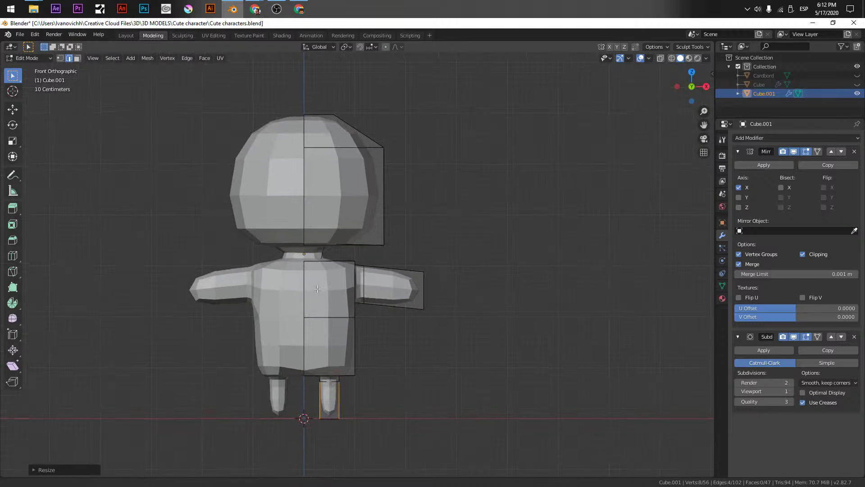
middle_click_drag(310, 277, 343, 328, "shift")
scroll(346, 329, "up", 1)
key("Tab")
left_click(434, 241)
scroll(435, 279, "down", 2)
middle_click_drag(437, 323, 458, 232, "shift")
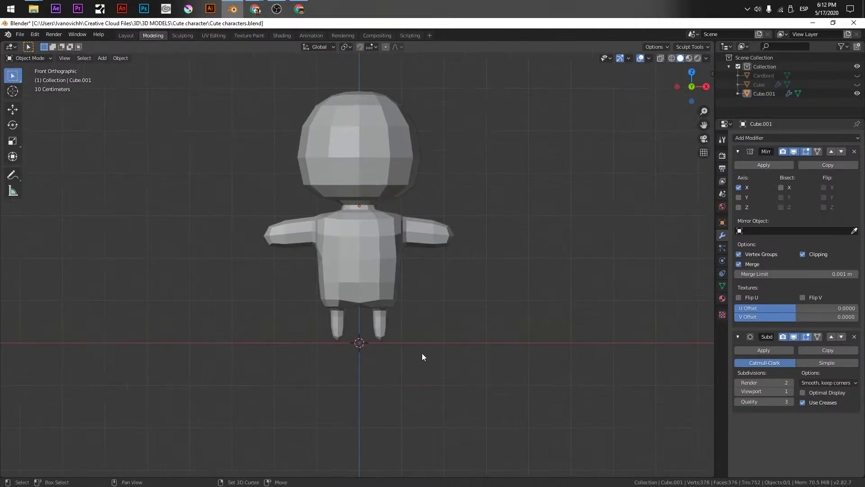
middle_click_drag(424, 302, 434, 351, "shift")
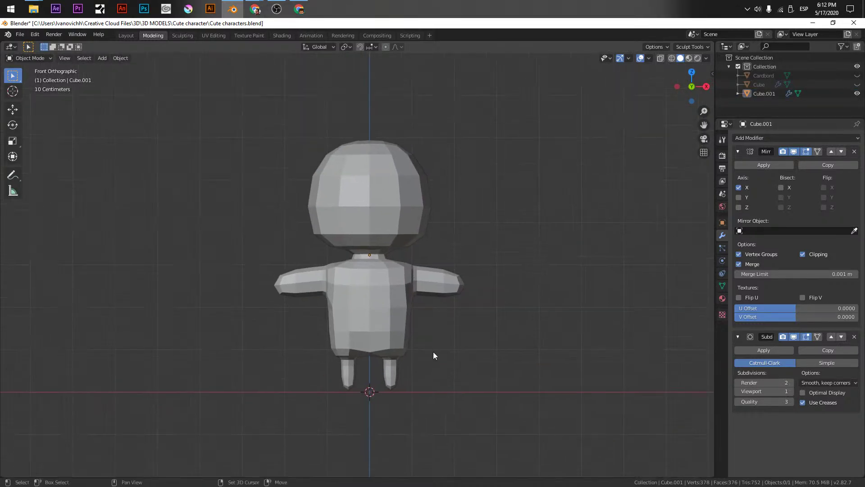
Add a plane mesh and move it up along Z until it sits above the character's head
key("shift+a")
mouse_move(418, 309)
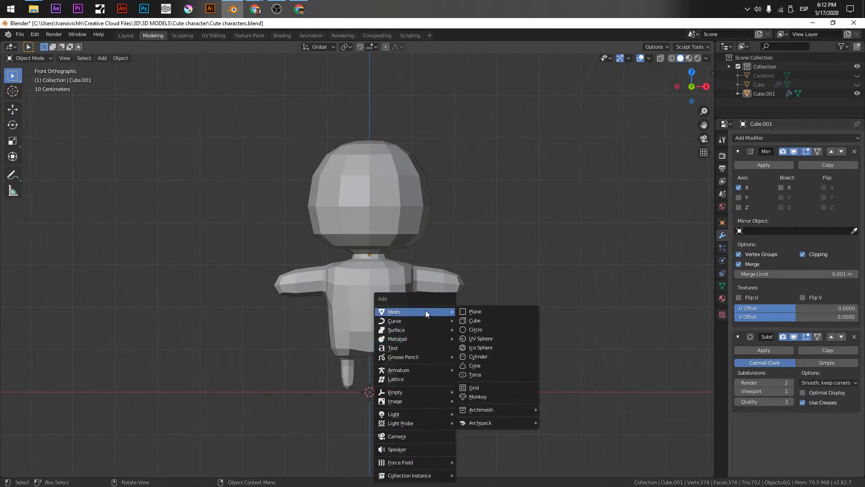
left_click(476, 312)
middle_click_drag(418, 355, 393, 354)
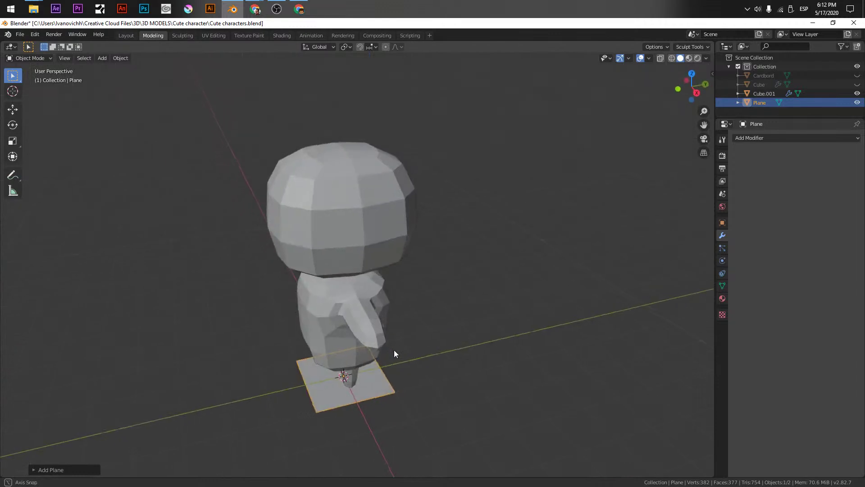
key("g")
key("z")
left_click(368, 60)
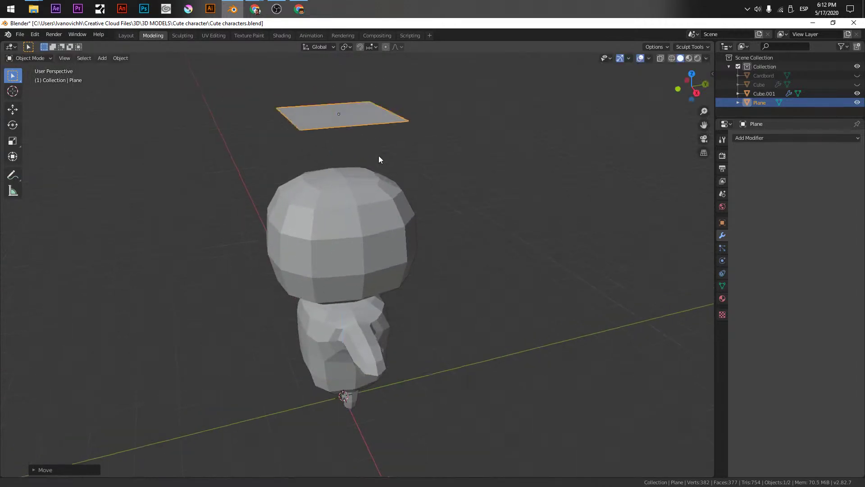
Add a centred loop cut across the plane in Edit Mode and move it along Y toward the front edge
key("KP_Decimal")
key("Tab")
middle_click_drag(375, 239, 398, 231)
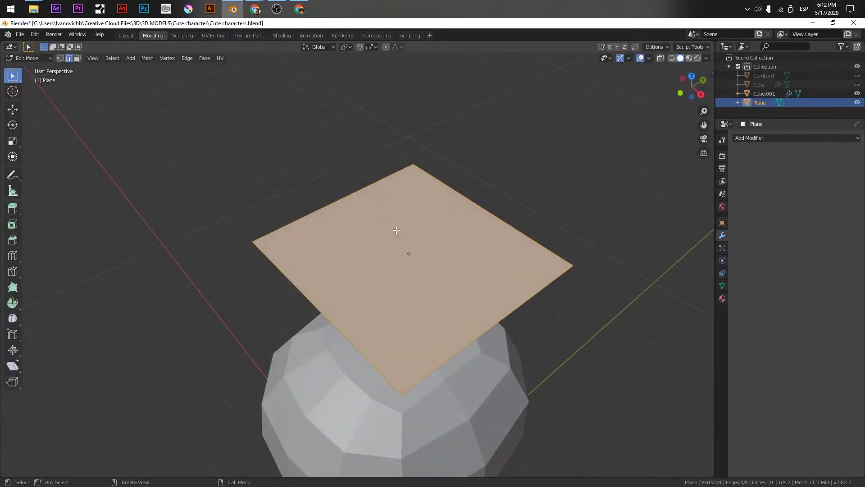
left_click(303, 211)
right_click(303, 212)
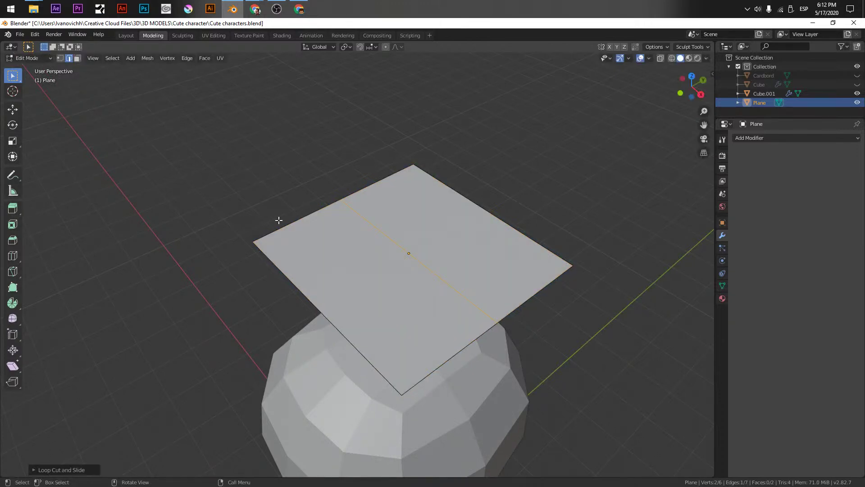
key("g")
key("y")
left_click(378, 226)
Scale the plane's rear edge and its front edge down along X to narrow both ends
left_click(414, 168)
key("s")
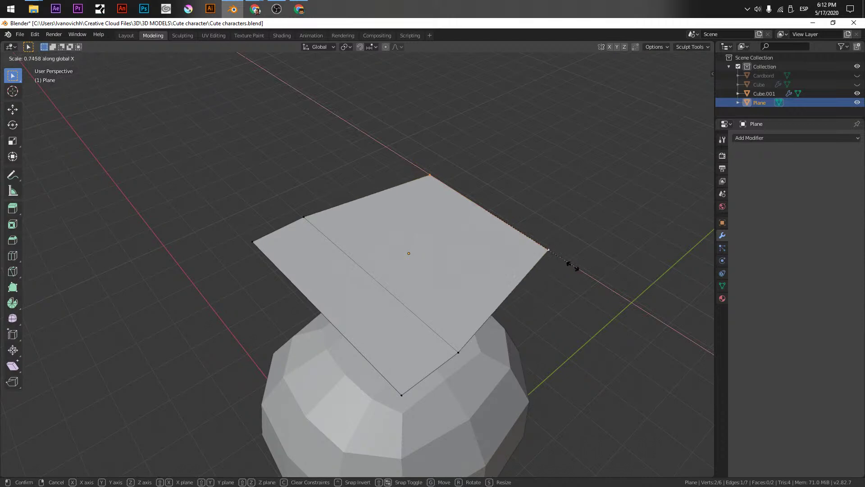
left_click(514, 241)
key("alt+a")
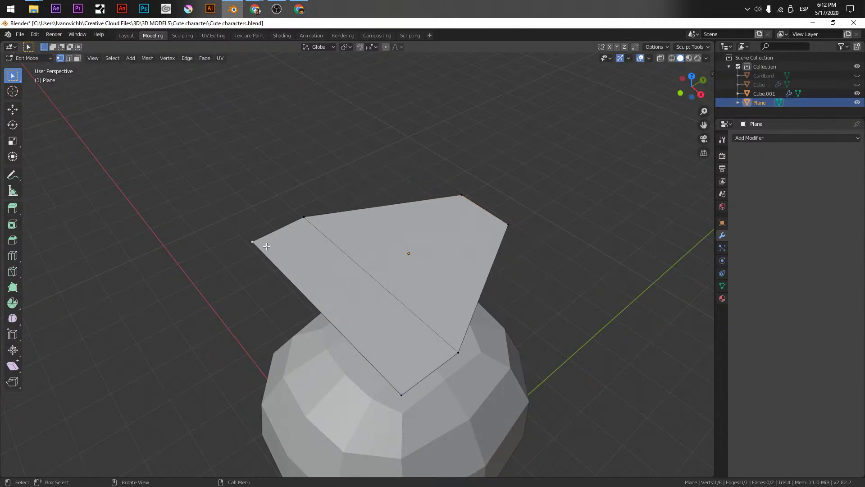
key("s")
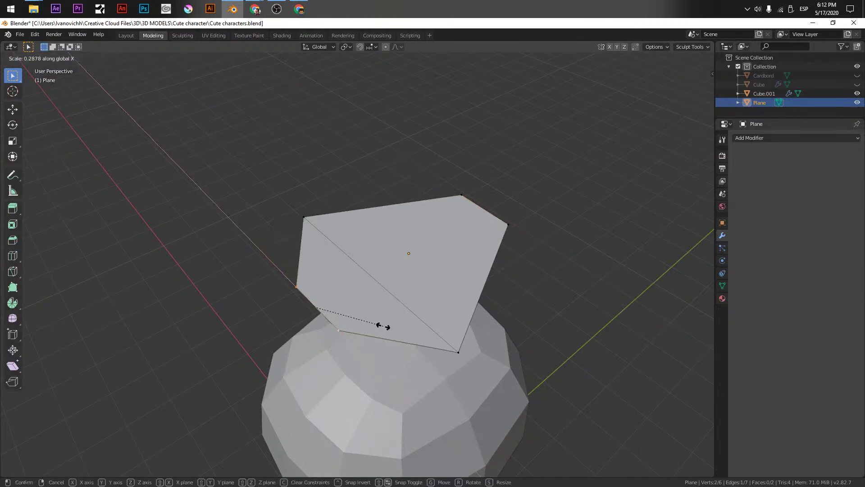
left_click(345, 295)
Add a lengthwise loop cut through the middle of the plane and raise it along Z to form a ridge
left_click(363, 273)
right_click(371, 265)
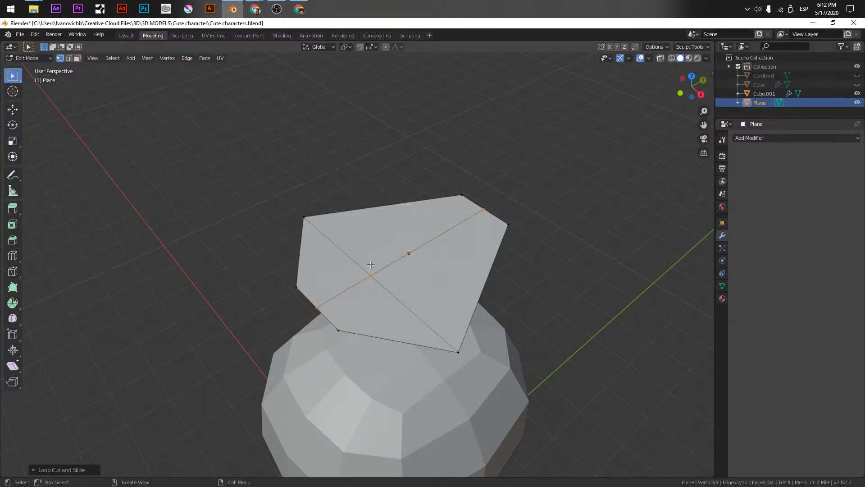
key("g")
key("z")
left_click(462, 179)
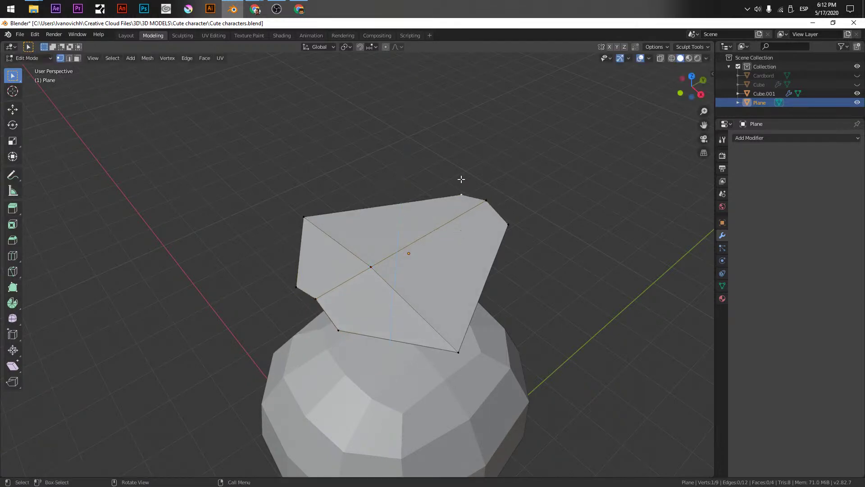
Add a loop cut across the plane's rear half and scale the rear end's two outer vertices together along X
left_click(443, 230)
right_click(442, 231)
left_click(484, 208)
key("s")
key("x")
left_click(563, 212)
Move the rear end's two outer vertices forward along Y and adjust their spacing by scaling
key("g")
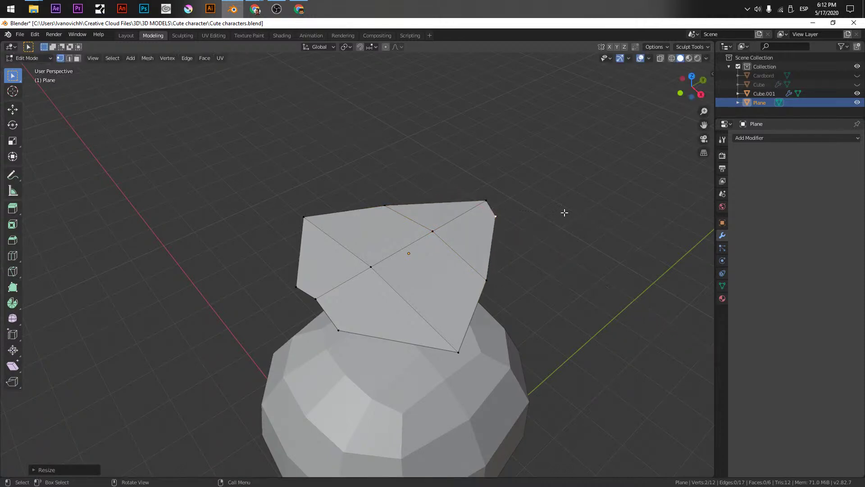
key("y")
left_click(539, 223)
key("s")
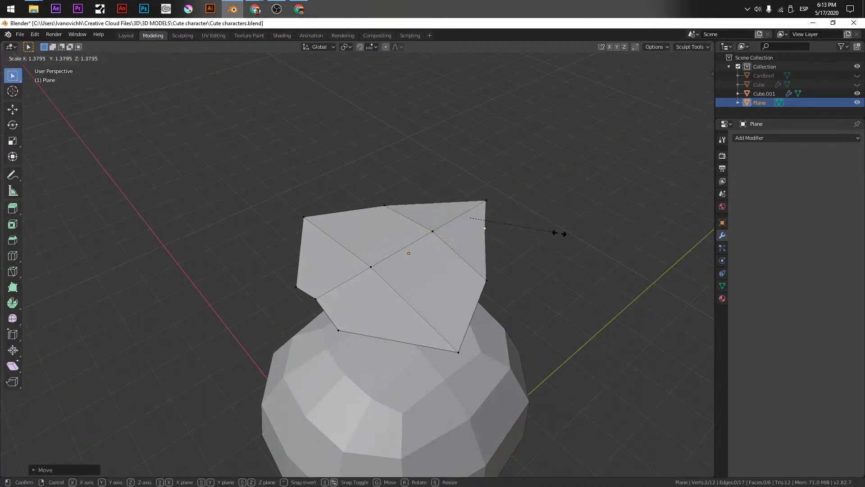
left_click(554, 227)
Move the leaf shape's pointed rear tip down along Z
middle_click_drag(552, 228, 482, 298)
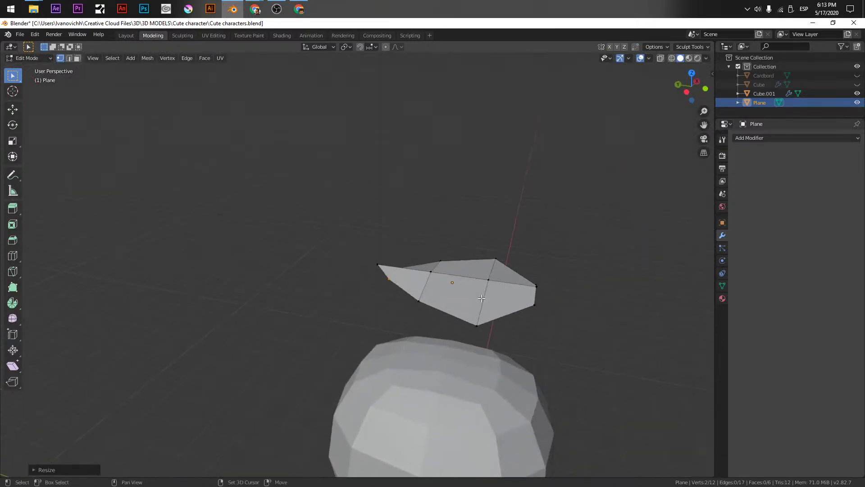
key("g")
key("y")
key("z")
left_click(379, 246)
Scale the leaf's widest pair of side vertices inward along X, and adjust the whole mesh's width along X
middle_click_drag(379, 246, 303, 362)
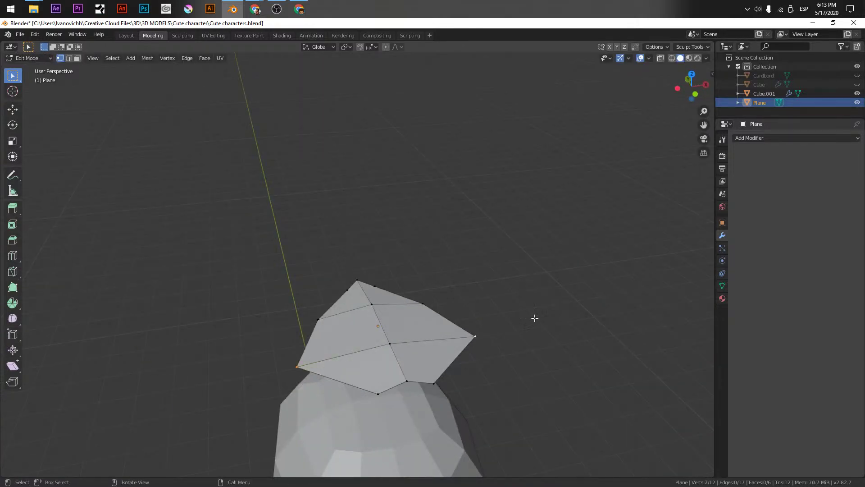
key("s")
key("x")
left_click(518, 315)
key("s")
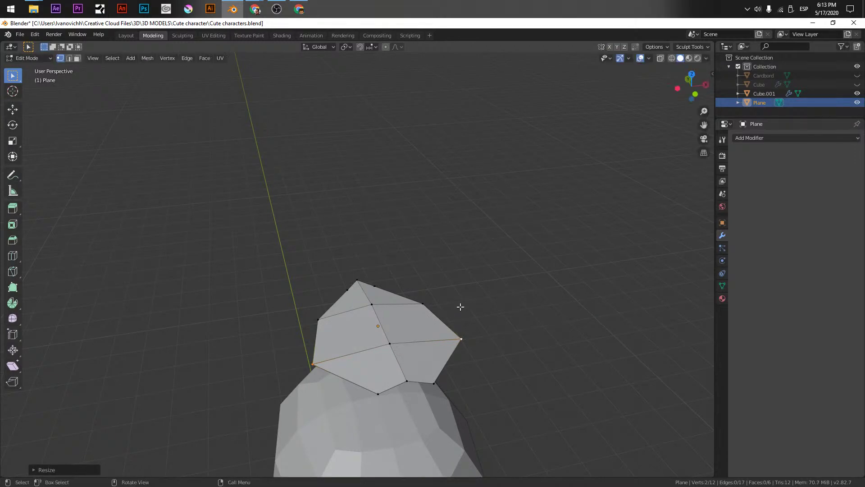
key("Escape")
key("a")
key("s")
key("x")
left_click(523, 297)
Scale up the entire leaf mesh and check it from the front and right views
middle_click_drag(529, 297, 440, 292)
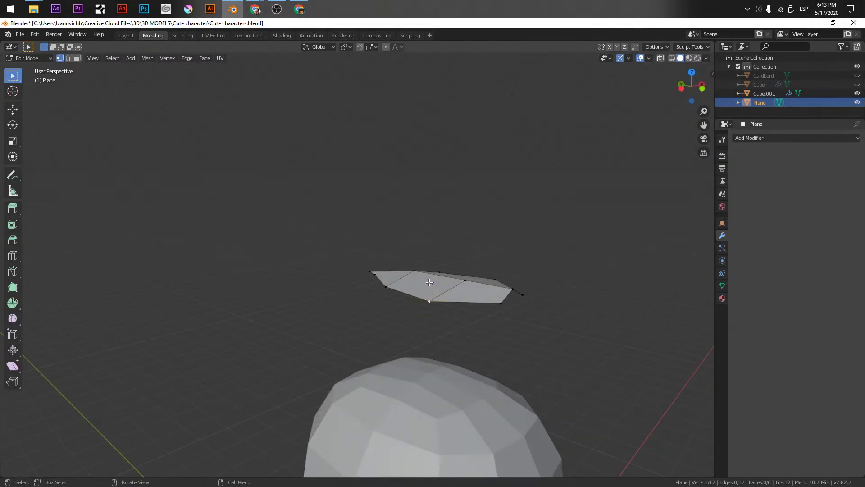
middle_click_drag(438, 300, 470, 272)
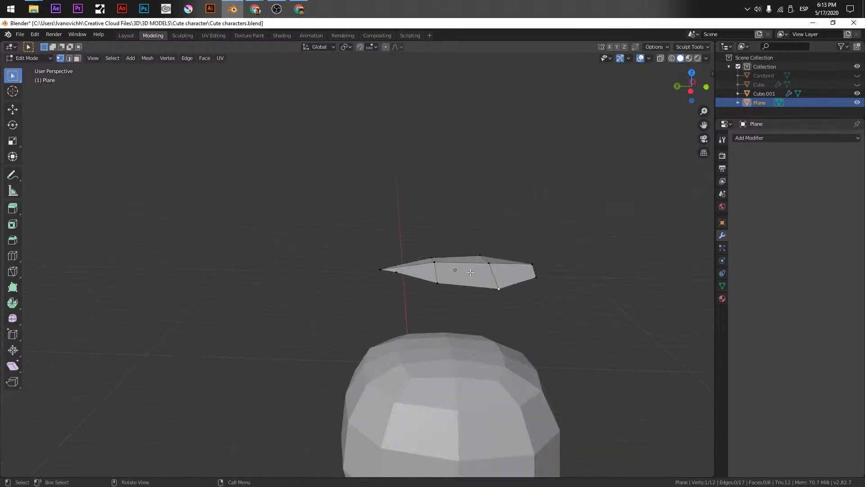
key("s")
left_click(637, 251)
key("KP_1")
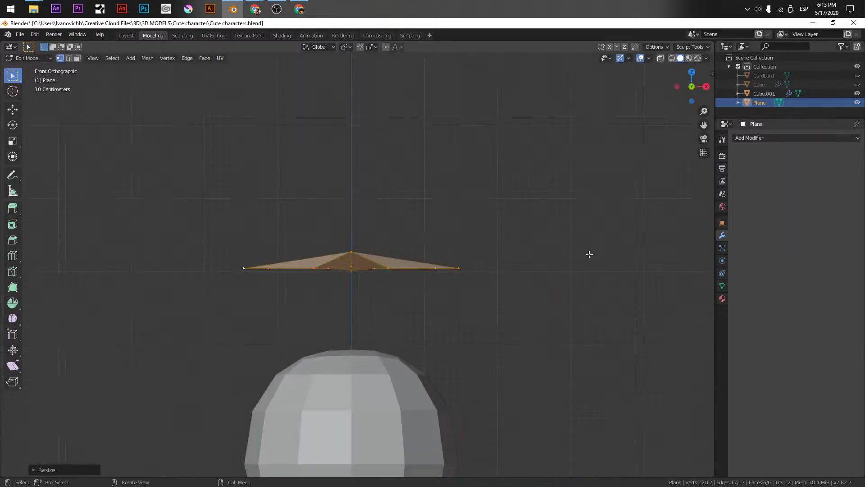
key("KP_3")
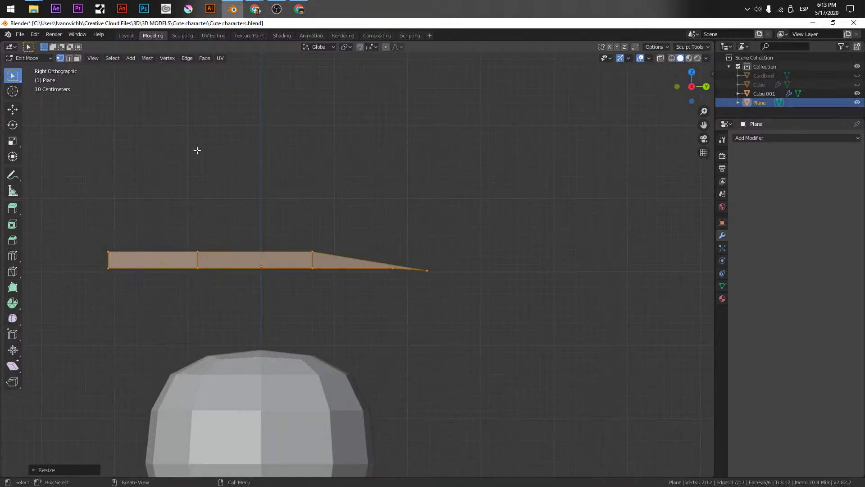
Move the leaf back and up in the right view, and raise its front-middle cross-section to arch it
key("g")
left_click(323, 131)
key("alt+z")
left_click_drag(311, 170, 381, 298)
key("g")
left_click(373, 234)
Rotate the leaf's rear tip section downward and reposition it so the leaf curves down at the end
left_click_drag(386, 154, 581, 304)
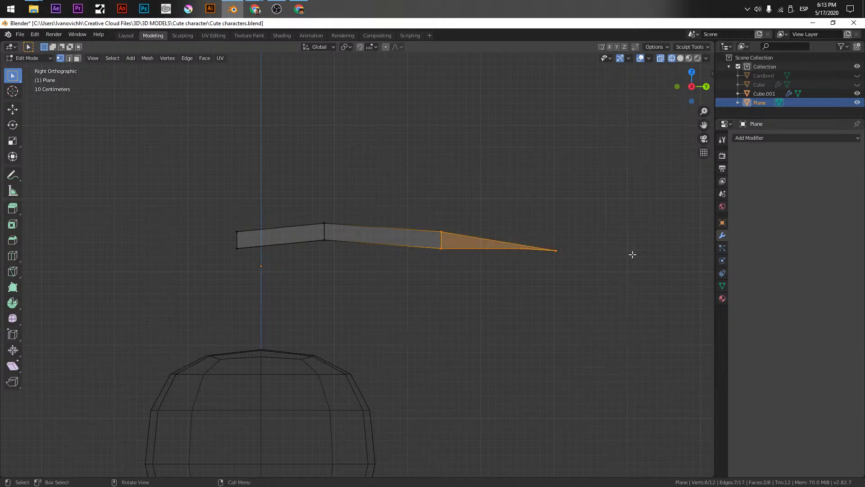
key("r")
left_click(603, 254)
key("g")
left_click(585, 268)
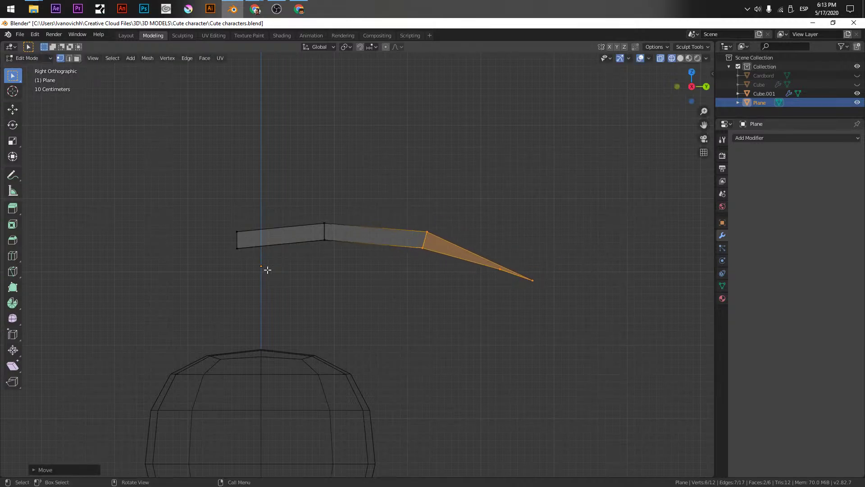
left_click(235, 229)
middle_click_drag(235, 229, 306, 287)
key("KP_1")
middle_click_drag(347, 338, 352, 215, "shift")
Try extruding the top face of the character's head up to the leaf, and undo the extrusion
key("Tab")
left_click(315, 234)
key("Tab")
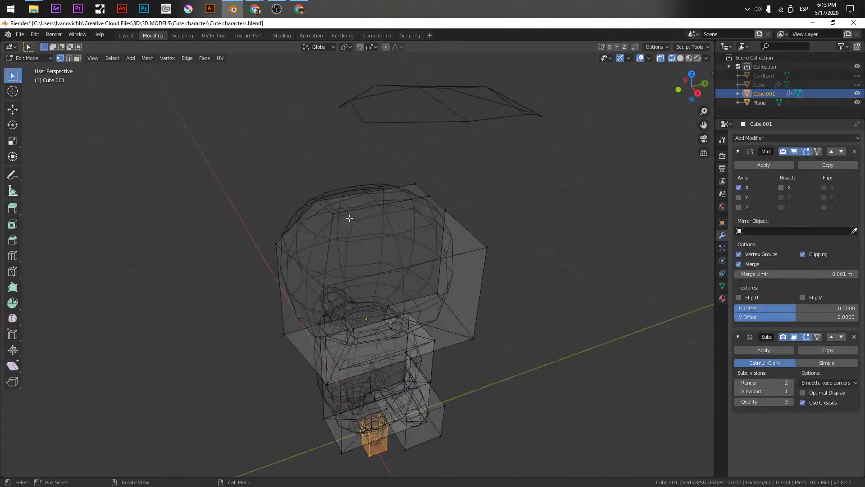
middle_click_drag(289, 305, 310, 301)
middle_click_drag(354, 210, 292, 286)
left_click(292, 286)
key("3")
left_click(330, 281)
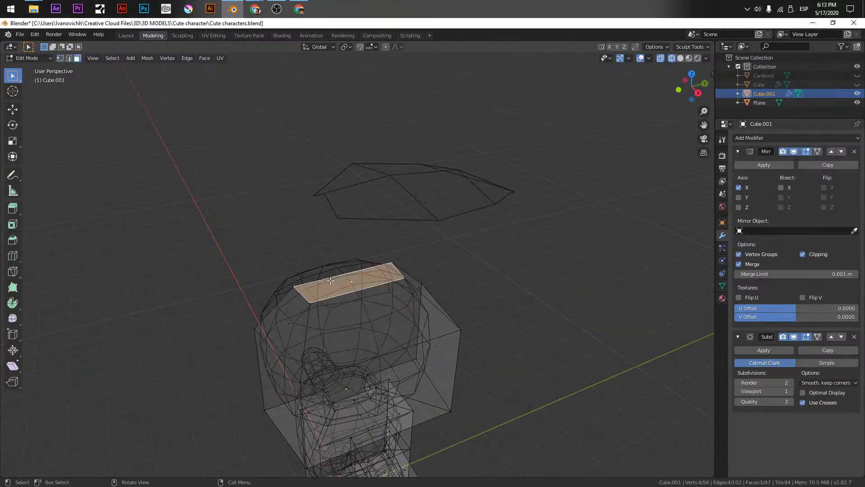
key("e")
left_click(368, 192)
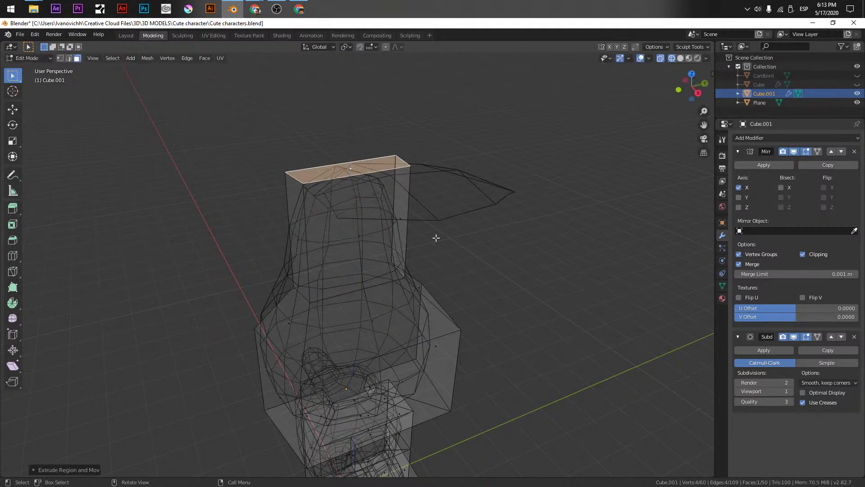
key("ctrl+z")
Try shrinking the head's top face and extruding it into a thin stem toward the leaf, and undo it
key("s")
left_click(362, 270)
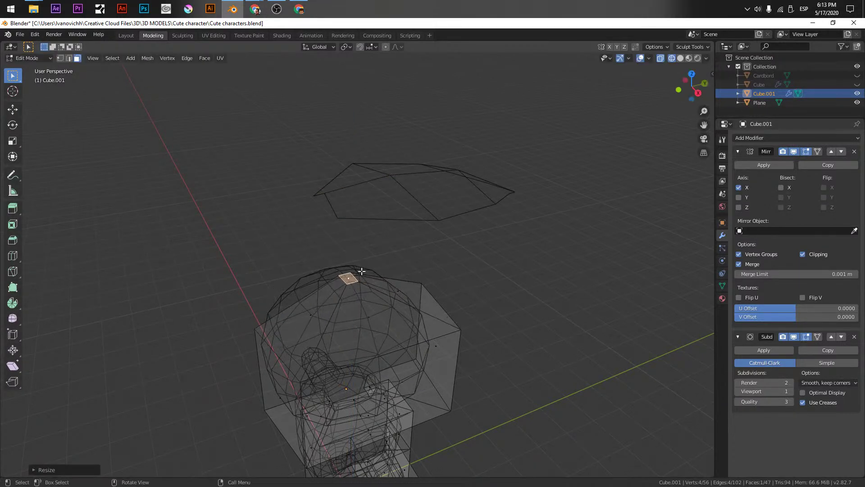
key("e")
left_click(402, 167)
middle_click_drag(373, 223, 403, 179)
key("ctrl+z")
mouse_move(392, 228)
middle_mouse_down()
mouse_move(457, 286)
mouse_move(538, 277)
mouse_move(495, 252)
mouse_move(394, 149)
mouse_move(324, 216)
mouse_move(399, 216)
mouse_move(363, 201)
mouse_move(361, 218)
middle_mouse_up()
Return the character to Object Mode with solid shading, deselect everything, and add a cube mesh
key("Tab")
key("shift+z")
middle_click_drag(352, 269, 439, 331)
key("alt+a")
key("shift+a")
mouse_move(408, 309)
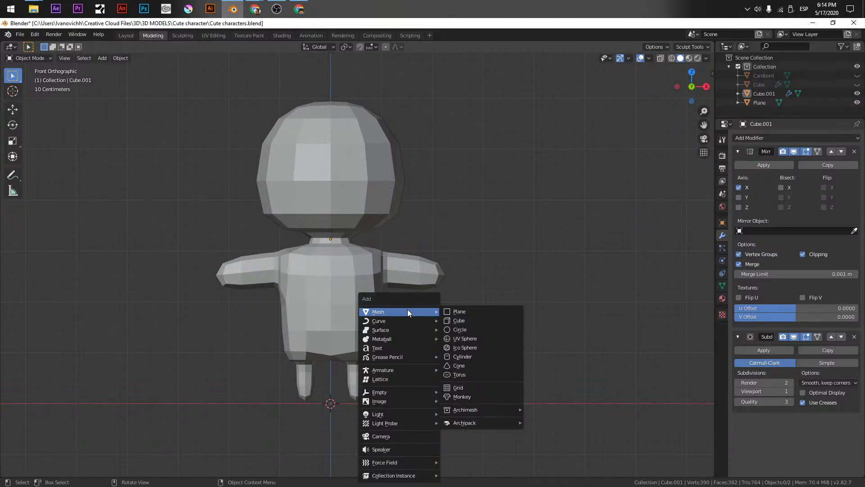
left_click(458, 321)
Add a Subdivision Surface modifier to the new cube
middle_click_drag(453, 334, 420, 352)
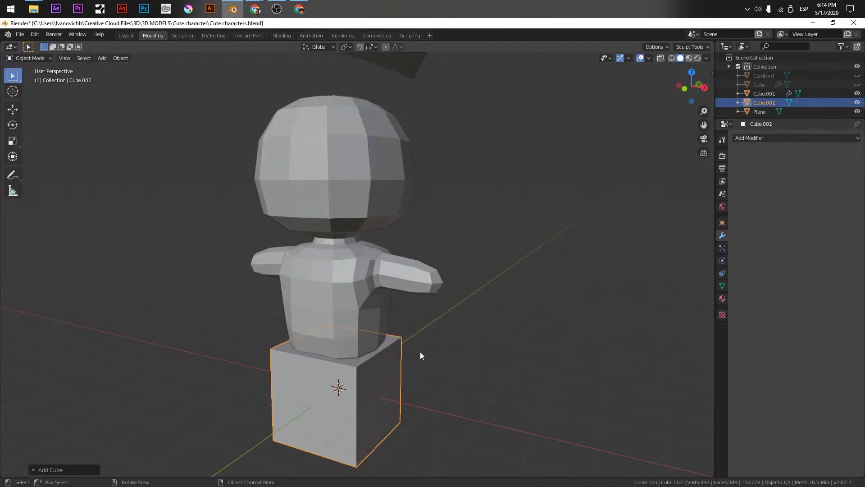
left_click(746, 138)
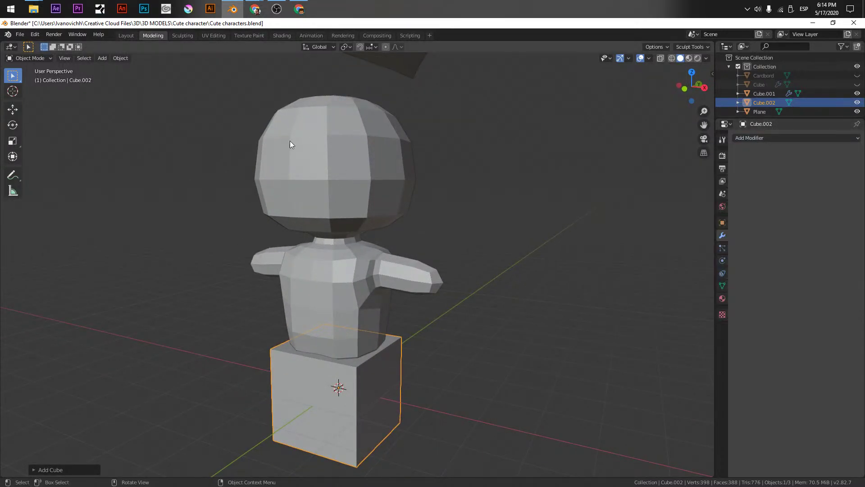
left_click(751, 138)
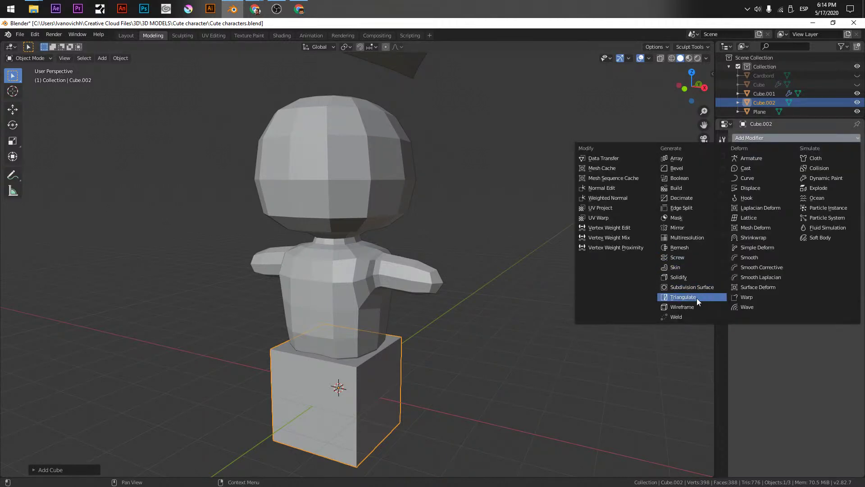
left_click(690, 288)
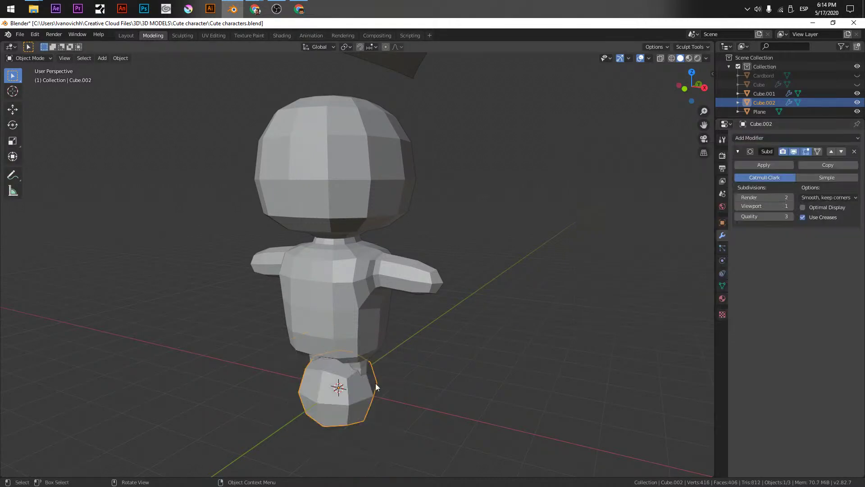
Move the cube's mesh up to head height in Edit Mode and forward along Y to the front of the face
key("KP_1")
key("Tab")
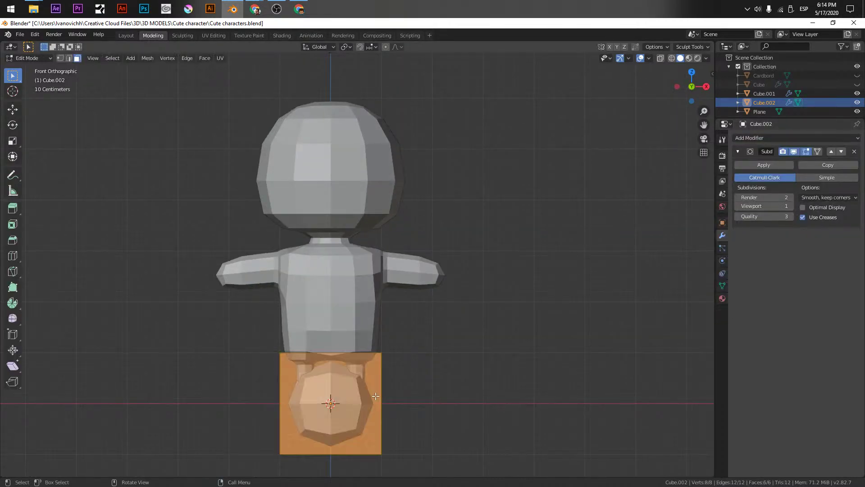
key("g")
left_click(399, 145)
middle_click_drag(448, 170, 535, 172)
key("g")
key("y")
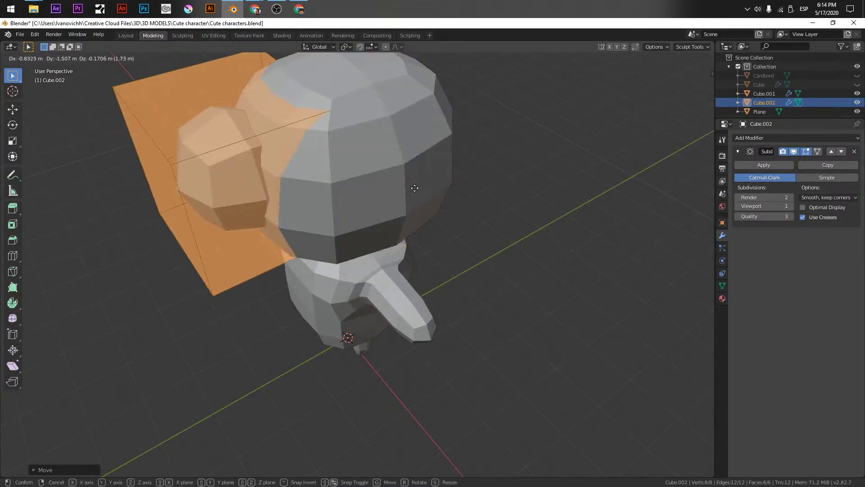
left_click(413, 189)
Scale the rounded cube down to eye size and position it on one side of the face
key("s")
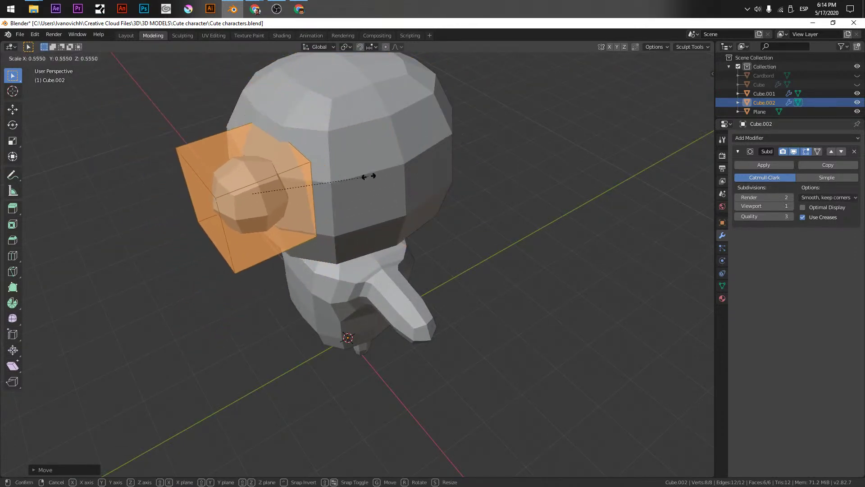
left_click(307, 202)
key("KP_1")
scroll(309, 199, "up", 3)
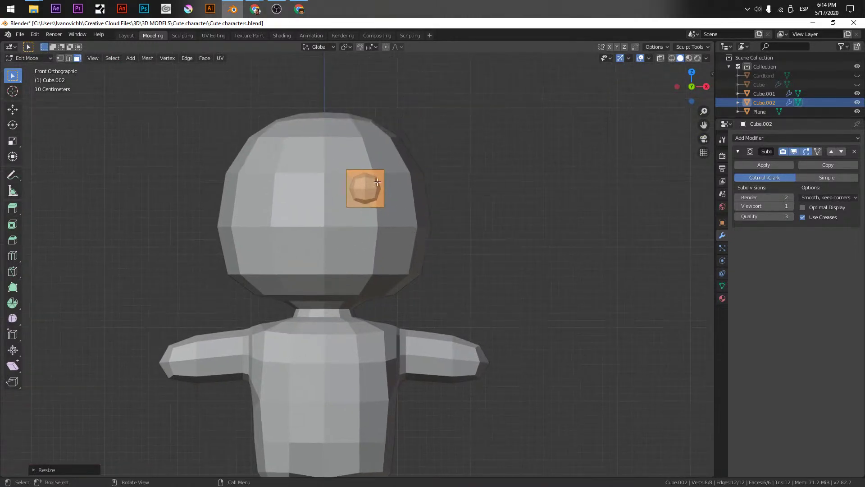
key("g")
left_click(405, 219)
Add a Mirror modifier on the X axis to the eye in Object Mode
key("Tab")
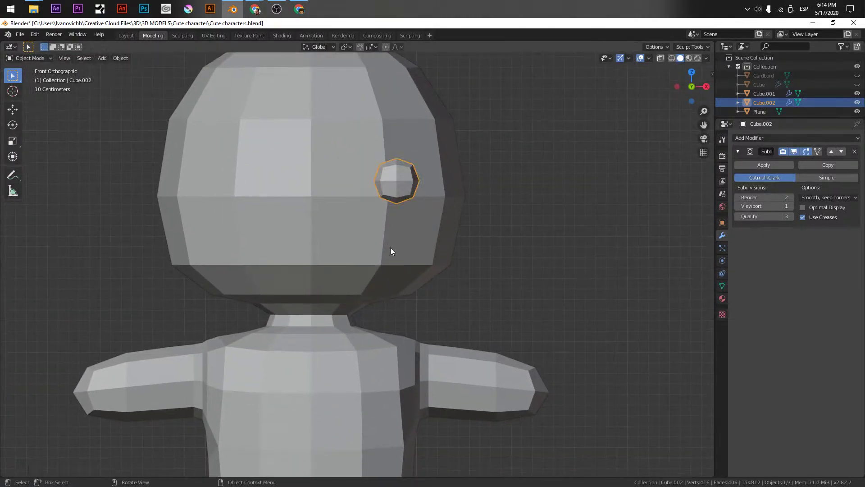
scroll(468, 220, "down", 5)
left_click(754, 138)
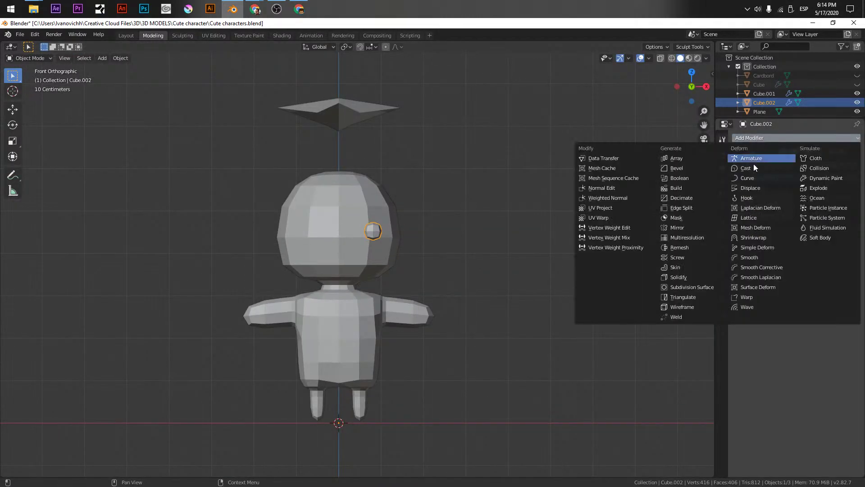
left_click(679, 228)
Lower the mirrored eyes on the face by moving the eye mesh down about 0.1 m in Edit Mode
scroll(426, 230, "up", 4)
key("Tab")
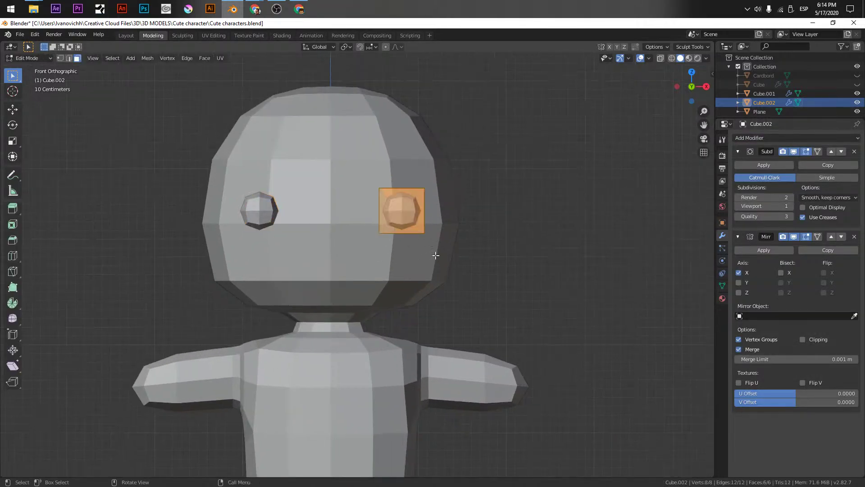
key("g")
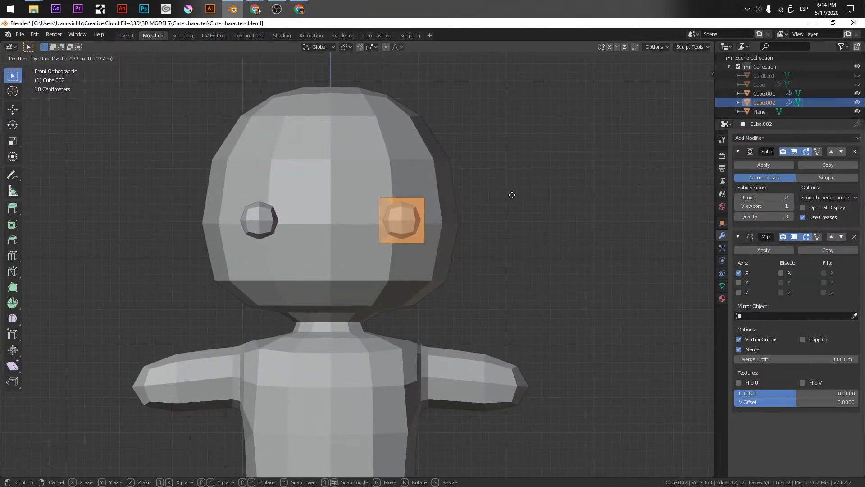
left_click(507, 197)
scroll(507, 197, "down", 4)
key("Tab")
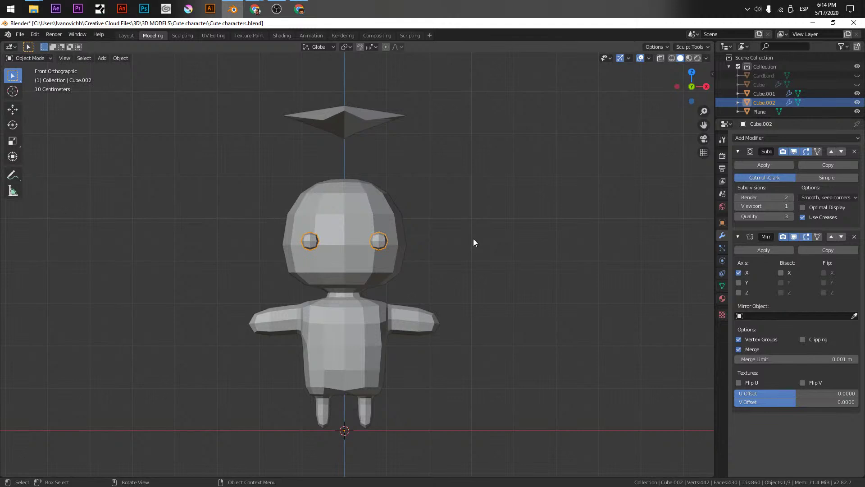
Duplicate the eyes just below the originals as the mouth base and delete the copy's inner side face
key("shift+d")
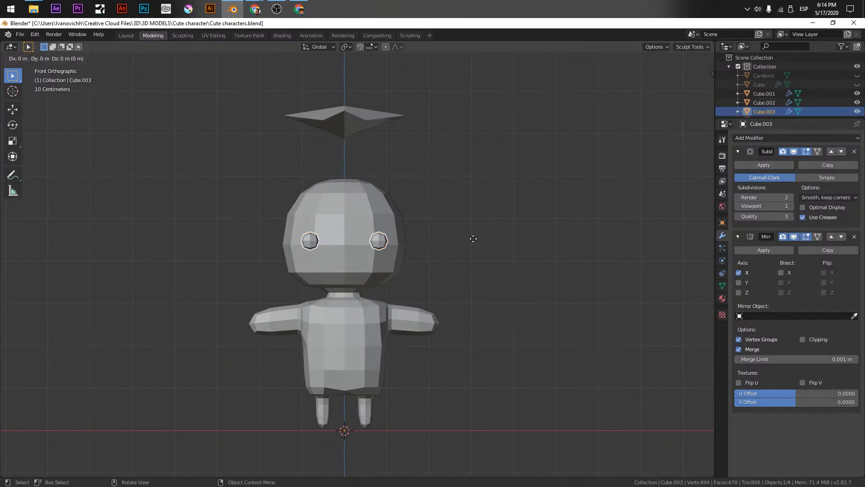
left_click(475, 261)
key("Tab")
scroll(382, 264, "up", 4)
middle_click_drag(382, 264, 438, 290)
left_click(472, 296)
key("x")
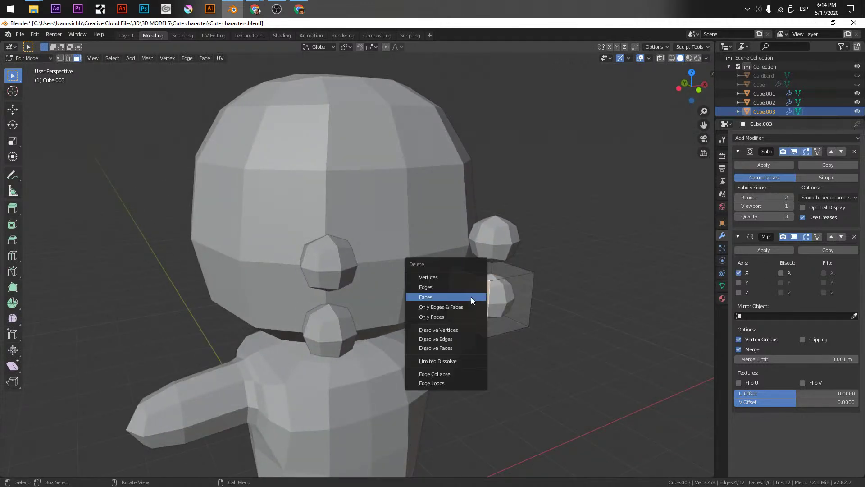
left_click(471, 297)
Enable Clipping on the copy's Mirror modifier and move its mesh along X until both halves meet at the centre line
left_click(803, 339)
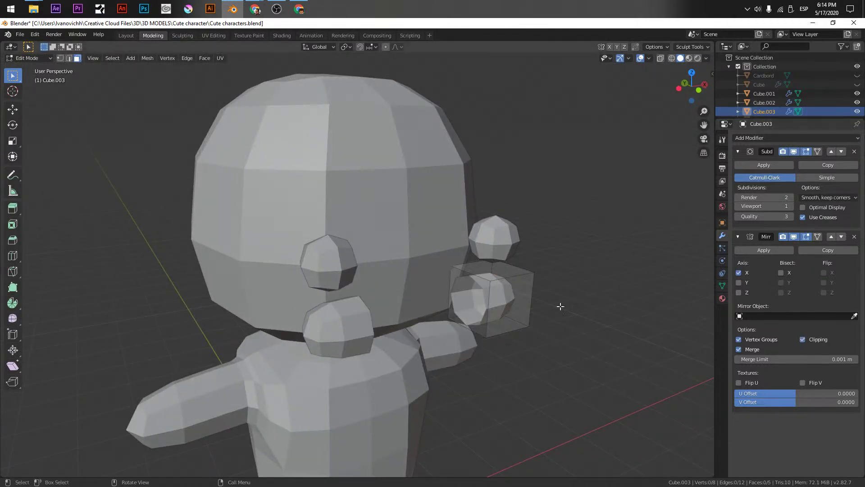
middle_click_drag(487, 288, 503, 291)
key("Tab")
key("Tab")
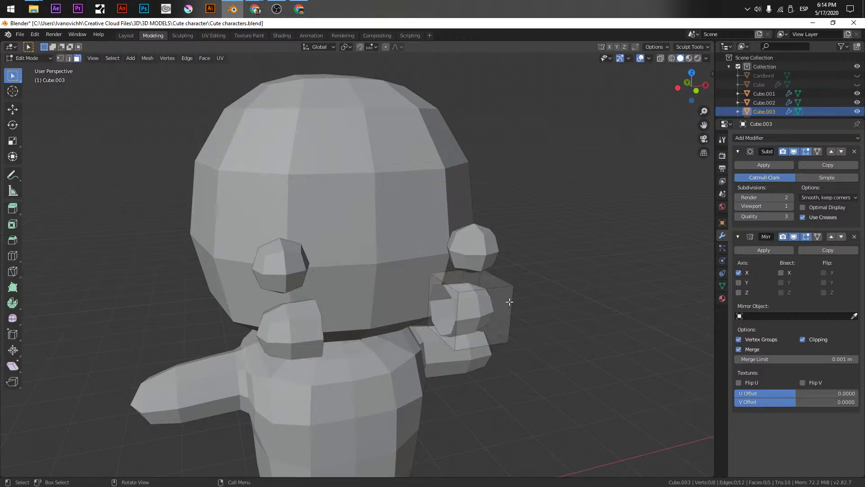
key("a")
key("x")
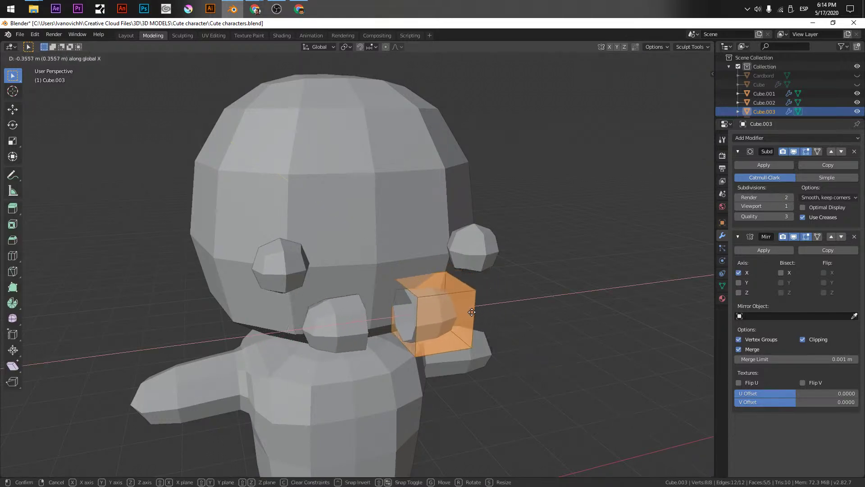
left_click(448, 315)
key("KP_1")
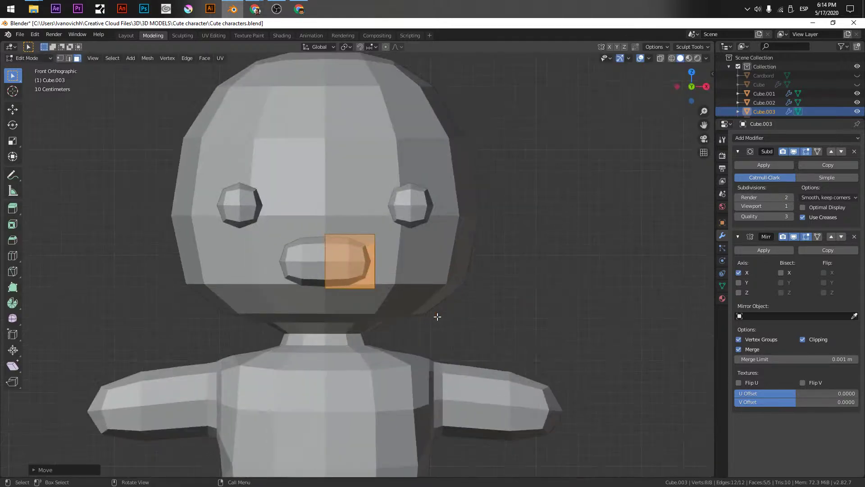
Lower the mouth's upper vertices at the centre line along Z in front wireframe view
scroll(347, 246, "up", 4)
key("shift+z")
key("1")
left_click_drag(330, 211, 360, 285)
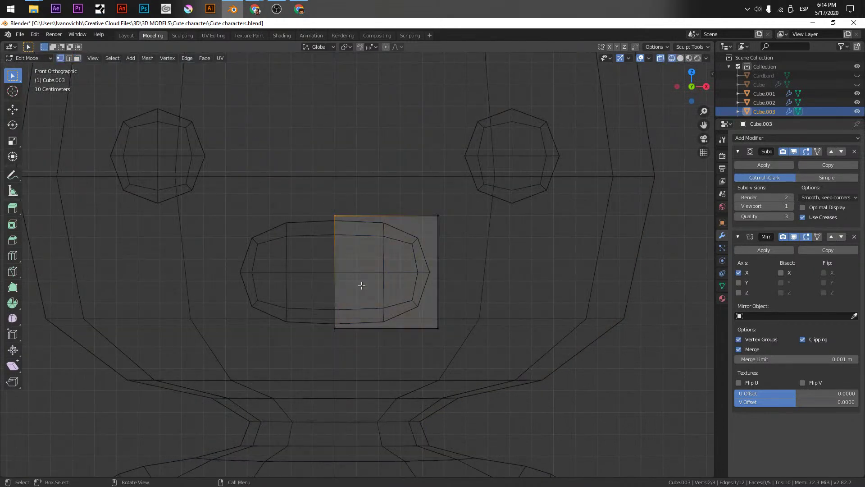
key("g")
key("z")
left_click(352, 239)
Lower all of the mouth's top vertices along Z, then pull the outer top corner inward and down
left_click_drag(234, 202, 464, 299)
key("g")
key("z")
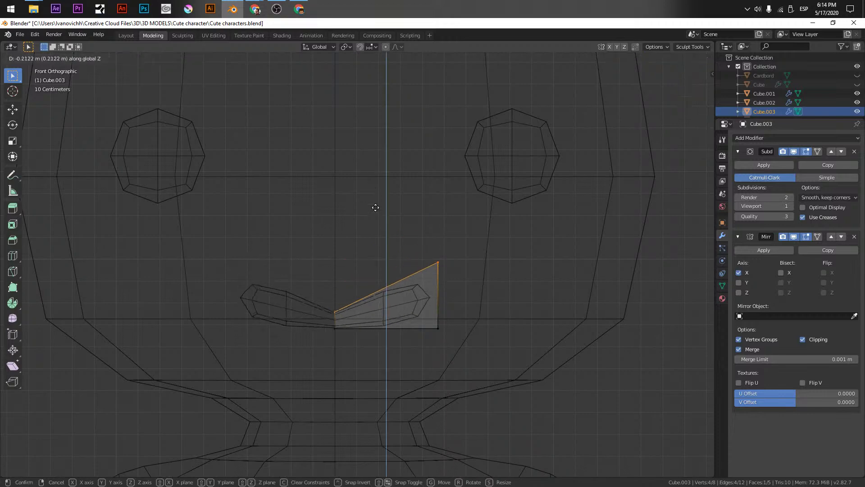
left_click(373, 206)
left_click_drag(410, 234, 454, 300)
key("g")
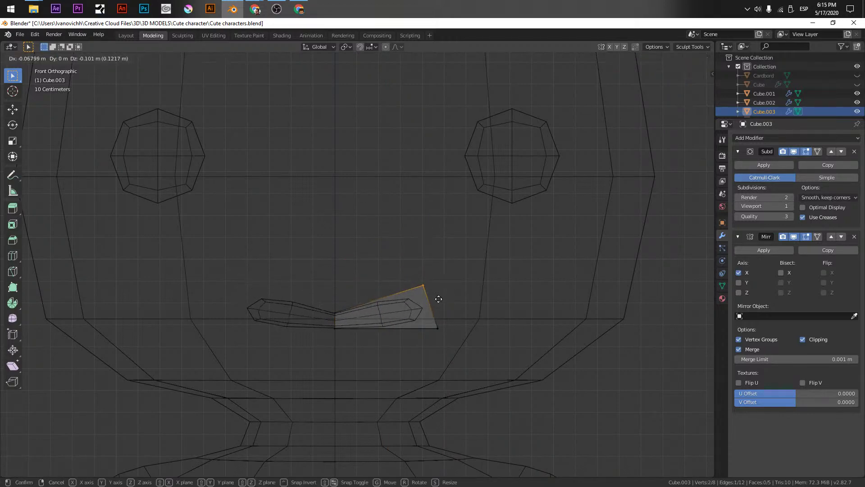
left_click(436, 308)
Select the mouth's outer end face, rotate it slightly and scale it to about half size
mouse_move(436, 308)
middle_mouse_down()
mouse_move(444, 311)
mouse_move(428, 318)
middle_mouse_up()
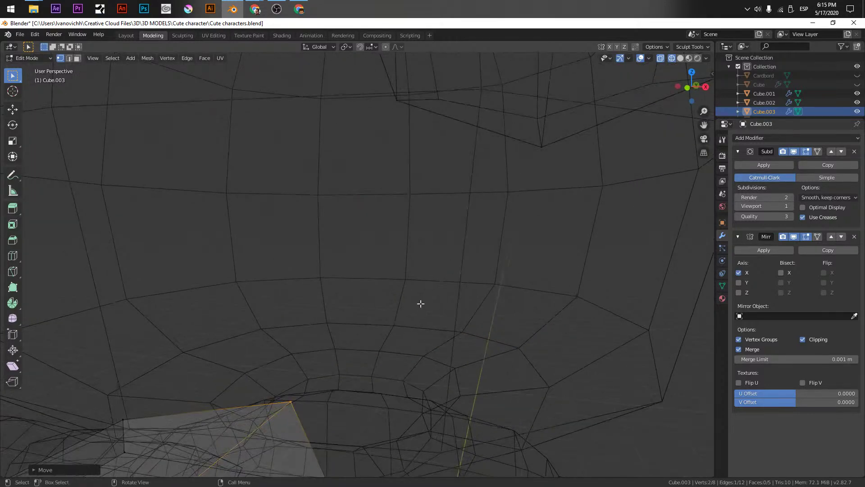
key("KP_3")
left_click(363, 322)
middle_click_drag(364, 322, 431, 317)
key("KP_1")
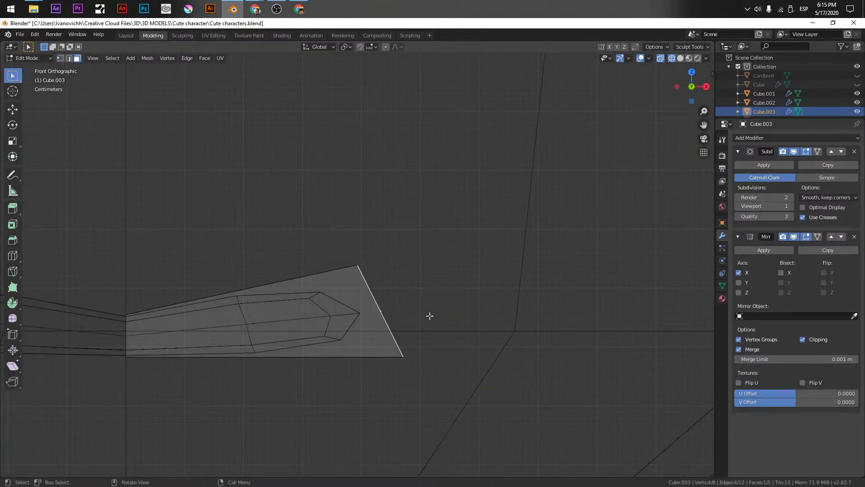
key("s")
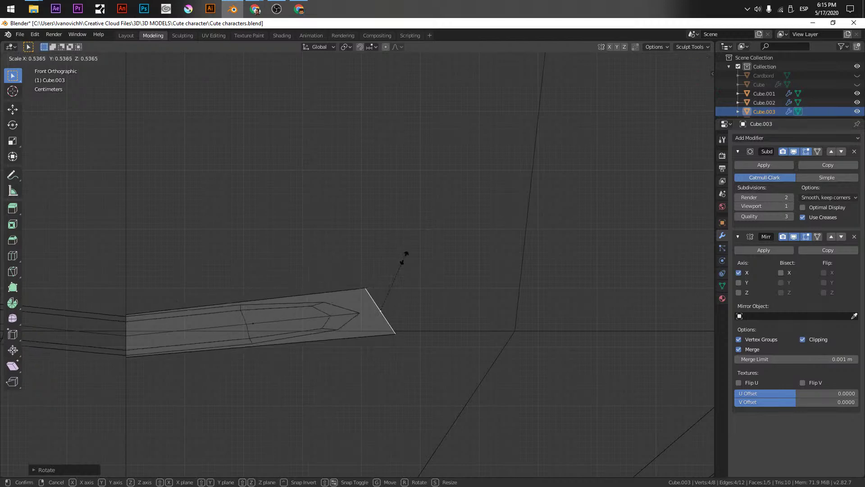
left_click(402, 251)
Extrude the mouth's end face upward and outward, then rotate and reposition it to form a smile curve
key("e")
left_click(548, 174)
scroll(496, 183, "down", 3)
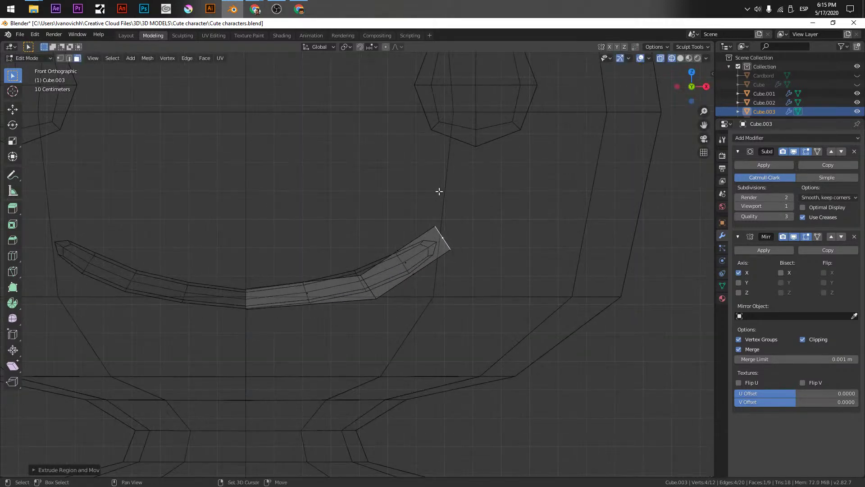
middle_click_drag(444, 191, 515, 205, "shift")
scroll(515, 205, "down", 3)
key("r")
left_click(420, 199)
key("g")
left_click(387, 195)
Narrow the smile by moving its outer segment toward the centre, then raise the whole mouth about 0.4 m along Z
left_click_drag(387, 213, 482, 332)
key("g")
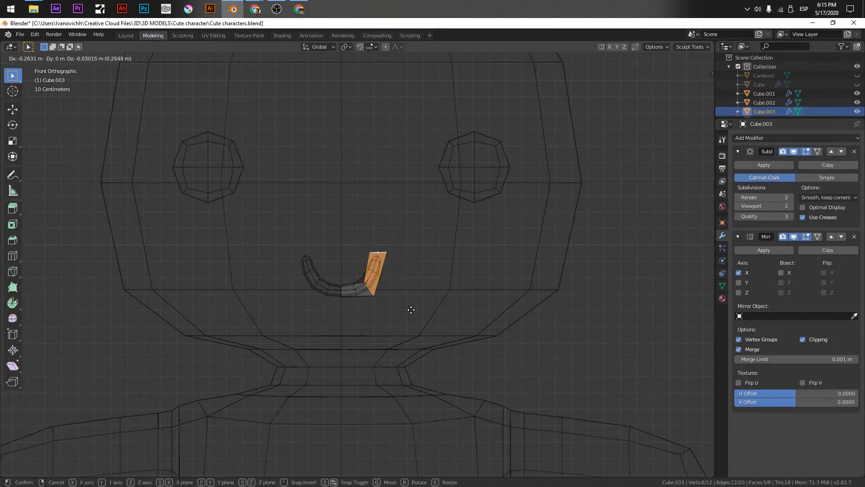
left_click(407, 304)
left_click_drag(288, 236, 381, 334)
key("g")
key("z")
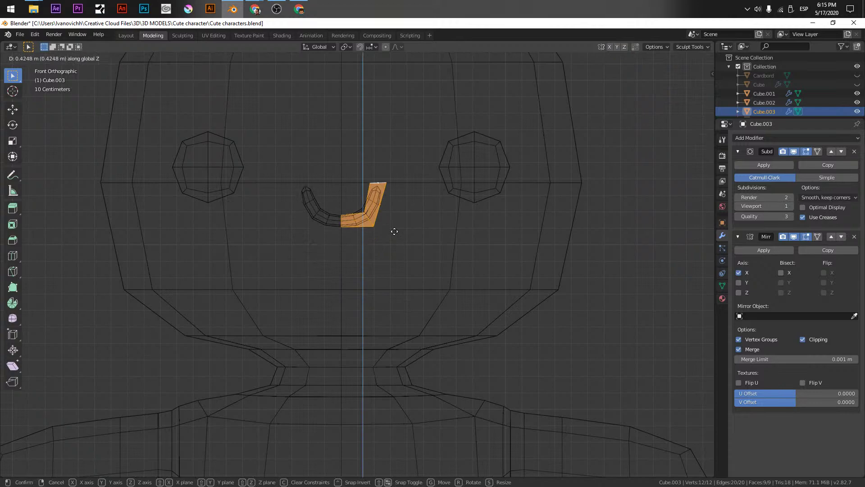
left_click(394, 236)
key("Tab")
Examine the smile's shape and depth from several angles in solid and wireframe display
scroll(444, 201, "down", 3)
key("shift+z")
middle_click_drag(442, 201, 430, 261)
scroll(329, 244, "up", 3)
key("shift+z")
scroll(334, 226, "up", 3)
key("shift+z")
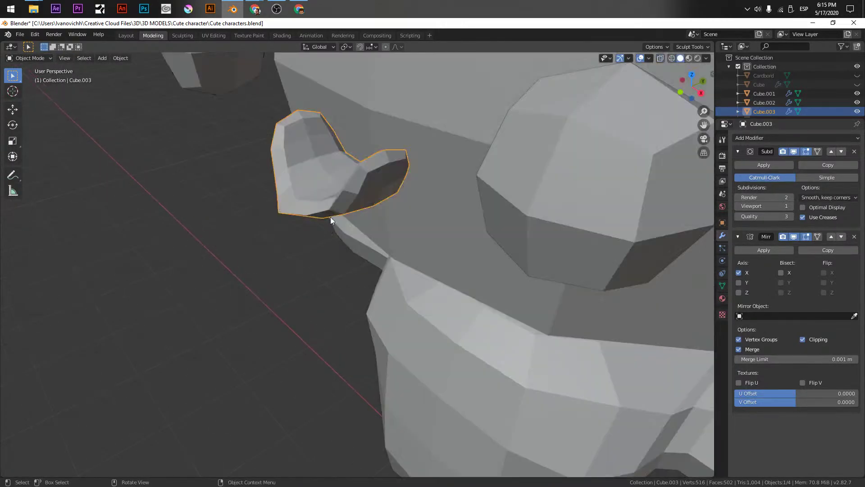
key("Tab")
mouse_move(328, 223)
middle_mouse_down()
mouse_move(313, 267)
mouse_move(359, 267)
middle_mouse_up()
left_click(290, 274)
key("2")
key("shift+z")
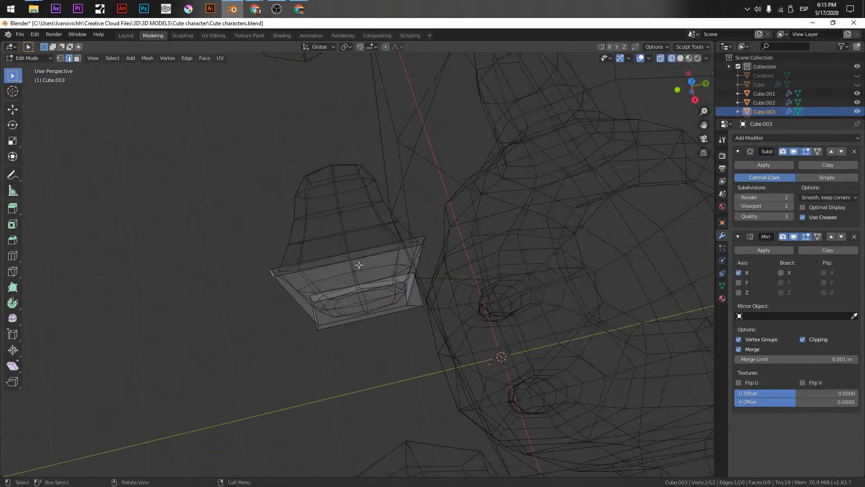
Align the mouth's front vertices in side view by scaling them to 0 along Y
key("KP_3")
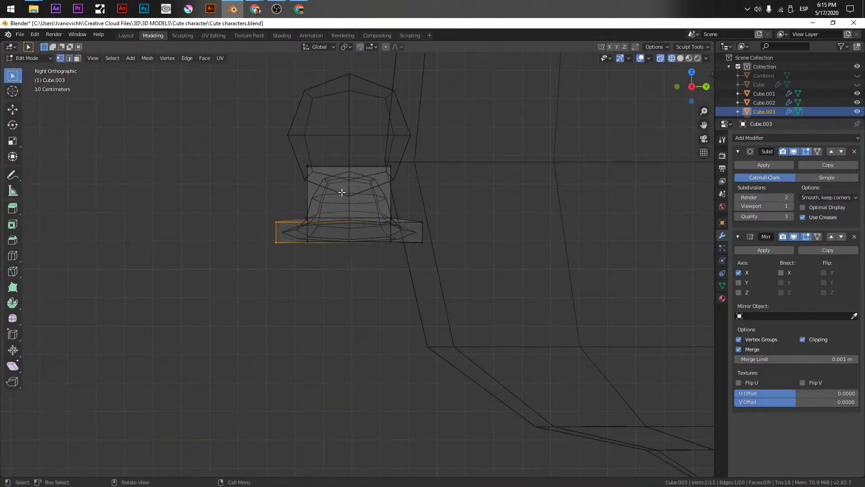
left_click_drag(248, 133, 380, 327)
key("s")
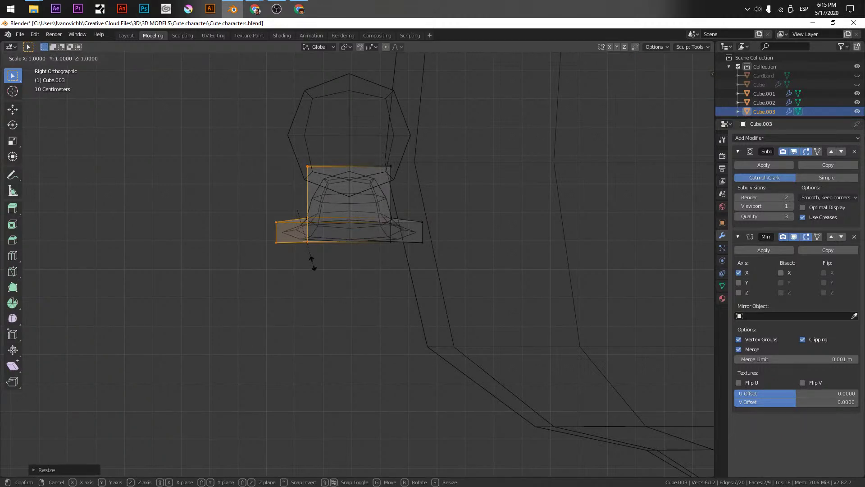
right_click(312, 264)
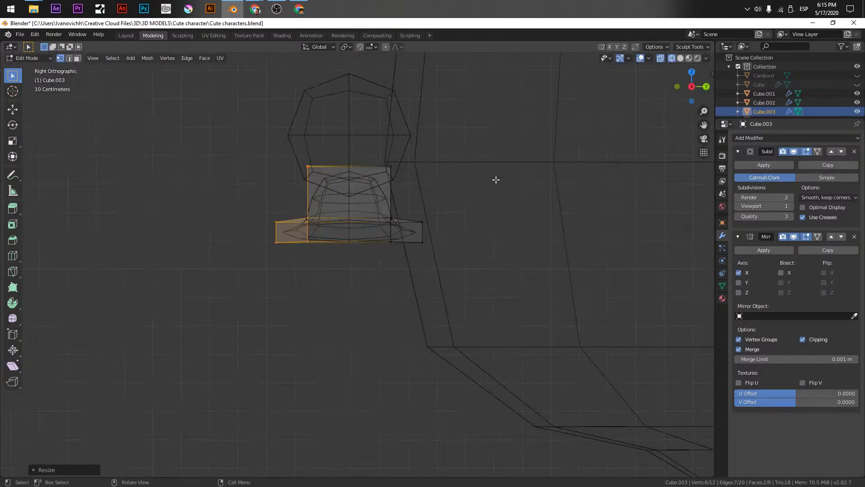
key("s")
key("y")
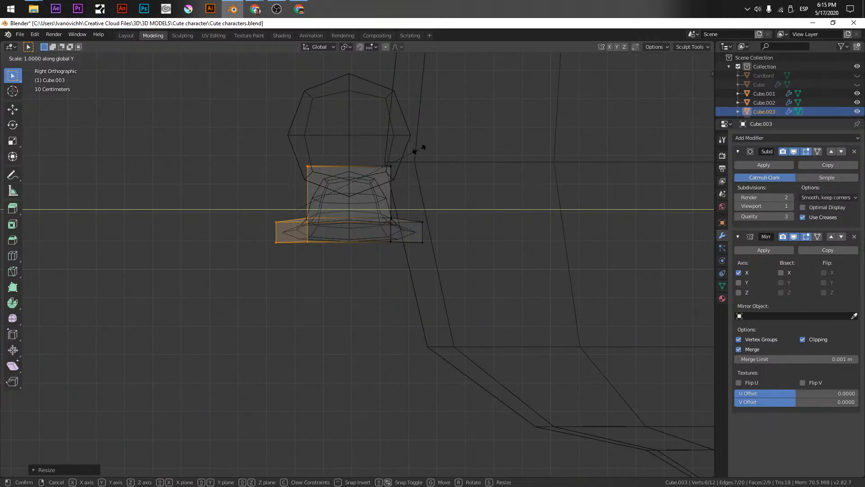
type("0")
key("Return")
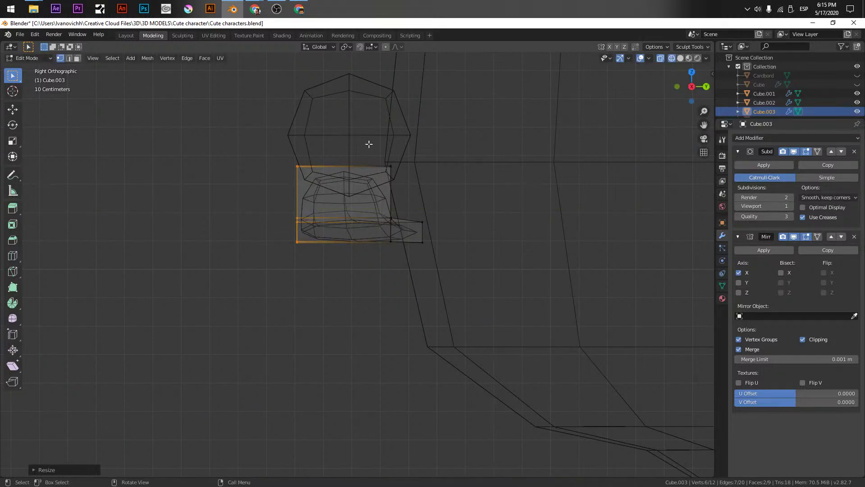
Thin the mouth by moving its back vertices forward along Y
left_click_drag(377, 146, 456, 288)
middle_click_drag(460, 284, 546, 177)
key("g")
key("y")
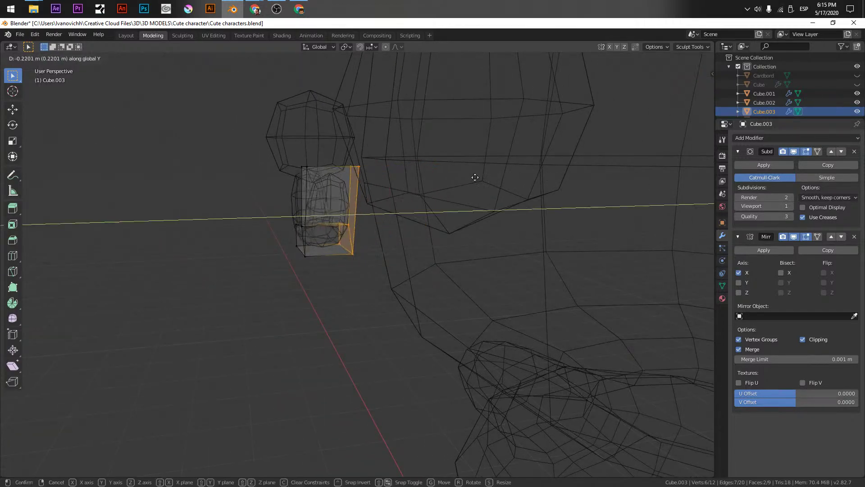
key("Return")
Move the entire mouth mesh back along Y against the face
key("a")
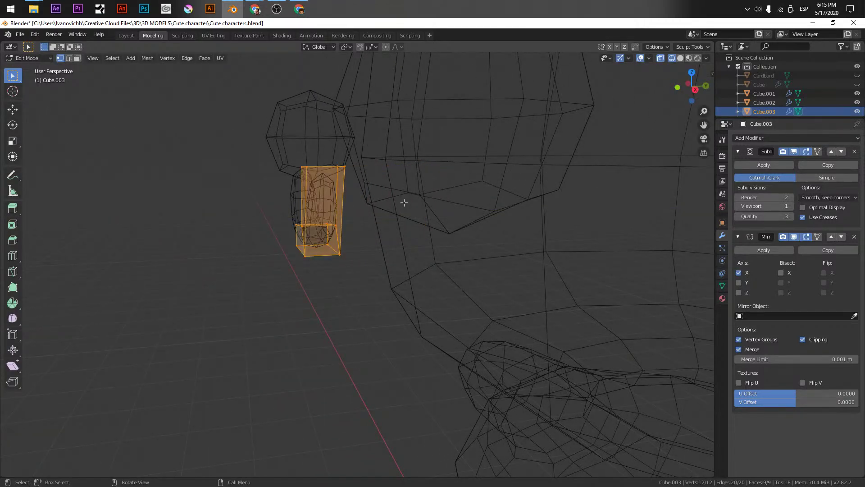
key("g")
key("y")
left_click(481, 209)
Rotate the mouth to follow the slope of the face and adjust its depth along Y
key("shift+z")
scroll(460, 222, "up", 3)
mouse_move(460, 222)
middle_mouse_down()
mouse_move(487, 256)
mouse_move(437, 184)
middle_mouse_up()
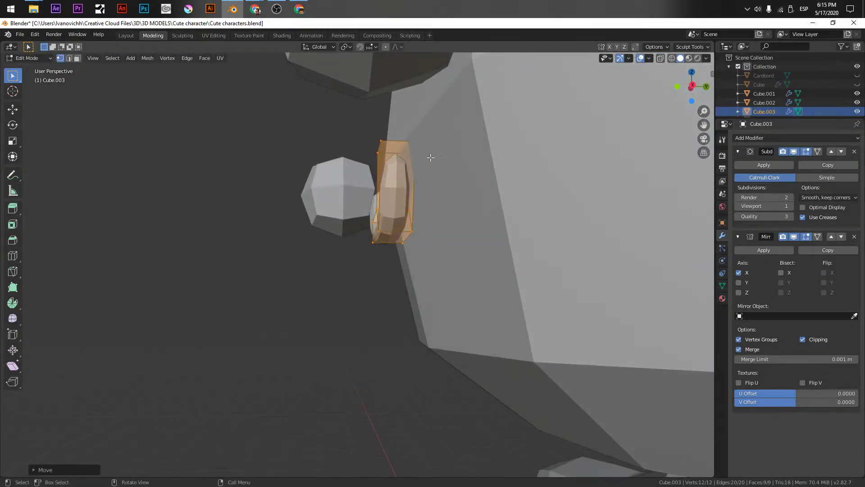
key("r")
left_click(419, 149)
key("g")
key("y")
left_click(428, 151)
middle_click_drag(428, 150, 468, 242)
scroll(486, 189, "down", 2)
key("Tab")
Move the eye mesh along Y in Edit Mode so the mirrored eyes sit partly embedded in the face
left_click(536, 188)
key("Tab")
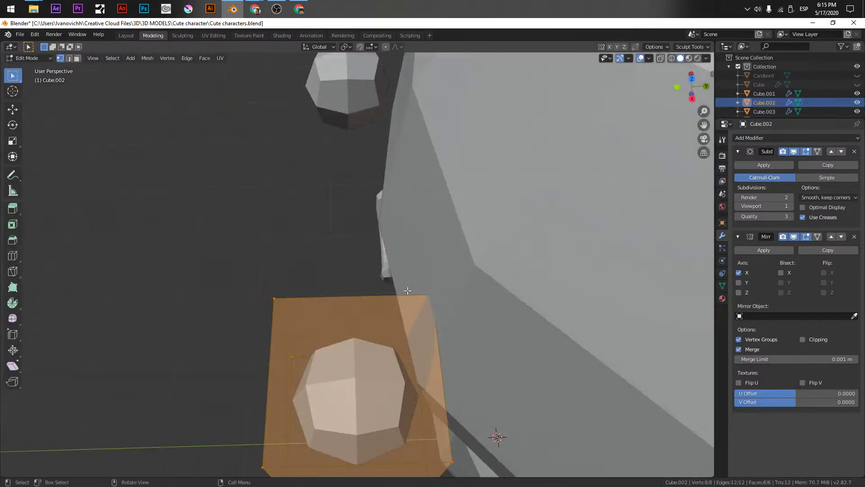
key("g")
key("y")
left_click(521, 298)
middle_click_drag(521, 297, 471, 285)
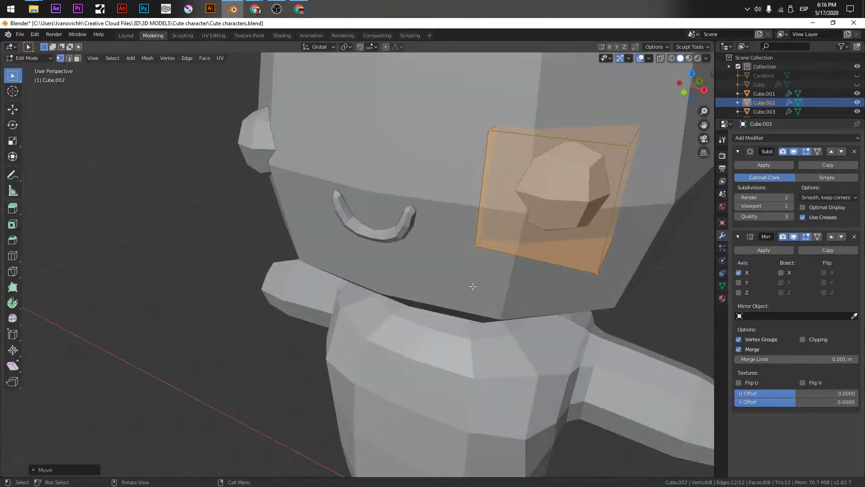
key("g")
key("y")
left_click(468, 287)
Examine the character's eyes and mouth in Object Mode from the front and at an angle
key("KP_1")
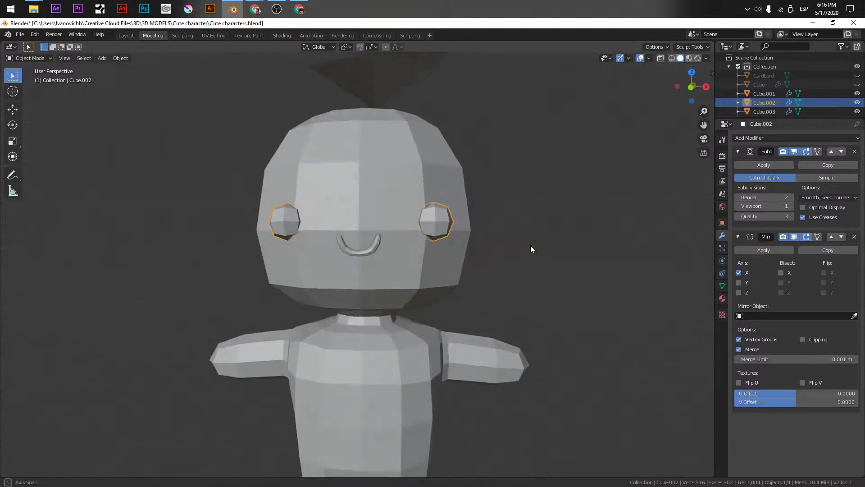
left_click(532, 245)
scroll(531, 244, "down", 5)
key("Tab")
left_click(496, 225)
middle_click_drag(479, 149, 375, 166)
middle_click_drag(460, 156, 376, 463, "shift")
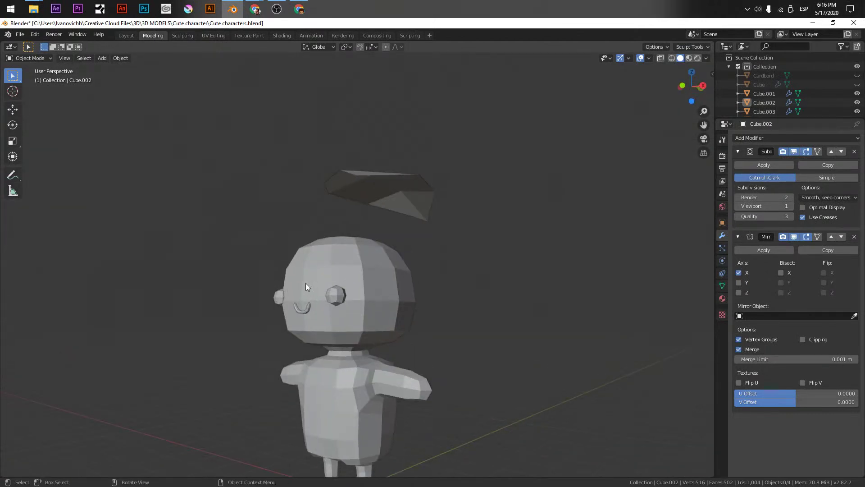
middle_click_drag(350, 382, 397, 278, "shift")
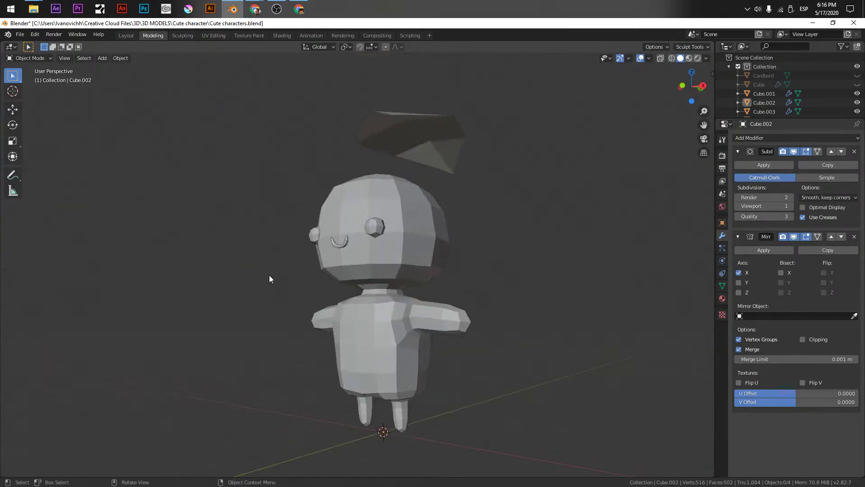
Add a mesh cube to the scene and scale it down to a small block
key("shift+a")
mouse_move(257, 311)
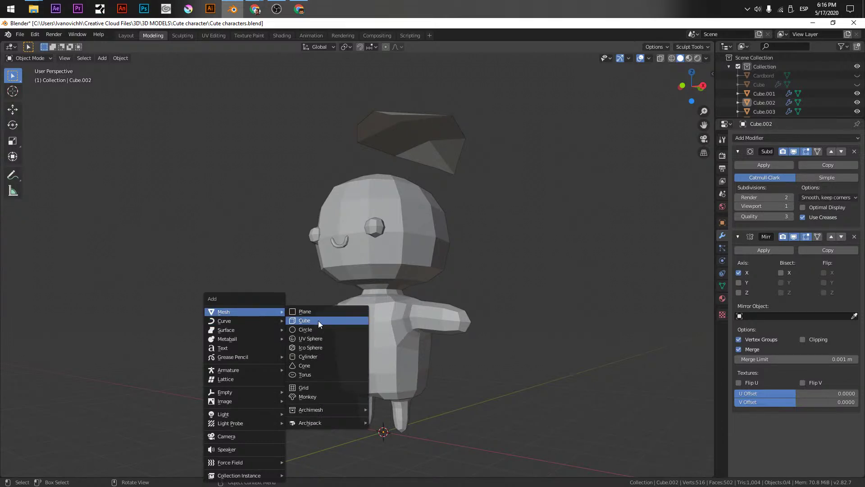
left_click(318, 321)
key("s")
key("Return")
Stretch the new cube along Z into a tall stem and raise it onto the top of the head
key("s")
key("z")
left_click(441, 186)
key("g")
key("z")
left_click(464, 252)
scroll(383, 427, "up", 3)
middle_click_drag(382, 427, 473, 311)
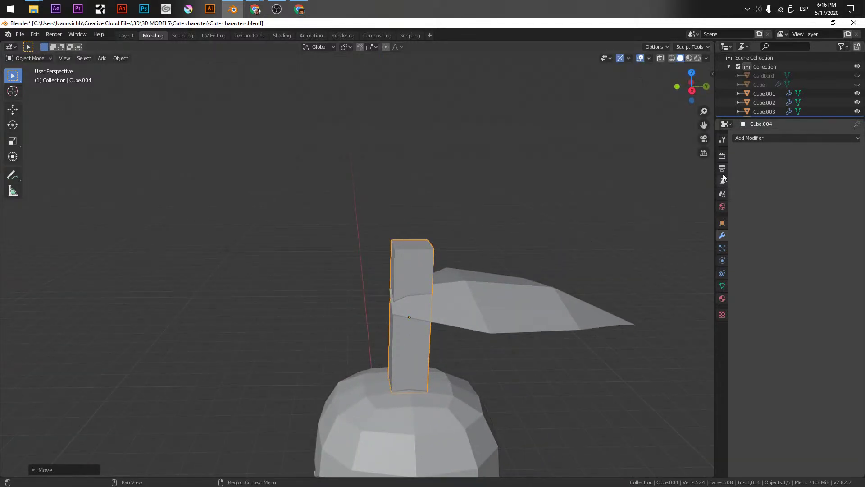
Add a Subdivision Surface modifier to the stem and cut edge loops close to its top and bottom ends
left_click(760, 139)
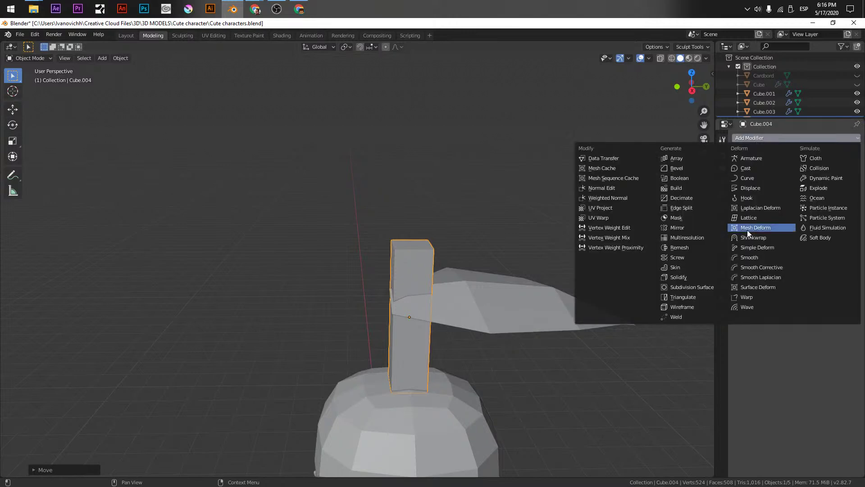
left_click(705, 286)
key("Tab")
middle_click_drag(362, 316, 428, 268)
key("ctrl+r")
left_click(428, 268)
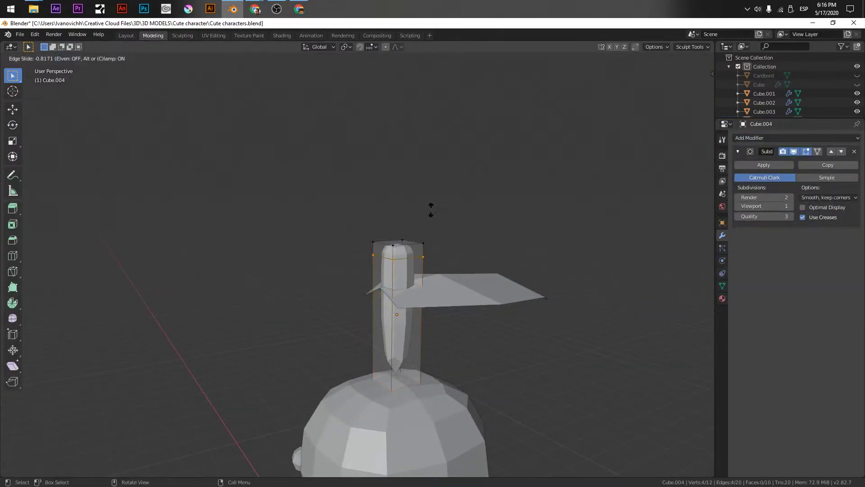
left_click(407, 338)
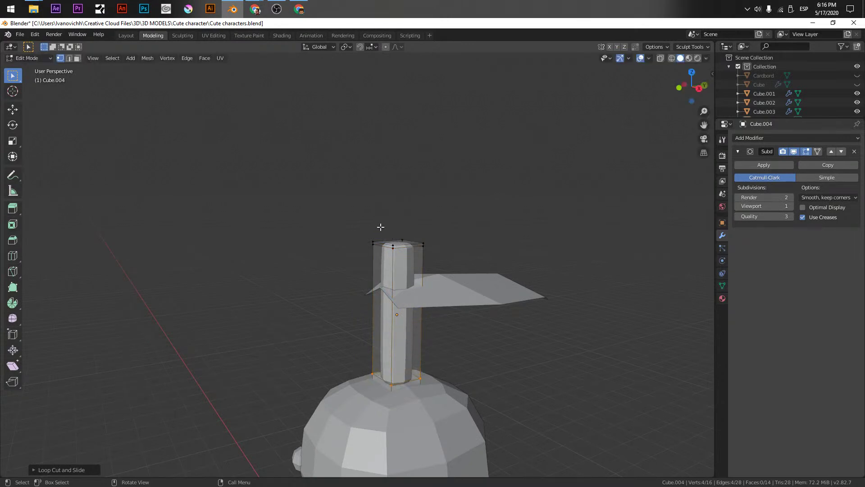
Scale the stem's top vertices down to about 0.21 so the stem tapers upward
key("shift+z")
left_click_drag(350, 211, 493, 281)
key("s")
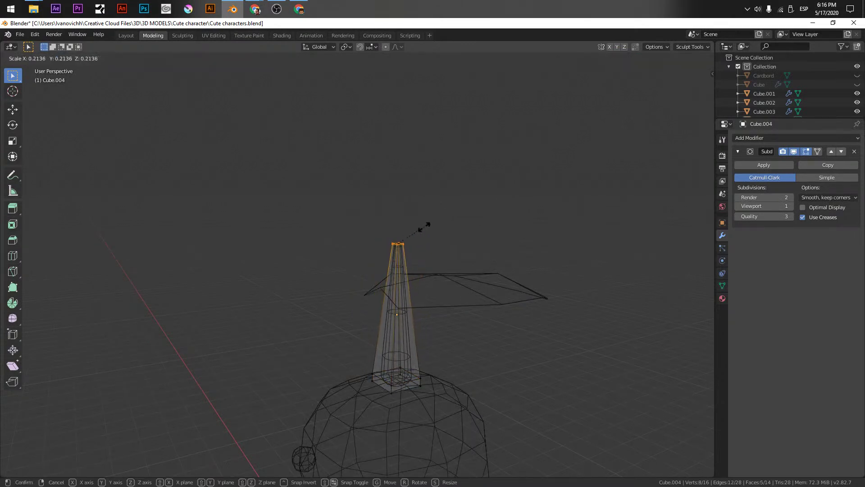
left_click(426, 227)
Add an edge loop halfway up the stem, and rotate and move the upper half to bend it toward the leaf
middle_click_drag(431, 323, 392, 315)
left_click(406, 322, "alt")
key("r")
left_click(452, 143)
key("KP_3")
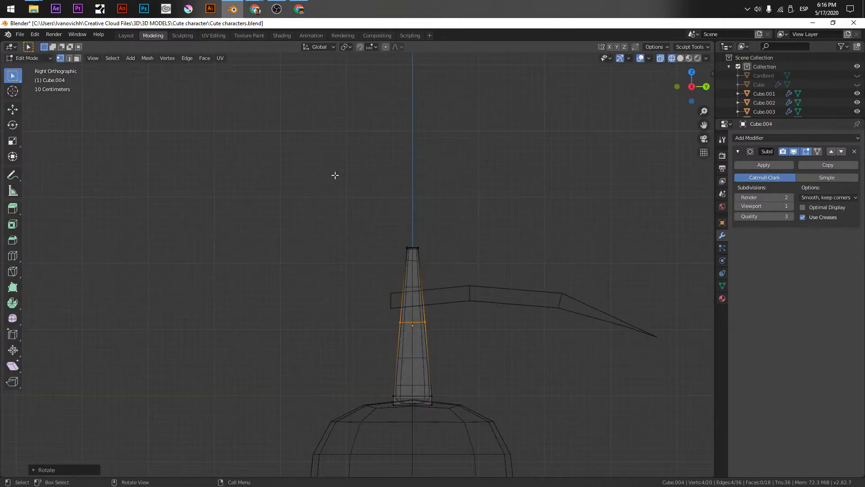
left_click_drag(331, 187, 537, 351)
key("r")
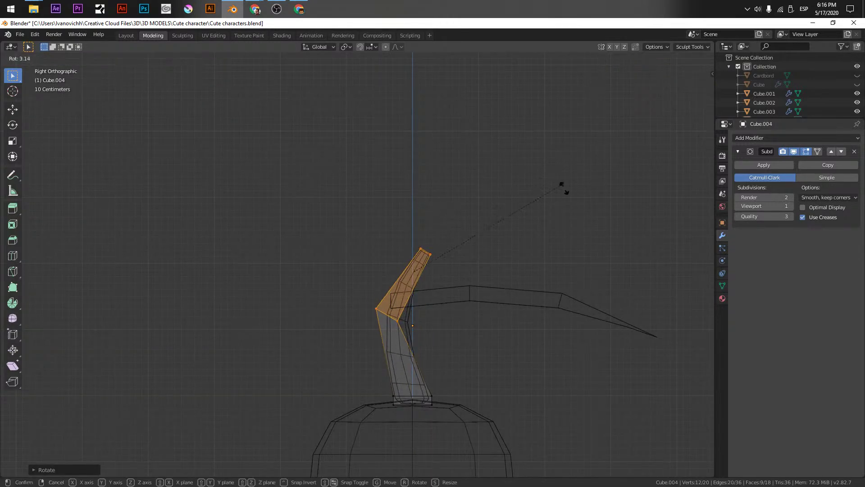
left_click(603, 253)
key("g")
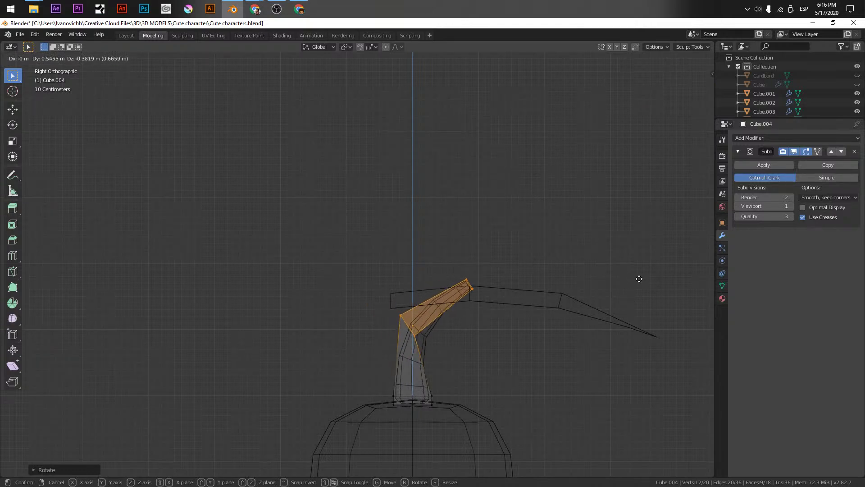
left_click(635, 279)
key("Tab")
Move the leaf so its base attaches to the tip of the bent stem
left_click(500, 301)
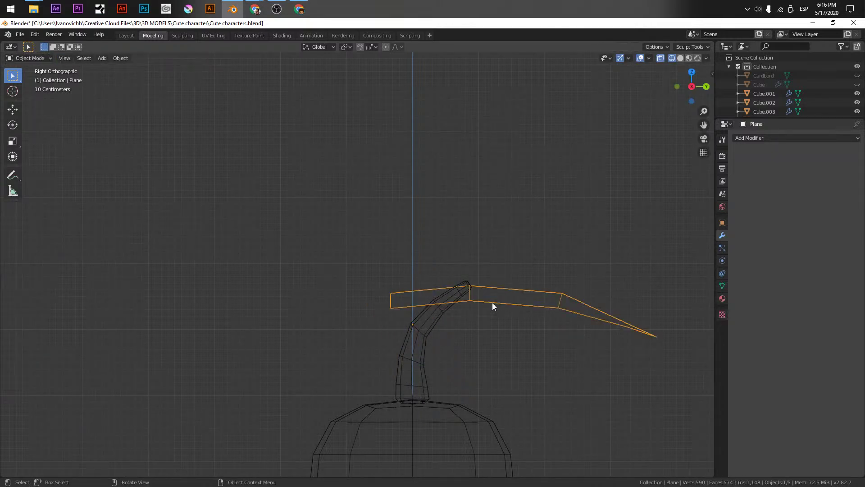
key("g")
middle_click_drag(501, 293, 567, 360)
middle_click_drag(425, 174, 402, 260, "shift")
scroll(402, 289, "up", 2)
Examine the leaf, stem and whole character in solid shading, finishing with a front view in Object Mode
key("Tab")
scroll(402, 331, "down", 2)
key("shift+z")
middle_click_drag(407, 346, 421, 289)
middle_click_drag(402, 384, 377, 198, "shift")
scroll(380, 225, "down", 6)
middle_click_drag(389, 258, 410, 296)
left_click(28, 58)
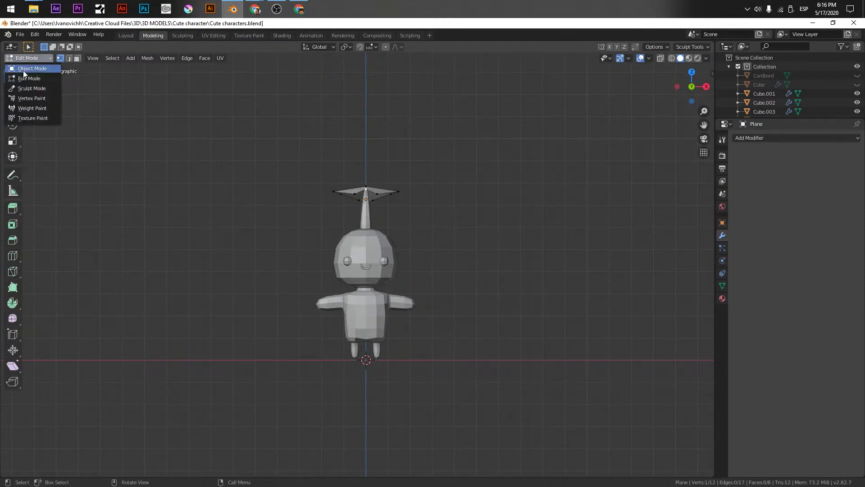
left_click(23, 71)
Select all parts of the character and save the file
left_click_drag(280, 133, 438, 307)
middle_click_drag(439, 306, 280, 251)
middle_click_drag(469, 380, 388, 306)
key("ctrl+s")
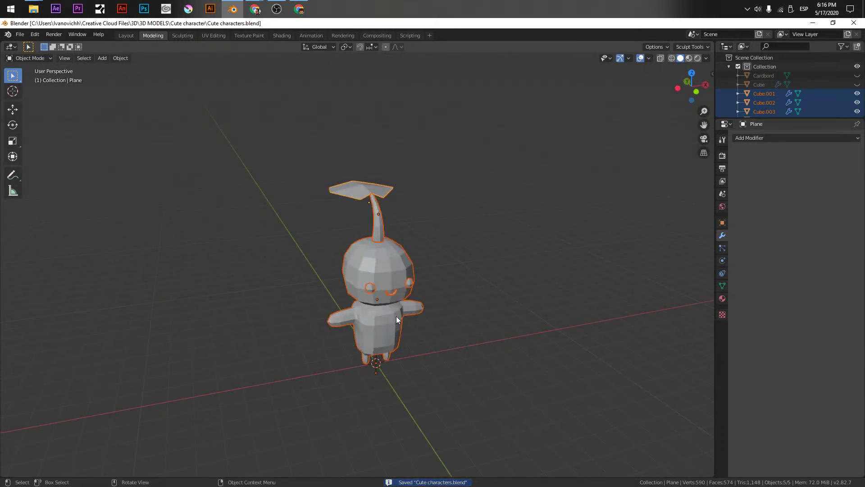
Apply Shade Smooth to all selected character parts and deselect them
middle_click_drag(340, 332, 383, 282)
key("F3")
type("Shade Smooth")
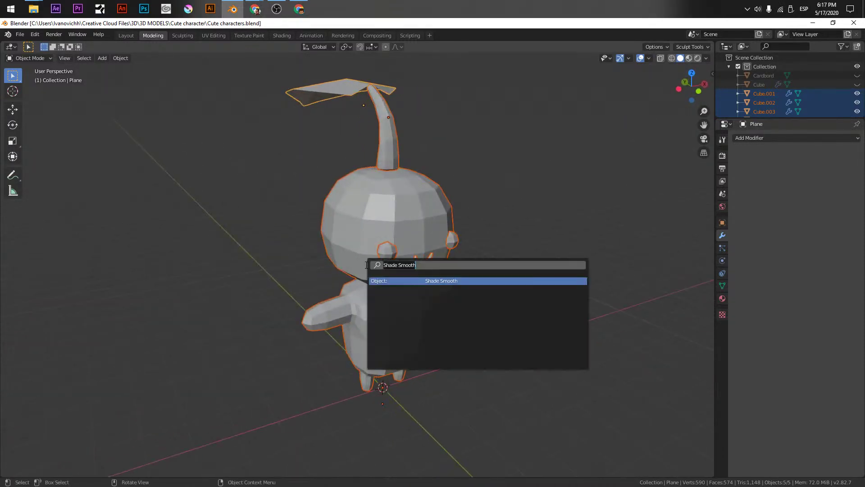
left_click(447, 280)
middle_click_drag(445, 280, 405, 282)
key("alt+a")
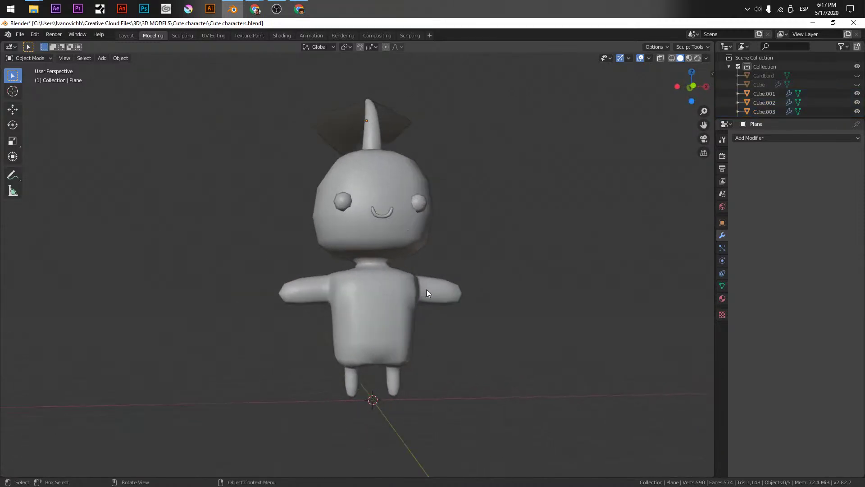
Open the character's body in the Sculpting workspace and set the brush radius to 157 px
key("KP_1")
left_click(392, 340)
middle_click_drag(406, 368, 396, 295, "shift")
key("Tab")
scroll(402, 270, "up", 4)
middle_click_drag(428, 203, 397, 249)
left_click(183, 36)
scroll(361, 245, "down", 3)
scroll(358, 249, "up", 4)
key("f")
left_click(407, 250)
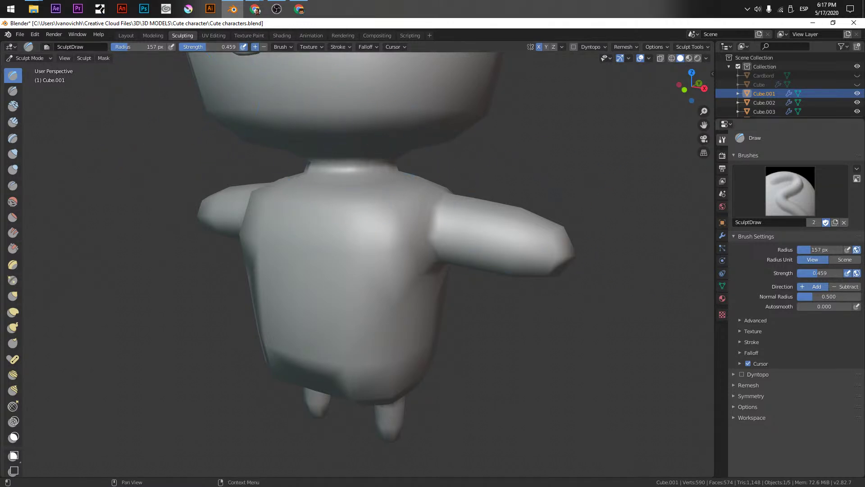
Smooth the torso and shoulder areas with sculpt strokes around the sides and lower body
key("alt+Tab")
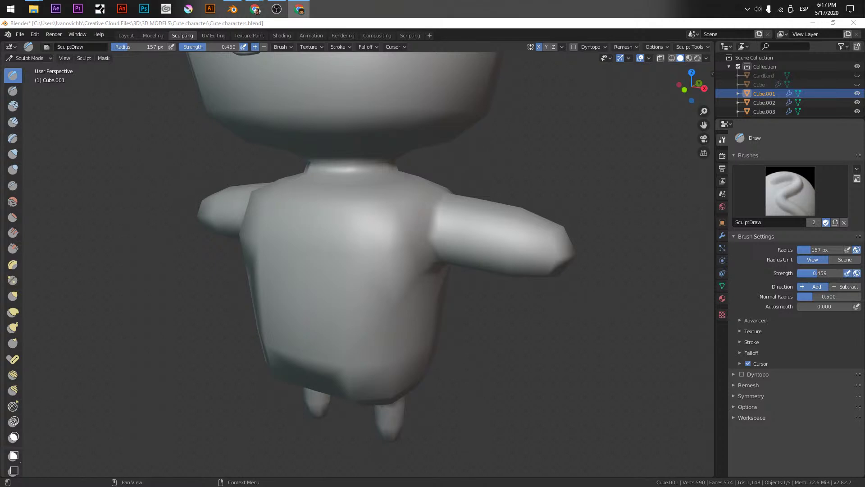
left_click(495, 26)
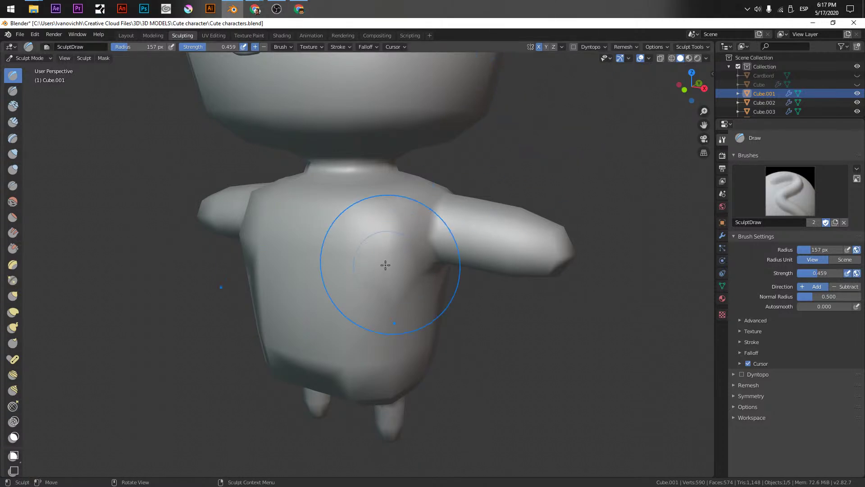
mouse_move(402, 230)
middle_mouse_down()
mouse_move(386, 273)
mouse_move(330, 270)
mouse_move(342, 203)
middle_mouse_up()
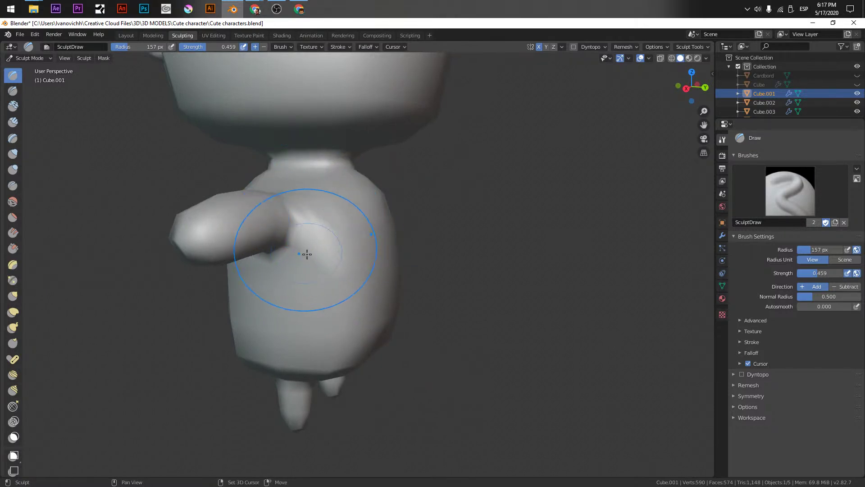
mouse_move(318, 293)
middle_mouse_down()
mouse_move(329, 261)
mouse_move(312, 272)
middle_mouse_up()
middle_click_drag(282, 329, 318, 338)
left_click_drag(319, 338, 342, 347, "ctrl")
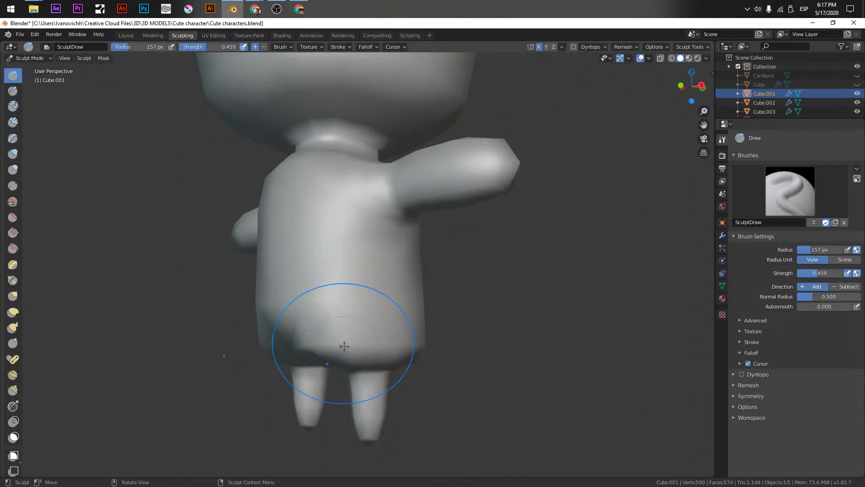
middle_click_drag(342, 347, 401, 356)
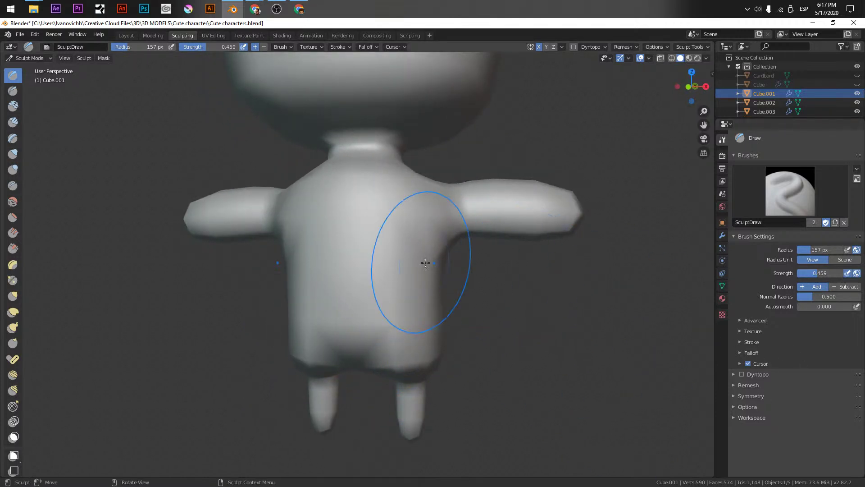
Return to the Modeling workspace and lower the centre vertices at the bottom of the torso along Z
left_click(153, 35)
middle_click_drag(342, 383, 403, 299)
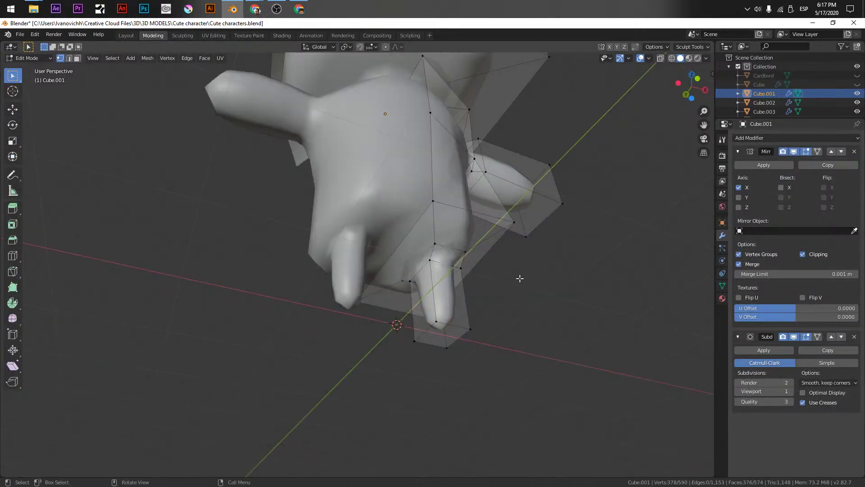
middle_click_drag(461, 248, 337, 303)
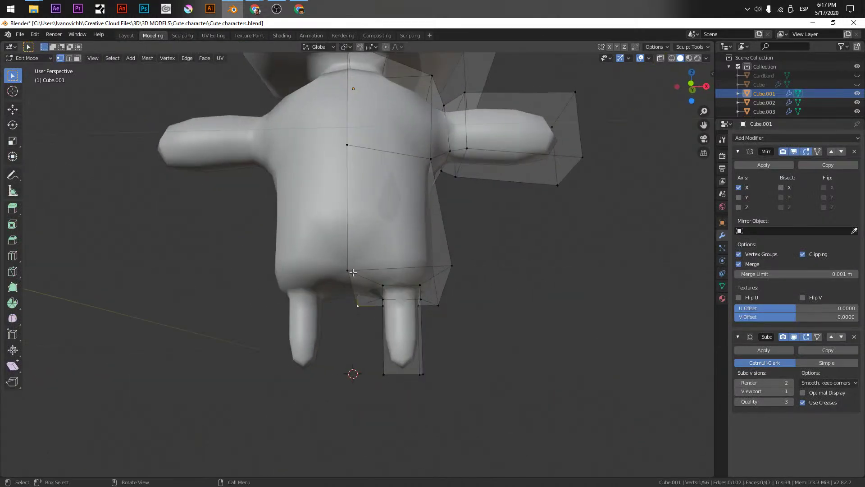
key("g")
key("z")
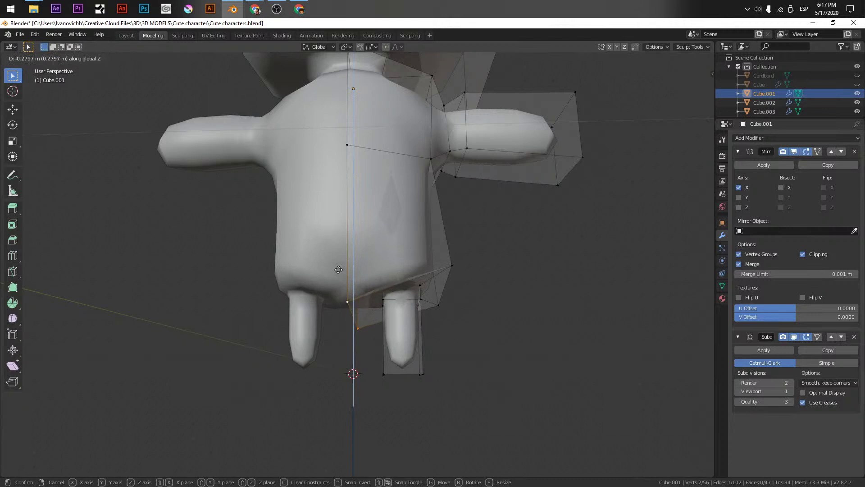
left_click(345, 281)
Move the two vertices at the inner top of the leg along Z
left_click(392, 303)
middle_click_drag(392, 302, 401, 319)
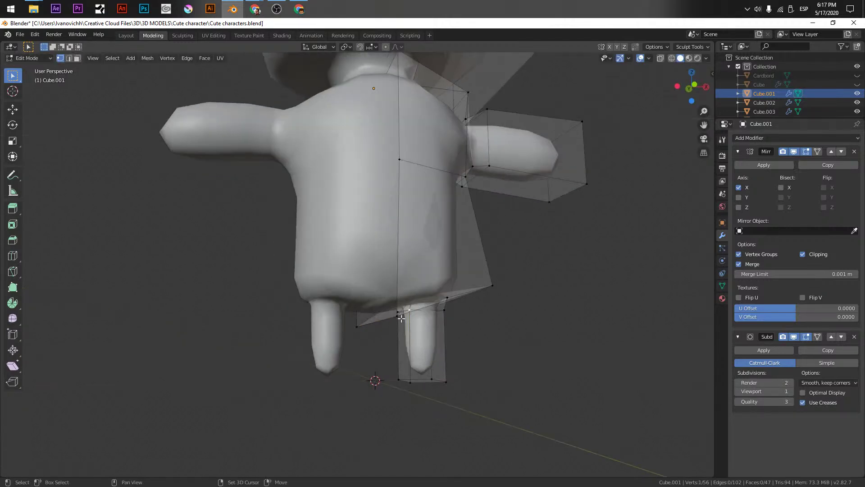
middle_click_drag(415, 286, 407, 285)
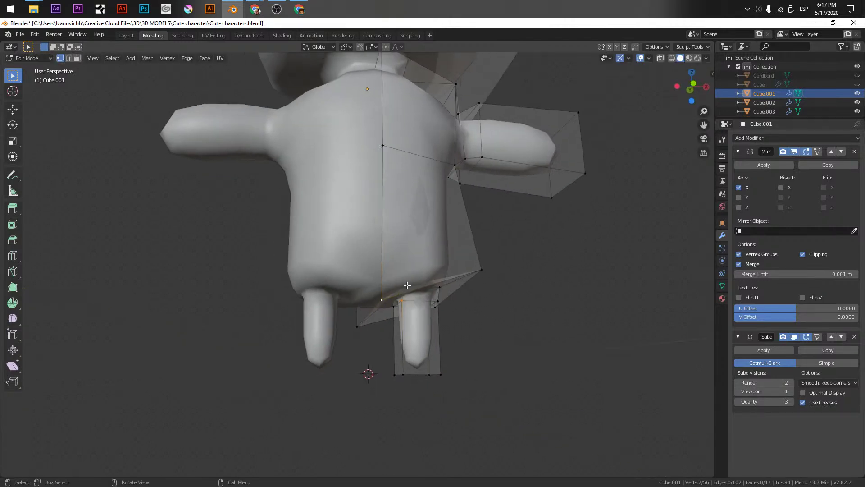
key("g")
key("z")
left_click(450, 277)
Select the leg's bottom vertices in wireframe and scale them down to taper the leg
key("shift+z")
middle_click_drag(396, 314, 337, 363)
left_click(353, 386, "alt")
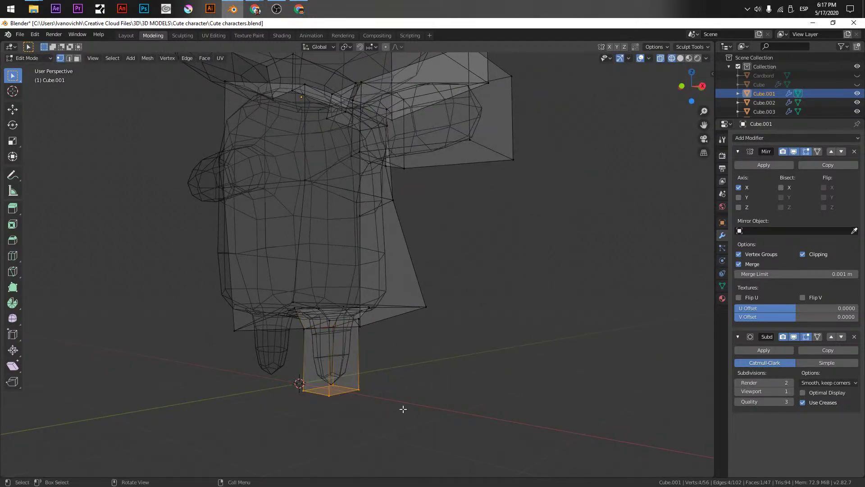
key("s")
left_click(370, 379)
Use Material Preview shading and raise the leg tips along Z to shorten the legs
key("z")
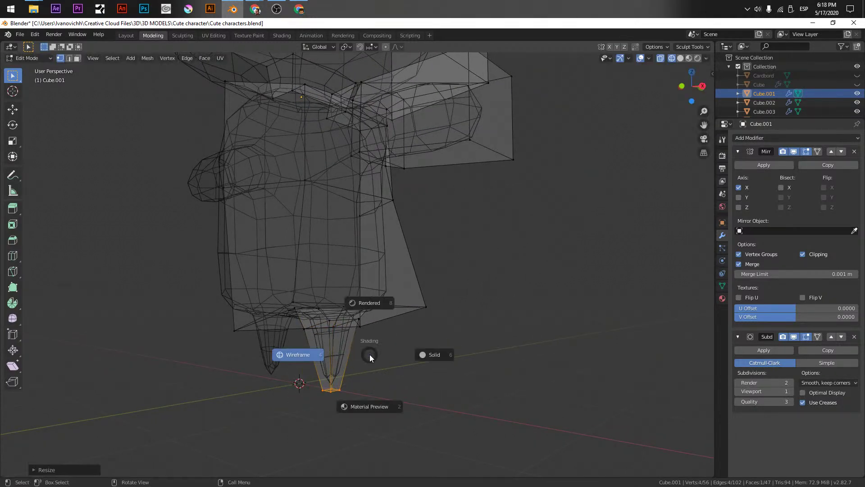
left_click(370, 405)
key("g")
key("z")
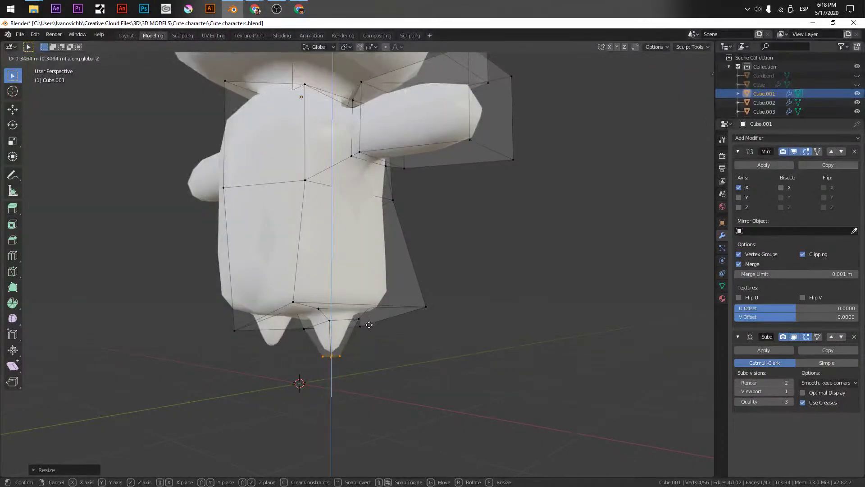
left_click(370, 343)
Cut an edge loop around the lower torso and scale it up to about 1.47 for a rounded belly
middle_click_drag(406, 297, 386, 305)
key("ctrl+r")
left_click(267, 279)
key("s")
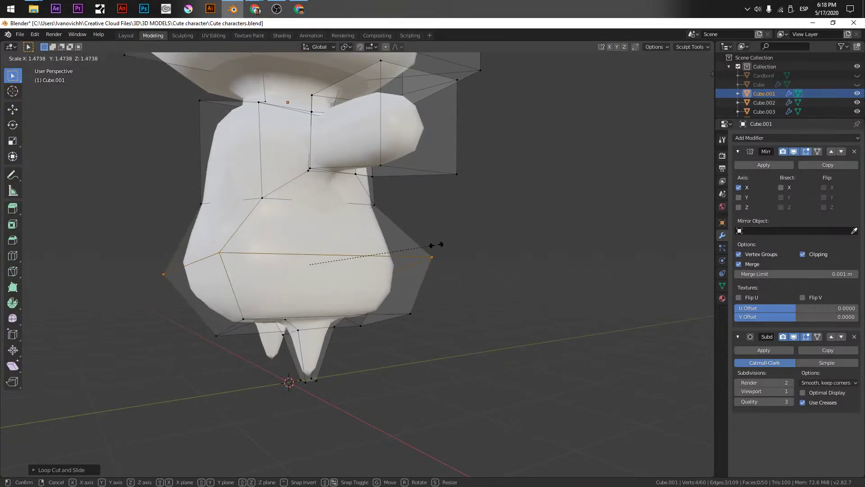
left_click(436, 245)
Move the front centre vertex at the waist slightly outward
scroll(254, 242, "up", 2)
left_click(254, 259)
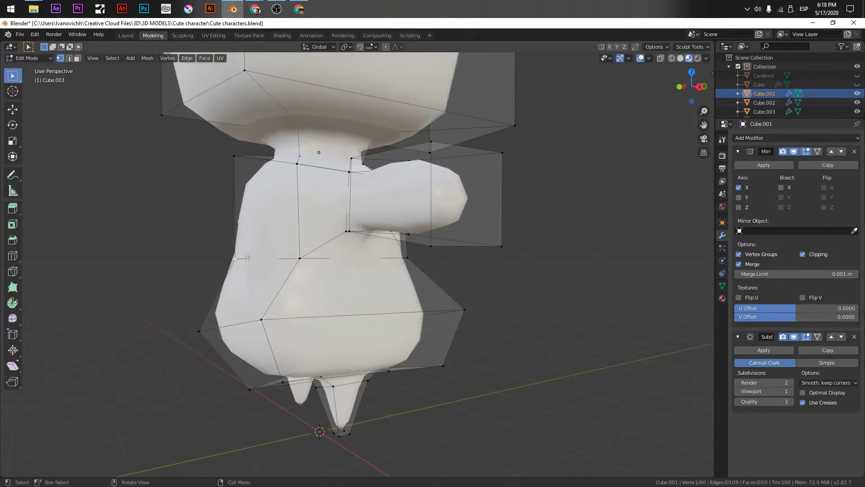
key("g")
left_click(225, 259)
Move the belly loop's rear vertex inward, and the lower rear edge about 0.16 m forward and 0.18 m up
middle_click_drag(226, 258, 386, 308)
left_click_drag(429, 335, 472, 338)
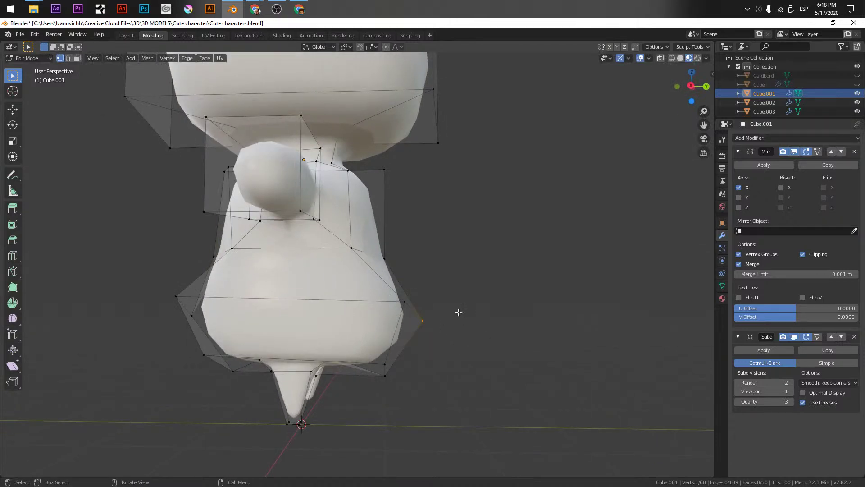
key("g")
left_click(399, 316)
left_click_drag(373, 344, 420, 424)
middle_click_drag(422, 423, 427, 408)
key("g")
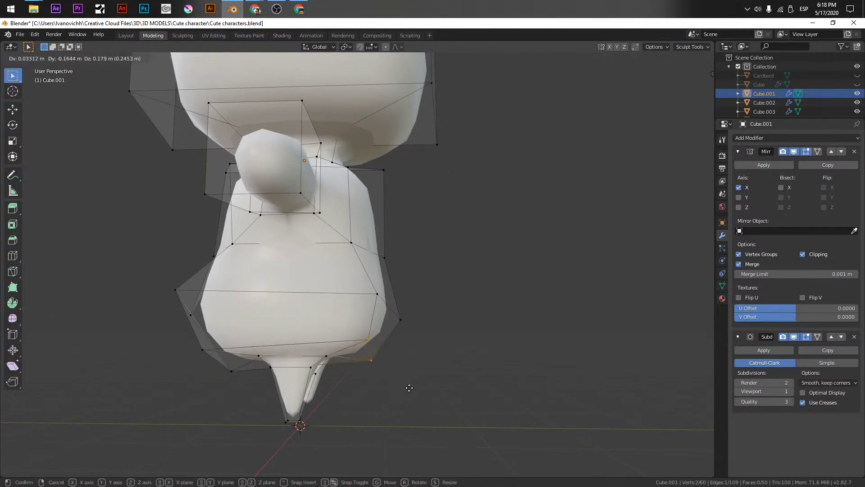
left_click(409, 387)
Examine the reshaped body in Object Mode from the side and the front
key("KP_3")
key("Tab")
scroll(242, 304, "down", 4)
middle_click_drag(257, 307, 399, 334)
scroll(399, 334, "up", 3)
key("KP_1")
scroll(418, 313, "up", 3)
middle_click_drag(418, 259, 331, 306, "shift")
Select all vertices at the end of the arm in wireframe and scale them down
key("Tab")
left_click_drag(469, 182, 604, 339)
key("s")
right_click(513, 212)
key("shift+z")
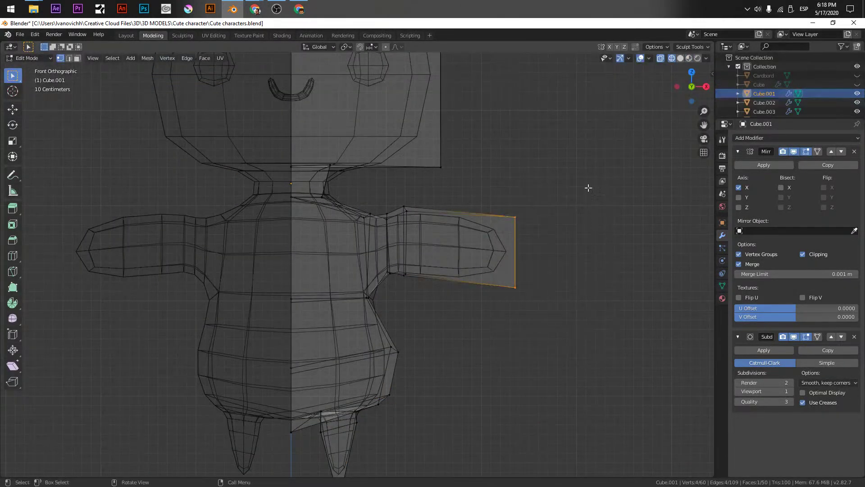
key("s")
left_click(540, 230)
Scale down the two arm loops next to the shoulder, the innermost to about 0.72, to slim the arm
left_click_drag(403, 191, 465, 302)
key("s")
left_click(475, 219)
left_click_drag(366, 193, 453, 292)
left_click_drag(377, 196, 405, 292)
left_click_drag(393, 257, 400, 293)
key("s")
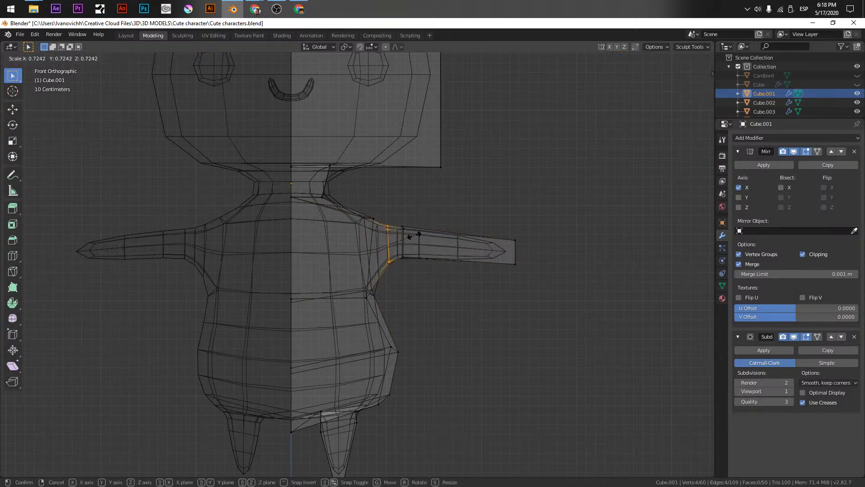
left_click(411, 235)
Move the vertices at the top of the shoulder slightly inward
left_click_drag(348, 184, 379, 245)
key("g")
left_click(370, 241)
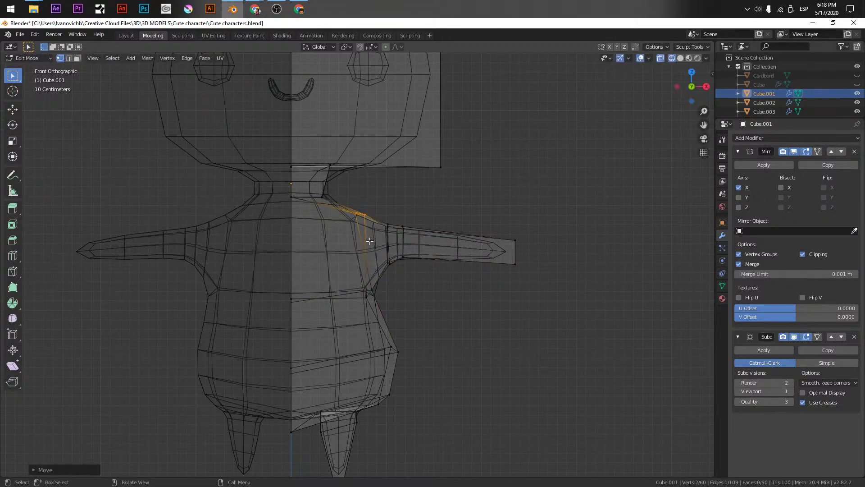
Move the whole arm up about 0.10 m and slightly inward in front view, and raise its end vertices about 0.14 m
left_click_drag(374, 192, 565, 296)
key("g")
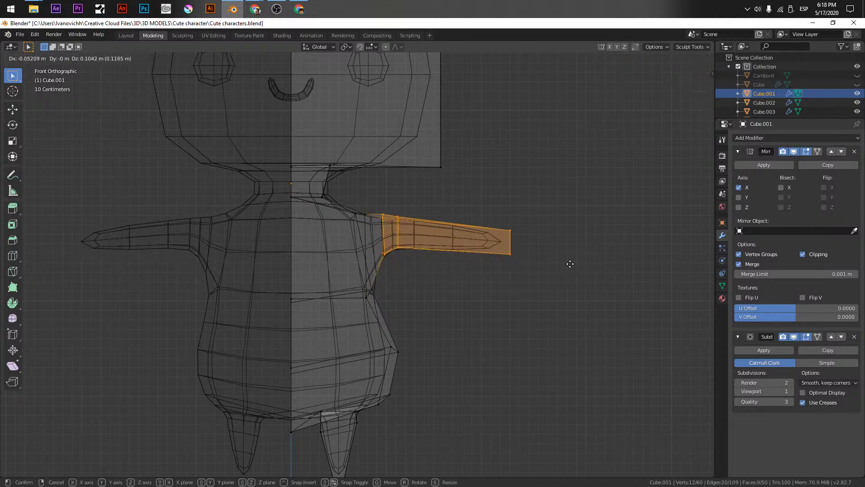
left_click(570, 264)
left_click_drag(495, 196, 537, 248)
key("g")
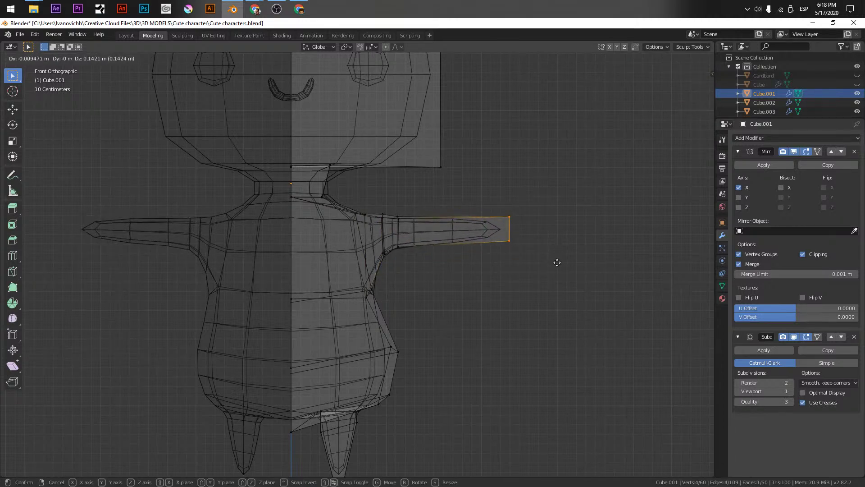
left_click(483, 323)
middle_click_drag(483, 323, 528, 277, "shift")
left_click_drag(440, 275, 486, 338)
key("g")
left_click(496, 336)
Return to Object Mode, switch the viewport to Material Preview, and examine the character from around and from the front
key("Tab")
scroll(356, 308, "down", 2)
middle_click_drag(348, 241, 355, 335, "shift")
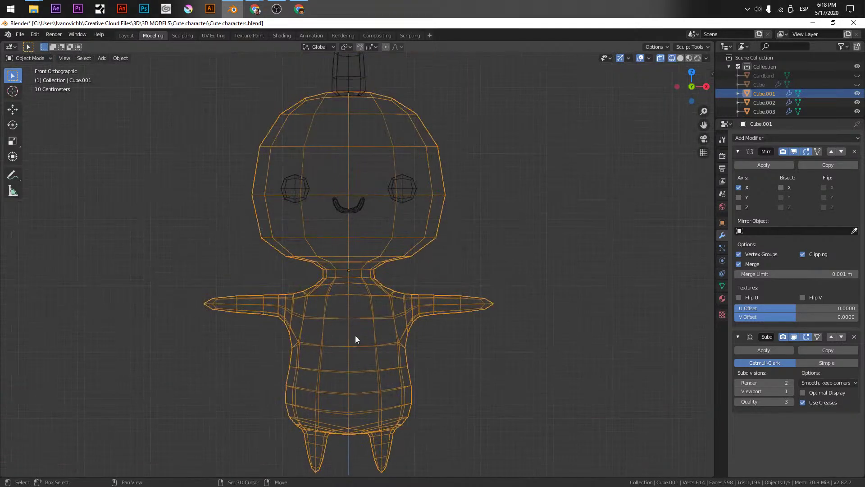
key("z")
left_click(355, 264)
mouse_move(355, 264)
middle_mouse_down()
mouse_move(272, 190)
mouse_move(289, 257)
mouse_move(363, 284)
mouse_move(344, 296)
mouse_move(254, 275)
middle_mouse_up()
scroll(344, 295, "down", 5)
mouse_move(331, 271)
middle_mouse_down()
mouse_move(375, 288)
mouse_move(339, 284)
middle_mouse_up()
scroll(375, 288, "up", 2)
key("KP_1")
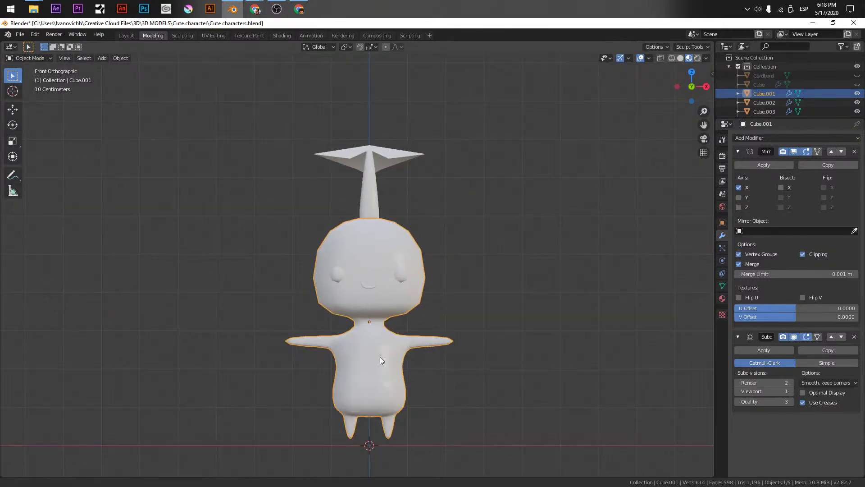
Move the two vertices at the widest side of the belly outward about 0.16 m and slightly down in front view
scroll(379, 359, "up", 4)
key("Tab")
mouse_move(359, 320)
middle_mouse_down()
mouse_move(378, 281)
mouse_move(360, 286)
mouse_move(347, 271)
mouse_move(335, 277)
mouse_move(330, 253)
mouse_move(359, 317)
middle_mouse_up()
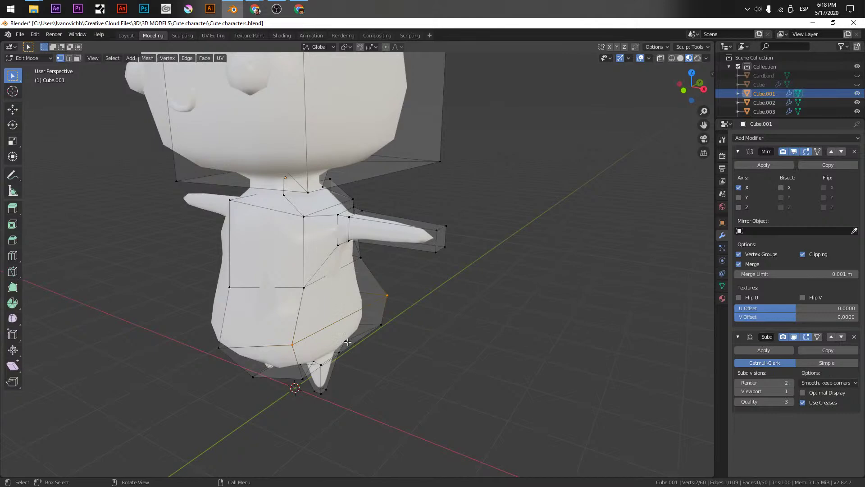
middle_click_drag(366, 283, 412, 304)
key("KP_1")
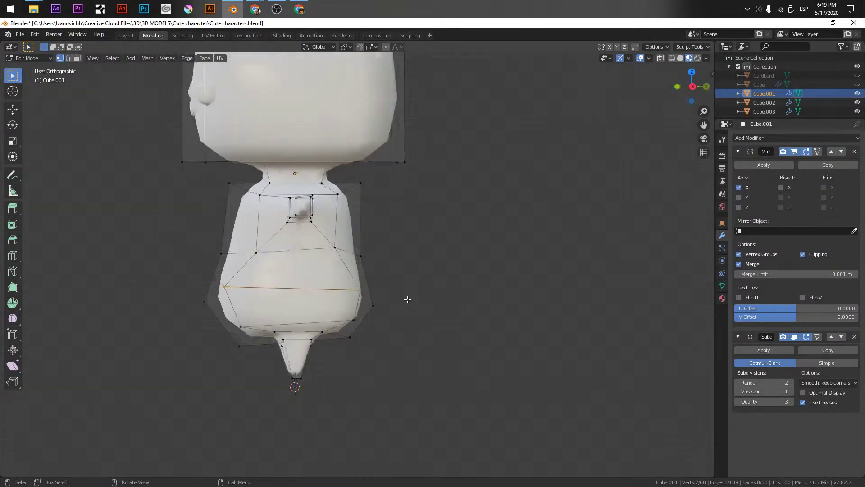
key("g")
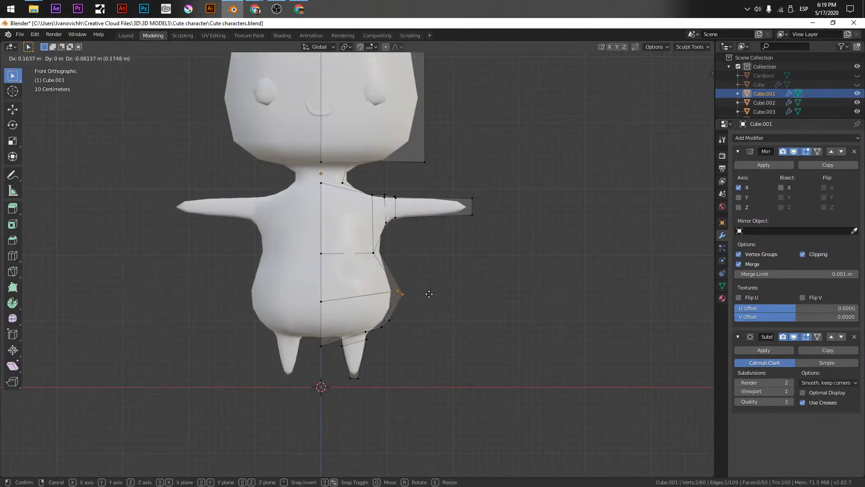
left_click(429, 296)
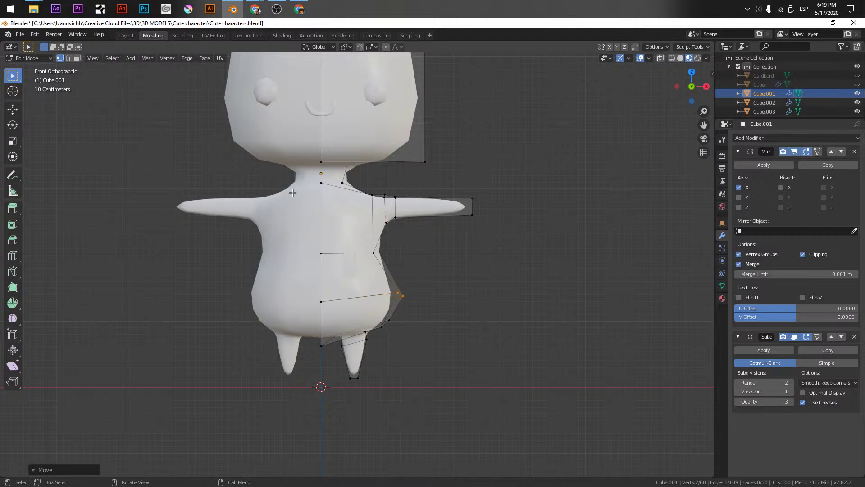
Return to Object Mode, check the whole character, and save the file
key("Tab")
middle_click_drag(395, 131, 385, 263)
scroll(332, 264, "up", 4)
scroll(166, 201, "down", 7)
key("ctrl+s")
key("Tab")
key("Tab")
middle_click_drag(328, 238, 388, 272)
key("Tab")
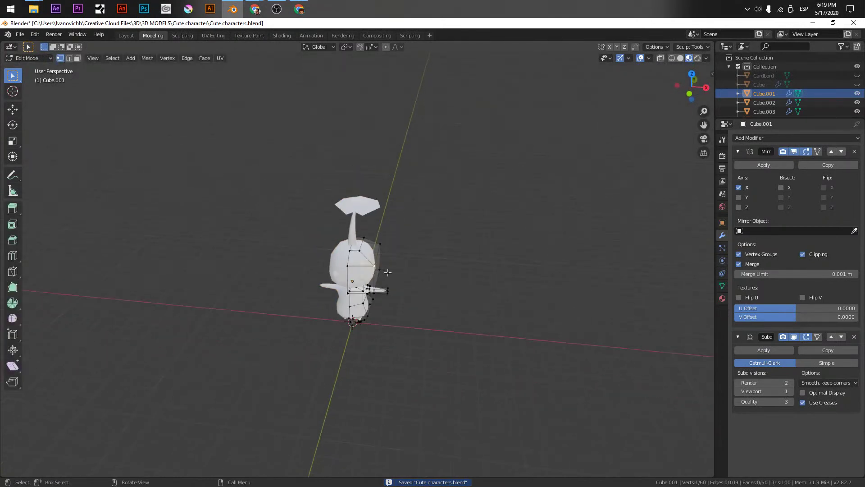
scroll(388, 272, "up", 3)
key("Tab")
Select all parts of the character and move them into a new collection named "Pikimn cousin"
scroll(272, 180, "down", 3)
left_click_drag(246, 120, 460, 386)
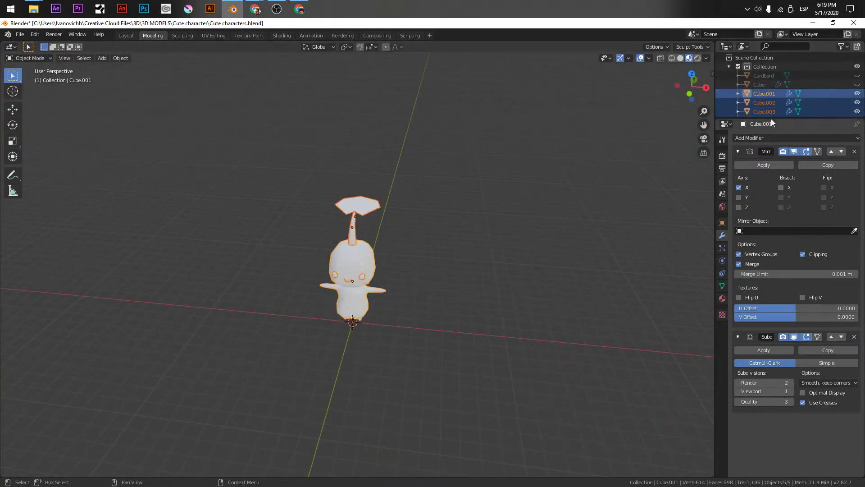
left_click_drag(782, 118, 783, 154)
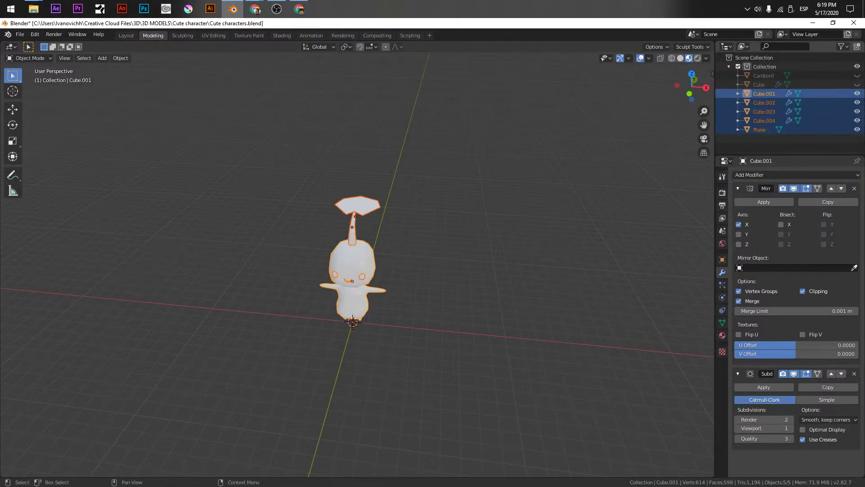
left_click(859, 50)
left_click_drag(772, 116, 763, 138)
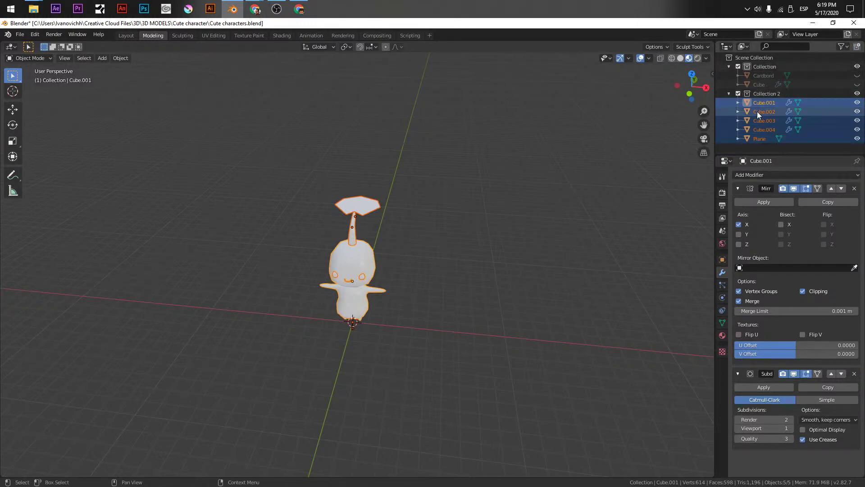
double_click(756, 93)
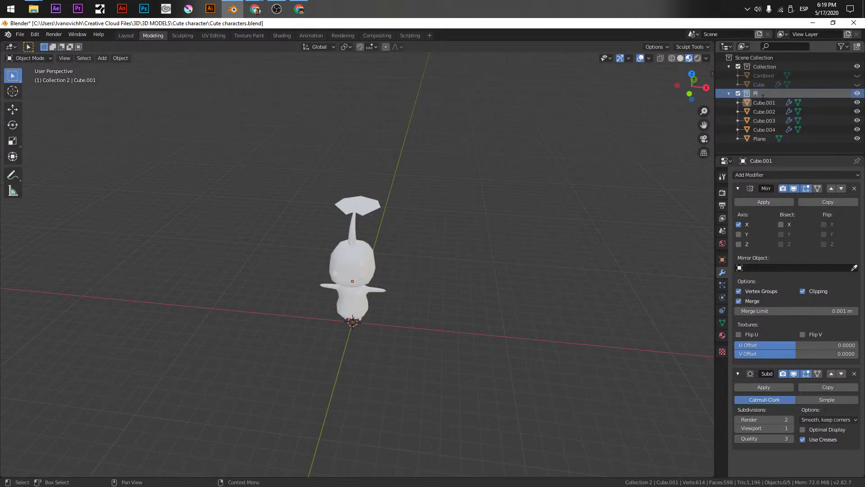
key("Return")
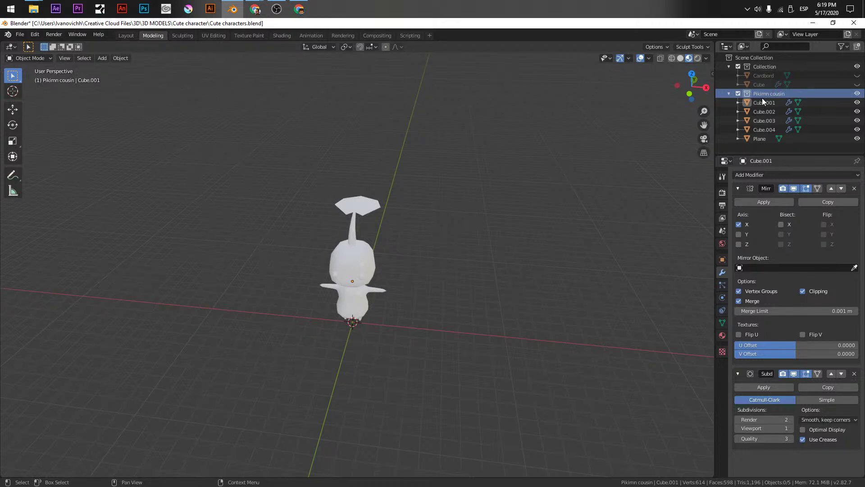
Switch to the Chrome browser
key("alt+Tab")
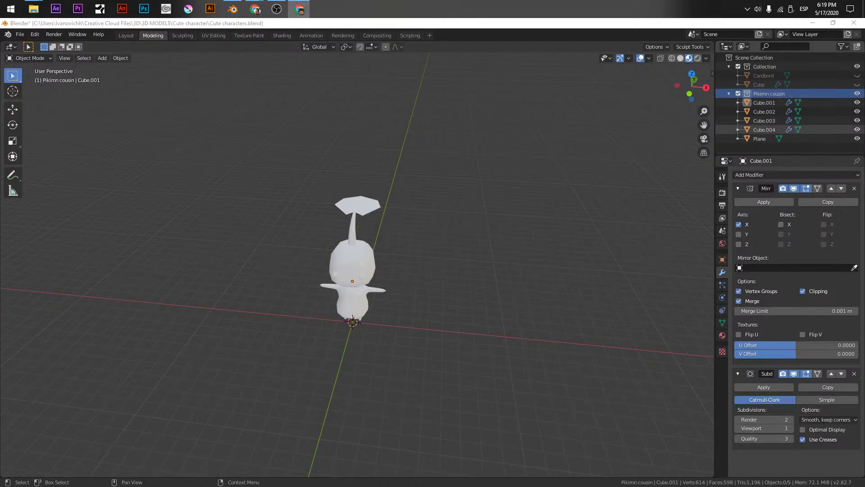
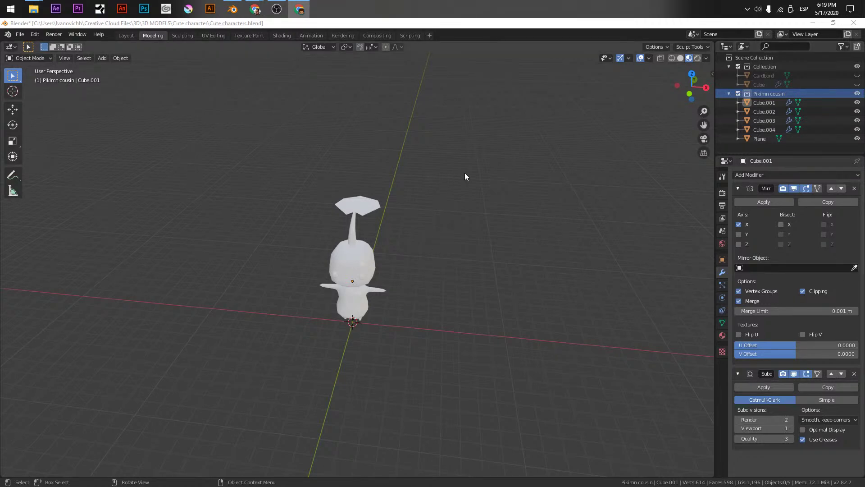
Duplicate the "Pikimn cousin" collection and exclude the original collection from the view layer
right_click(783, 96)
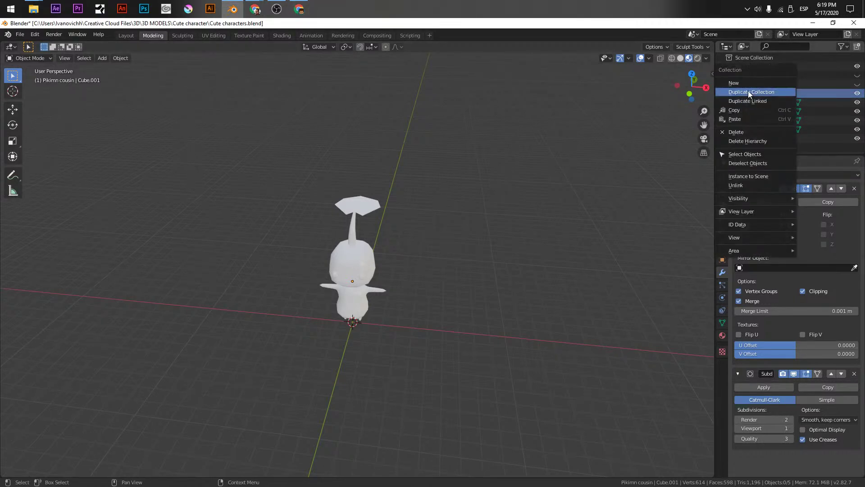
left_click(748, 91)
Apply the Mirror and Subdivision modifiers on the duplicated body, and apply the stem's modifier
left_click(764, 112)
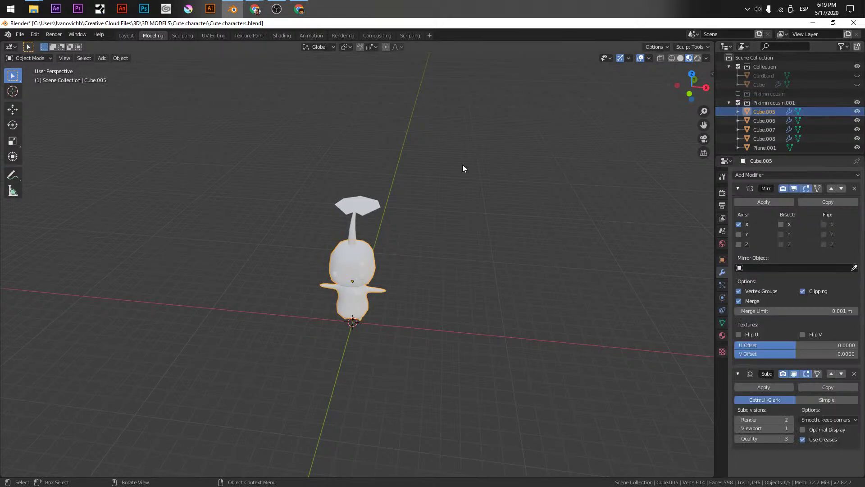
scroll(389, 235, "up", 2)
left_click(764, 202)
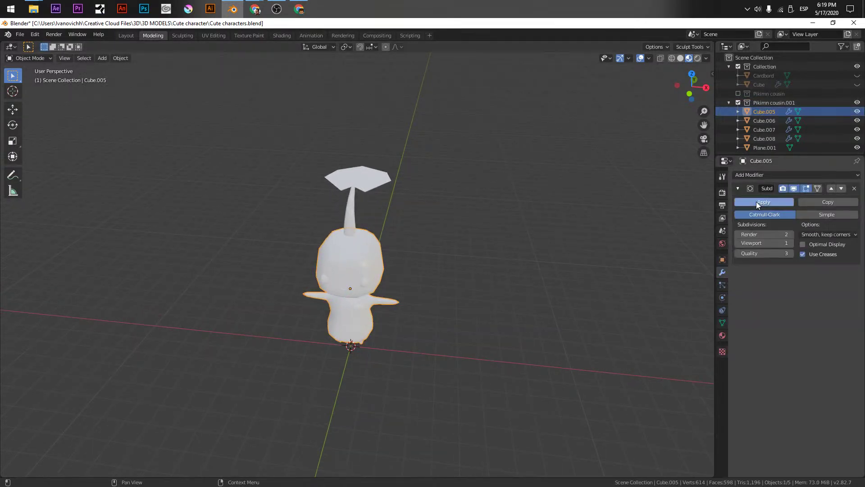
left_click(764, 201)
left_click(349, 221)
left_click(763, 202)
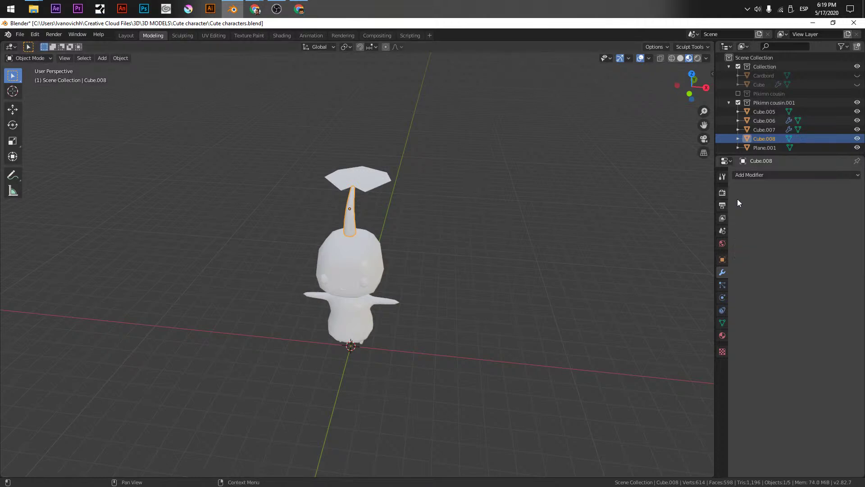
Add a Subdivision Surface modifier to the duplicated leaf and apply it in Object Mode
left_click(382, 180)
left_click(833, 176)
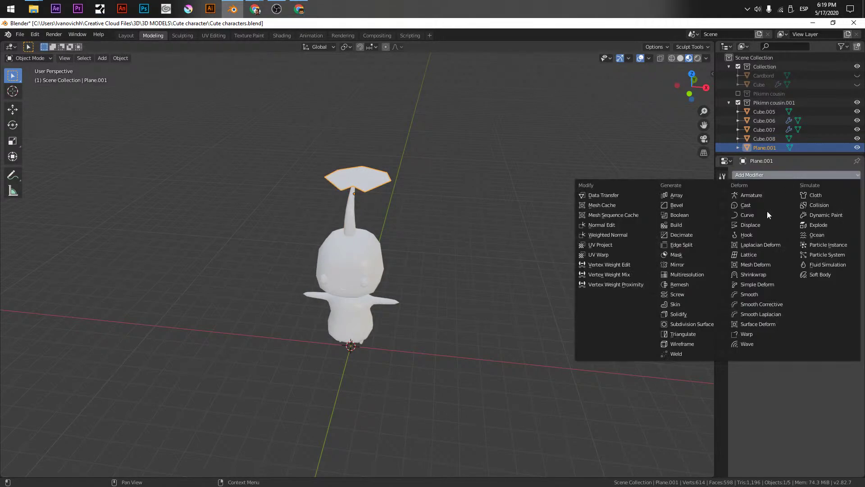
left_click(701, 325)
middle_click_drag(435, 137, 644, 208)
mouse_move(382, 129)
middle_mouse_down("shift")
mouse_move(391, 196)
mouse_move(384, 184)
mouse_move(482, 130)
middle_mouse_up("shift")
scroll(406, 202, "up", 3)
key("Tab")
key("shift+z")
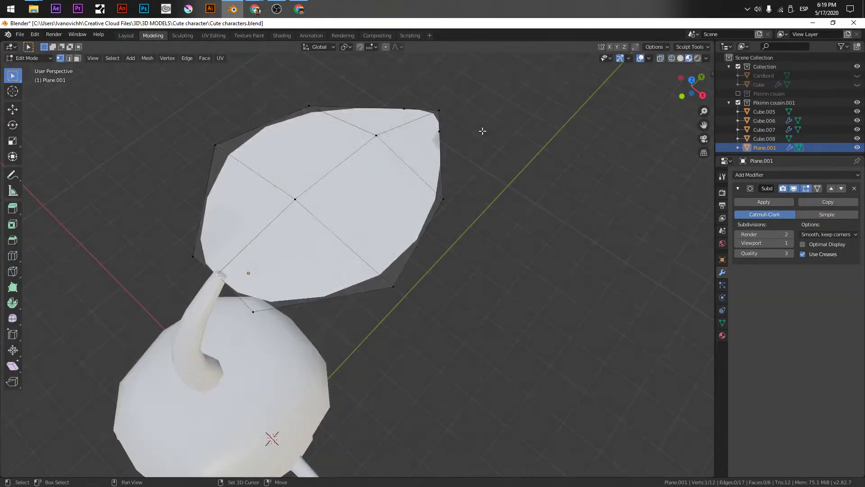
left_click(764, 201)
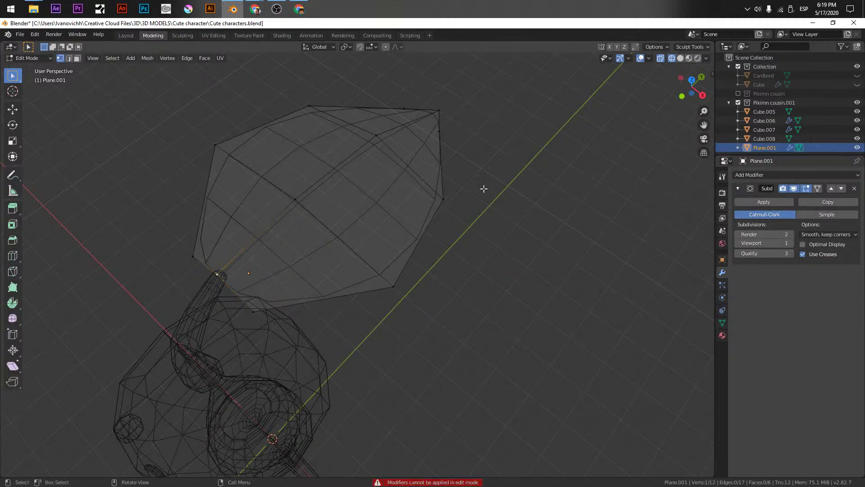
key("Tab")
left_click(766, 202)
Sharpen the leaf by moving its tip vertex about 0.24 m outward along Y and nudging the two neighbouring vertices along Y
key("Tab")
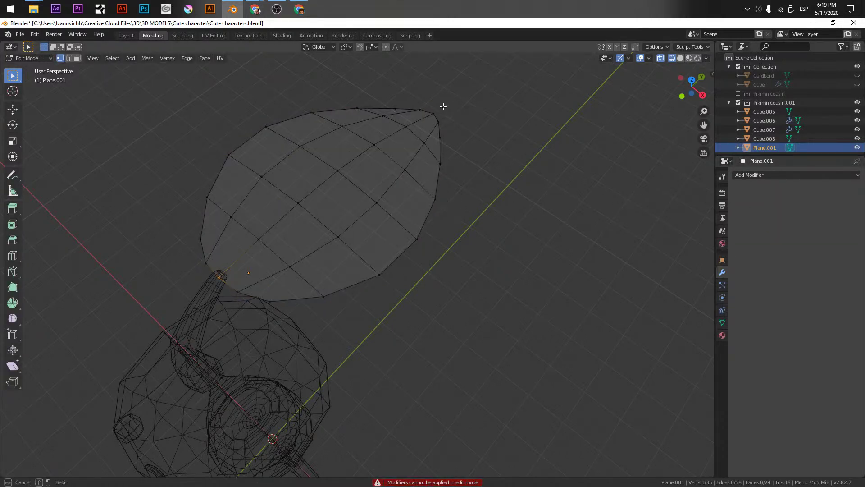
key("g")
key("y")
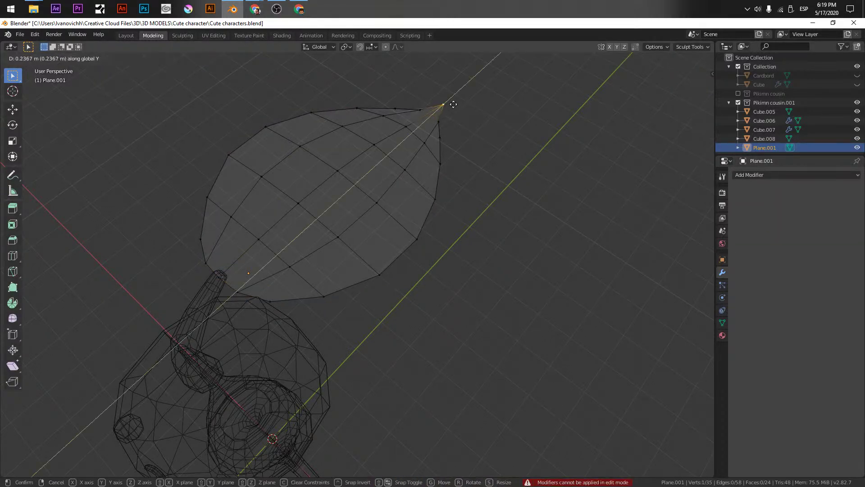
left_click(454, 104)
left_click(446, 121, "shift")
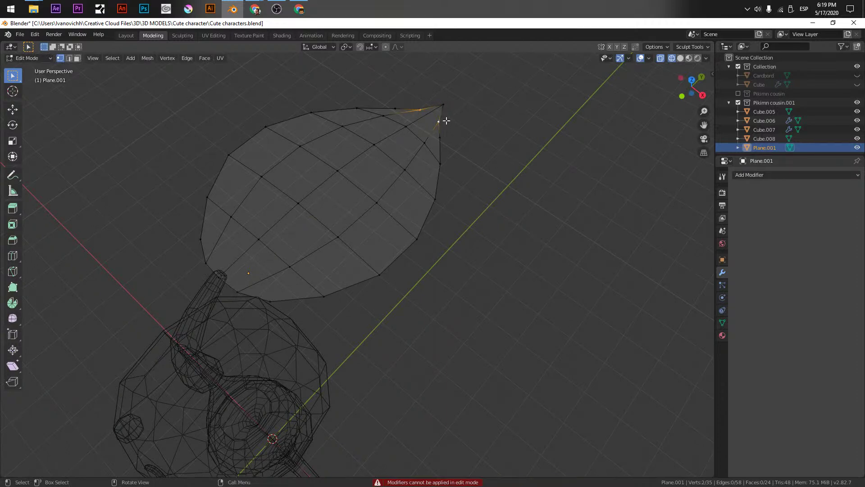
key("g")
key("y")
left_click(451, 117)
key("shift+z")
key("Tab")
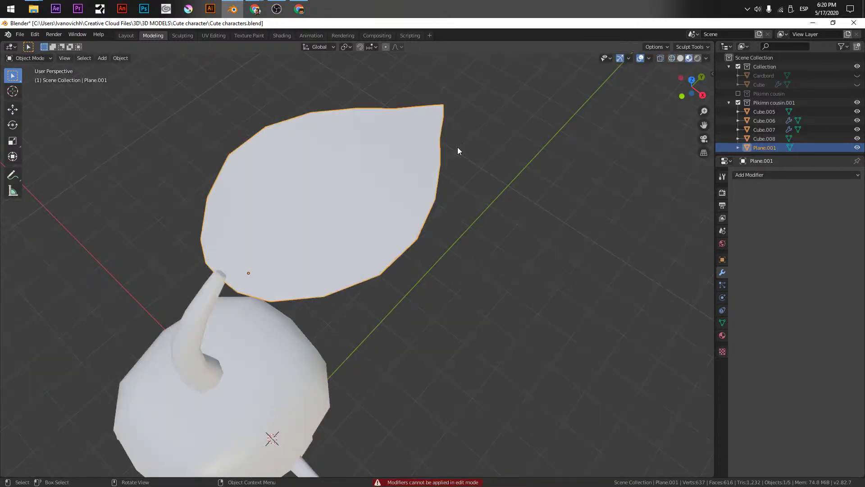
Apply the Mirror modifier on the eyes and the Subdivision and Mirror modifiers on the mouth
scroll(459, 145, "down", 5)
middle_click_drag(425, 252, 447, 179)
scroll(447, 180, "up", 3)
middle_click_drag(369, 238, 397, 190, "shift")
left_click(348, 208)
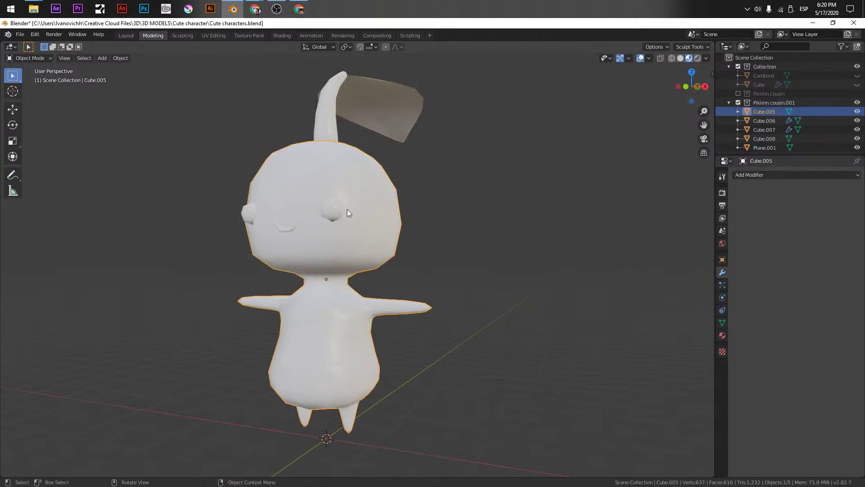
left_click(348, 208)
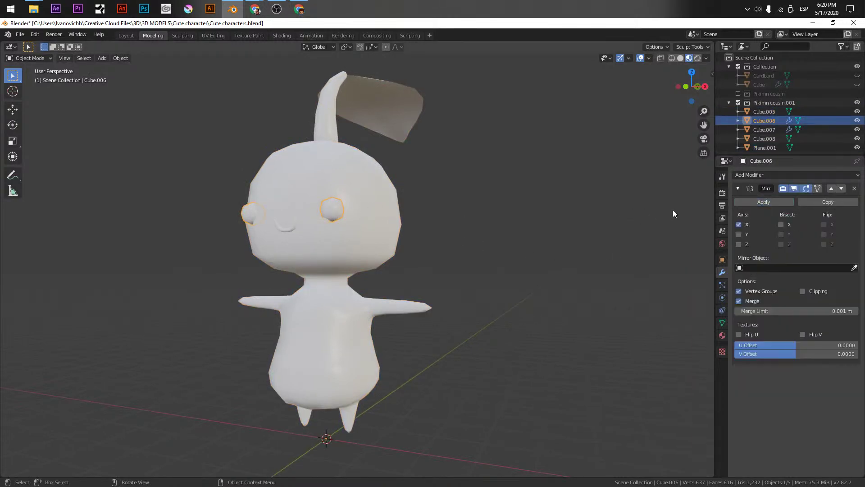
left_click(299, 219)
left_click(293, 227)
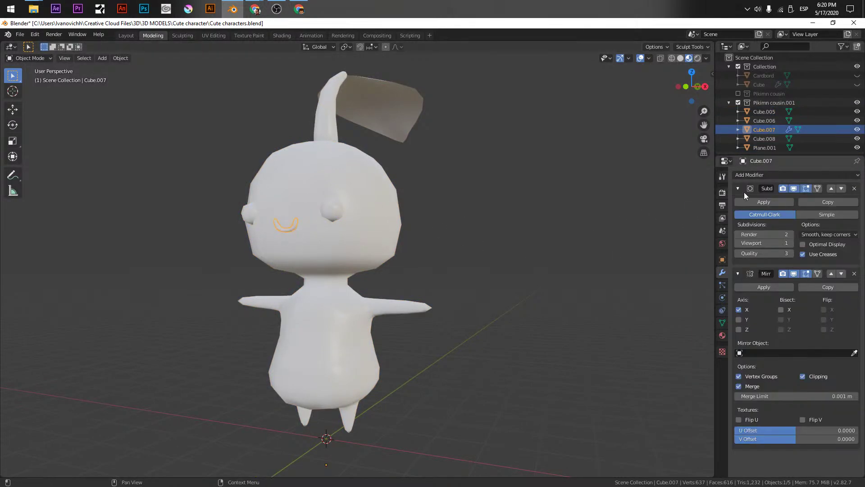
left_click(753, 202)
Select all parts of the duplicated character with the body active and join them into one object
left_click(357, 348)
middle_click_drag(307, 272, 353, 235)
key("a")
right_click(335, 205)
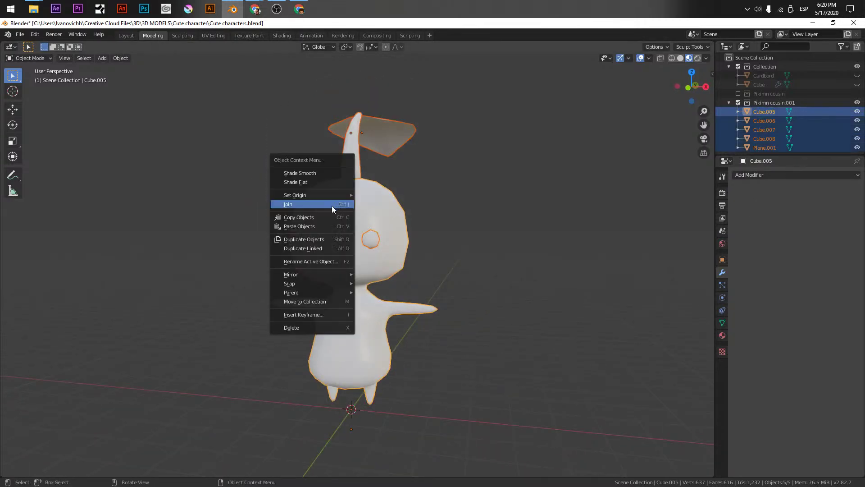
left_click(334, 205)
Select the whole joined mesh in Edit Mode and, in the UV Editing workspace, unwrap it with Project From View from the front
middle_click_drag(258, 251, 398, 312)
key("Tab")
key("a")
key("KP_1")
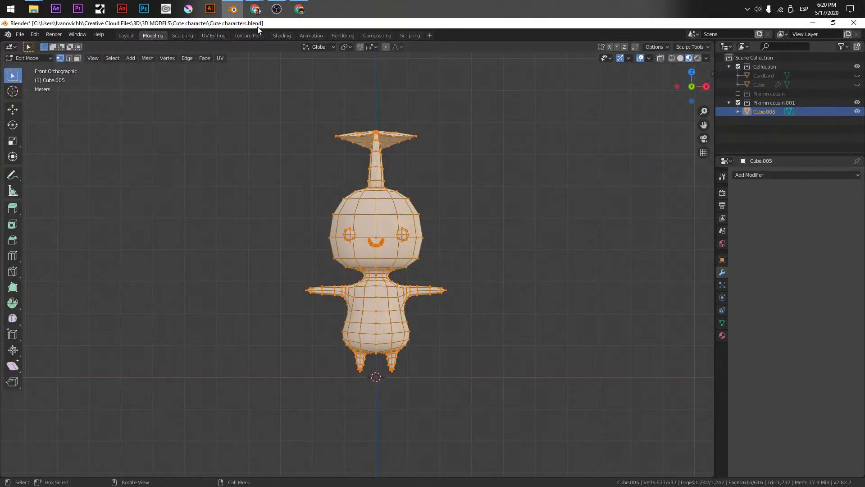
left_click(214, 35)
middle_click_drag(417, 251, 522, 47)
key("KP_1")
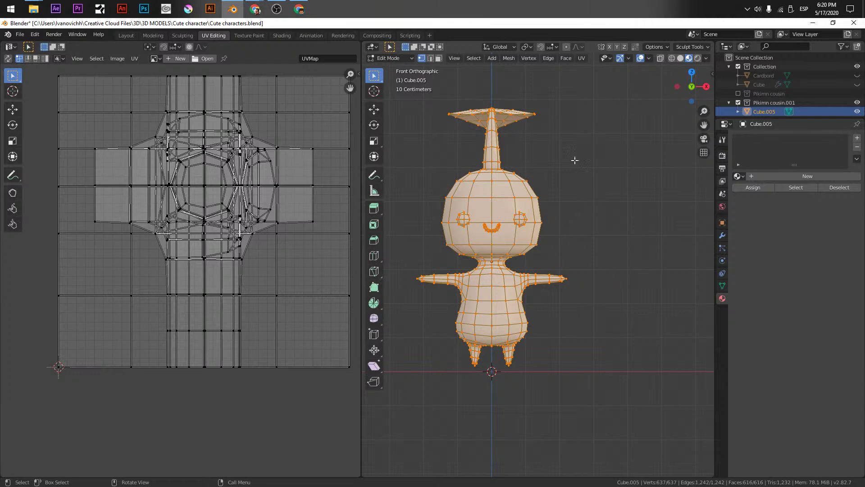
left_click(587, 57)
left_click(580, 59)
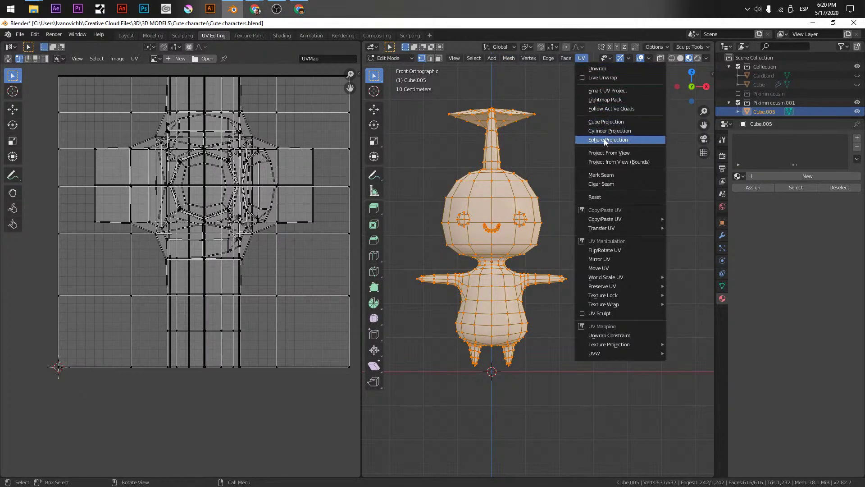
left_click(606, 153)
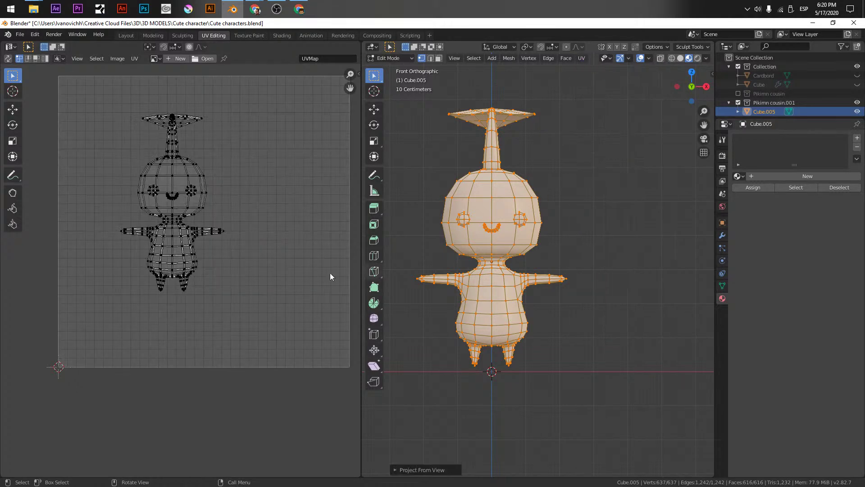
Try to move the body's UV island away from the face and stem islands
scroll(202, 164, "up", 2)
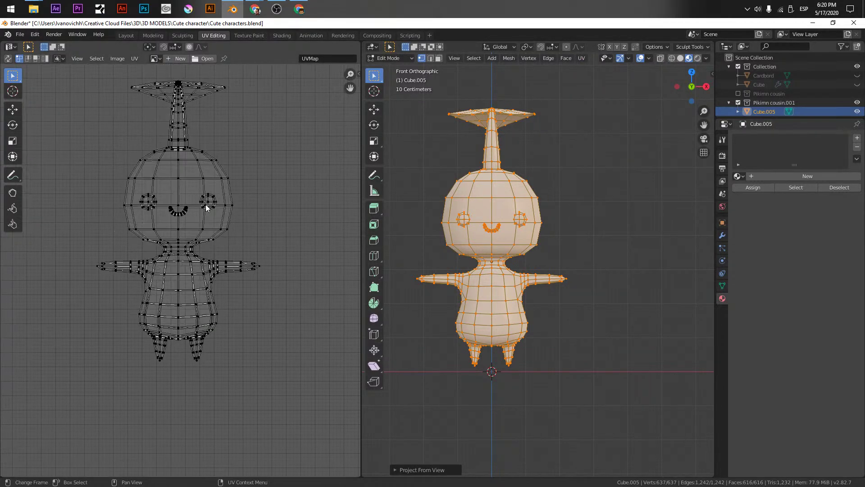
key("l")
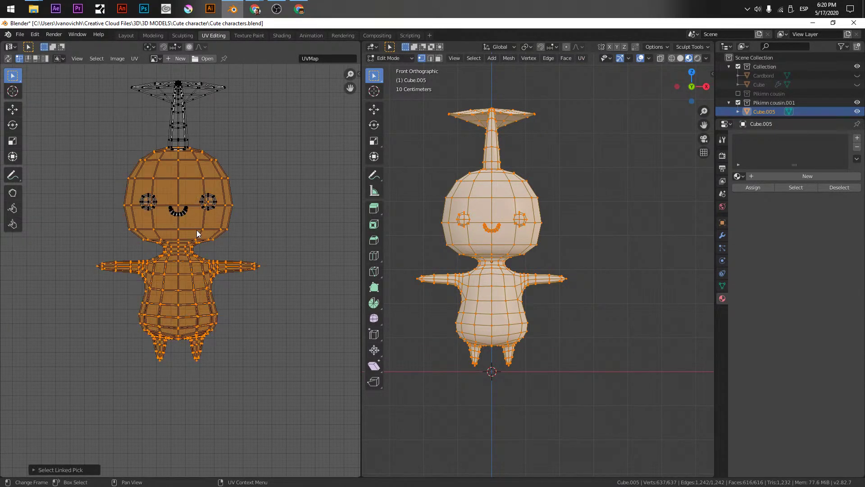
key("g")
left_click(143, 288)
key("ctrl+z")
Move the body's UV island down and left, clear of the face islands, and place the stem's island just above the head
left_click(197, 258)
key("l")
key("g")
left_click(82, 313)
key("l")
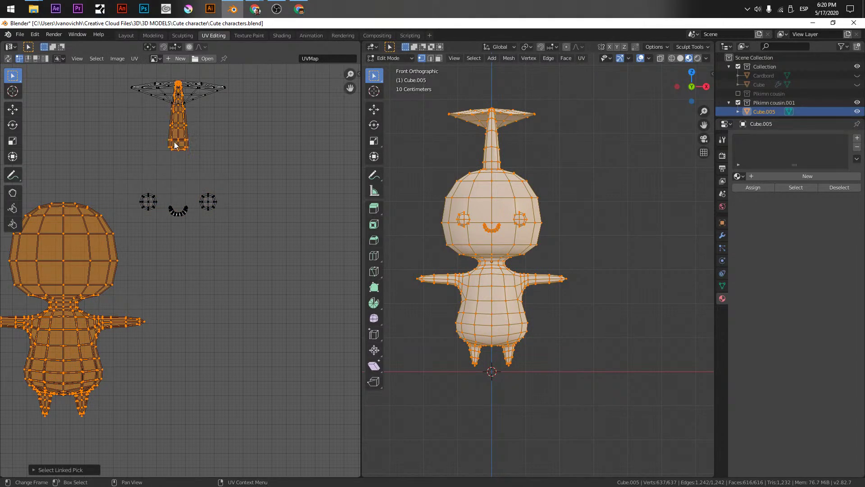
key("g")
left_click(159, 158)
middle_click_drag(165, 156, 254, 143)
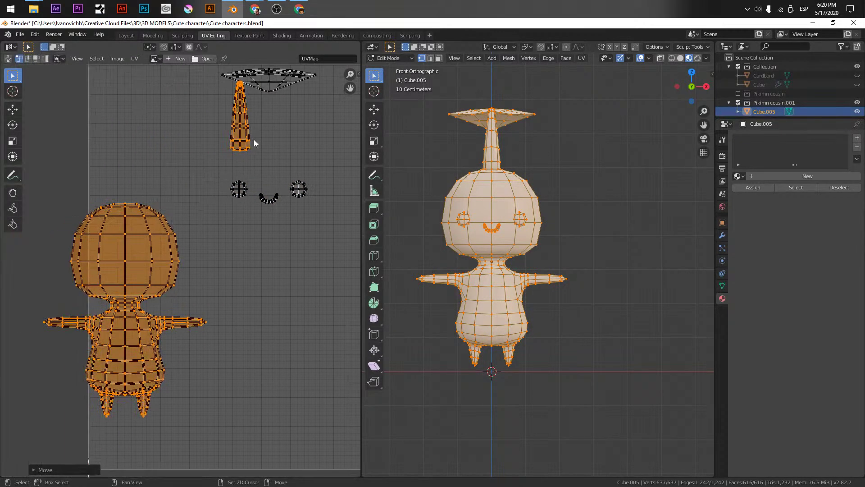
left_click(252, 141)
key("l")
key("g")
left_click(121, 190)
Shift the body and stem UV islands together to the right, and move the eye and mouth islands up towards the leaf
key("l")
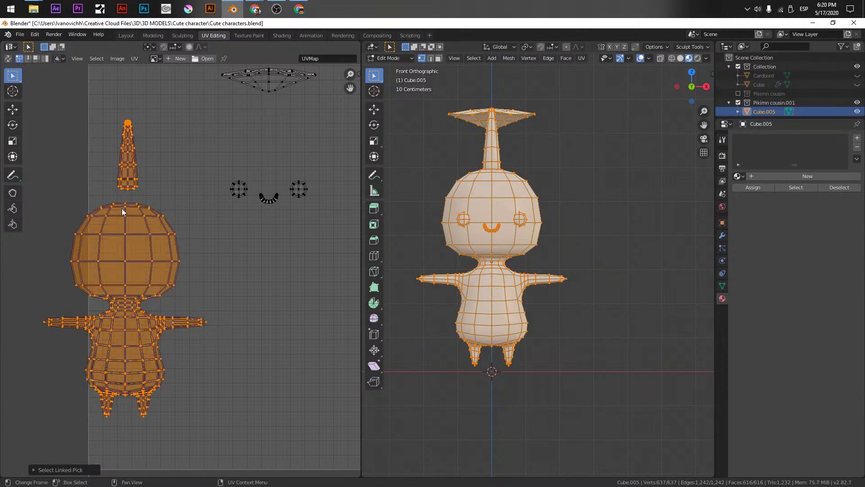
key("g")
left_click(183, 207)
middle_click_drag(214, 172, 203, 178)
left_click_drag(218, 170, 344, 229)
key("g")
left_click(299, 140)
Move the mouth's UV island up and right, away from the two eye islands
middle_click_drag(299, 139, 261, 159)
left_click_drag(216, 155, 251, 198)
key("g")
left_click(313, 154)
Stack the right eye's UV island on top of the left eye's island and align the two
left_click_drag(247, 146, 282, 185)
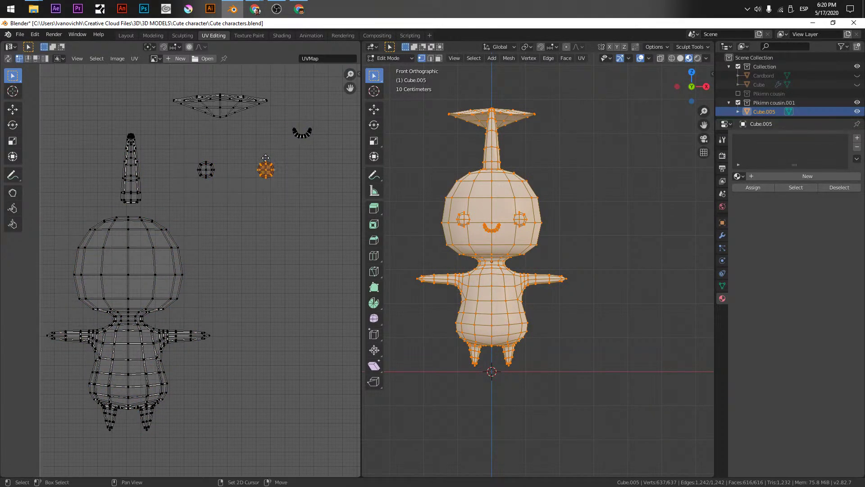
middle_click_drag(285, 169, 285, 201)
key("g")
left_click(228, 203)
scroll(229, 205, "up", 10)
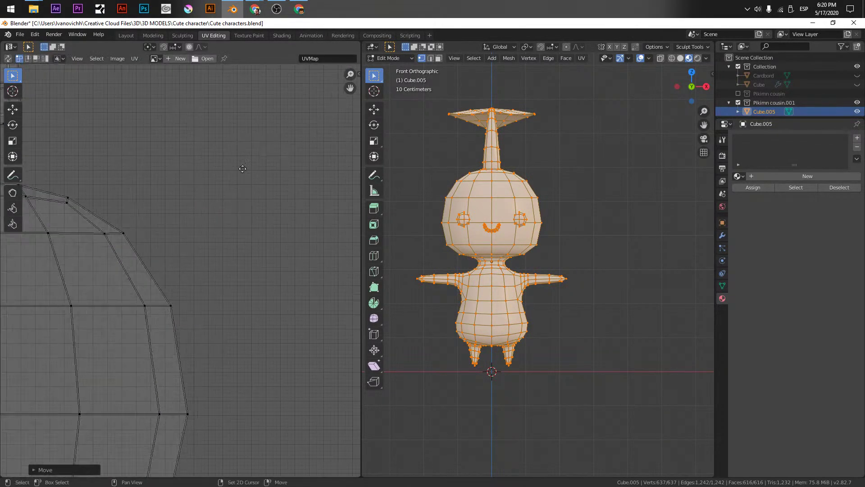
key("g")
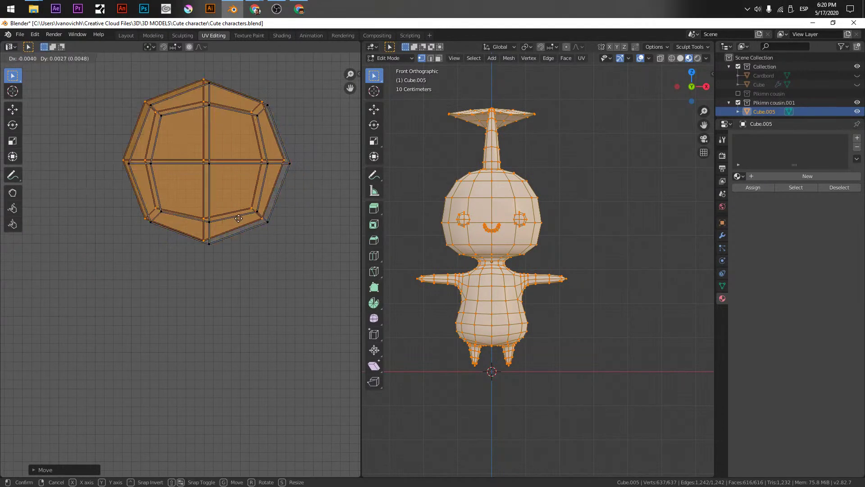
left_click(244, 223)
Select the whole leaf mesh in top view and unwrap it with Project From View
scroll(242, 176, "down", 5)
scroll(169, 151, "down", 6)
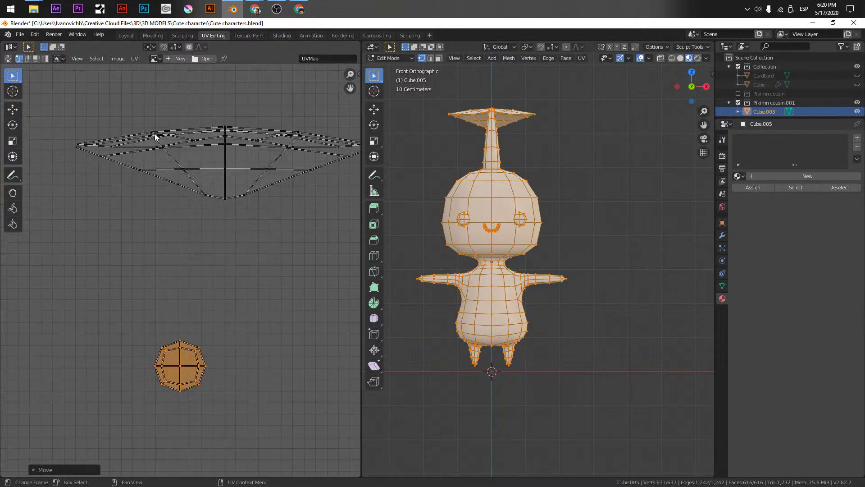
left_click(198, 198)
middle_click_drag(552, 127, 557, 287)
left_click(583, 326)
key("ctrl+l")
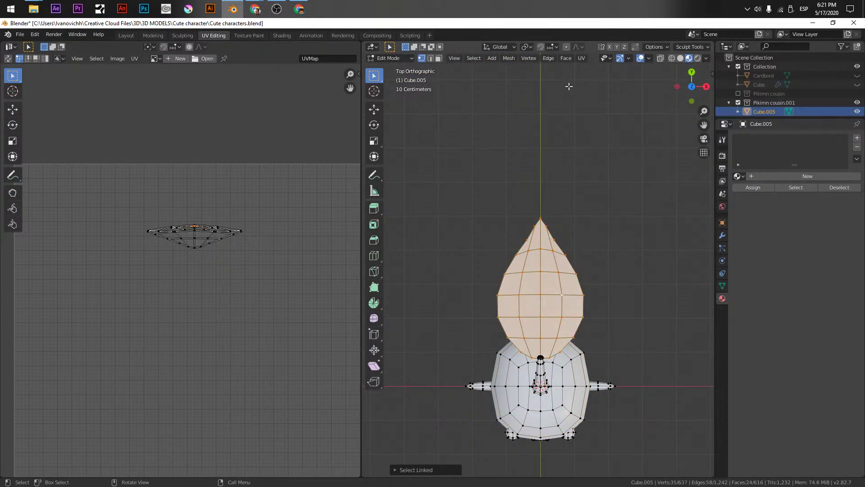
left_click(583, 58)
left_click(591, 150)
key("Home")
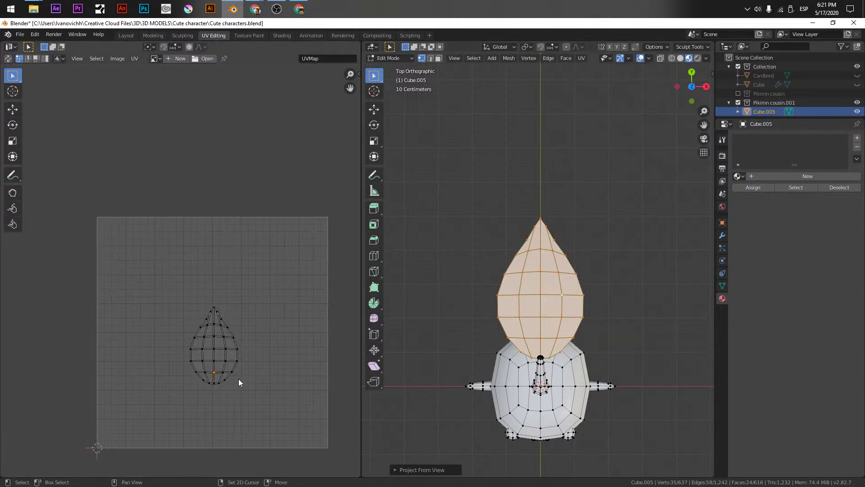
Move the leaf's UV island about 0.37 right and 0.28 down, into the lower right corner of the UV square
key("a")
scroll(214, 303, "up", 3)
scroll(214, 303, "down", 4)
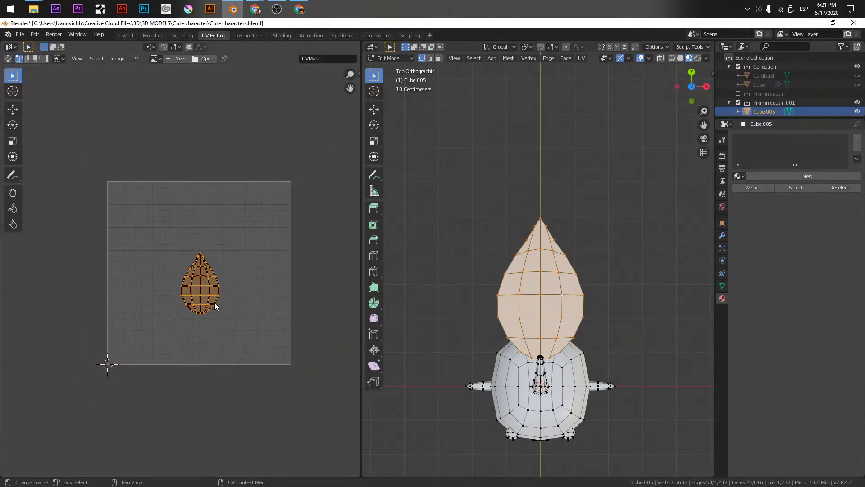
key("g")
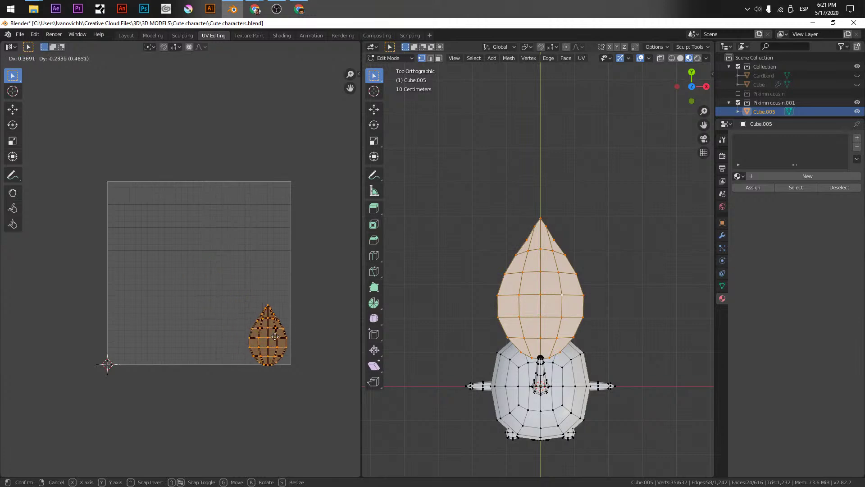
left_click(276, 333)
Select the edge loop running around the sides of the head and body and mark it as a seam
middle_click_drag(647, 305, 523, 245)
key("alt+a")
key("2")
middle_click_drag(450, 236, 511, 209)
left_click(486, 245, "alt")
right_click(511, 210)
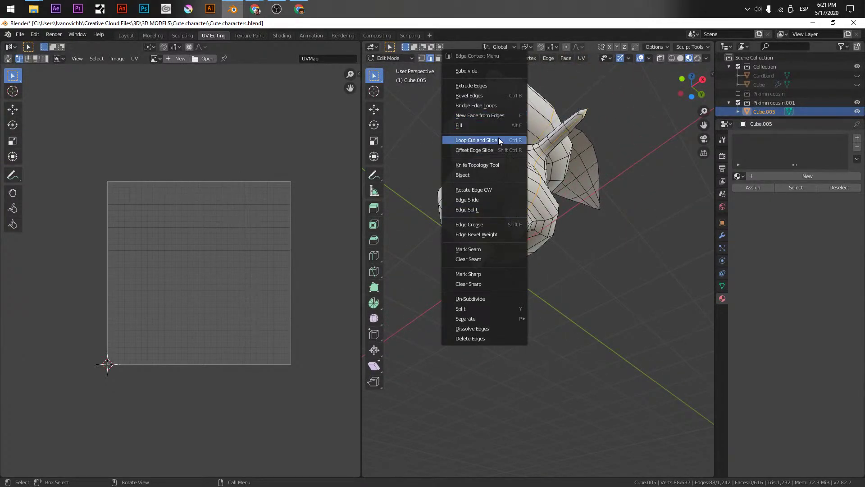
left_click(472, 249)
Select the entire body mesh and unwrap it along the marked seam
middle_click_drag(472, 249, 536, 245)
key("a")
right_click(202, 228)
left_click(202, 228)
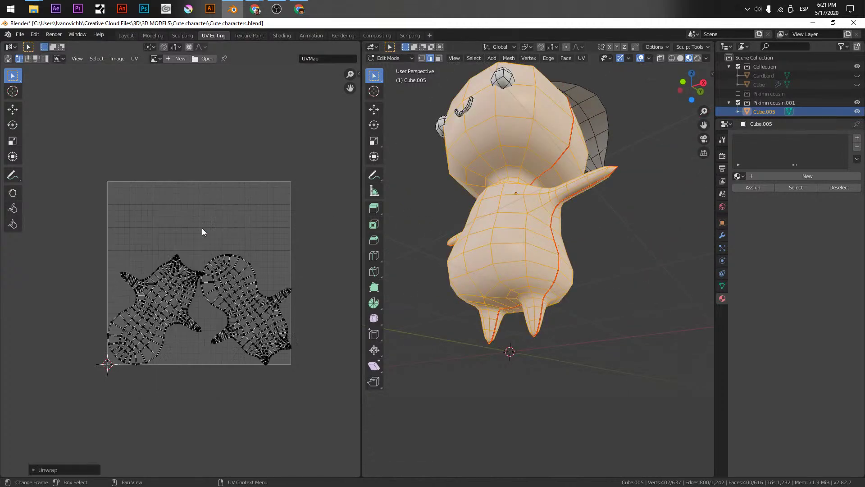
scroll(227, 288, "up", 3)
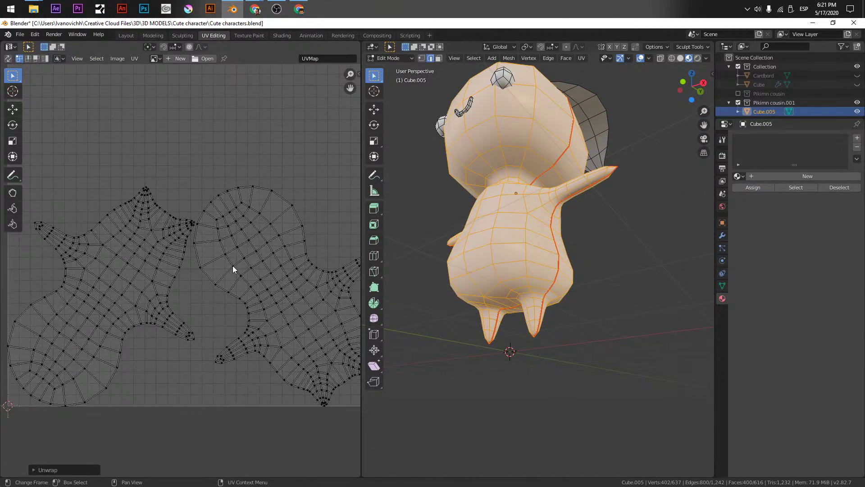
Rotate the first body UV island upright and place it in the lower left of the UV square
left_click(170, 266)
key("ctrl+l")
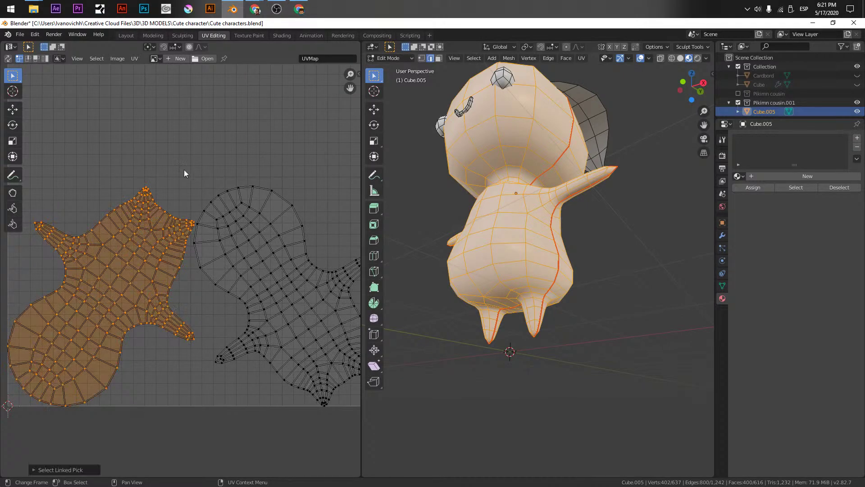
key("r")
left_click(118, 466)
key("g")
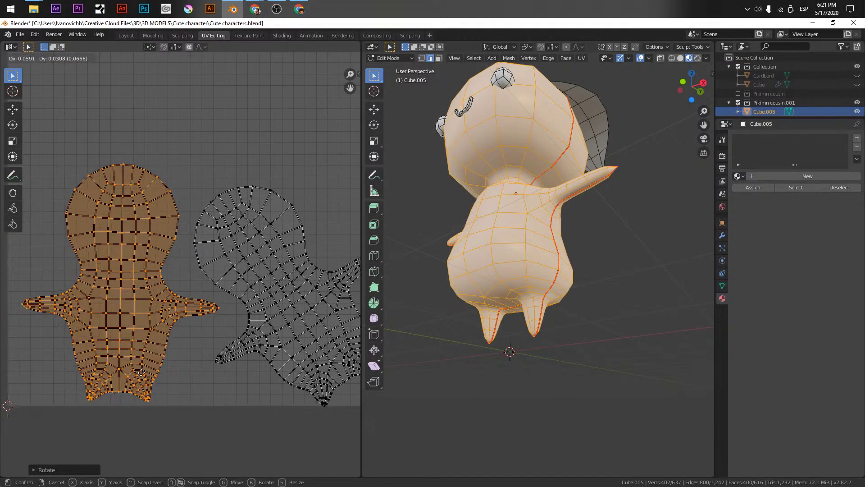
left_click(131, 374)
key("l")
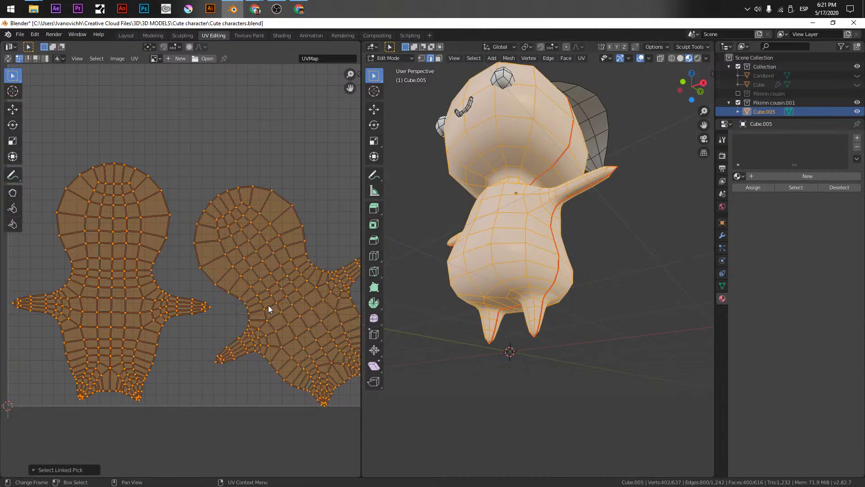
key("r")
left_click(306, 244)
key("ctrl+z")
key("alt+a")
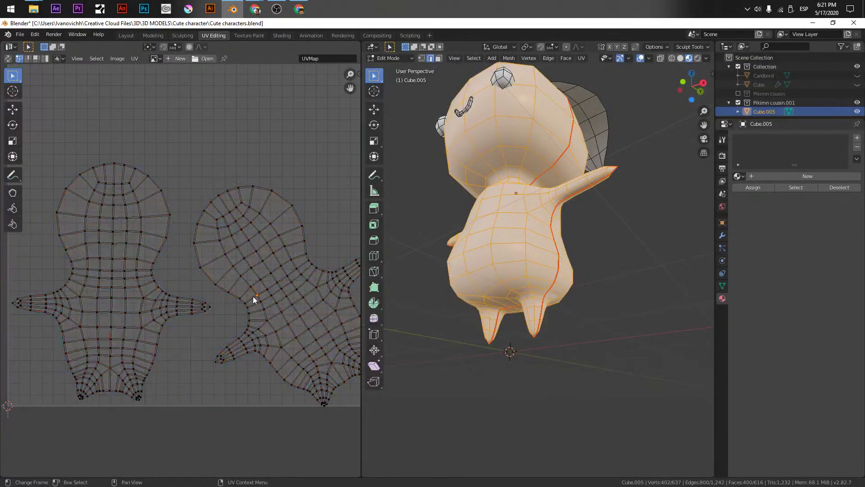
Rotate the second body UV island so the head points straight down and place it beside the first body island
key("l")
key("r")
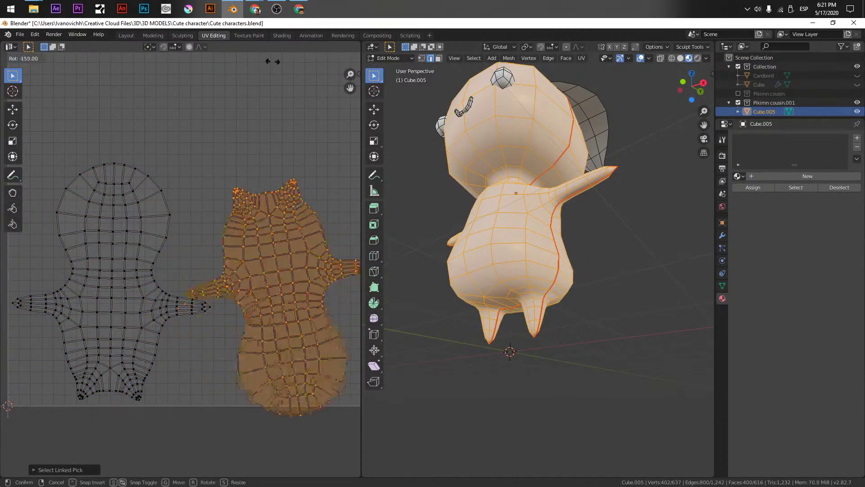
left_click(248, 61)
key("g")
left_click(192, 134)
key("r")
left_click(265, 145)
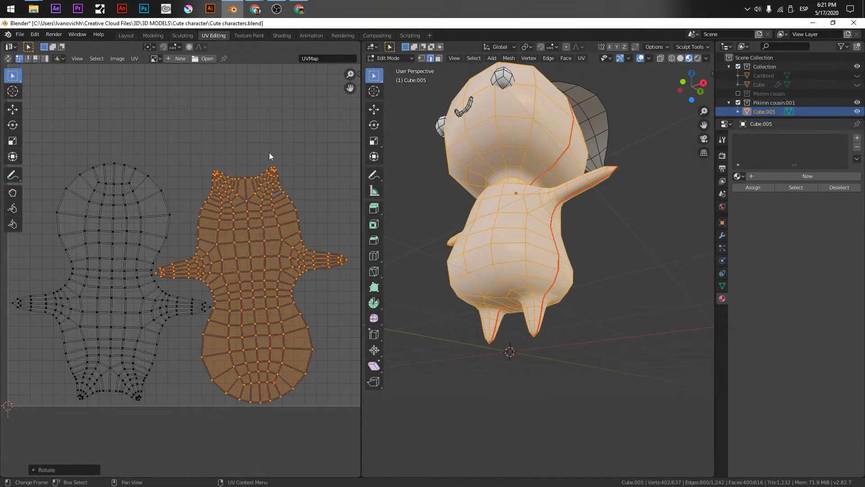
Turn on UV sync selection with face select mode and select the linked faces of one body half
left_click(499, 193)
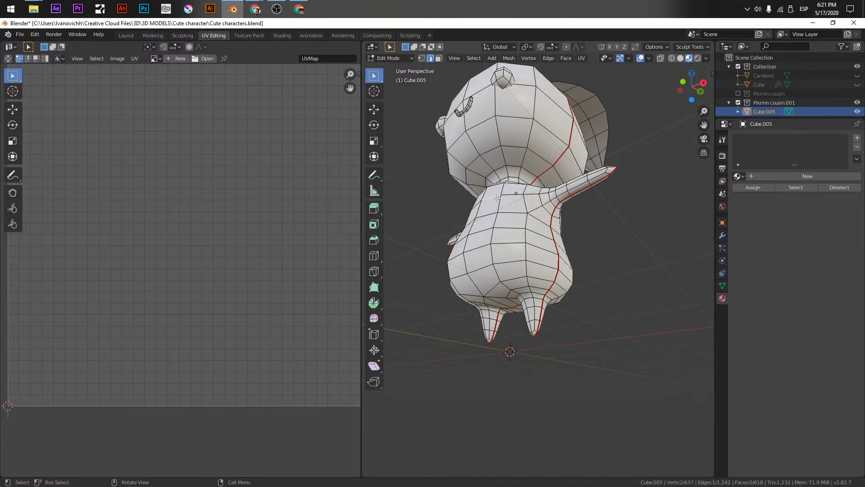
left_click(8, 58)
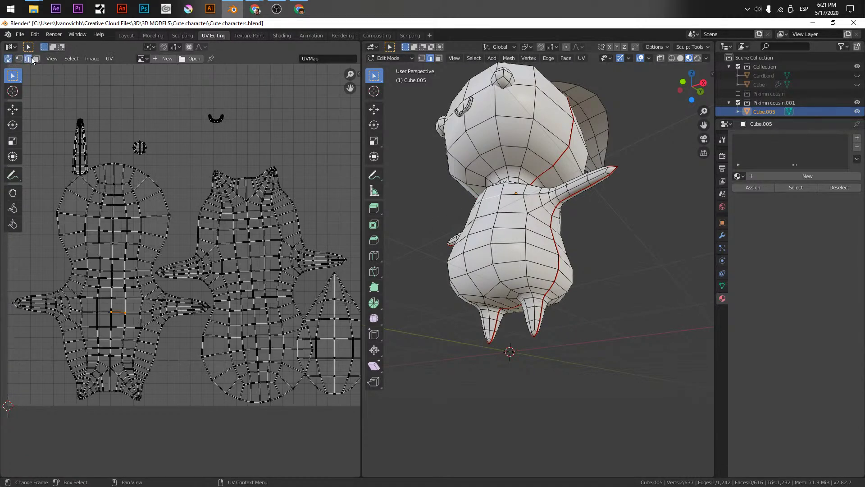
left_click(36, 59)
left_click(475, 177)
key("l")
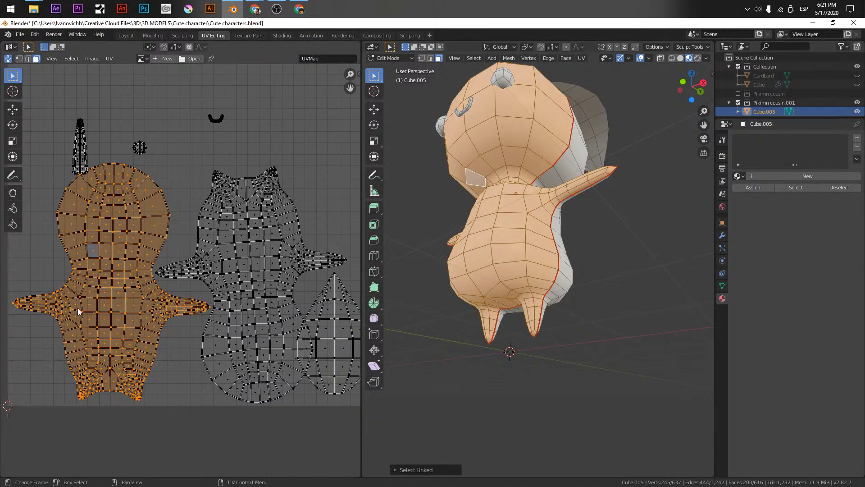
key("l")
left_click(323, 307)
middle_click_drag(324, 307, 265, 337)
key("g")
left_click(282, 367)
key("ctrl+z")
key("l")
key("ctrl+z")
Select the leaf's whole UV island and move it up, clear of the upside-down body island
left_click(282, 367)
key("l")
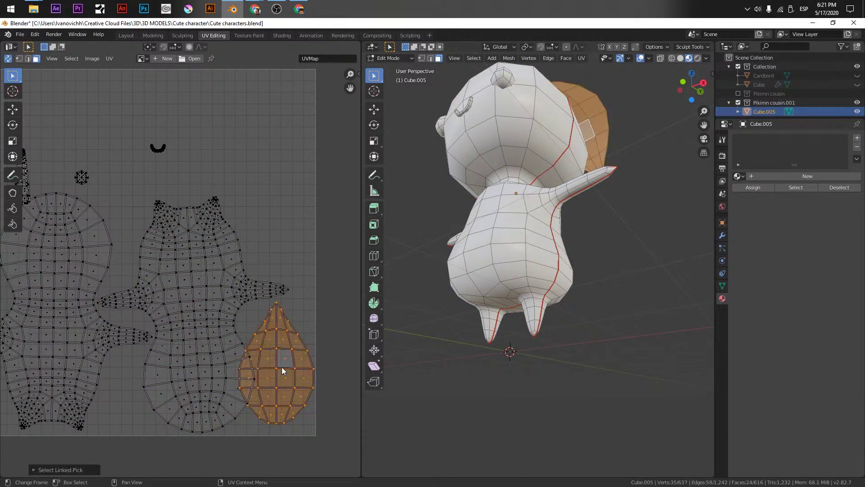
key("g")
left_click(280, 213)
Move the smile's UV island just above the upside-down body's feet and scale it up about 2.3 times
middle_click_drag(120, 169, 181, 201, "shift")
key("l")
middle_click_drag(251, 209, 209, 178)
key("g")
left_click(228, 190)
key("s")
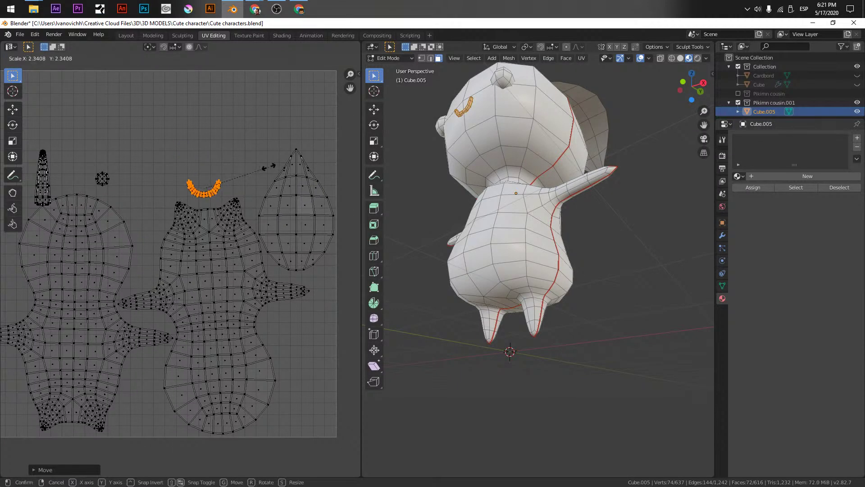
left_click(122, 156)
Move the round eye UV island to just above the smile island and enlarge it
left_click_drag(88, 150, 130, 193)
key("g")
left_click(238, 180)
key("s")
left_click(283, 176)
key("g")
left_click(281, 172)
Select the stem's UV island, move it into the free space between the first body and the eye, and enlarge it
middle_click_drag(61, 148, 82, 158)
left_click(59, 187)
key("l")
middle_click_drag(501, 122, 522, 232)
key("g")
left_click(207, 176)
key("s")
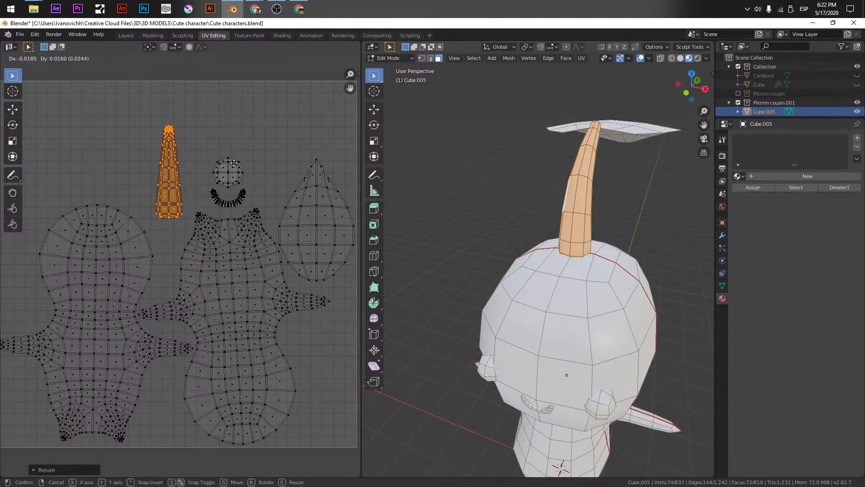
left_click(212, 117)
Select the lengthwise edge loop on the sides of the stem in X-ray view and mark it as a seam
middle_click_drag(613, 180, 567, 204)
key("2")
left_click(507, 244)
left_click(505, 245, "alt")
middle_click_drag(505, 245, 455, 226)
scroll(464, 227, "up", 4)
scroll(466, 227, "down", 4)
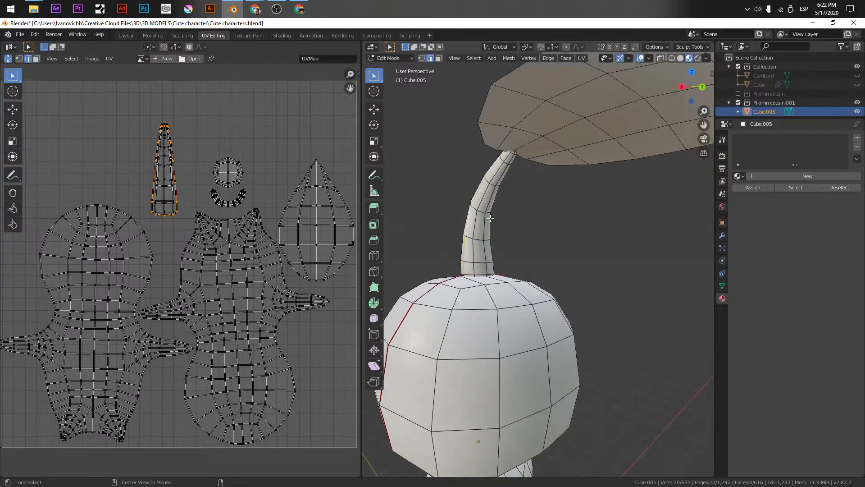
key("alt+z")
middle_click_drag(507, 160, 510, 231)
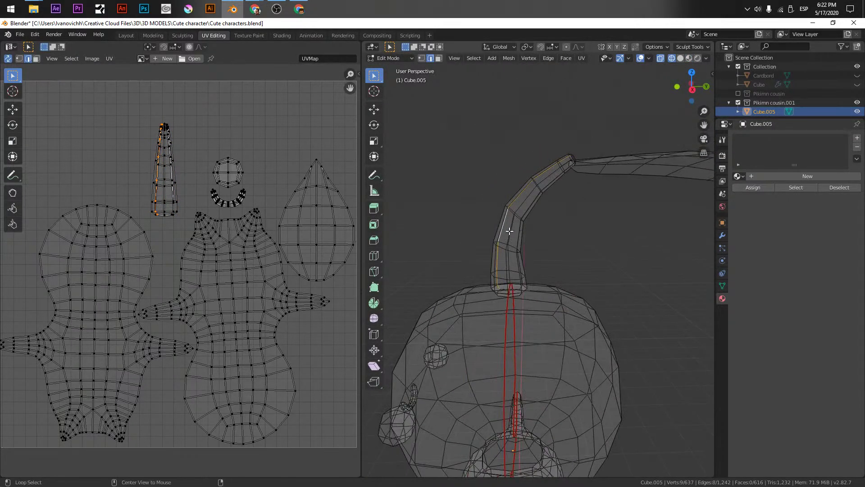
right_click(510, 230)
left_click(510, 231)
Select the entire stem mesh and unwrap it along its seam
key("a")
left_click(523, 225)
key("l")
key("u")
left_click(251, 222)
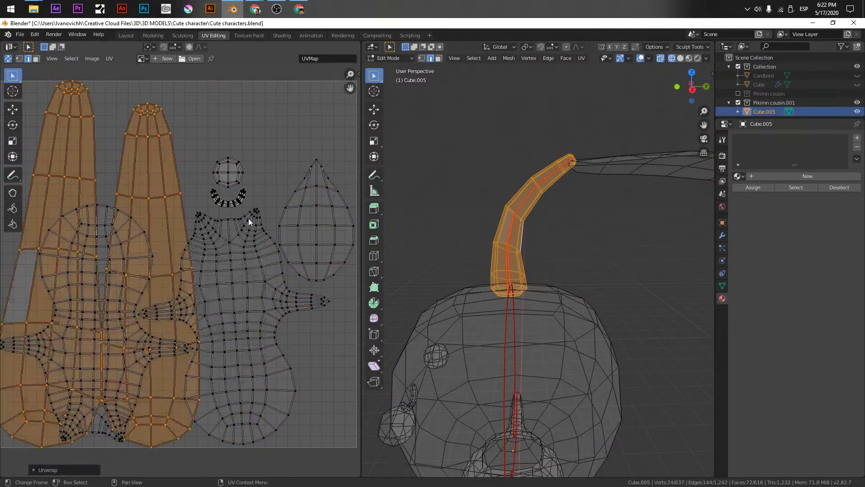
Scale down the two stem UV islands and move them into the free space above the body islands
scroll(251, 203, "down", 3)
key("s")
left_click(157, 246)
key("g")
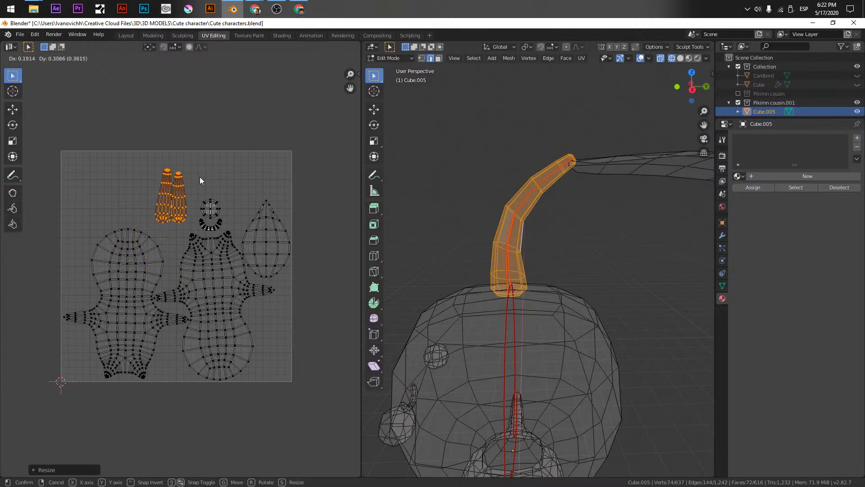
left_click(201, 171)
Turn off UV sync selection, select the whole mesh, and pick the stem UV island nearest the eye
scroll(181, 157, "up", 4)
middle_click_drag(183, 118, 210, 244)
left_click(210, 244)
key("l")
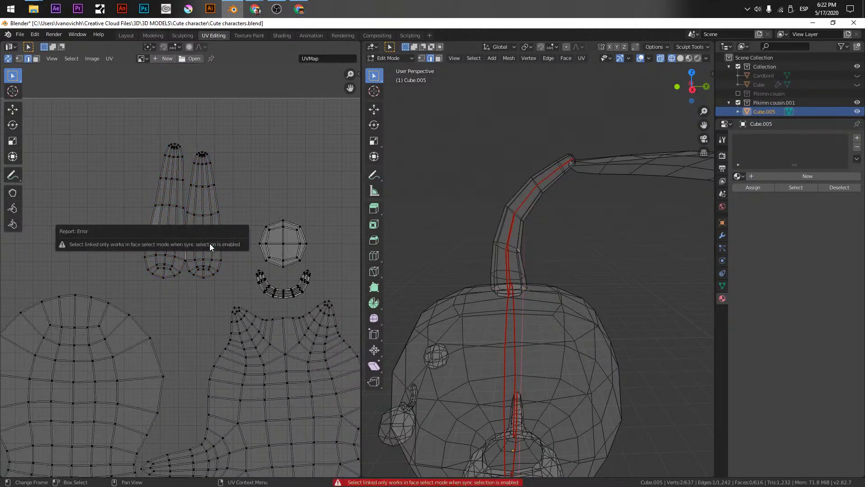
left_click(8, 59)
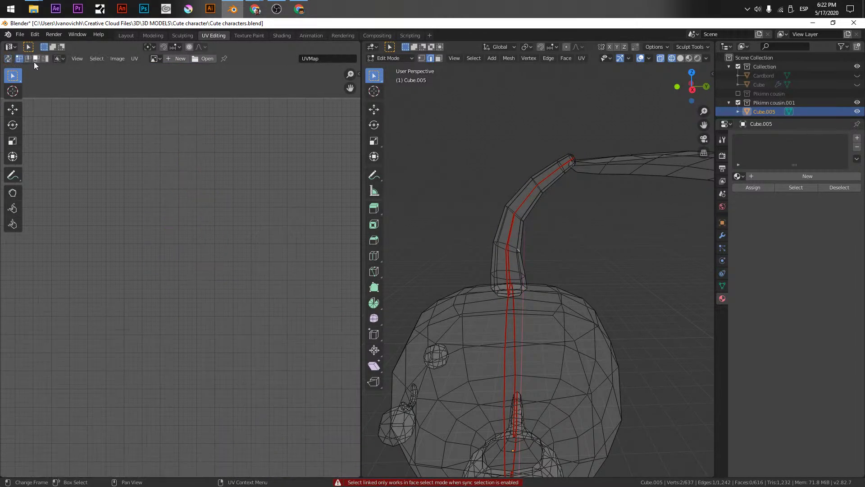
key("a")
key("l")
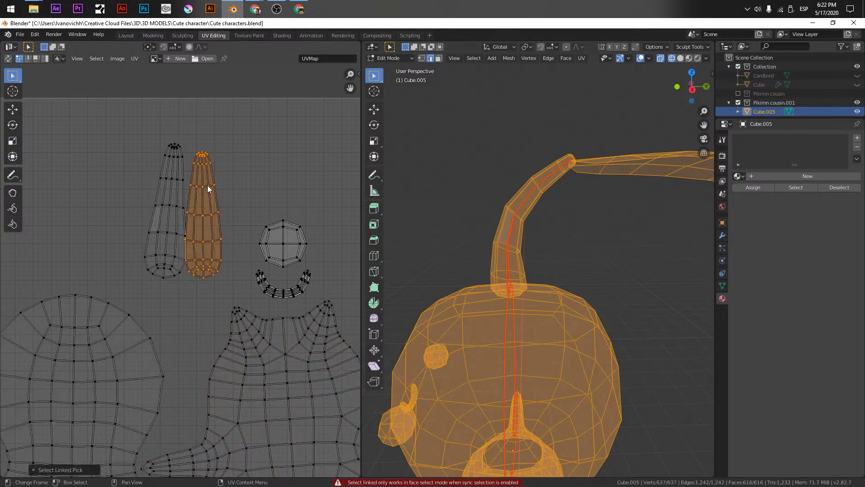
Rotate the selected stem island about 180° and move it close beside the other stem island
key("r")
left_click(183, 332)
key("g")
left_click(190, 314)
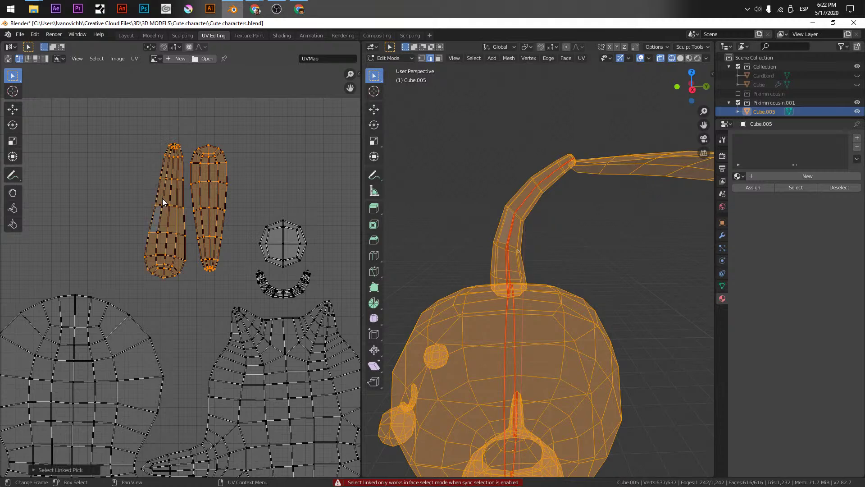
Enlarge both stem islands about 1.4 times, turn them horizontal, and move them above the first body's head
key("s")
left_click(155, 188)
key("ctrl+z")
key("r")
left_click(274, 286, "ctrl")
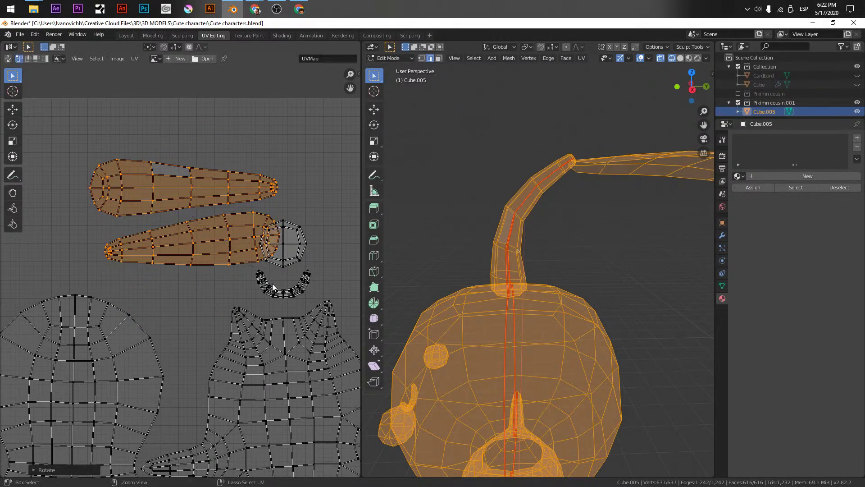
key("g")
left_click(162, 282)
scroll(164, 277, "down", 4)
middle_click_drag(157, 274, 197, 235)
scroll(199, 237, "up", 1)
middle_click_drag(216, 270, 171, 254)
scroll(194, 270, "right", 1, "ctrl")
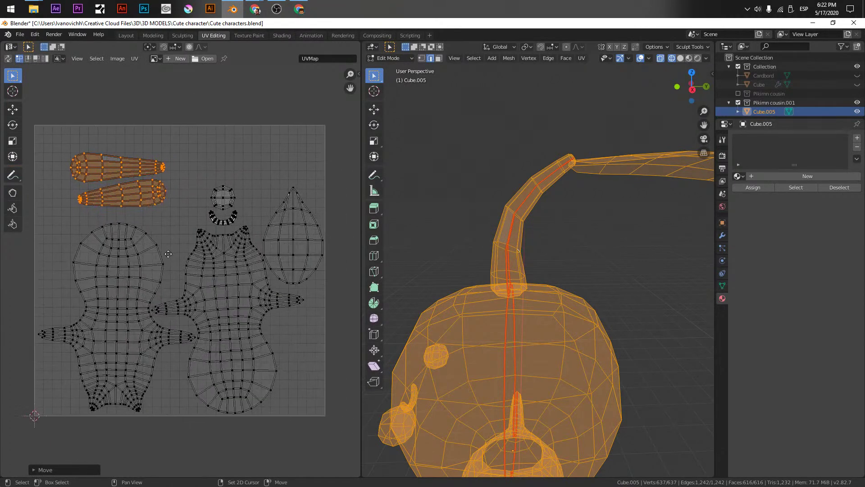
Deselect the UV islands, return to Object Mode, and save the file
left_click(222, 291)
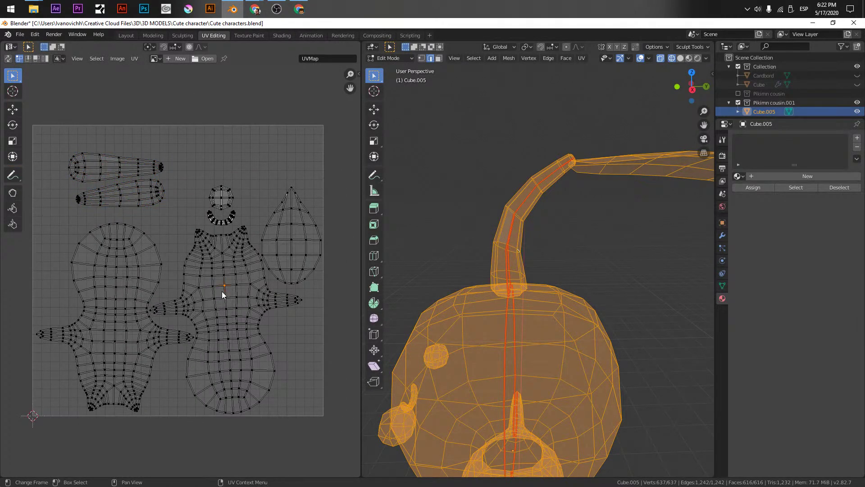
key("alt+a")
middle_click_drag(397, 313, 511, 247)
key("Tab")
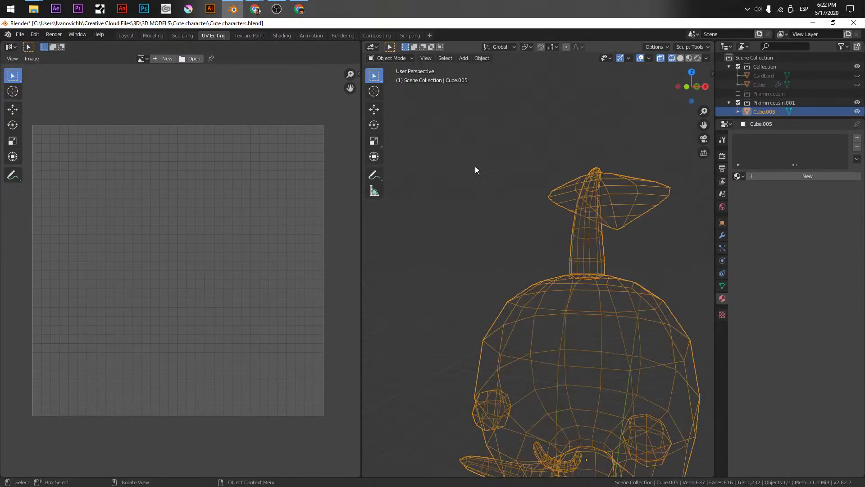
key("ctrl+s")
Show the whole character from the front in Object Mode with wireframe shading turned off
key("KP_Decimal")
key("Tab")
left_click(551, 280)
left_click(391, 58)
left_click(391, 68)
middle_click_drag(565, 285, 589, 288)
key("Up")
key("KP_1")
left_click(567, 299)
key("shift+z")
left_click(542, 256)
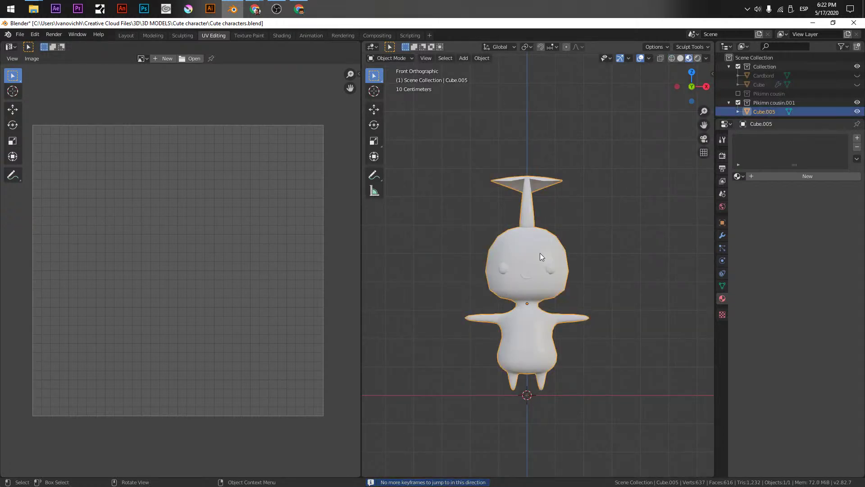
Add a new material named "Cute guy1" to the character and save the file
left_click(776, 176)
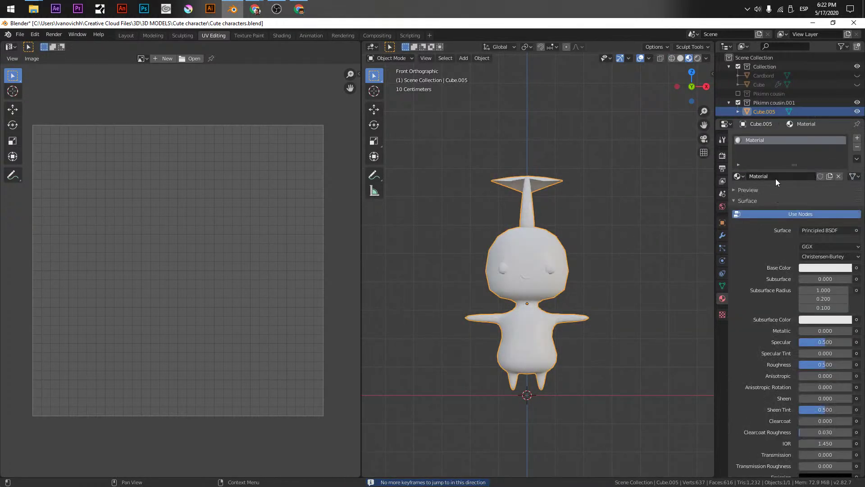
left_click(770, 175)
type("Cute guy1")
key("Return")
key("ctrl+s")
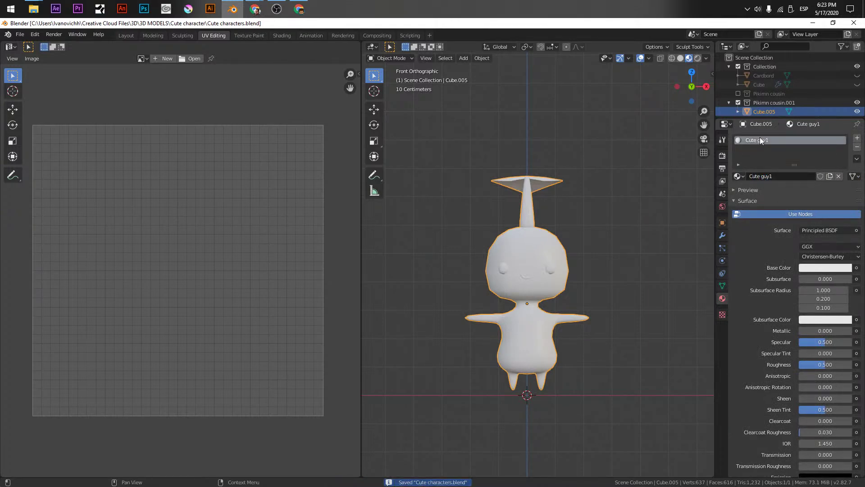
Create a blank image named "Cuteguy1" at 2048 × 2048 px in the UV editor
middle_click_drag(515, 258, 481, 253, "shift")
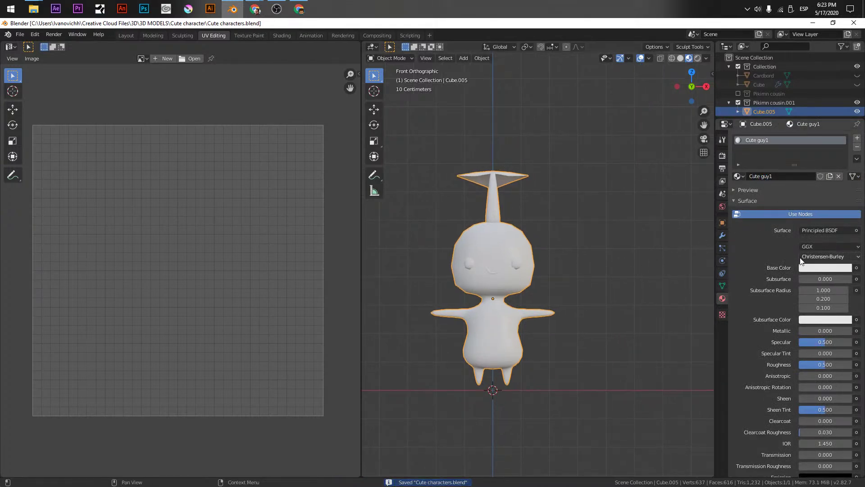
left_click(157, 61)
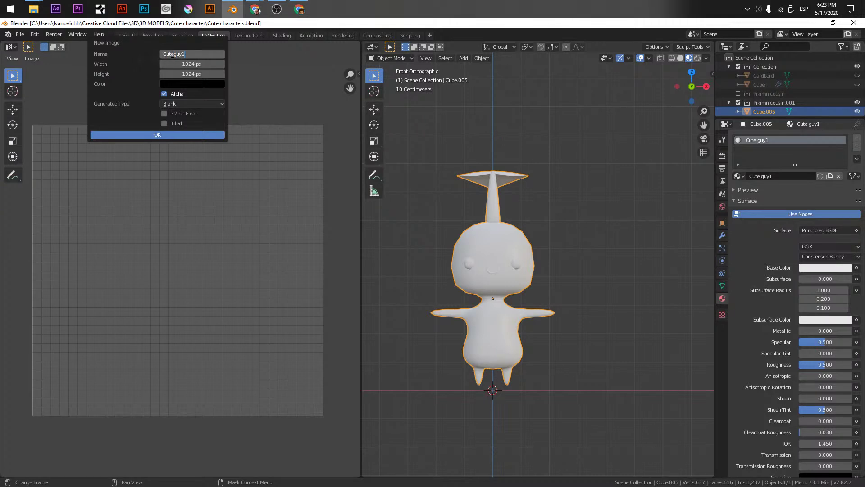
left_click(194, 63)
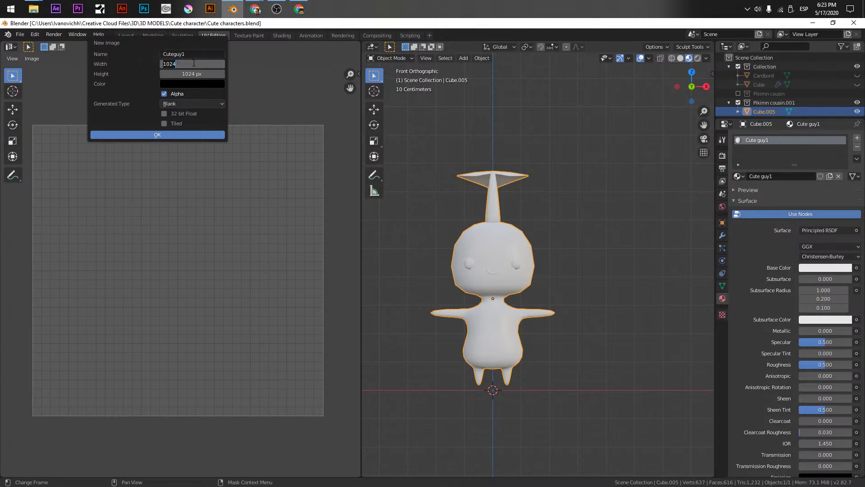
type("2048")
key("Tab")
type("2048")
key("Tab")
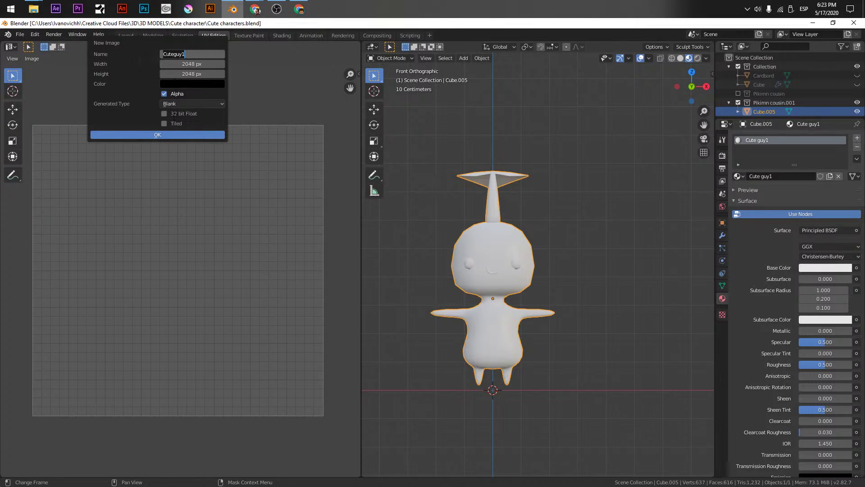
left_click(158, 134)
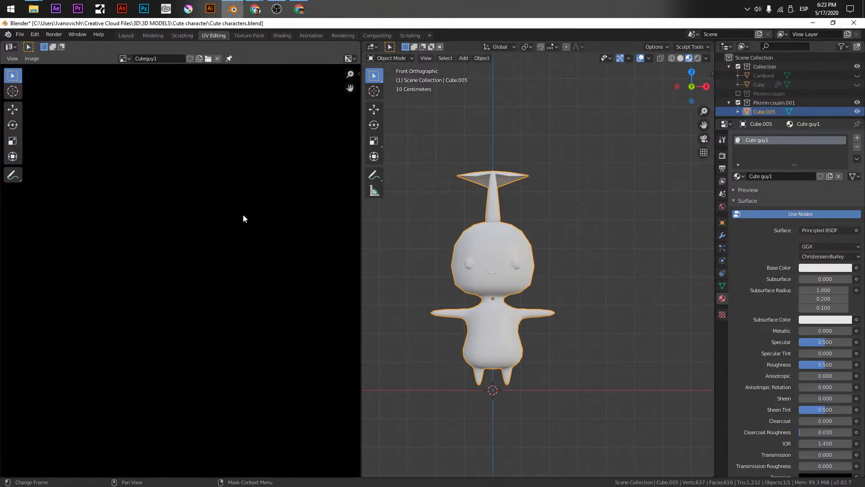
Enter Edit Mode and view the character's UV layout over the Cuteguy1 image
key("Tab")
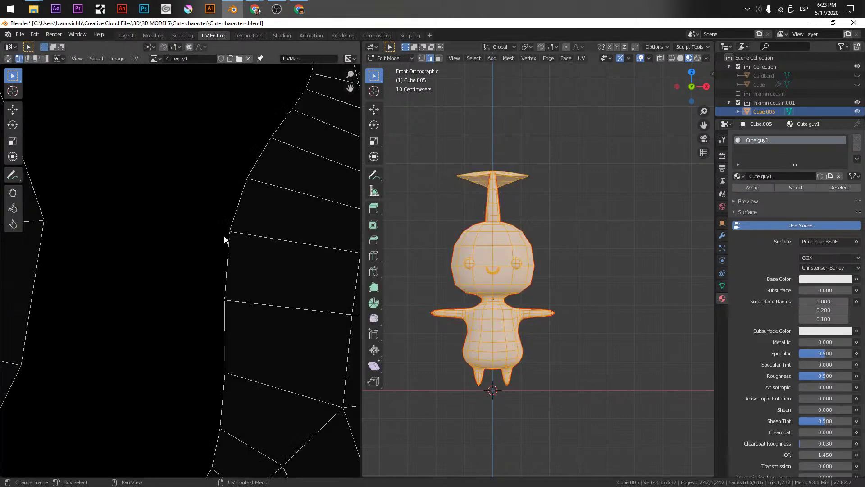
scroll(223, 237, "down", 8)
scroll(222, 235, "up", 2)
middle_click_drag(493, 307, 446, 154)
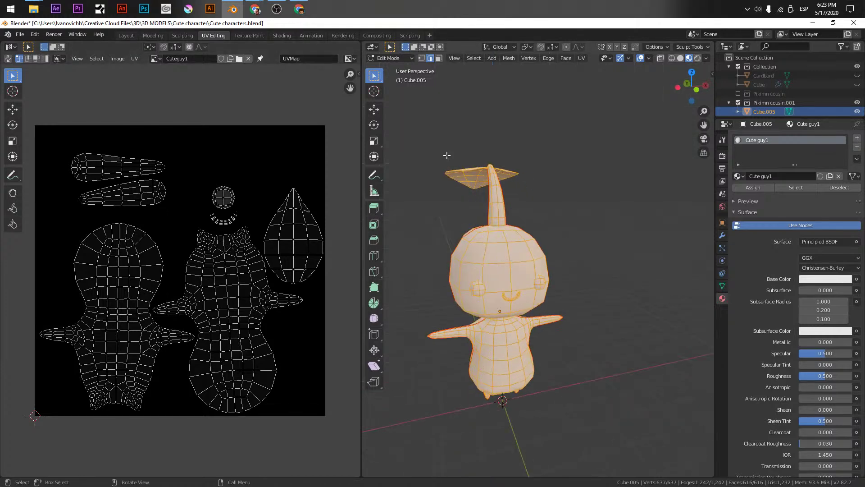
Switch to the Texture Paint workspace and select a single edge on the character's head in Edit Mode
left_click(239, 35)
middle_click_drag(501, 158, 581, 154)
scroll(553, 228, "up", 3)
scroll(554, 232, "up", 1)
mouse_move(554, 232)
middle_mouse_down()
mouse_move(549, 251)
mouse_move(561, 234)
middle_mouse_up()
middle_click_drag(561, 235, 559, 268, "shift")
key("Tab")
left_click(488, 211)
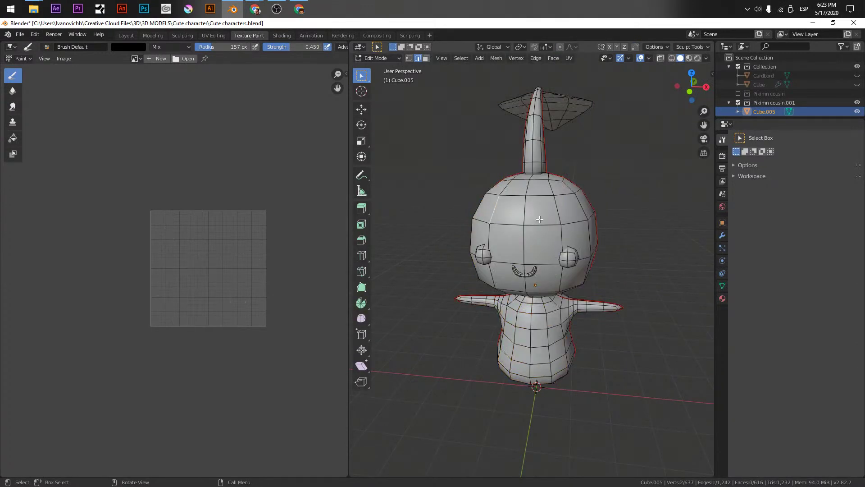
Select the linked head, body and stem geometry and enable face selection masking in Texture Paint mode
key("ctrl+l")
middle_click_drag(549, 145, 524, 121)
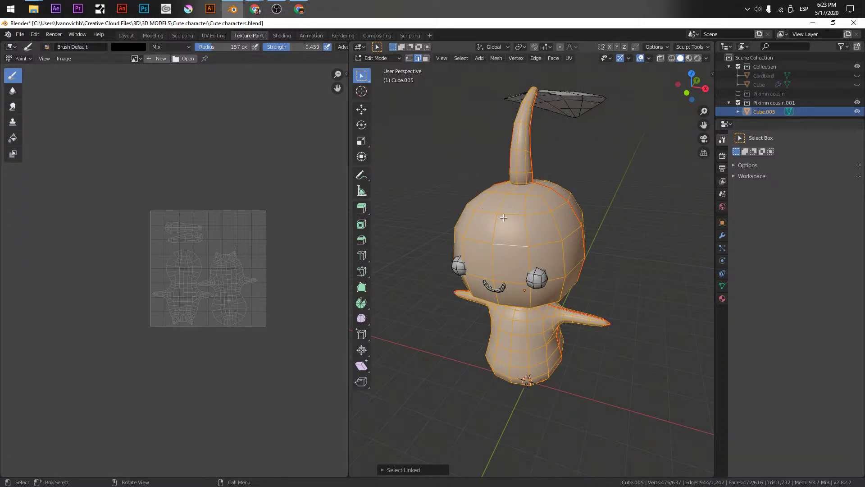
key("Tab")
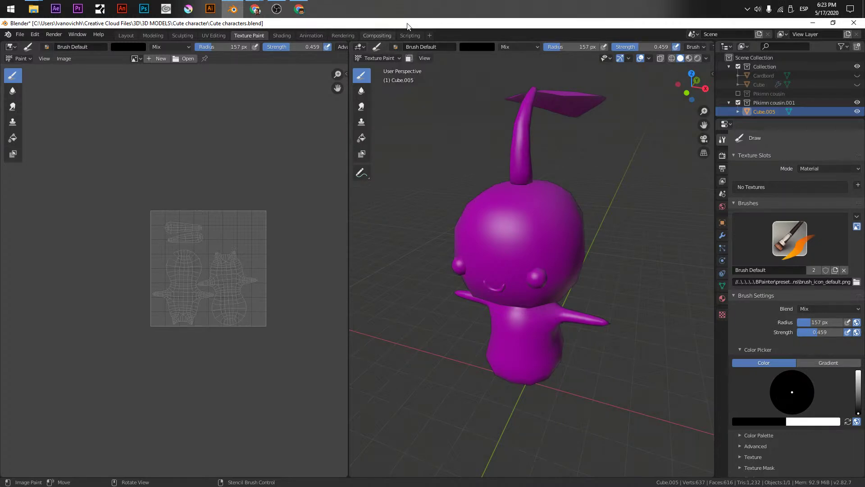
left_click(409, 59)
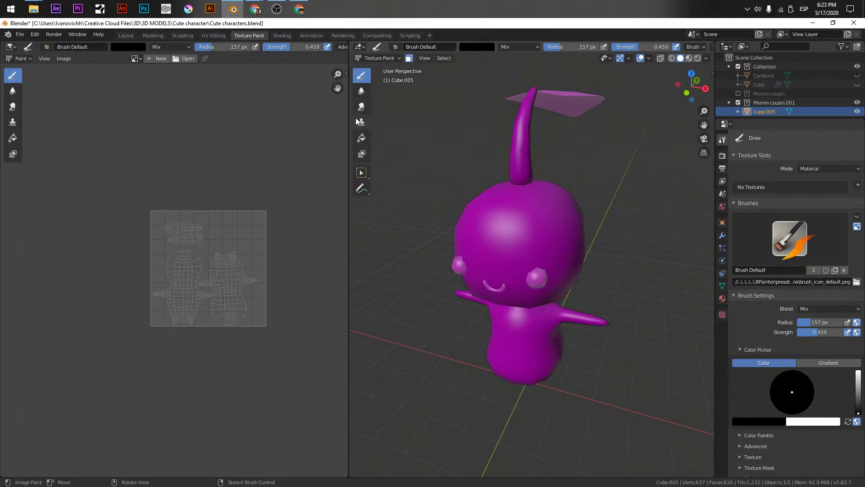
Choose the Fill tool with a solid muted purple color for painting the character
left_click(362, 138)
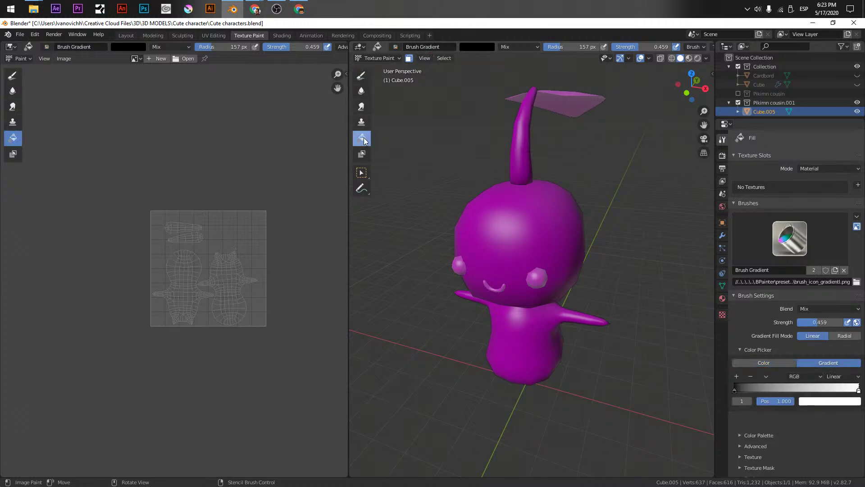
left_click(764, 363)
left_click(767, 412)
left_click_drag(756, 332, 752, 328)
mouse_move(779, 345)
left_mouse_down()
mouse_move(779, 318)
mouse_move(744, 320)
left_mouse_up()
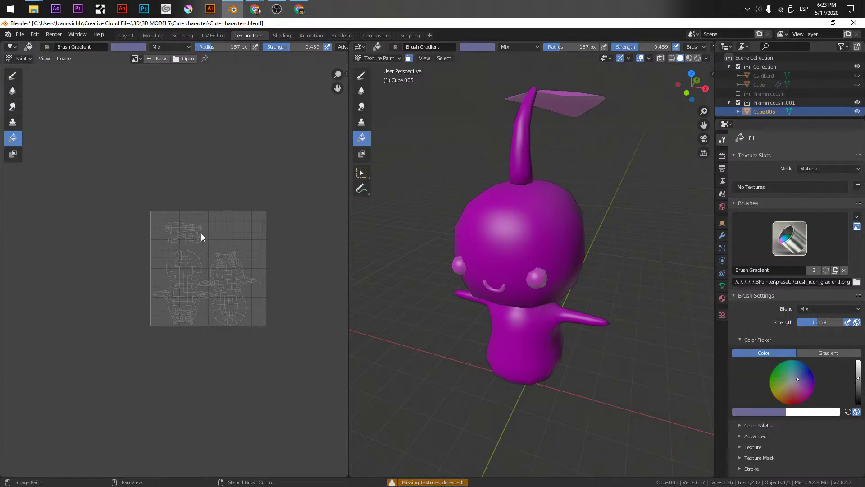
key("Tab")
key("Tab")
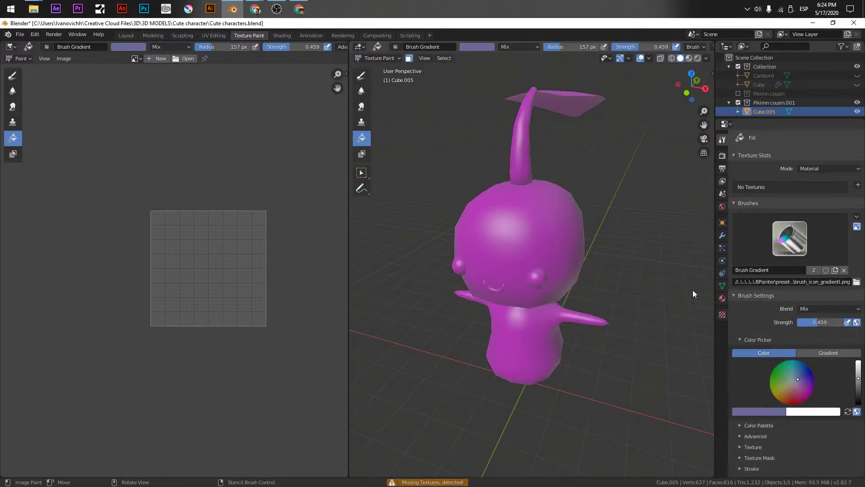
Connect an Image Texture using the Cuteguy1 image to the Base Color of the Cute guy1 material
left_click(723, 298)
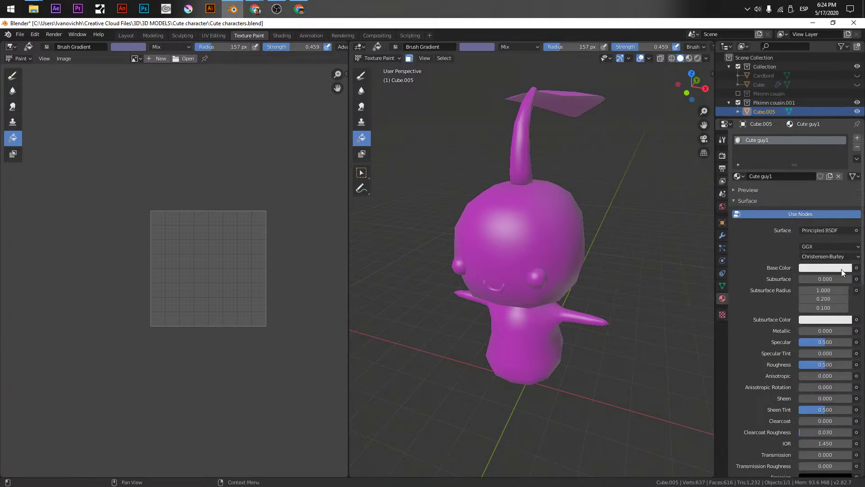
left_click(856, 267)
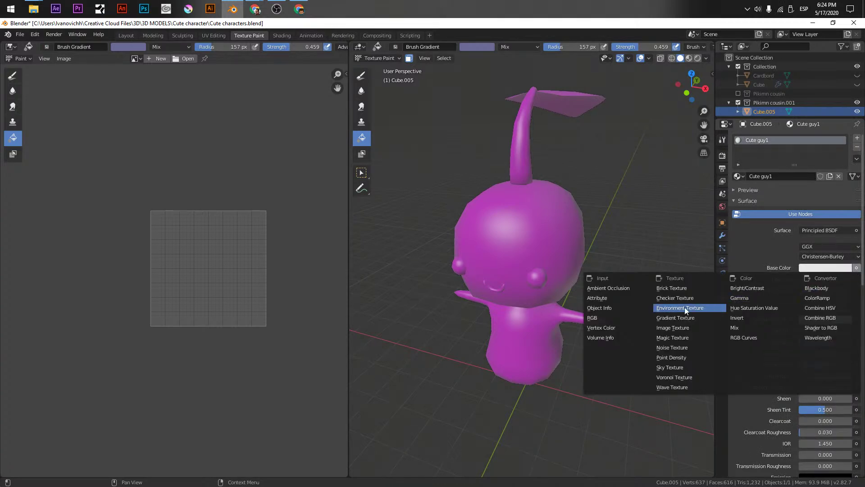
left_click(675, 328)
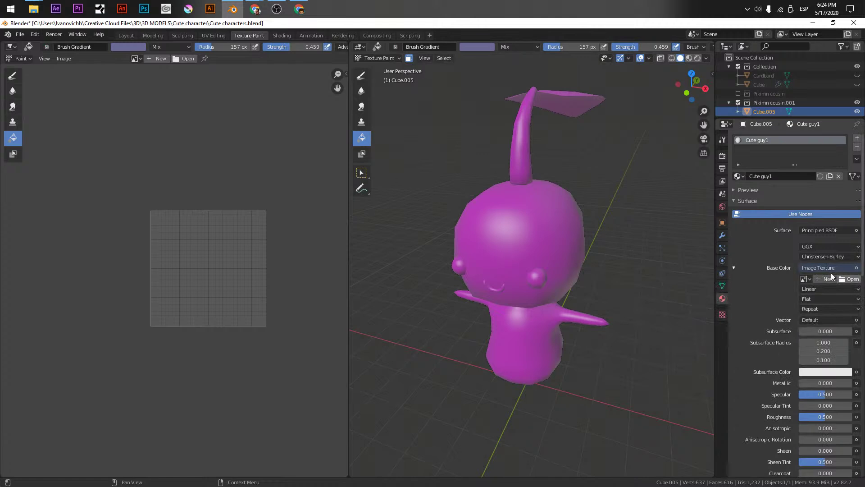
left_click(805, 279)
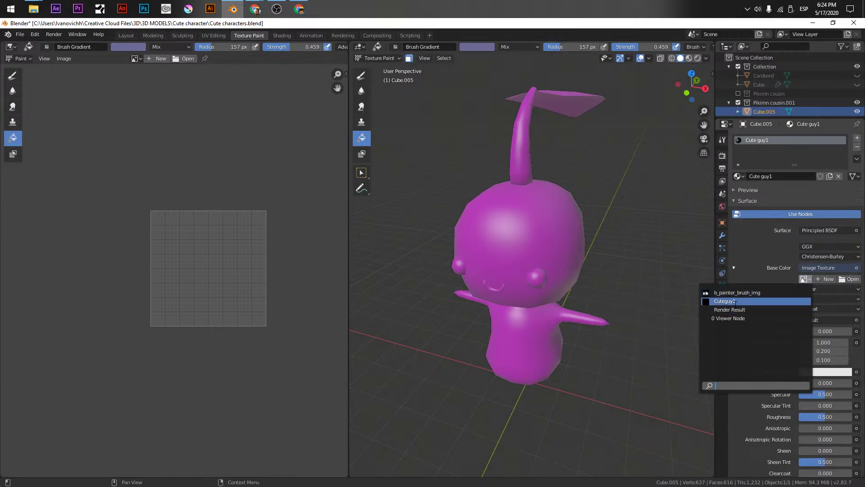
left_click(735, 302)
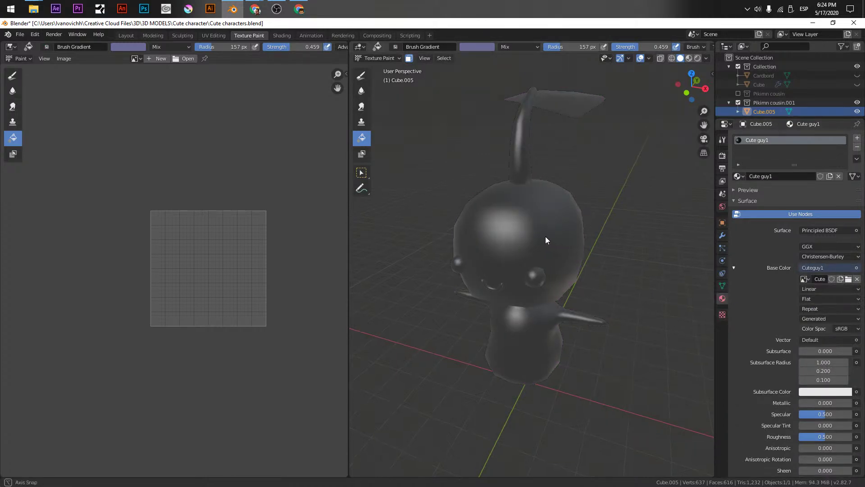
Select the whole character mesh in Edit Mode and display the Cuteguy1 image in the image editor
key("Tab")
key("a")
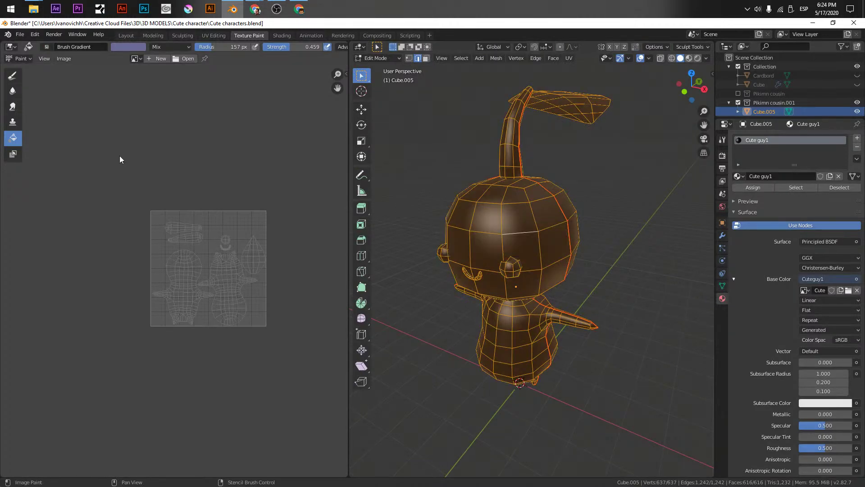
left_click(135, 58)
left_click(146, 82)
key("Home")
Select the linked body, head and stem, then fill them with the muted purple in Texture Paint mode
left_click(521, 236)
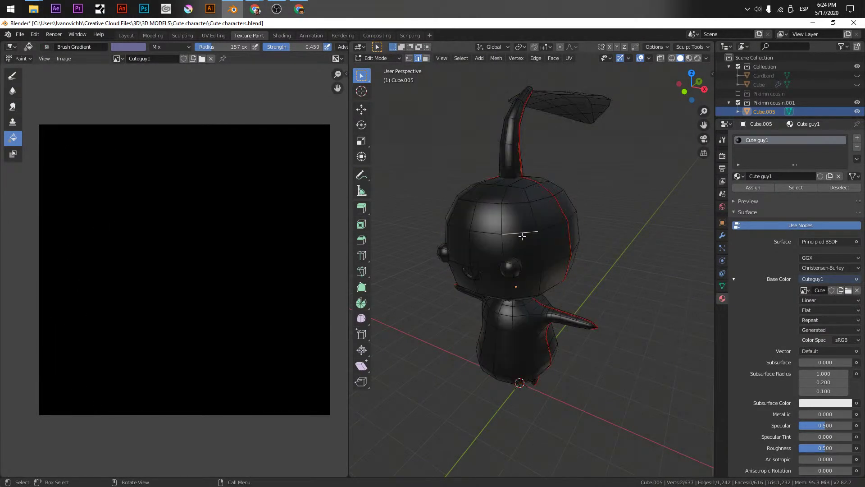
key("l")
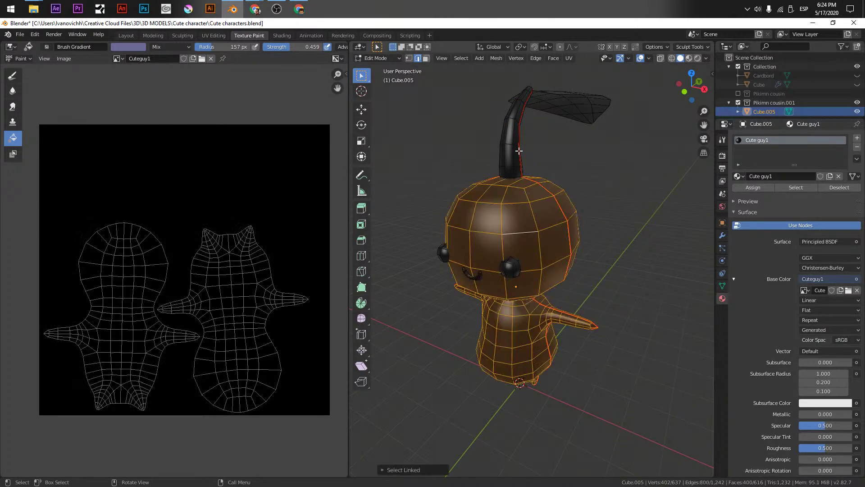
key("l")
left_click(378, 58)
left_click(382, 117)
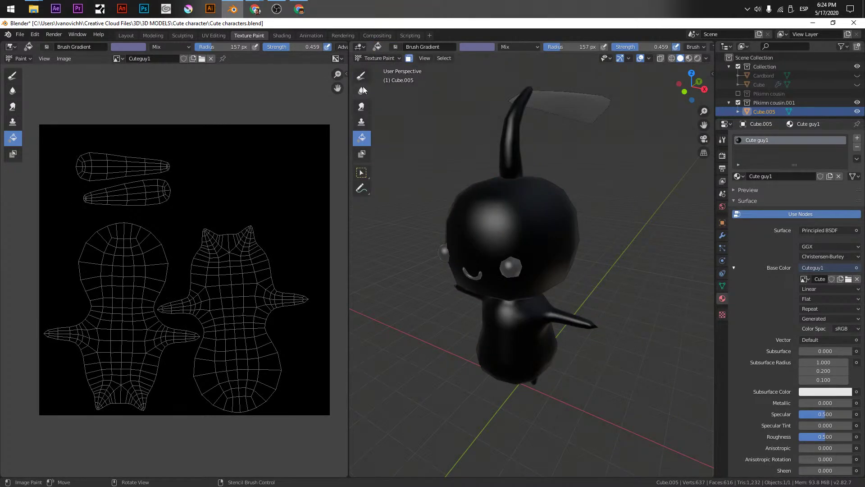
left_click(525, 218)
middle_click_drag(525, 219, 556, 265)
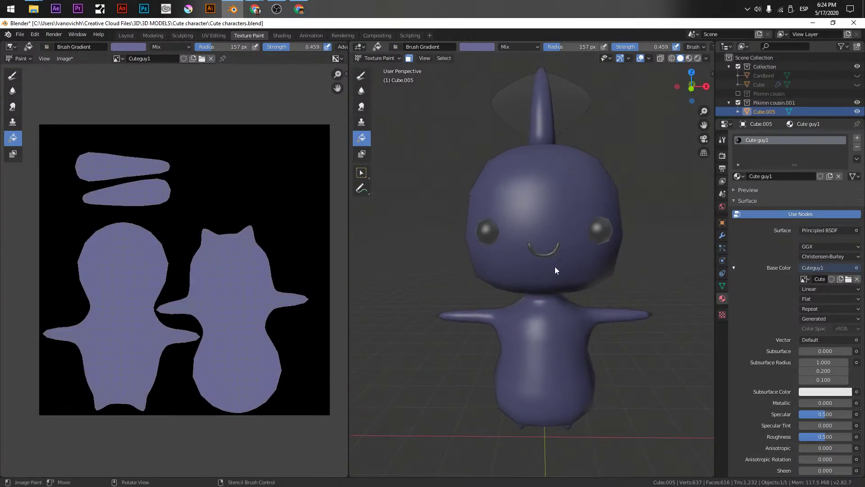
Select only the linked leaf geometry and turn on face selection masking in Texture Paint mode
scroll(543, 238, "down", 3)
scroll(540, 250, "up", 6)
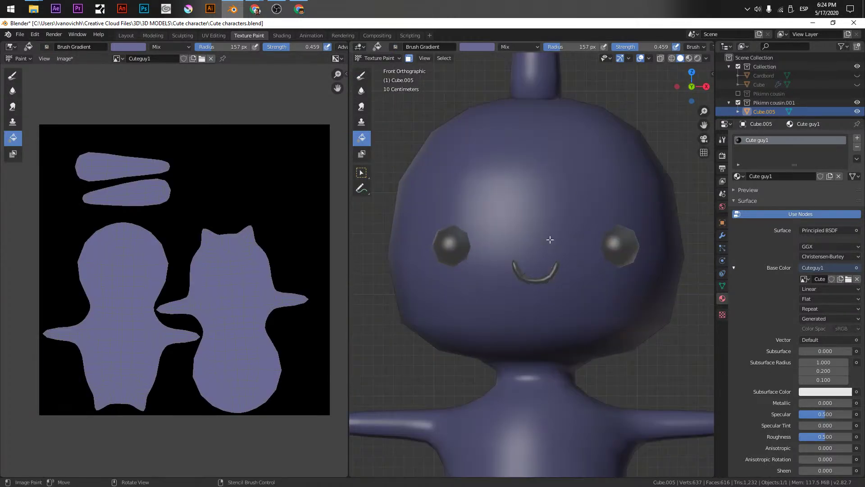
key("Tab")
scroll(550, 240, "down", 3)
middle_click_drag(546, 138, 536, 272, "shift")
left_click(567, 230)
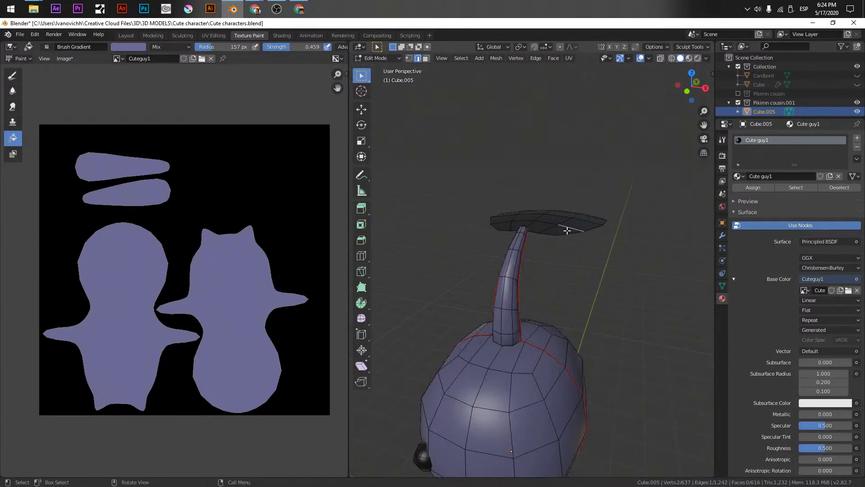
key("l")
left_click(568, 230)
key("l")
key("Tab")
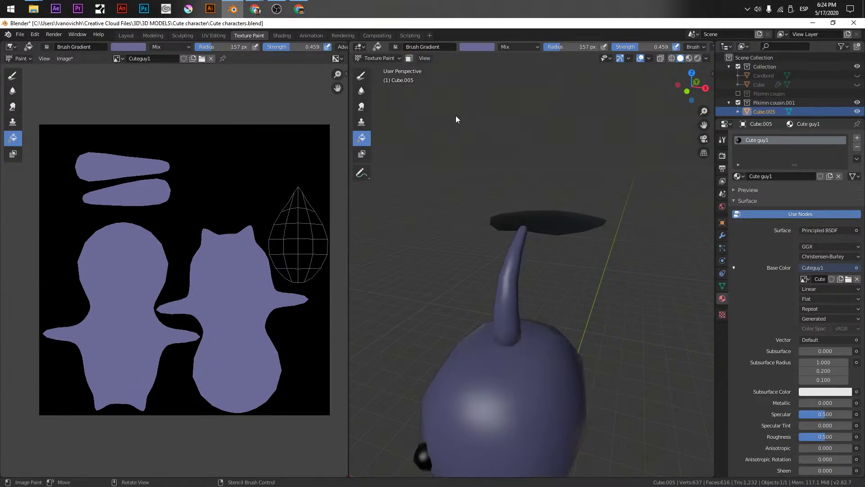
left_click(409, 58)
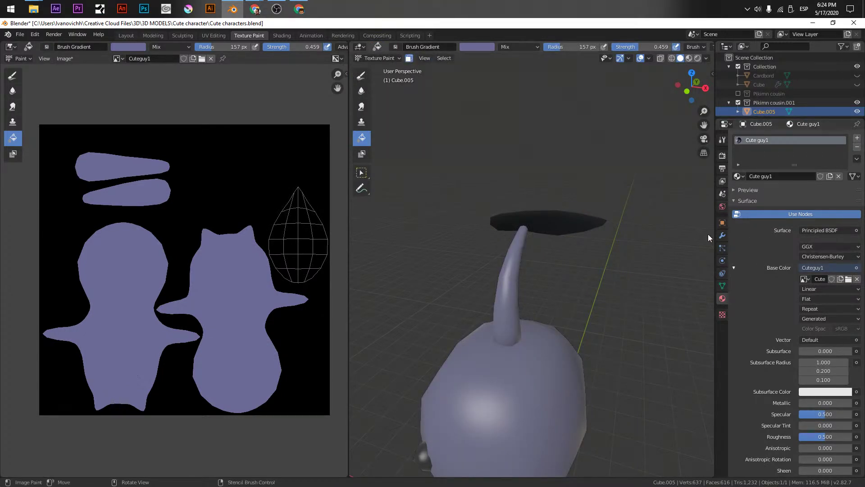
Set the fill color to green and fill the leaf
left_click(723, 139)
left_click_drag(799, 420, 778, 407)
left_click(563, 233)
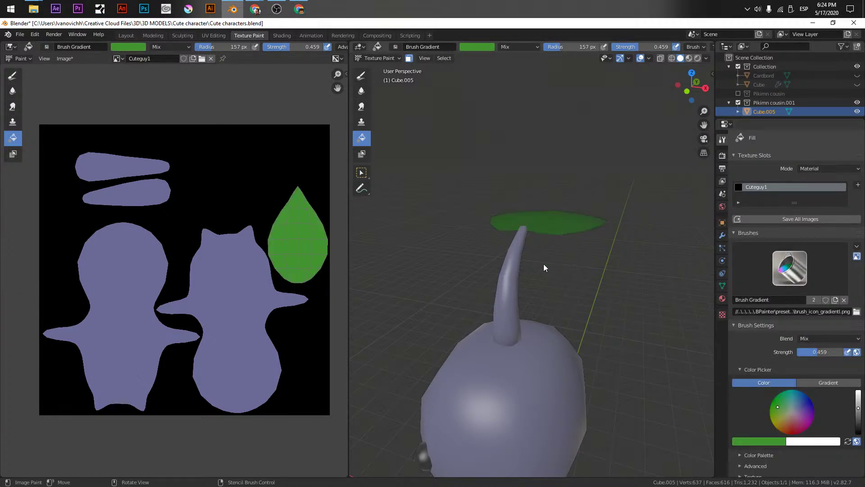
Select all of the character's geometry in Edit Mode so the eye and mouth UVs show over the image
key("Tab")
scroll(589, 271, "down", 2)
middle_click_drag(589, 270, 599, 235)
middle_click_drag(594, 333, 570, 219, "shift")
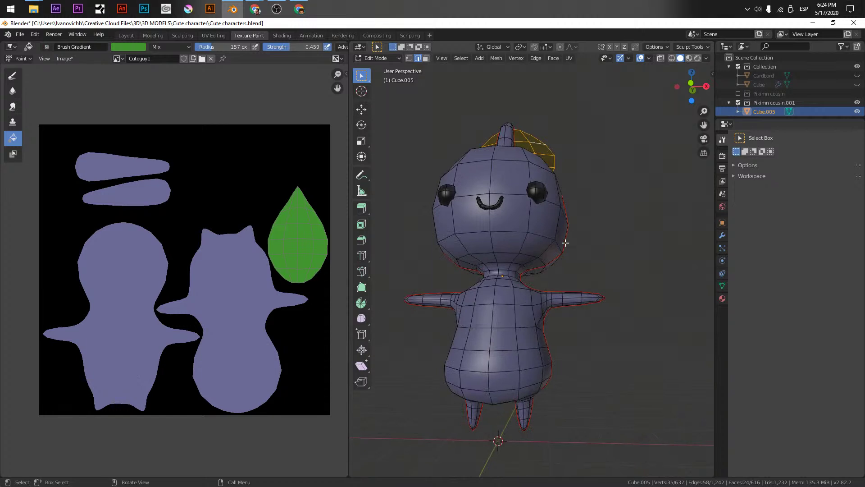
key("KP_1")
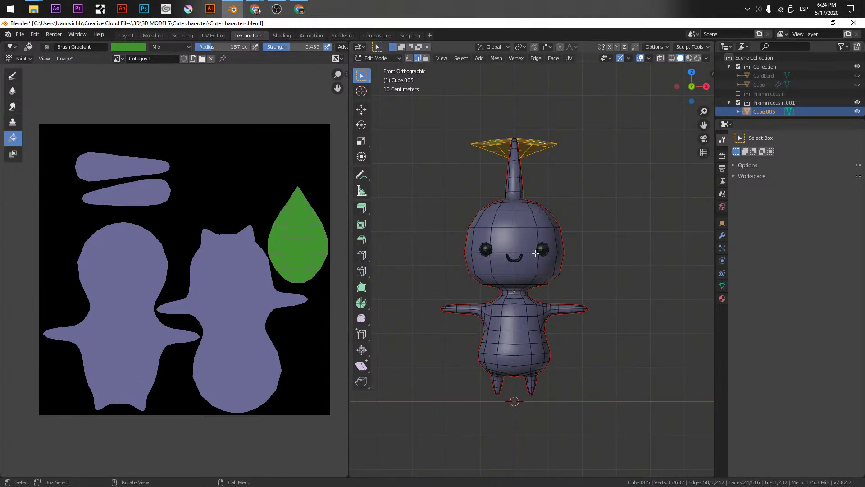
key("Tab")
mouse_move(551, 281)
middle_mouse_down()
mouse_move(608, 267)
mouse_move(511, 269)
mouse_move(472, 282)
mouse_move(514, 282)
mouse_move(517, 266)
mouse_move(500, 278)
mouse_move(448, 251)
mouse_move(507, 276)
middle_mouse_up()
key("Tab")
scroll(601, 257, "up", 4)
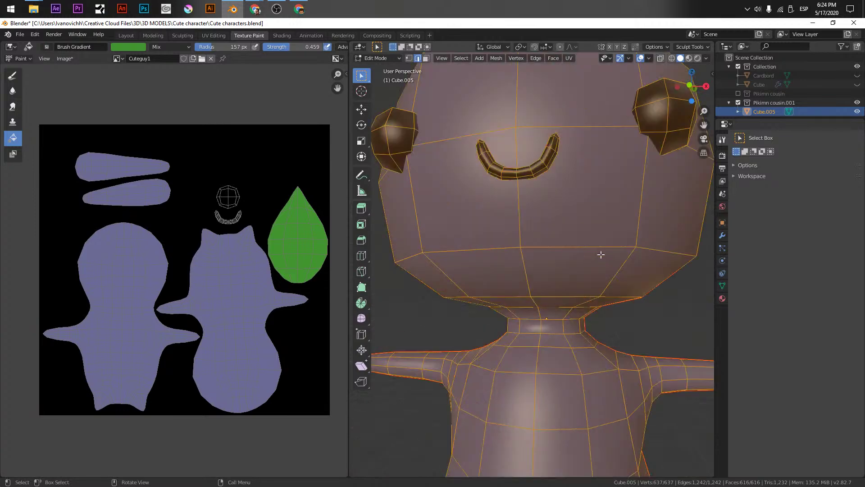
Undo the last paint action on the eye's UV island and return to Texture Paint mode
scroll(590, 232, "down", 4)
scroll(522, 223, "up", 6)
scroll(205, 181, "up", 5)
middle_click_drag(213, 173, 61, 406)
scroll(91, 372, "up", 5)
scroll(188, 302, "up", 3)
middle_click_drag(184, 263, 156, 281)
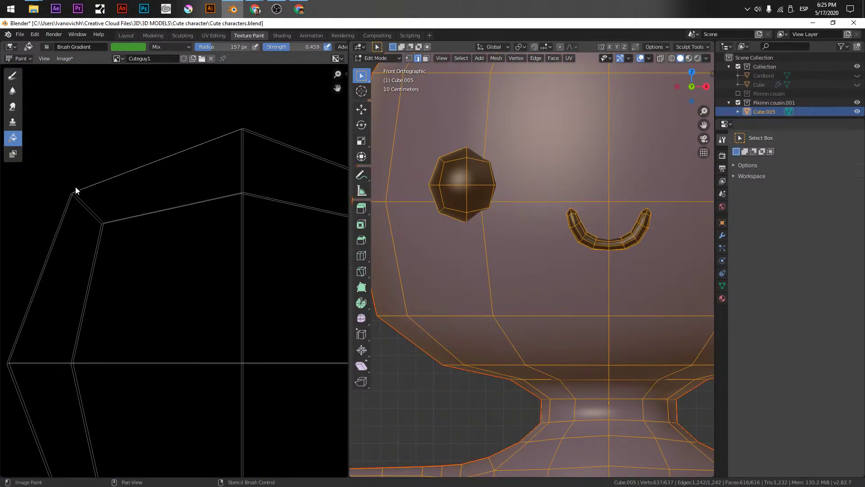
left_click(12, 71)
key("ctrl+z")
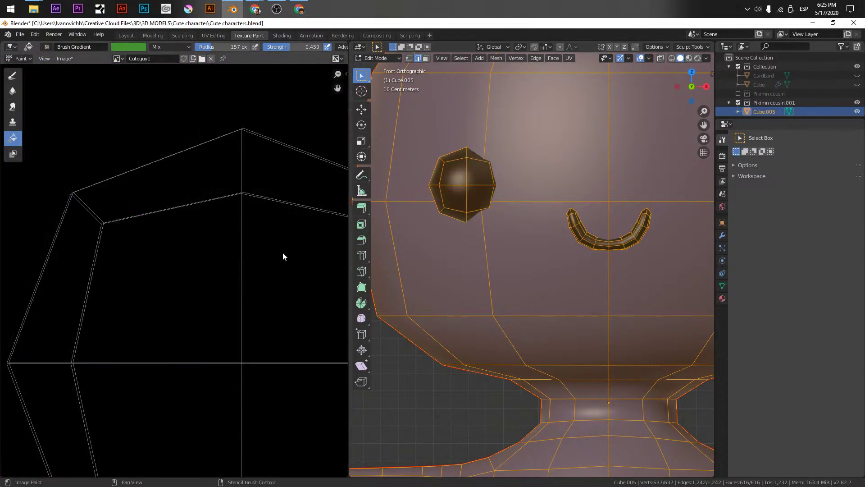
left_click(13, 75)
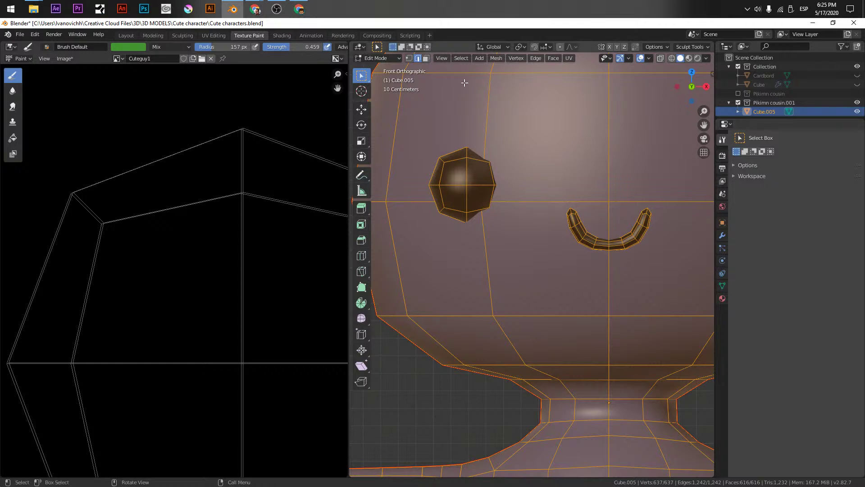
key("Tab")
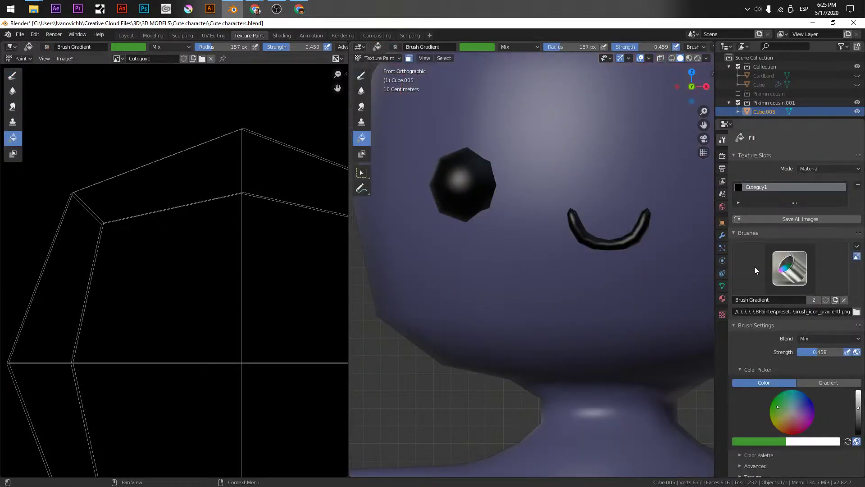
Set the paint color to bright green (H 0.303, S 0.677, V 1.000) and the Draw brush radius to 11 px
left_click(761, 443)
left_click_drag(779, 333, 779, 317)
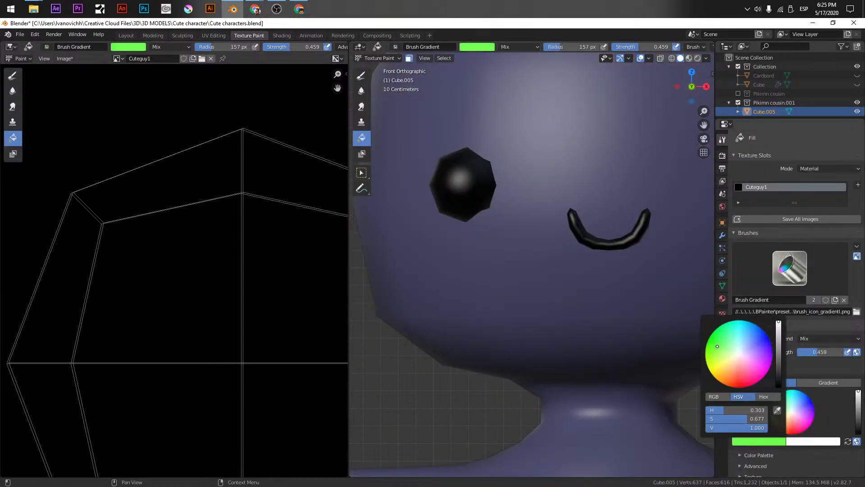
middle_click_drag(229, 272, 227, 219)
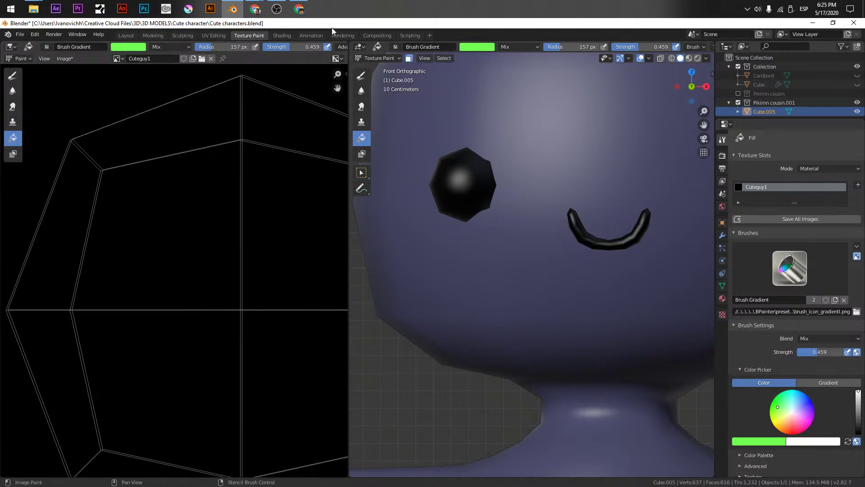
left_click(12, 76)
scroll(209, 249, "down", 3)
scroll(203, 270, "down", 3)
key("f")
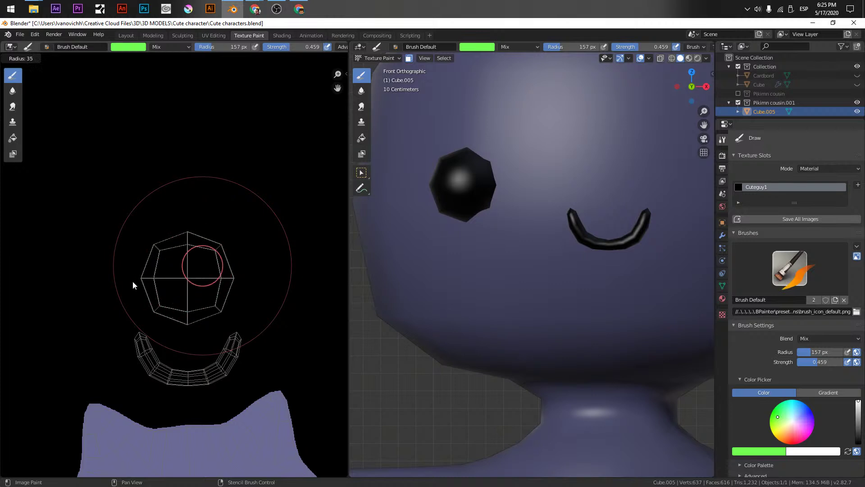
left_click(127, 283)
scroll(131, 286, "up", 4)
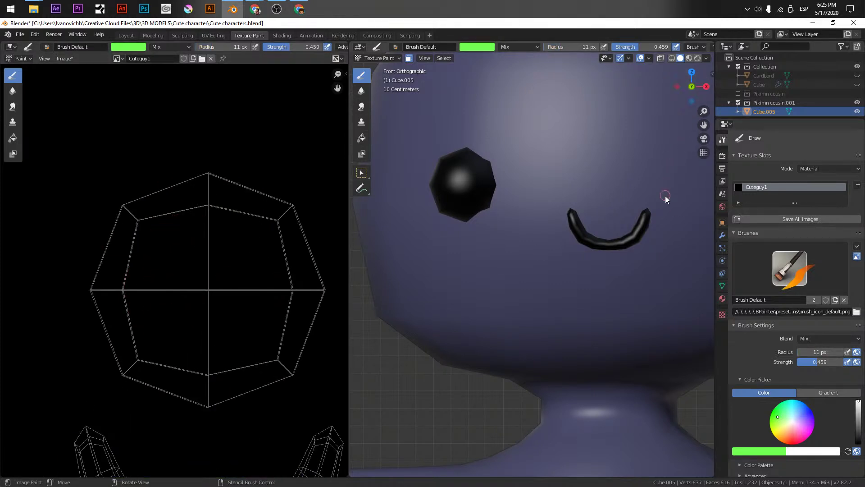
Clear the brush texture from the Draw brush using the BPainter settings
key("n")
left_click(709, 131)
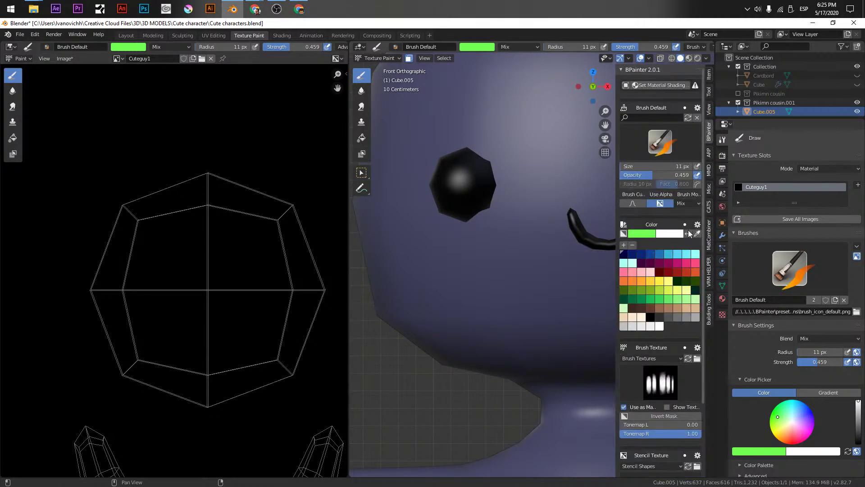
left_click(659, 367)
left_click(356, 71)
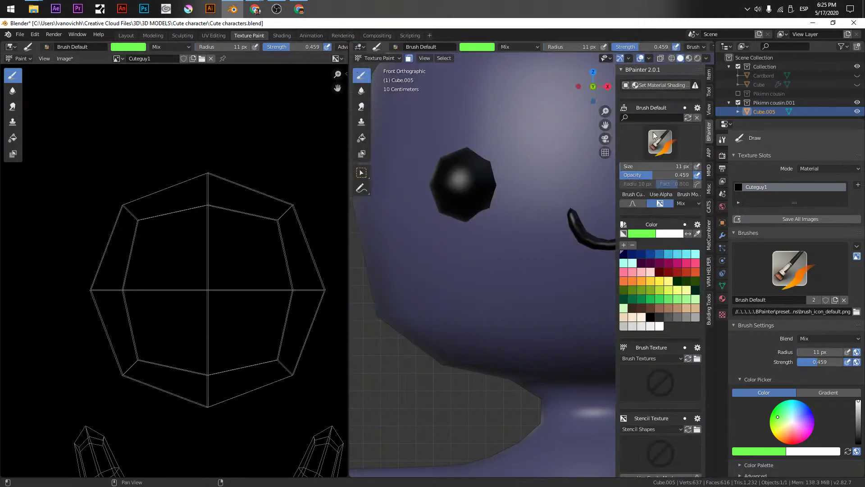
key("n")
Set the brush radius to 3 px, undo the green test dab on the eye, and change the paint color to white
key("f")
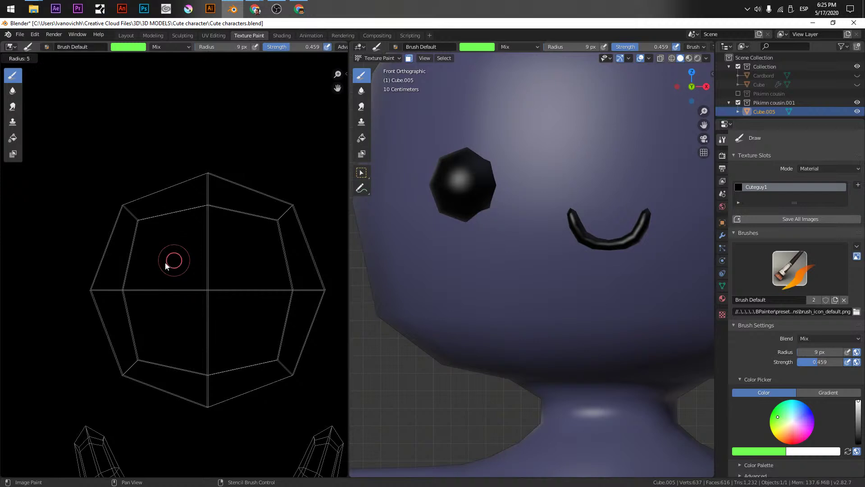
left_click(174, 252)
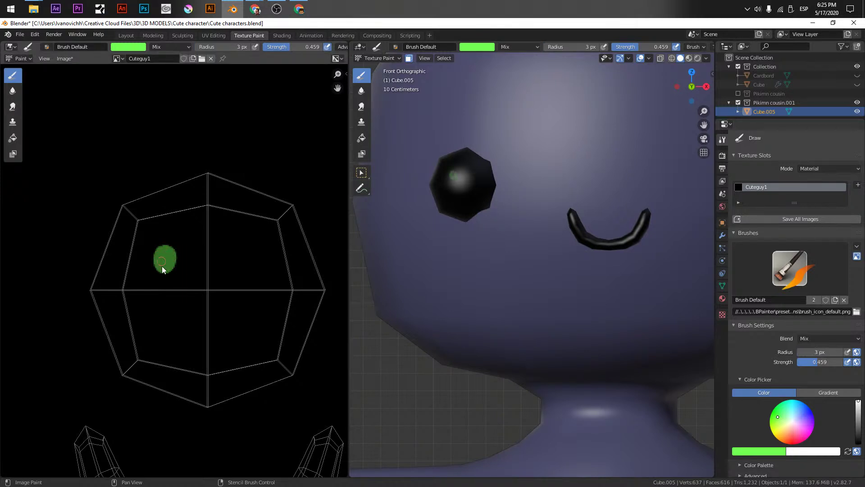
key("ctrl+z")
left_click(772, 451)
left_click(765, 451)
mouse_move(779, 335)
left_mouse_down()
mouse_move(779, 343)
mouse_move(779, 332)
left_mouse_up()
left_click(747, 452)
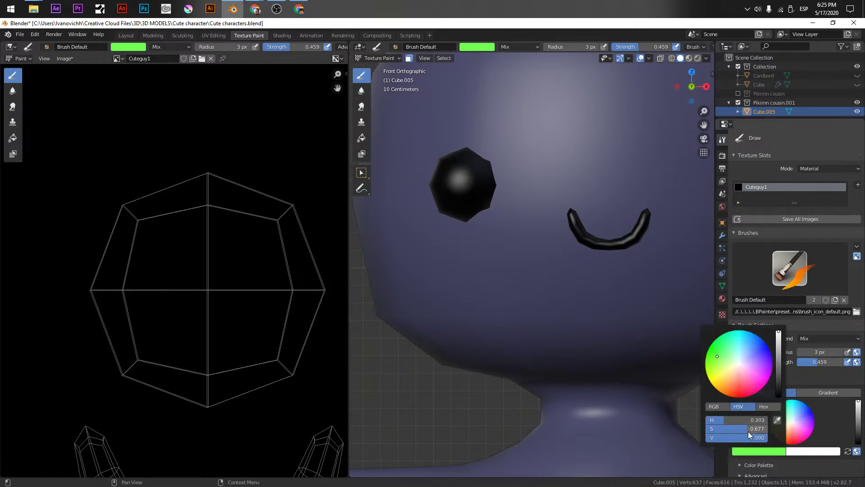
left_click_drag(748, 431, 710, 429)
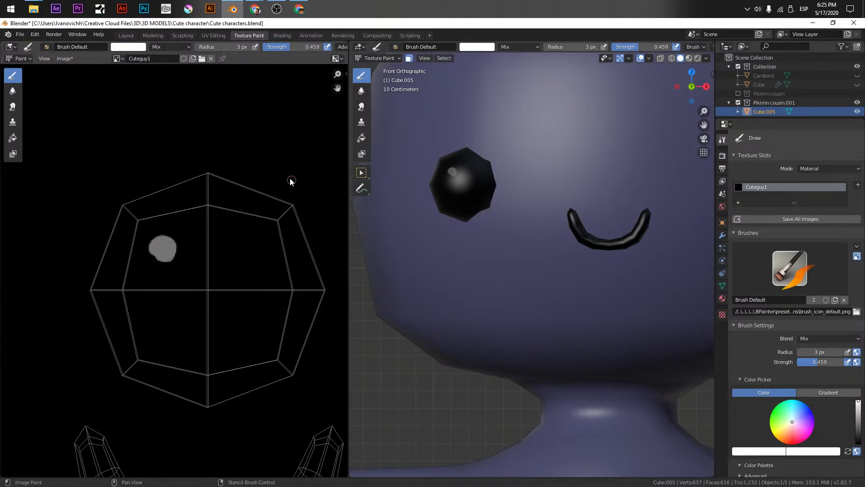
Set the brush strength to 1.000 and paint a solid white highlight in the upper part of the eye's UV island
left_click_drag(295, 47, 327, 47)
mouse_move(166, 253)
left_mouse_down()
mouse_move(176, 246)
mouse_move(162, 257)
left_mouse_up()
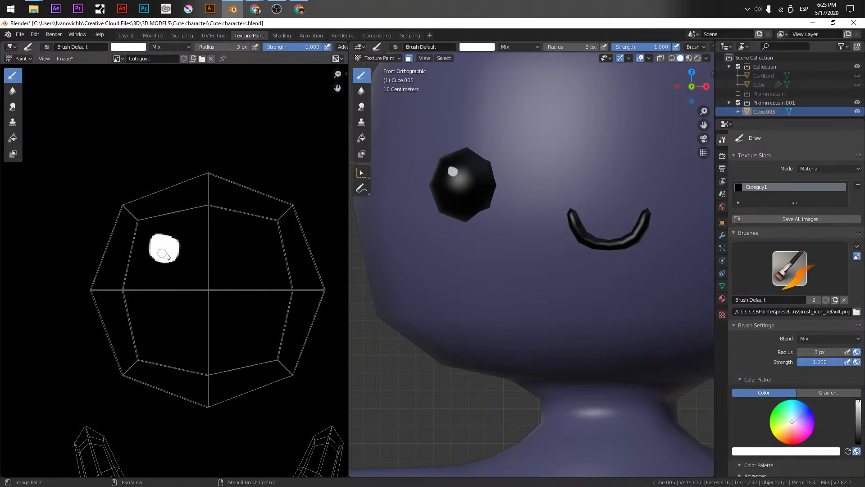
scroll(494, 250, "down", 6)
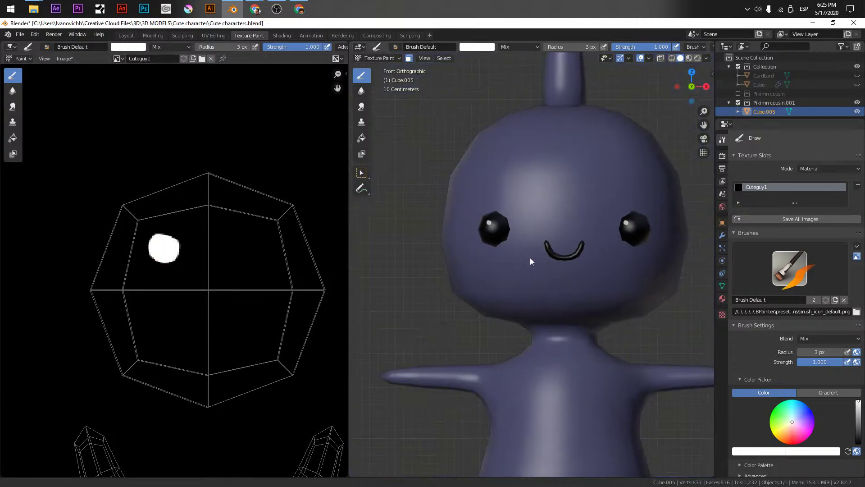
mouse_move(555, 284)
middle_mouse_down()
mouse_move(581, 292)
mouse_move(516, 284)
mouse_move(532, 299)
mouse_move(559, 291)
middle_mouse_up()
scroll(559, 291, "up", 6)
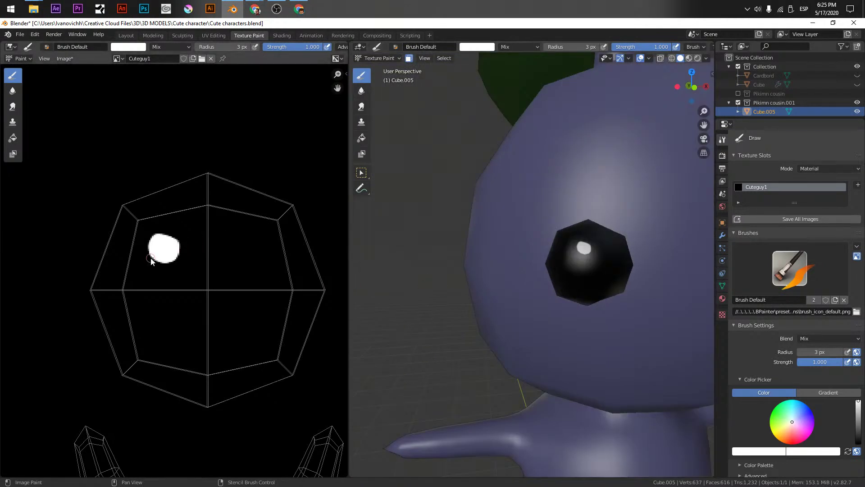
Set the brush radius to 16 px and paint over the eye's white highlight to make it larger and rounder
key("f")
left_click(179, 267)
mouse_move(178, 267)
left_mouse_down()
mouse_move(168, 245)
mouse_move(172, 256)
left_mouse_up()
scroll(604, 294, "down", 8)
middle_click_drag(604, 293, 579, 280)
key("KP_1")
Select only the leaf's linked geometry in Edit Mode and return to Texture Paint so painting is limited to the leaf
scroll(575, 274, "up", 2)
middle_click_drag(541, 187, 537, 273, "shift")
mouse_move(554, 243)
middle_mouse_down()
mouse_move(541, 307)
mouse_move(491, 260)
mouse_move(614, 289)
mouse_move(472, 269)
mouse_move(497, 256)
mouse_move(485, 283)
mouse_move(431, 255)
middle_mouse_up()
scroll(270, 259, "down", 7)
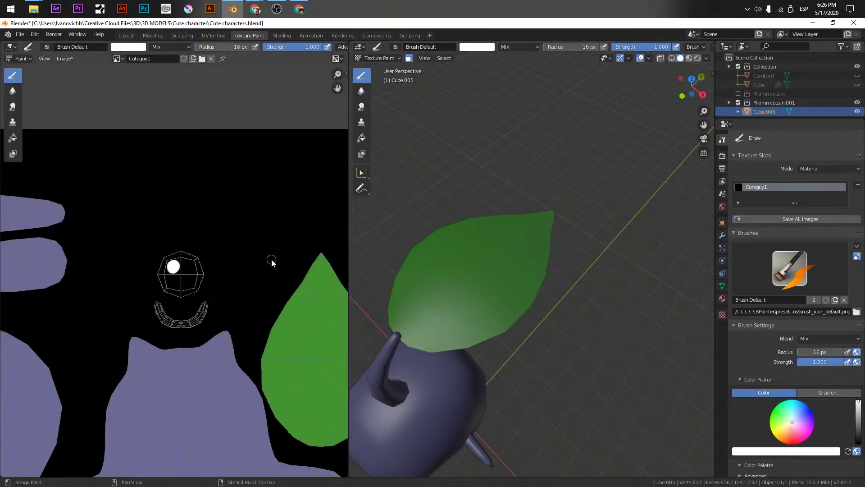
key("Tab")
left_click(513, 294)
key("l")
key("Tab")
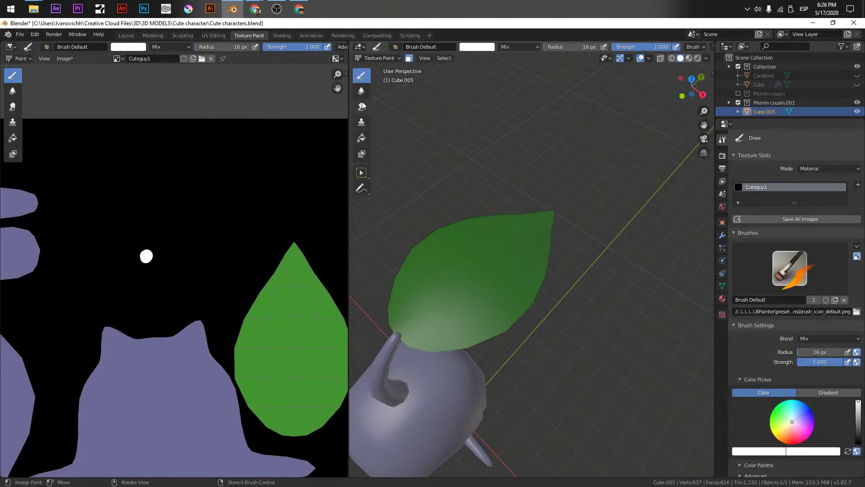
Set the brush strength to 0.348, sample the leaf's green and shift the paint color to yellow-green (H 0.229, S 0.726)
left_click_drag(282, 48, 252, 47)
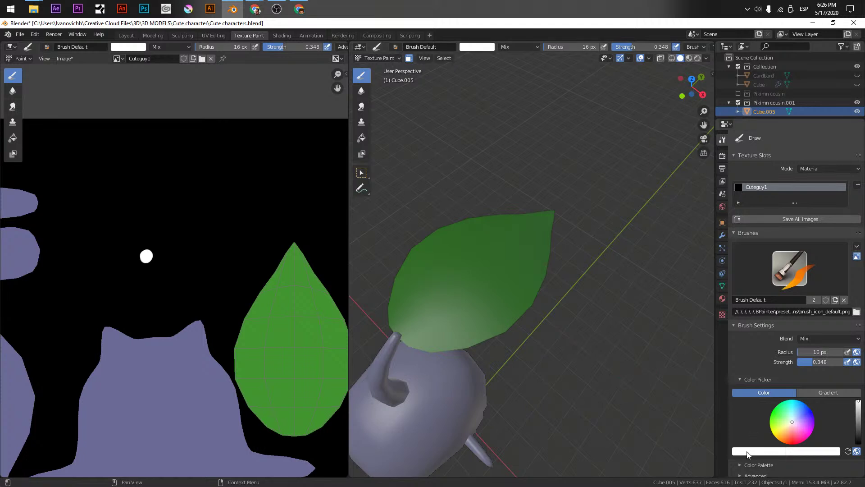
left_click(767, 451)
left_click(778, 421)
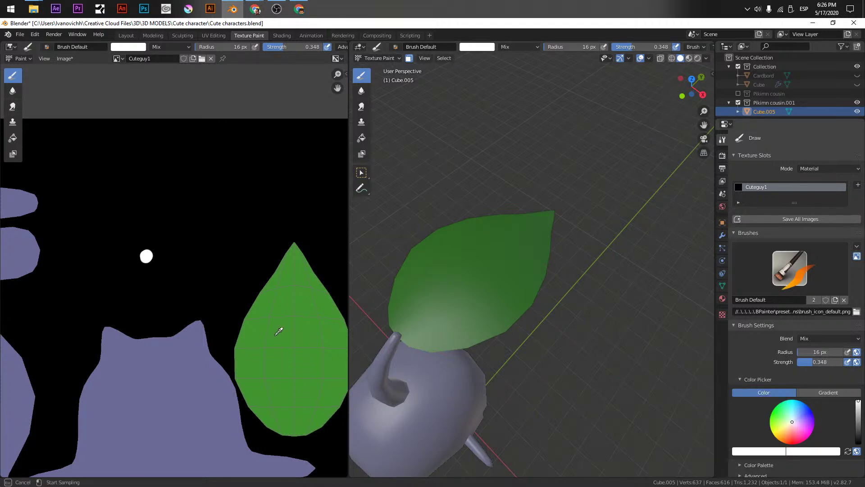
left_click(278, 331)
left_click(757, 448)
left_click_drag(718, 357, 715, 367)
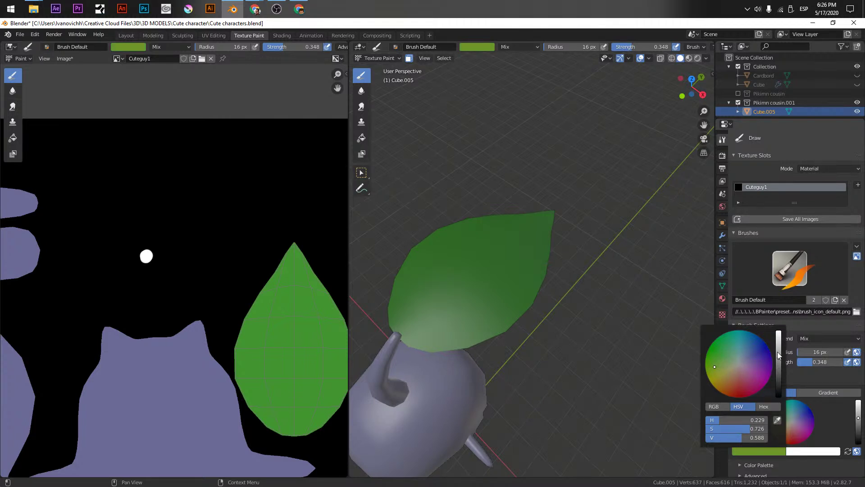
Set the brush radius to 152 px, try a yellow-green stroke across the leaf and undo it
key("f")
left_click(556, 279)
left_click_drag(459, 251, 556, 240)
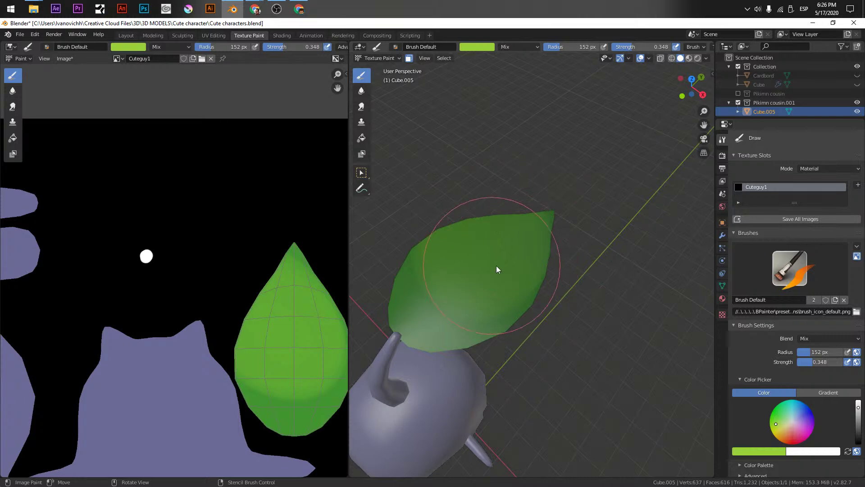
key("ctrl+z")
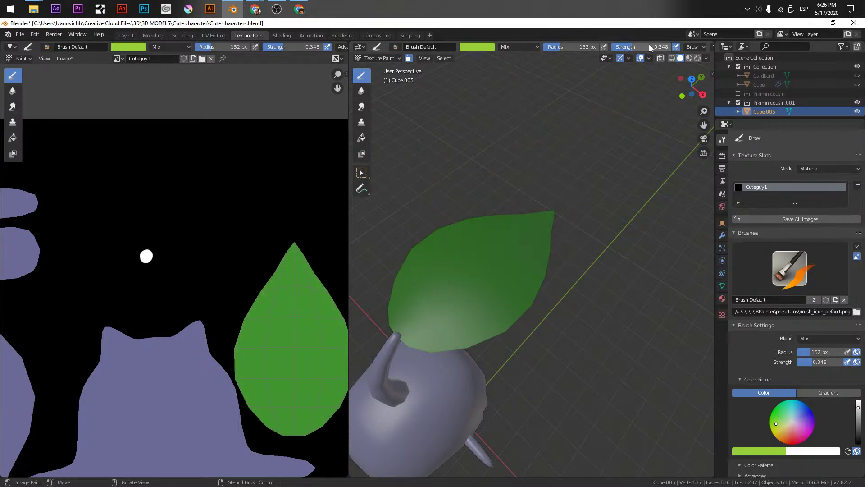
Switch to the Modeling workspace in Texture Paint mode and reshape the brush's custom falloff curve for a softer edge
left_click(156, 36)
key("ctrl+Tab")
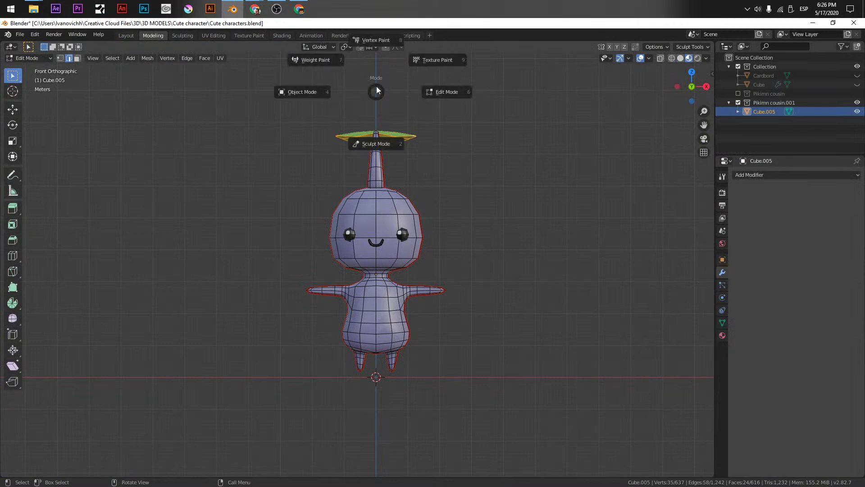
left_click(431, 64)
left_click(501, 47)
mouse_move(476, 48)
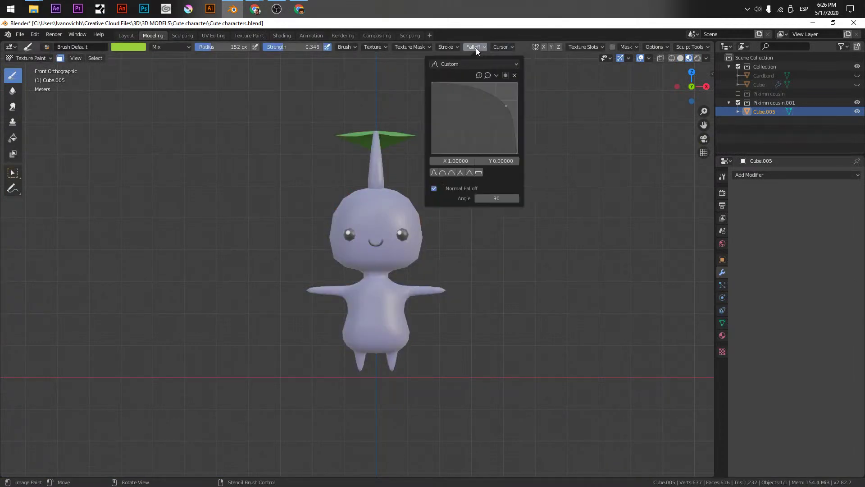
left_click_drag(506, 107, 467, 129)
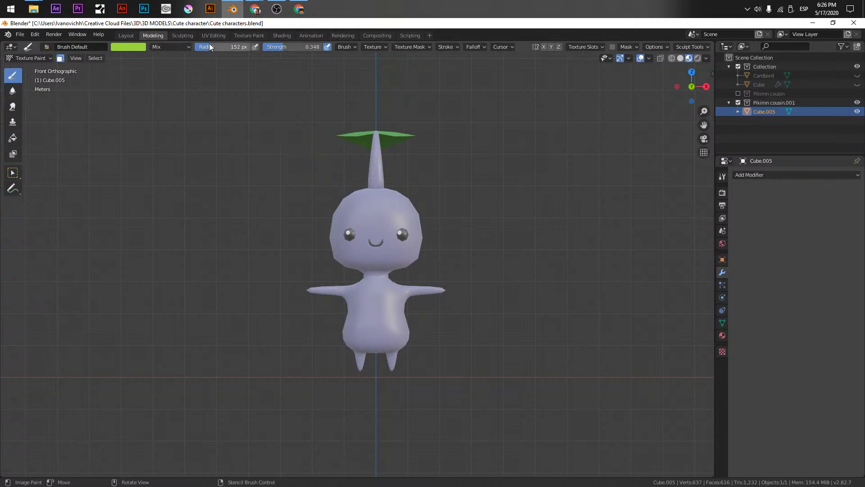
Paint a soft yellow-green gradient over the leaf's tip and outer edge
middle_click_drag(259, 93, 318, 253)
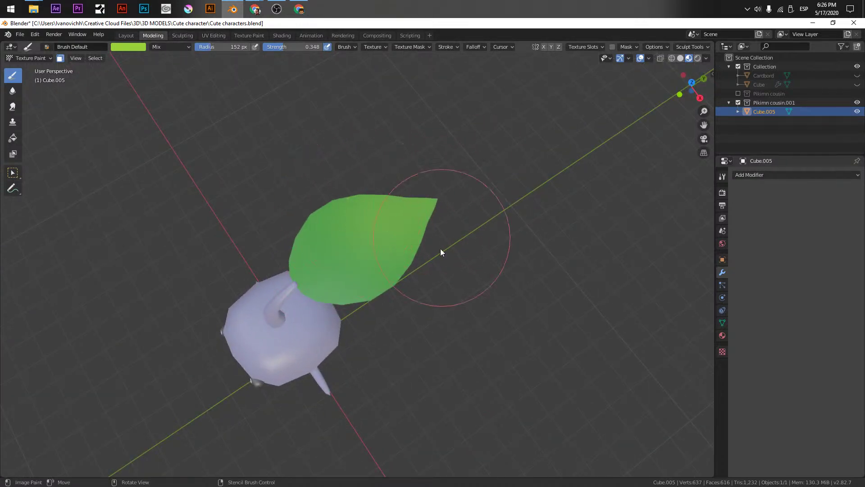
left_click_drag(450, 204, 369, 315)
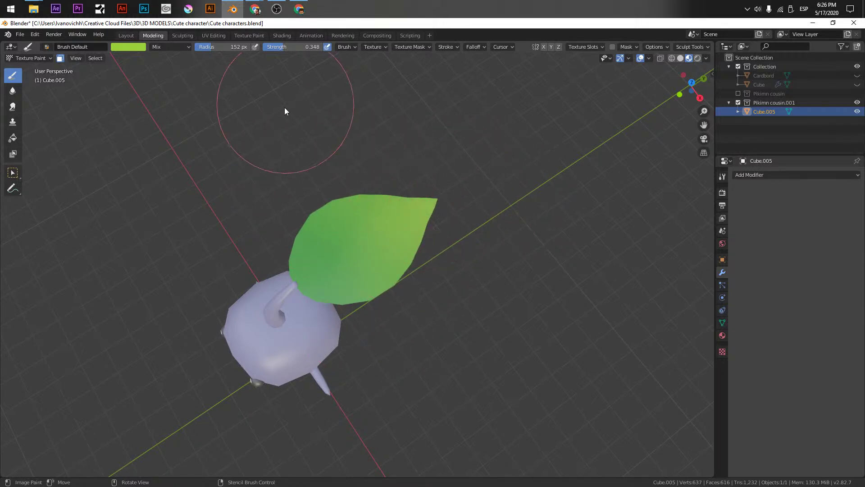
middle_click_drag(287, 109, 319, 100)
In the Texture Paint workspace, select the body's linked geometry in Edit Mode and return to painting so only the body is affected
left_click(250, 35)
scroll(391, 197, "down", 4)
middle_click_drag(391, 197, 539, 252)
middle_click_drag(255, 308, 301, 189)
mouse_move(187, 265)
middle_mouse_down()
mouse_move(280, 254)
mouse_move(280, 237)
middle_mouse_up()
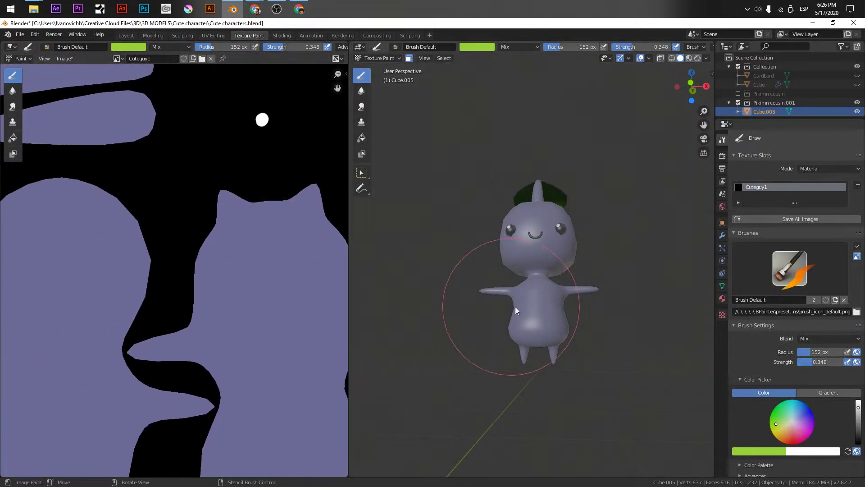
middle_click_drag(504, 306, 499, 347)
key("Tab")
left_click(549, 278)
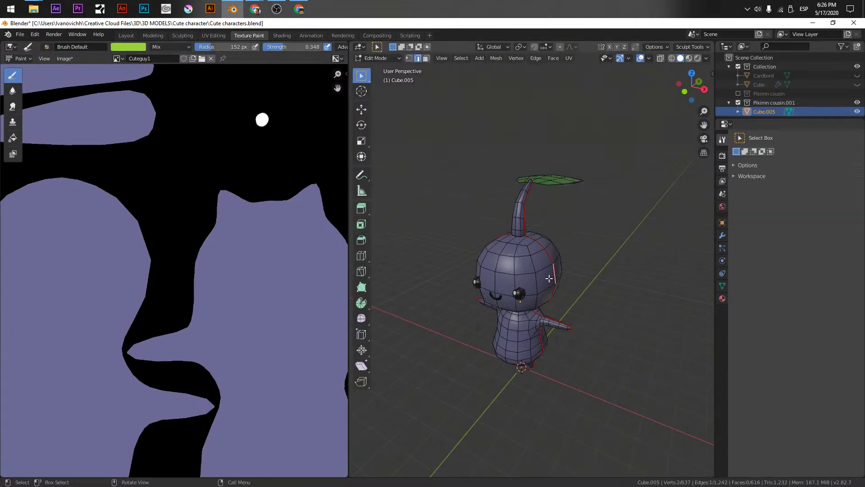
key("ctrl+l")
key("l")
key("Tab")
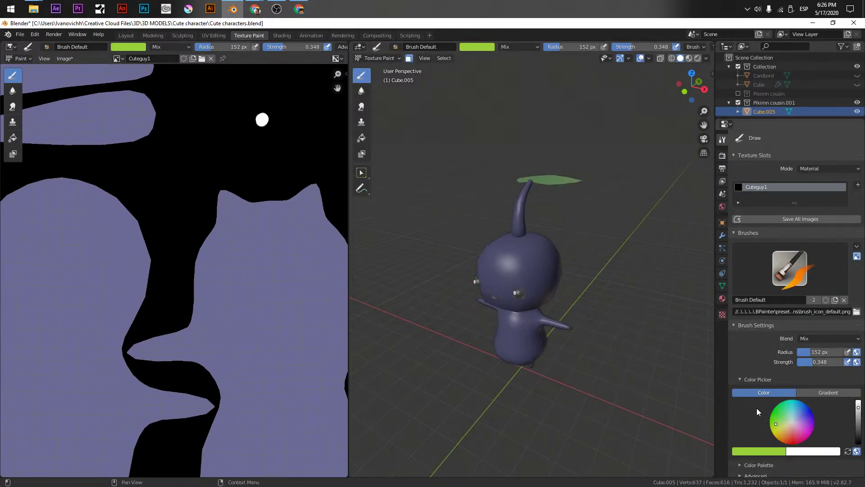
Sample the body's purple and change the paint color to a brighter light blue
left_click(755, 451)
left_click(777, 420)
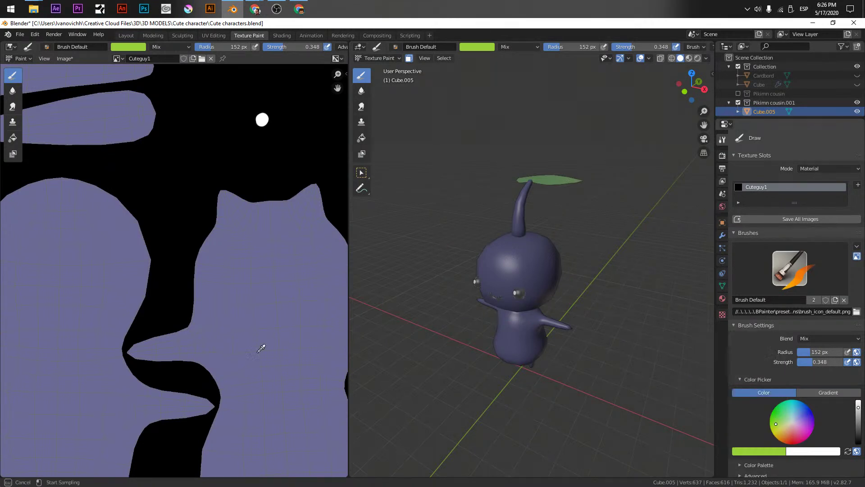
left_click(235, 304)
left_click(750, 453)
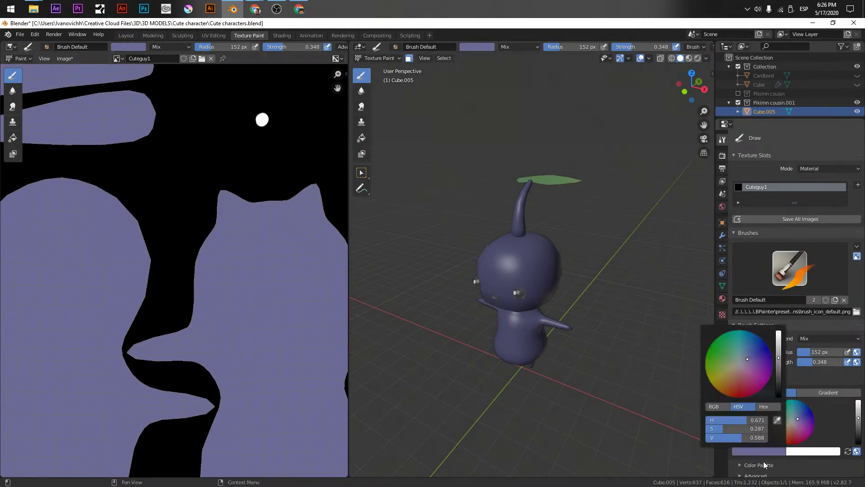
left_click_drag(779, 359, 746, 349)
Resize the brush and paint light blue strokes over the top of the head and around the base of the stem
middle_click_drag(556, 278, 570, 313)
scroll(570, 312, "up", 4)
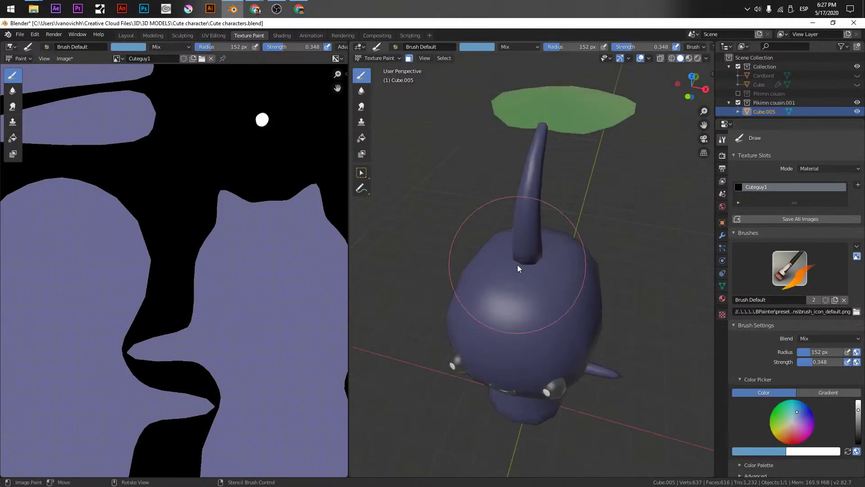
key("f")
left_click(494, 297)
mouse_move(490, 291)
left_mouse_down()
mouse_move(483, 299)
mouse_move(509, 316)
mouse_move(499, 283)
left_mouse_up()
middle_click_drag(498, 283, 539, 315)
left_click_drag(539, 316, 529, 258)
mouse_move(529, 258)
middle_mouse_down()
mouse_move(508, 331)
mouse_move(489, 222)
middle_mouse_up()
left_click_drag(489, 222, 482, 215)
mouse_move(482, 216)
middle_mouse_down()
mouse_move(477, 208)
mouse_move(494, 261)
middle_mouse_up()
mouse_move(493, 305)
left_mouse_down()
mouse_move(517, 249)
mouse_move(488, 318)
left_mouse_up()
middle_click_drag(488, 318, 451, 288)
middle_click_drag(441, 253, 442, 290)
Set the brush radius to 186 px and blend the light blue across the head with broad strokes
key("f")
left_click(529, 291)
left_click_drag(464, 284, 502, 274)
middle_click_drag(498, 277, 547, 279)
middle_click_drag(460, 280, 607, 277)
middle_click_drag(555, 261, 483, 337)
mouse_move(493, 282)
middle_mouse_down()
mouse_move(560, 304)
mouse_move(504, 256)
mouse_move(528, 276)
mouse_move(528, 311)
mouse_move(541, 271)
mouse_move(548, 320)
mouse_move(512, 305)
mouse_move(516, 323)
mouse_move(506, 303)
mouse_move(570, 293)
mouse_move(531, 285)
mouse_move(525, 303)
mouse_move(539, 327)
mouse_move(497, 207)
mouse_move(485, 265)
mouse_move(520, 286)
mouse_move(487, 270)
mouse_move(545, 337)
mouse_move(522, 310)
mouse_move(578, 285)
mouse_move(523, 323)
middle_mouse_up()
Set the brush radius to 101 px and paint light blue shading on the chest and arms
key("f")
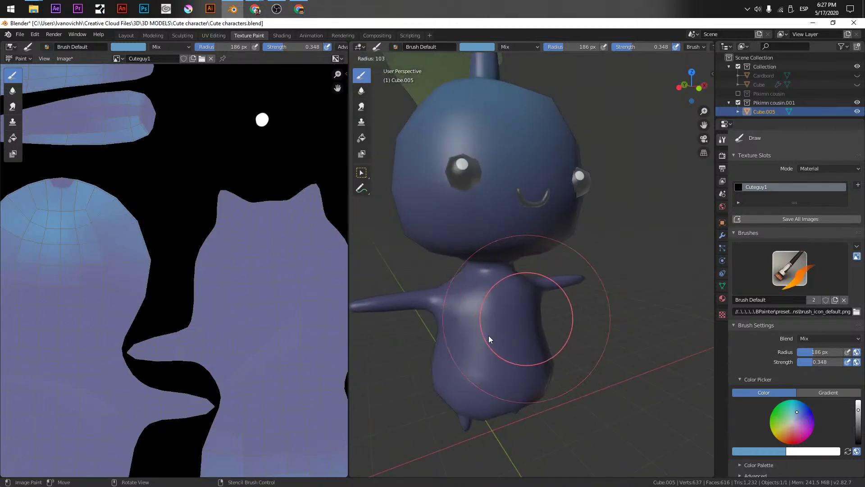
left_click(481, 335)
key("f")
left_click(523, 305)
middle_click_drag(453, 322, 541, 218)
mouse_move(541, 218)
left_mouse_down()
mouse_move(481, 226)
mouse_move(460, 209)
mouse_move(476, 204)
mouse_move(507, 272)
left_mouse_up()
mouse_move(506, 270)
middle_mouse_down()
mouse_move(533, 271)
mouse_move(573, 304)
mouse_move(561, 304)
middle_mouse_up()
In the Modeling workspace, set Solid viewport shading to flat lighting with texture color and return to Object Mode
scroll(533, 271, "down", 4)
key("Tab")
key("Tab")
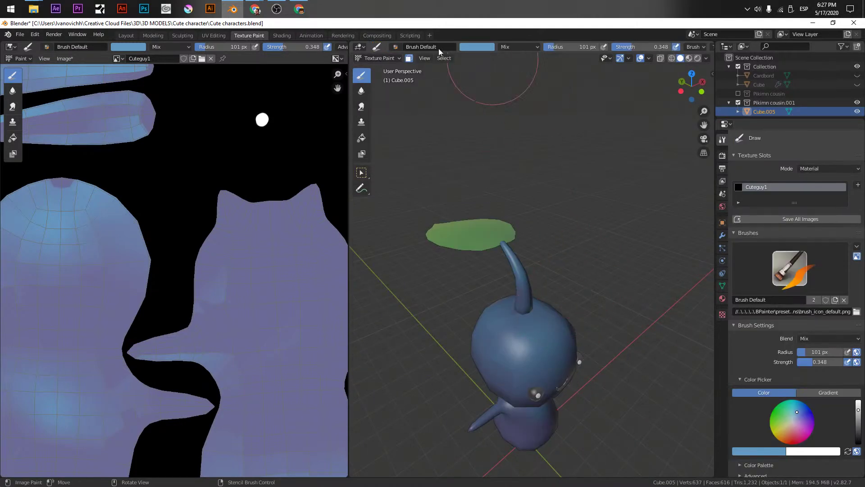
left_click(153, 35)
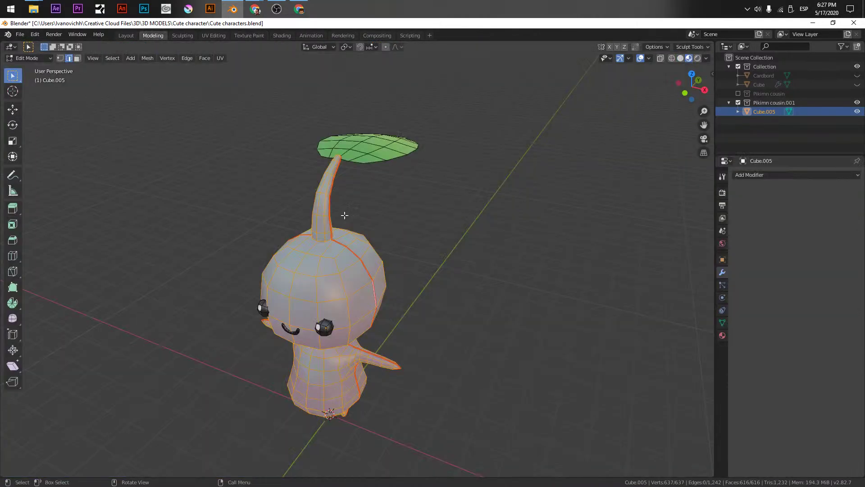
left_click(680, 58)
left_click(706, 59)
left_click(681, 60)
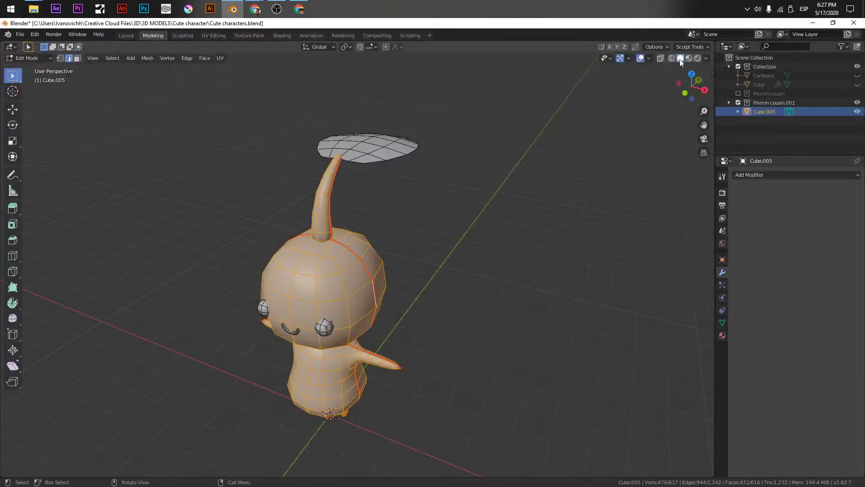
left_click(706, 58)
left_click(728, 98)
left_click(745, 140)
key("Tab")
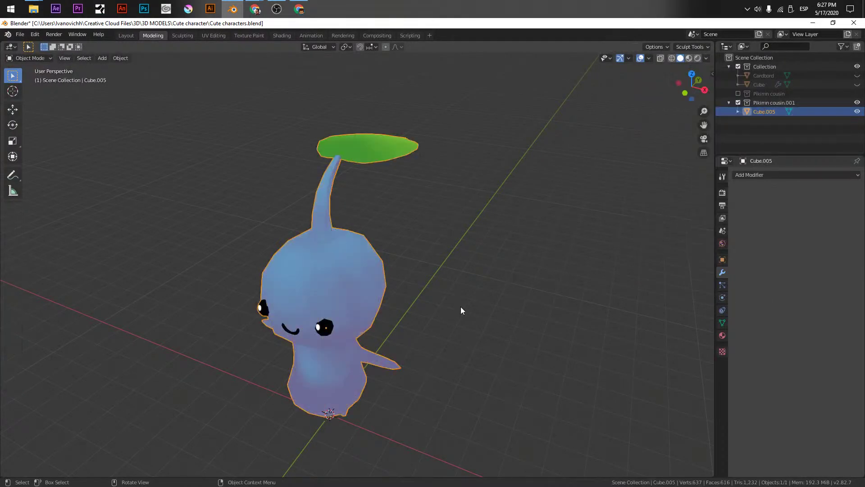
Examine the character's painted head, torso and face from the side, the front and up close
middle_click_drag(444, 351, 469, 331)
scroll(536, 324, "up", 4)
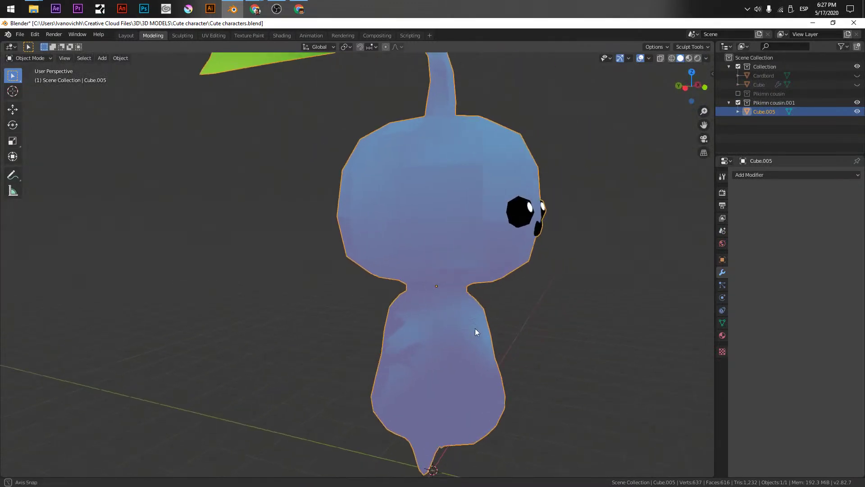
scroll(469, 336, "down", 4)
middle_click_drag(509, 296, 407, 296)
scroll(382, 303, "down", 2)
key("KP_1")
middle_click_drag(383, 223, 400, 291, "shift")
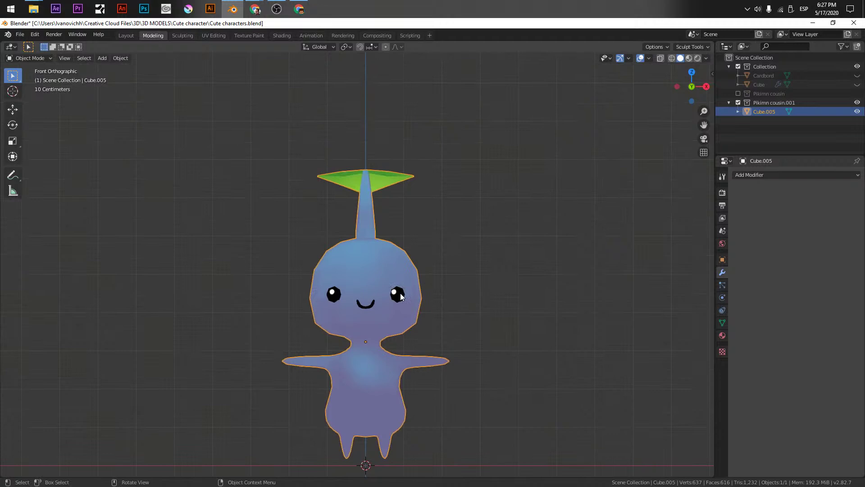
middle_click_drag(431, 201, 270, 187)
left_click(187, 37)
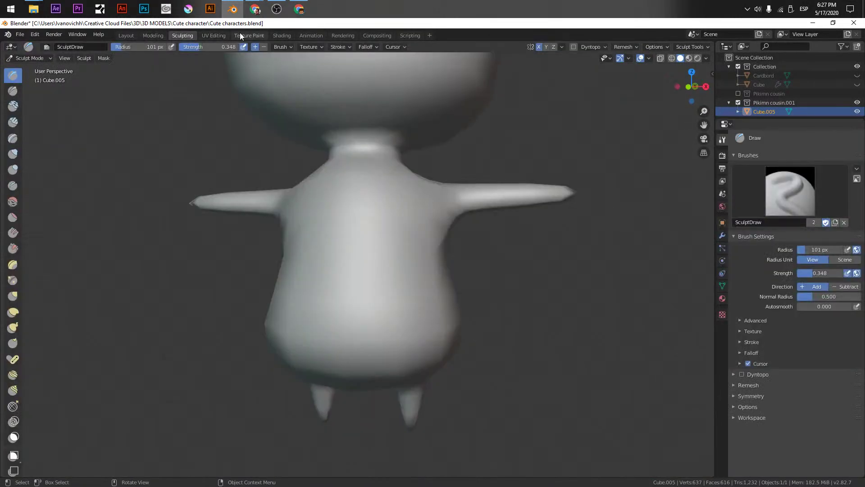
In the Texture Paint workspace, activate the Soften brush for the Cuteguy1 texture
left_click(238, 35)
scroll(250, 232, "down", 2)
mouse_move(355, 325)
middle_mouse_down()
mouse_move(666, 262)
mouse_move(387, 278)
middle_mouse_up()
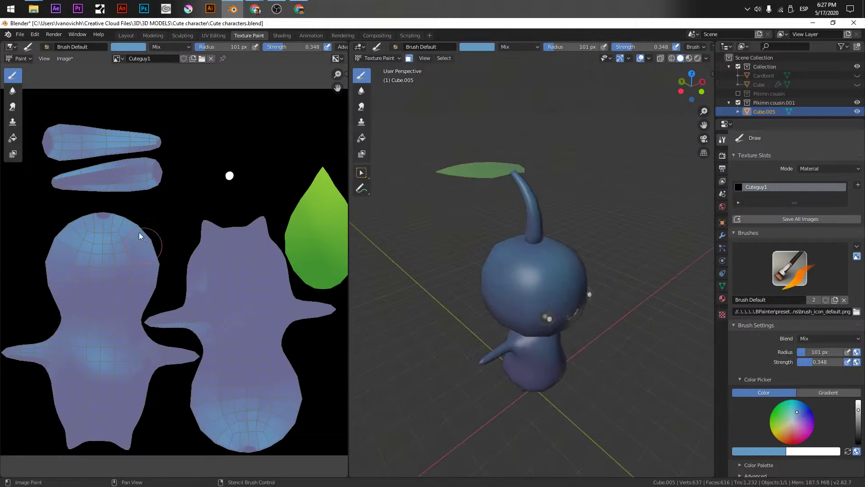
left_click(16, 88)
left_click(13, 91)
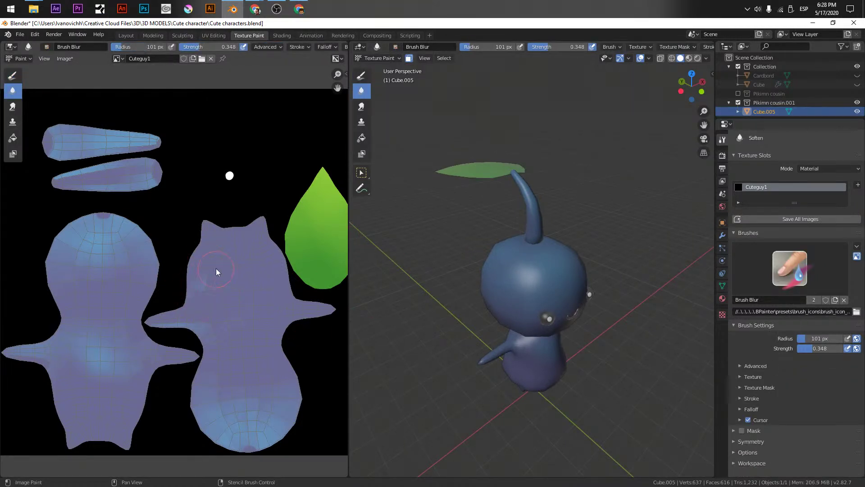
Turn the face selection paint mask off and back on while checking the character's head
key("Tab")
middle_click_drag(559, 275, 517, 259)
key("Tab")
left_click(408, 59)
scroll(513, 294, "up", 4)
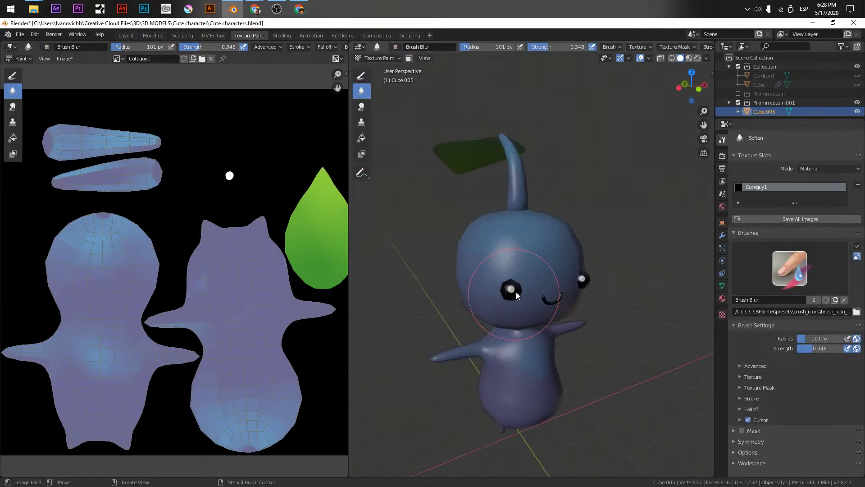
key("Tab")
key("Tab")
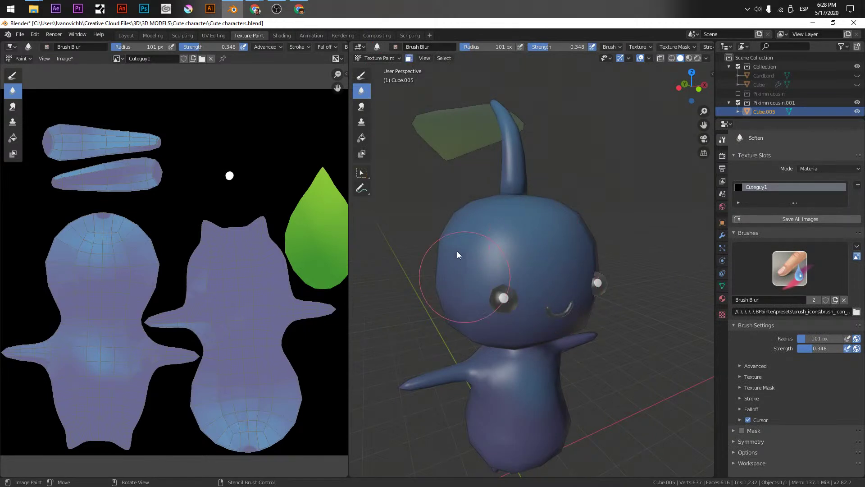
mouse_move(485, 258)
middle_mouse_down()
mouse_move(564, 274)
mouse_move(364, 289)
middle_mouse_up()
scroll(231, 293, "up", 2)
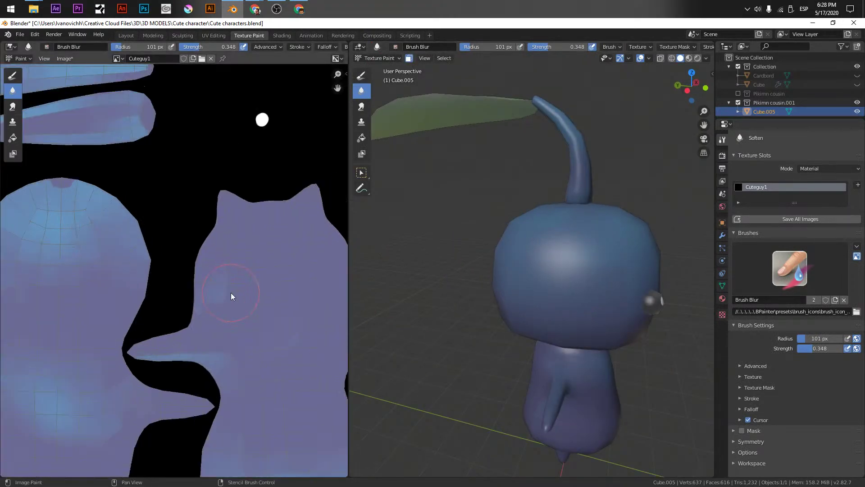
Raise the brush strength to 0.926 and return to the Draw brush
left_click_drag(211, 48, 232, 51)
scroll(234, 320, "up", 1)
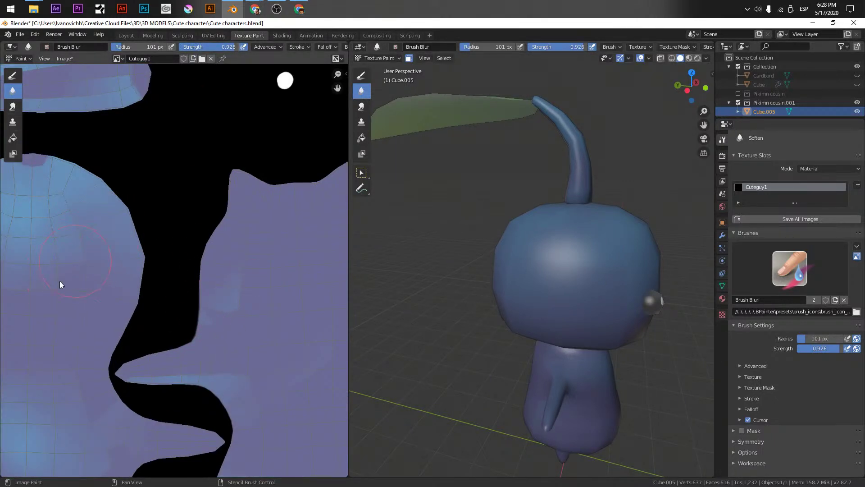
middle_click_drag(76, 241, 191, 240)
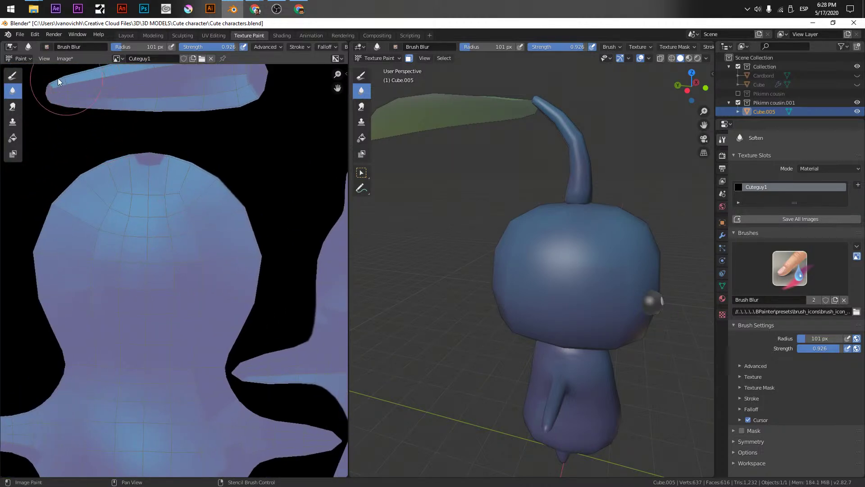
left_click(12, 77)
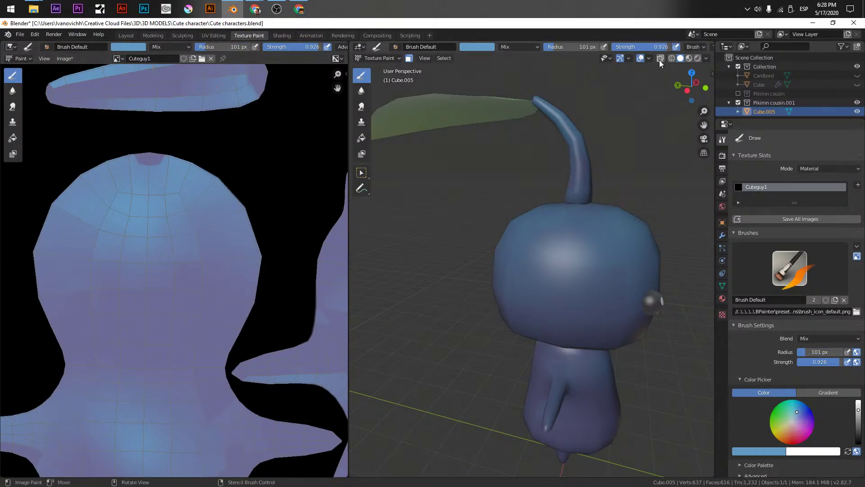
In the Modeling workspace, switch the character to Texture Paint mode
left_click(153, 35)
left_click(692, 46)
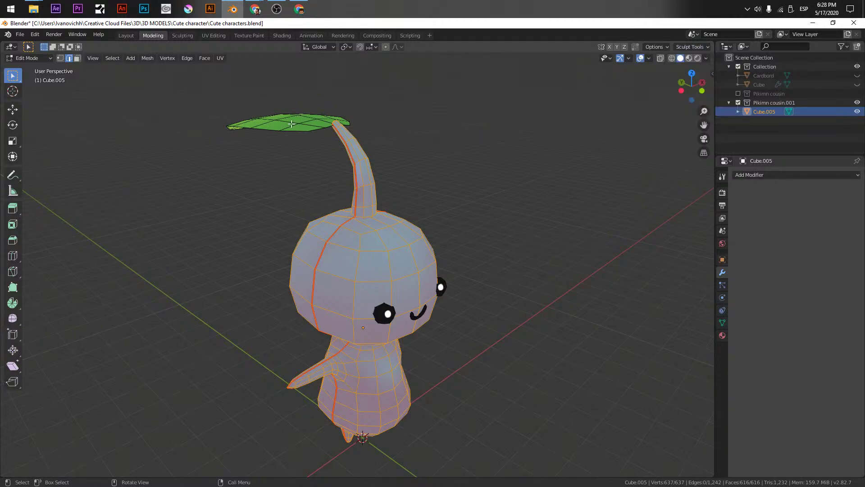
key("ctrl+Tab")
left_click(606, 96)
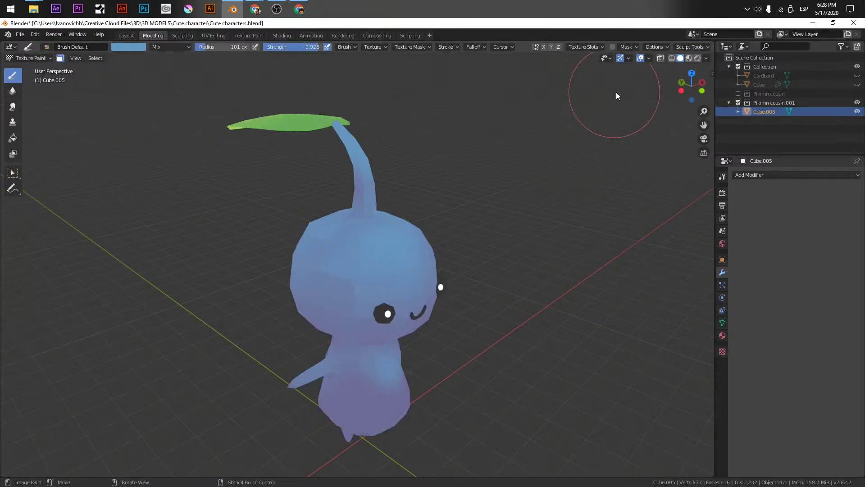
Test brush strokes on the side of the head with different Occlude and Backface Culling settings, leaving both options enabled
left_click(657, 47)
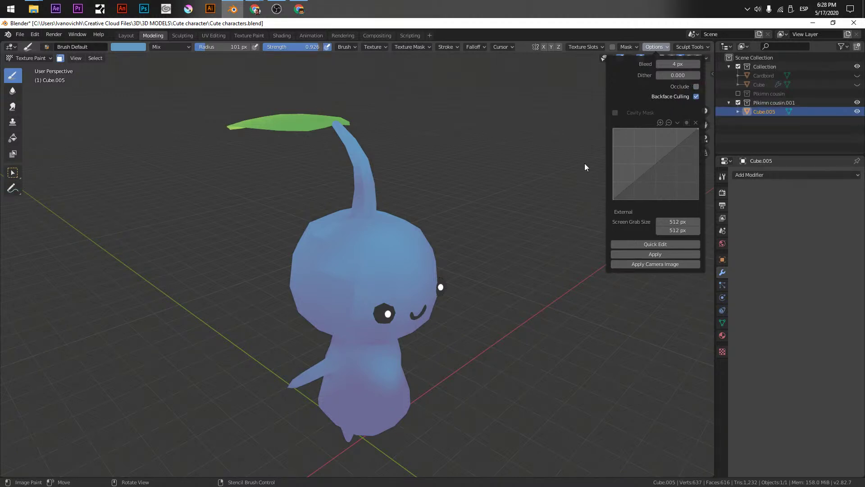
mouse_move(437, 226)
middle_mouse_down()
mouse_move(587, 222)
mouse_move(548, 217)
mouse_move(466, 231)
mouse_move(453, 214)
middle_mouse_up()
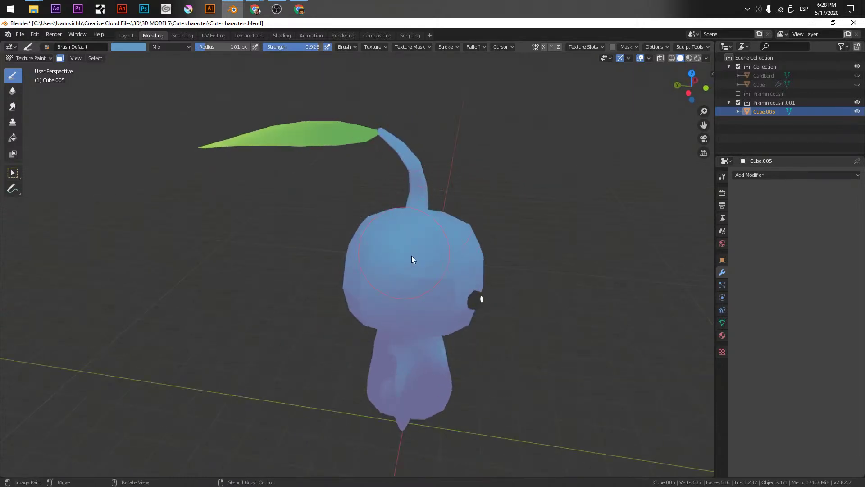
mouse_move(421, 244)
middle_mouse_down()
mouse_move(537, 231)
mouse_move(455, 244)
mouse_move(608, 136)
middle_mouse_up()
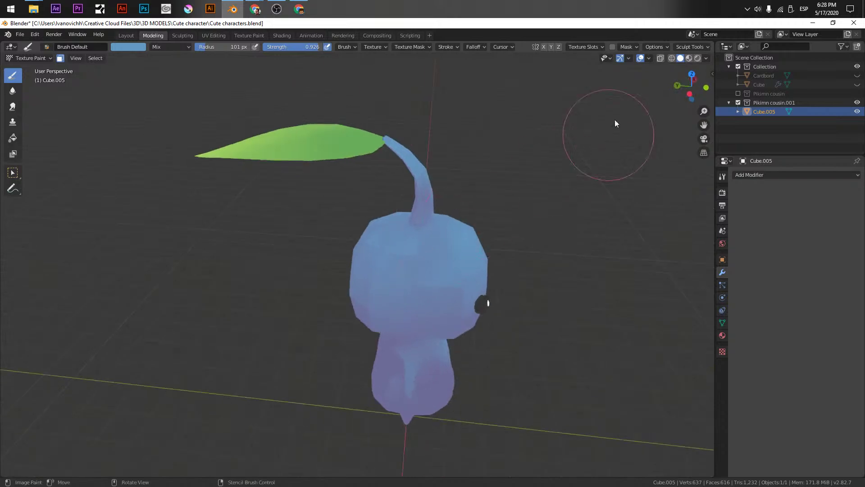
left_click(655, 47)
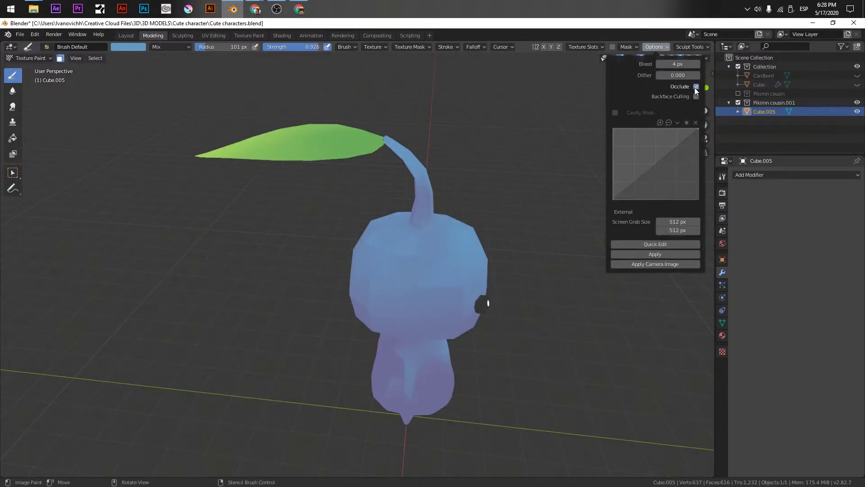
middle_click_drag(458, 213, 405, 252)
left_click(663, 46)
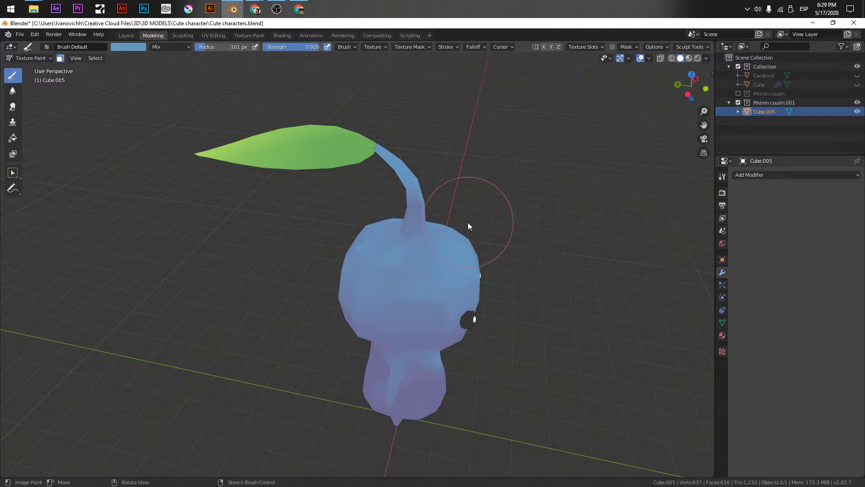
middle_click_drag(412, 269, 480, 242)
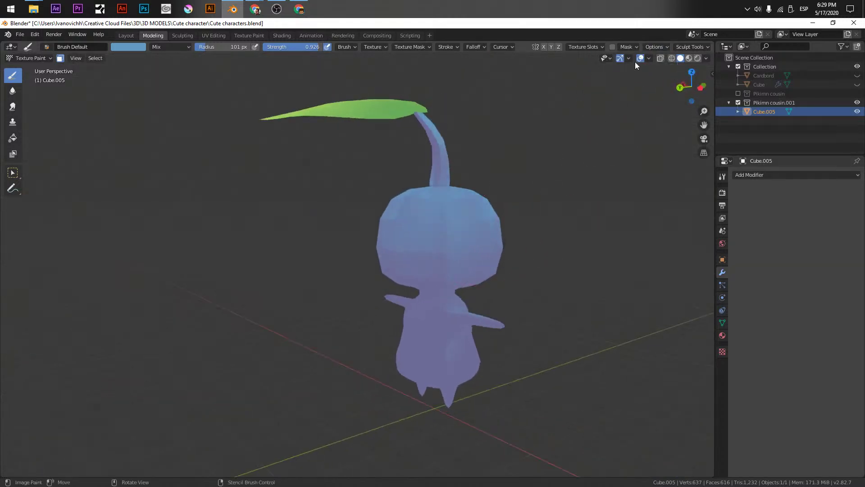
left_click(662, 48)
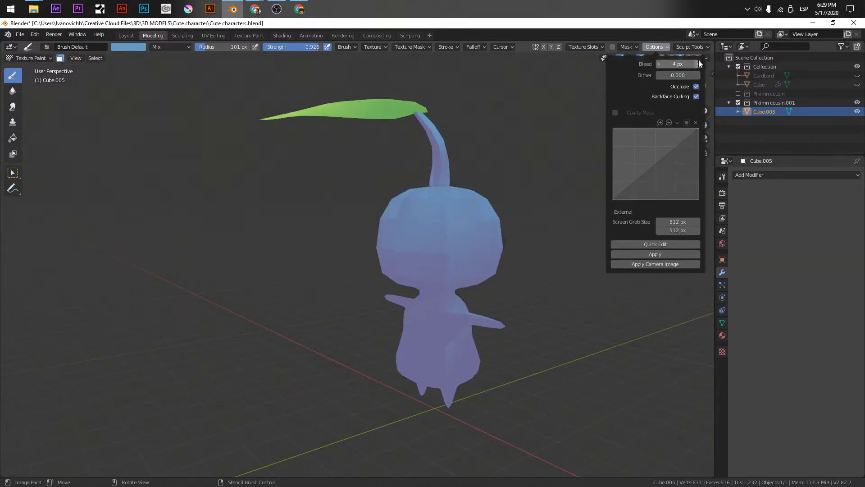
Paint light blue strokes over the back of the head
mouse_move(434, 214)
middle_mouse_down()
mouse_move(521, 243)
mouse_move(460, 229)
middle_mouse_up()
mouse_move(455, 213)
left_mouse_down()
mouse_move(410, 222)
mouse_move(394, 235)
mouse_move(462, 260)
left_mouse_up()
middle_click_drag(462, 260, 437, 264)
scroll(386, 269, "up", 3)
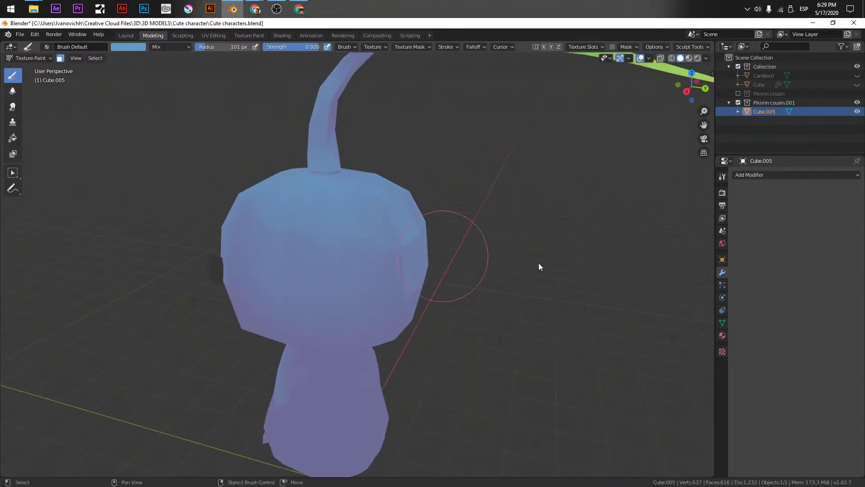
Add a Multiresolution modifier to the character and subdivide it twice
left_click(784, 175)
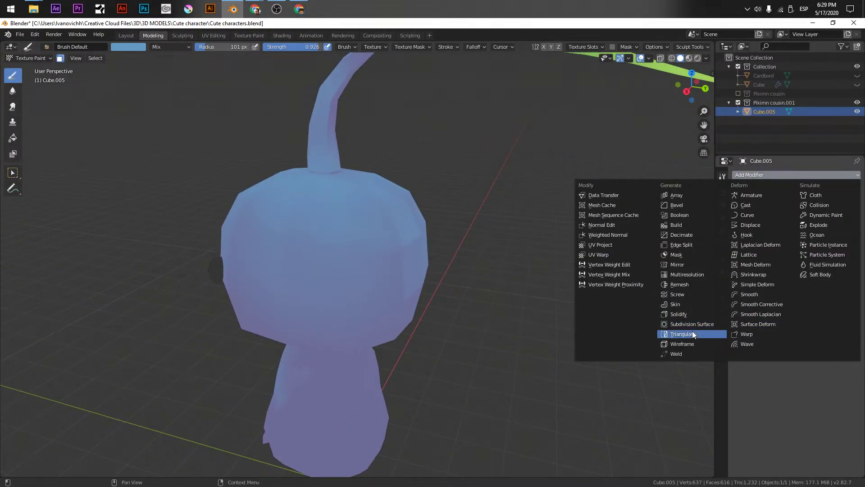
left_click(687, 274)
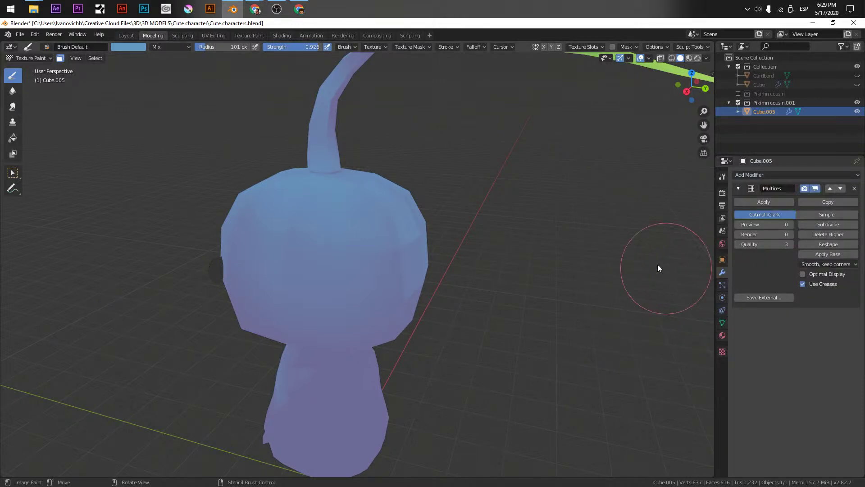
left_click(819, 221)
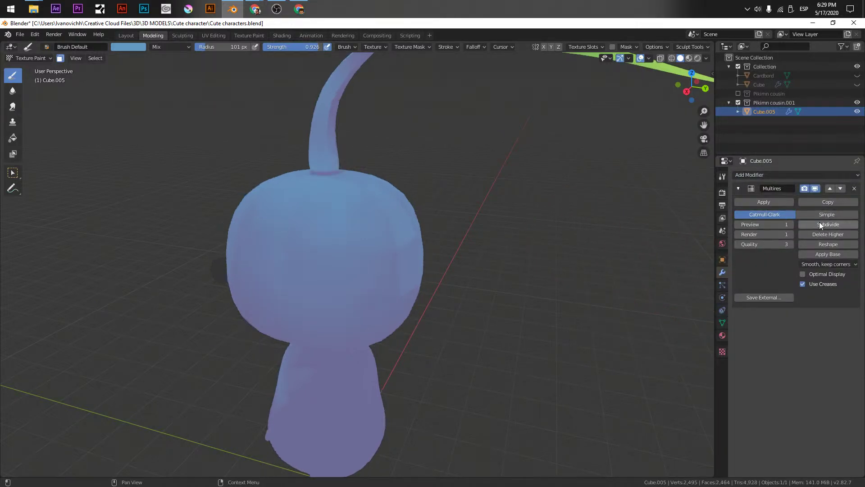
left_click(819, 224)
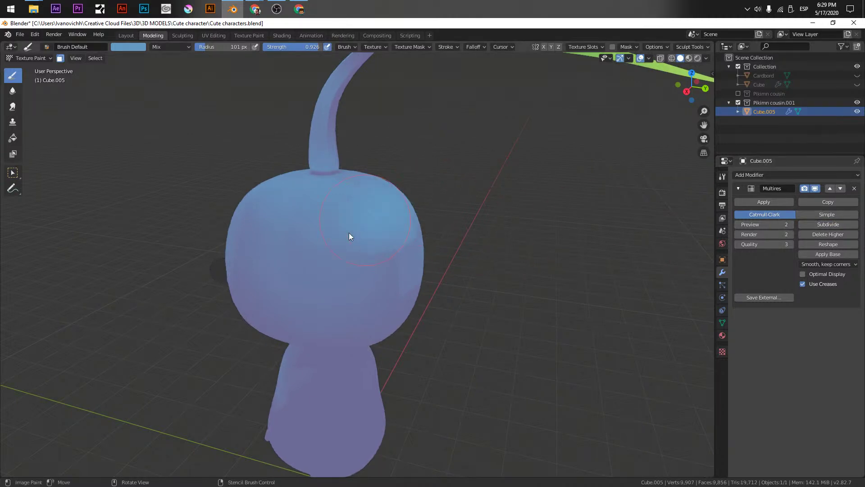
Try light blue strokes on the subdivided head, undo them and remove the Multires modifier
mouse_move(356, 194)
middle_mouse_down()
mouse_move(426, 281)
mouse_move(513, 273)
mouse_move(401, 300)
mouse_move(373, 215)
mouse_move(423, 231)
mouse_move(386, 242)
middle_mouse_up()
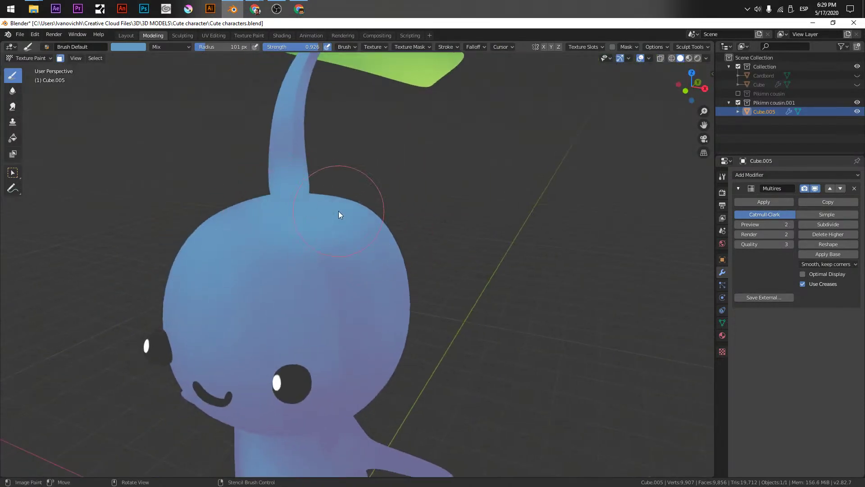
mouse_move(336, 310)
middle_mouse_down()
mouse_move(292, 292)
mouse_move(355, 225)
mouse_move(367, 270)
mouse_move(347, 286)
mouse_move(373, 218)
mouse_move(402, 238)
mouse_move(436, 231)
middle_mouse_up()
key("shift+z")
key("shift+z")
key("shift+z")
key("shift+z")
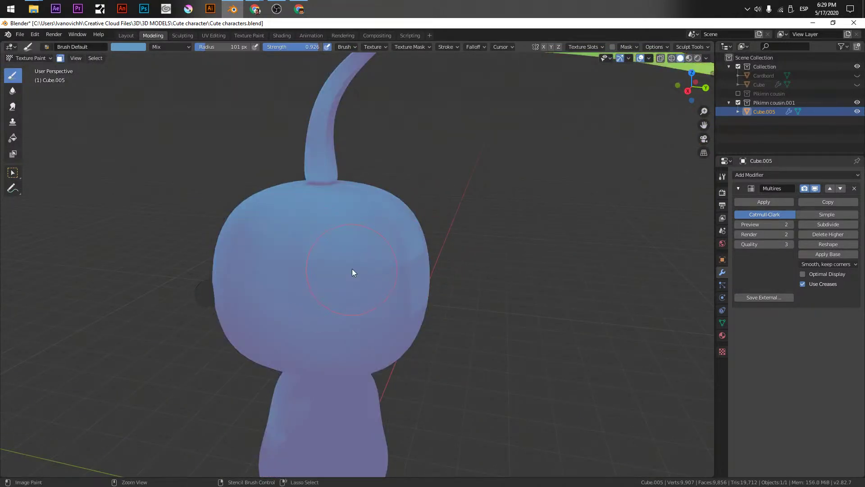
left_click(855, 189)
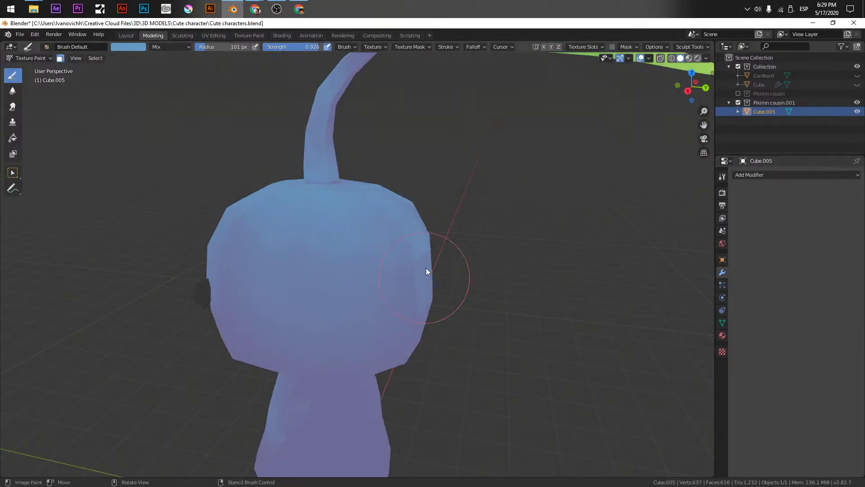
Set the brush radius to 154 px and paint light blue on the side of the head
left_click_drag(371, 242, 337, 276)
middle_click_drag(336, 277, 393, 310)
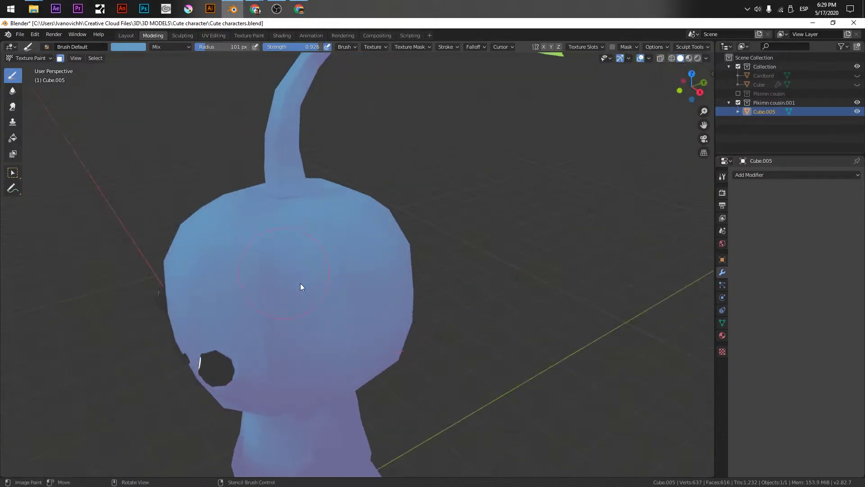
middle_click_drag(280, 269, 376, 225)
middle_click_drag(350, 170, 460, 298)
key("f")
left_click(282, 253)
middle_click_drag(290, 242, 380, 308)
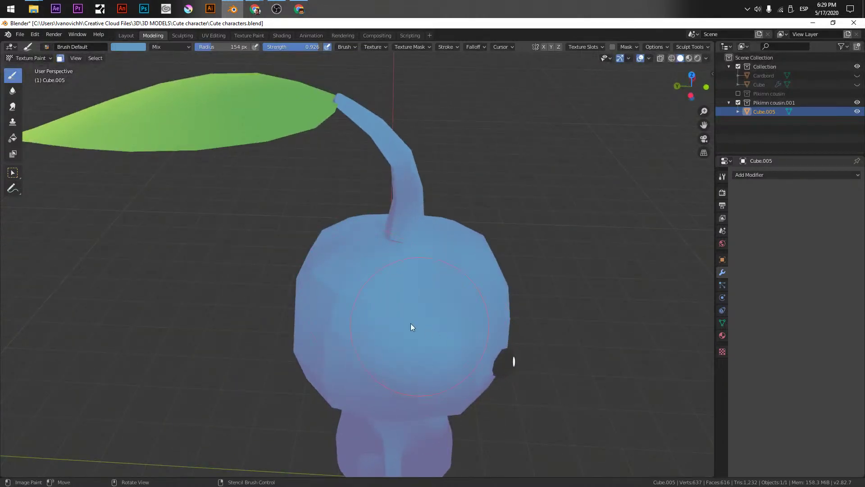
Build up the light blue around the head with broad 154 px strokes from several sides
middle_click_drag(425, 328, 438, 306)
mouse_move(440, 271)
middle_mouse_down()
mouse_move(426, 276)
mouse_move(372, 228)
middle_mouse_up()
mouse_move(441, 242)
middle_mouse_down()
mouse_move(359, 251)
mouse_move(406, 209)
mouse_move(388, 209)
mouse_move(392, 269)
mouse_move(417, 326)
mouse_move(344, 296)
middle_mouse_up()
middle_click_drag(367, 316, 339, 311)
middle_click_drag(339, 343, 381, 231, "shift")
scroll(383, 239, "up", 3)
key("KP_1")
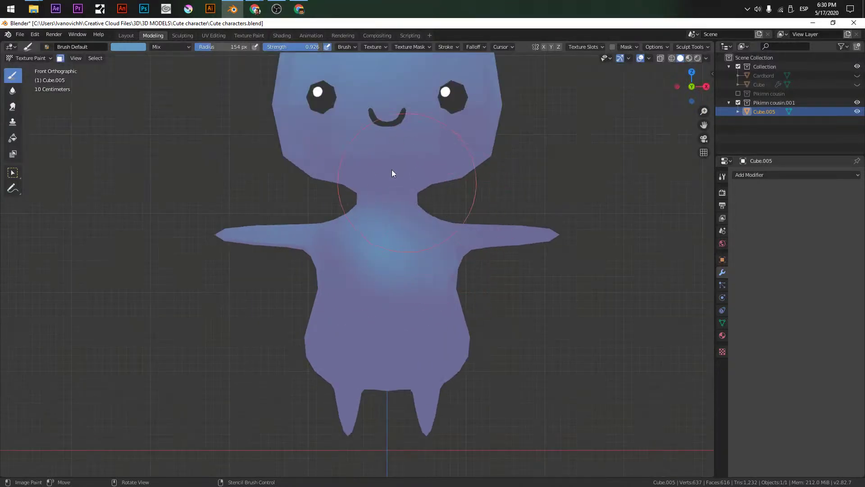
In the Texture Paint workspace, paint light blue directly on the front head area of the Cuteguy1 image
left_click(213, 36)
scroll(242, 321, "up", 5)
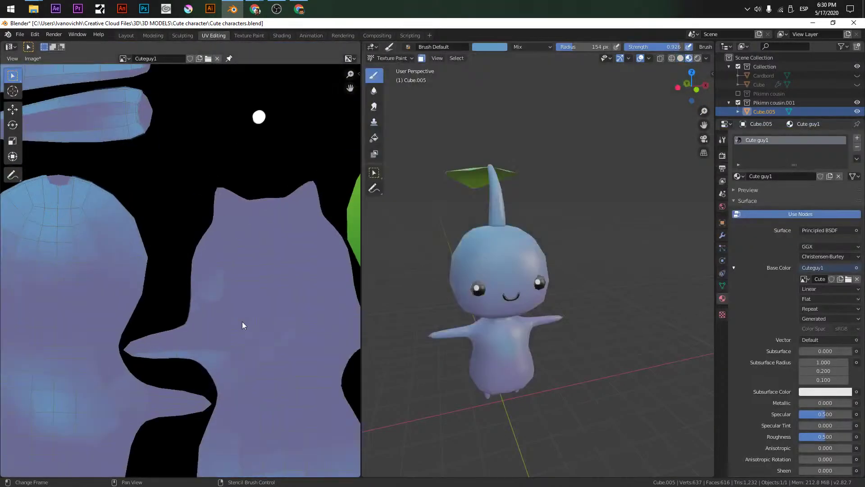
left_click(249, 36)
scroll(212, 207, "up", 2)
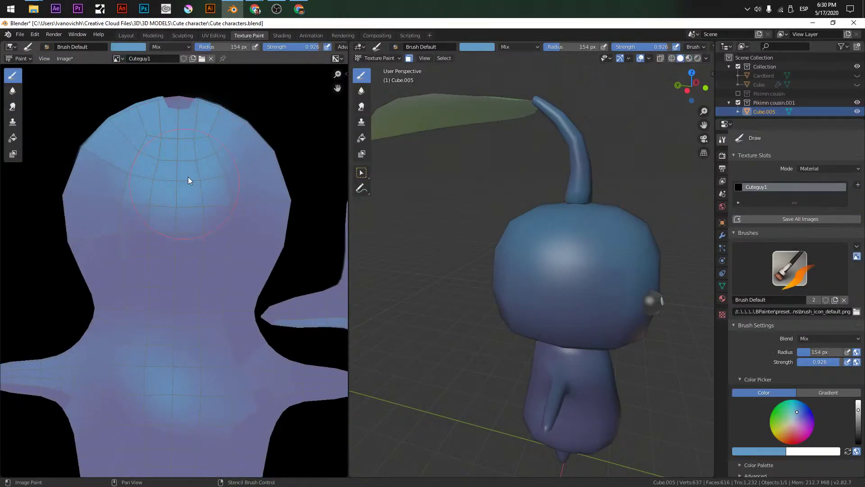
mouse_move(183, 148)
left_mouse_down()
mouse_move(220, 142)
mouse_move(199, 142)
mouse_move(212, 120)
mouse_move(152, 137)
mouse_move(152, 176)
mouse_move(206, 123)
mouse_move(145, 189)
mouse_move(127, 145)
mouse_move(208, 182)
left_mouse_up()
middle_click_drag(213, 184, 164, 220)
Set the brush radius to 220 px and spread the light blue further across the front head area of the image
key("f")
left_click(212, 234)
left_click_drag(182, 198, 185, 201)
middle_click_drag(286, 274, 168, 234)
middle_click_drag(104, 375, 85, 241)
middle_click_drag(296, 414, 196, 328)
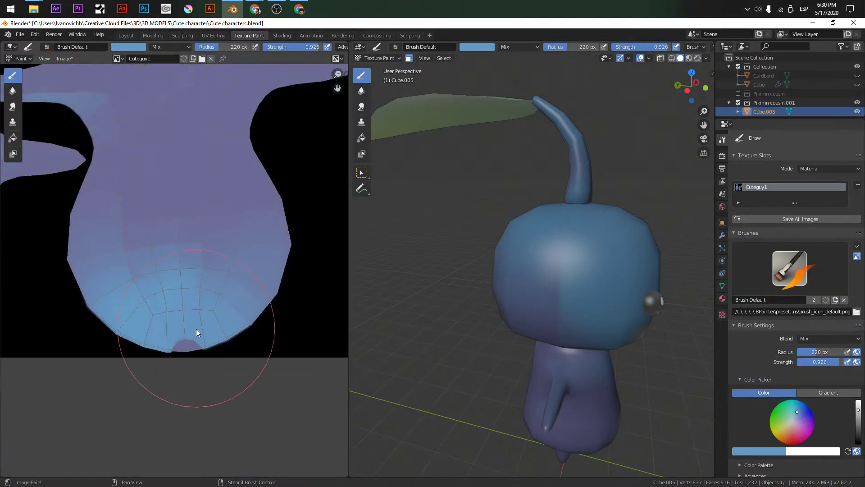
Set the brush radius to 336 px and blend light blue over the head and chest areas of the image
key("f")
mouse_move(258, 299)
left_mouse_down()
mouse_move(169, 324)
mouse_move(171, 285)
mouse_move(172, 303)
left_mouse_up()
left_click(209, 312)
middle_click_drag(159, 281, 239, 354)
mouse_move(208, 325)
middle_mouse_down()
mouse_move(4, 289)
mouse_move(1, 318)
middle_mouse_up()
middle_click_drag(229, 220, 285, 309)
left_click_drag(190, 317, 167, 315)
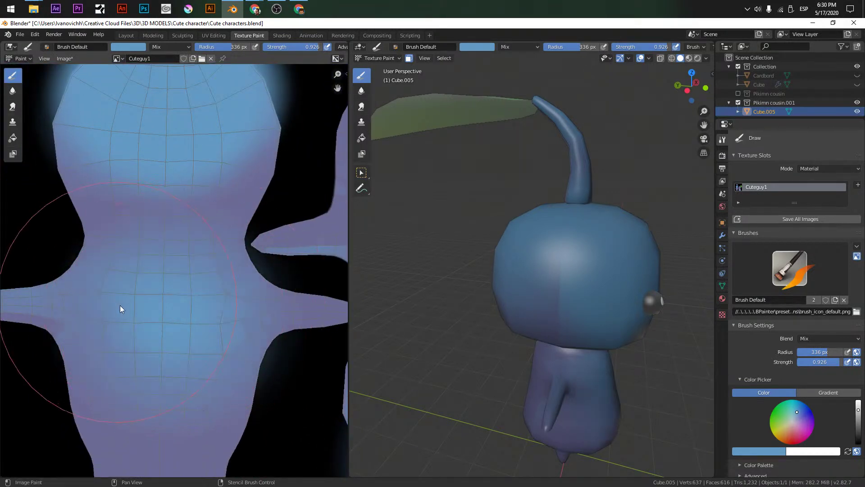
Set the brush radius to 131 px and paint the upper stem island light blue
mouse_move(218, 241)
middle_mouse_down()
mouse_move(244, 247)
mouse_move(262, 288)
mouse_move(249, 355)
middle_mouse_up()
key("f")
left_click(103, 195)
left_click_drag(95, 176, 233, 171)
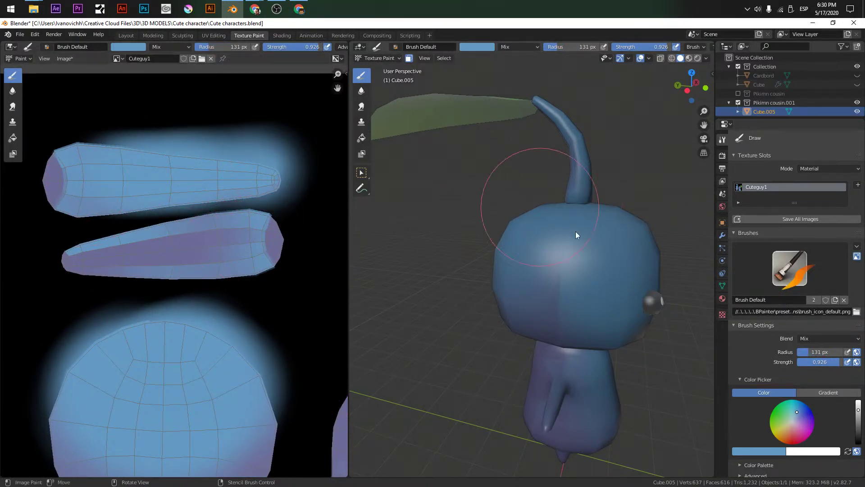
Sample the purple from the lower stem island as the brush color
left_click(757, 451)
left_click(761, 415)
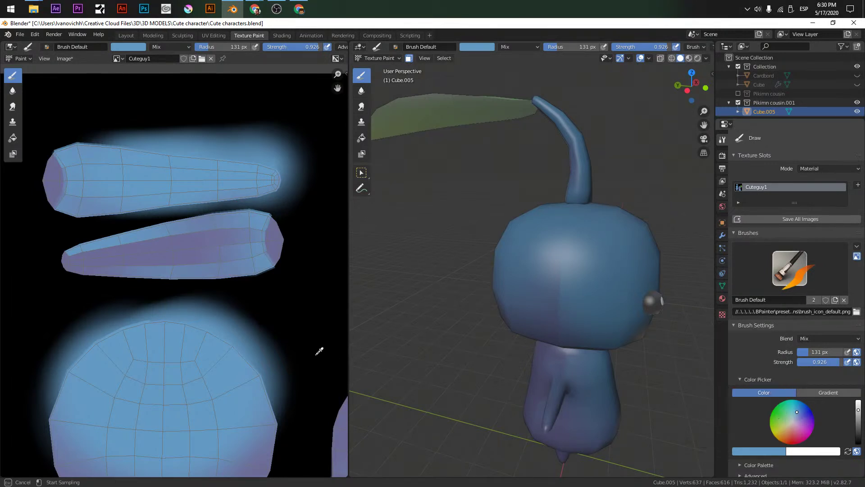
left_click(203, 244)
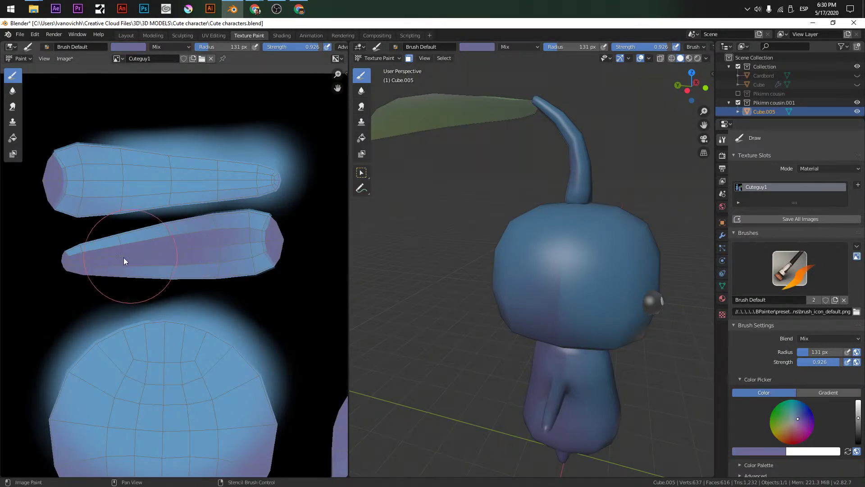
Set the brush radius to 52 px and paint the lower stem island purple
key("f")
left_click(109, 271)
mouse_move(88, 262)
left_mouse_down()
mouse_move(170, 241)
mouse_move(185, 227)
left_mouse_up()
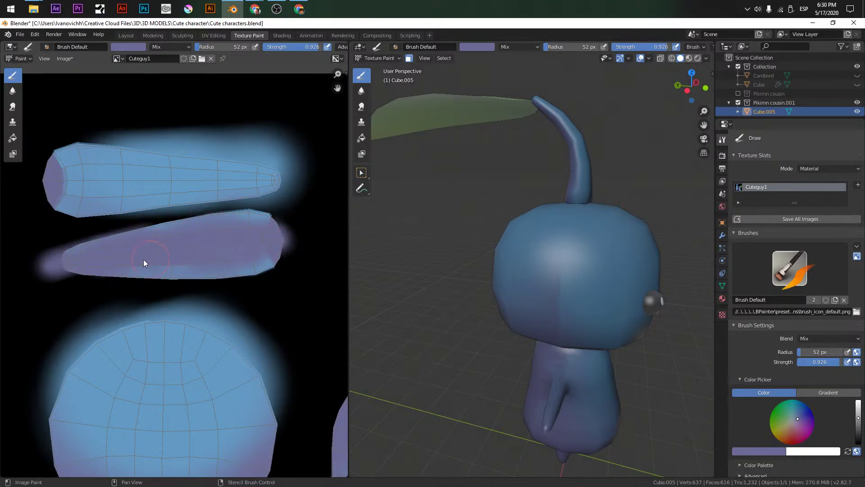
scroll(262, 217, "down", 2)
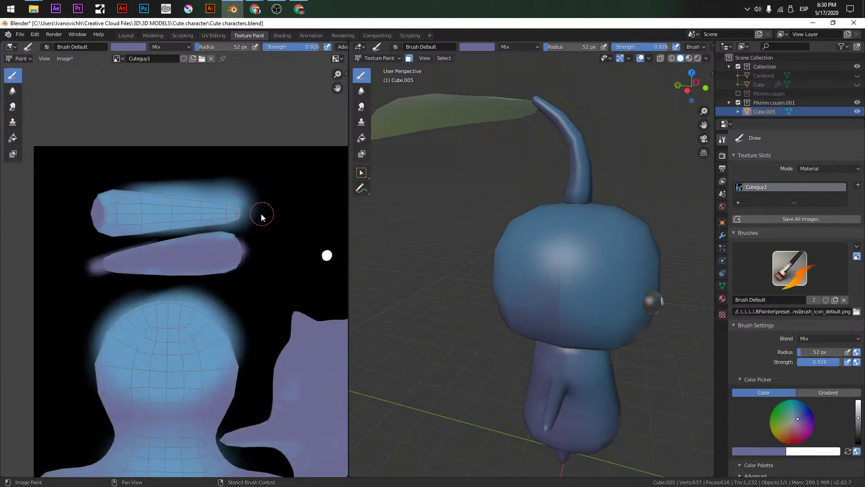
Set the brush radius to 389 px and blend purple over the lower head and neck edges of the front body island
mouse_move(425, 99)
middle_mouse_down()
mouse_move(413, 216)
mouse_move(438, 176)
middle_mouse_up()
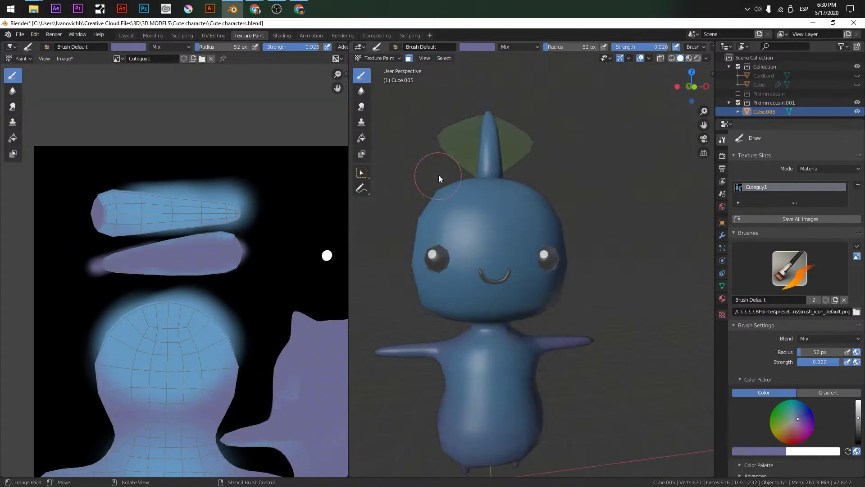
key("Tab")
key("Tab")
mouse_move(536, 251)
middle_mouse_down()
mouse_move(583, 292)
mouse_move(562, 266)
mouse_move(527, 301)
middle_mouse_up()
middle_click_drag(248, 357, 217, 308)
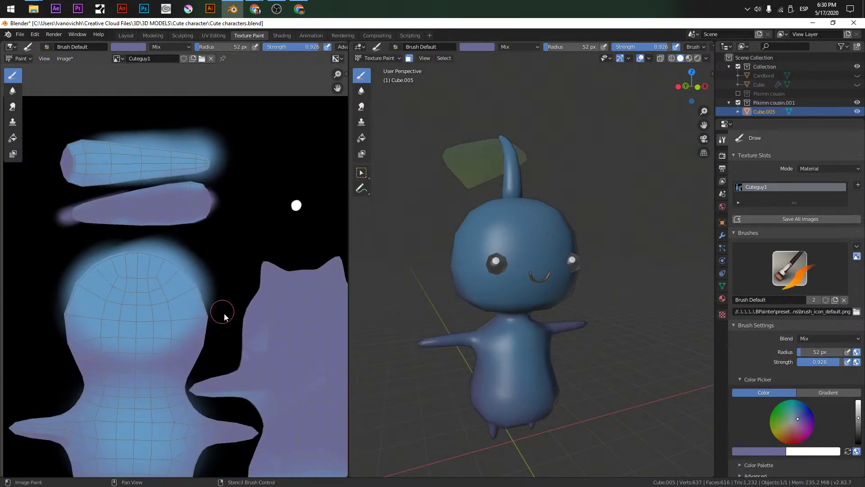
middle_click_drag(183, 350, 144, 276)
key("f")
left_click(171, 302)
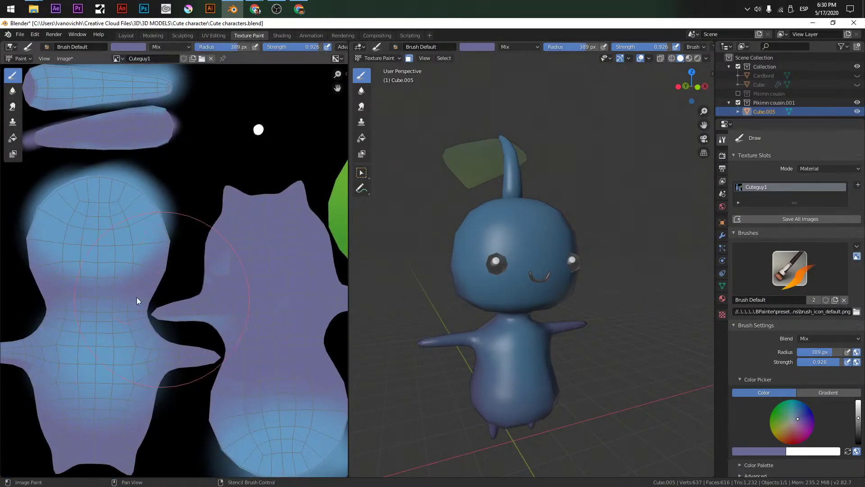
mouse_move(175, 261)
left_mouse_down()
mouse_move(154, 276)
mouse_move(134, 274)
left_mouse_up()
left_click_drag(30, 250, 61, 284)
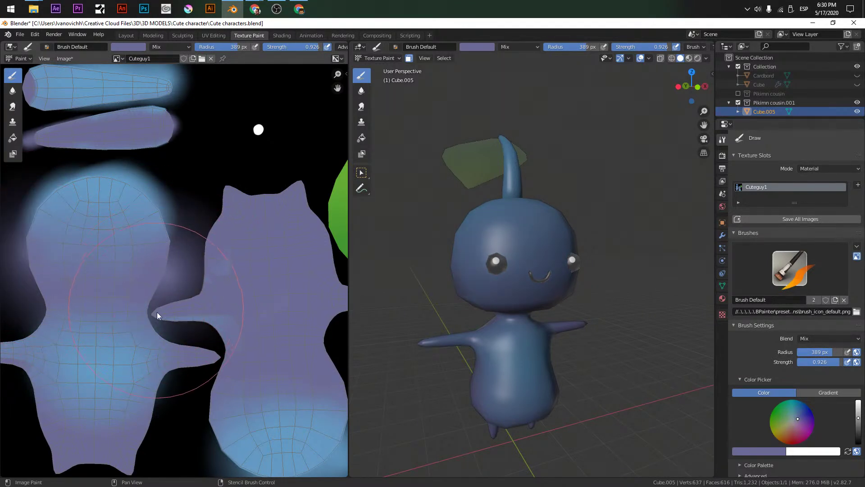
left_click_drag(184, 322, 210, 325)
middle_click_drag(232, 315, 242, 279)
Set the brush radius to 387 px and strength to 0.385, and softly blend purple around the back body island
key("f")
left_click(233, 264)
left_click_drag(294, 46, 262, 47)
mouse_move(221, 301)
left_mouse_down()
mouse_move(260, 267)
mouse_move(209, 289)
left_mouse_up()
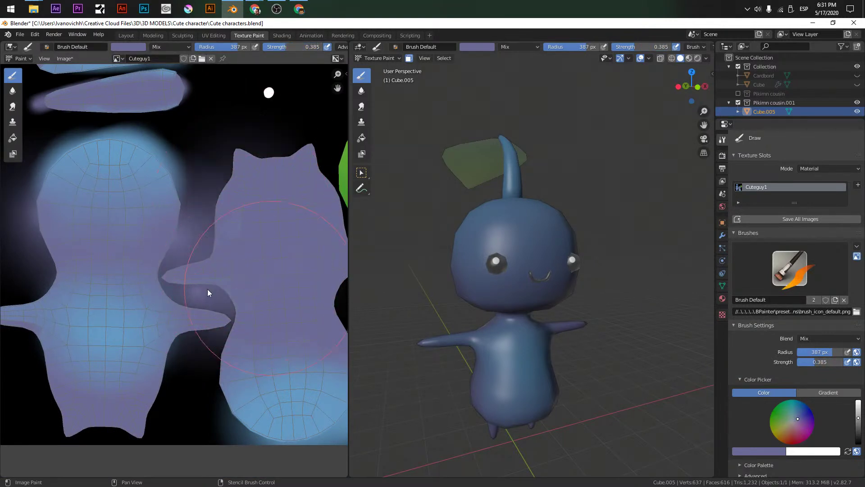
middle_click_drag(209, 289, 233, 236)
key("f")
left_click(212, 246)
middle_click_drag(283, 203, 249, 236)
Set the brush radius to 183 px and soften the purple-to-blue transition on the head of the back body island
key("f")
left_click(148, 340)
left_click_drag(90, 371, 135, 367)
middle_click_drag(251, 329, 164, 356)
left_click_drag(243, 360, 202, 343)
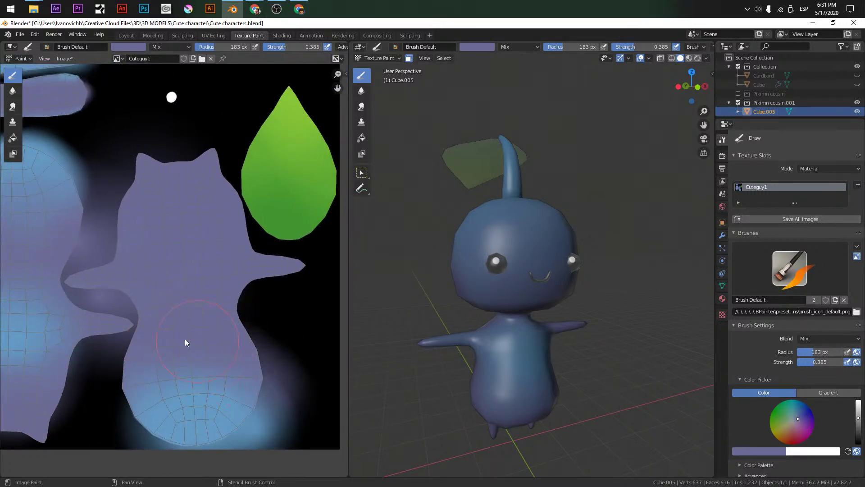
Save the file, switch the character to Object Mode with nothing selected, and save again
middle_click_drag(389, 329, 489, 283)
key("ctrl+s")
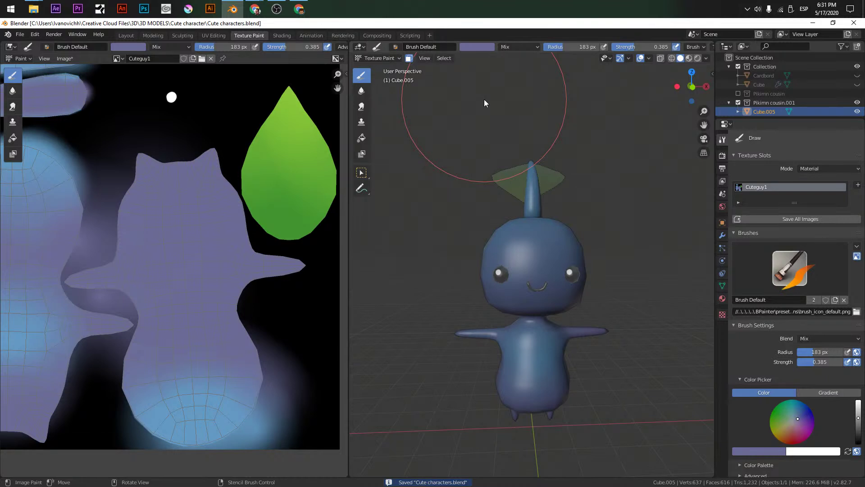
left_click(369, 57)
left_click(375, 69)
key("alt+a")
key("ctrl+s")
middle_click_drag(503, 203, 646, 209)
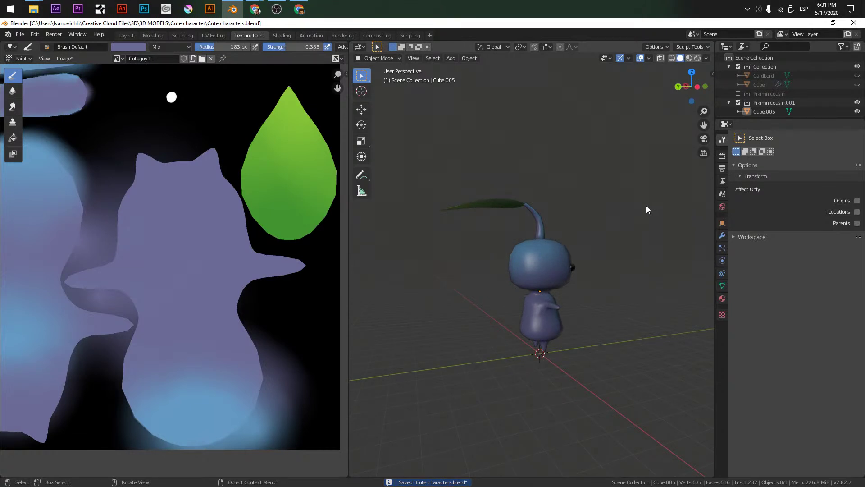
In front view, move the character down along Z until its feet rest on the ground line, and save the file
middle_click_drag(472, 337, 540, 296)
key("KP_1")
left_click_drag(473, 115, 712, 457)
scroll(483, 219, "up", 3)
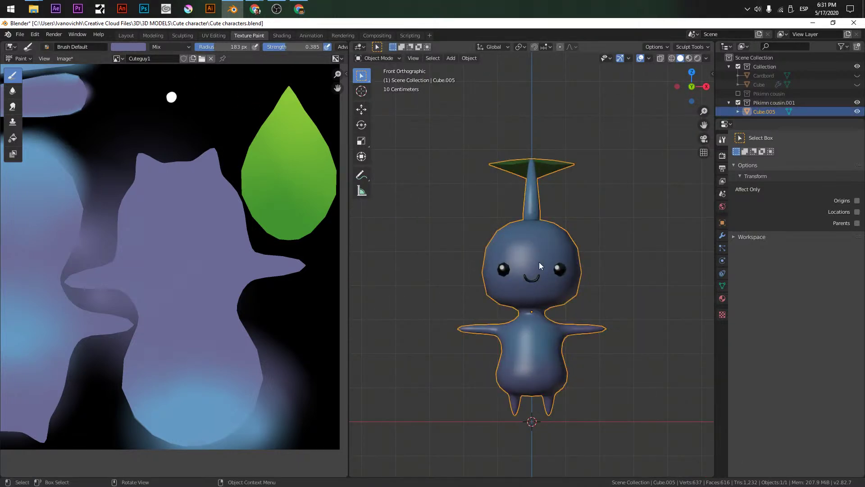
key("g")
key("z")
left_click(529, 299)
key("ctrl+s")
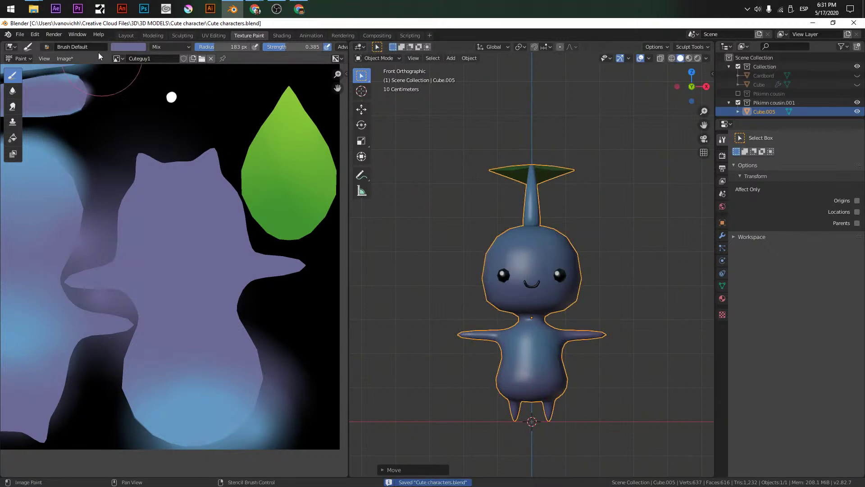
Save the painted texture as Cuteguy1.png in the Cute character folder
left_click(120, 58)
left_click(66, 59)
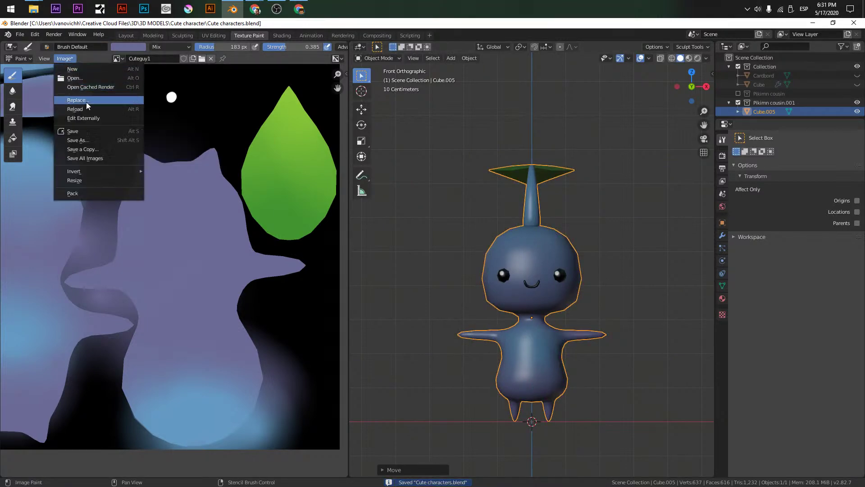
left_click(86, 136)
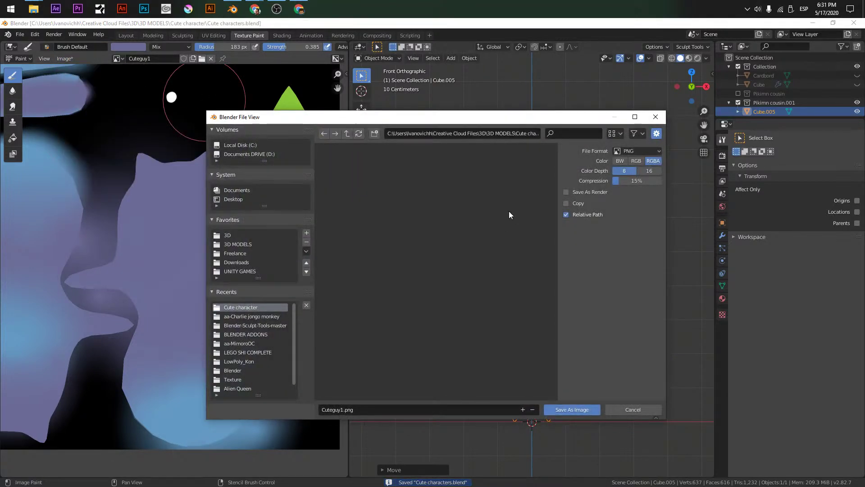
left_click(396, 412)
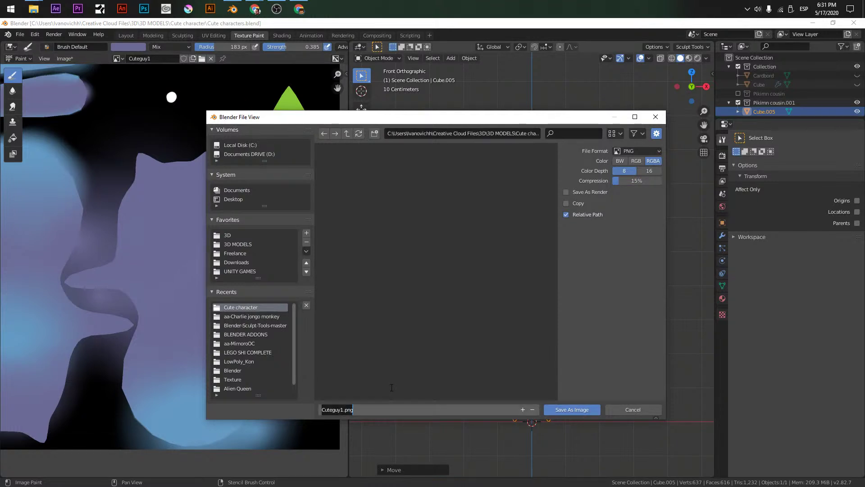
key("Return")
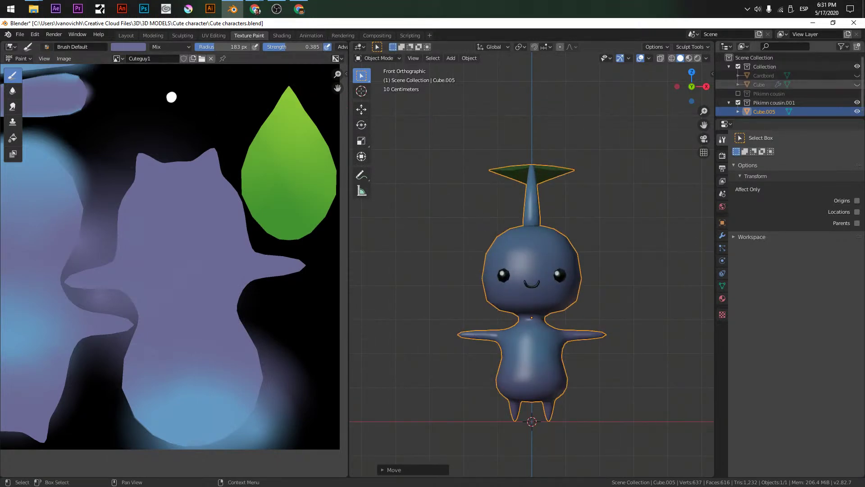
Launch Unity Hub
key("alt+Tab")
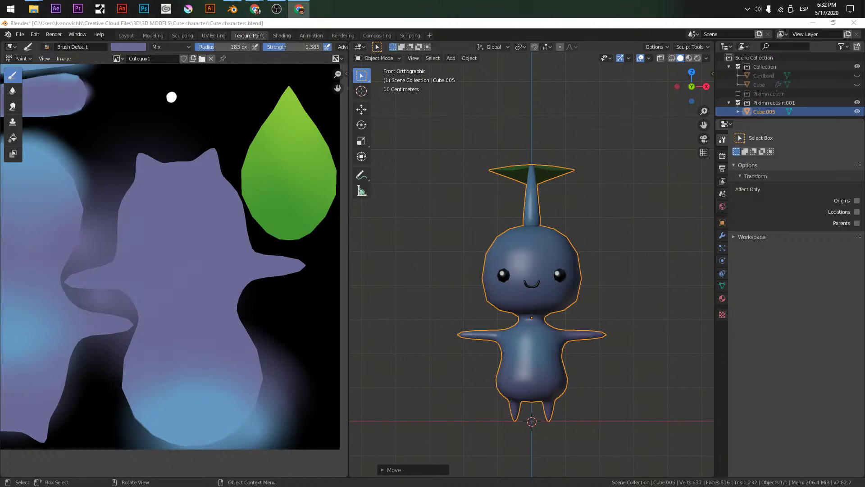
left_click(11, 9)
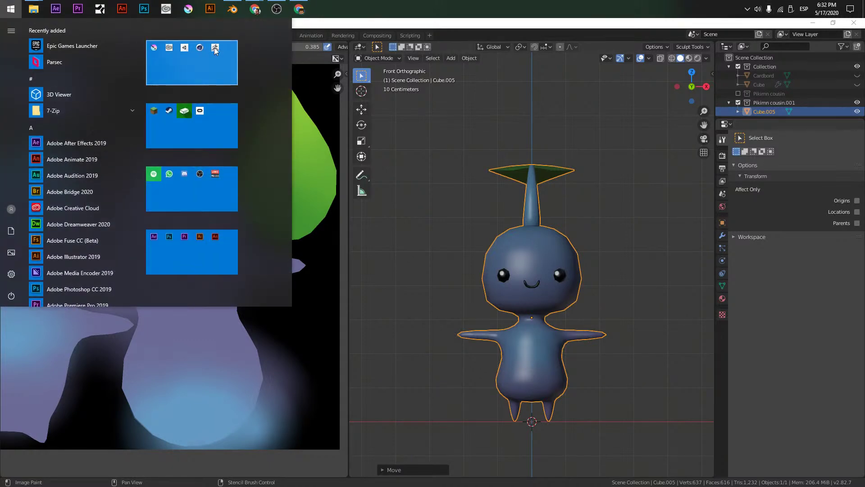
left_click(201, 67)
left_click(179, 167)
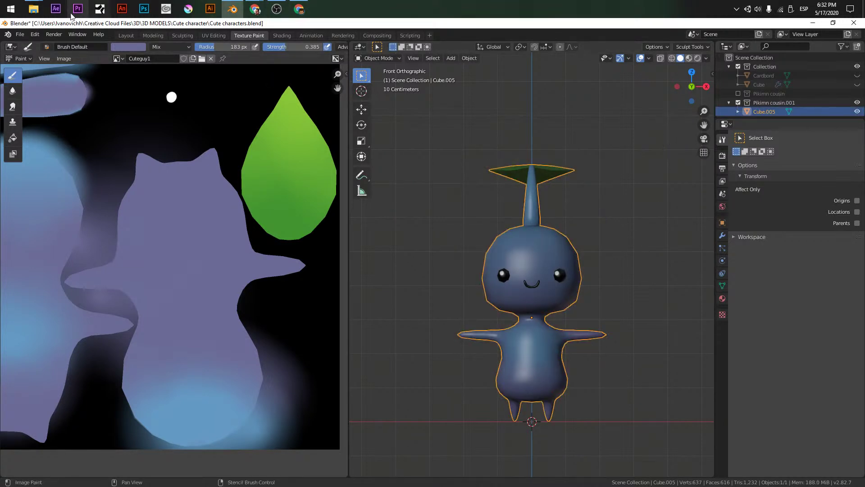
Export only the selected character as Cute characters.fbx
left_click(20, 34)
mouse_move(47, 164)
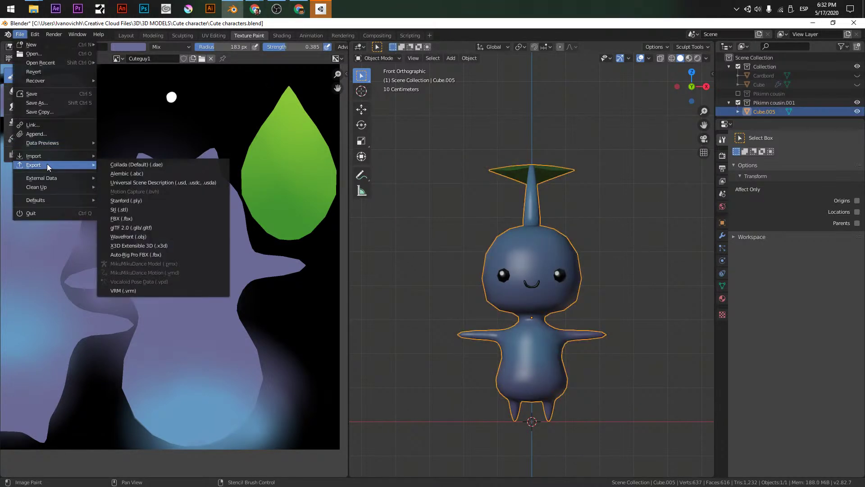
left_click(190, 220)
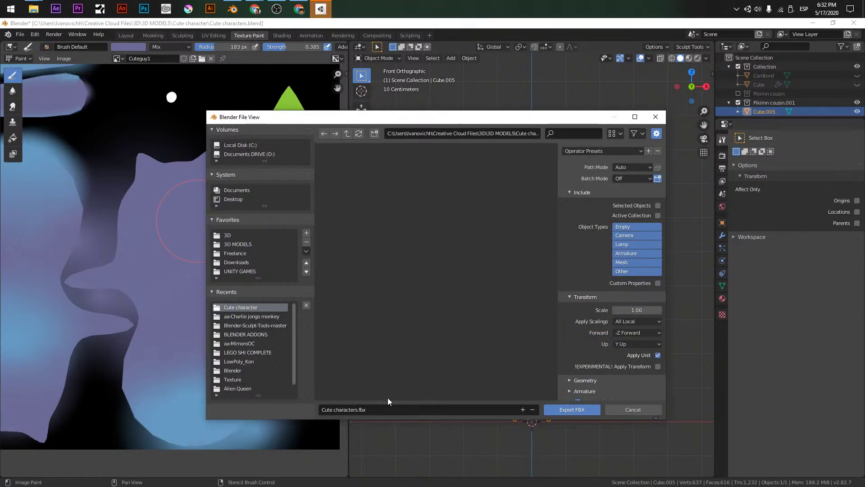
left_click(658, 205)
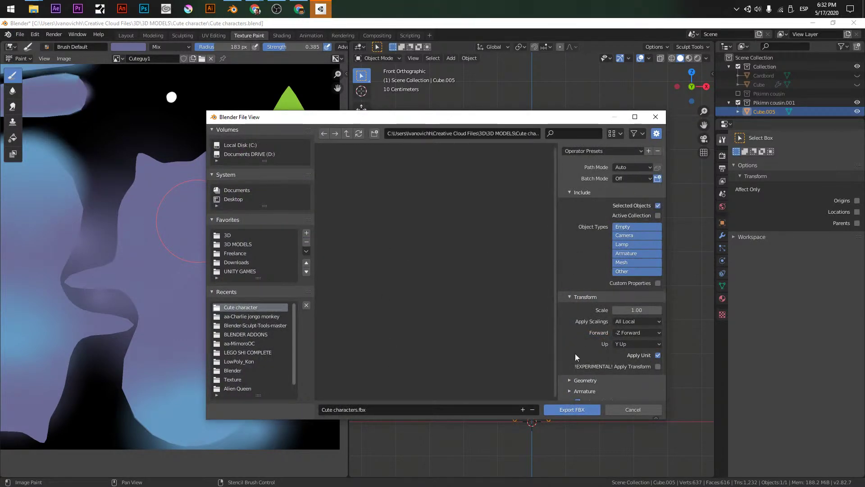
left_click(567, 409)
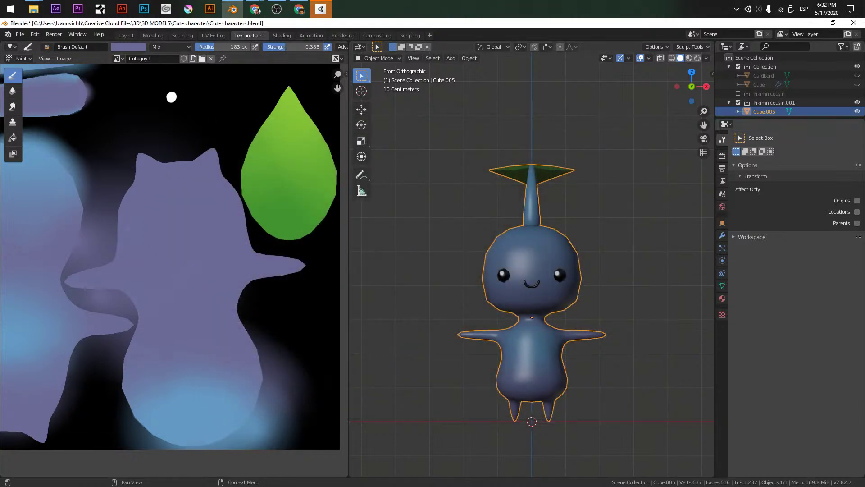
Switch to Mixamo and upload the Cute characters FBX file from the Cute character folder as a new character
key("alt+Tab")
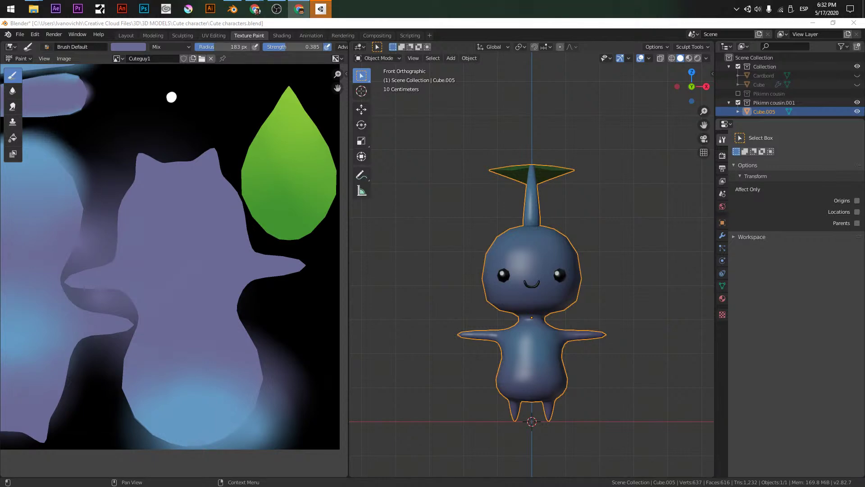
left_click_drag(121, 485, 253, 1)
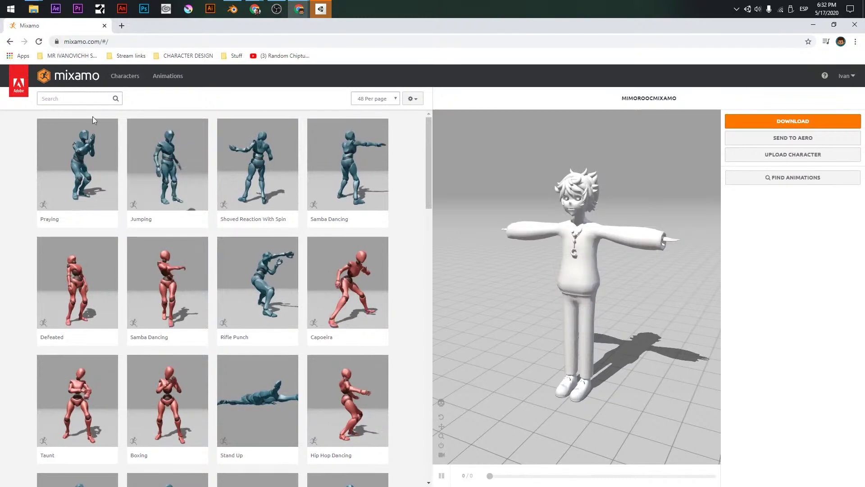
left_click(779, 154)
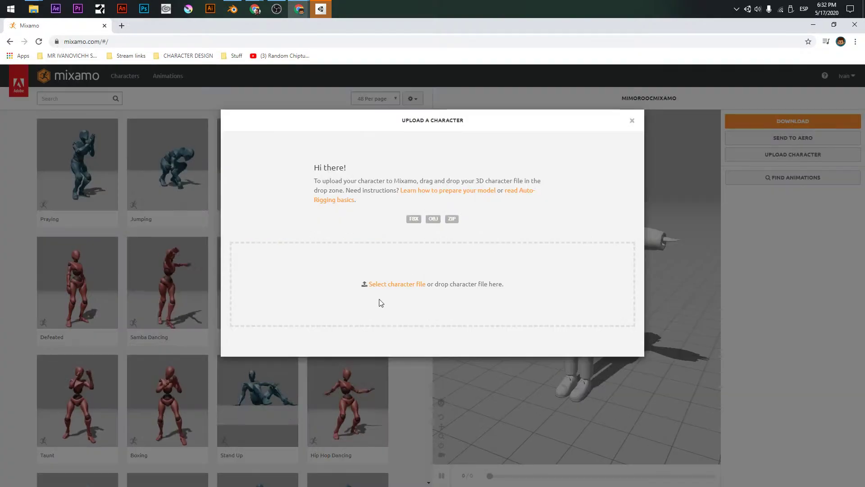
left_click(382, 284)
left_click_drag(362, 58, 343, 486)
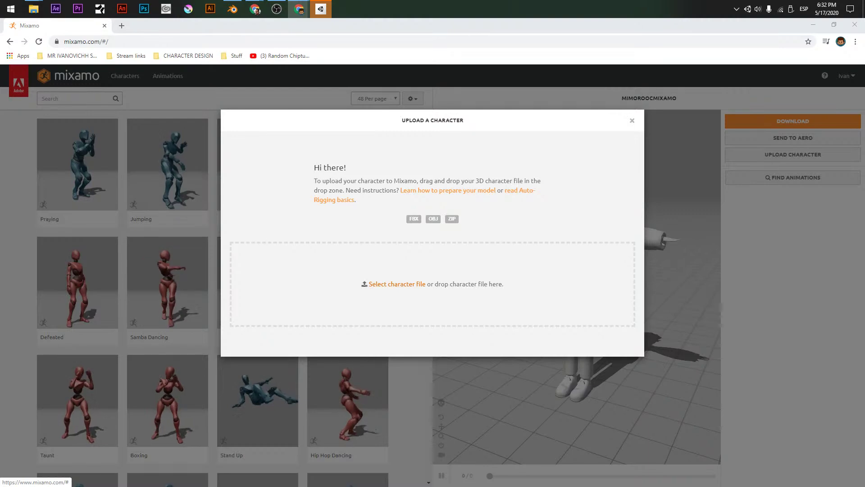
left_click(397, 284)
left_click_drag(338, 87, 400, 32)
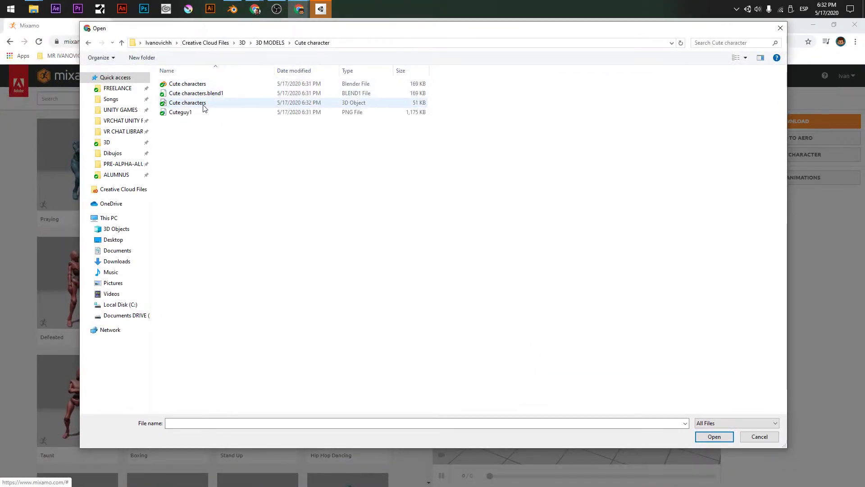
left_click(189, 103)
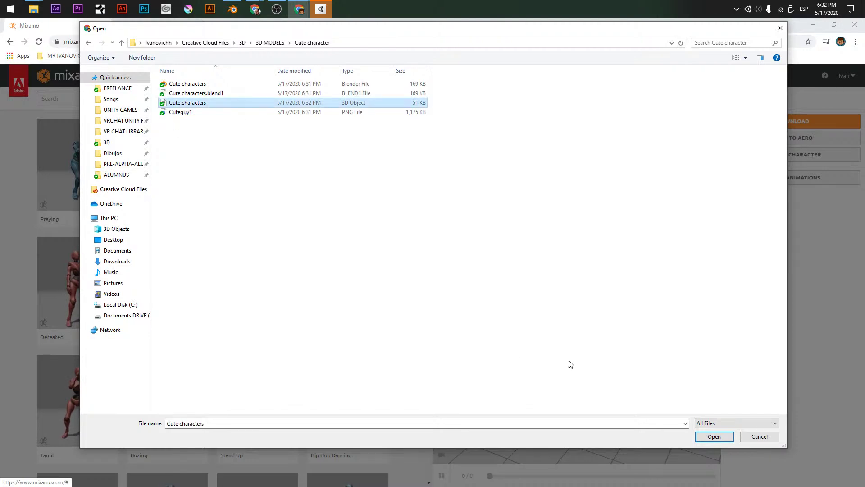
left_click(714, 437)
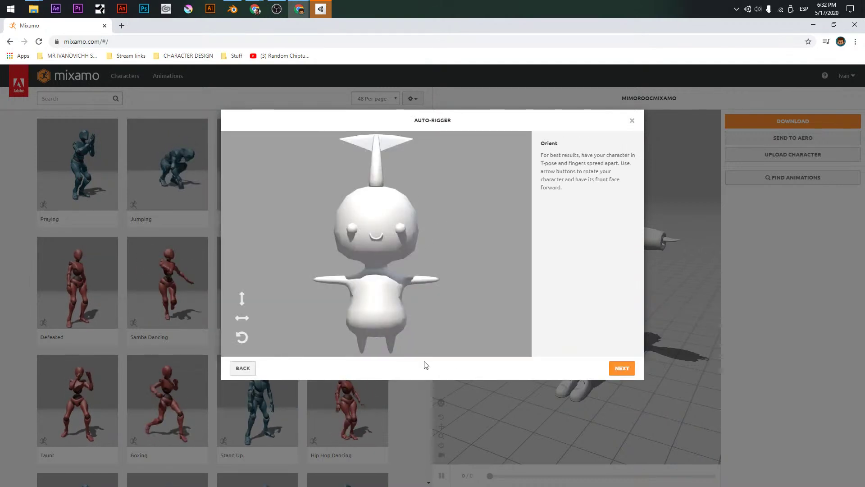
Accept the orientation, place the chin, wrist, elbow, knee and groin markers with symmetry, and start auto-rigging with Standard Skeleton (65)
left_click(621, 367)
mouse_move(270, 244)
left_mouse_down()
mouse_move(386, 254)
mouse_move(374, 260)
left_mouse_up()
mouse_move(271, 266)
left_mouse_down()
mouse_move(320, 283)
mouse_move(293, 287)
mouse_move(341, 279)
left_mouse_up()
mouse_move(270, 312)
left_mouse_down()
mouse_move(356, 333)
mouse_move(362, 343)
left_mouse_up()
mouse_move(271, 334)
left_mouse_down()
mouse_move(356, 315)
mouse_move(347, 339)
mouse_move(376, 336)
left_mouse_up()
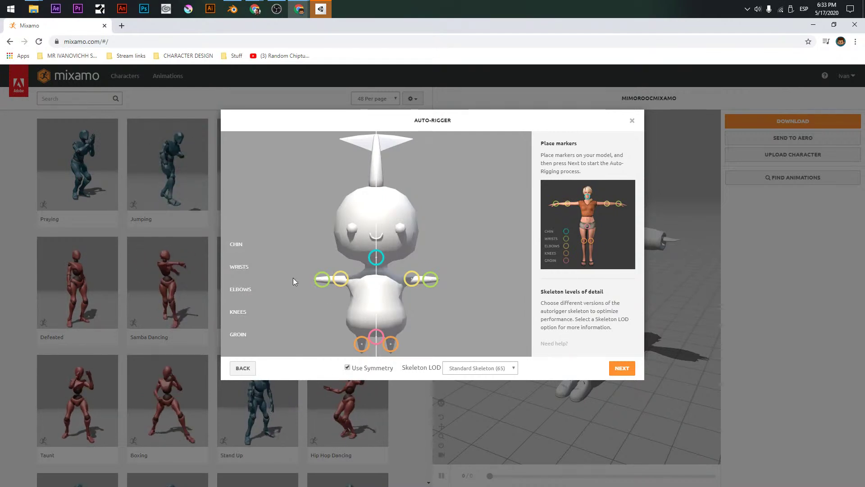
left_click(621, 367)
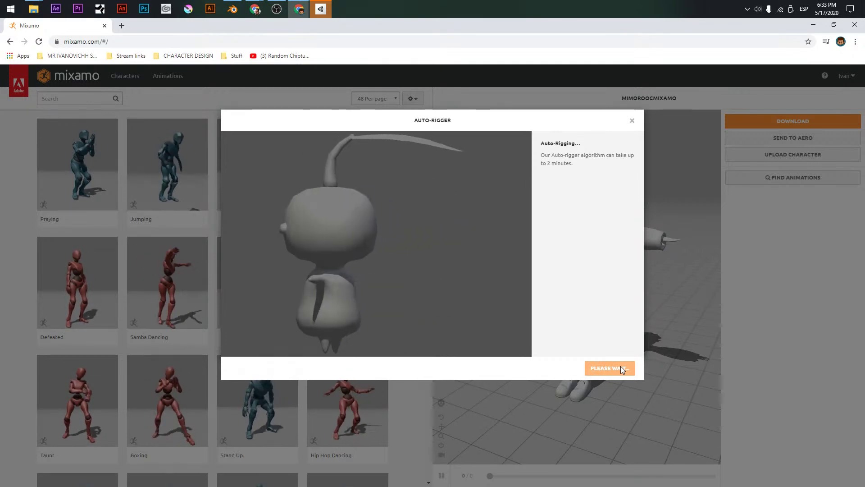
Switch to Unity Hub and create a 3D project named "Cute Character" with Unity 2017.4.28f1
left_click(326, 4)
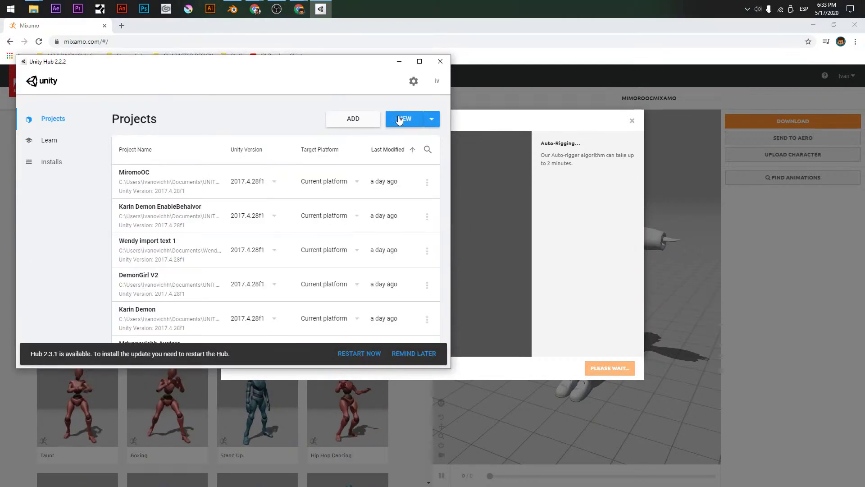
left_click(432, 120)
left_click(372, 210)
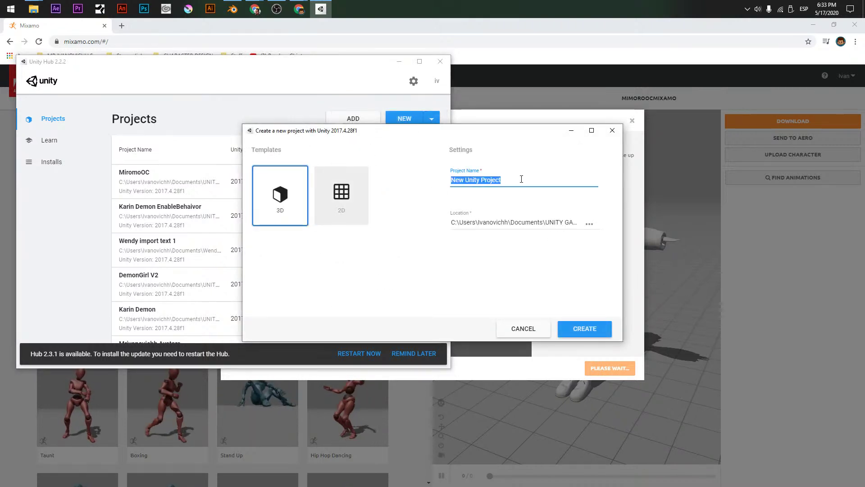
type("Cute Character")
key("Return")
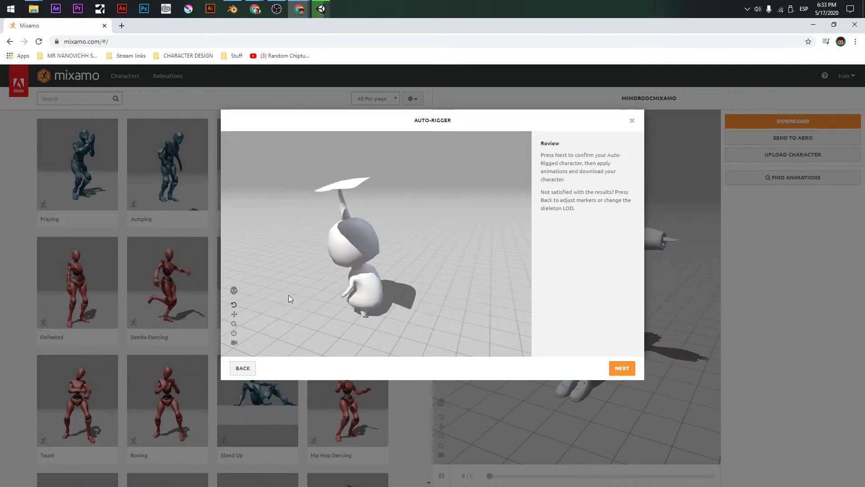
Accept the auto-rigged character in place of the previous one and download it as FBX in T-pose
left_click_drag(370, 318, 330, 277)
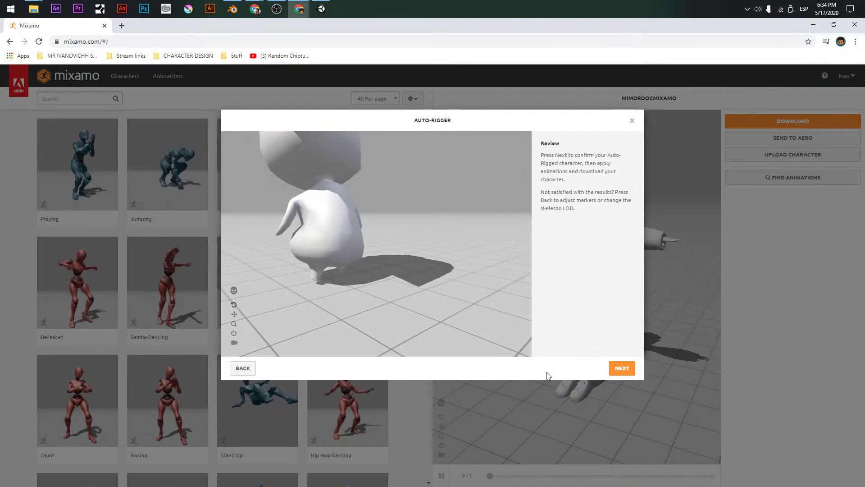
left_click(623, 369)
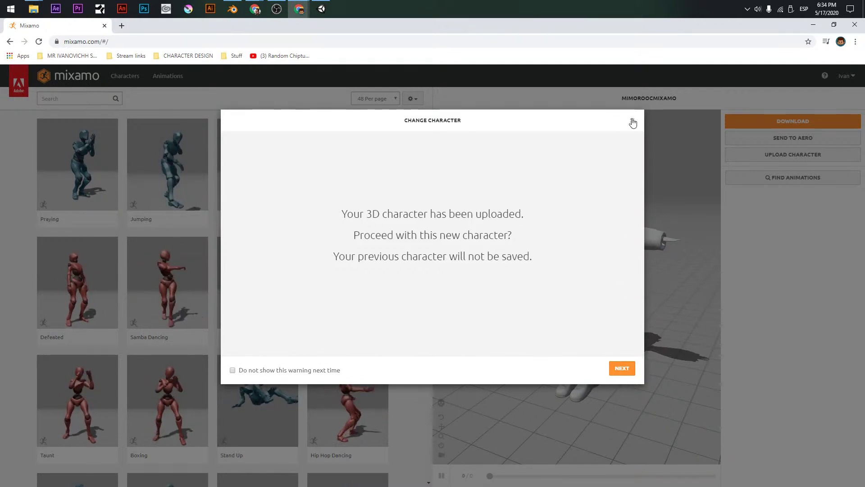
left_click(631, 369)
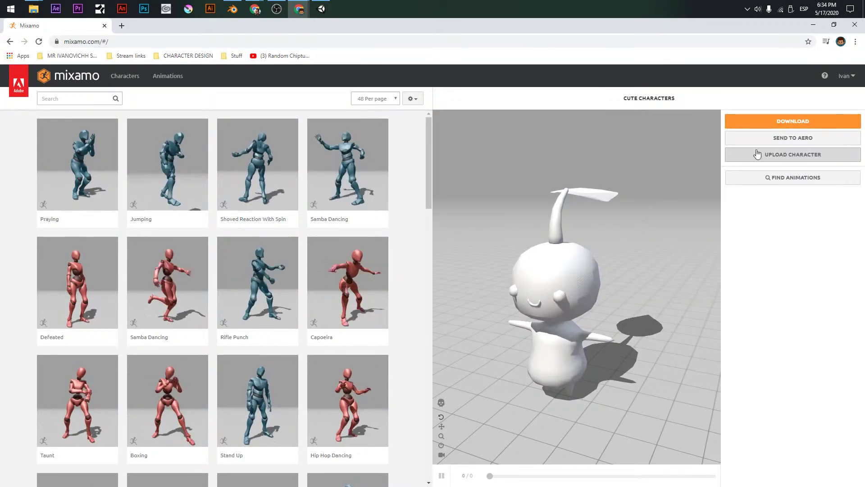
left_click(770, 122)
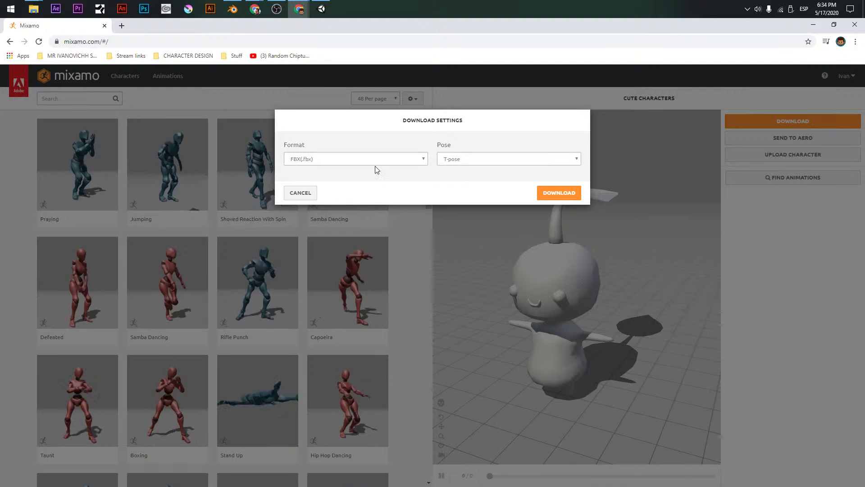
left_click(559, 193)
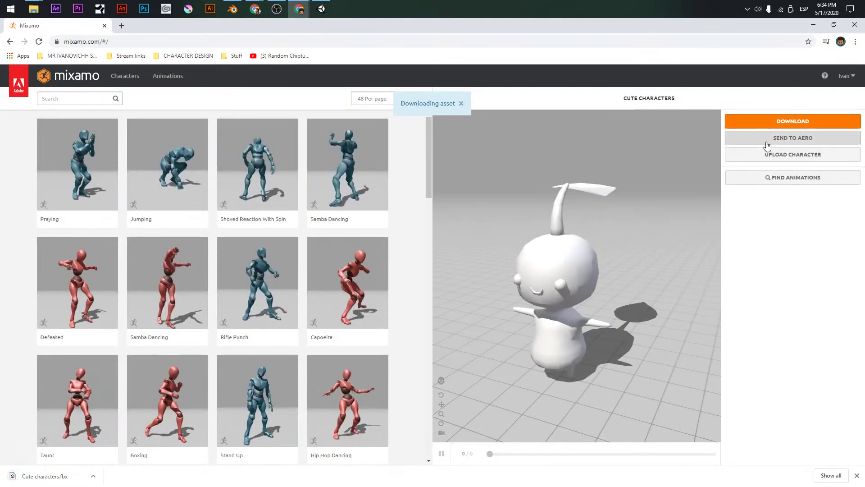
Switch to Blender, save the file and go to Object Mode in the Modeling workspace
left_click(813, 25)
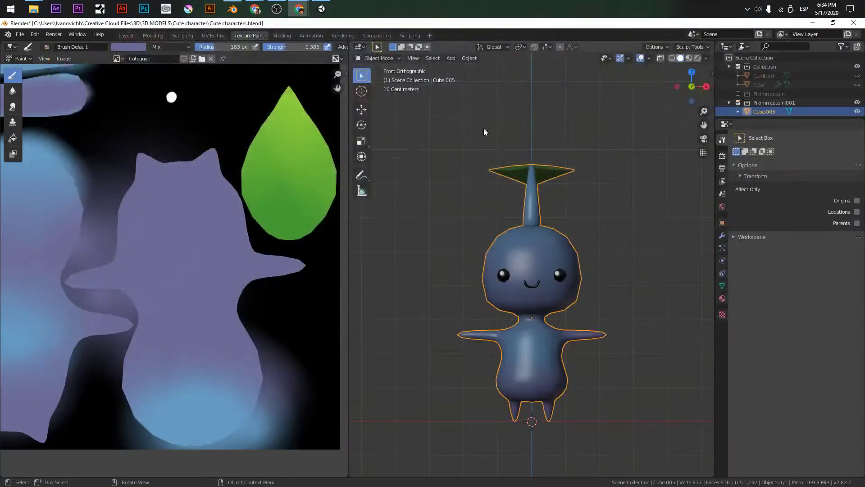
key("ctrl+s")
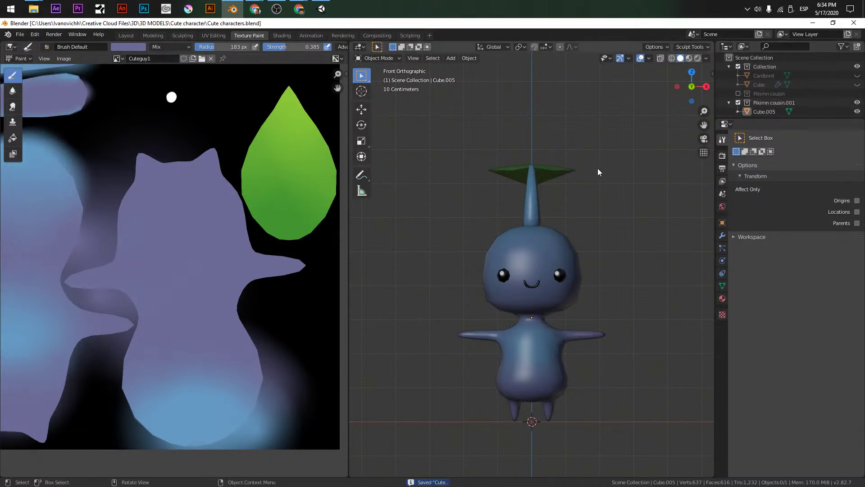
left_click(152, 35)
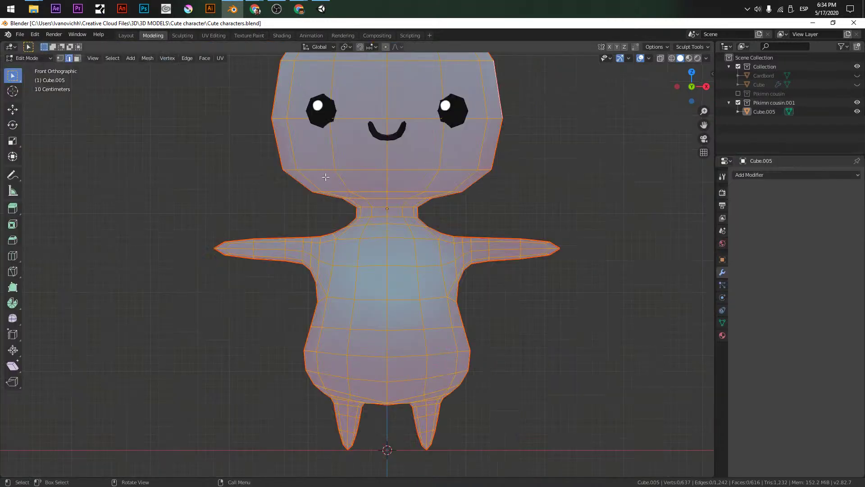
left_click(39, 59)
left_click(40, 68)
Rename the leaf-stemmed character's collection to "Pikimn cousin Ready" and exclude it from the view layer
scroll(306, 226, "down", 2)
middle_click_drag(335, 214, 358, 295, "shift")
double_click(769, 103)
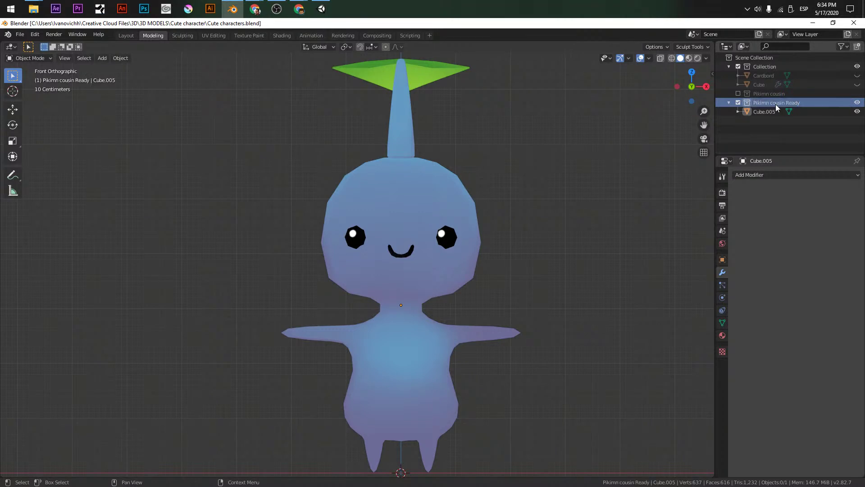
left_click(738, 103)
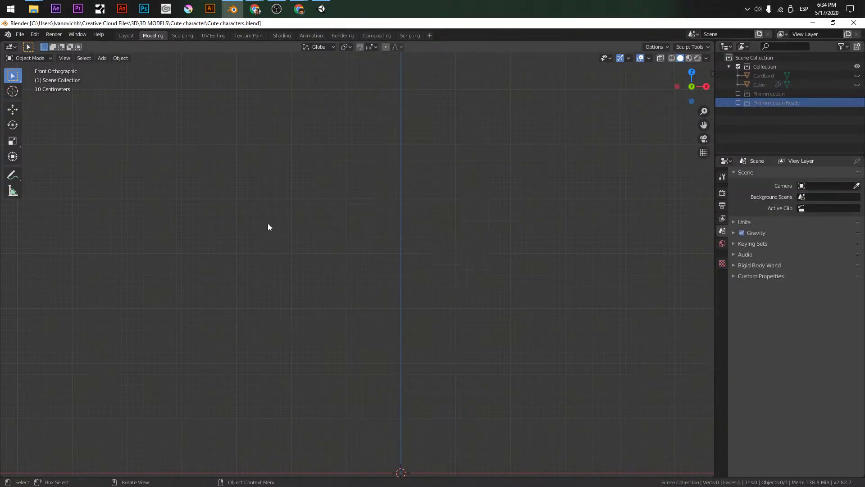
left_click(20, 35)
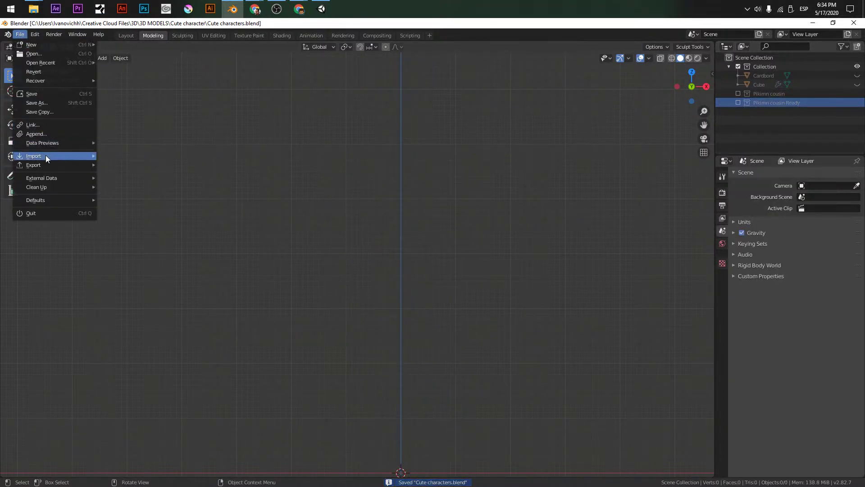
mouse_move(45, 155)
left_click(119, 216)
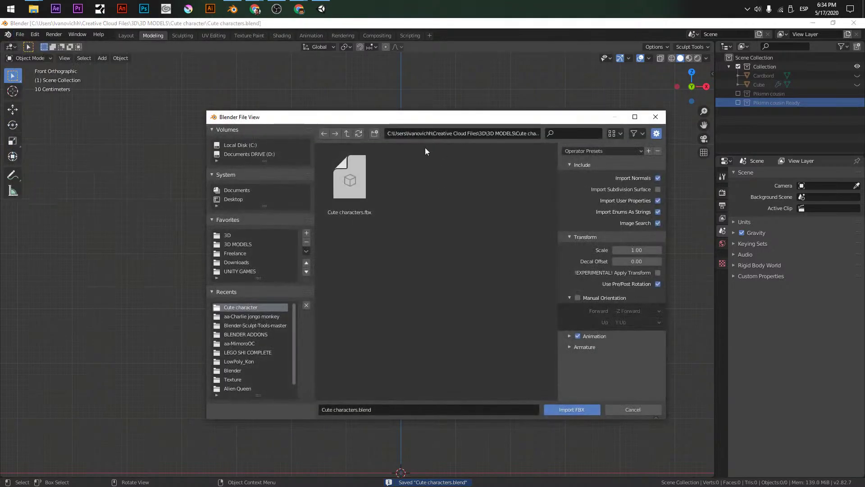
key("Escape")
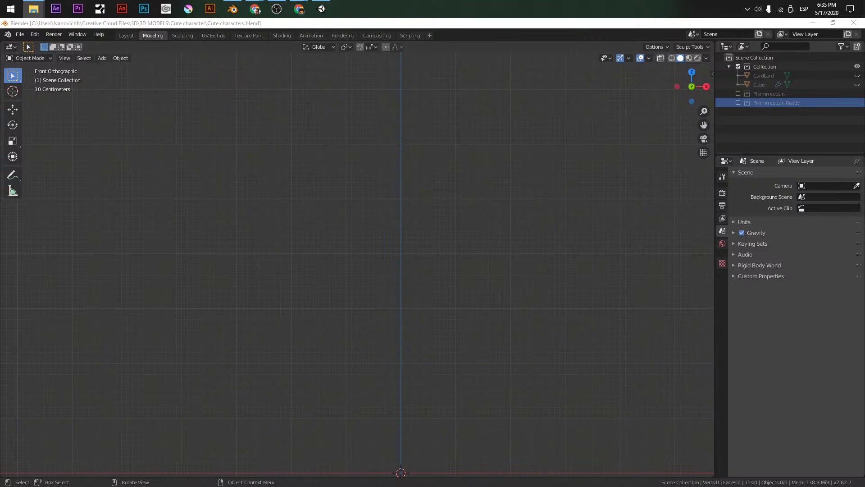
Import the rigged character from Cute characters Mixamo.fbx in the Cute character folder
left_click(18, 35)
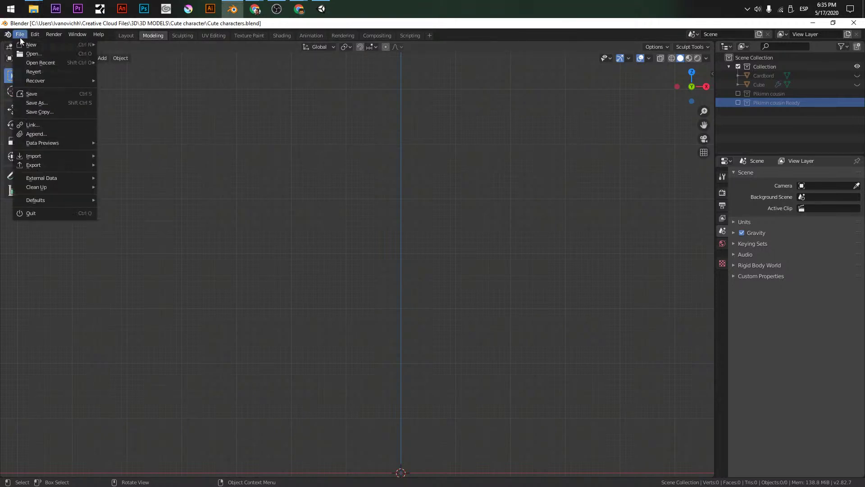
mouse_move(47, 157)
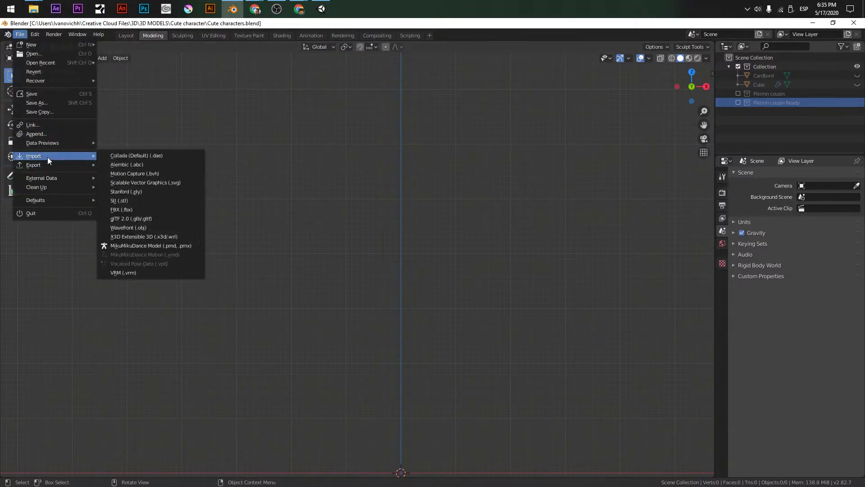
left_click(132, 204)
double_click(345, 204)
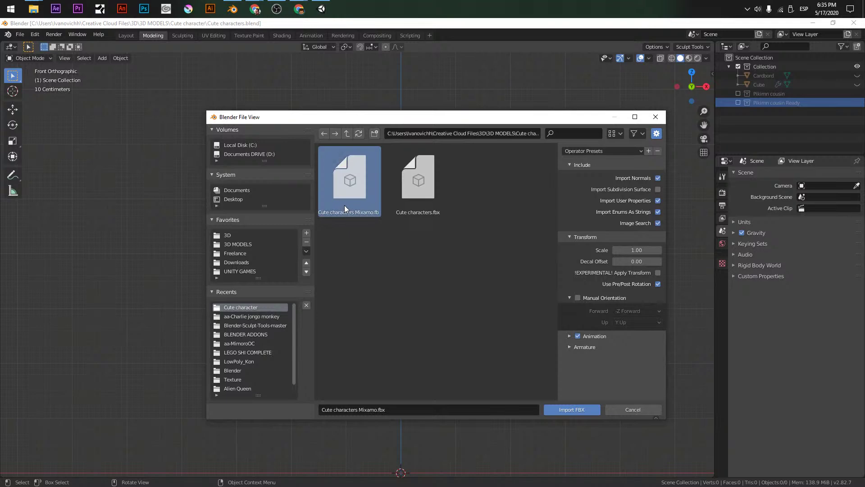
Show the imported character in wireframe and examine the placement of its armature bones in the body, arms and legs
middle_click_drag(422, 185, 489, 219)
key("shift+z")
middle_click_drag(465, 278, 368, 291)
scroll(361, 305, "up", 6)
middle_click_drag(360, 320, 381, 225, "shift")
scroll(307, 292, "up", 2)
middle_click_drag(307, 297, 377, 306)
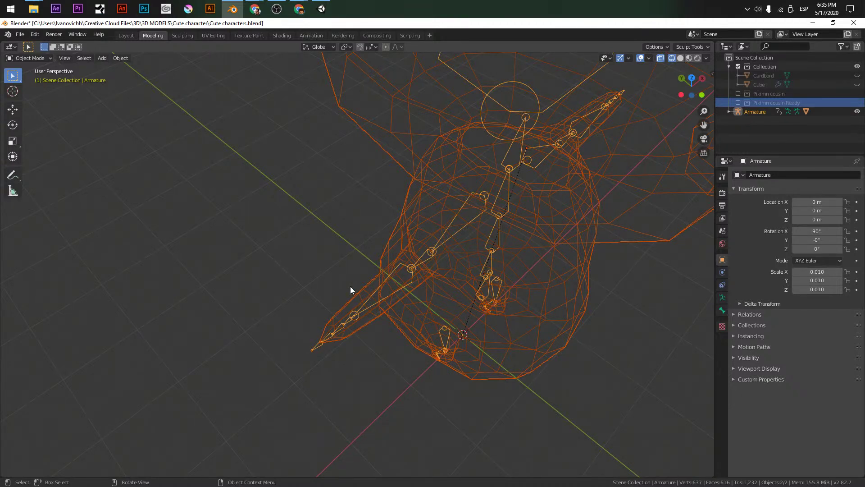
Run the CATS Fix Model cleanup on the imported character's armature
middle_click_drag(338, 321, 359, 285)
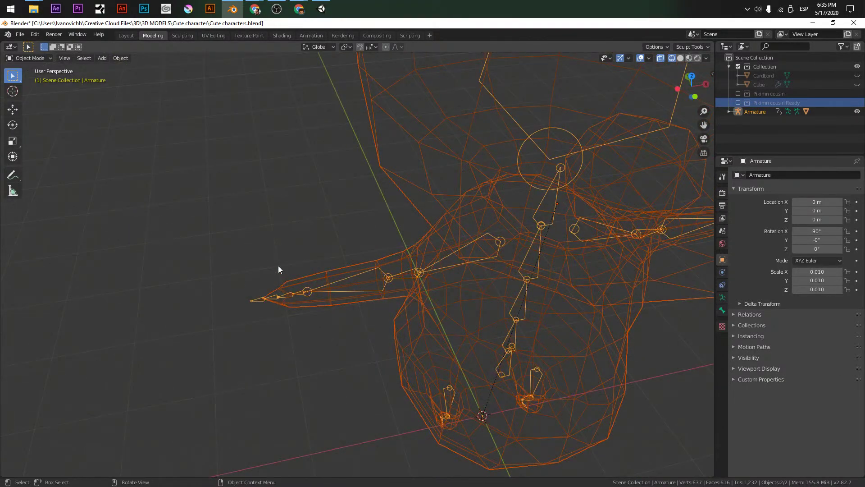
scroll(316, 293, "down", 1)
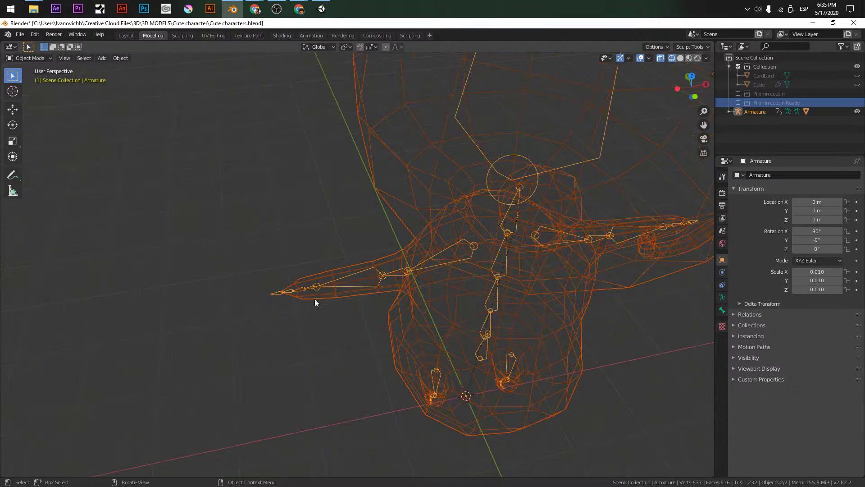
middle_click_drag(302, 292, 399, 270)
key("n")
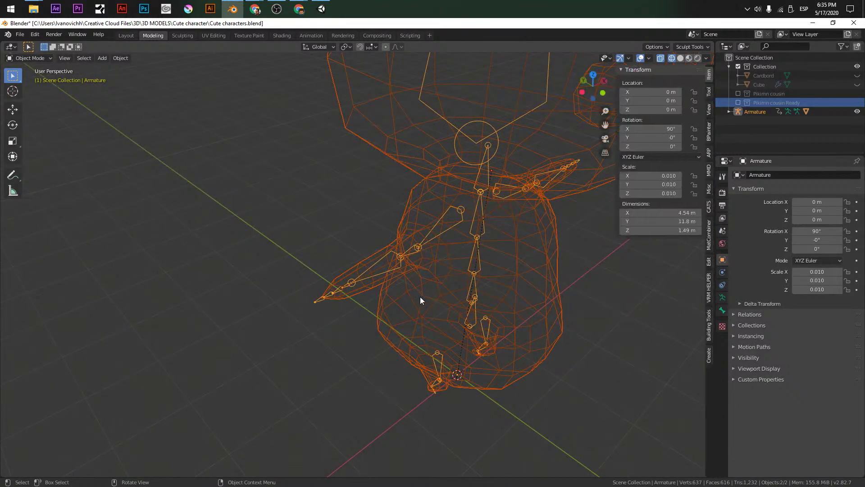
left_click(709, 206)
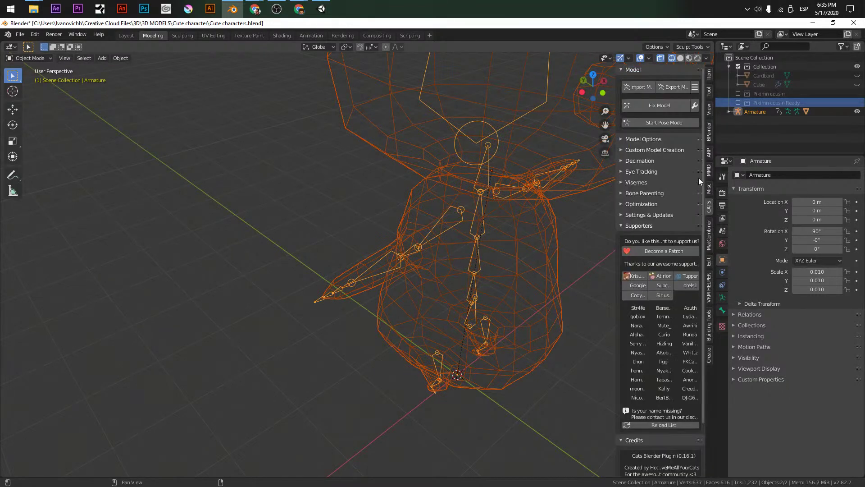
middle_click_drag(491, 166, 496, 217)
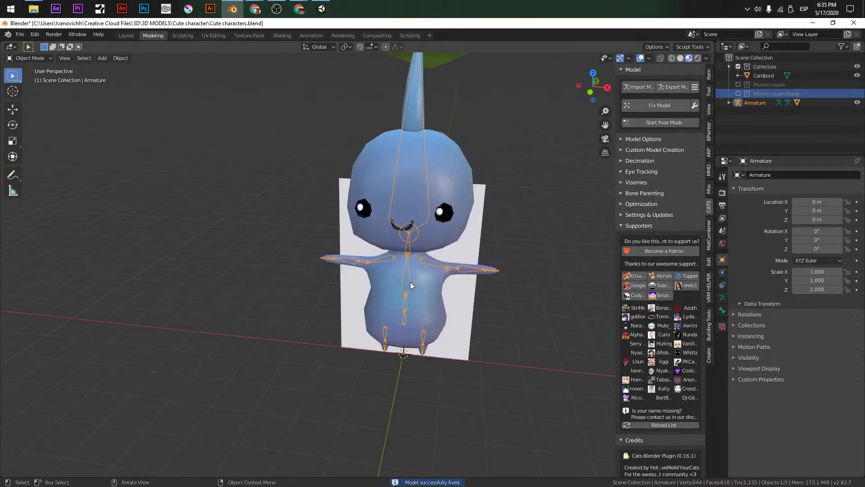
Hide the collection that holds the Cardbord reference plane behind the character
scroll(410, 282, "up", 4)
left_click(372, 222)
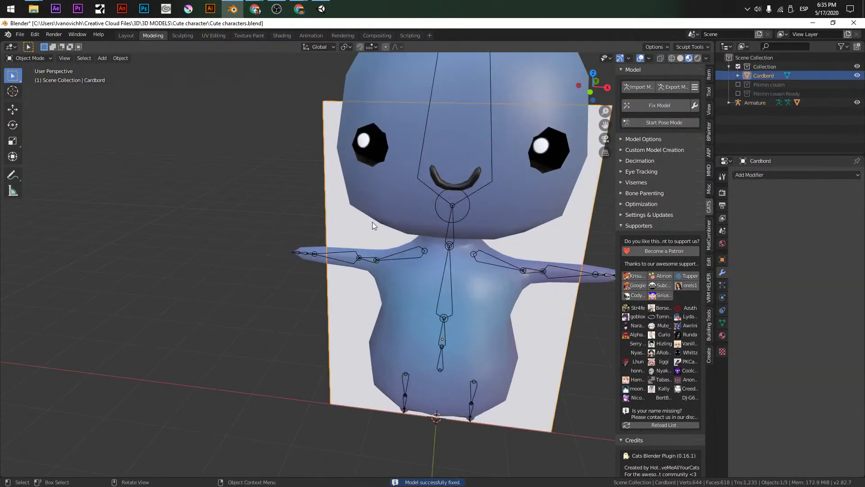
left_click(857, 66)
Edit the armature and lower the head bone's tip along Z to the top of the head
middle_click_drag(529, 198, 351, 330)
scroll(468, 247, "up", 1)
scroll(351, 331, "down", 6)
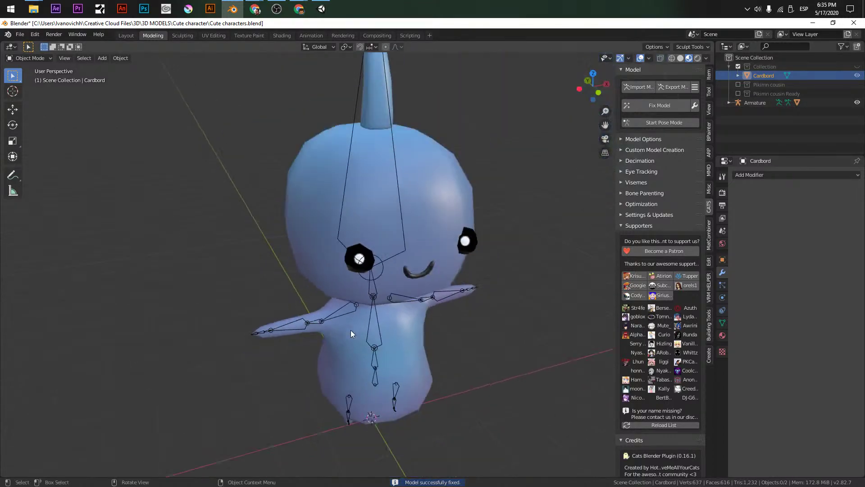
middle_click_drag(399, 299, 291, 231)
key("KP_1")
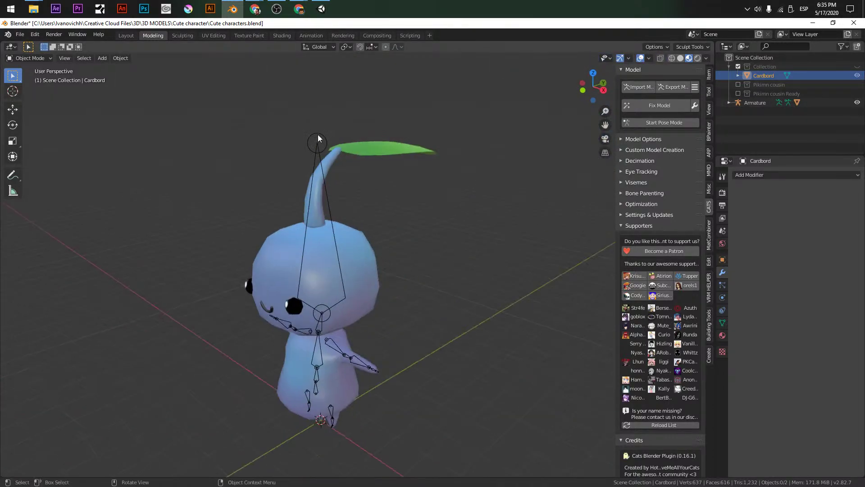
left_click(318, 135)
key("Tab")
key("g")
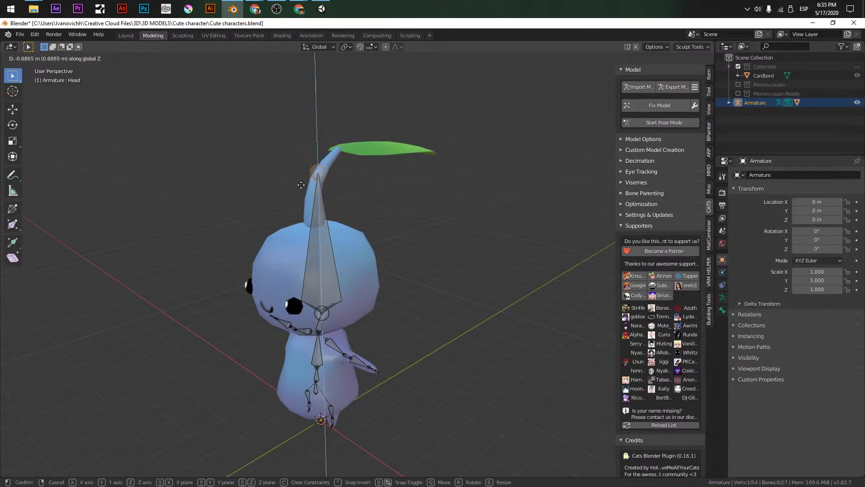
left_click(319, 231)
Extrude a chain of short bones from the head bone's tip up along the curved stem in the right side view
middle_click_drag(319, 231, 360, 299)
key("g")
left_click(358, 281)
key("KP_3")
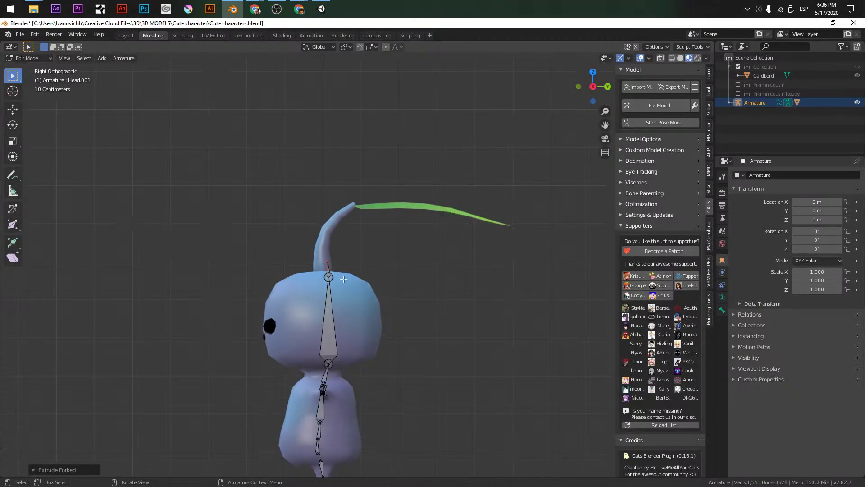
scroll(325, 281, "up", 3)
right_click(307, 275)
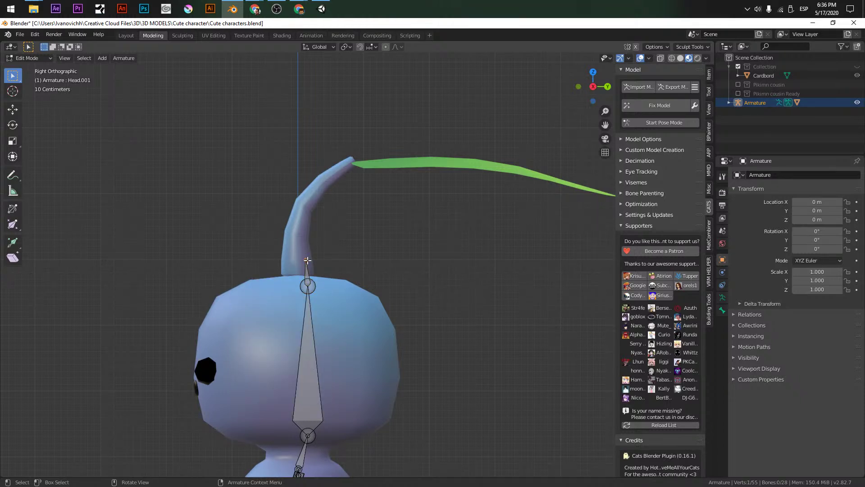
key("e")
left_click(300, 233)
key("e")
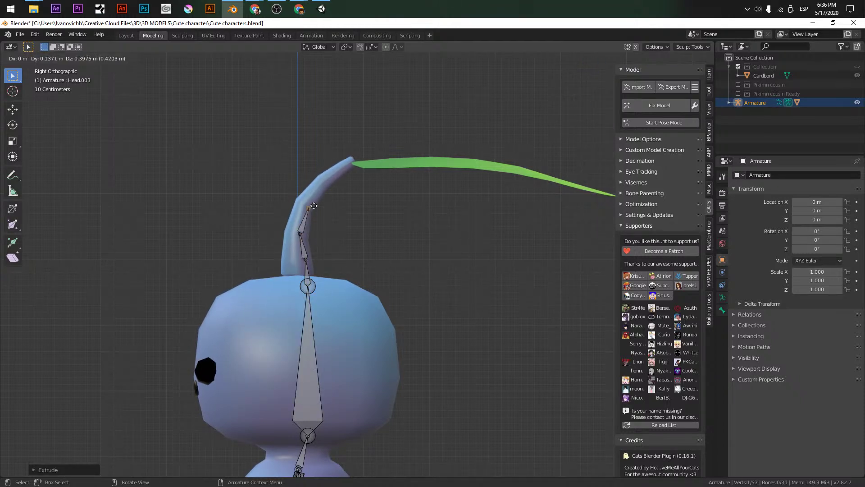
left_click(339, 170)
key("e")
left_click(359, 158)
Extrude two long bones along the leaf and delete the short bone joining the stem chain to the head bone
key("e")
left_click(684, 162)
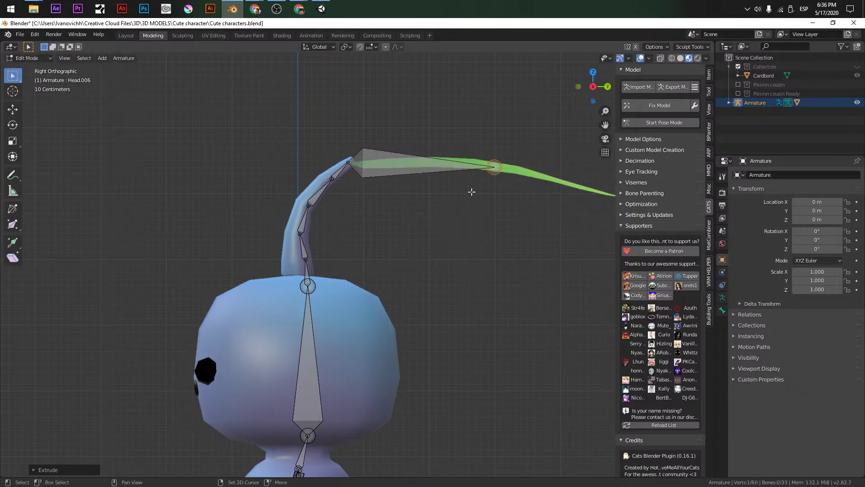
middle_click_drag(471, 191, 421, 193, "shift")
key("e")
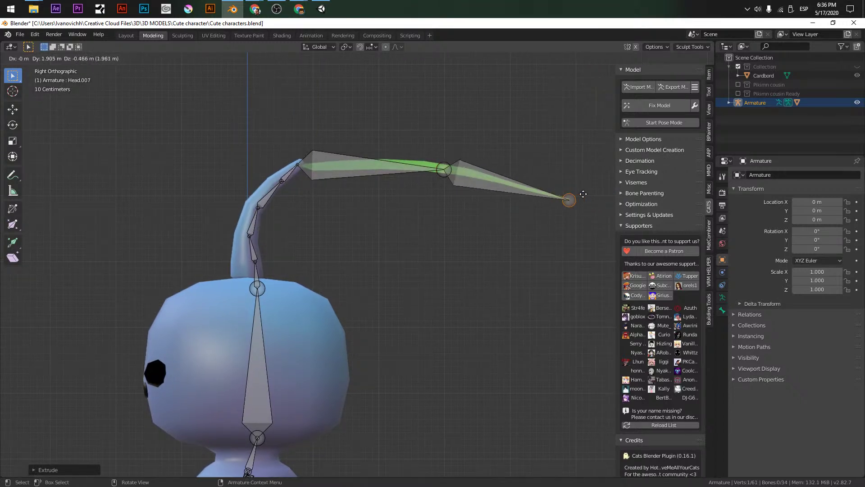
left_click(590, 198)
key("x")
left_click(256, 271)
left_click(254, 250)
key("F2")
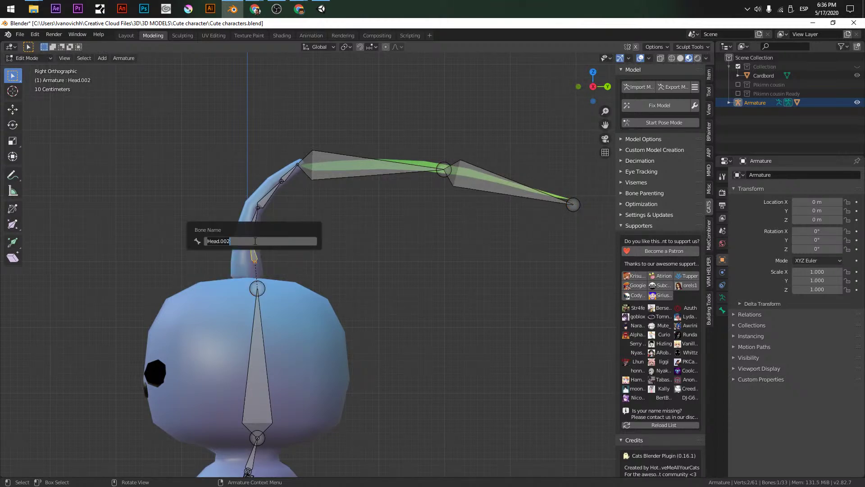
key("Escape")
Finish editing the armature and switch the Body mesh to Edit Mode
key("KP_1")
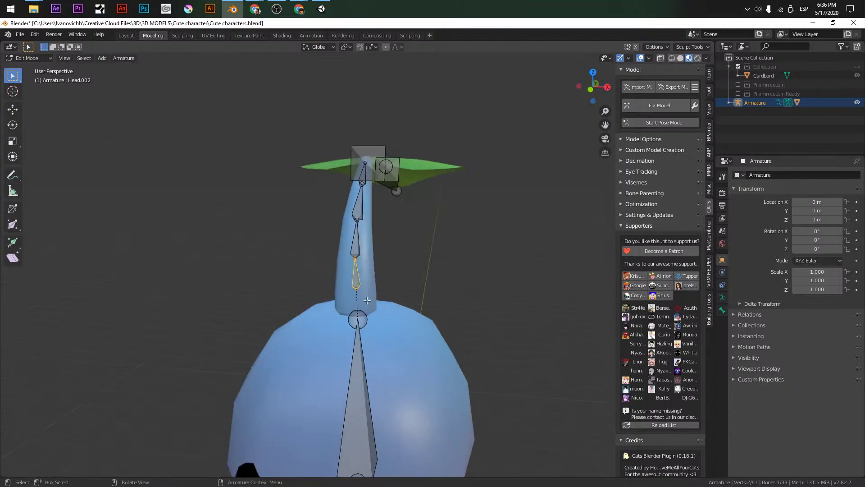
middle_click_drag(433, 404, 351, 247, "shift")
key("Tab")
left_click(390, 329)
middle_click_drag(435, 363, 465, 209)
key("Tab")
Scale the edge loop around the head's lower half to about 0.89 along Y with Smooth proportional editing
left_click(389, 262)
scroll(441, 231, "down", 3)
left_click(410, 233, "alt")
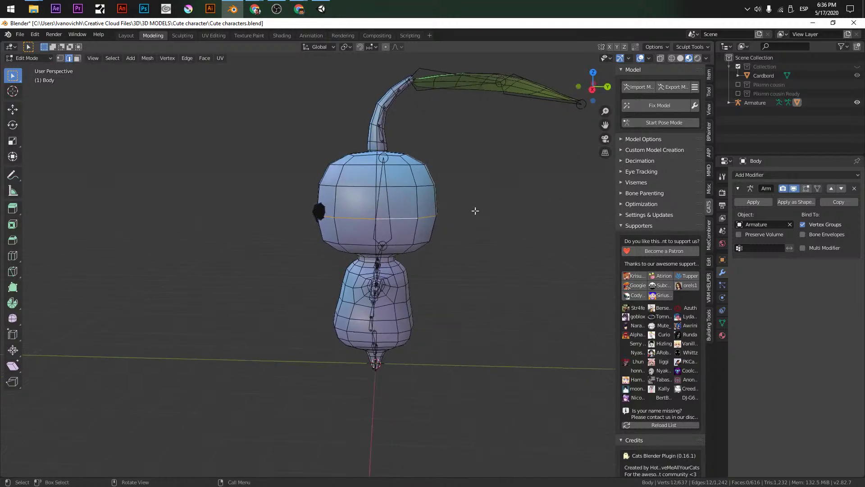
left_click(386, 47)
left_click(395, 47)
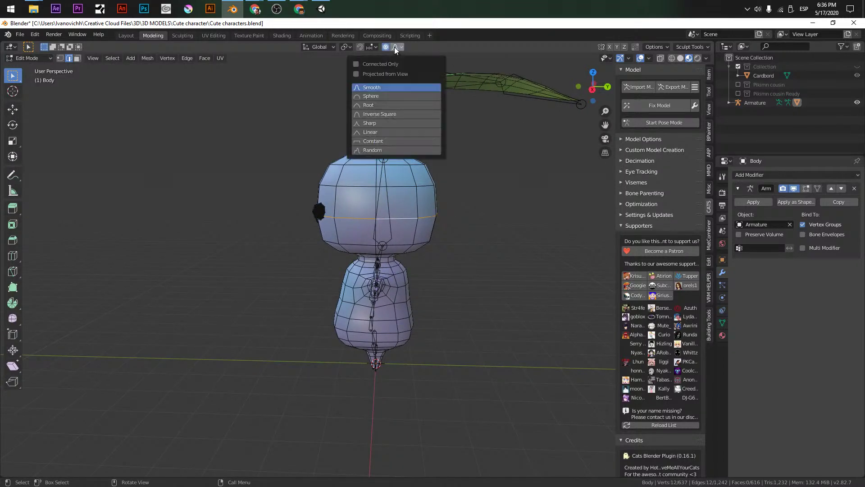
key("s")
key("y")
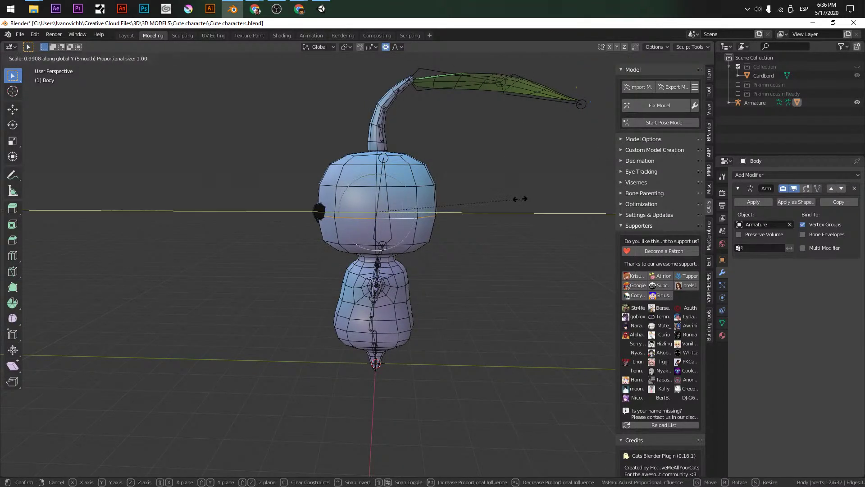
scroll(510, 198, "down", 12)
scroll(502, 201, "down", 1)
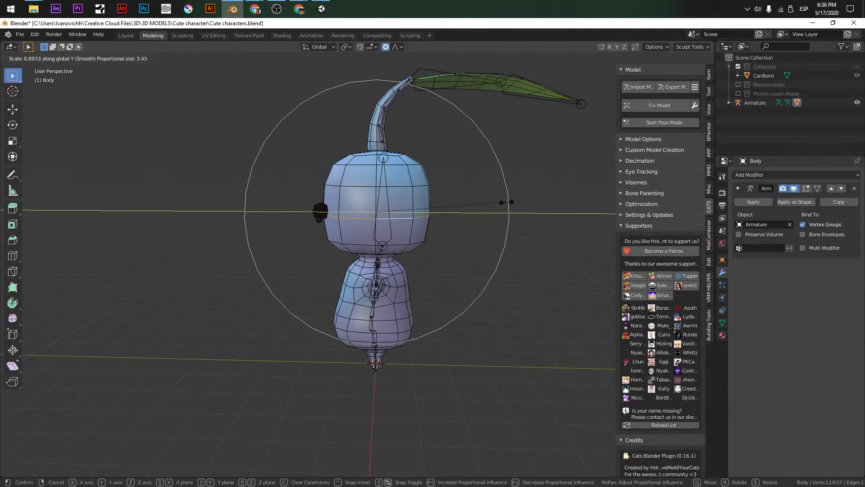
left_click(508, 202)
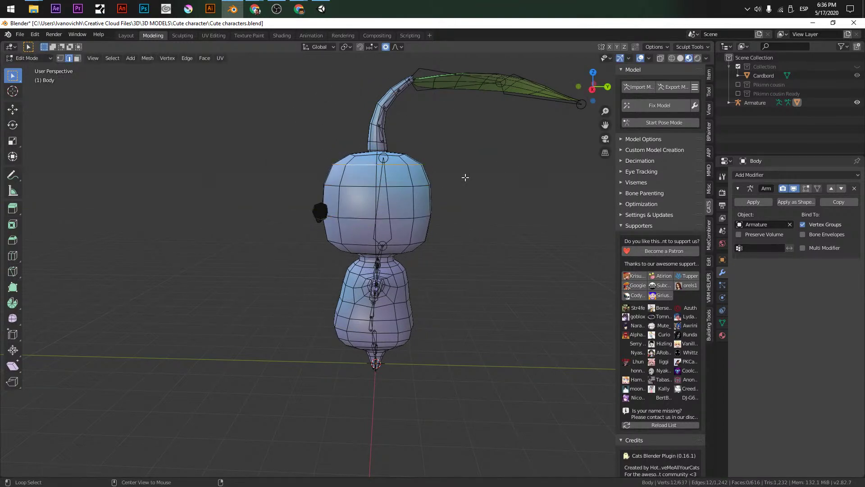
Scale the edge loop near the top of the head along Y with a smaller proportional influence
key("s")
key("y")
scroll(508, 164, "up", 5)
left_click(509, 165)
middle_click_drag(506, 166, 504, 255)
key("s")
key("Escape")
Enlarge the edge loop around the head's middle to a scale of about 1.10 and return to Object Mode
middle_click_drag(494, 204, 369, 244)
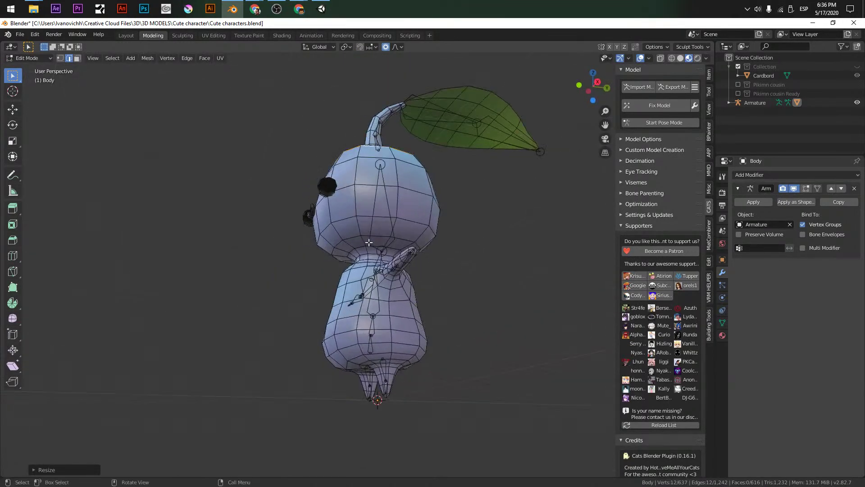
left_click(376, 183, "alt")
key("s")
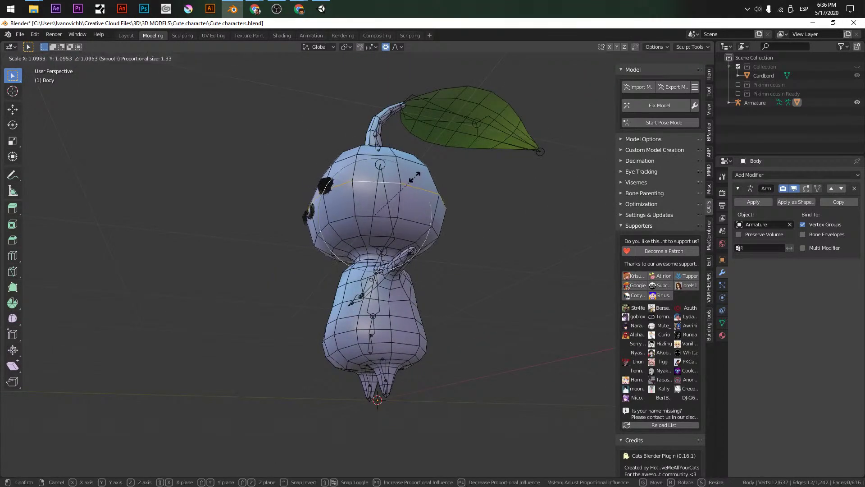
left_click(415, 177)
middle_click_drag(415, 177, 417, 245)
key("Tab")
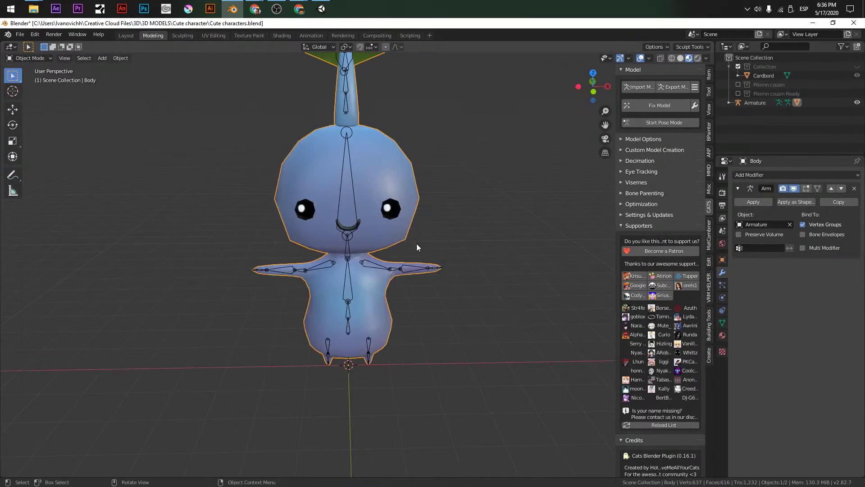
Shrink the edge loop near the crown of the head slightly and lower it about 0.05 m along Z
key("KP_1")
scroll(396, 212, "up", 3)
key("Tab")
left_click(405, 97, "alt")
key("s")
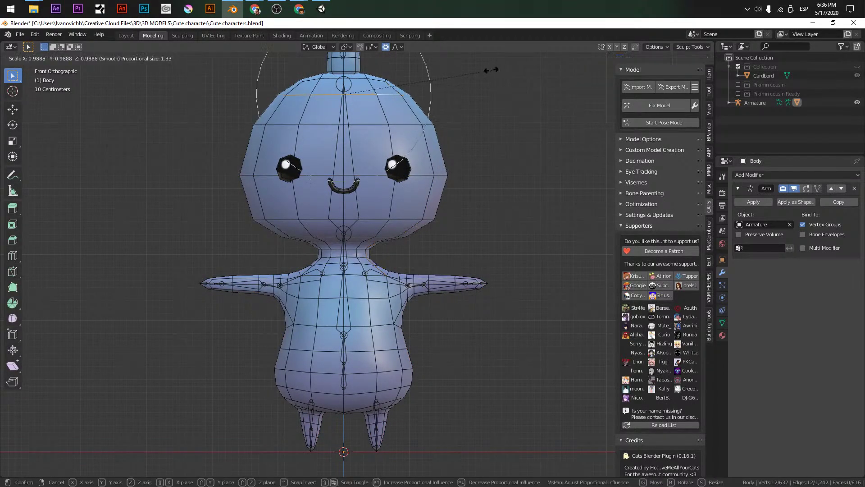
left_click(476, 73)
key("g")
key("z")
scroll(474, 80, "down", 8)
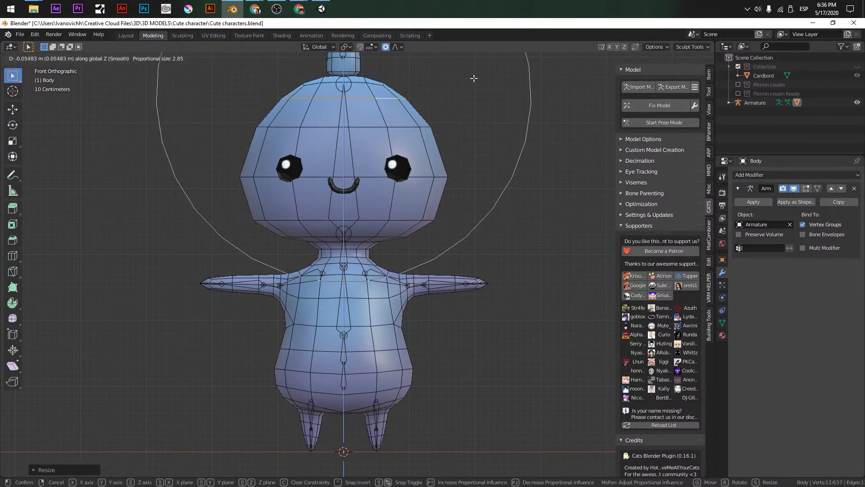
left_click(381, 122)
Move the edge loop where the stem's base meets the head
scroll(359, 141, "up", 5, "shift")
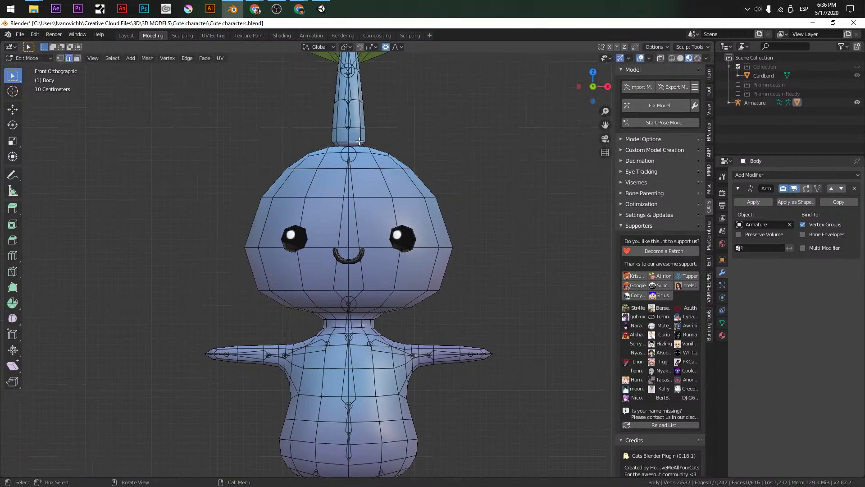
key("g")
left_click(411, 118)
middle_click_drag(412, 118, 422, 147)
Try to raise the neck's edge loop along Z with a reduced proportional influence
key("KP_1")
scroll(371, 231, "up", 3)
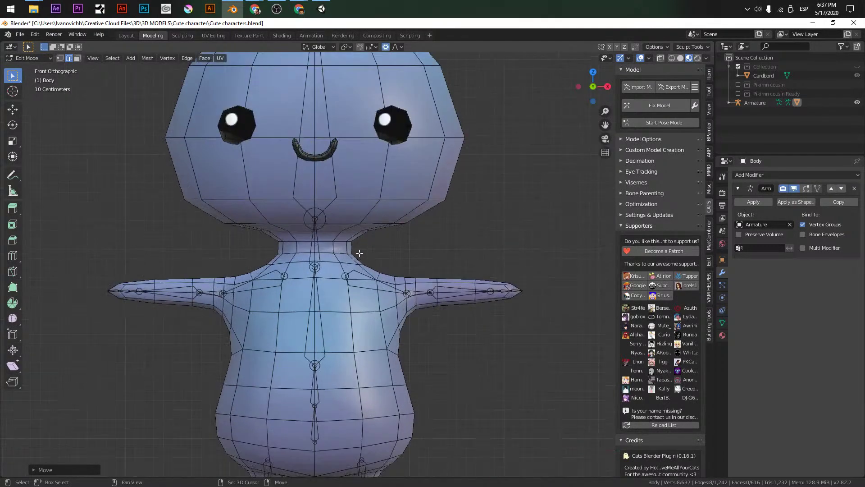
key("Tab")
key("Tab")
left_click(365, 233, "alt")
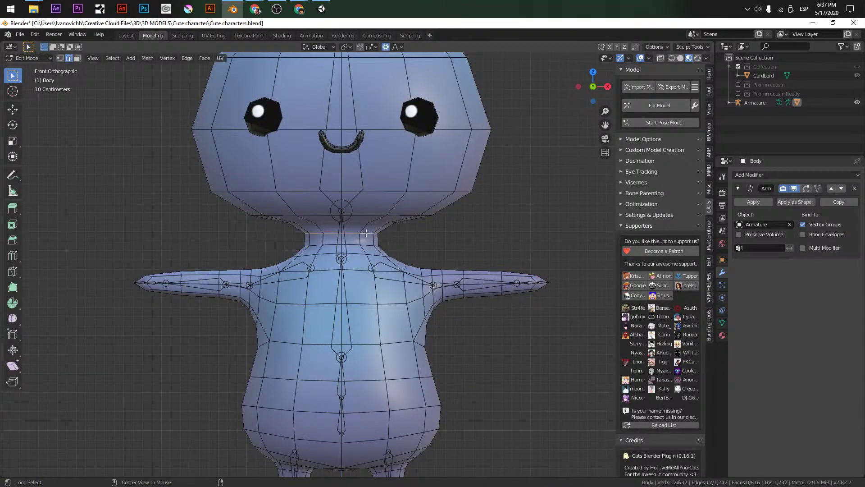
key("g")
key("z")
scroll(386, 194, "up", 14)
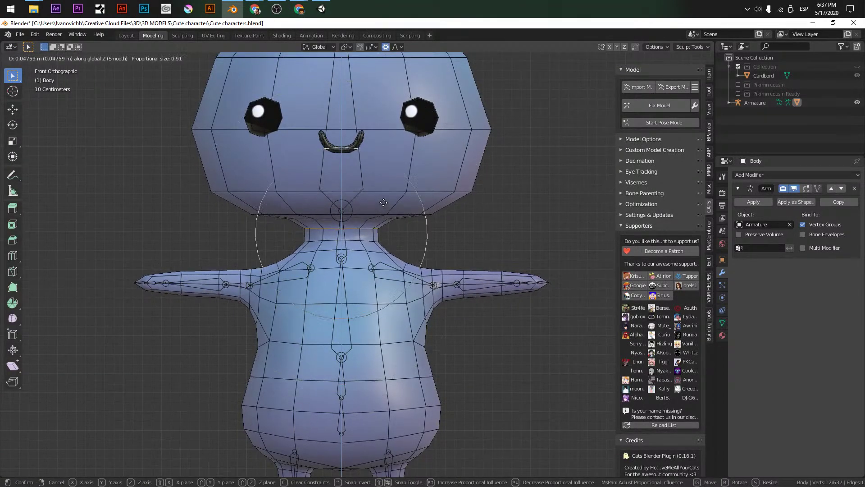
key("s")
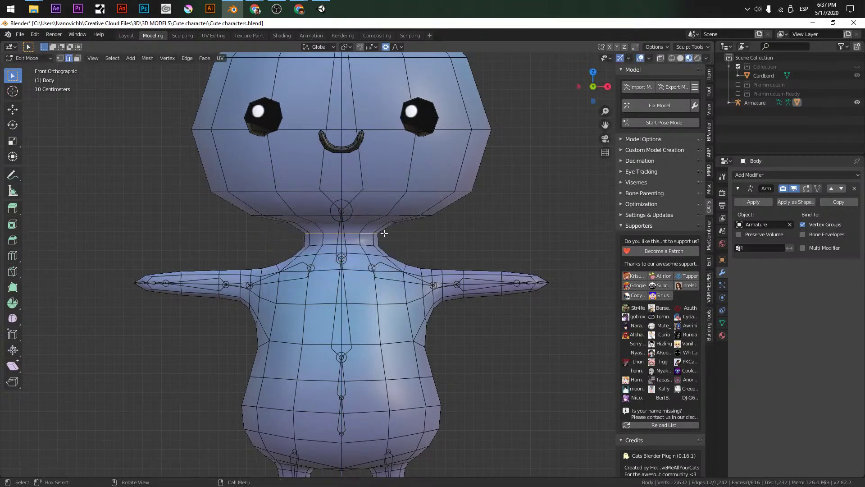
key("Escape")
Examine the reshaped head, eyes and mouth up close, both shaded and with the mesh edges shown
scroll(434, 251, "down", 4)
middle_click_drag(435, 251, 500, 271)
key("Tab")
middle_click_drag(415, 288, 400, 278)
scroll(312, 202, "up", 4)
middle_click_drag(312, 202, 408, 158)
scroll(461, 207, "up", 2)
middle_click_drag(461, 206, 285, 171)
key("Tab")
key("Tab")
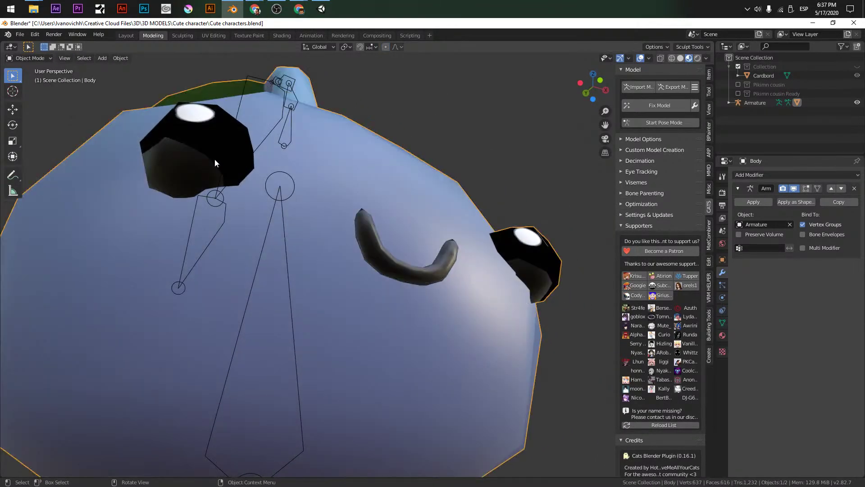
key("Tab")
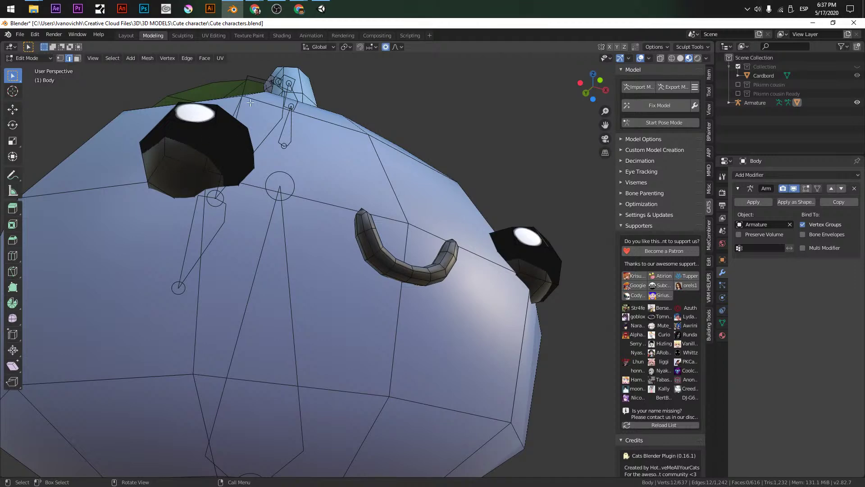
Switch to the UV Editing workspace and select both eyes' linked geometry to display their UVs over the texture
left_click(213, 36)
scroll(212, 172, "down", 3)
middle_click_drag(217, 171, 222, 196)
scroll(223, 196, "up", 6)
middle_click_drag(247, 136, 182, 403)
middle_click_drag(243, 224, 227, 264)
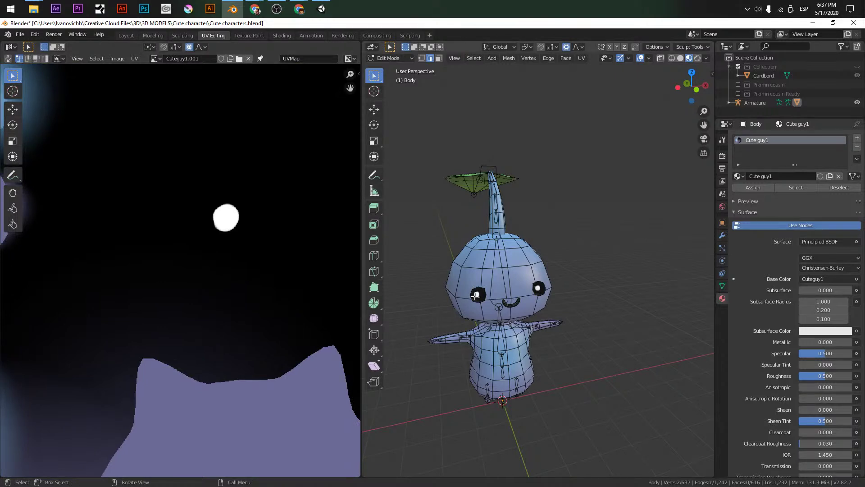
key("l")
key("l")
scroll(255, 272, "up", 2)
middle_click_drag(240, 253, 130, 282)
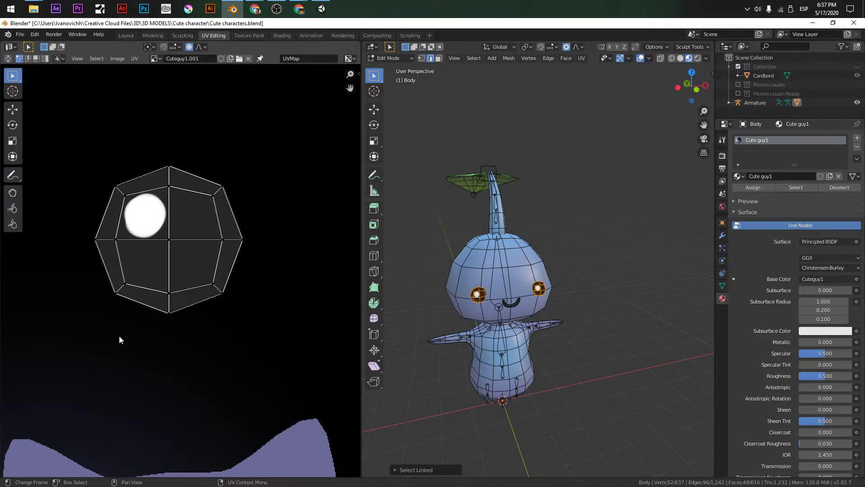
Switch to the Texture Paint workspace and sample the eye texture's dark colour as the brush colour
left_click(248, 35)
scroll(202, 123, "up", 2)
middle_click_drag(232, 439, 247, 476)
middle_click_drag(203, 230, 204, 287)
scroll(203, 278, "up", 2)
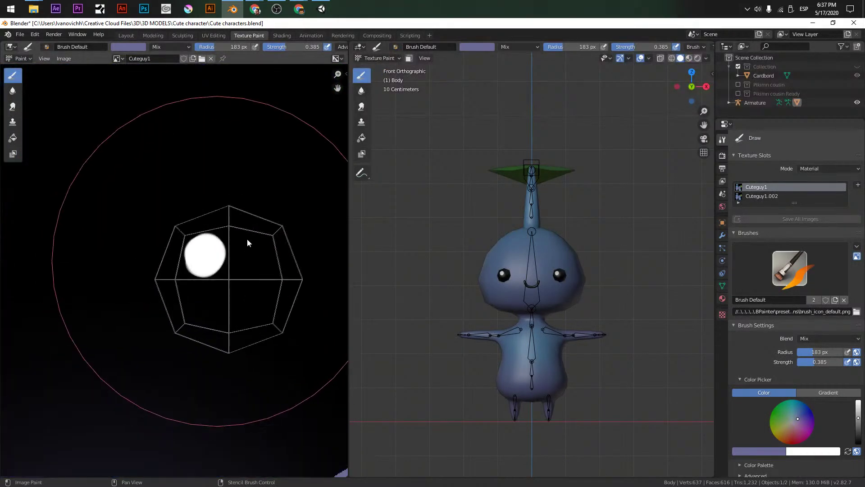
left_click(768, 451)
left_click(777, 420)
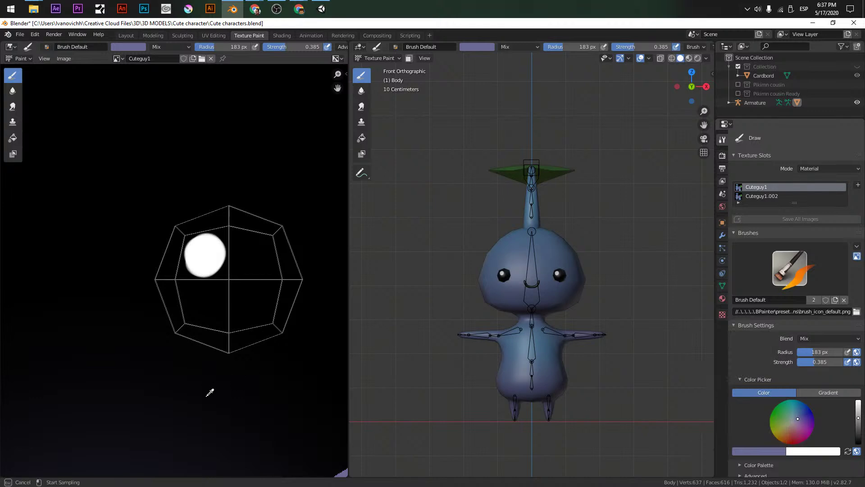
left_click(208, 394)
left_click(757, 451)
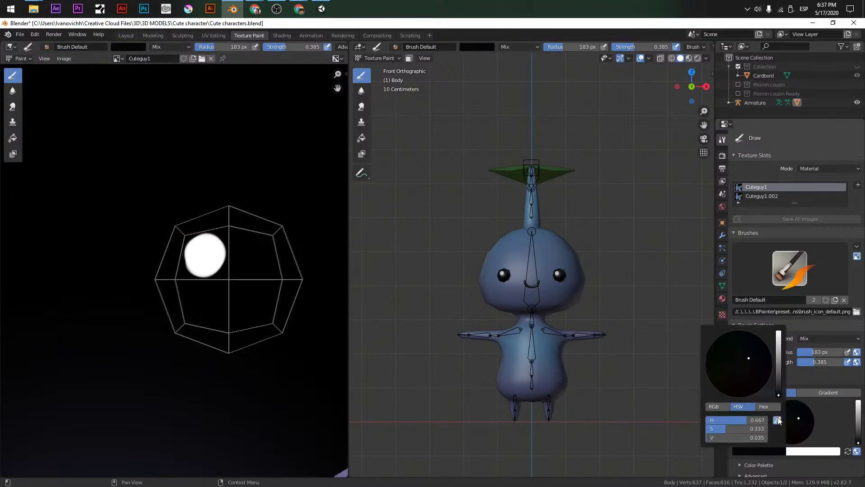
Paint over the eye's white highlight in the texture using the dark brush, radius 92 px and strength 1.000
key("f")
left_click(159, 274)
left_click(245, 231)
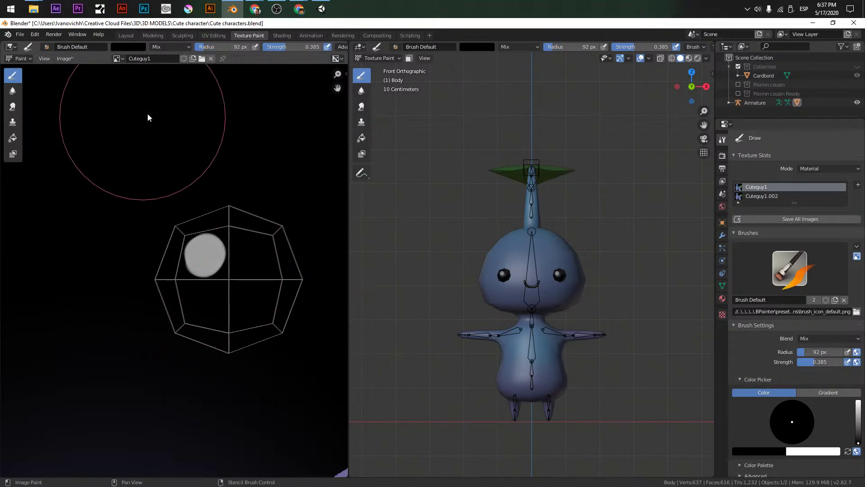
left_click_drag(289, 46, 336, 47)
left_click_drag(239, 273, 179, 266)
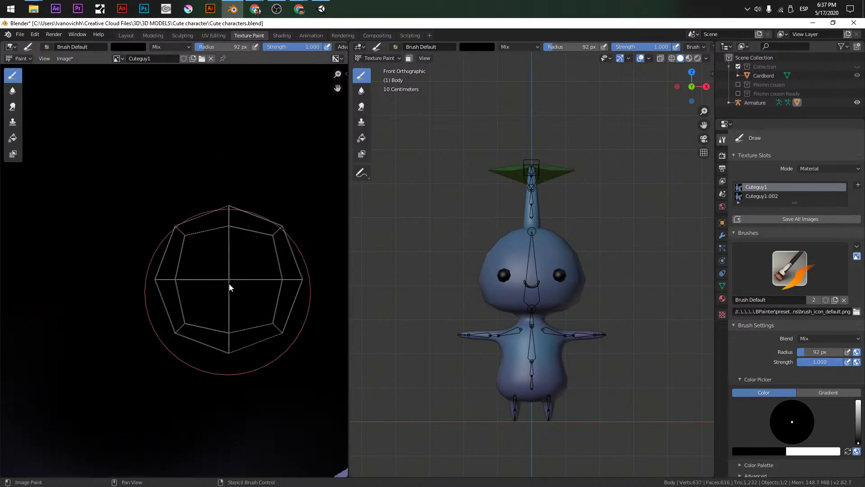
scroll(203, 281, "down", 2)
scroll(204, 280, "up", 1)
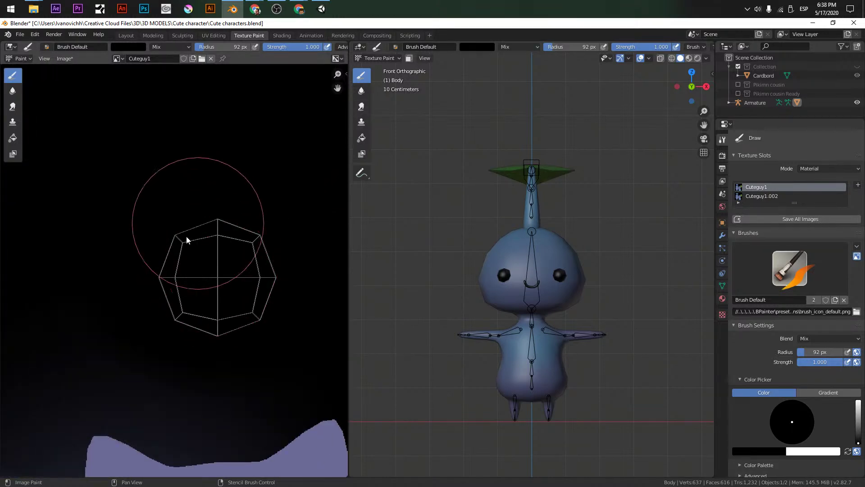
scroll(210, 261, "up", 2)
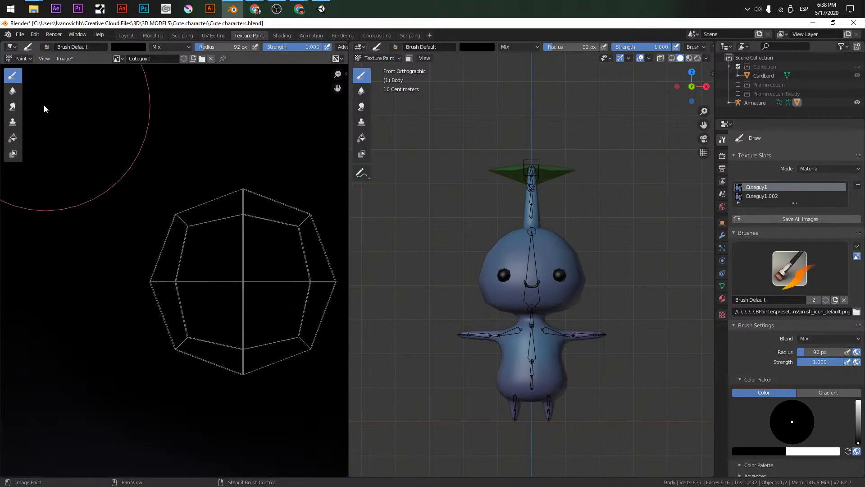
Set the brush colour to white and radius to 15 px, and paint a small round highlight in the eye's upper-left quarter
left_click(765, 452)
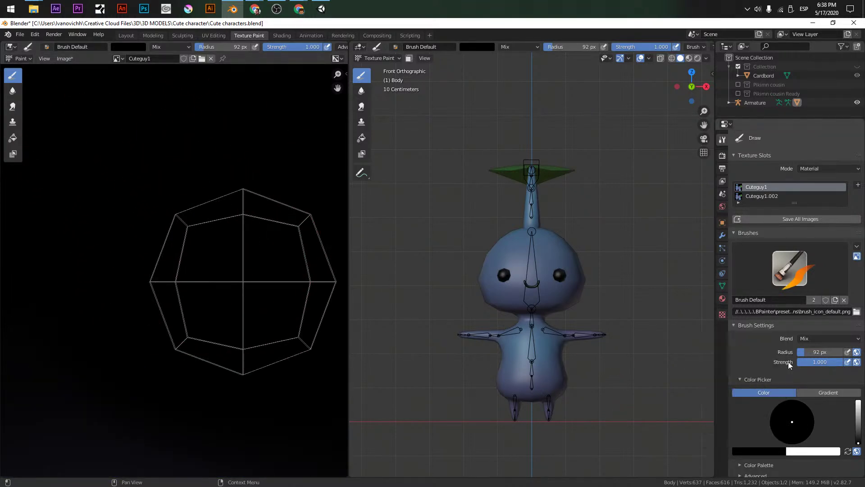
left_click(775, 451)
left_click_drag(779, 361, 779, 326)
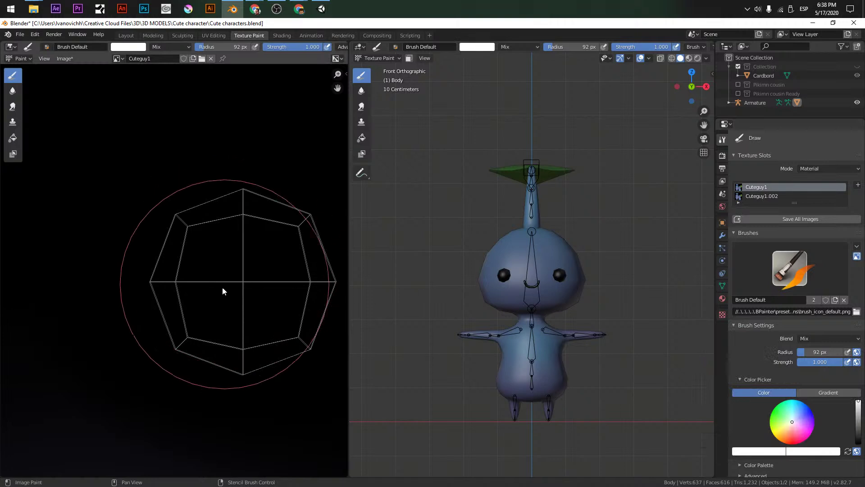
key("f")
left_click(145, 286)
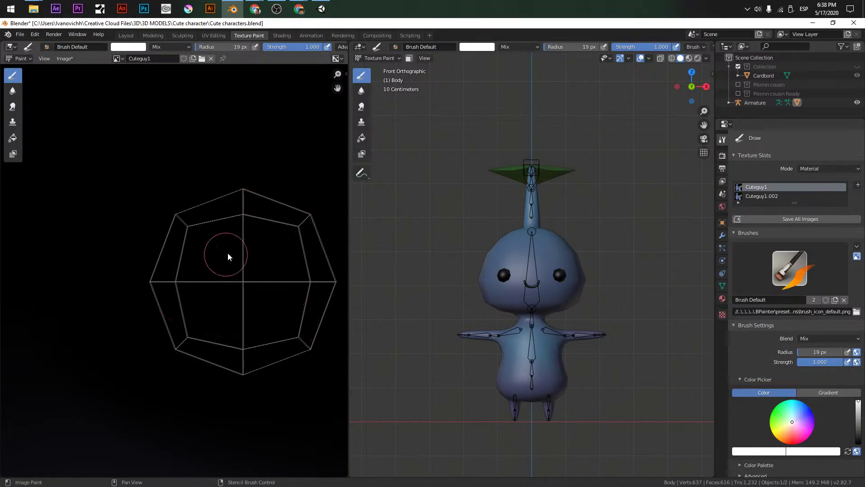
key("f")
left_click(208, 251)
mouse_move(208, 251)
left_mouse_down()
mouse_move(209, 261)
mouse_move(218, 258)
left_mouse_up()
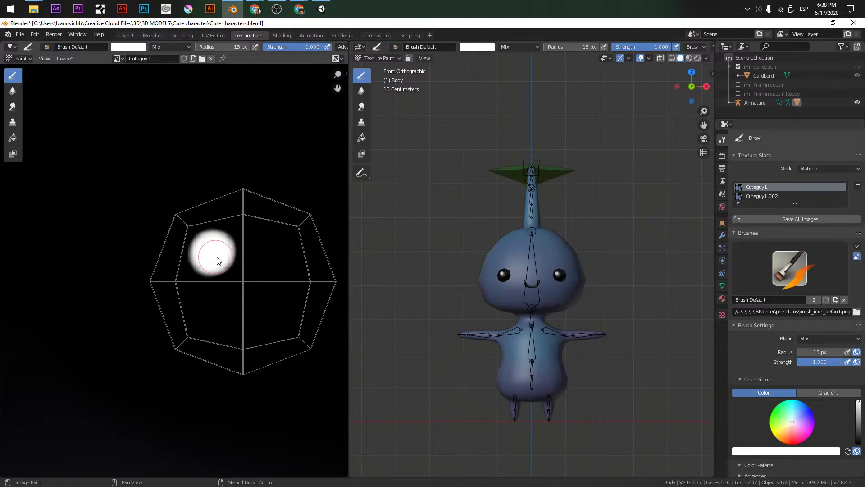
Examine the repainted eye highlights on the head in the Modeling workspace, both shaded and with mesh edges shown
left_click(152, 36)
middle_click_drag(462, 244, 457, 277)
key("Tab")
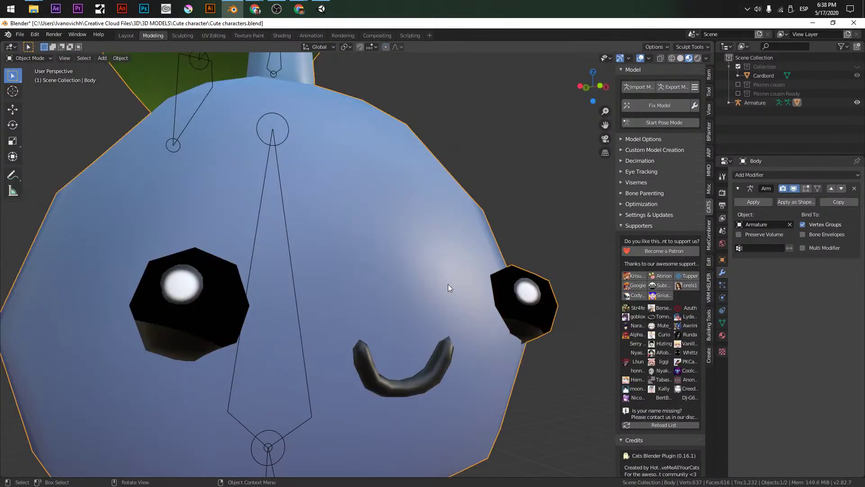
scroll(451, 284, "down", 2)
key("Tab")
scroll(474, 306, "up", 1)
middle_click_drag(254, 331, 292, 327)
key("shift+z")
middle_click_drag(398, 327, 367, 330)
key("shift+z")
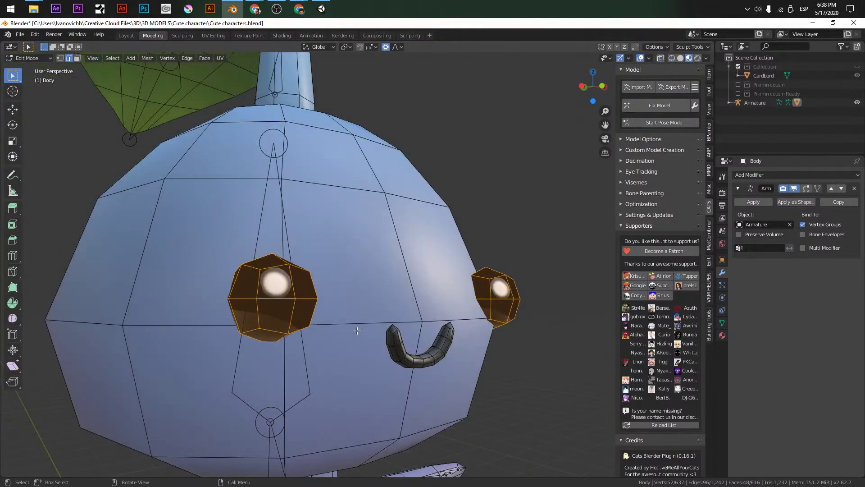
Check the painted eye texture against the model once more and save the Blender file
left_click(248, 36)
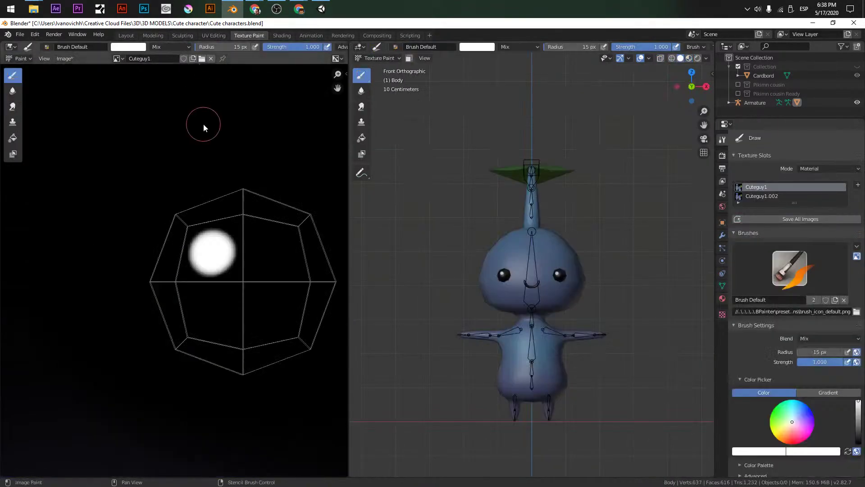
key("alt+r")
scroll(483, 302, "down", 3)
scroll(499, 291, "up", 3)
middle_click_drag(499, 291, 404, 328)
scroll(591, 283, "up", 3)
scroll(616, 271, "up", 2)
left_click(160, 36)
key("Tab")
scroll(539, 289, "down", 4)
scroll(435, 295, "up", 3)
key("Tab")
key("ctrl+s")
Select the armature together with the body mesh in Object Mode, keeping the body active
left_click(446, 295)
scroll(435, 301, "down", 5)
scroll(405, 336, "up", 2)
key("Tab")
left_click(406, 340)
middle_click_drag(405, 368, 308, 194)
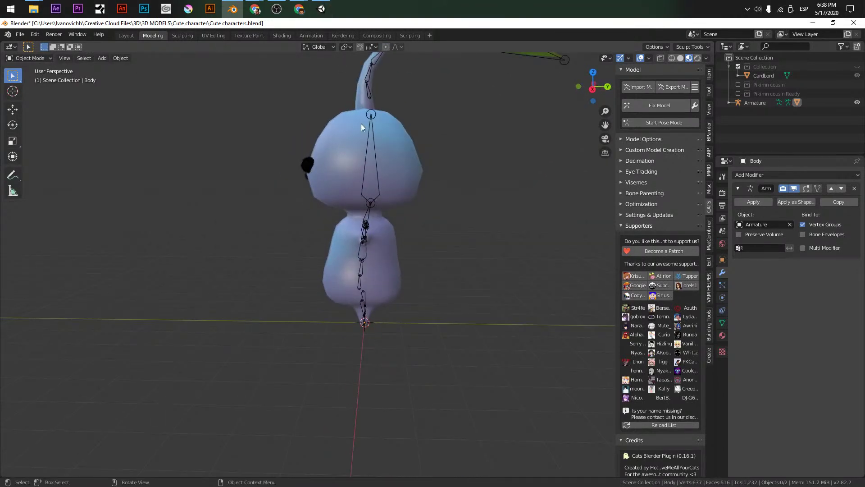
middle_click_drag(366, 98, 359, 190, "shift")
left_click(356, 191)
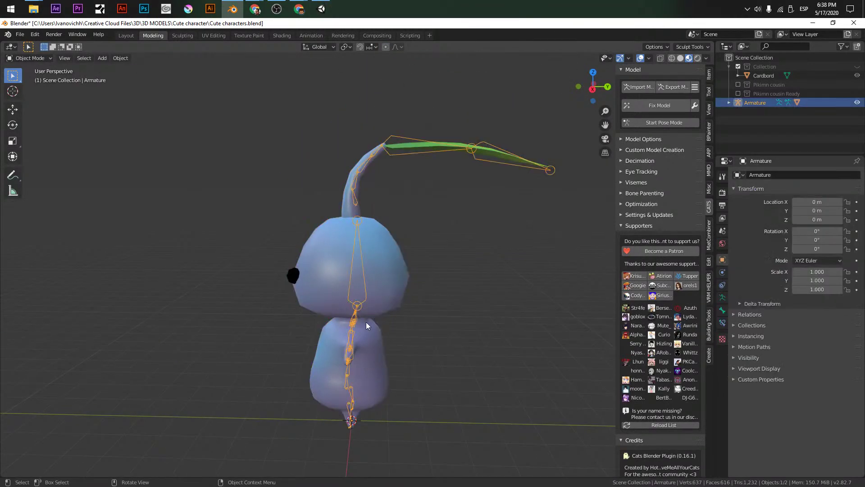
left_click(389, 295, "shift")
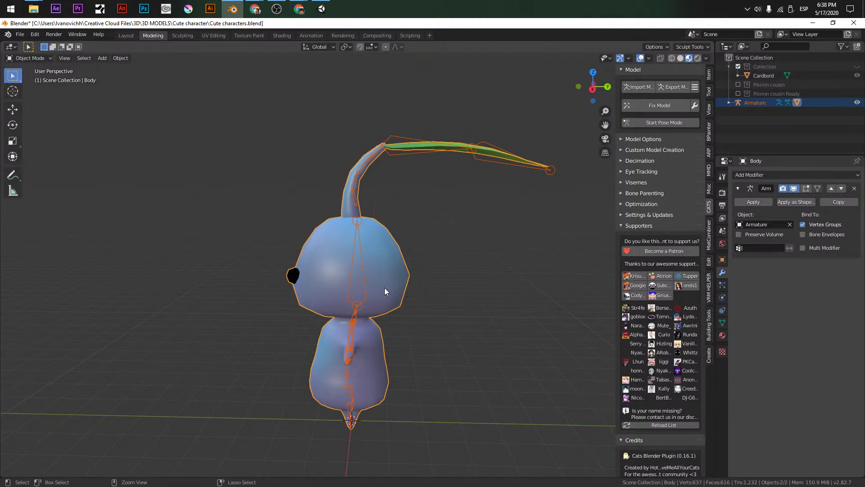
right_click(385, 291)
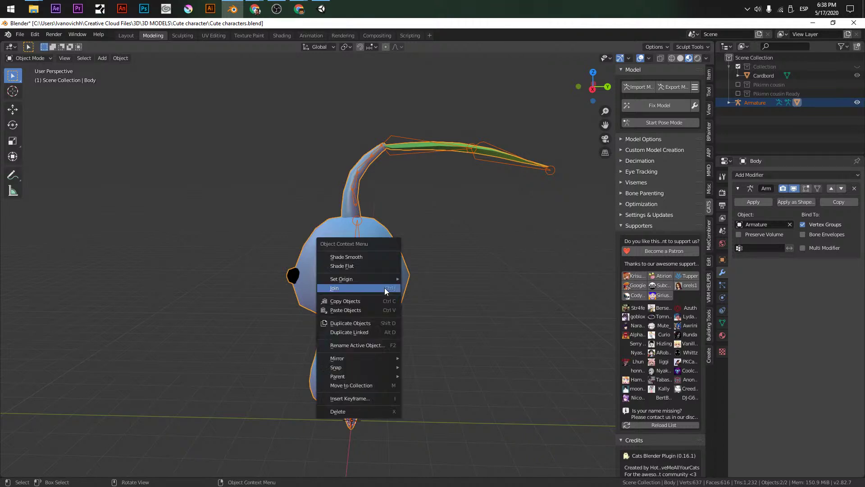
left_click(385, 287)
key("KP_1")
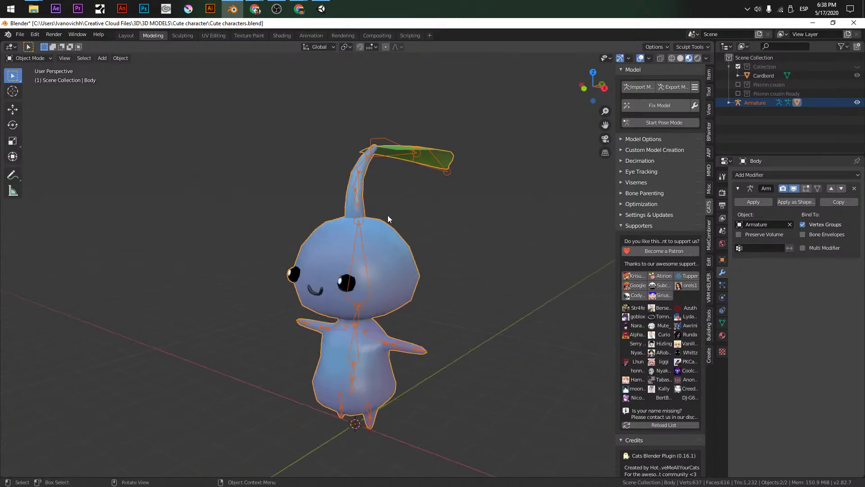
Put the body in Weight Paint mode and show the stem and leaf bones in the right orthographic view
scroll(380, 213, "up", 3)
middle_click_drag(377, 158, 385, 263, "shift")
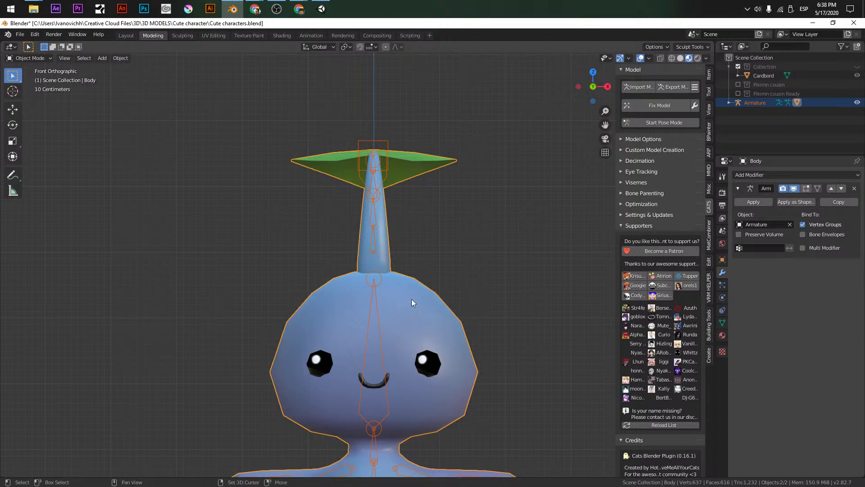
middle_click_drag(415, 309, 402, 272, "shift")
key("ctrl+Tab")
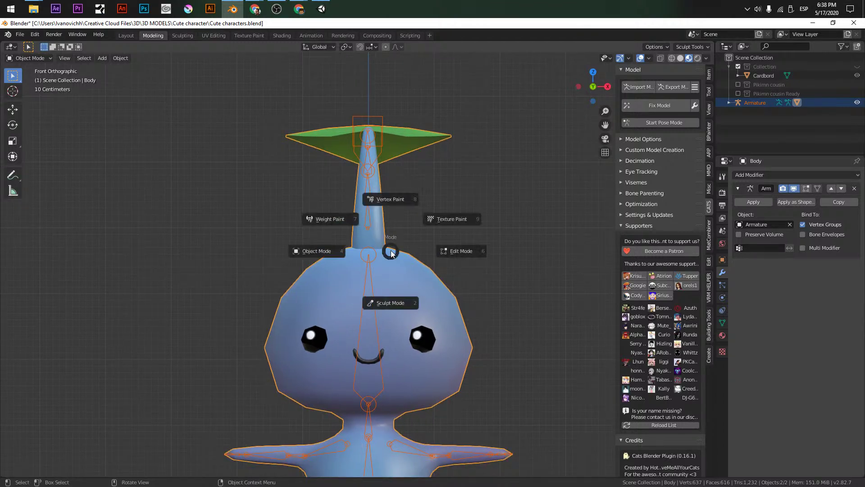
left_click(352, 234)
middle_click_drag(353, 234, 311, 230)
key("KP_3")
key("KP_Decimal")
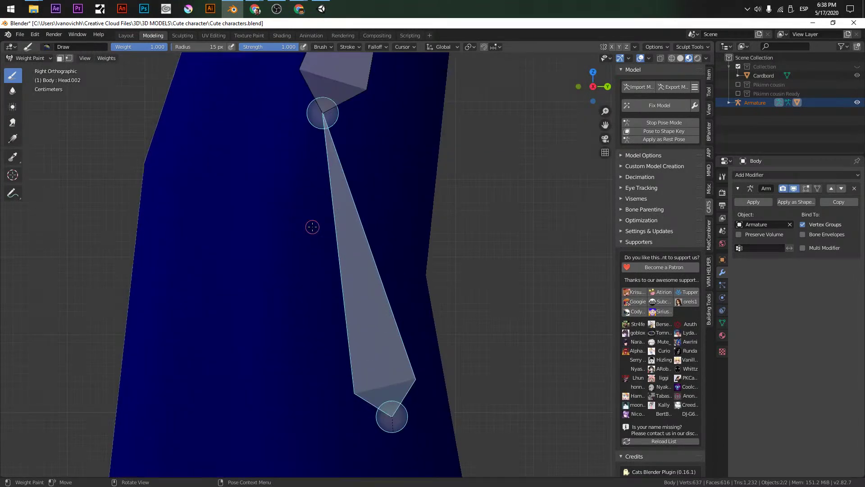
scroll(312, 226, "down", 12)
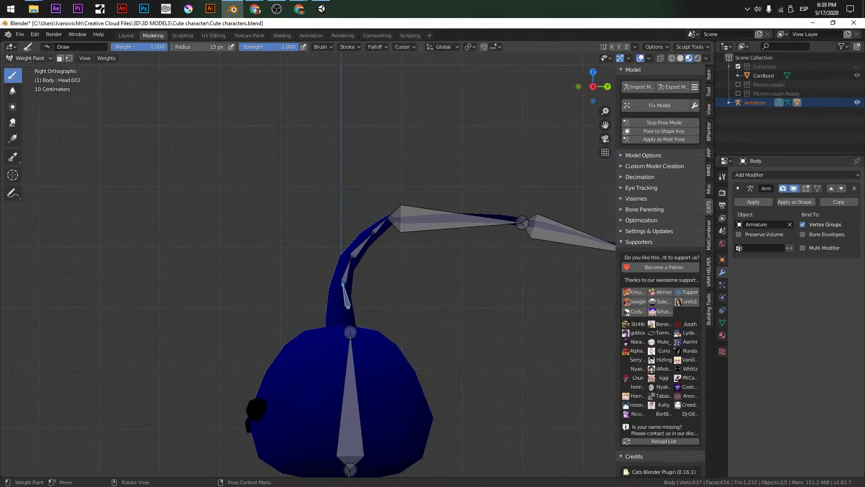
Apply full-weight gradients along the stem for its two lowest bones, Head.002 and Head.003, redoing the first attempts
left_click_drag(341, 292, 365, 189, "alt")
key("ctrl+z")
left_click_drag(343, 251, 343, 369, "alt")
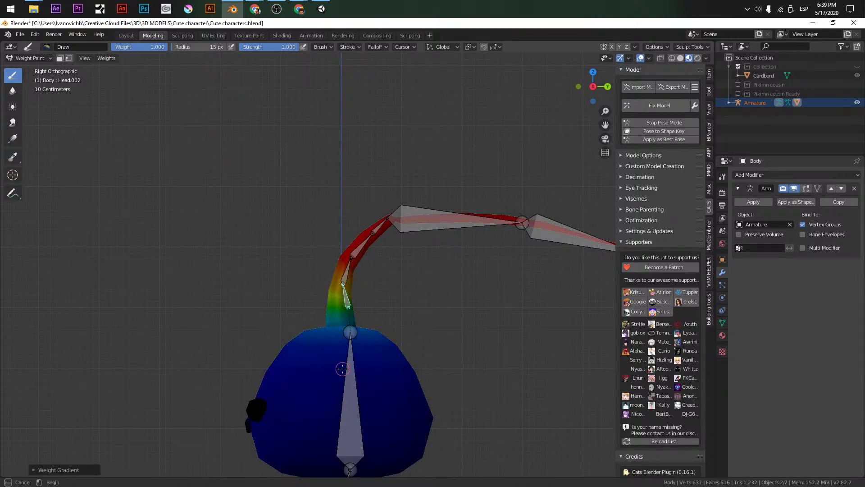
left_click(349, 270, "ctrl")
left_click_drag(478, 208, 423, 401, "alt")
key("ctrl+z")
left_click_drag(359, 255, 345, 319, "alt")
Apply full-weight gradients for the two upper stem bones, fading towards the stem's base
left_click(361, 246, "ctrl")
left_click_drag(373, 243, 346, 271, "alt")
left_click(377, 226, "ctrl")
left_click_drag(377, 225, 339, 252, "alt")
Apply full-weight gradients for the leaf bones Head.006 and Head.007, each fading back towards the stem
left_click(406, 223, "ctrl")
left_click_drag(404, 224, 363, 243, "alt")
middle_click_drag(434, 234, 340, 242, "shift")
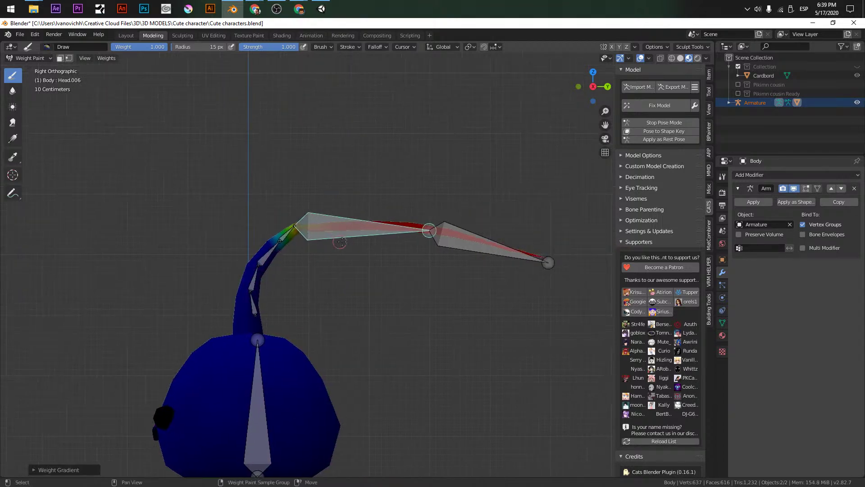
left_click(450, 236, "ctrl")
left_click_drag(507, 240, 423, 238, "alt")
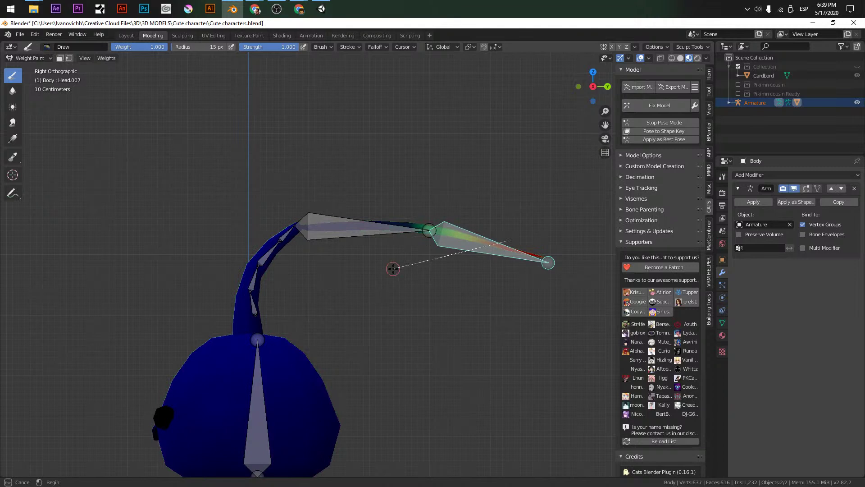
left_click_drag(388, 272, 388, 272, "alt")
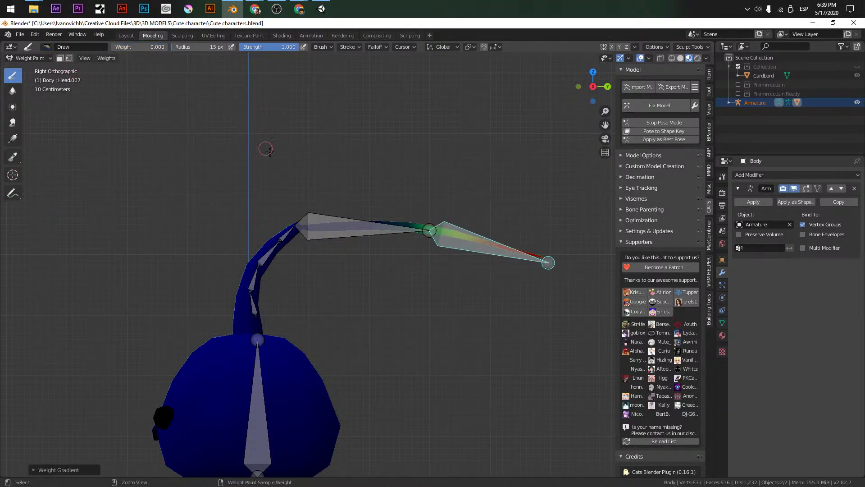
With weight 0, apply gradients that fade the first leaf bone and upper stem bones' influence towards the leaf tip
left_click(335, 221, "ctrl")
left_click_drag(401, 218, 339, 247, "alt")
left_click(285, 238, "ctrl")
left_click_drag(336, 218, 293, 225, "alt")
left_click(271, 251, "ctrl")
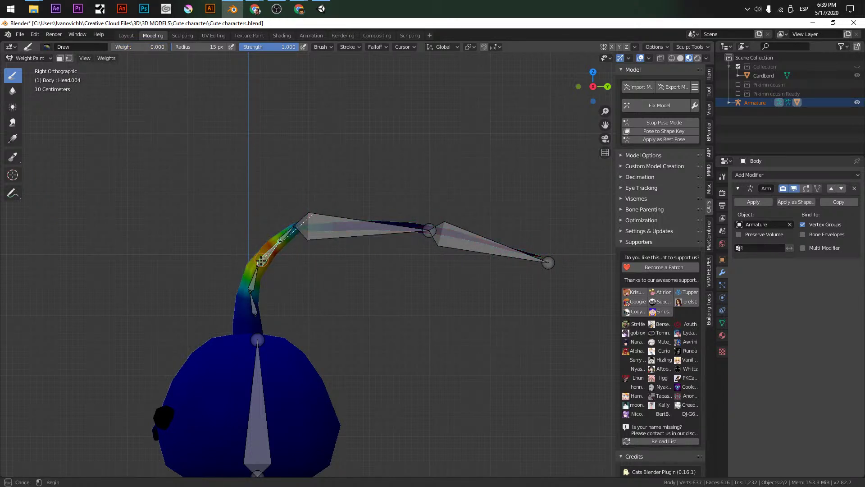
left_click(253, 290, "ctrl")
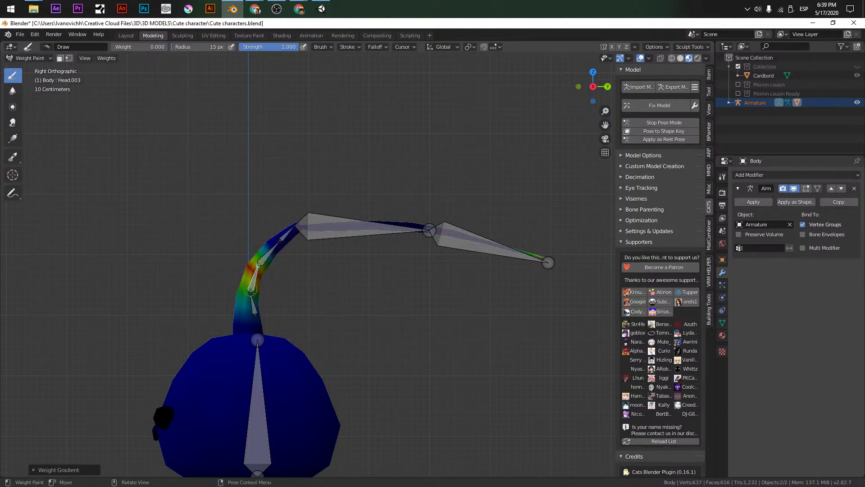
Redo the weight gradient of the lowest stem bone, Head.002, from full weight on the stem to none on the head
left_click(254, 302, "ctrl")
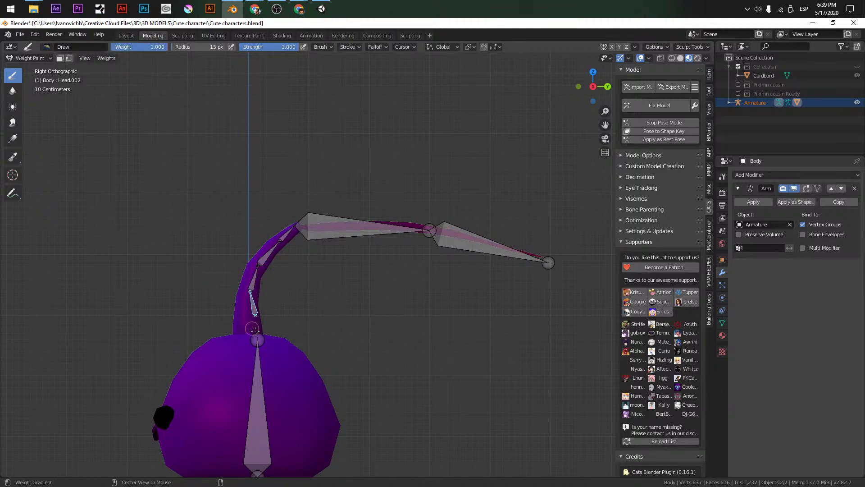
left_click_drag(251, 292, 254, 359, "alt")
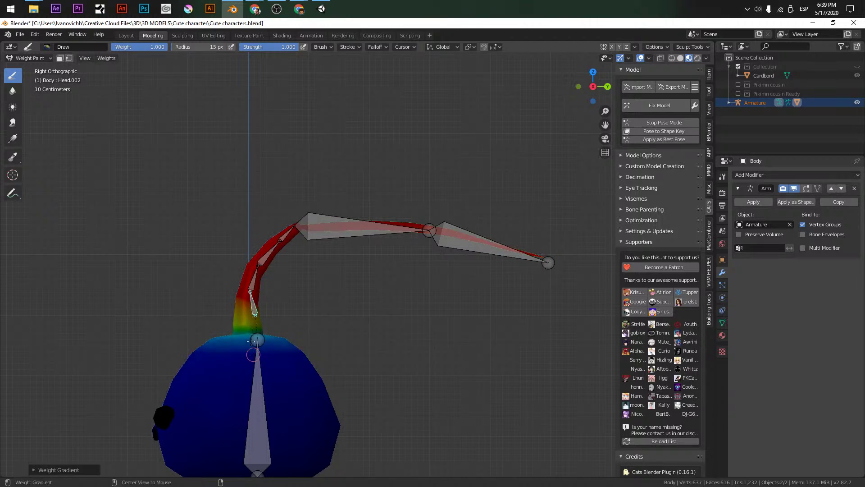
left_click_drag(260, 264, 252, 306, "alt")
middle_click_drag(252, 311, 257, 213)
Select the Head bone and use weight 0 gradients to remove its influence from the stem and leaf
left_click(253, 346, "ctrl")
left_click(269, 346, "ctrl")
key("KP_1")
left_click_drag(340, 126, 333, 279, "alt")
middle_click_drag(349, 280, 248, 235)
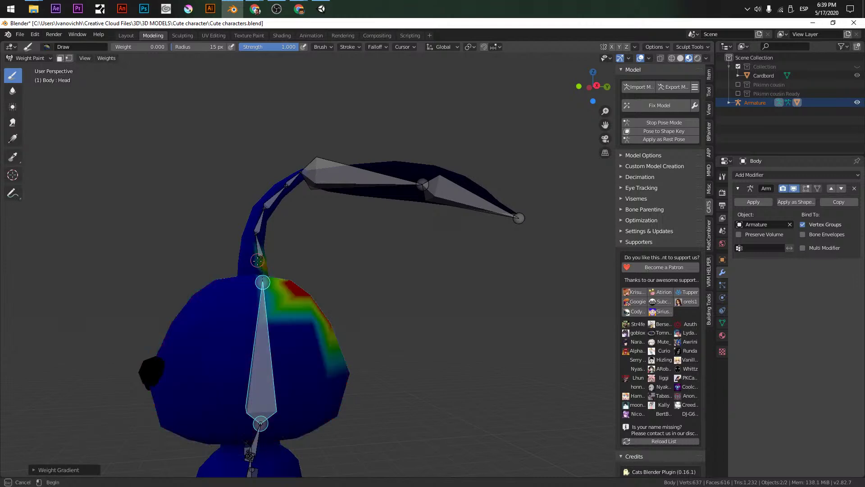
middle_click_drag(299, 251, 293, 151)
middle_click_drag(293, 151, 335, 151)
Paint the Chest bone's influence across the sides of the torso below the arms, using radius 90 px, weight 1.000 and strength 0.319
left_click(340, 276, "ctrl")
left_click(339, 316, "ctrl")
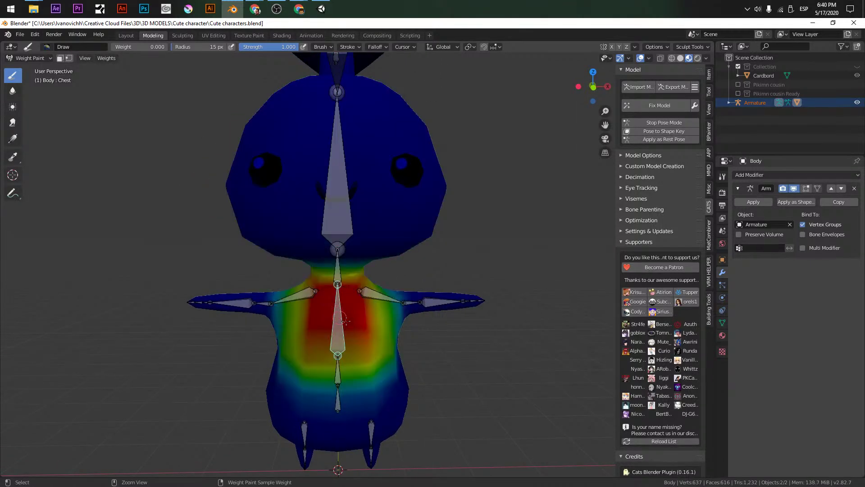
middle_click_drag(371, 299, 343, 286)
middle_click_drag(351, 334, 282, 348)
key("f")
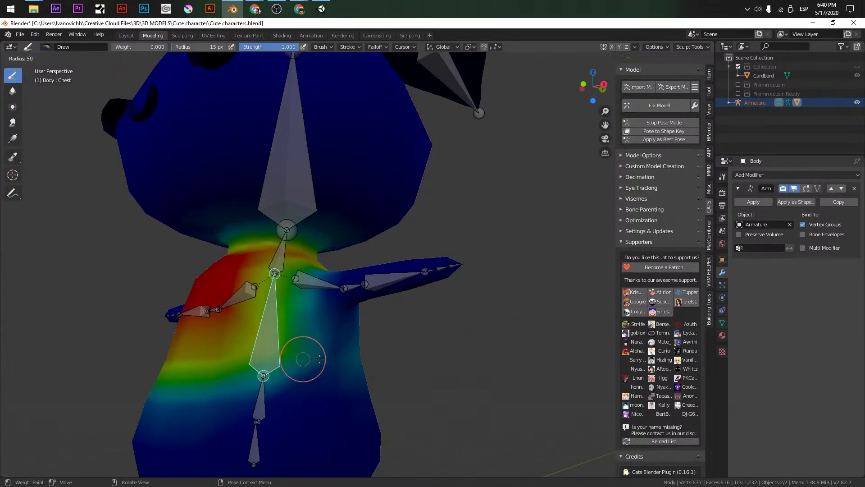
left_click(336, 359)
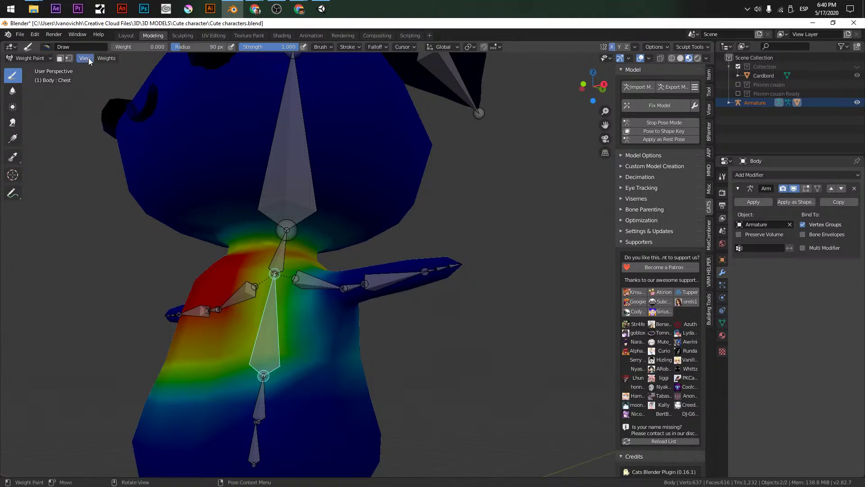
left_click_drag(123, 47, 173, 47)
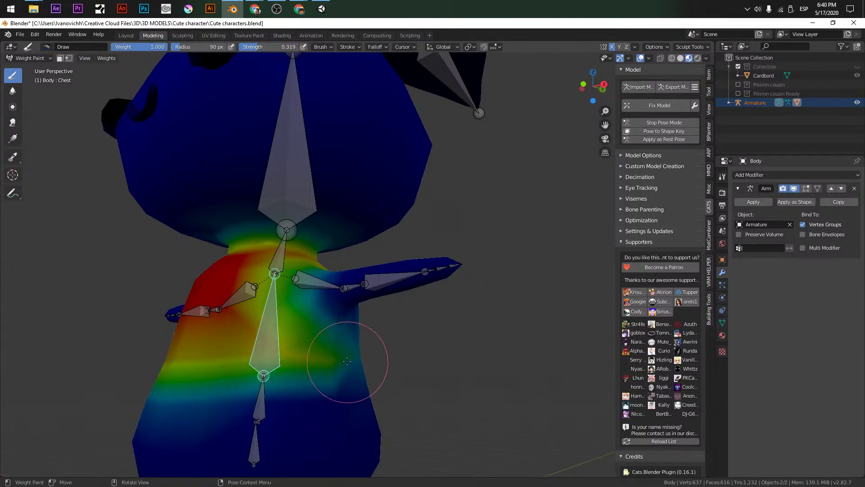
middle_click_drag(309, 367, 272, 359)
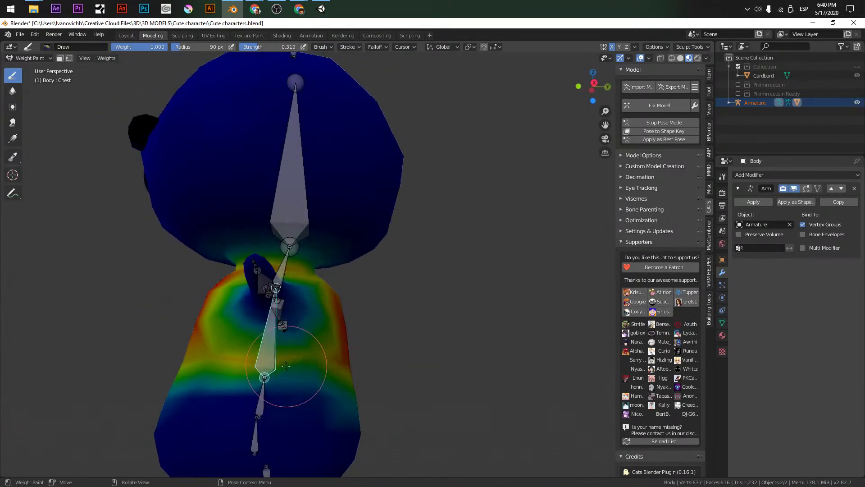
middle_click_drag(221, 338, 301, 371)
middle_click_drag(272, 336, 311, 347)
Examine the weight distribution of the Spine, Hips and both leg bones
mouse_move(259, 401)
middle_mouse_down("shift")
mouse_move(221, 297)
mouse_move(245, 311)
mouse_move(251, 290)
middle_mouse_up("shift")
left_click(258, 301, "ctrl")
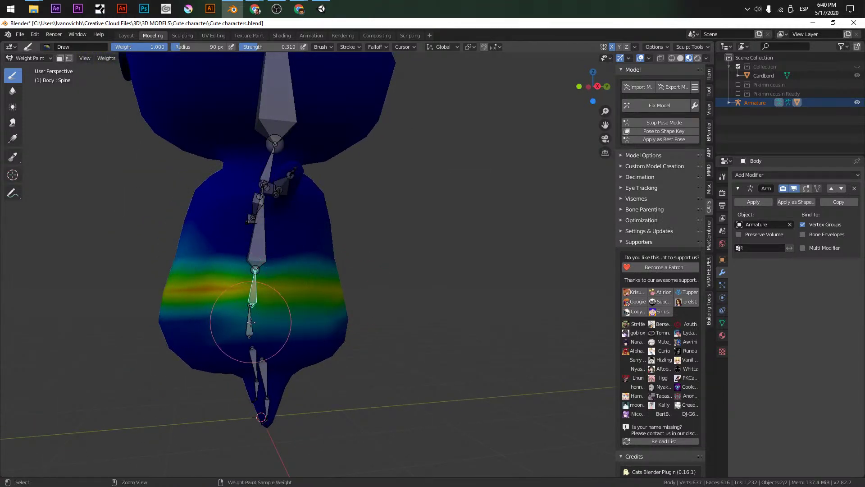
left_click(249, 316, "ctrl")
middle_click_drag(249, 315, 321, 362)
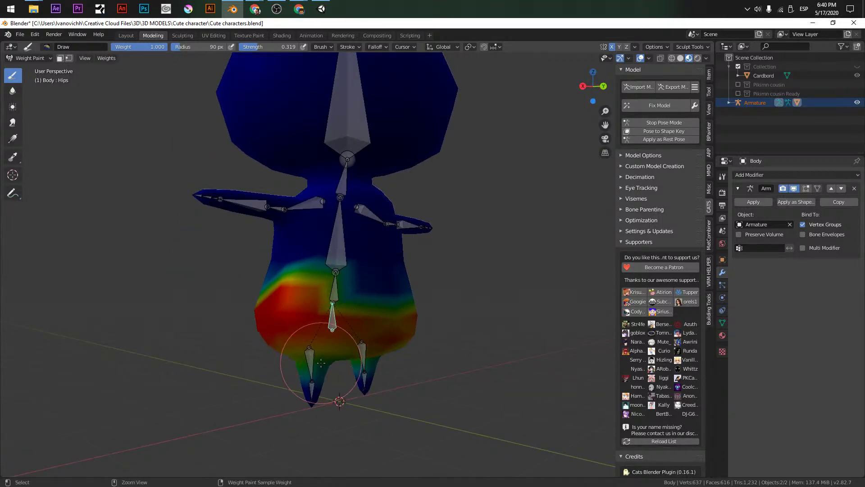
left_click(311, 390, "ctrl")
left_click(363, 376, "ctrl")
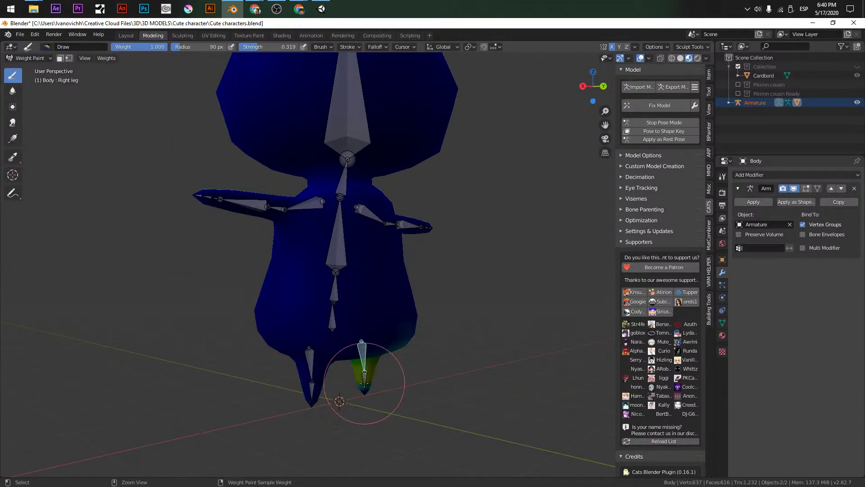
Reduce the left and right shoulder bones' influence on the torso by painting with weight 0 and a 139 px brush
middle_click_drag(316, 397, 405, 255)
left_click(309, 268, "ctrl")
left_click_drag(150, 48, 94, 48)
key("f")
left_click(348, 359)
mouse_move(348, 360)
left_mouse_down()
mouse_move(383, 356)
mouse_move(372, 356)
left_mouse_up()
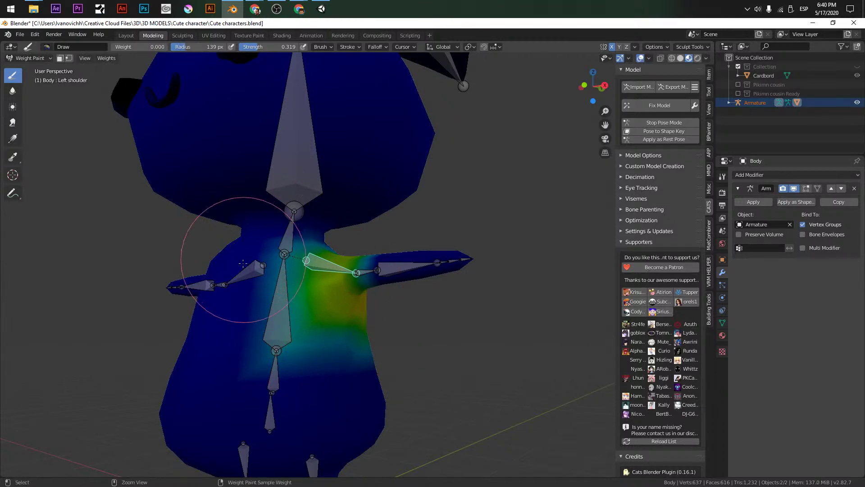
left_click(235, 277, "ctrl")
middle_click_drag(232, 286, 377, 324)
mouse_move(410, 326)
left_mouse_down()
mouse_move(299, 358)
mouse_move(338, 338)
left_mouse_up()
mouse_move(338, 338)
middle_mouse_down()
mouse_move(396, 348)
mouse_move(406, 301)
middle_mouse_up()
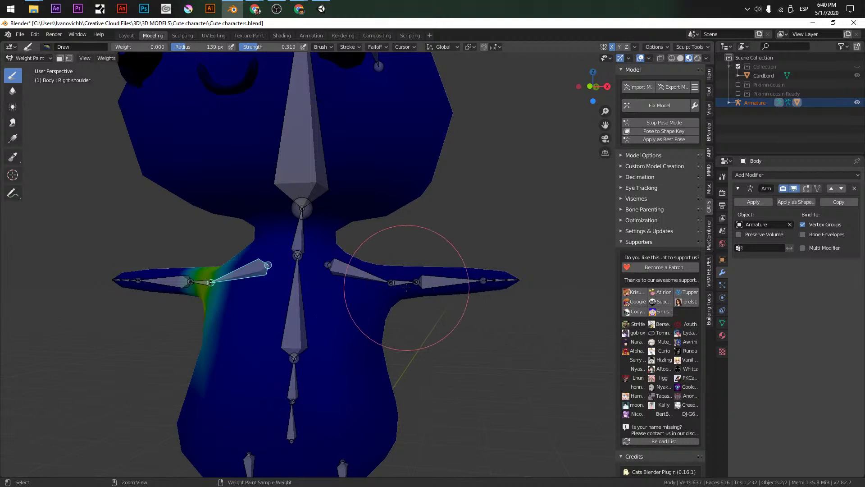
Check the weights of the arm bones and the Neck bone
left_click(405, 281, "ctrl")
left_click(450, 280, "ctrl")
middle_click_drag(506, 279, 326, 262)
left_click(306, 295, "ctrl")
scroll(319, 297, "down", 3)
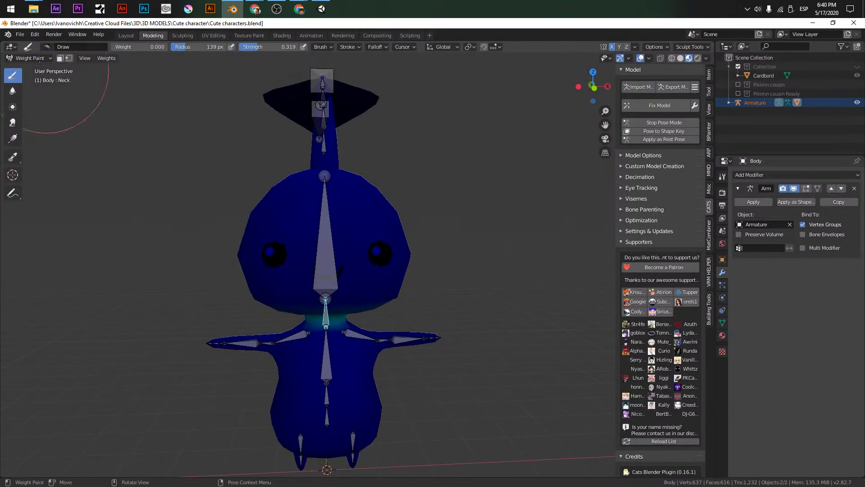
Switch the body from Weight Paint to Object Mode and save the file
left_click(45, 58)
left_click(30, 65)
key("KP_1")
key("ctrl+s")
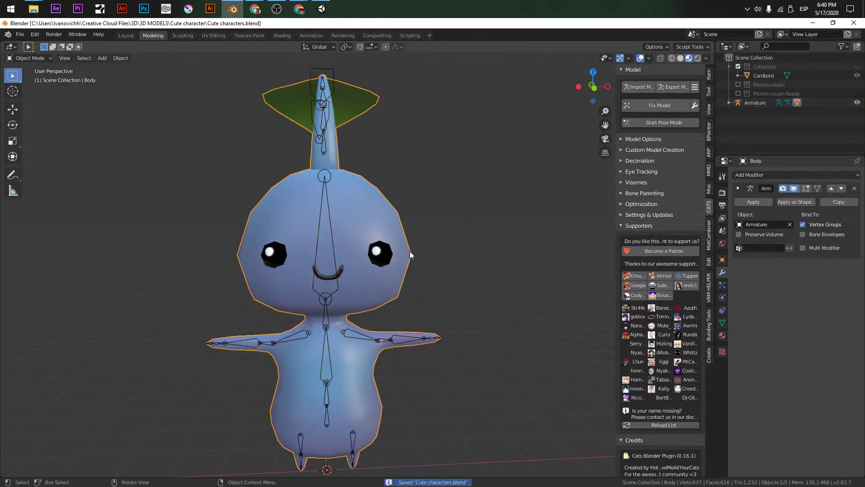
scroll(407, 250, "up", 4)
scroll(367, 252, "up", 3)
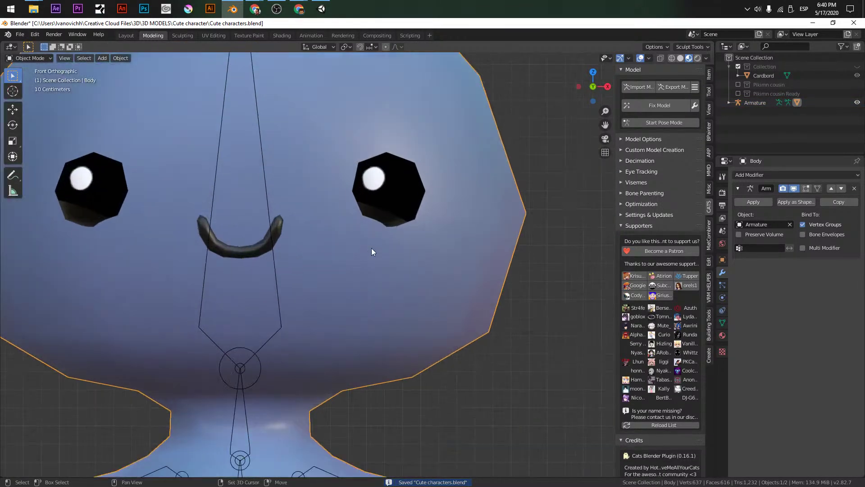
key("Tab")
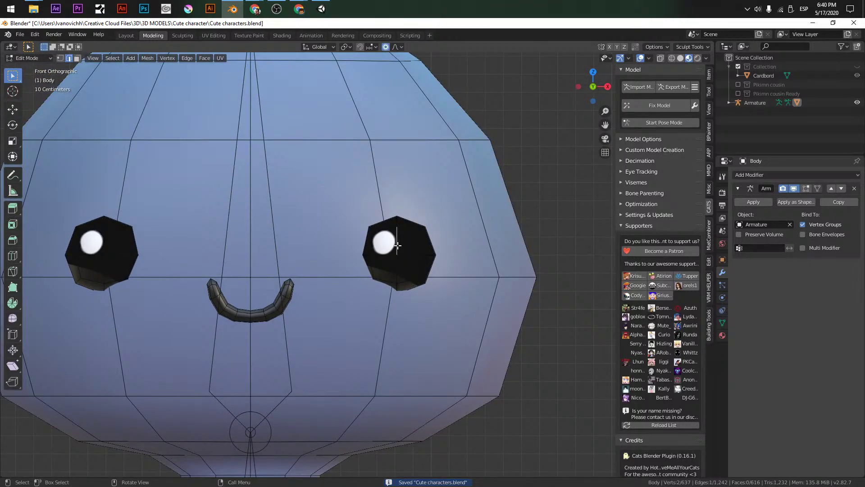
left_click(404, 255, "alt")
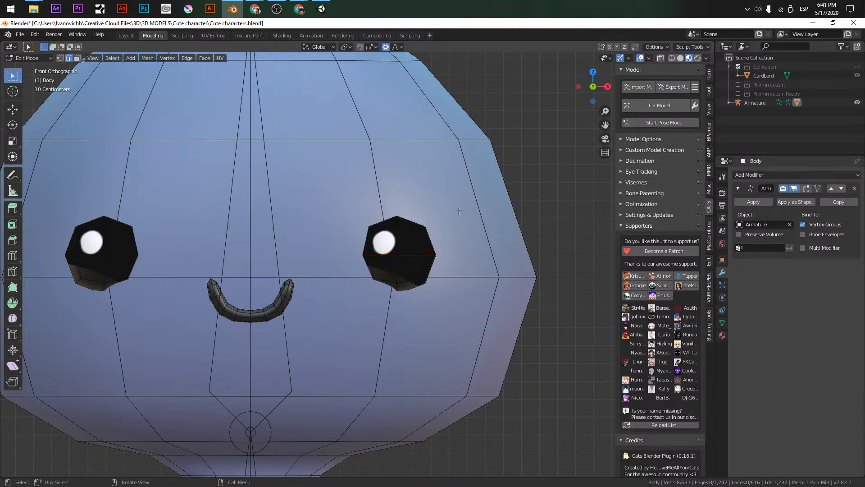
scroll(460, 210, "down", 2)
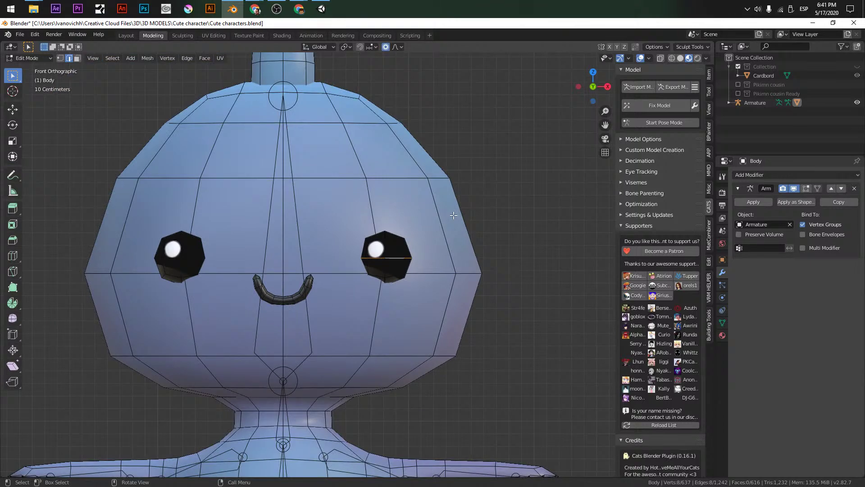
Add a Basis shape key and two further shape keys to the body mesh in Object Mode
left_click(723, 322)
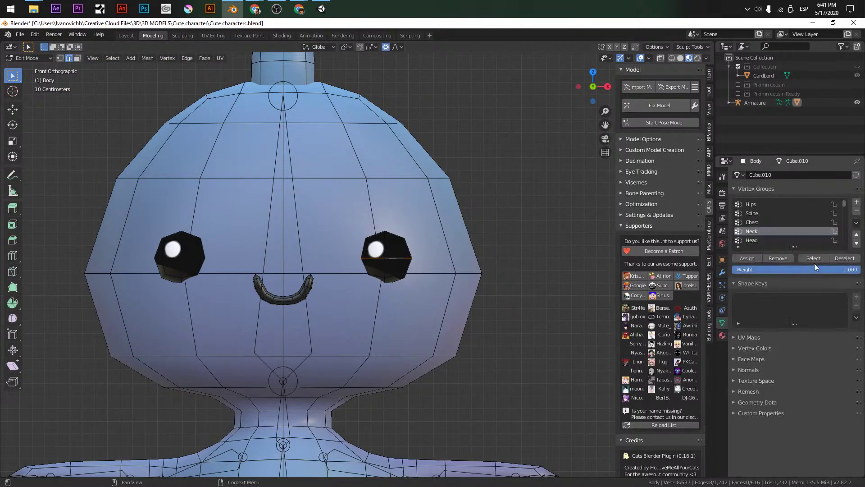
key("Tab")
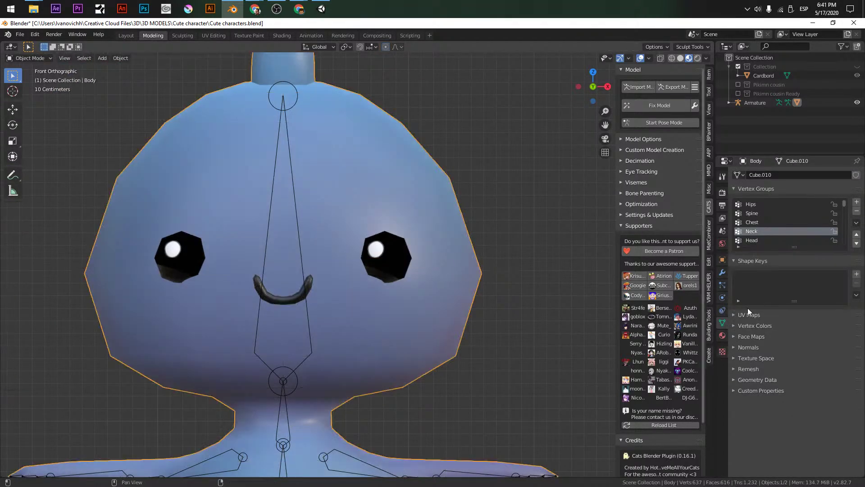
left_click(857, 274)
left_click(857, 274)
left_click(857, 274)
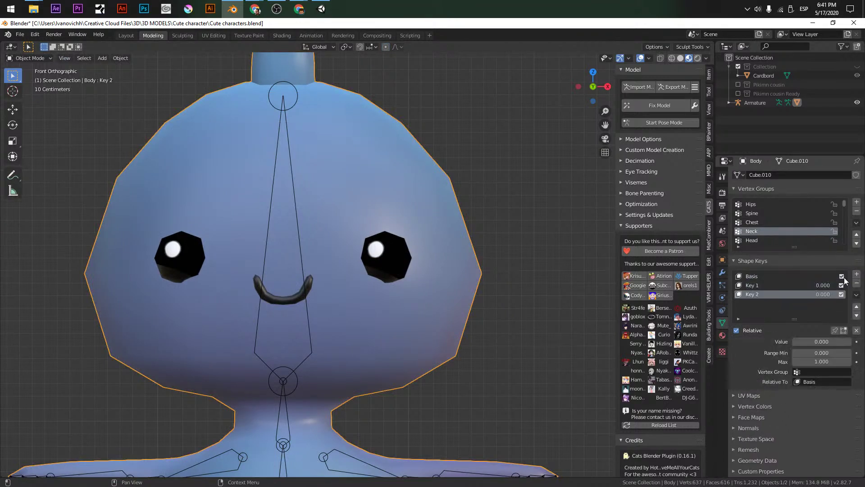
Rename the two shape keys after Basis as LB and RB
double_click(764, 285)
type("L")
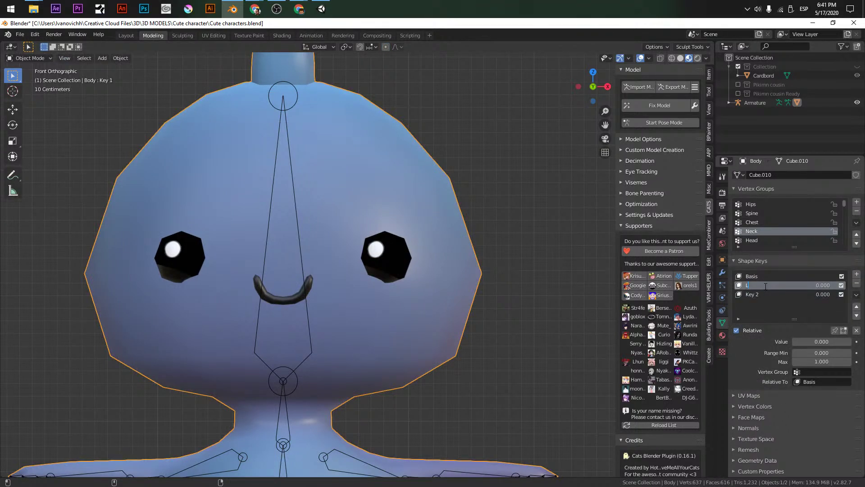
type("B")
key("Return")
double_click(762, 293)
type("RB")
key("Return")
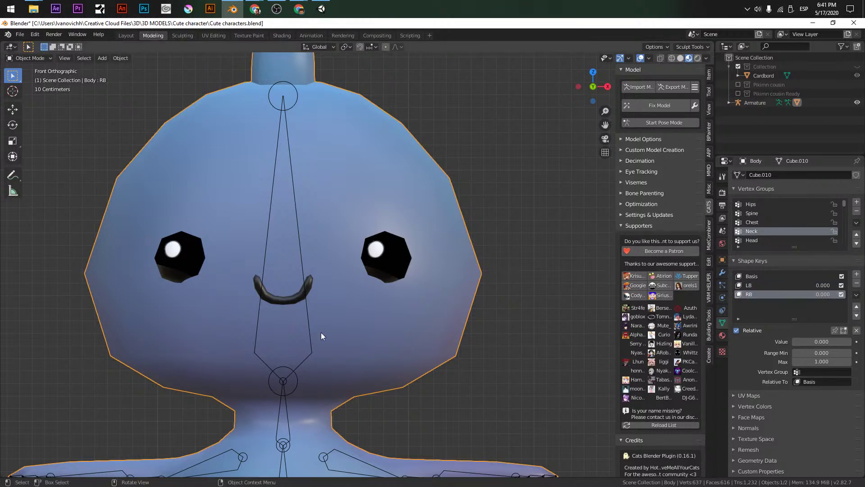
In the RB shape key, select the character's whole right eye and flatten it along Z with proportional editing
key("Tab")
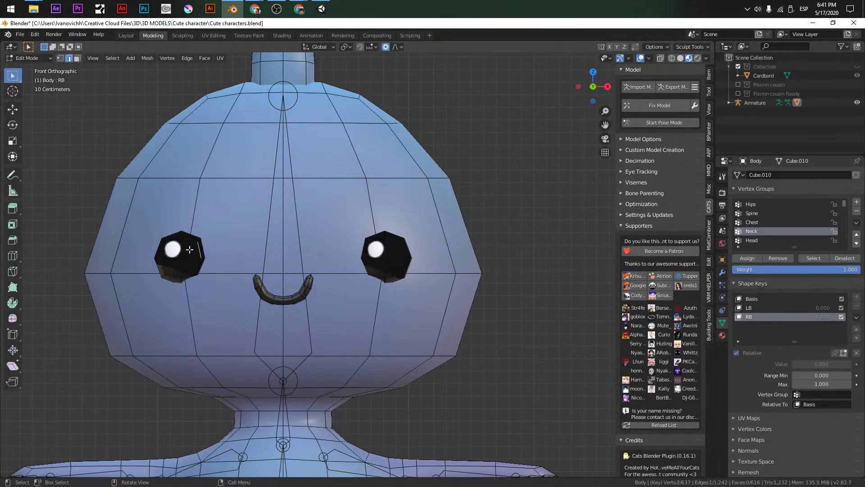
key("l")
key("g")
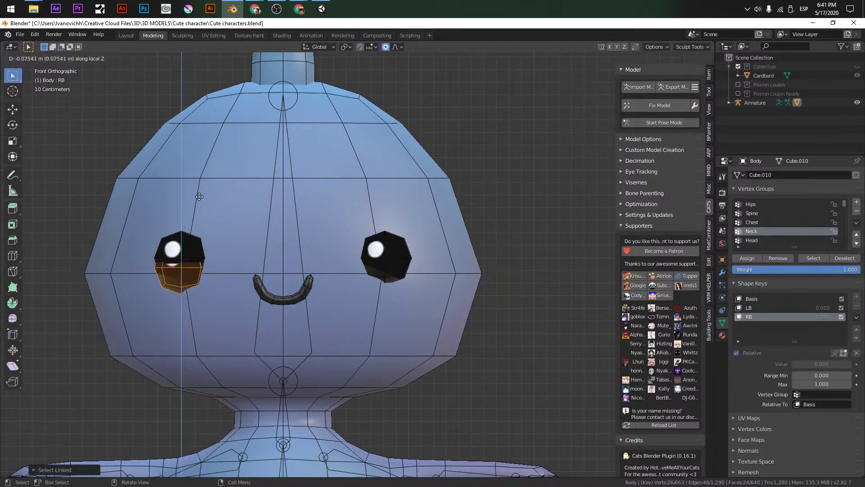
key("Escape")
key("s")
key("x")
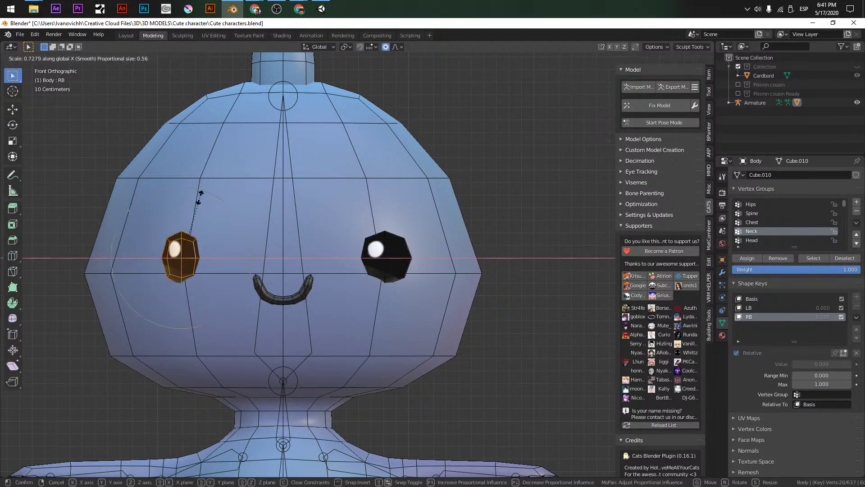
key("z")
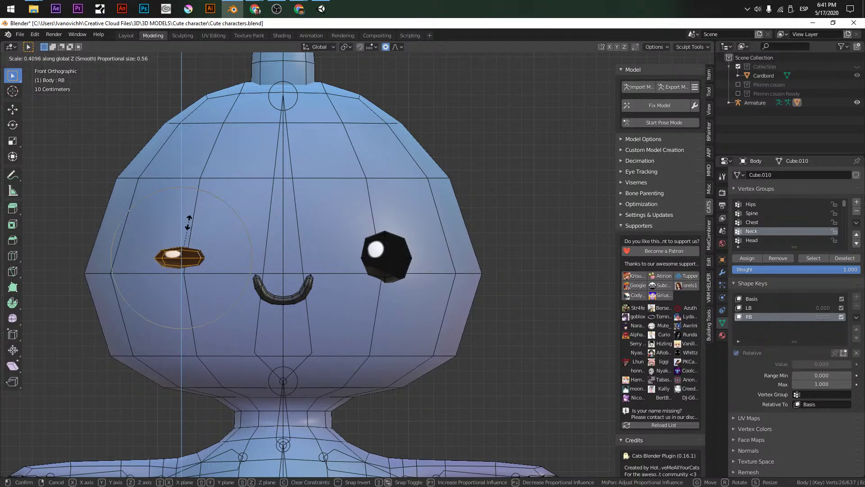
left_click(186, 241)
Raise the flattened right eye's middle edge loop into an arch and thin the whole eye further along Z
left_click(181, 255, "alt")
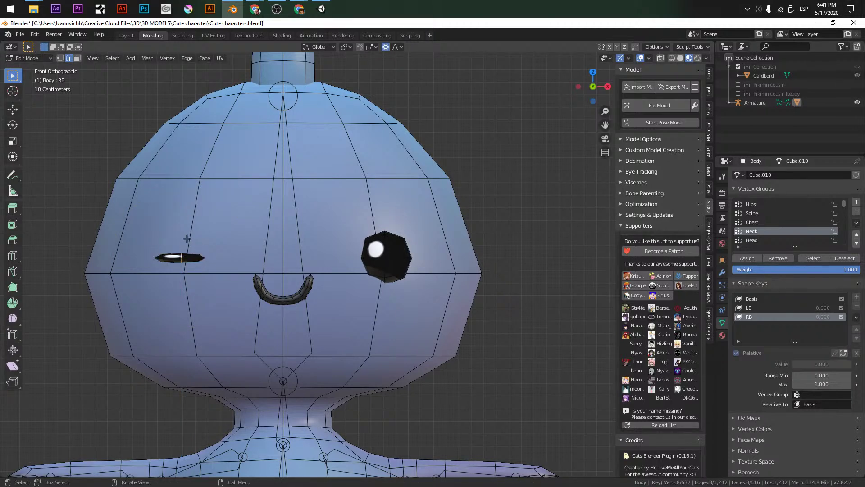
key("g")
left_click(184, 220)
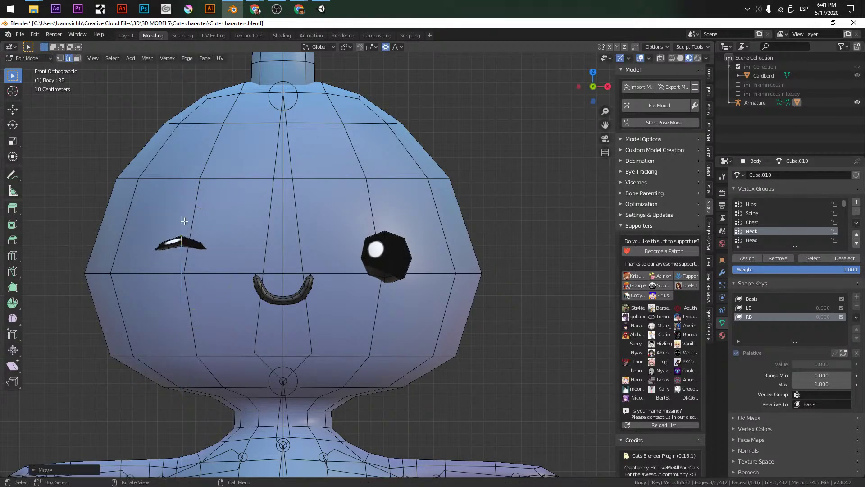
key("l")
key("s")
key("z")
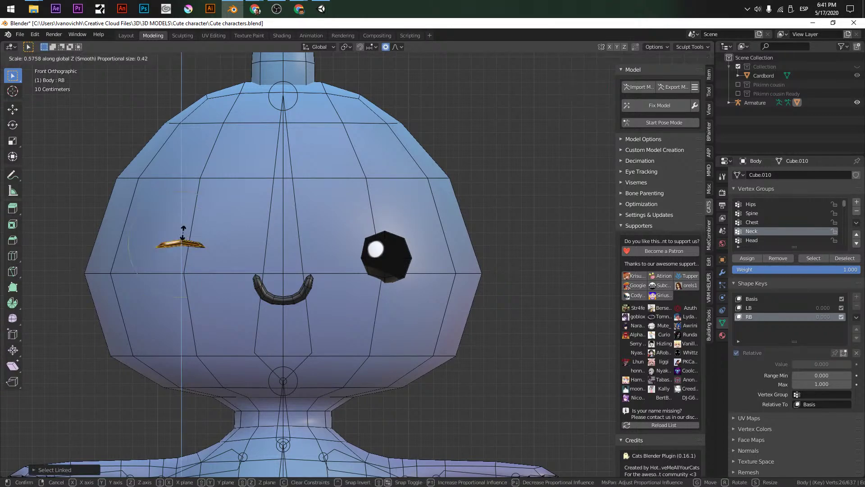
left_click(183, 235)
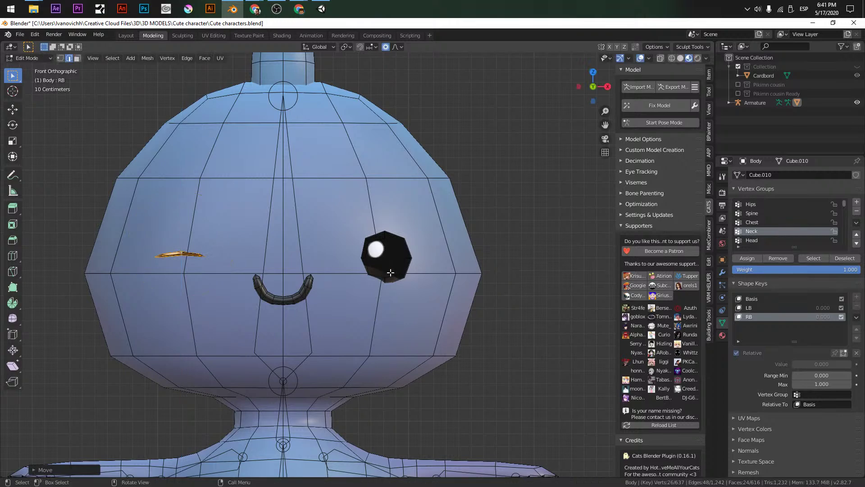
key("Tab")
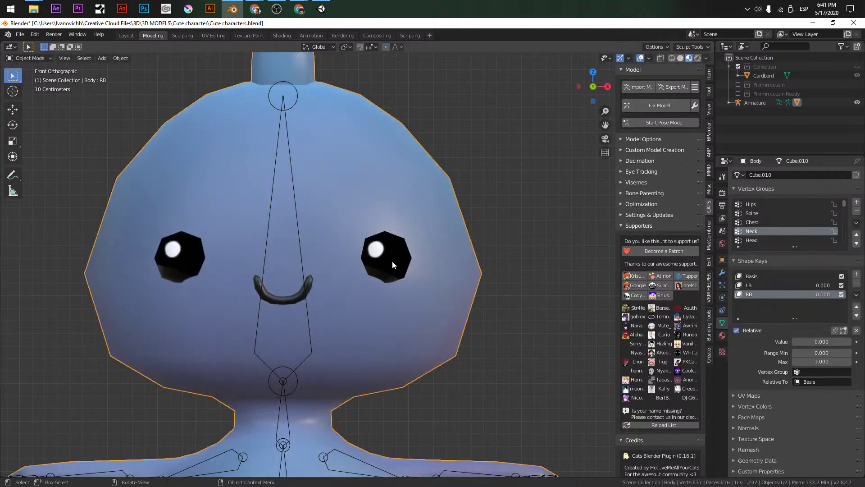
In the LB shape key, select the character's whole left eye and flatten it along Z
left_click(761, 285)
key("Tab")
key("alt+a")
key("l")
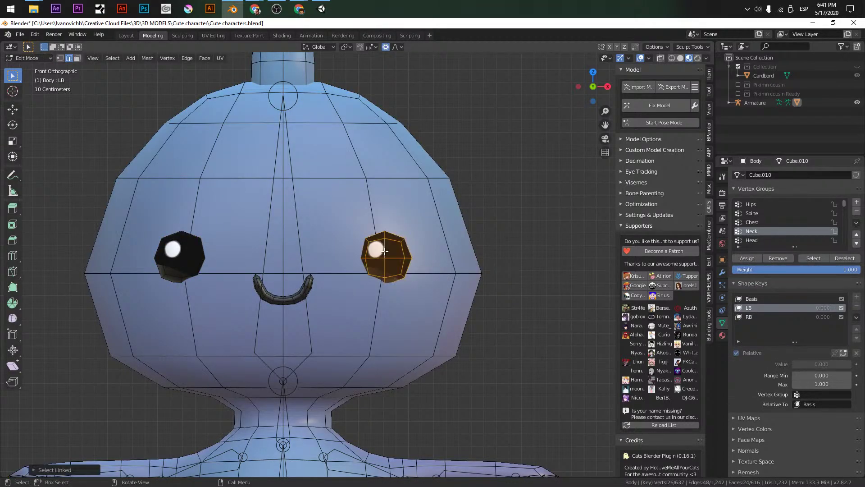
key("s")
key("z")
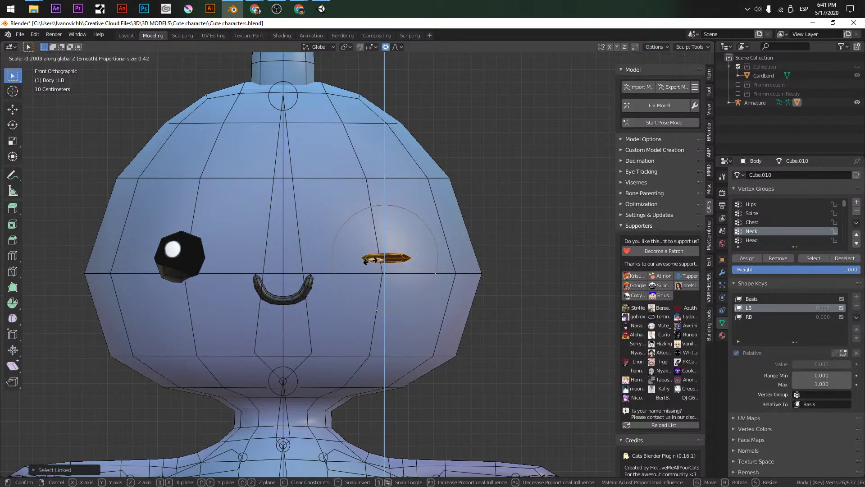
left_click(377, 255)
Raise the flattened left eye's middle edge loop along Z and return to Object Mode
left_click(391, 254)
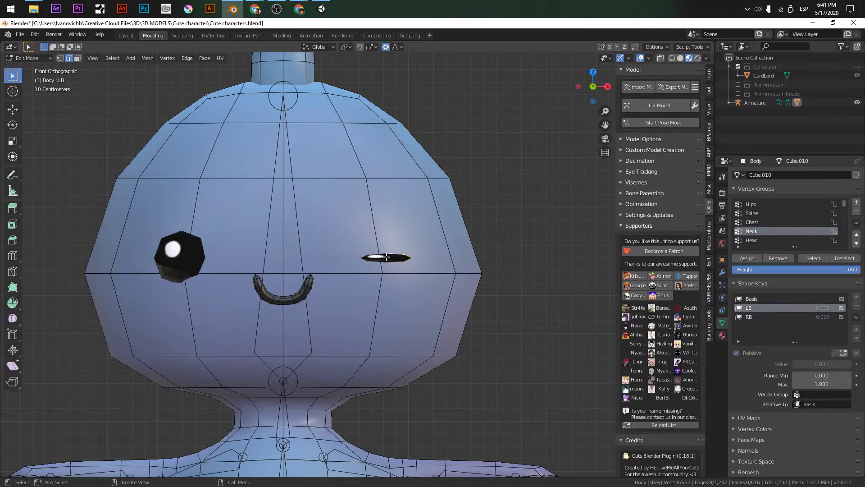
scroll(386, 257, "up", 3)
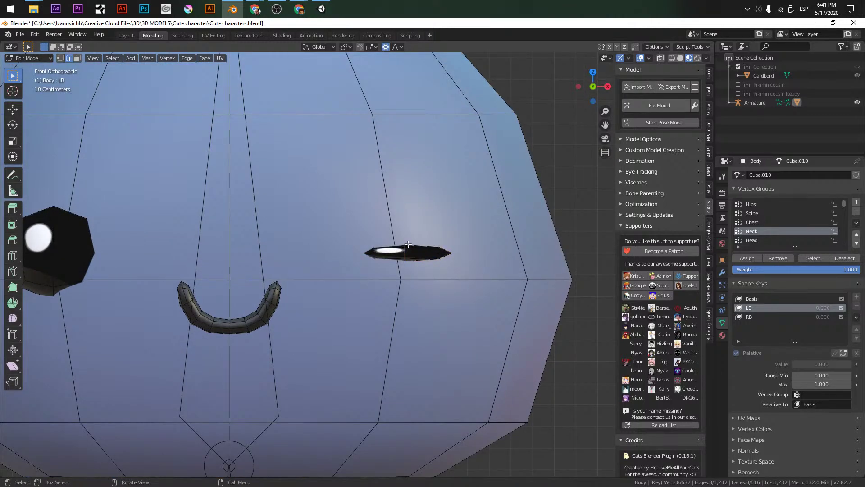
key("g")
key("z")
left_click(407, 226)
key("Tab")
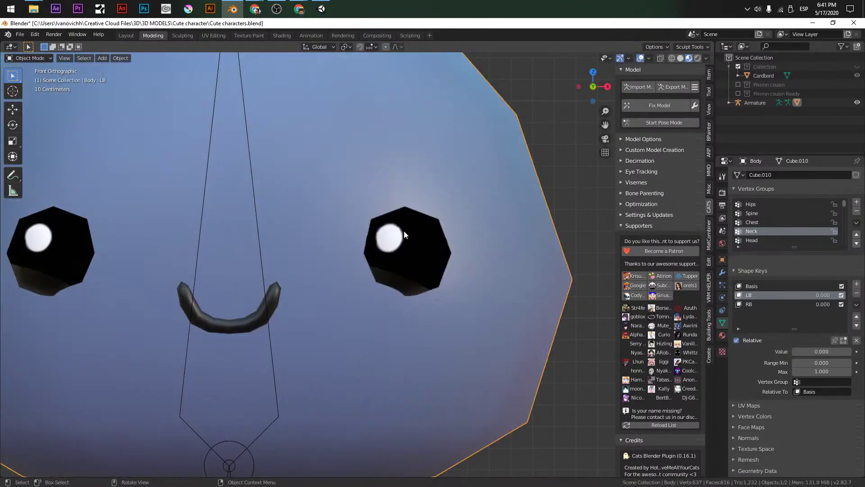
Set the LB shape key's value to 1.000 and make LB the active shape key in Edit Mode
left_click_drag(823, 342, 850, 341)
left_click(788, 294)
key("Tab")
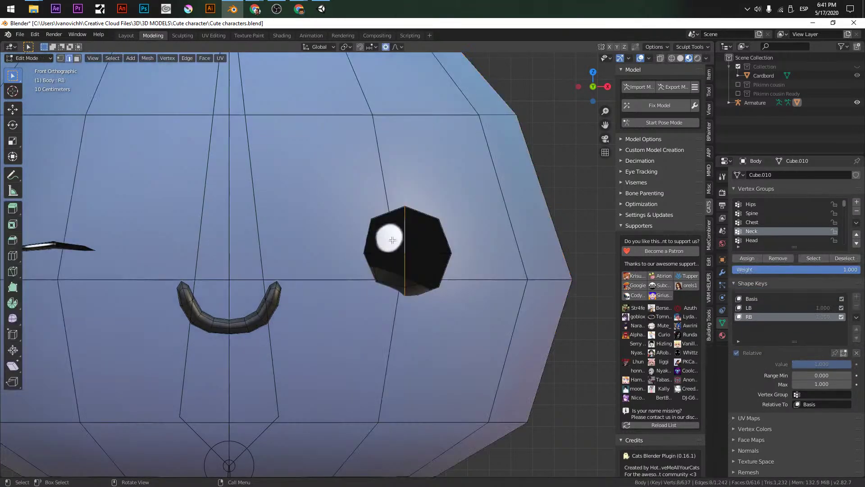
middle_click_drag(160, 239, 212, 244, "shift")
left_click(767, 308)
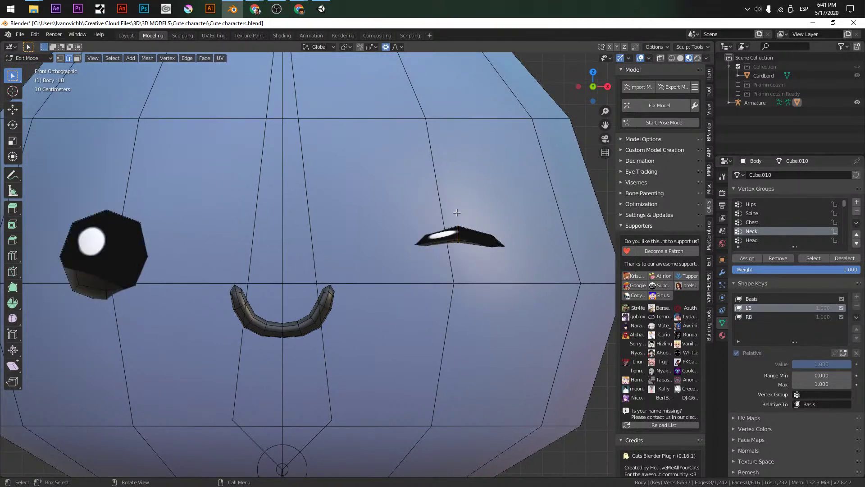
Select the whole flattened left eye, thin it further along Z and lower it about 0.017 m along Z
key("l")
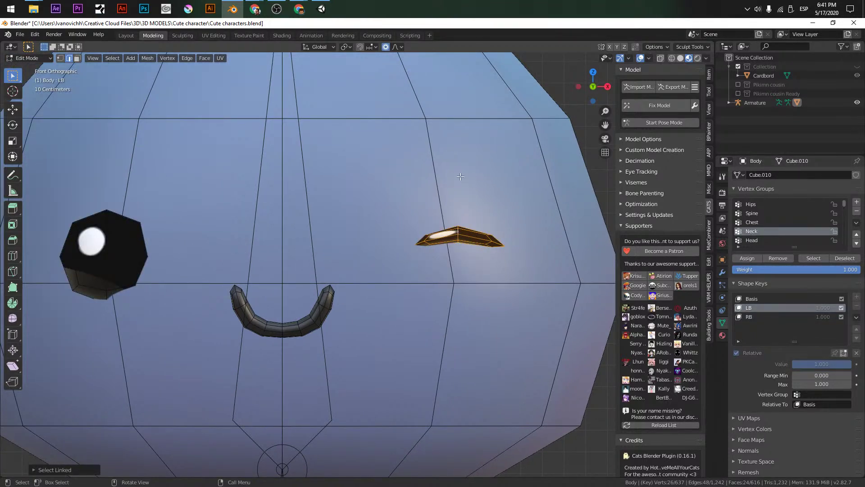
key("s")
key("z")
left_click(451, 212)
key("s")
key("z")
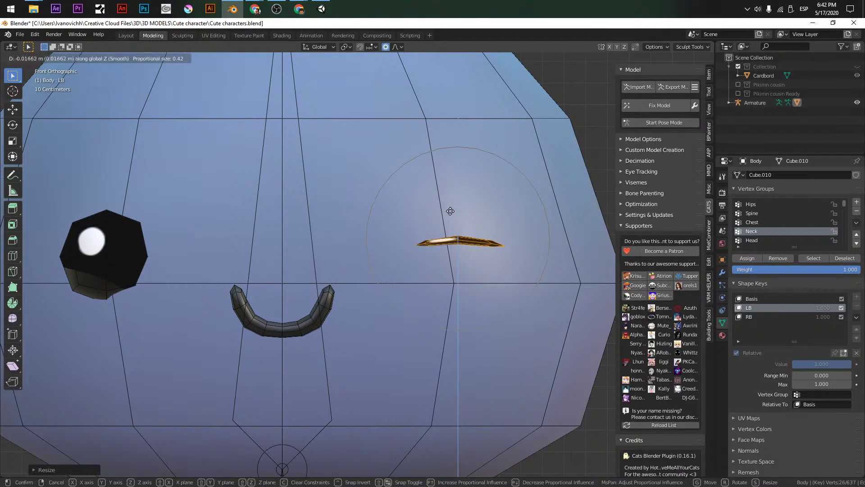
left_click(450, 211)
Flatten the closed left eye along Y in two scaling passes so it sits thinner against the face
key("Tab")
scroll(447, 197, "down", 5)
middle_click_drag(442, 198, 476, 329)
scroll(495, 266, "up", 3)
key("Tab")
scroll(434, 276, "up", 4)
key("s")
key("y")
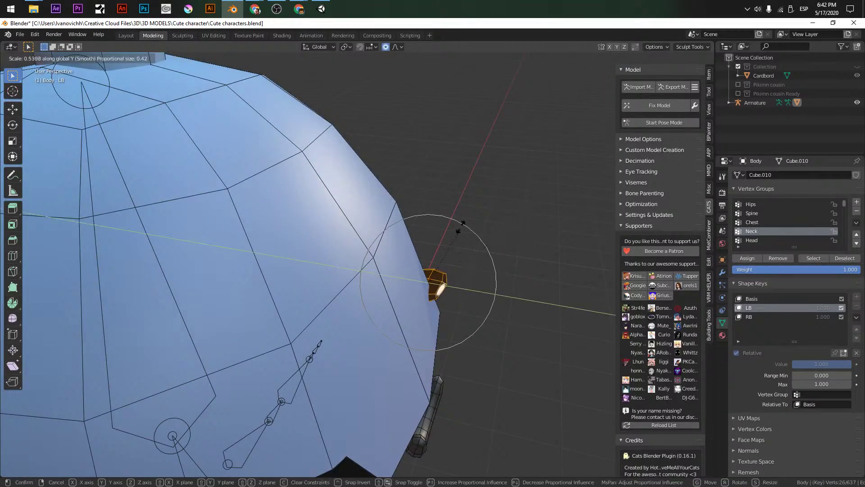
left_click(448, 243)
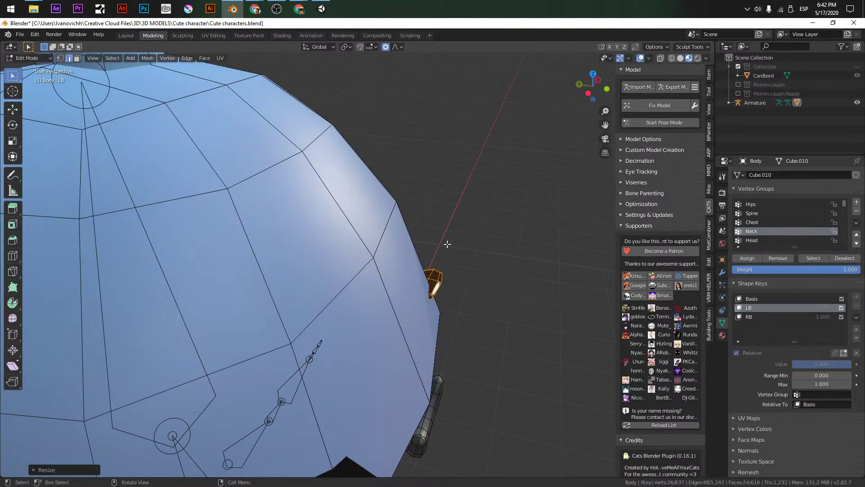
key("s")
key("y")
left_click(487, 253)
Move the closed left eye against the face and push its outer corner vertex about 0.093 m back along Y
middle_click_drag(446, 280, 393, 311)
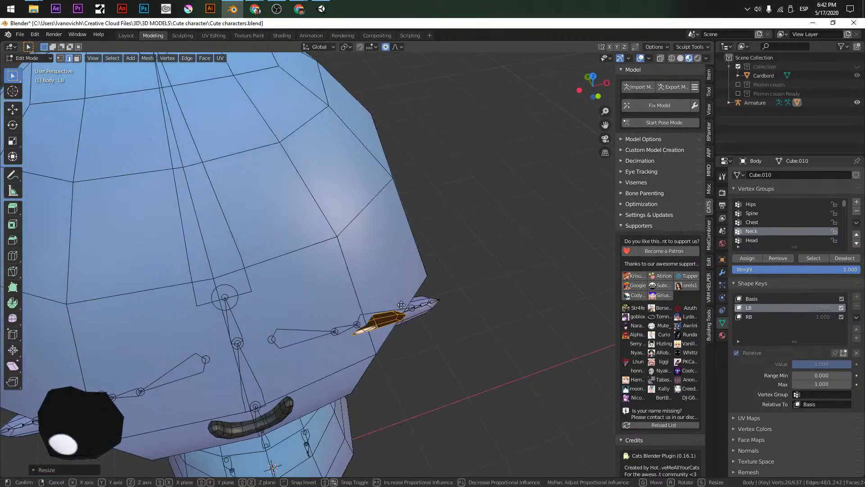
key("g")
left_click(394, 321)
key("1")
left_click(409, 317)
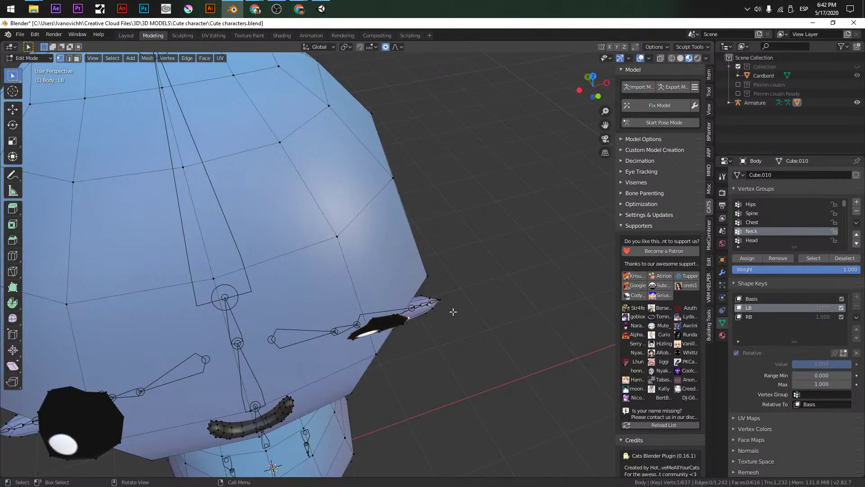
key("g")
key("y")
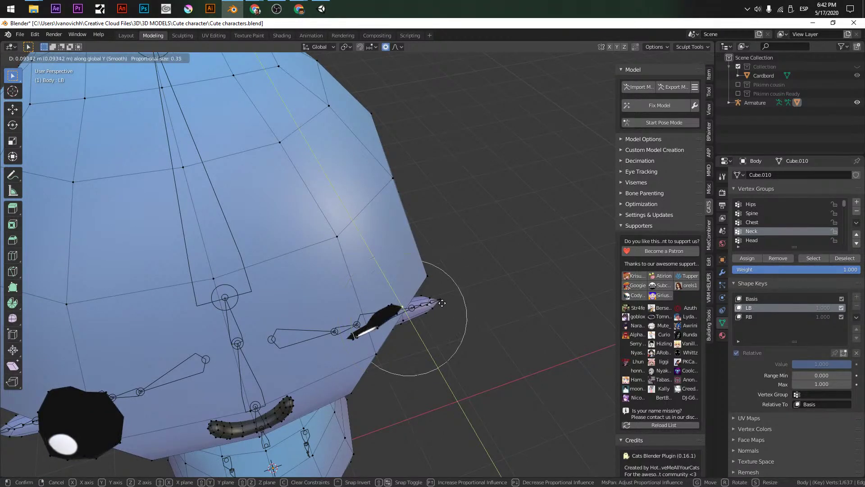
left_click(442, 302)
Rotate the left eye's outer corner about Z with proportional editing and shift it along Y to follow the face
middle_click_drag(519, 237, 483, 260)
key("r")
key("z")
left_click(433, 248)
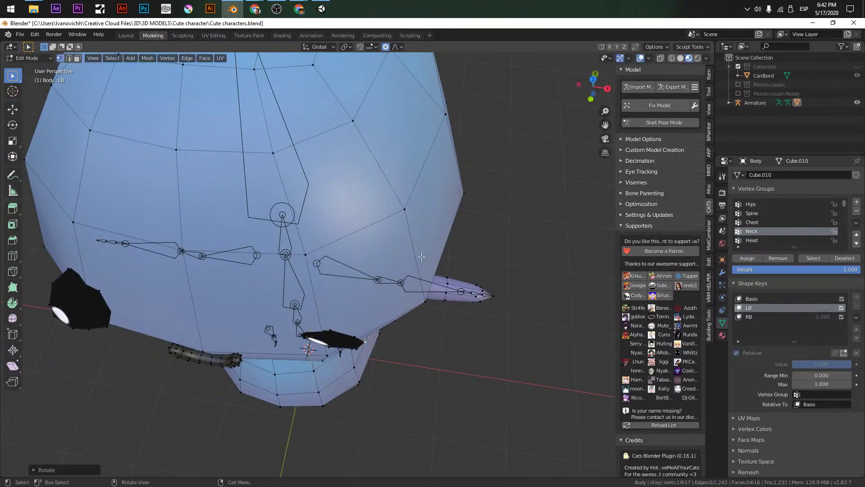
key("g")
key("y")
left_click(429, 238)
In the RB shape key, select the whole right eye and scale it along Y by about -0.28
middle_click_drag(469, 275, 550, 259)
left_click(750, 317)
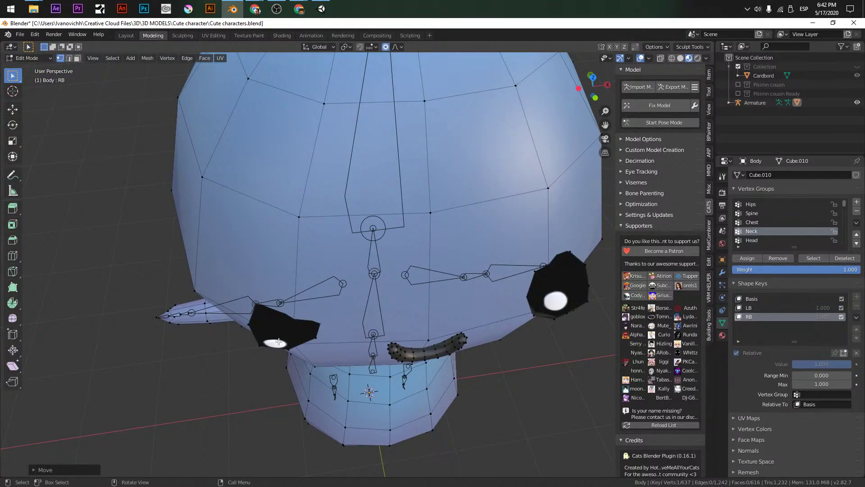
key("l")
middle_click_drag(280, 343, 508, 251)
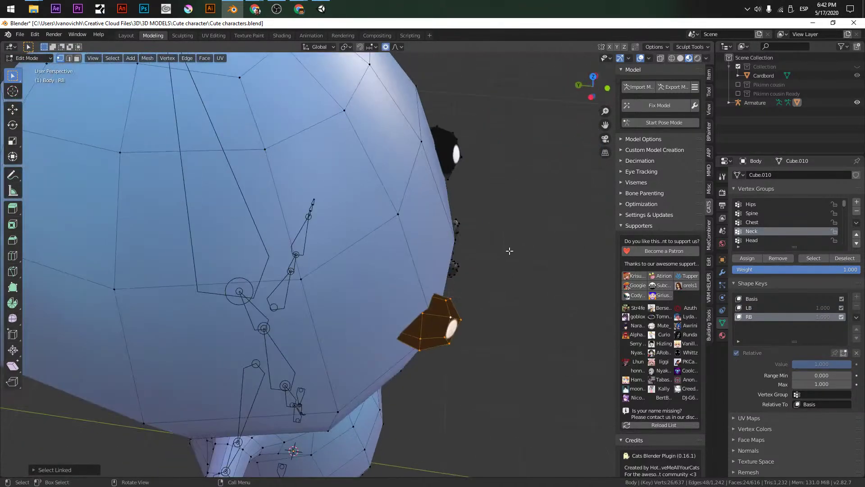
key("s")
key("y")
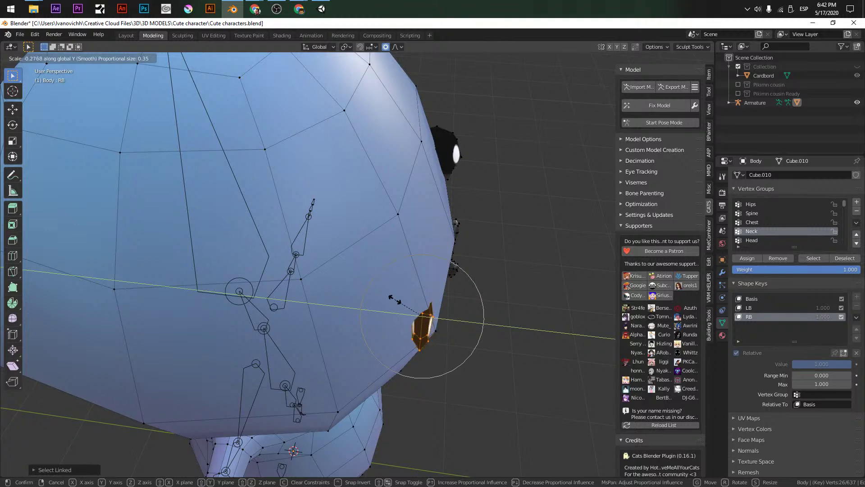
left_click(395, 300)
Select the right eye's outer corner vertex, rotate it with proportional editing and move it along Y
left_click(427, 355)
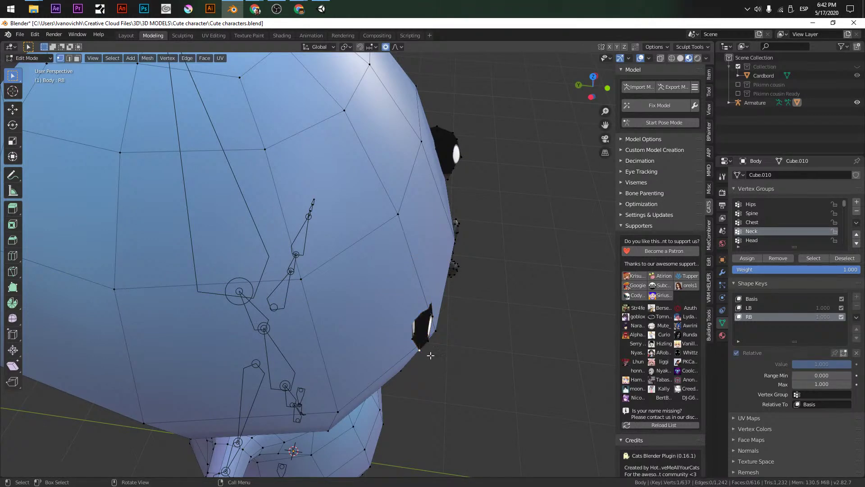
key("r")
left_click(575, 261)
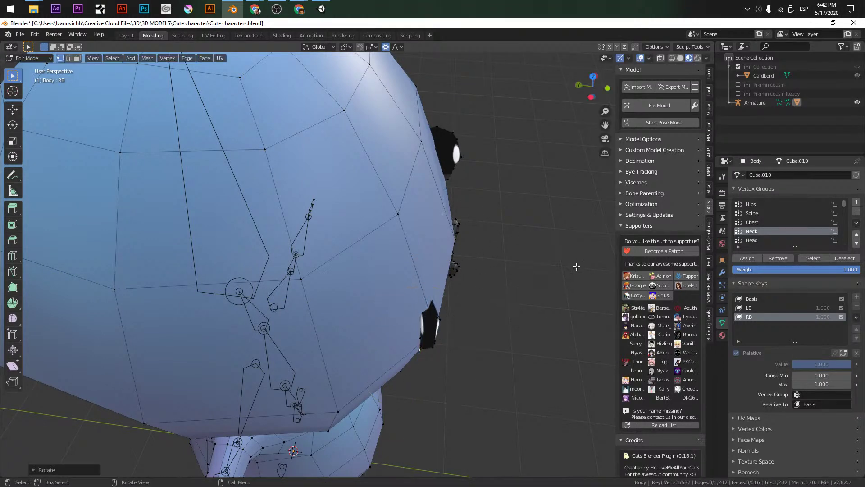
key("g")
key("y")
left_click(543, 282)
Select the whole closed right eye and move it along Y onto the face, ending with a shift of about 0.067 m
key("Tab")
middle_click_drag(512, 261, 481, 283)
key("Tab")
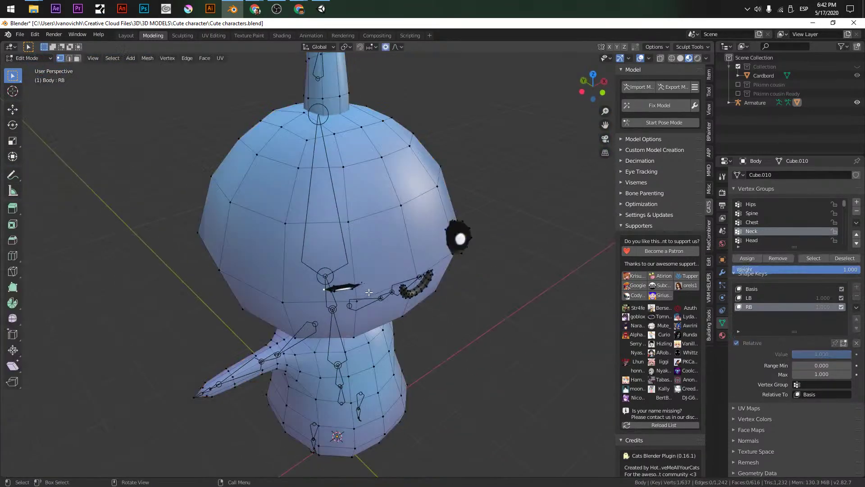
scroll(350, 289, "up", 1)
key("l")
key("g")
key("y")
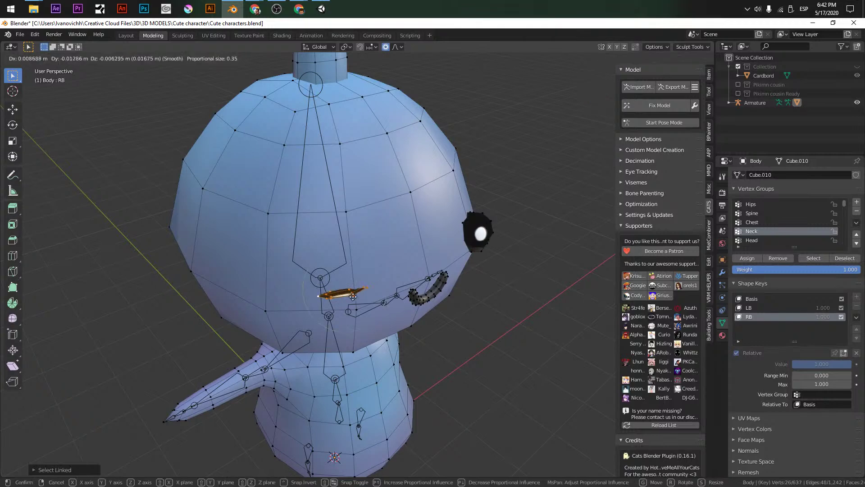
left_click(358, 295)
middle_click_drag(434, 305, 323, 176)
key("g")
key("y")
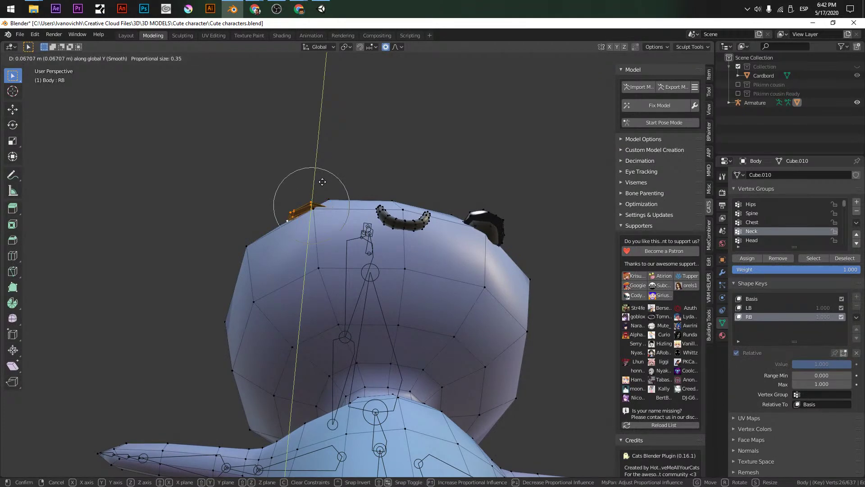
left_click(322, 181)
Pull the right eye's inner corner about 0.096 m forward along Y with proportional editing and return to Object Mode
key("Tab")
middle_click_drag(336, 197, 345, 228)
key("Tab")
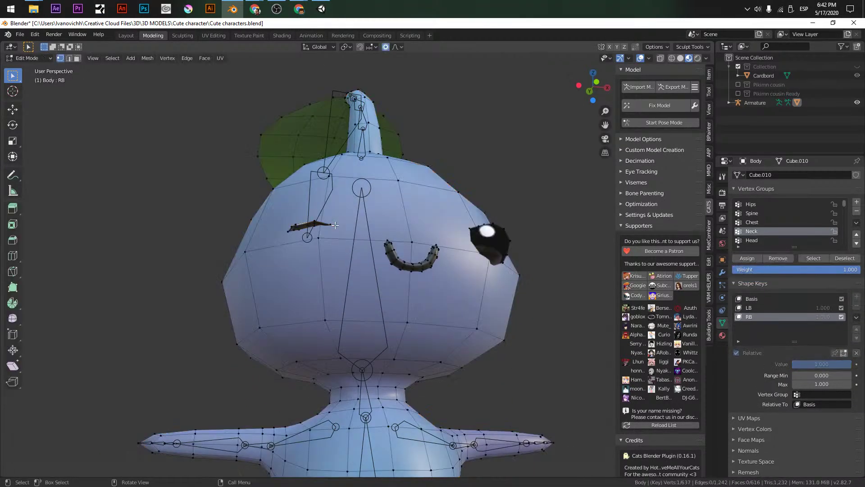
key("g")
key("y")
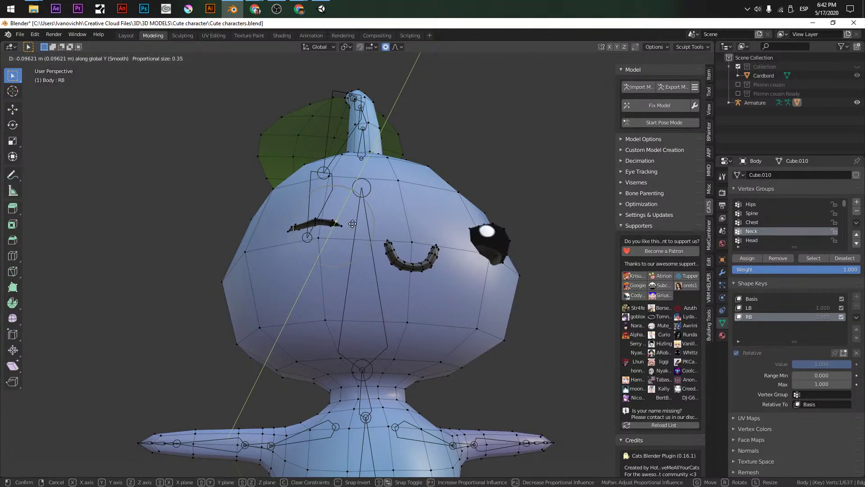
left_click(352, 224)
key("Tab")
middle_click_drag(352, 224, 488, 250)
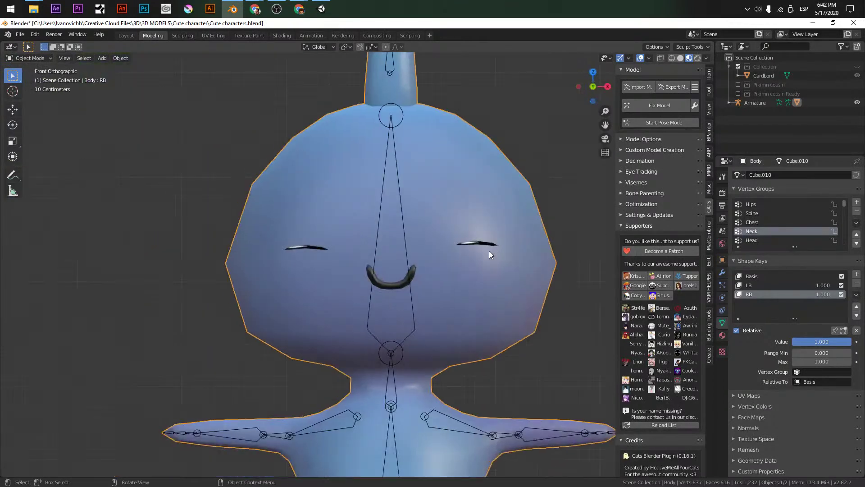
Reset the RB and LB shape key values to 0.000 in Object Mode
scroll(489, 251, "down", 6)
key("Tab")
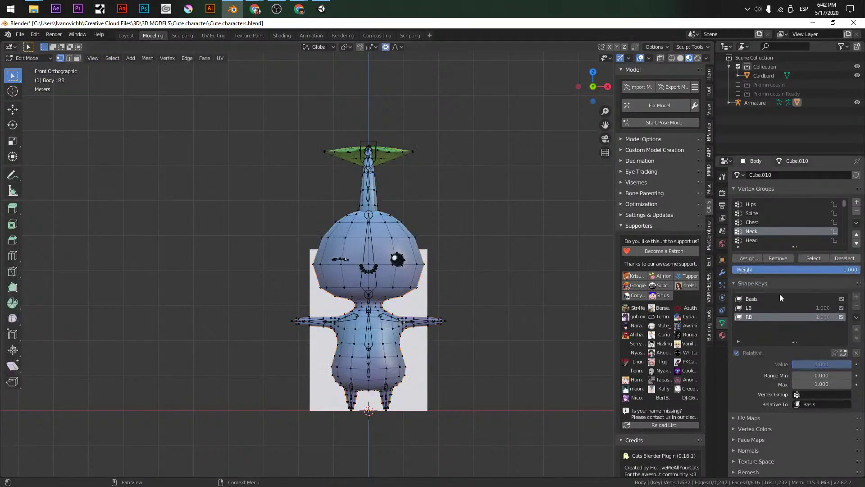
key("Tab")
left_click_drag(814, 344, 754, 345)
left_click(787, 284)
left_click_drag(818, 342, 755, 342)
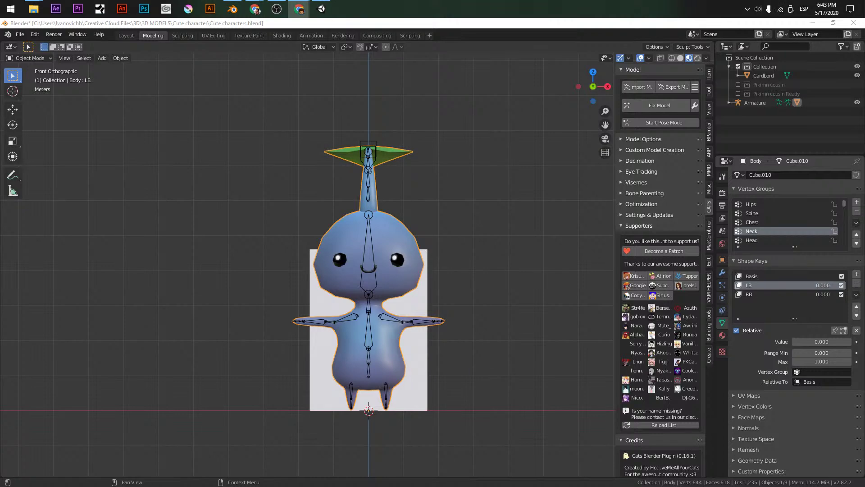
Hide the Cardbord plane behind the character in the scene
middle_click_drag(391, 209, 74, 70)
middle_click_drag(354, 210, 350, 216)
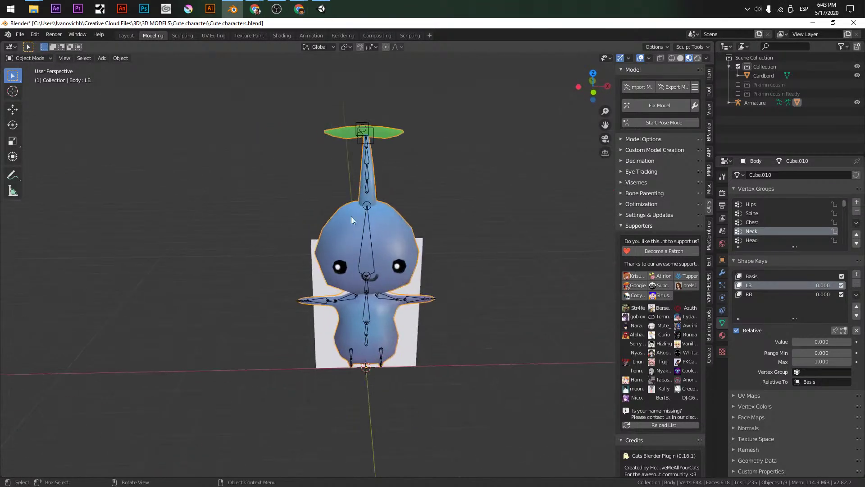
left_click(410, 337)
left_click(857, 75)
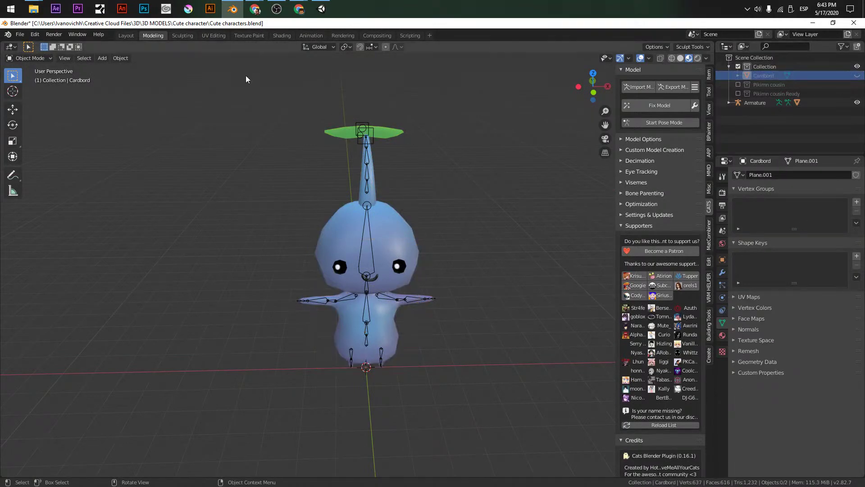
middle_click_drag(298, 161, 381, 155)
key("KP_1")
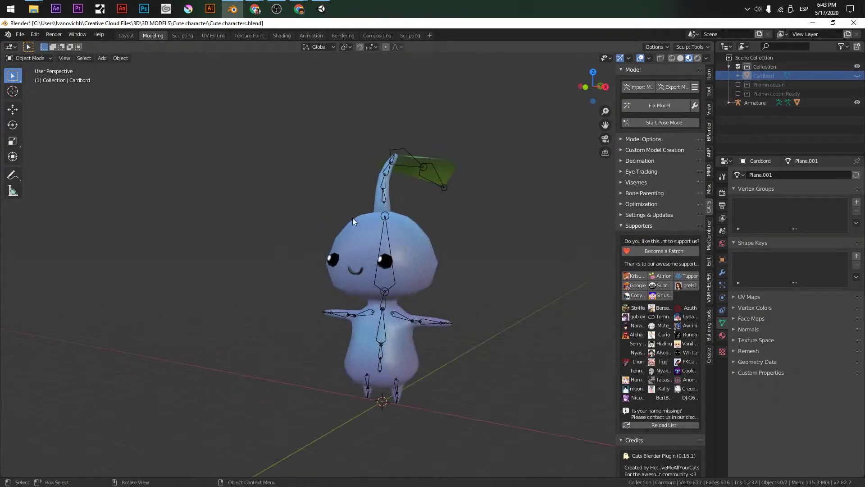
Select the character's armature and body, save the file and open the FBX export settings
key("a")
key("ctrl+s")
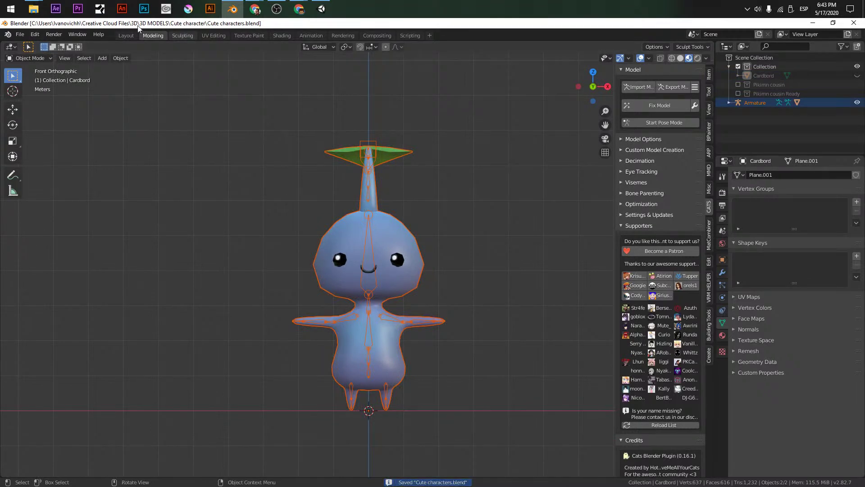
left_click(20, 35)
mouse_move(34, 163)
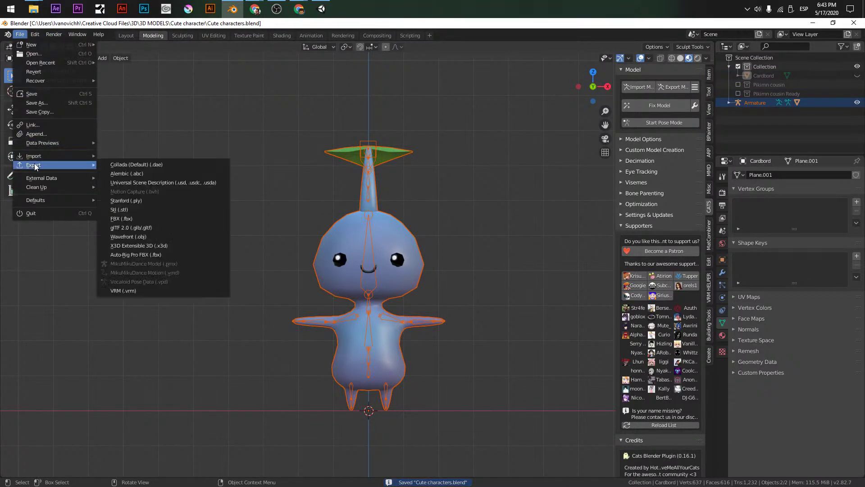
left_click(128, 220)
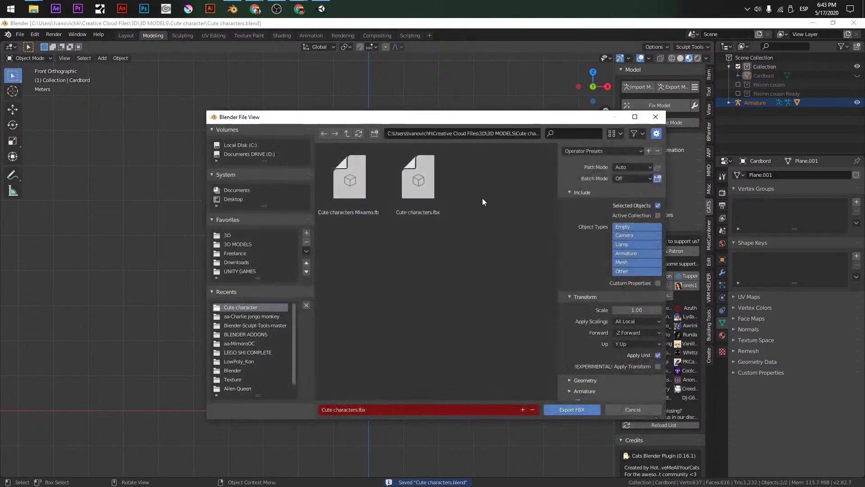
Load the saved FBX export preset with Z Forward, Apply Transform and no cameras or lamps, and review its geometry, armature and animation options
left_click(594, 151)
left_click(584, 183)
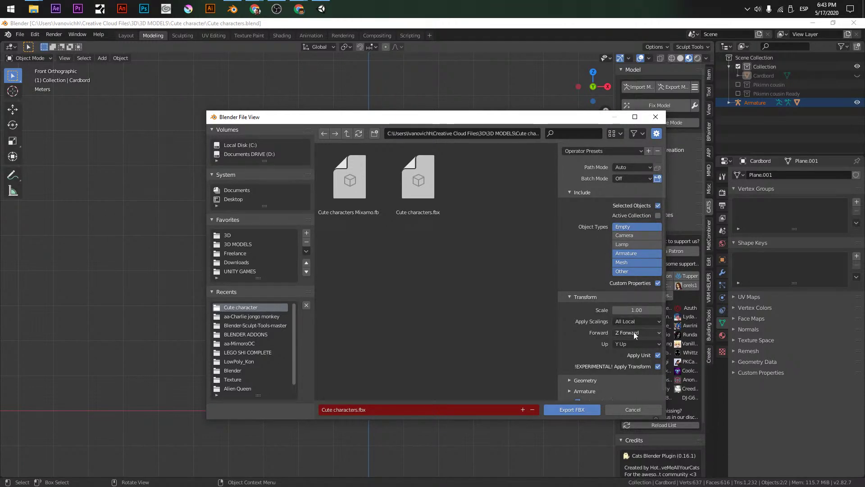
scroll(591, 328, "down", 1)
left_click(585, 384)
left_click(585, 374)
scroll(579, 332, "down", 8)
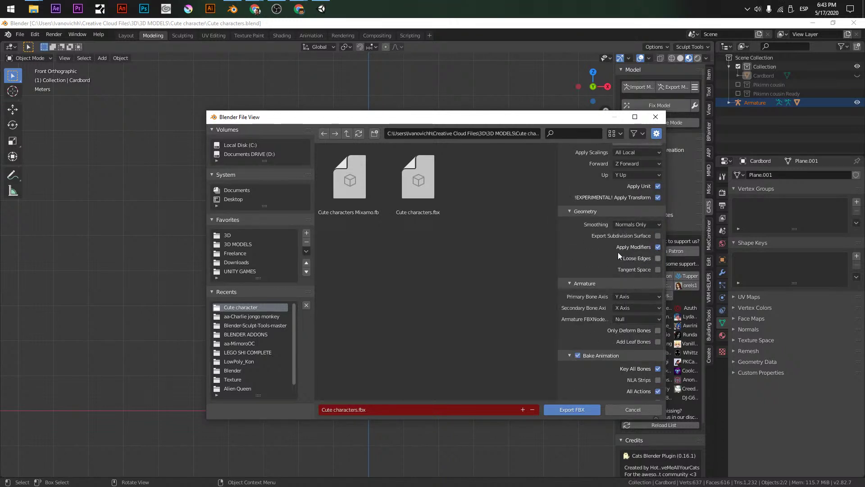
scroll(624, 253, "down", 2)
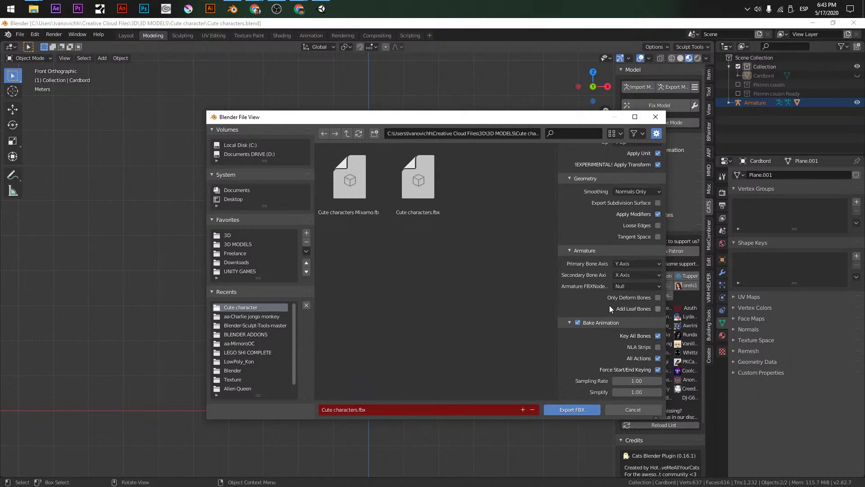
Name the export file Cute charactersUnity.fbx and export the FBX
left_click(386, 408)
left_click(357, 410)
key("Right")
type("Unity")
key("Return")
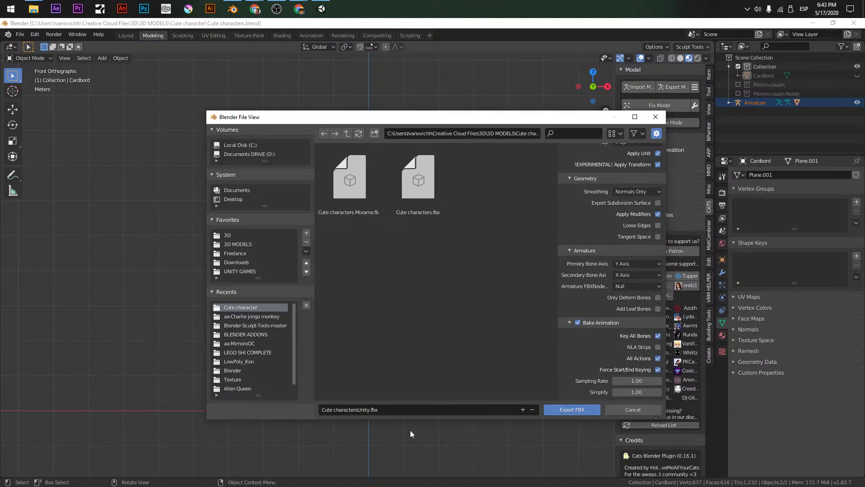
left_click(569, 411)
Switch to the Unity project and start importing a custom package into the Assets folder
key("alt+Tab")
key("alt+Tab")
key("alt+Tab")
key("alt+Tab")
key("alt+Tab")
key("alt+Tab")
key("alt+Tab")
key("alt+Tab")
key("alt+Tab")
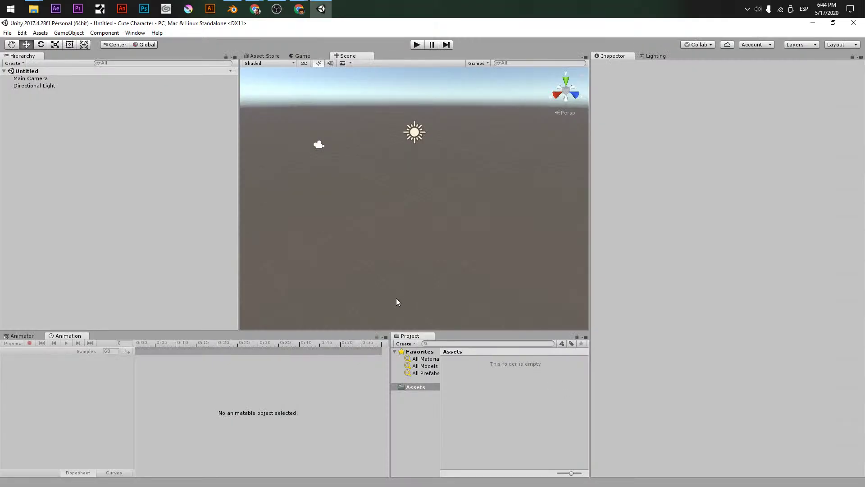
right_click(504, 429)
mouse_move(539, 320)
left_click(625, 318)
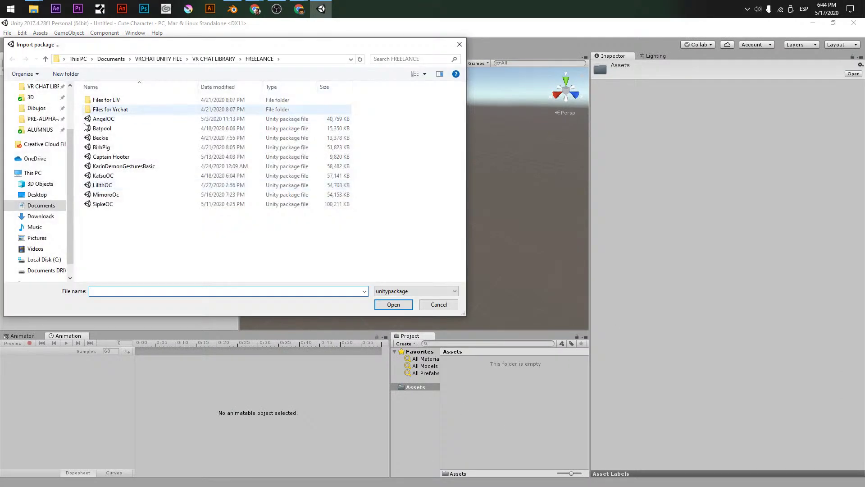
Choose VRCSDK-2019.09.18.12.05_Public from the SDKS folder in VRCHAT UNITY FILE and import all of its contents
left_click(41, 86)
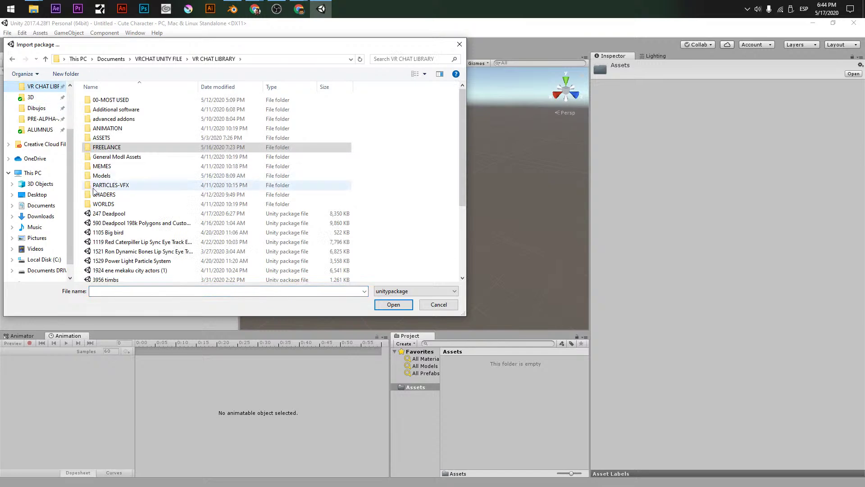
scroll(36, 106, "up", 1)
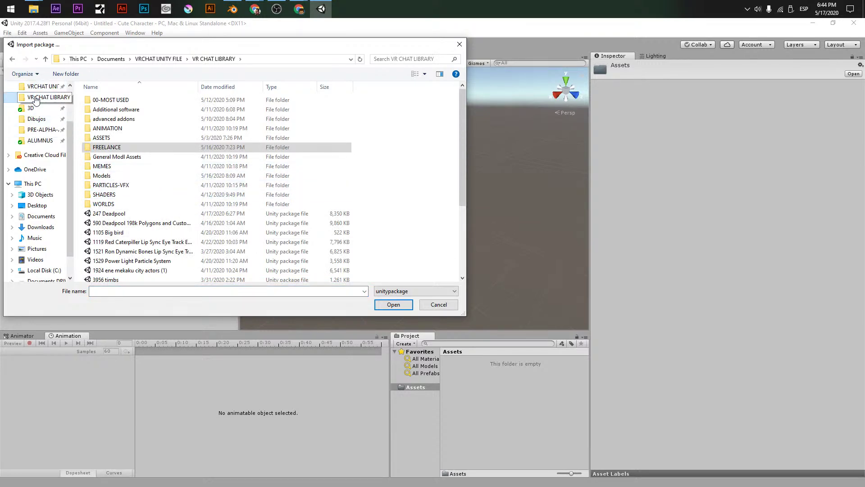
left_click(42, 86)
double_click(99, 185)
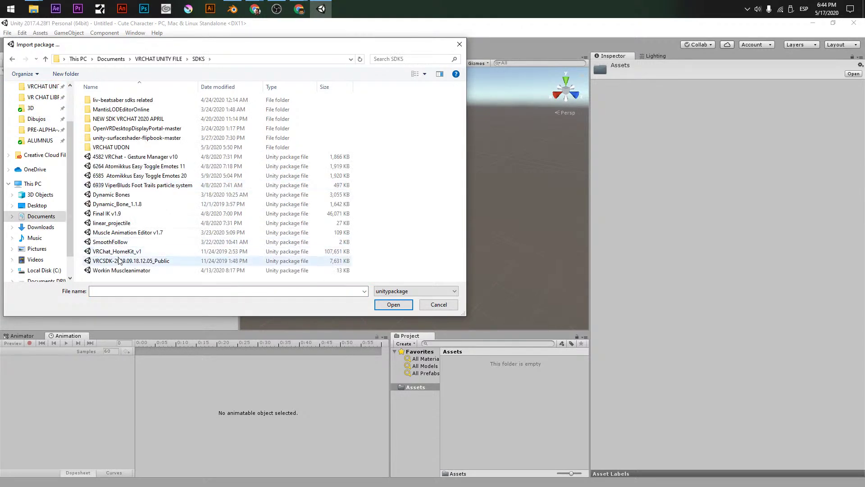
double_click(117, 259)
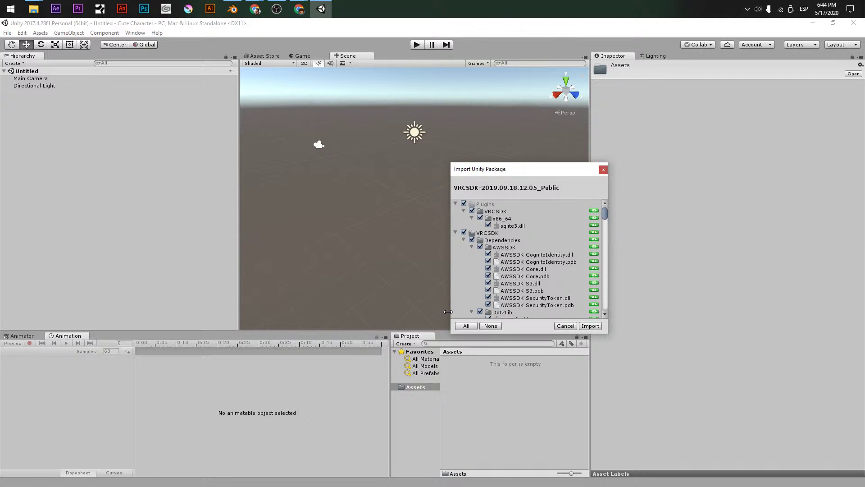
left_click(591, 326)
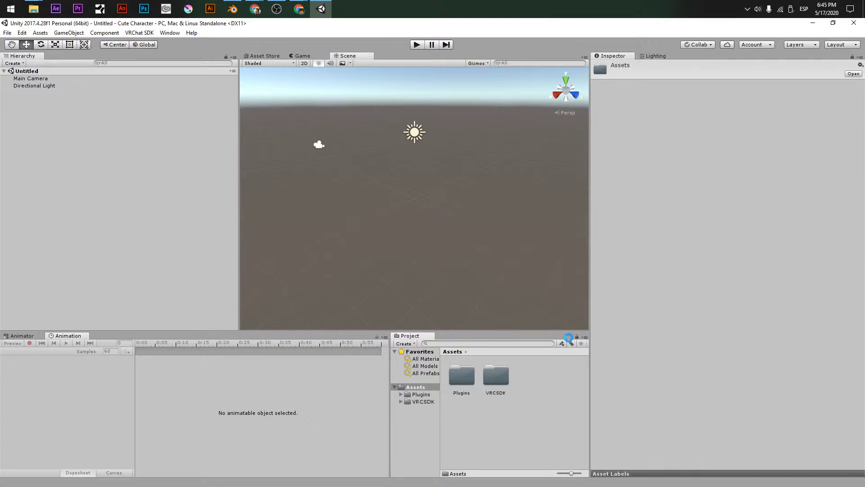
key("alt+Tab")
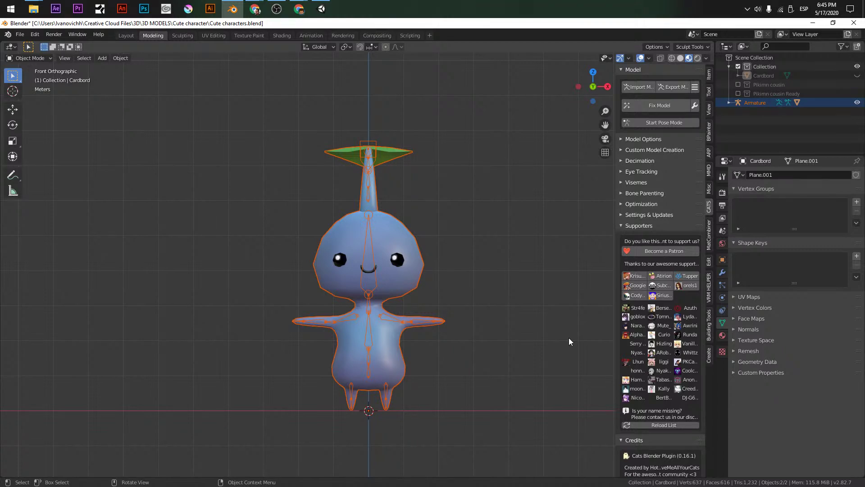
key("shift")
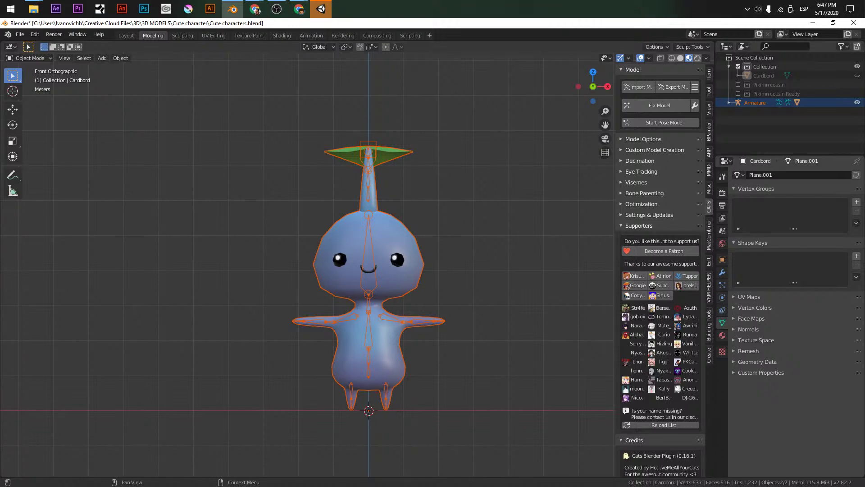
key("alt+Tab")
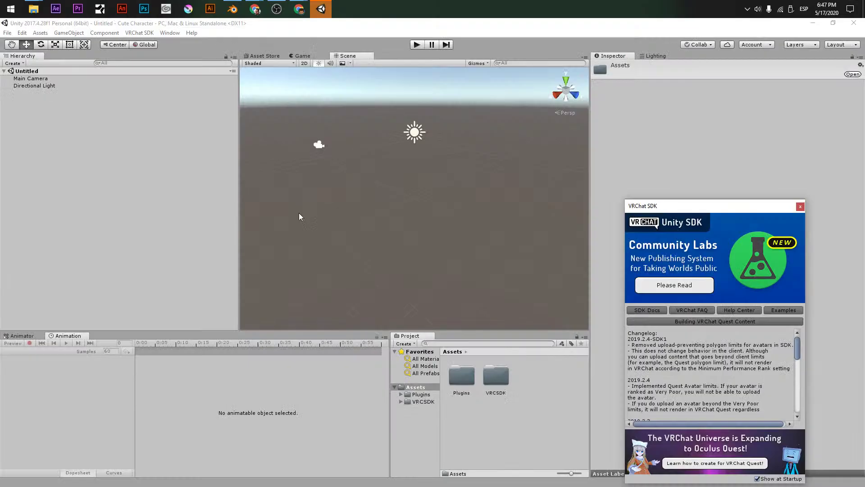
right_click(526, 380)
mouse_move(565, 266)
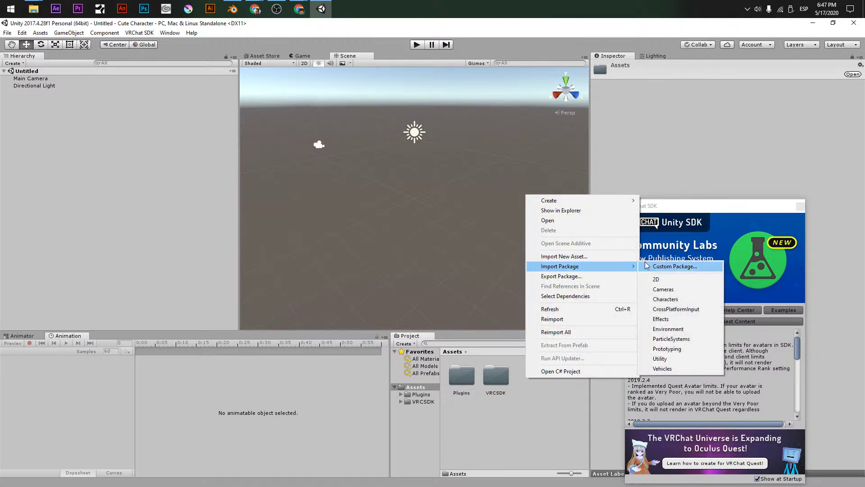
left_click(667, 266)
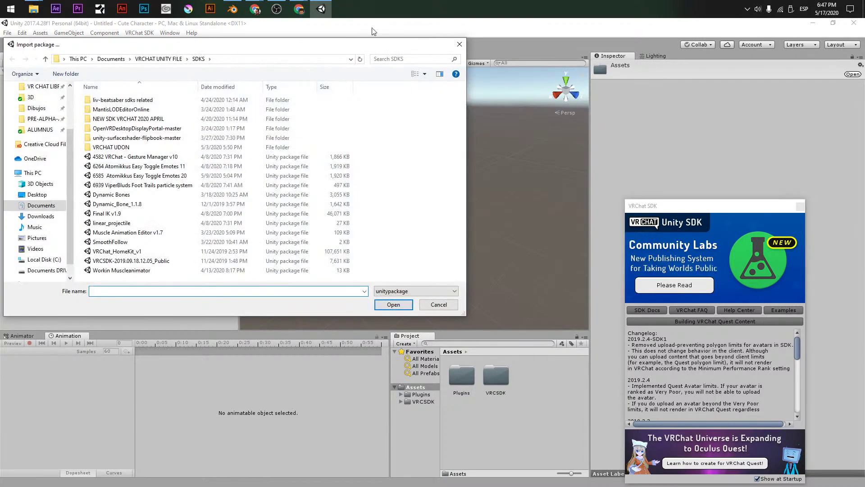
key("Escape")
Import the Cute charactersUnity model as a new asset from the Cute character folder in 3D MODELS
right_click(546, 432)
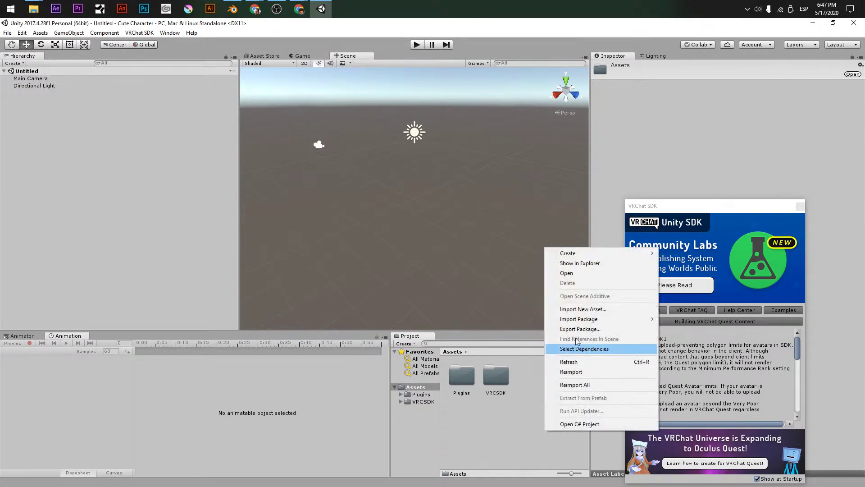
left_click(579, 309)
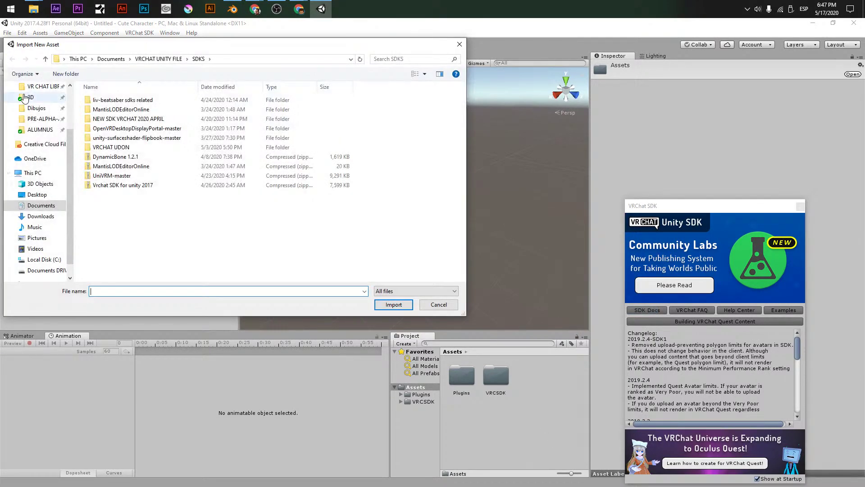
scroll(26, 96, "up", 2)
left_click(30, 158)
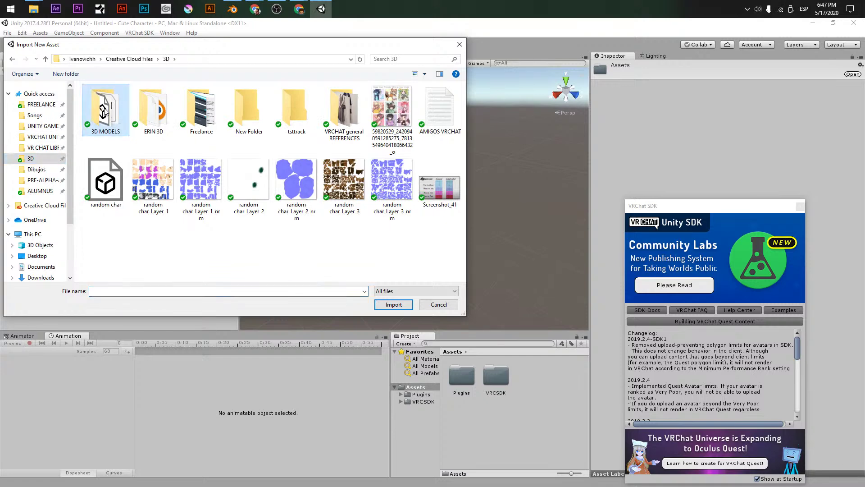
double_click(103, 112)
left_click(249, 111)
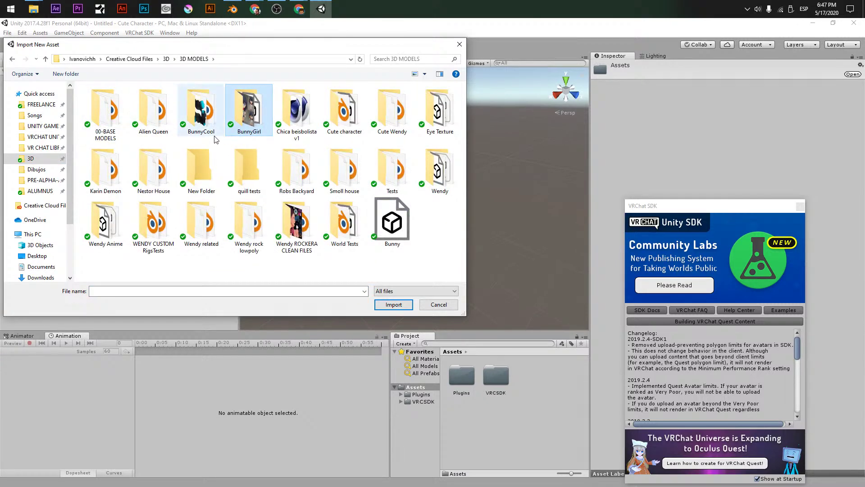
double_click(364, 122)
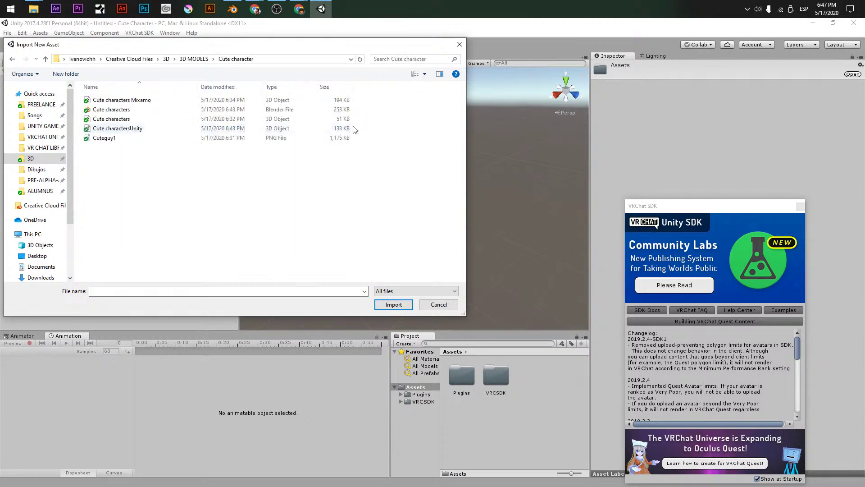
double_click(135, 129)
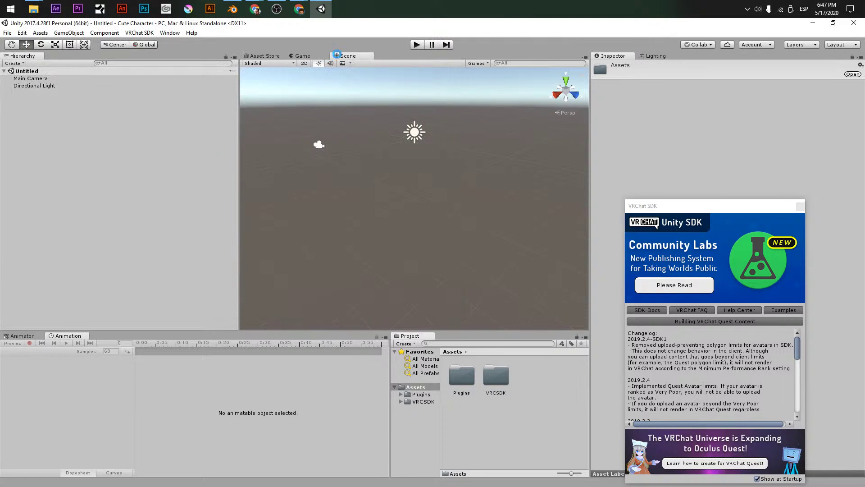
Import the Cuteguy1 PNG texture from the Cute character folder into the project's Assets
right_click(538, 417)
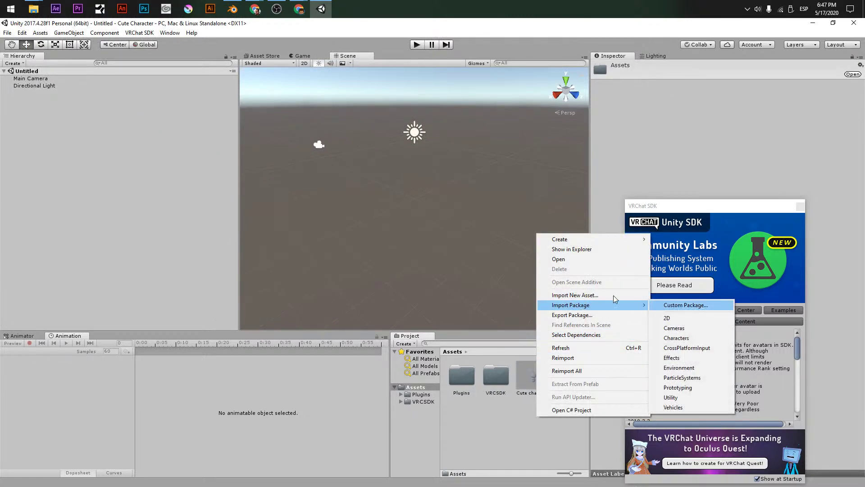
left_click(583, 295)
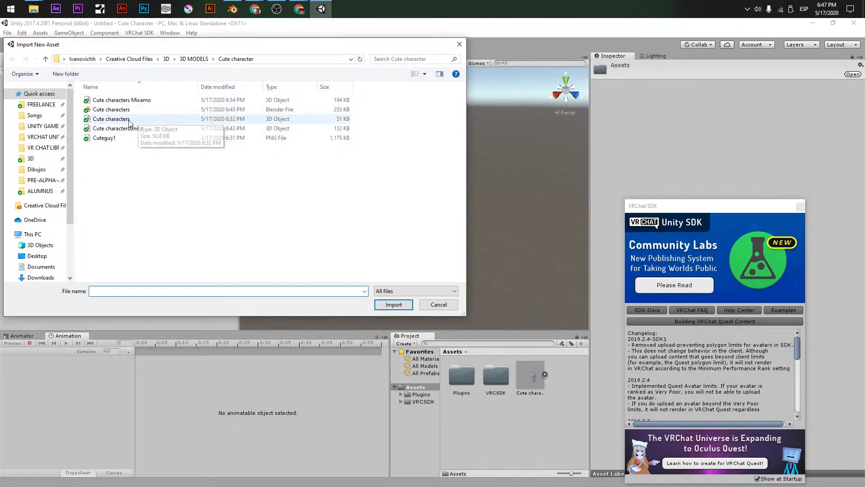
scroll(136, 135, "up", 3, "ctrl")
double_click(283, 121)
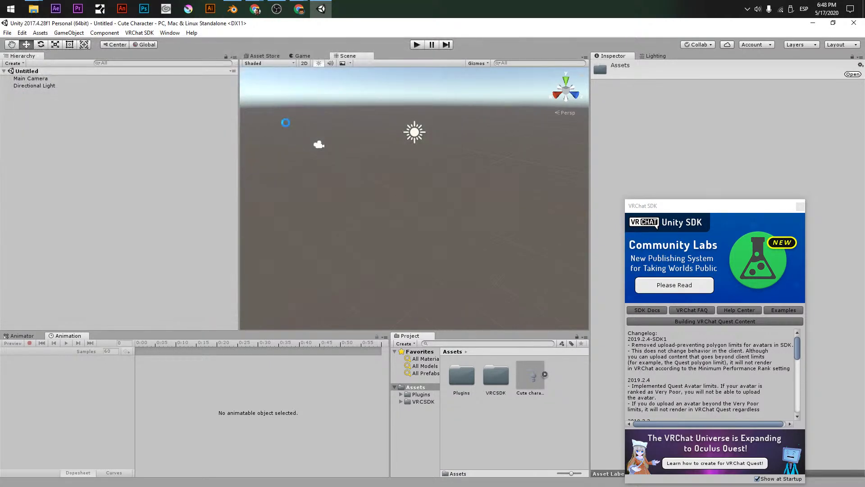
Set the Cute charactersUnity model's rig animation type to Humanoid, apply it and open the avatar configuration
left_click(520, 382)
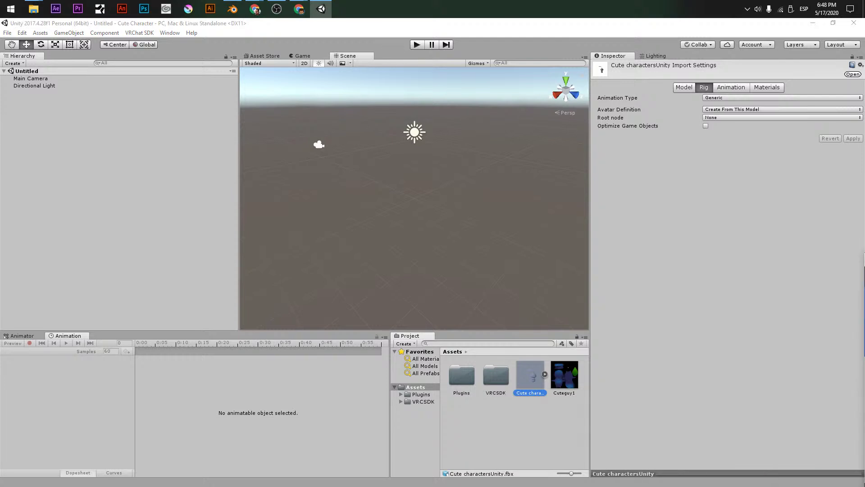
left_click(732, 97)
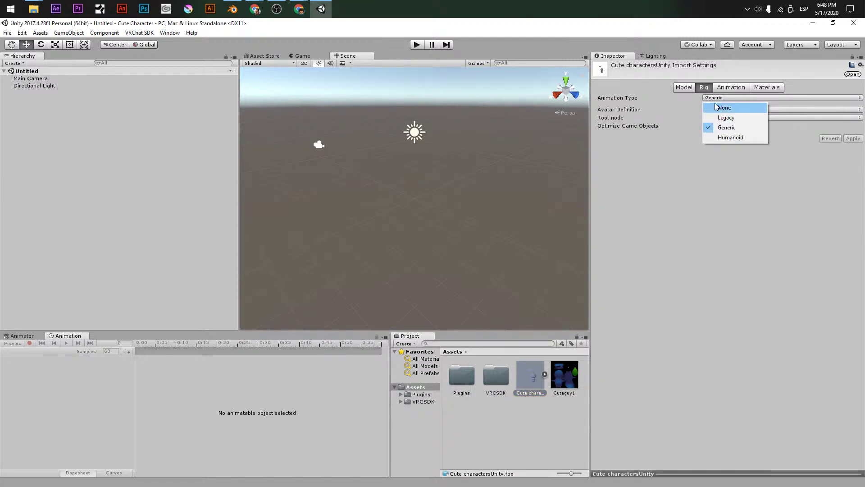
left_click(720, 137)
left_click(850, 152)
left_click(846, 145)
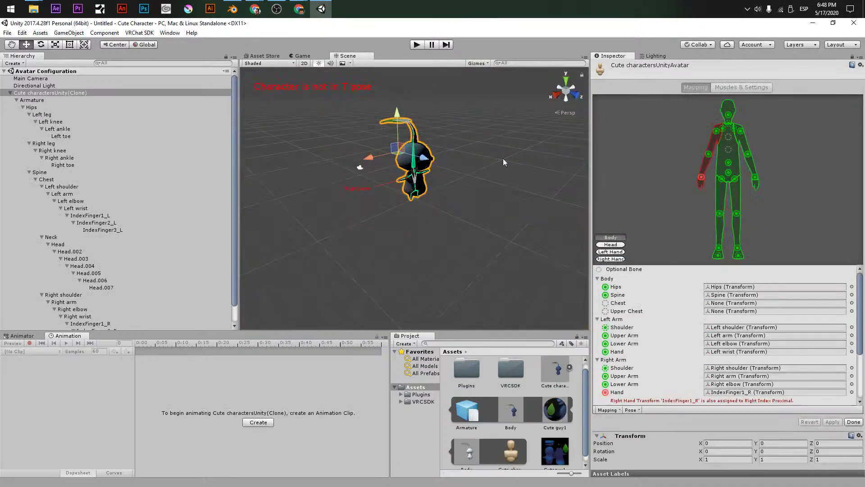
Assign the Chest bone to the avatar's empty Chest slot in the body mapping
mouse_move(413, 156)
middle_mouse_down("shift")
mouse_move(409, 216)
mouse_move(425, 125)
mouse_move(428, 162)
middle_mouse_up("shift")
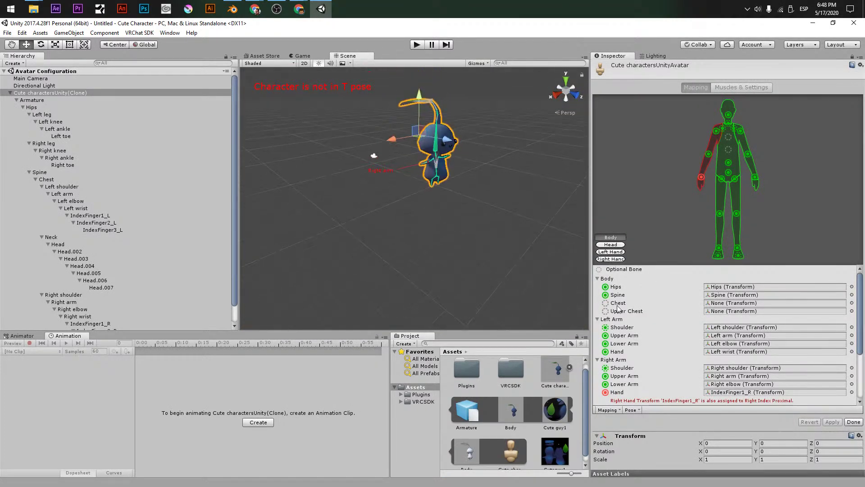
left_click(851, 303)
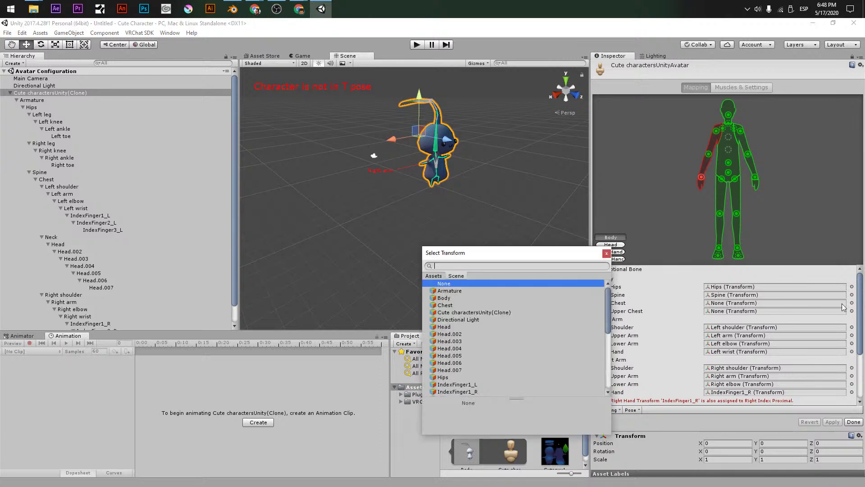
left_click(466, 306)
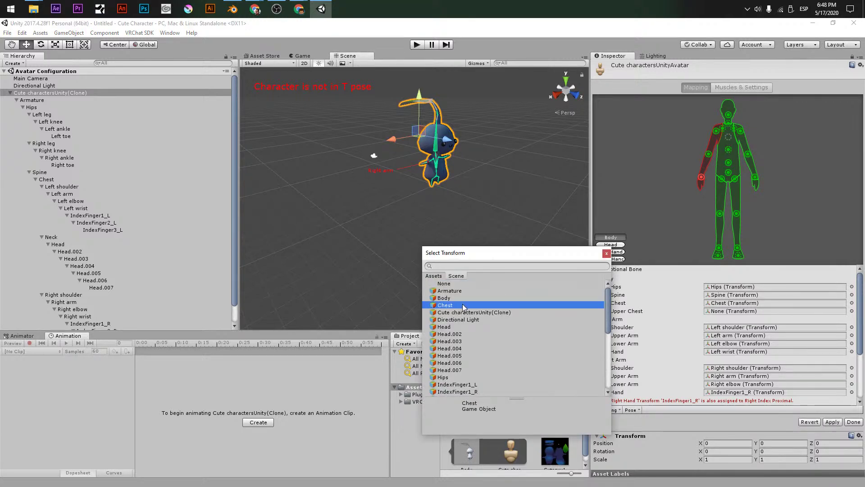
left_click(605, 253)
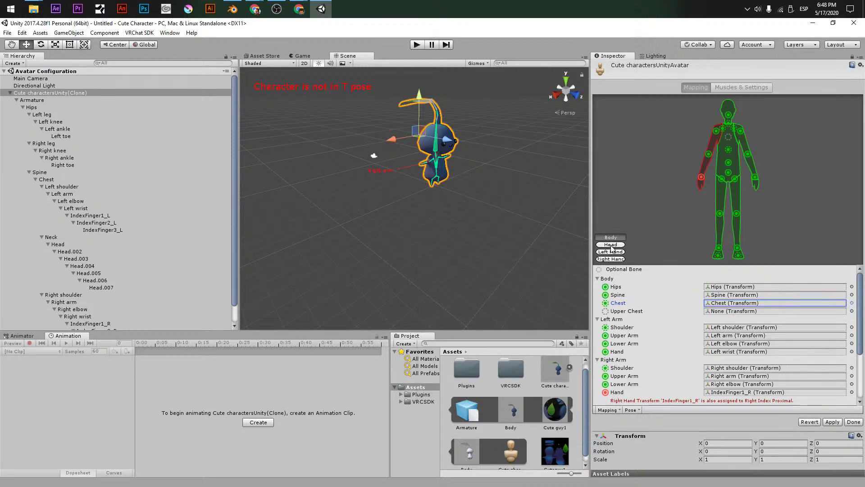
Set the Right Eye bone to None in the avatar's head mapping, apply the changes and finish the configuration
left_click(611, 245)
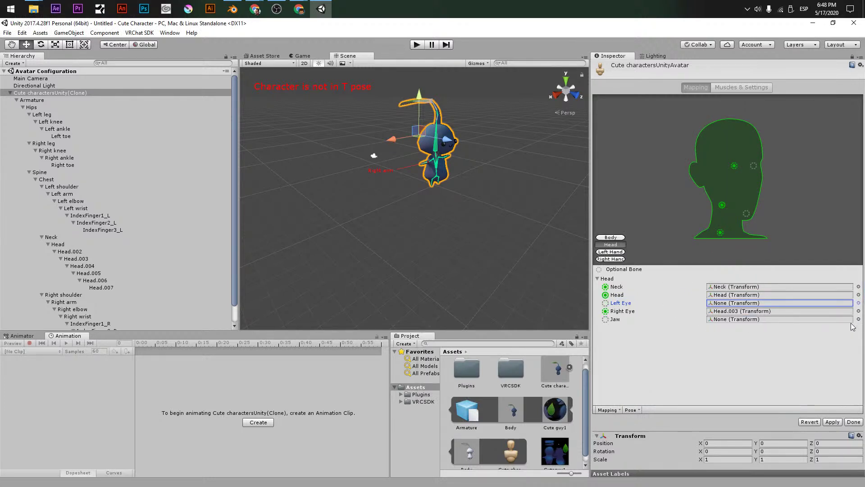
left_click(858, 311)
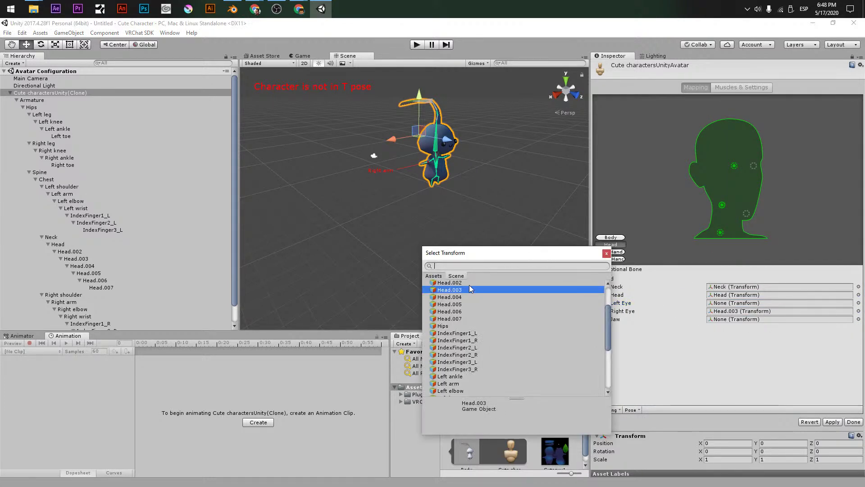
left_click(453, 284)
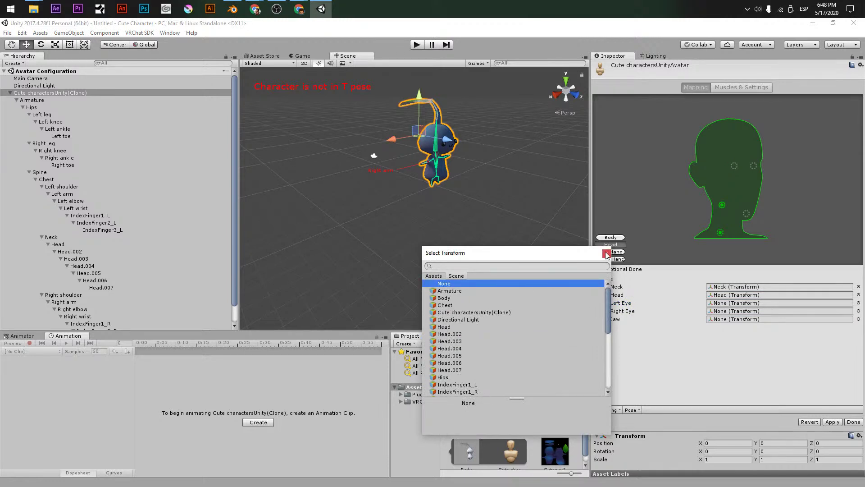
left_click(607, 253)
left_click(832, 422)
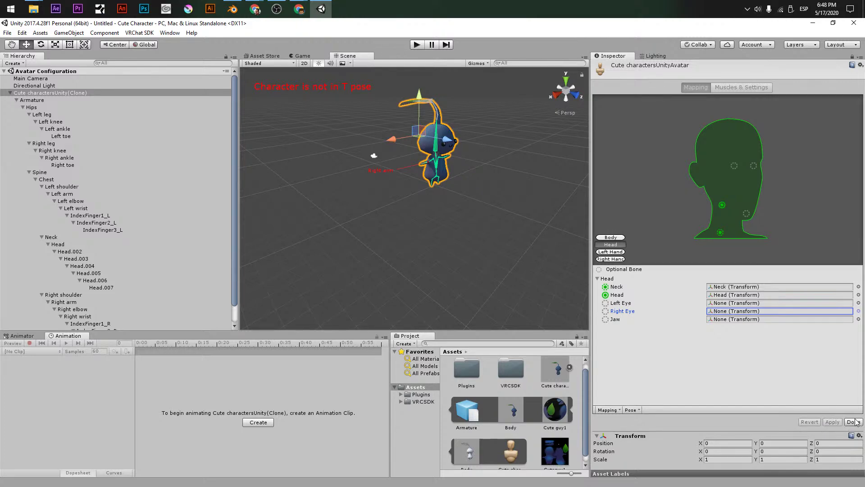
left_click(854, 422)
Assign the Right wrist bone to the right arm's Hand slot in the avatar's body mapping
left_click(841, 143)
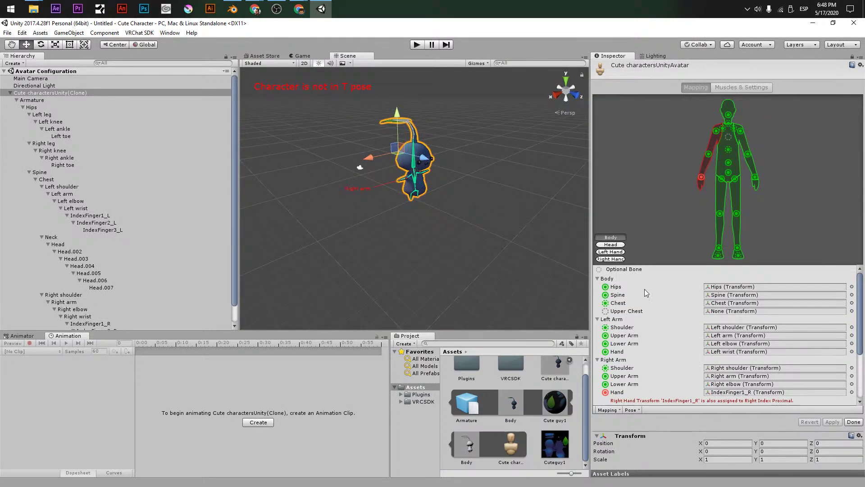
scroll(670, 286, "down", 3)
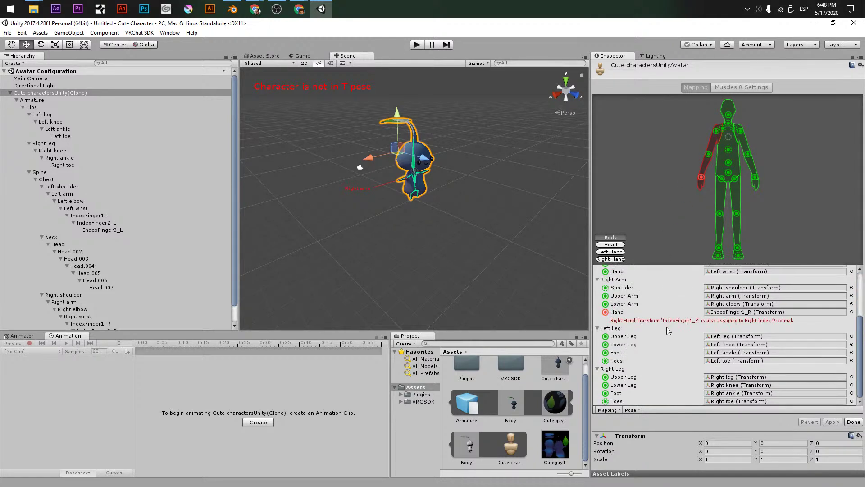
scroll(396, 158, "up", 2)
middle_click_drag(394, 137, 377, 173)
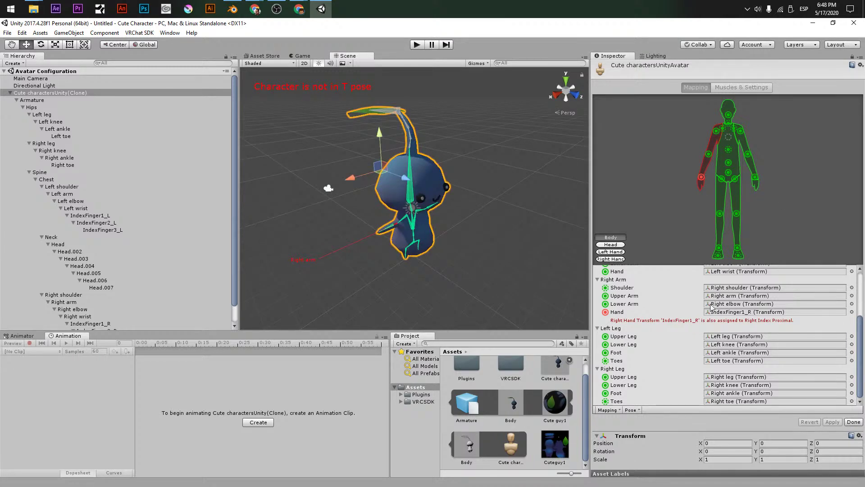
scroll(694, 344, "up", 3)
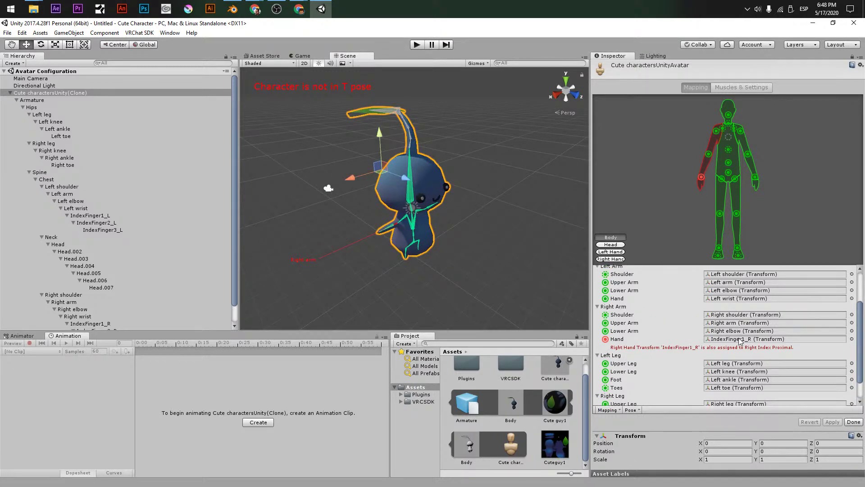
left_click(852, 339)
scroll(474, 306, "up", 2)
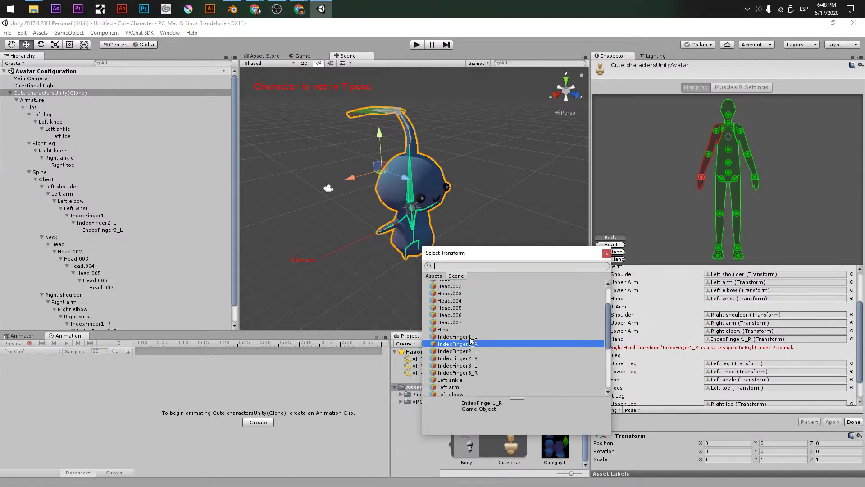
scroll(469, 337, "down", 4)
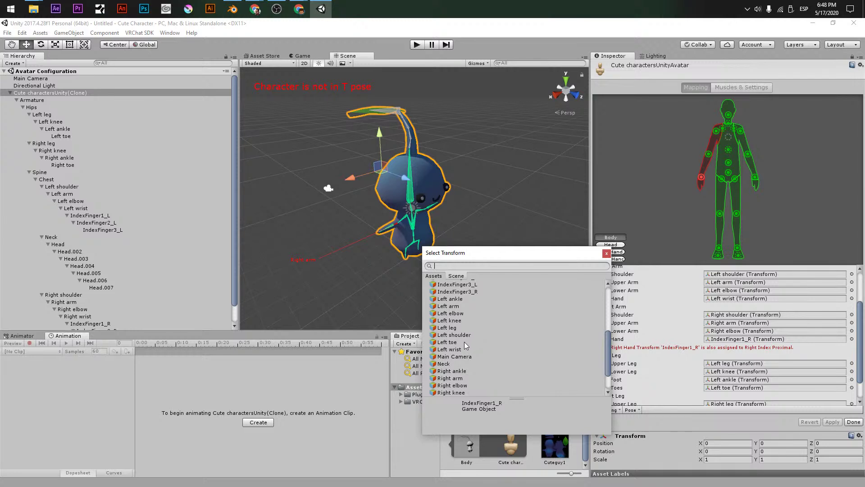
scroll(461, 348, "up", 2)
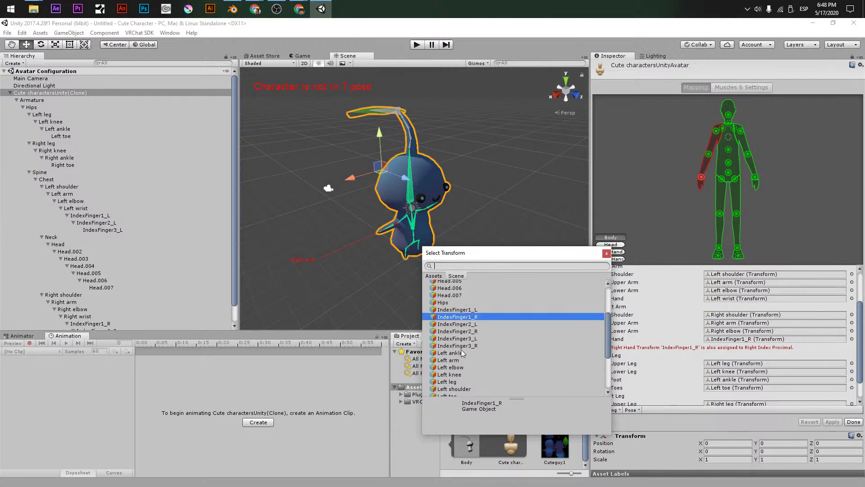
scroll(461, 349, "down", 4)
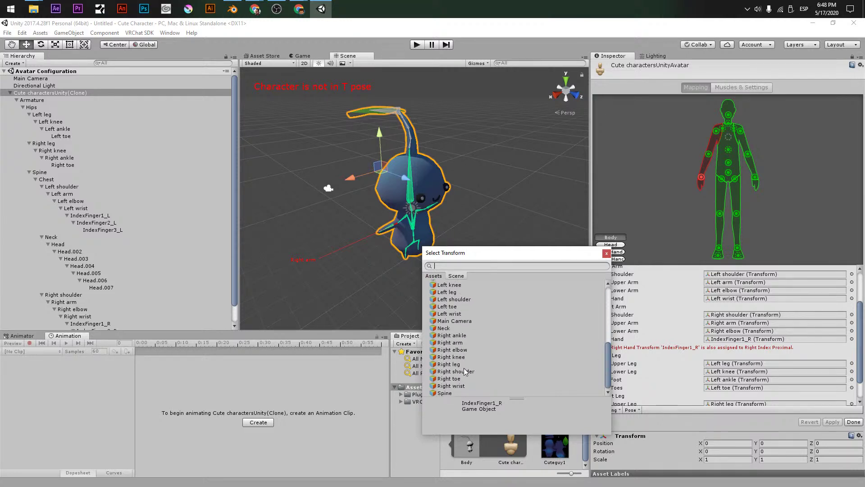
left_click(462, 386)
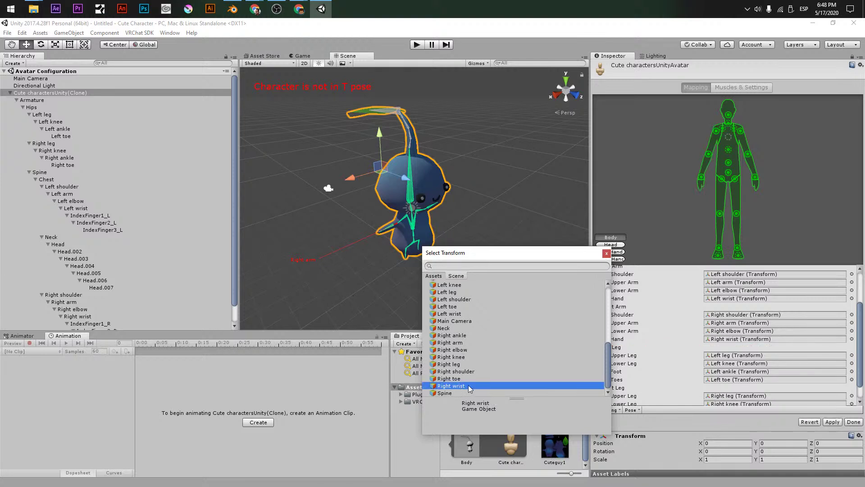
left_click(606, 253)
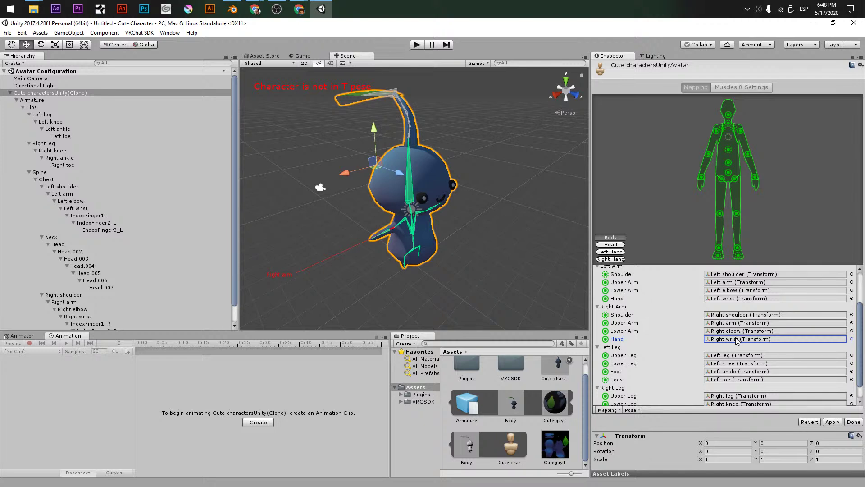
Check the left and right hand bone mappings and apply the avatar mapping changes
scroll(680, 348, "up", 3)
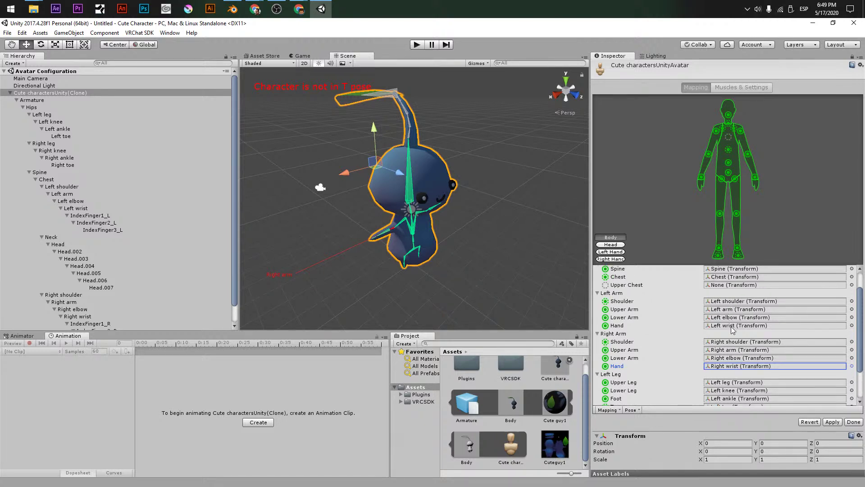
scroll(733, 333, "down", 5)
left_click(611, 260)
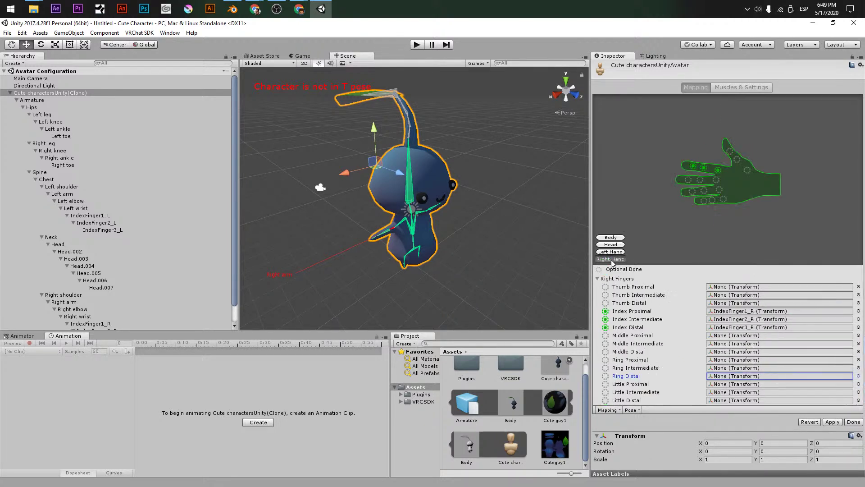
left_click(614, 253)
left_click(612, 259)
left_click(611, 237)
scroll(683, 343, "down", 3)
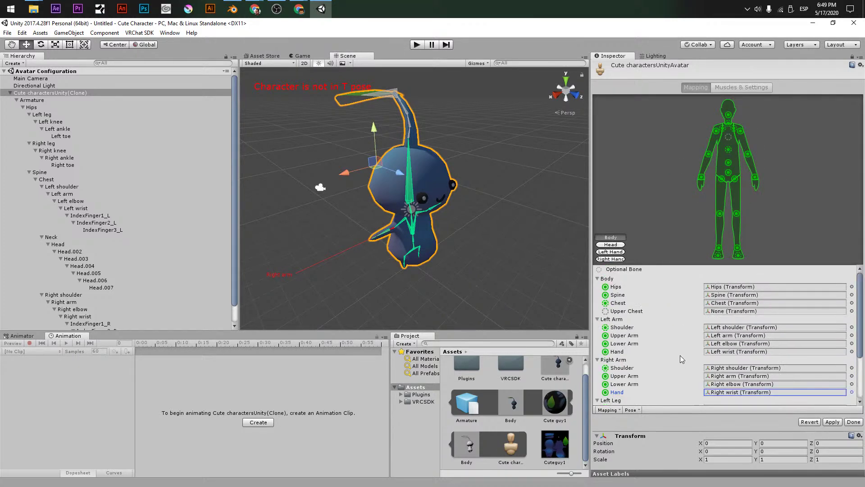
left_click(832, 421)
Preview the avatar's Open Close muscle group and recheck its body and head bone mapping
left_click(723, 92)
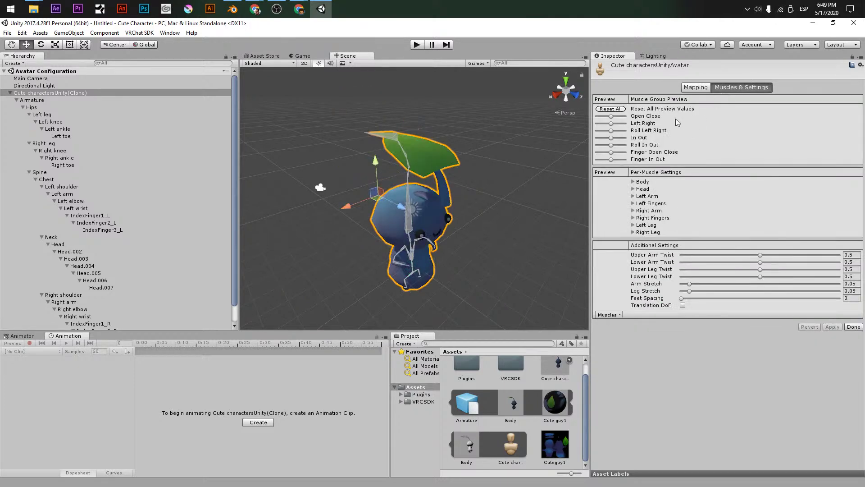
mouse_move(613, 117)
left_mouse_down()
mouse_move(595, 125)
mouse_move(624, 128)
mouse_move(609, 128)
left_mouse_up()
left_click(686, 89)
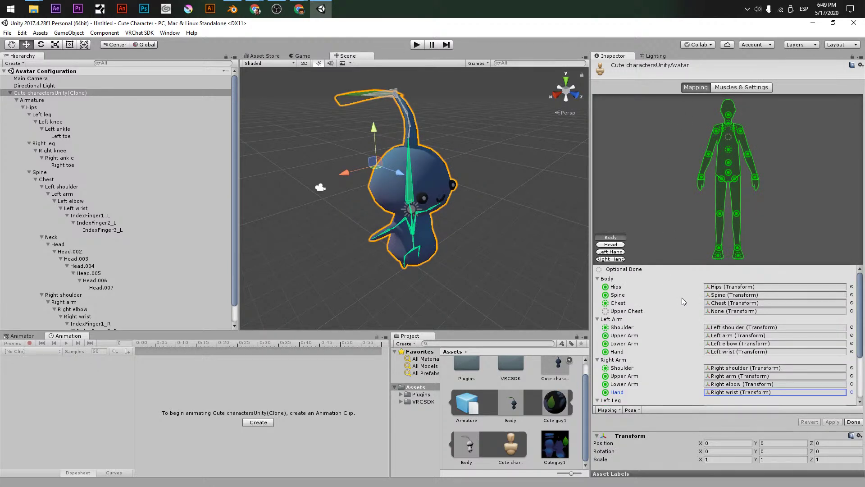
left_click(609, 245)
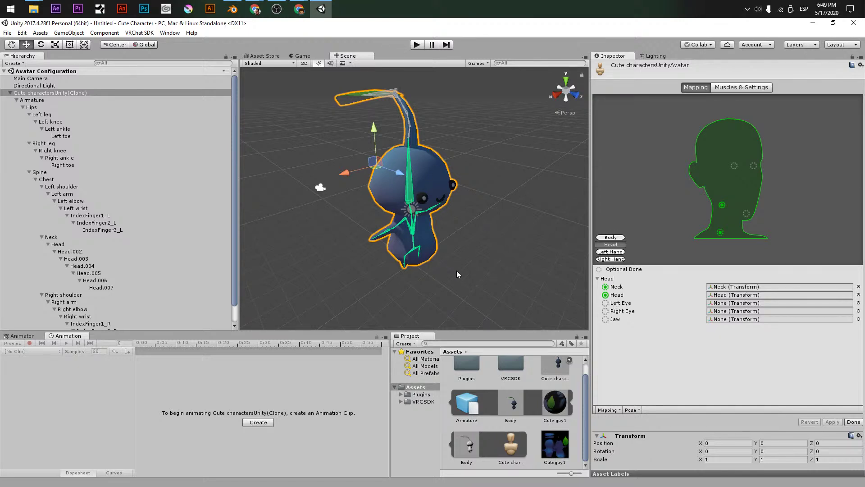
left_click(758, 87)
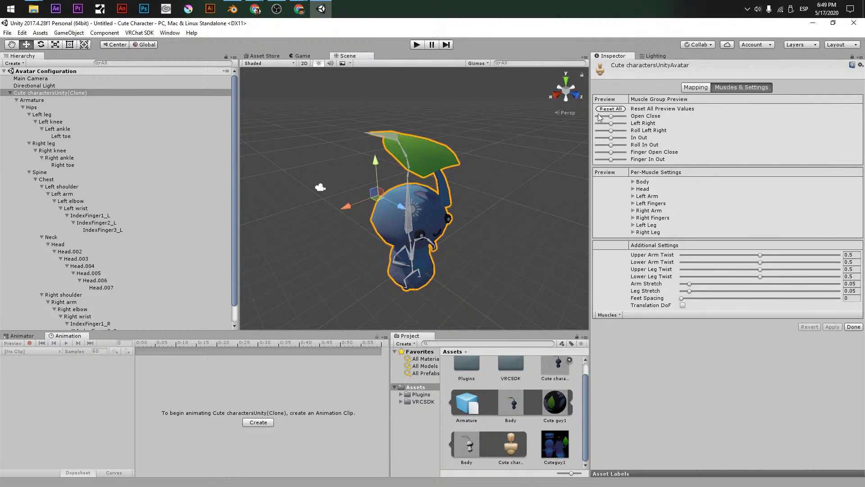
mouse_move(611, 116)
left_mouse_down()
mouse_move(625, 120)
mouse_move(601, 121)
mouse_move(621, 124)
mouse_move(614, 127)
left_mouse_up()
Switch to Blender and put the character's Body mesh into Weight Paint mode with the Spine vertex group selected
key("alt+Tab")
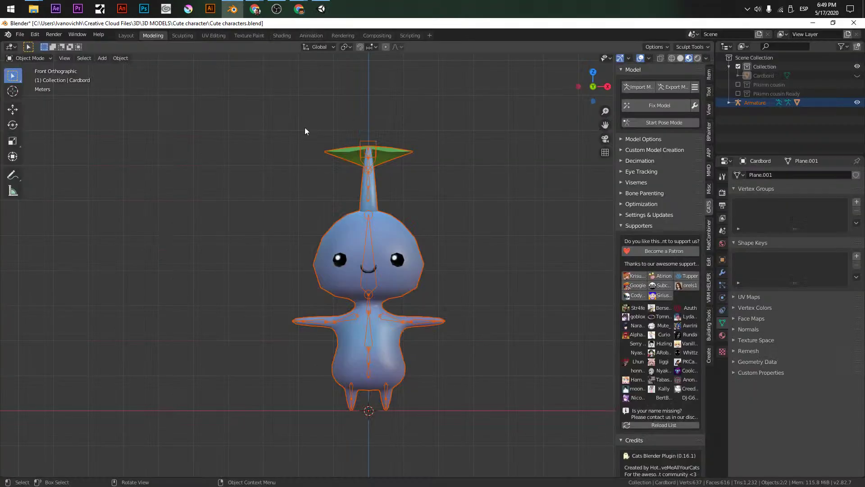
middle_click_drag(304, 127, 367, 125)
key("ctrl")
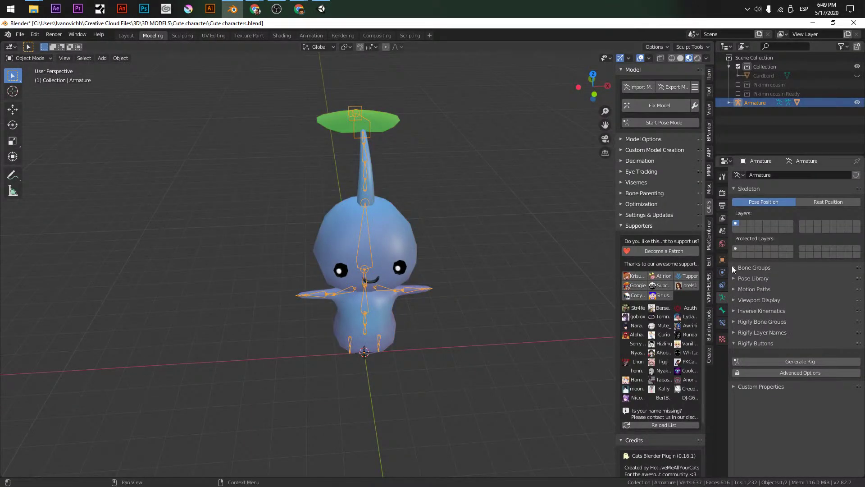
left_click(402, 217)
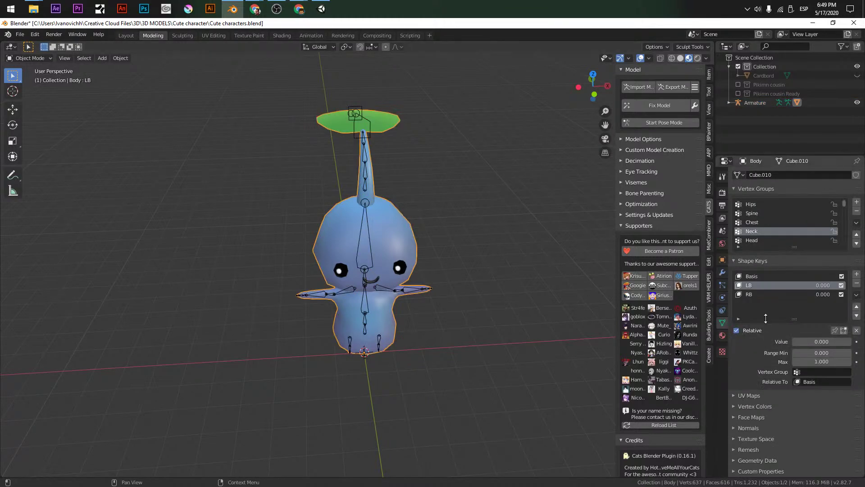
left_click(765, 212)
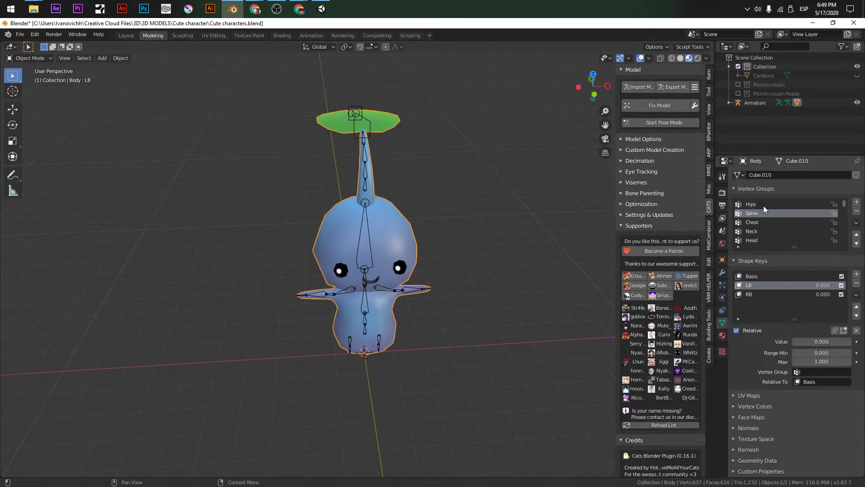
key("ctrl+Tab")
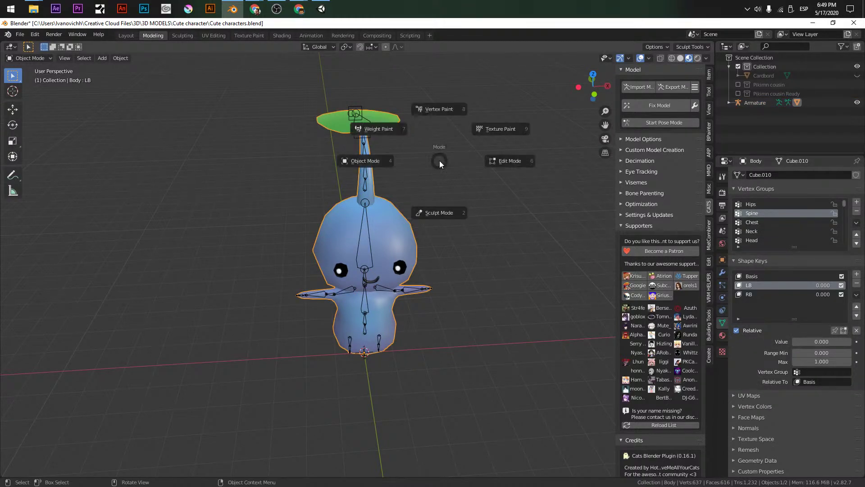
left_click(384, 126)
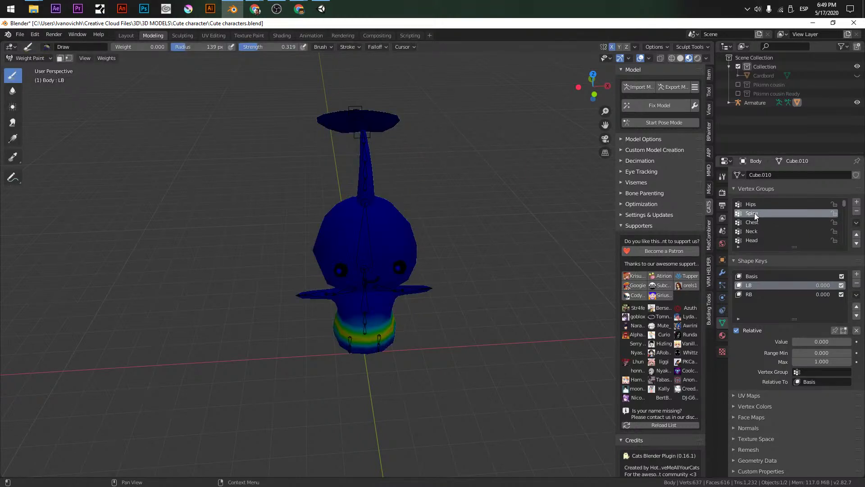
Select the Right toe vertex group and clear its stray weights from the stem and leaf with a zero-weight gradient
scroll(754, 204, "down", 20, "ctrl")
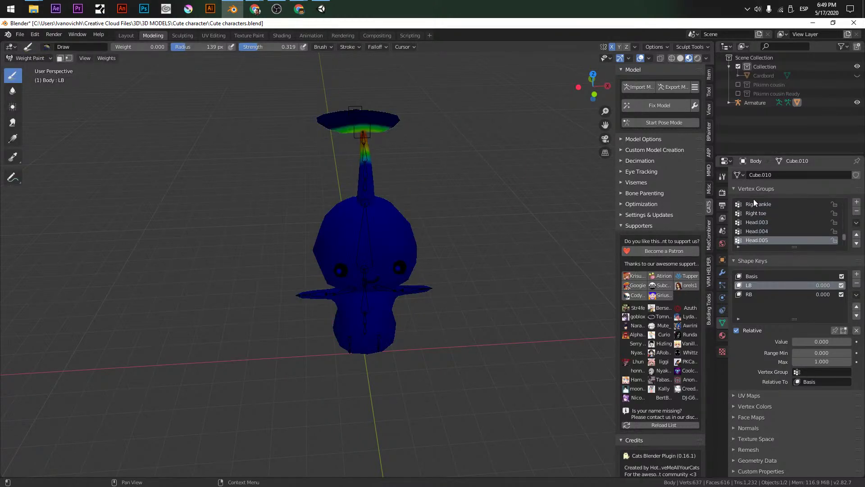
scroll(753, 199, "up", 1, "ctrl")
key("Up")
key("Up")
key("Up")
key("Up")
key("Up")
key("Up")
key("Up")
key("Down")
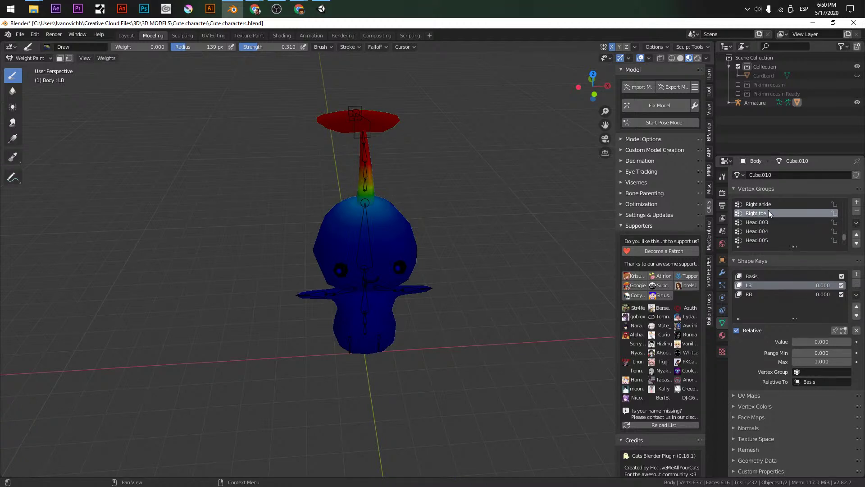
middle_click_drag(602, 211, 624, 190)
middle_click_drag(480, 257, 464, 234)
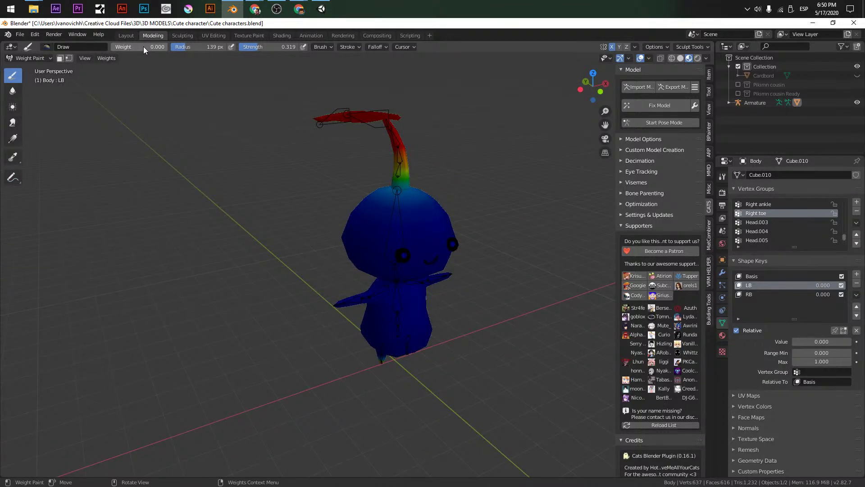
left_click_drag(303, 210, 254, 295, "alt")
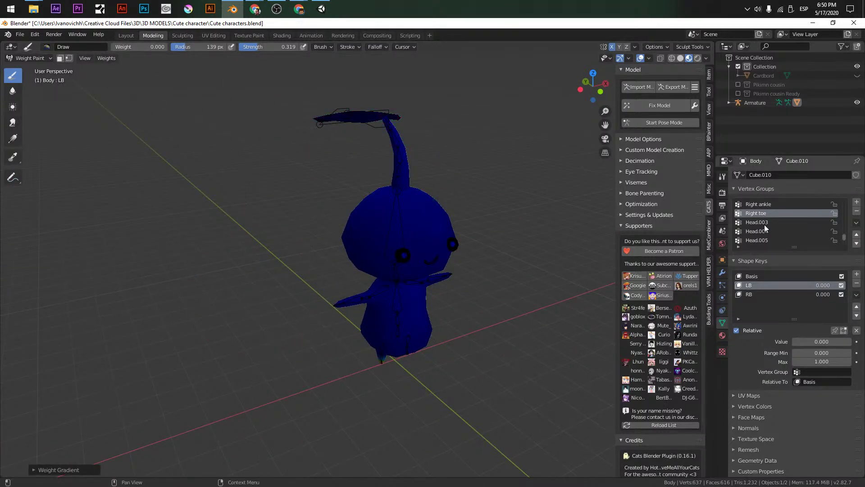
Examine the weights of the other vertex groups, from the Head bones up to Hips, for stray influence on the body
scroll(764, 225, "down", 5, "ctrl")
scroll(764, 226, "down", 2, "ctrl")
scroll(764, 226, "up", 2, "ctrl")
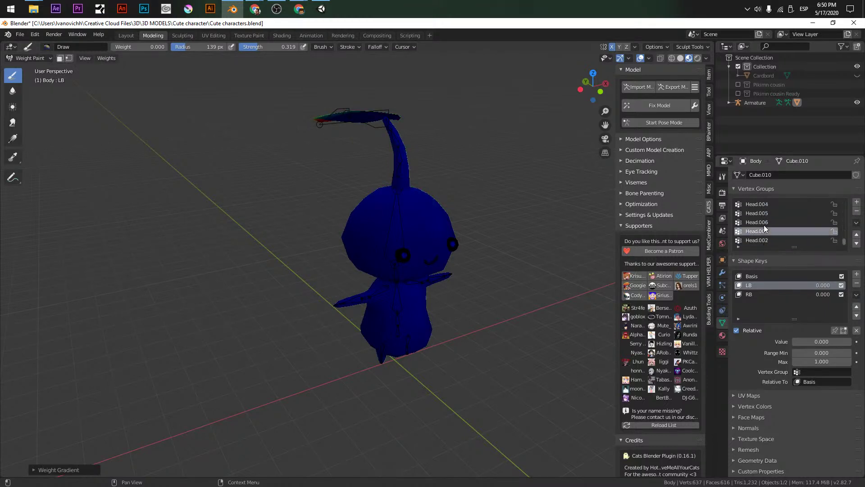
left_click(762, 240)
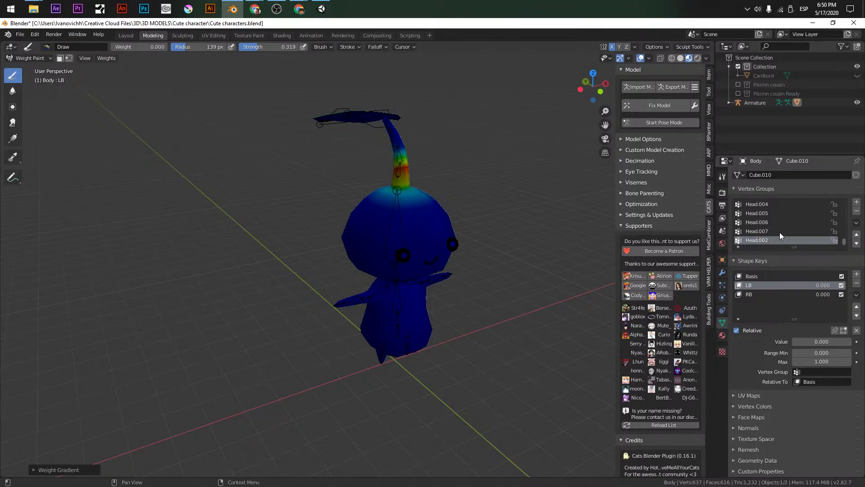
left_click(780, 231)
scroll(780, 231, "up", 6, "ctrl")
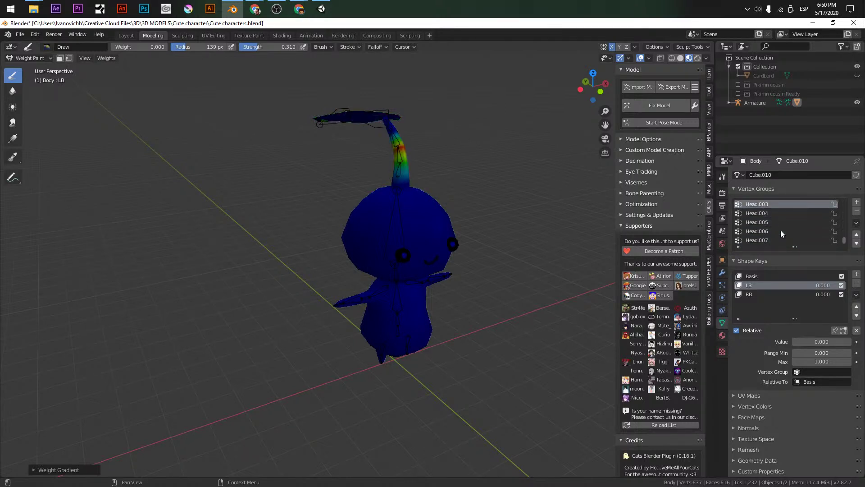
scroll(780, 230, "up", 6, "ctrl")
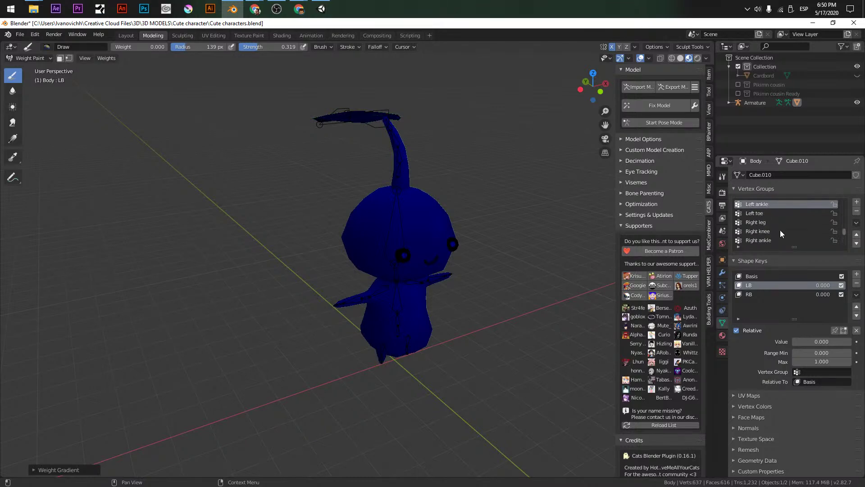
scroll(780, 230, "up", 4, "ctrl")
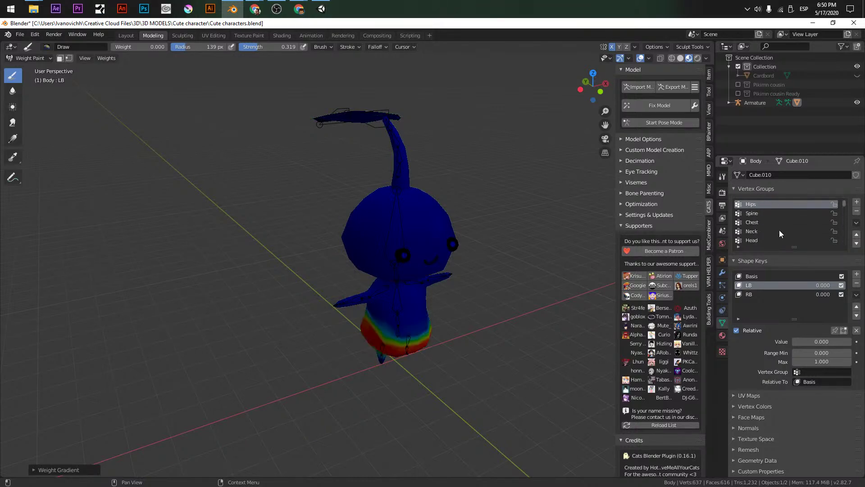
Switch to Unity and preview the avatar's Open Close muscle group while inspecting the deformed character from another angle
key("alt+Tab")
key("alt+Tab")
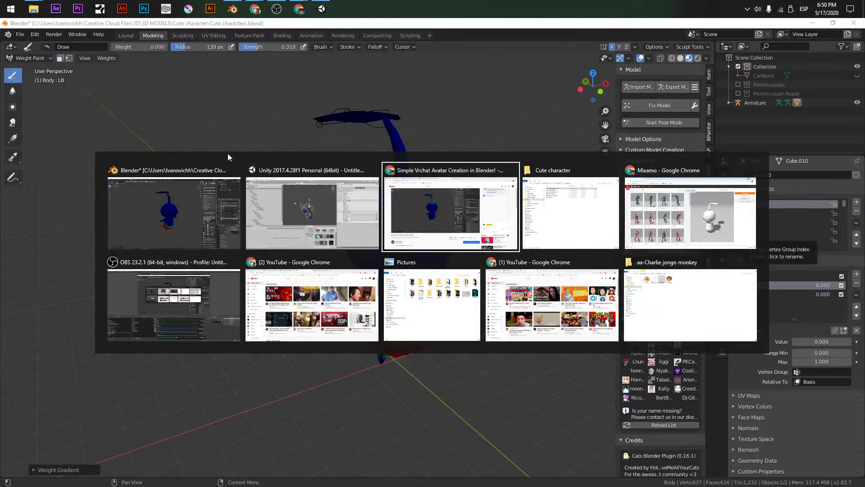
left_click(376, 235)
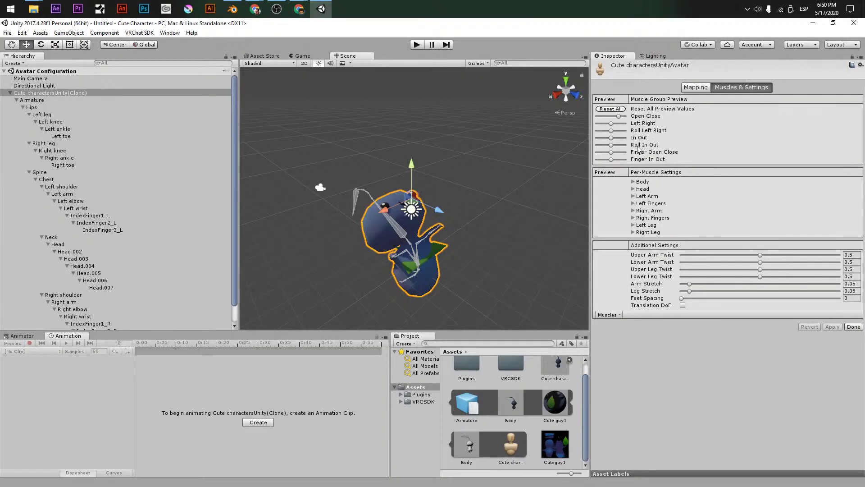
mouse_move(618, 118)
left_mouse_down()
mouse_move(635, 123)
mouse_move(596, 125)
mouse_move(632, 128)
left_mouse_up()
middle_click_drag(441, 248, 496, 217)
mouse_move(495, 217)
left_mouse_down("alt")
mouse_move(466, 226)
mouse_move(484, 243)
left_mouse_up("alt")
Switch to Blender, save the Cute characters file, and return the Body mesh from Weight Paint to Object Mode
key("alt+Tab")
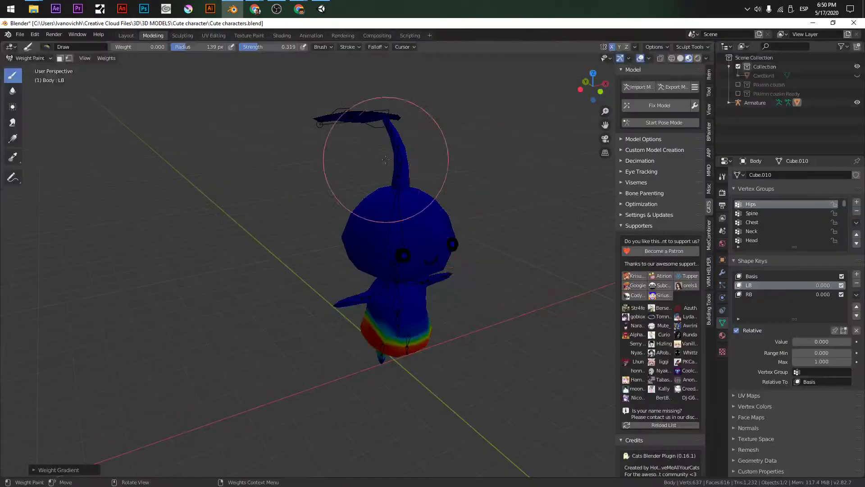
key("ctrl+s")
left_click(27, 57)
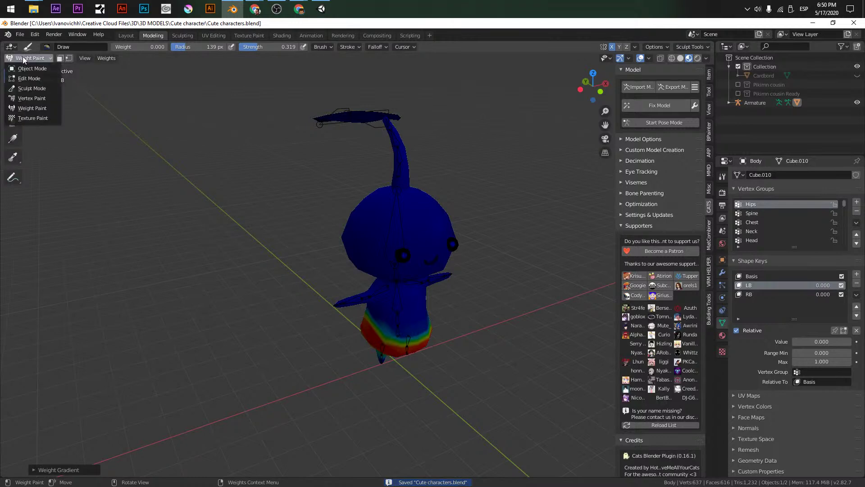
left_click(25, 68)
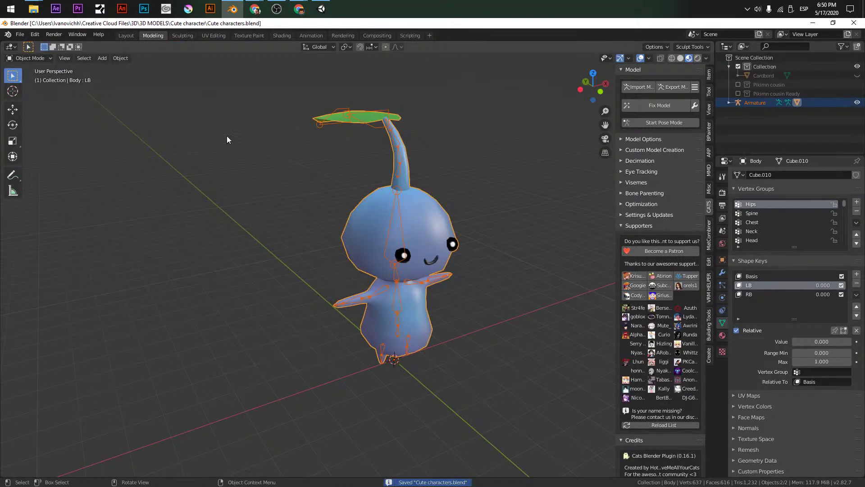
key("alt+Tab")
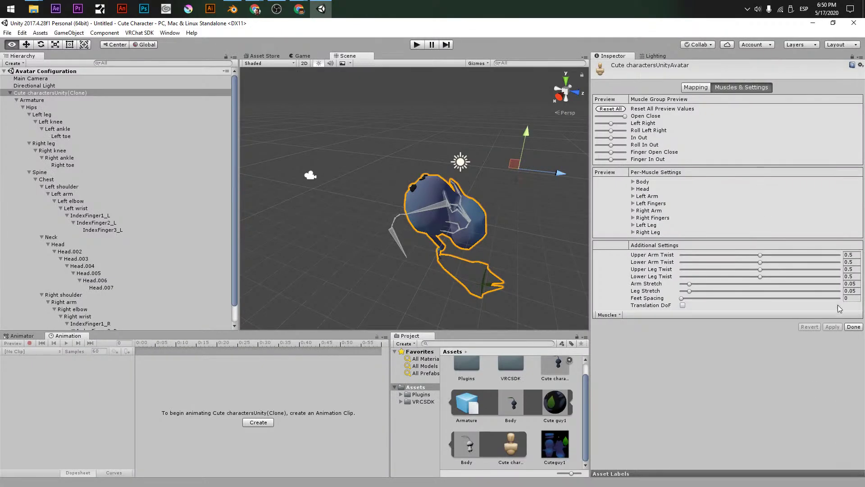
key("alt+Tab")
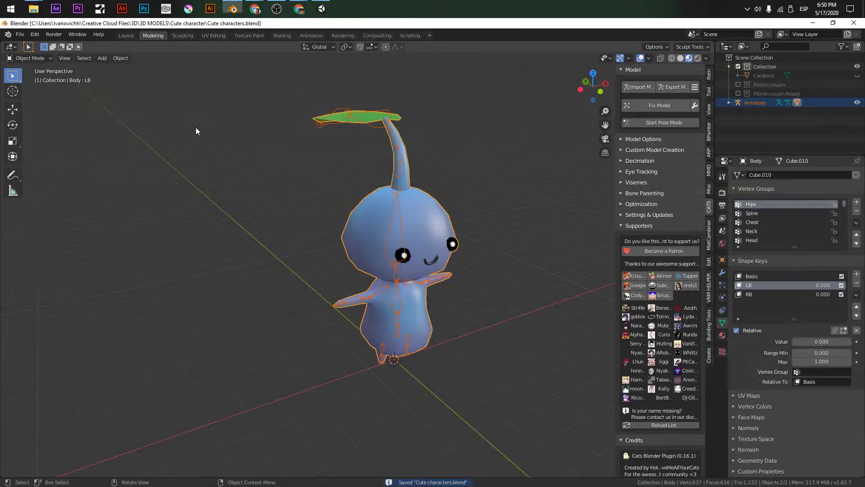
Export the character as FBX with the Unityvisms preset, overwriting Cute charactersUnity.fbx in the Cute character folder
left_click(20, 34)
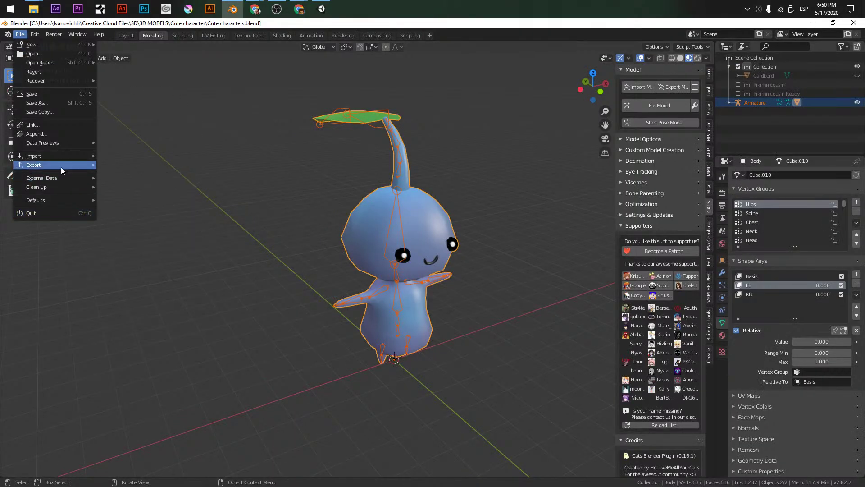
mouse_move(61, 165)
left_click(118, 219)
left_click(586, 151)
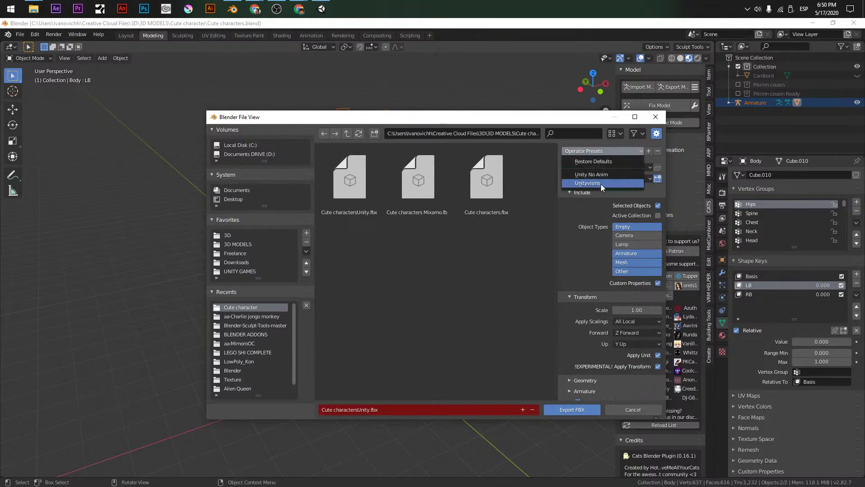
left_click(598, 183)
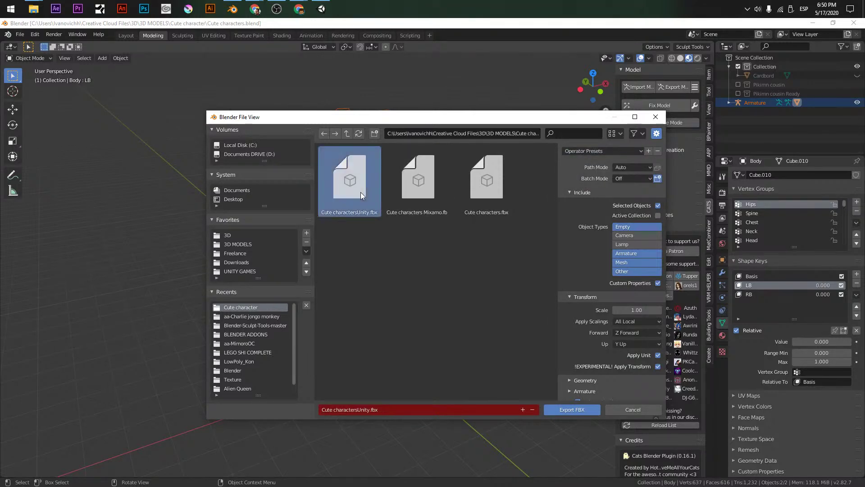
double_click(361, 192)
Switch to Unity and open the project's Assets folder in File Explorer
key("alt+Tab")
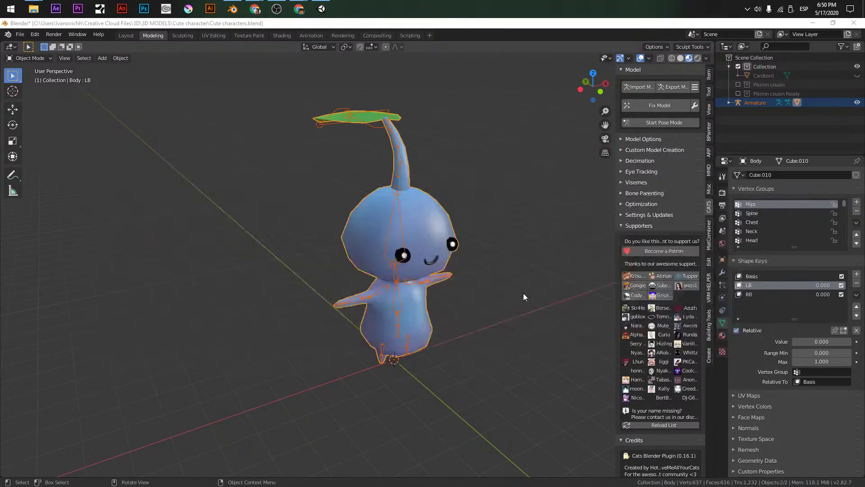
key("alt+Tab")
key("alt+Tab")
key("alt+Tab")
key("alt+Tab")
key("alt+Tab")
key("alt+Tab")
key("alt+Tab")
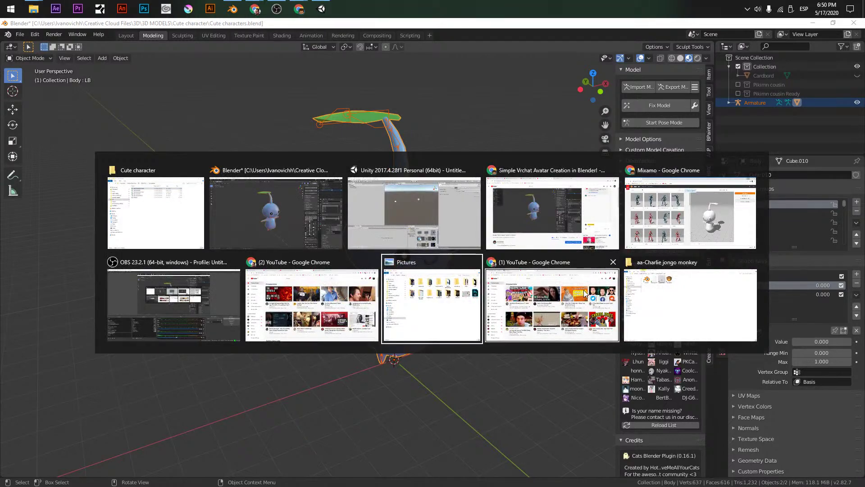
key("alt+Tab")
key("alt+Tab")
key("alt+Tab")
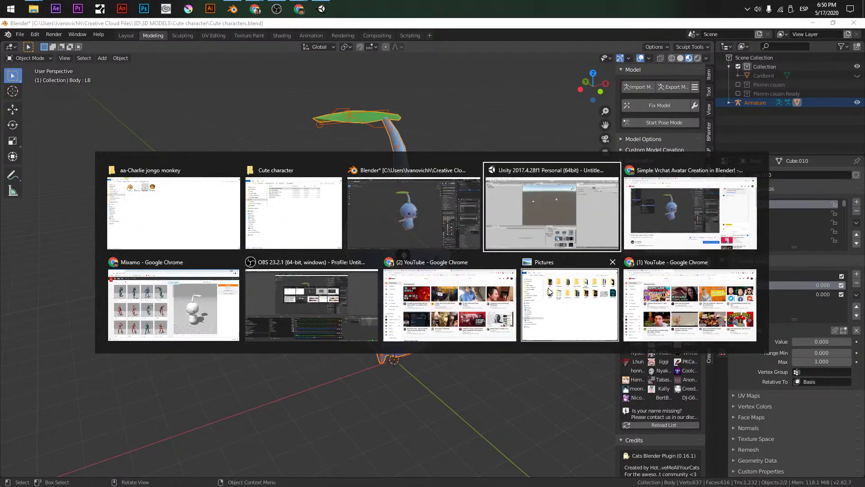
scroll(514, 433, "down", 1)
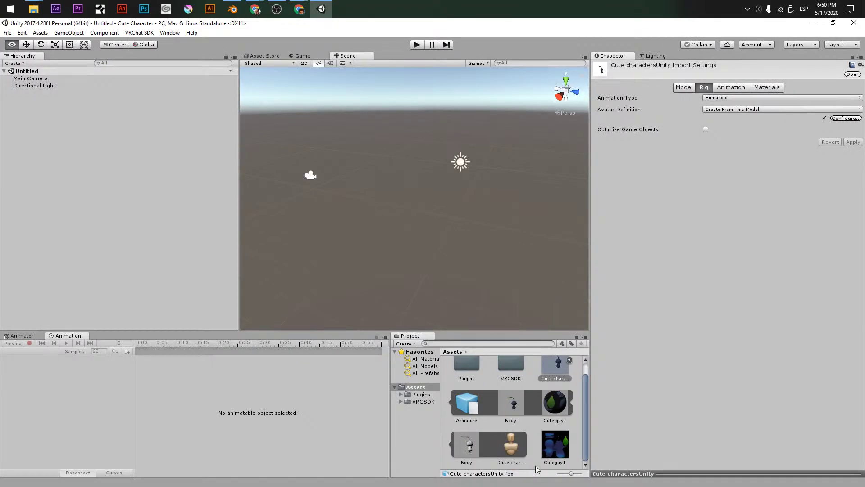
right_click(536, 471)
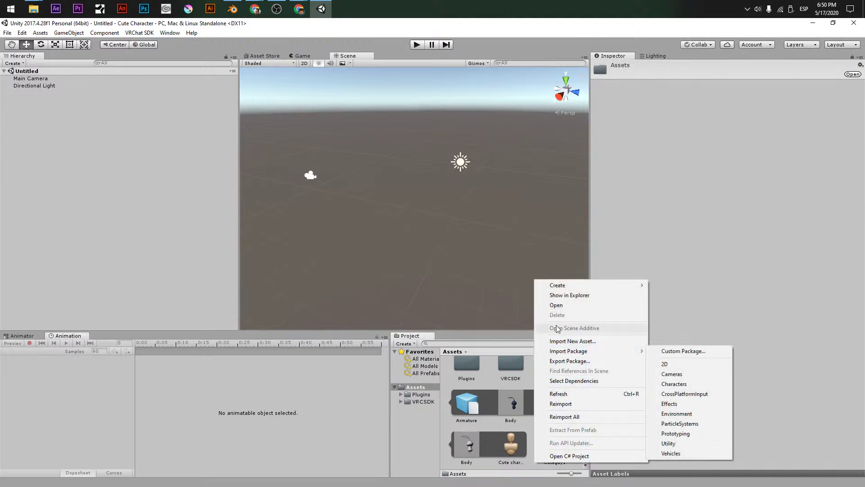
left_click(558, 296)
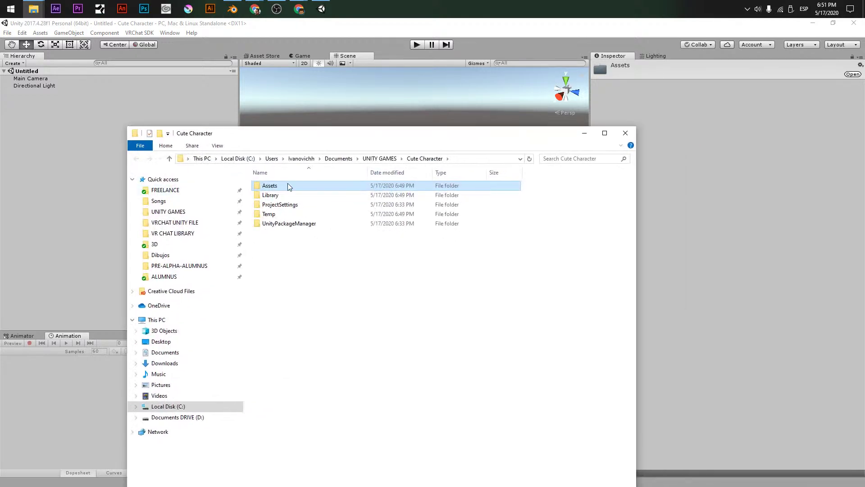
double_click(288, 183)
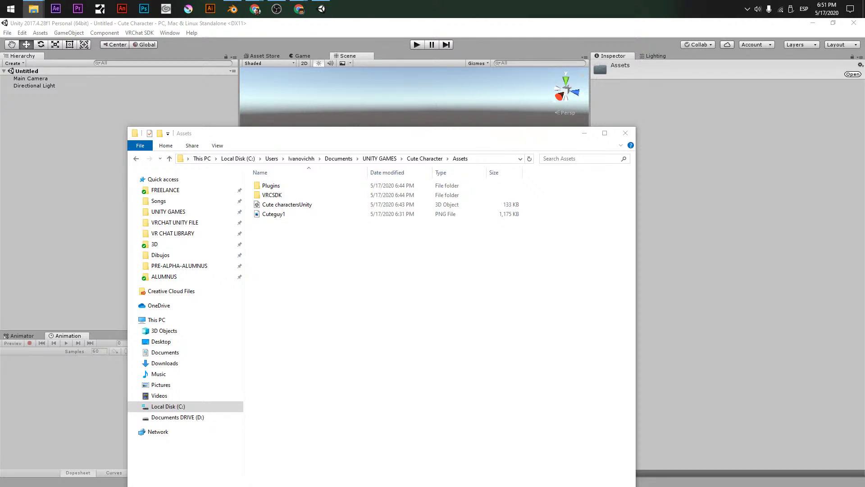
Copy the exported Cute charactersUnity FBX into the Assets folder, replacing the existing file, and return to Unity
left_click_drag(123, 266, 383, 261)
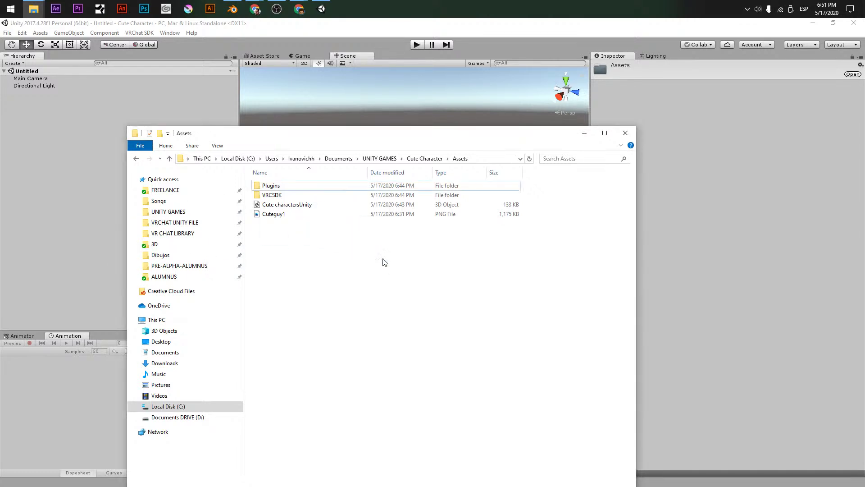
left_click(222, 199)
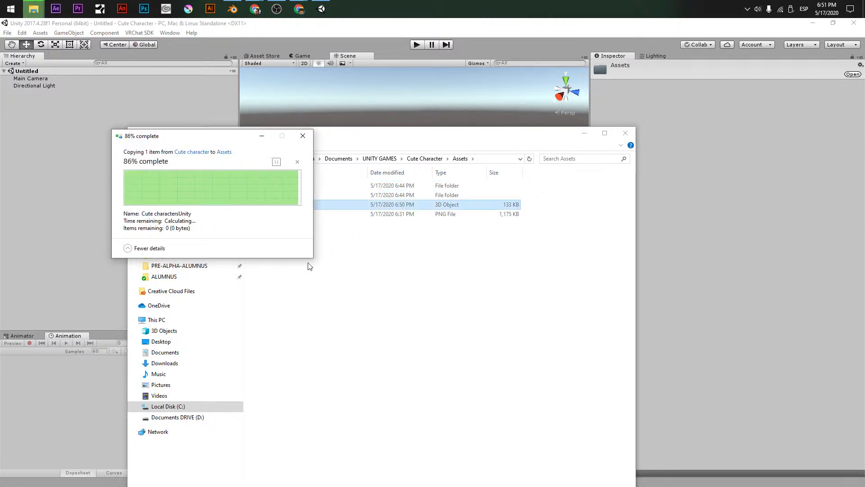
left_click(411, 40)
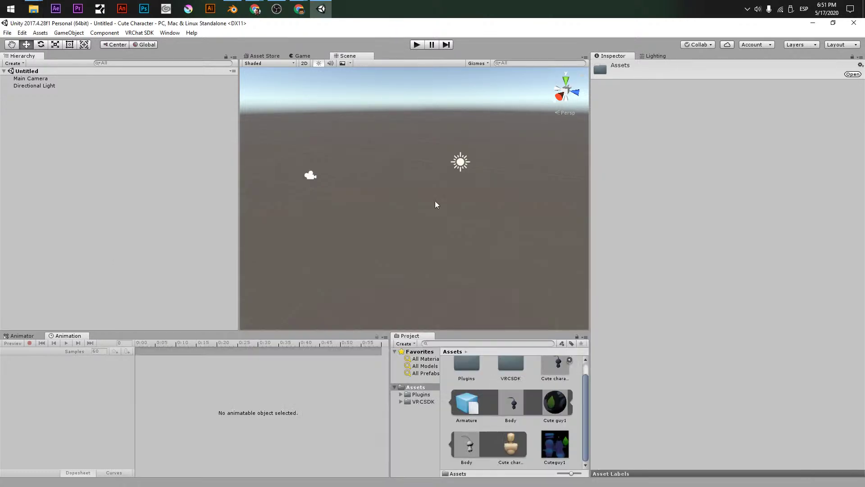
Open the reimported model's avatar configuration, preview the Open Close muscle group, and close the configuration
left_click(517, 408)
left_click(540, 370)
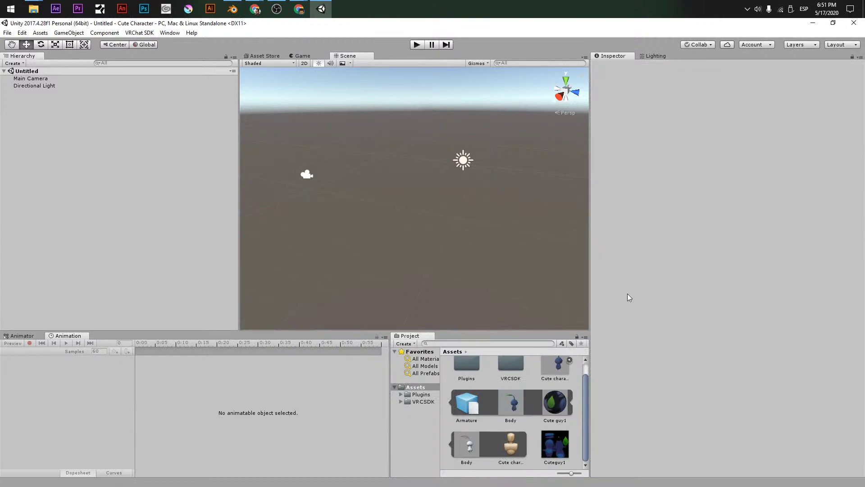
left_click(560, 373)
left_click(837, 119)
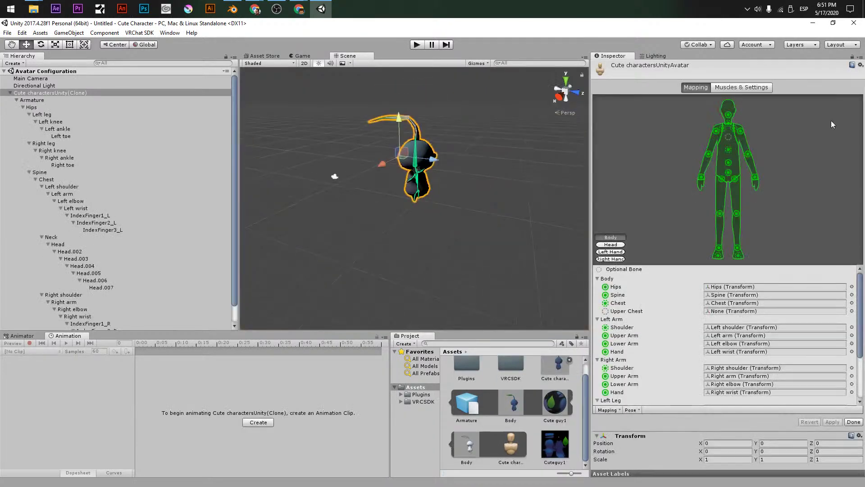
left_click(735, 87)
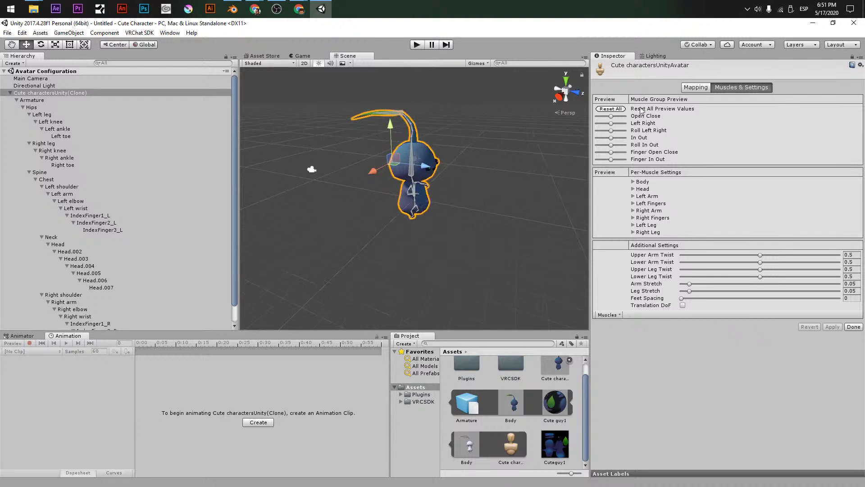
mouse_move(612, 117)
left_mouse_down()
mouse_move(620, 117)
mouse_move(595, 118)
mouse_move(609, 120)
left_mouse_up()
left_click(853, 327)
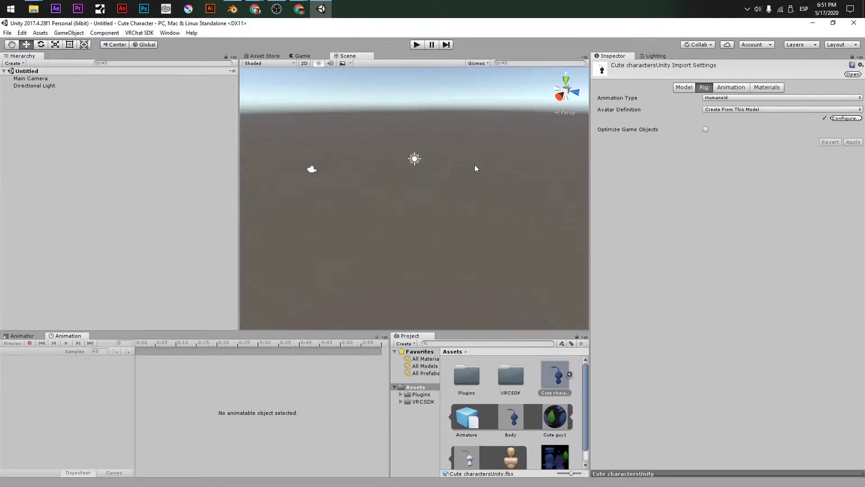
Extract the Cute charactersUnity model's embedded materials into the Assets folder
left_click(767, 88)
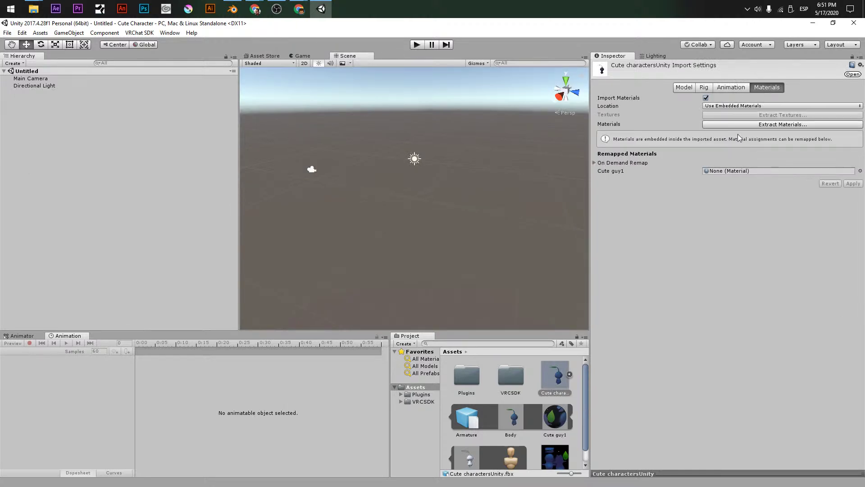
left_click(770, 124)
left_click(389, 304)
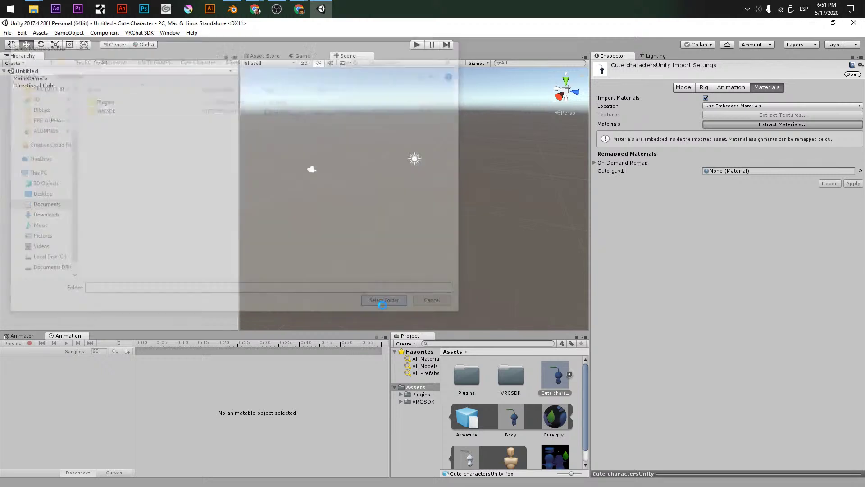
Add the Cute charactersUnity model to the scene at the origin
left_click(569, 360)
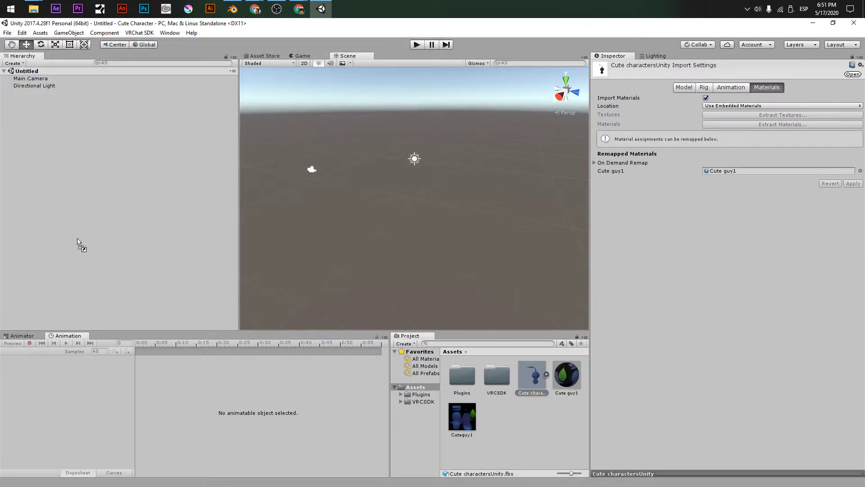
left_click_drag(77, 242, 78, 241)
middle_click_drag(383, 215, 383, 289)
scroll(384, 291, "up", 3)
left_click_drag(444, 295, 691, 228, "alt")
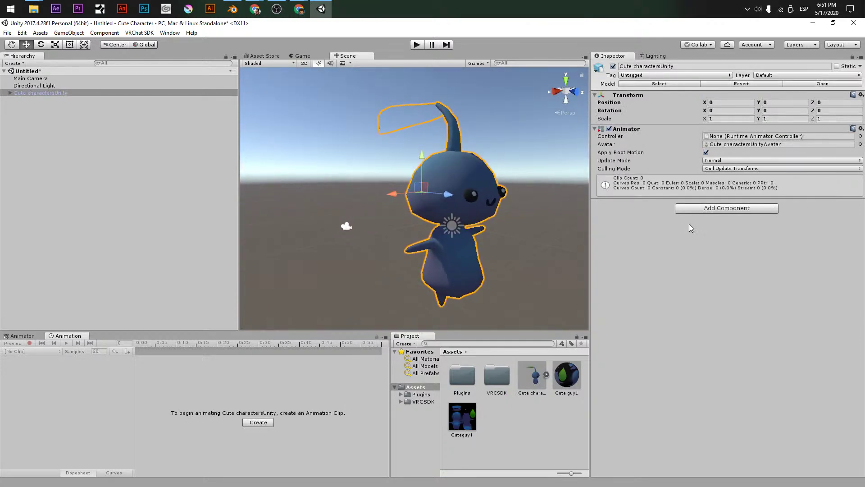
Add a VRC_Avatar Descriptor component to the character and view the character in the scene
left_click(713, 209)
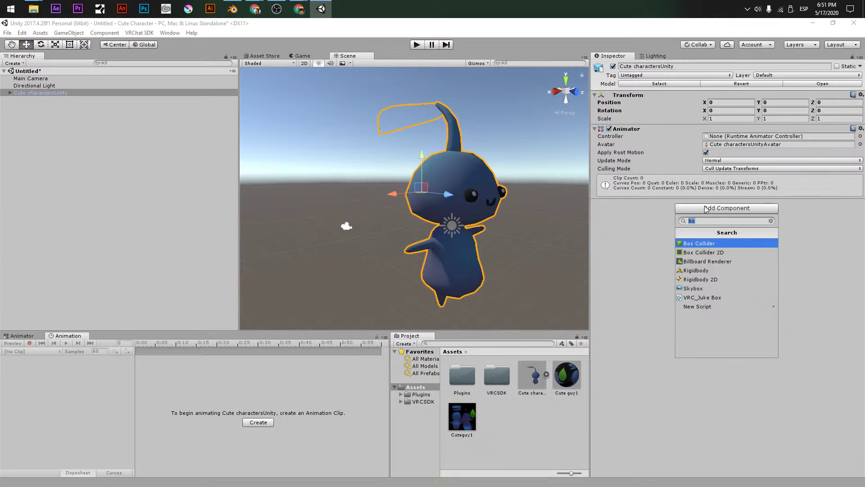
type("avat")
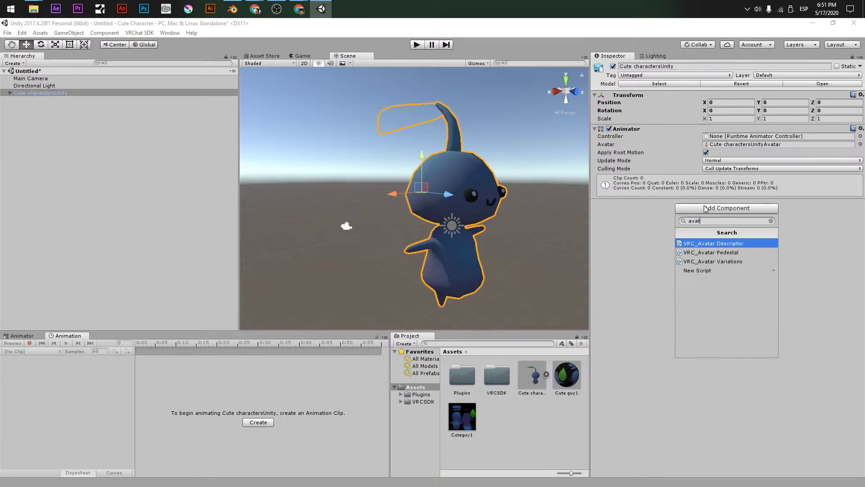
key("Return")
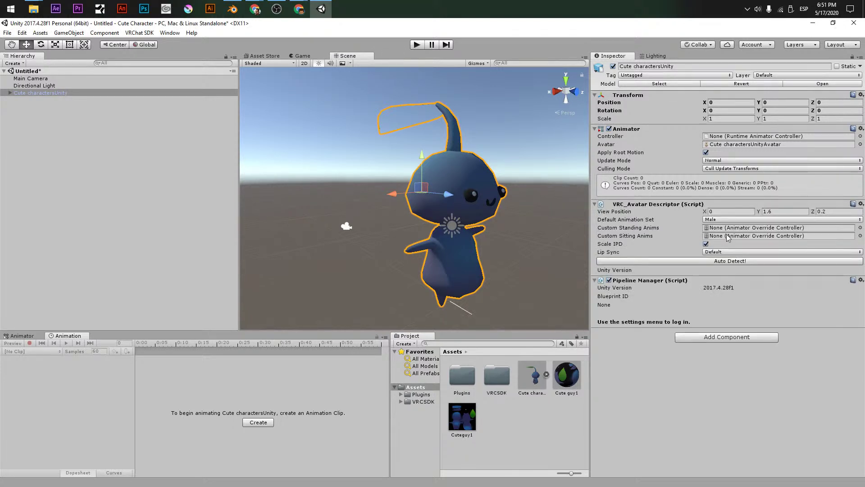
left_click_drag(484, 187, 495, 125, "alt")
right_click_drag(495, 124, 430, 234)
right_click_drag(369, 208, 489, 232)
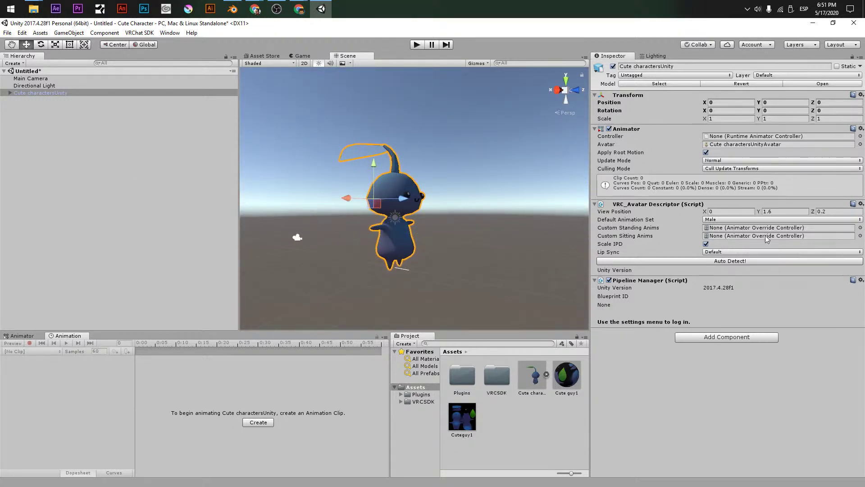
Create a 3D Cube in the scene and move it beside the character to about Z -3.03
left_click(210, 192)
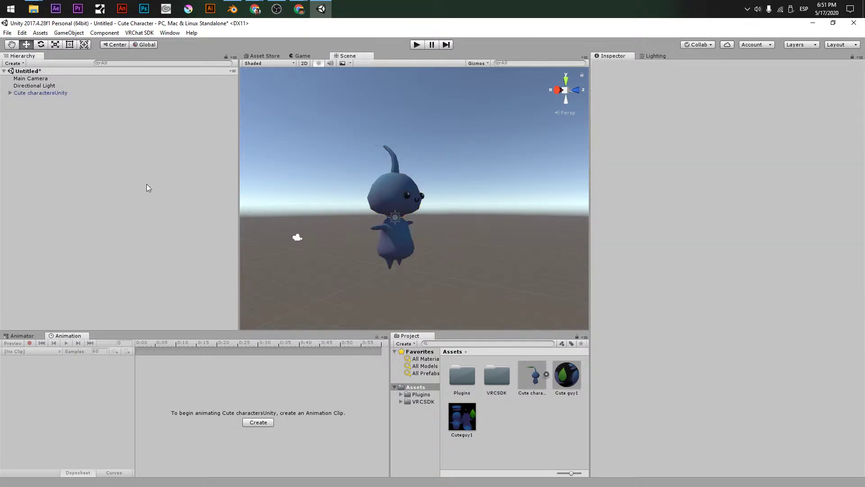
right_click(126, 159)
mouse_move(166, 247)
left_click(217, 243)
right_click_drag(440, 194, 438, 198)
left_click_drag(437, 197, 351, 197)
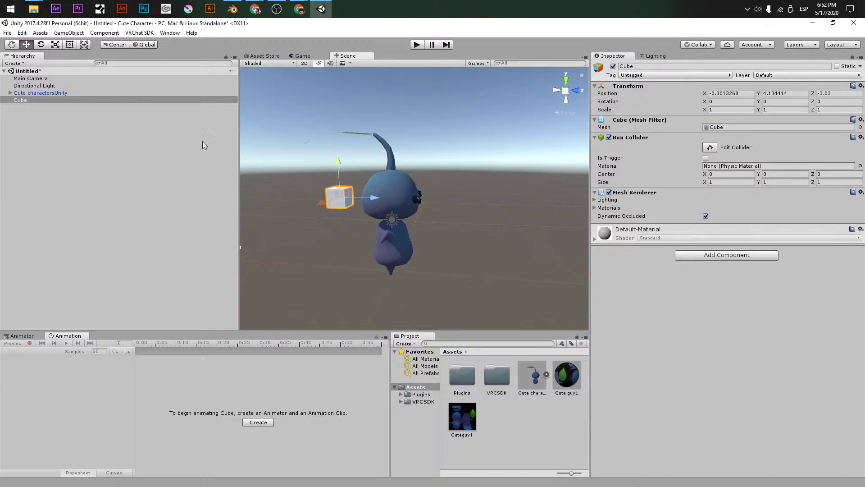
Set the Cube's Y position to 0
left_click(766, 94)
type("0")
right_click_drag(417, 180, 250, 224)
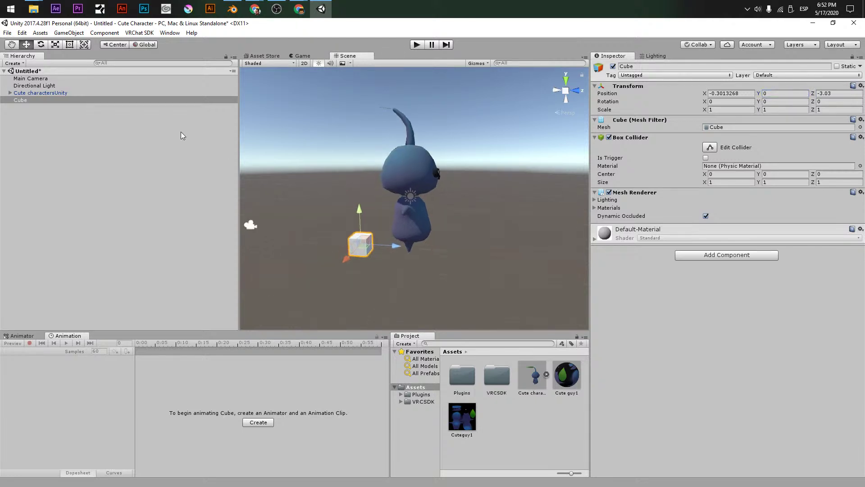
right_click_drag(379, 225, 391, 246)
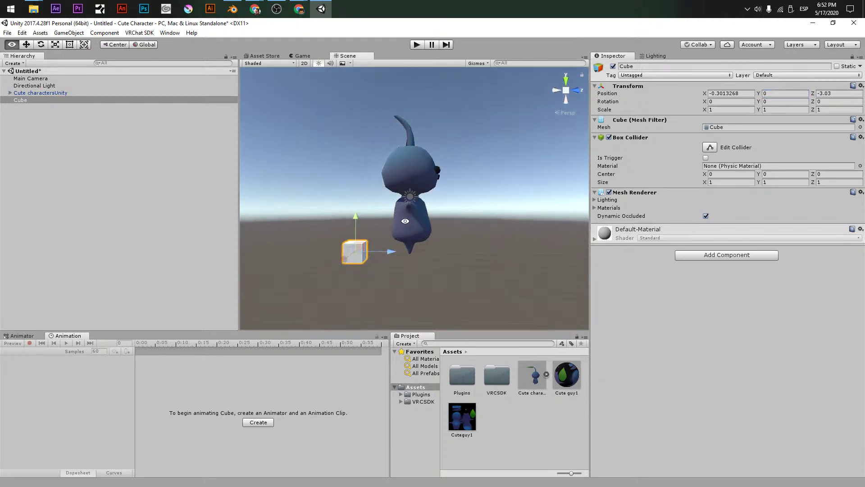
Scale the Cute charactersUnity object down towards the cube's size and move it closer to the cube
left_click(41, 93)
key("r")
left_click_drag(384, 174, 379, 229)
key("w")
scroll(384, 269, "up", 5)
middle_click_drag(384, 270, 425, 227)
left_click_drag(415, 216, 508, 234)
Refine the character's uniform scale to about 0.128 and place it against the cube at about Y -0.468, Z -2.167
key("r")
scroll(364, 223, "up", 4)
key("w")
scroll(508, 234, "up", 6)
middle_click_drag(360, 252, 428, 191)
left_click_drag(420, 178, 420, 194)
key("r")
left_click_drag(419, 230, 411, 237)
key("w")
left_click_drag(420, 197, 566, 190)
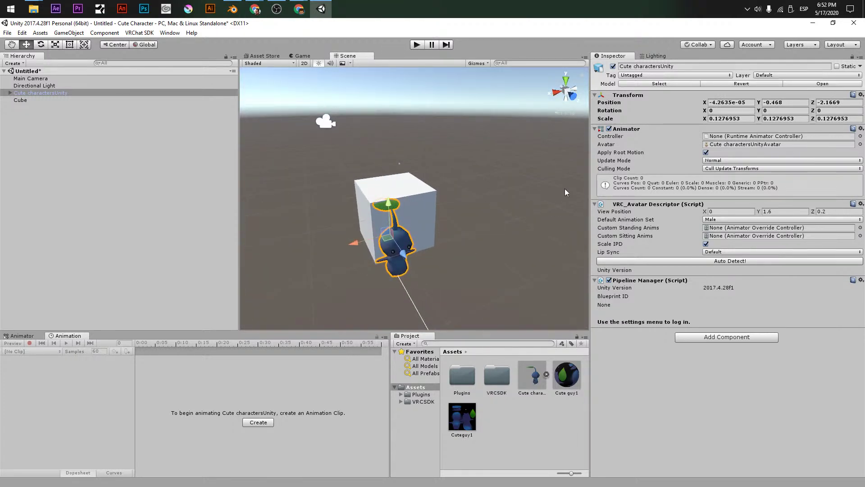
Reset the Cute charactersUnity object's position to X 0, Y 0, Z 0
left_click(740, 96)
left_click(741, 103)
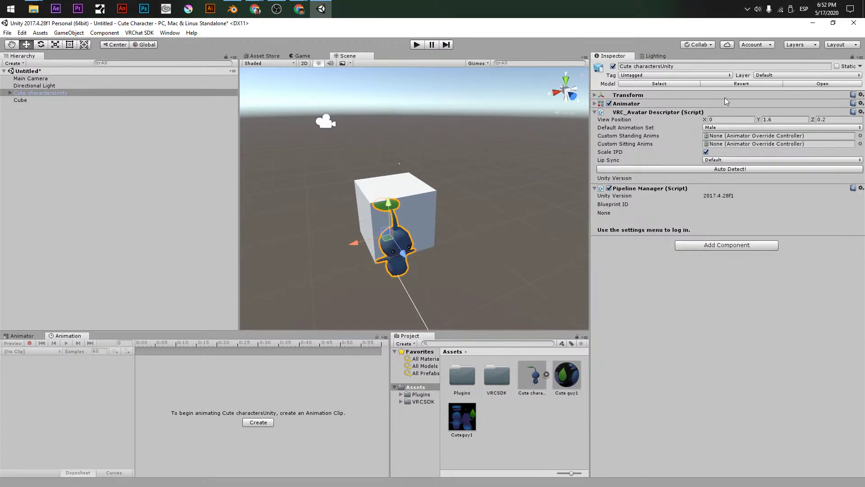
left_click(725, 96)
left_click(743, 102)
type("0")
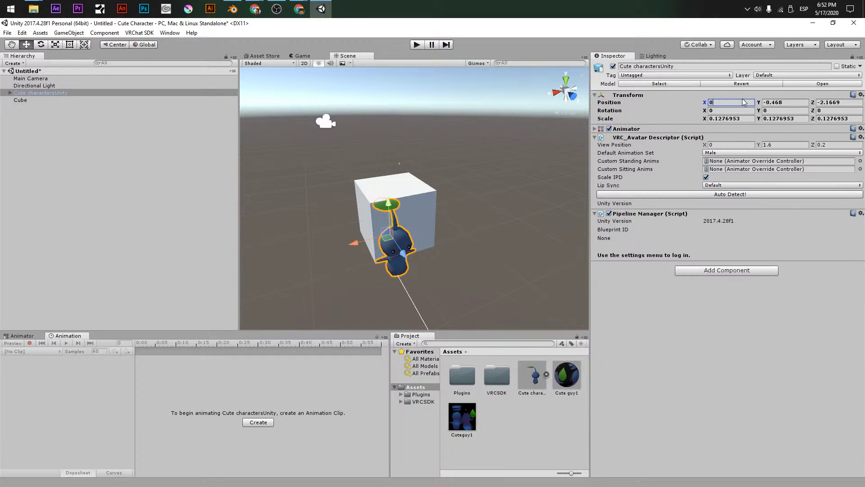
key("Tab")
type("0")
key("Tab")
type("0")
key("Tab")
scroll(406, 191, "down", 5)
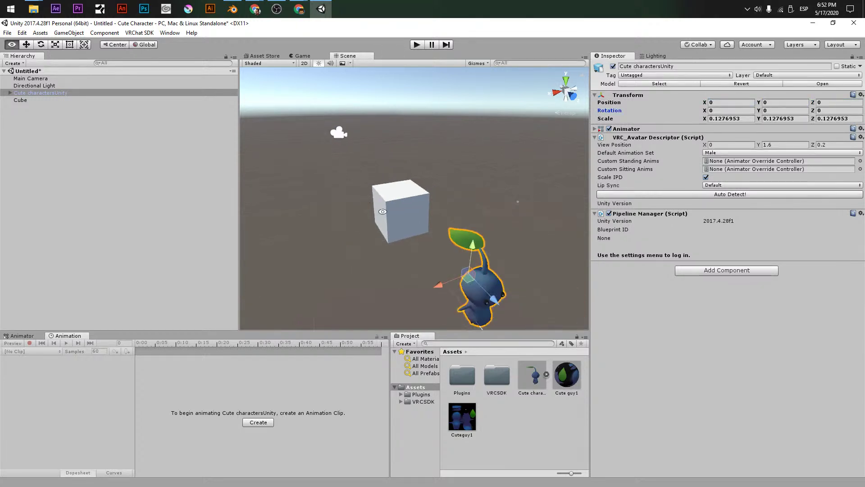
Set the avatar descriptor's View Position to Y 0.56 and Z 0.19 to match the character's eye level
left_click_drag(377, 195, 456, 193, "alt")
left_click(395, 216)
left_click_drag(416, 229, 484, 244)
left_click_drag(450, 198, 447, 179)
left_click_drag(409, 234, 422, 218, "alt")
double_click(40, 92)
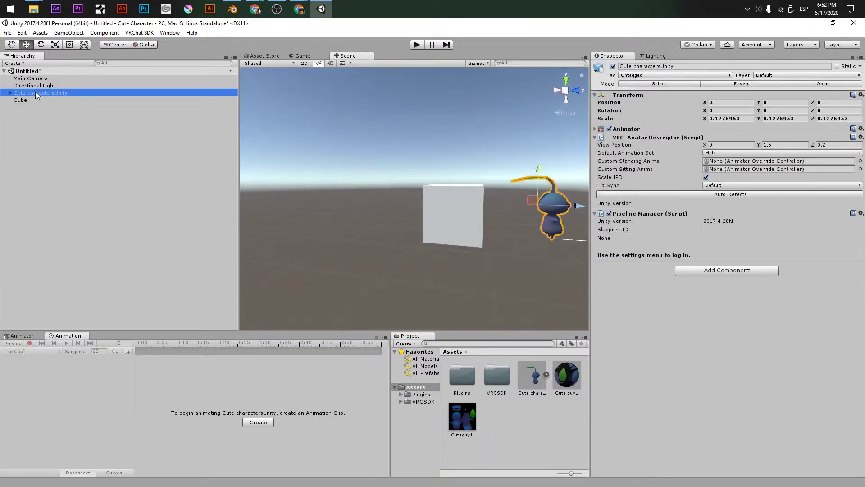
left_click_drag(453, 112, 430, 133, "alt")
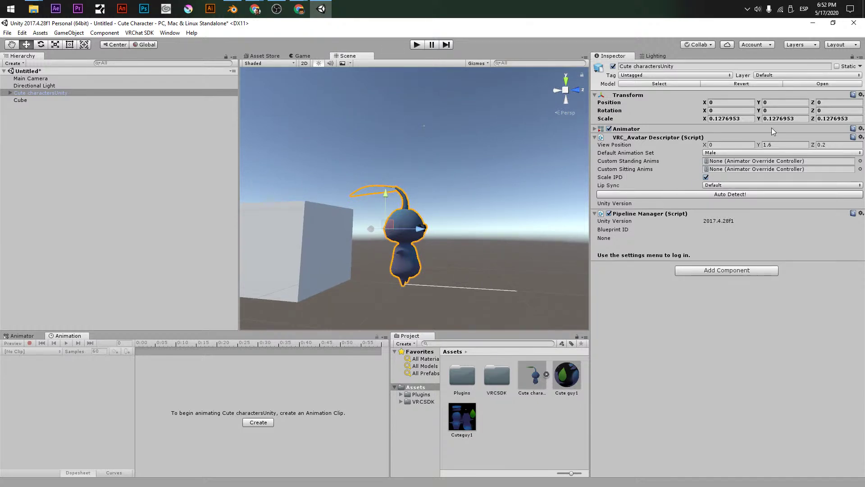
left_click(785, 145)
scroll(455, 226, "up", 8)
mouse_move(465, 240)
middle_mouse_down()
mouse_move(413, 150)
mouse_move(455, 229)
middle_mouse_up()
scroll(452, 234, "down", 3)
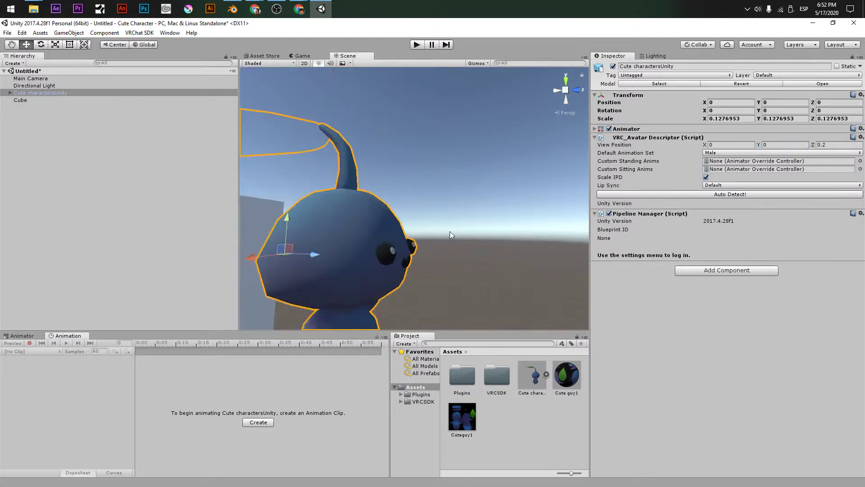
left_click(781, 145)
mouse_move(485, 250)
left_mouse_down("alt")
mouse_move(509, 241)
mouse_move(485, 244)
left_mouse_up("alt")
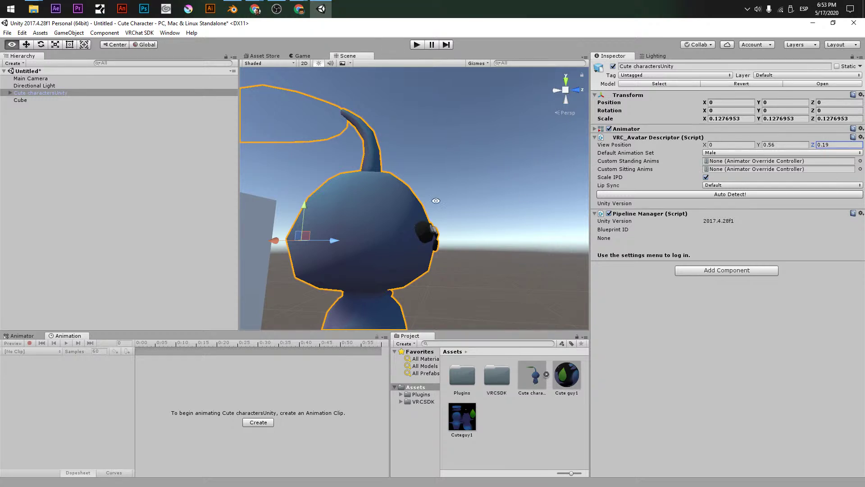
Save the scene as Cuteguy1 in the project's Assets folder
left_click_drag(442, 188, 343, 219, "alt")
middle_click_drag(343, 219, 396, 236, "alt")
right_click_drag(396, 236, 405, 244, "alt")
left_click_drag(405, 245, 388, 194, "alt")
key("ctrl+s")
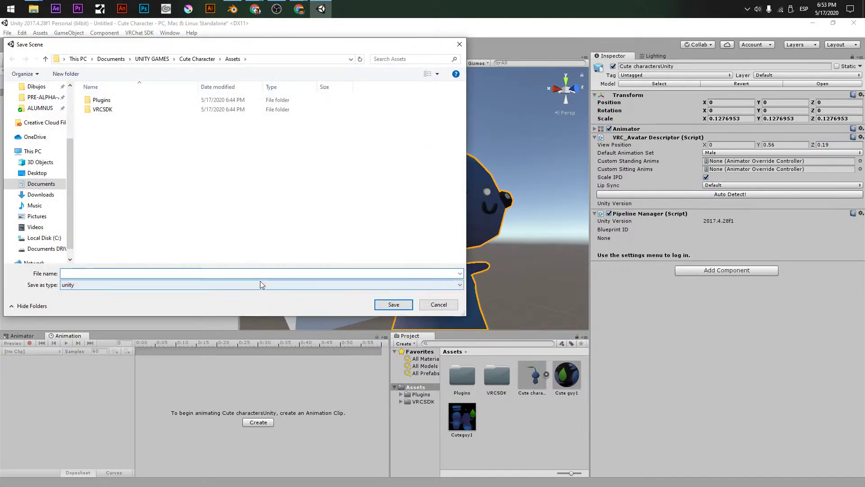
type("Cu")
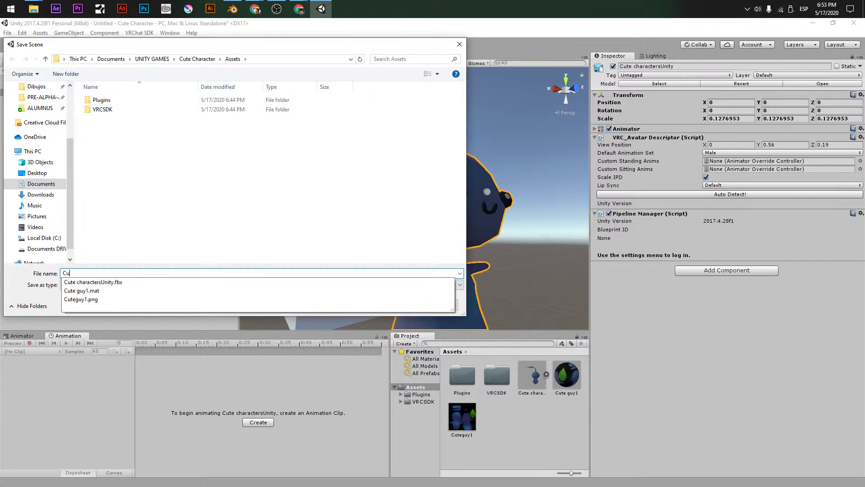
type("uteguy1")
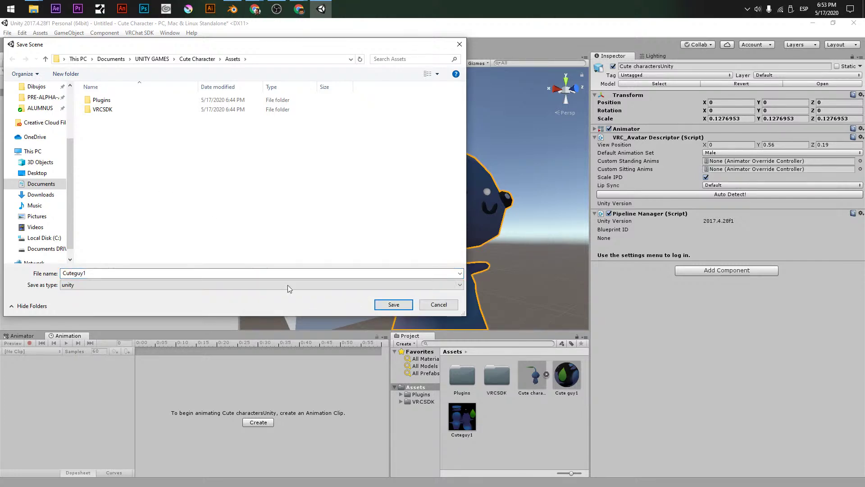
left_click(392, 307)
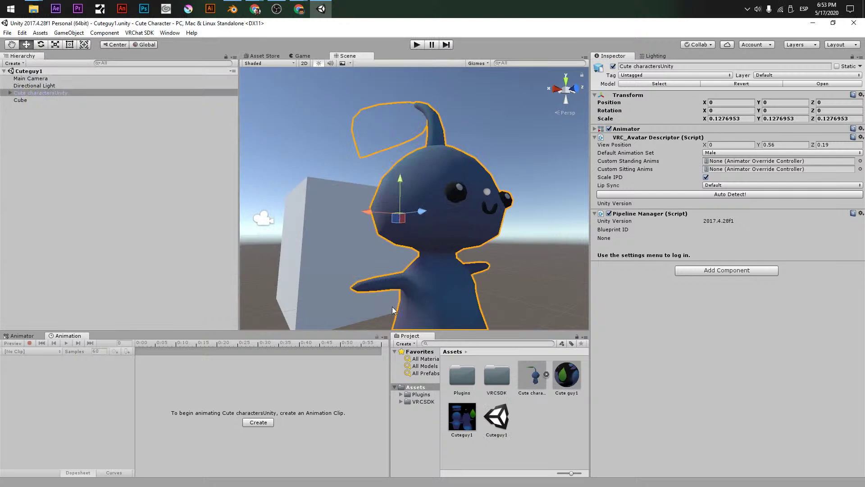
Create a new folder named Cute guy1 in Assets
right_click(537, 415)
mouse_move(592, 238)
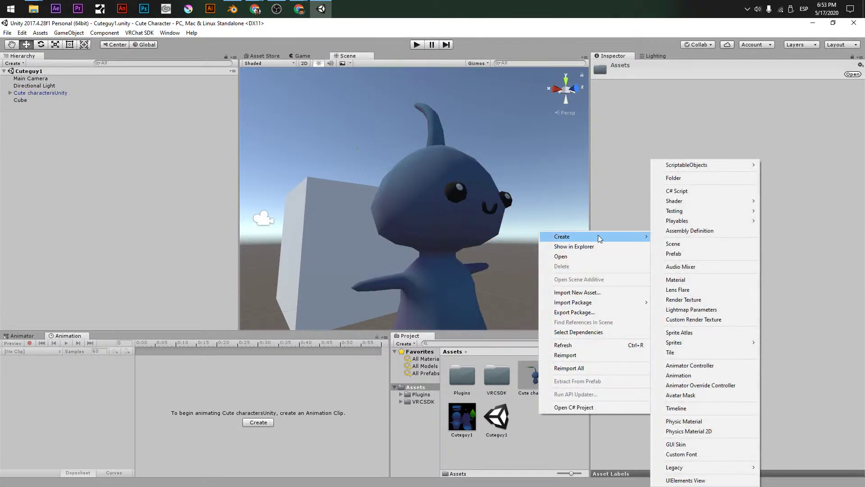
left_click(688, 177)
type("C")
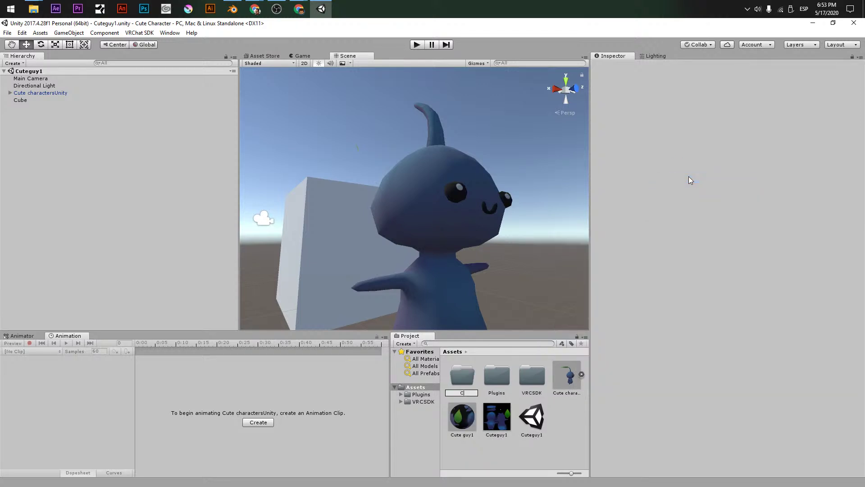
type("ute guy1")
key("Return")
Move the character model, material, texture and scene files into the Cute guy1 folder, and return to Assets
left_click(573, 381)
left_click(524, 425, "shift")
left_click_drag(525, 427, 460, 380)
double_click(460, 379)
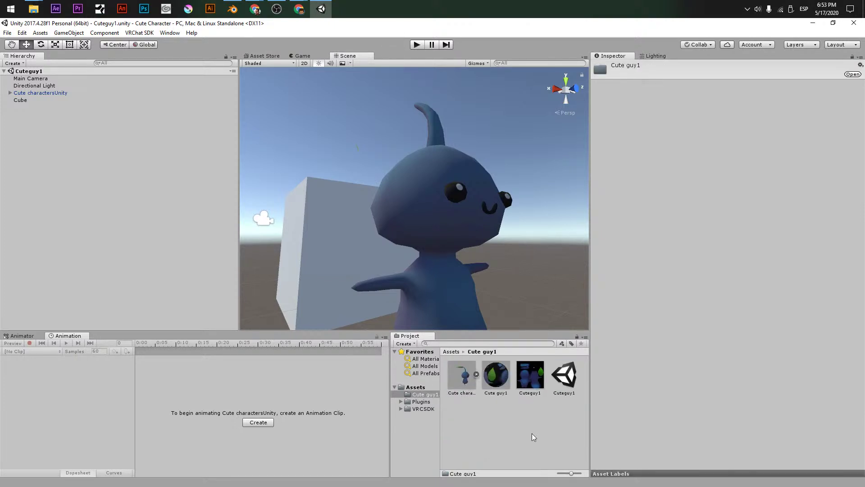
left_click(423, 388)
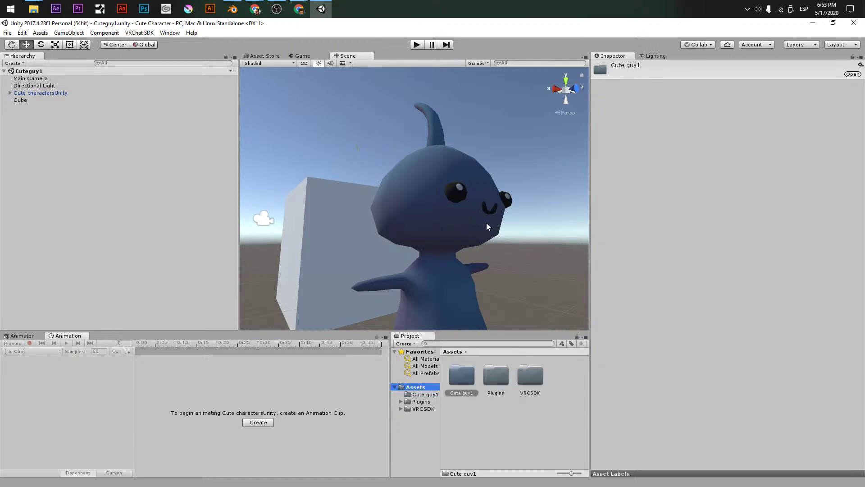
Select the character and review its warnings and performance checks in the VRChat SDK Builder
left_click(447, 217)
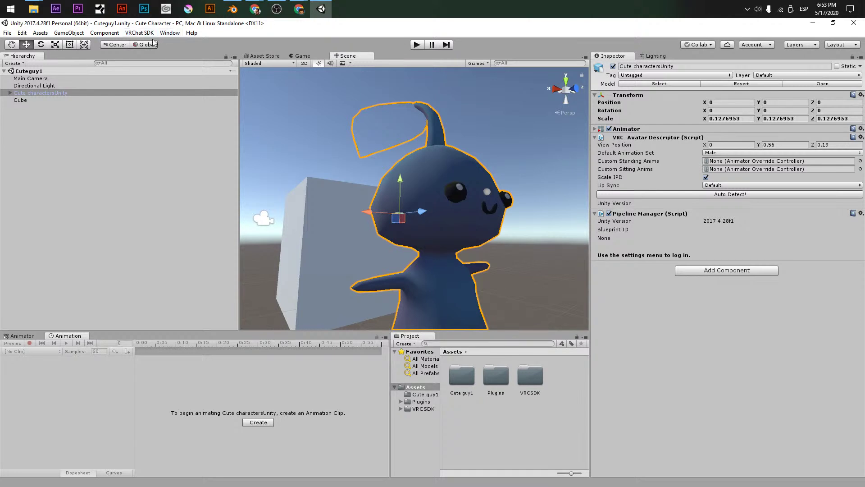
left_click(139, 33)
left_click(145, 57)
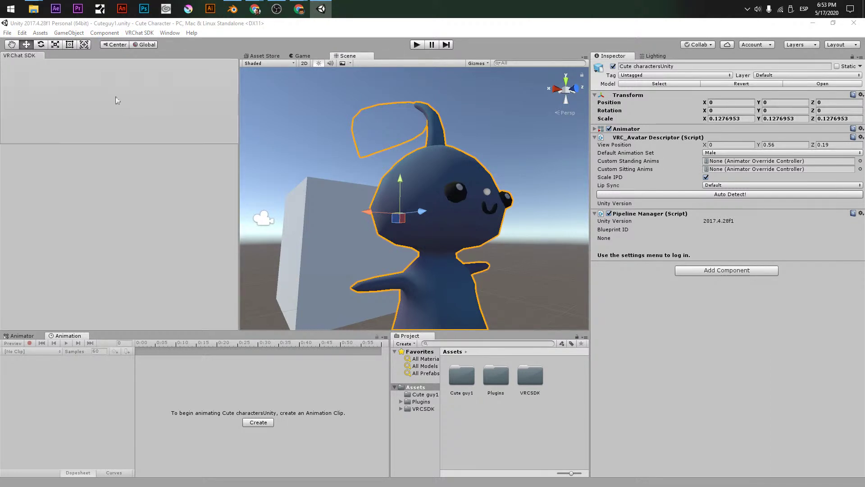
left_click(101, 174)
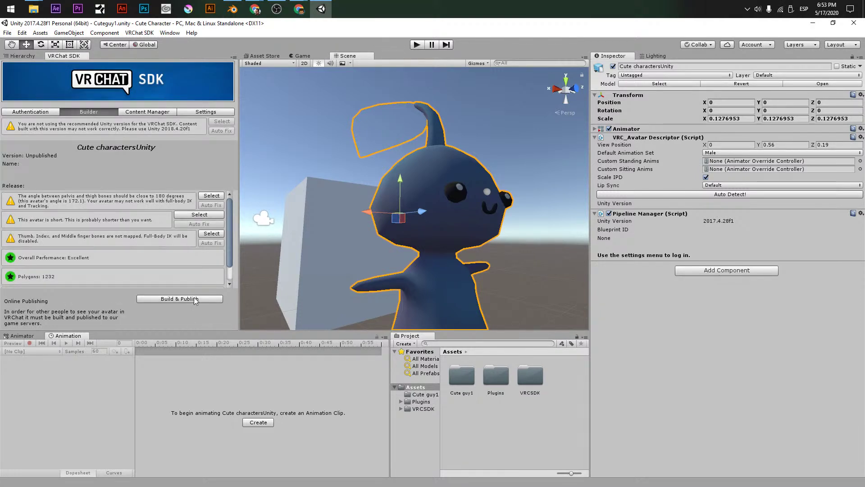
scroll(66, 262, "down", 1)
scroll(64, 264, "up", 1)
middle_click_drag(476, 313, 394, 260)
left_click_drag(336, 220, 214, 218, "alt")
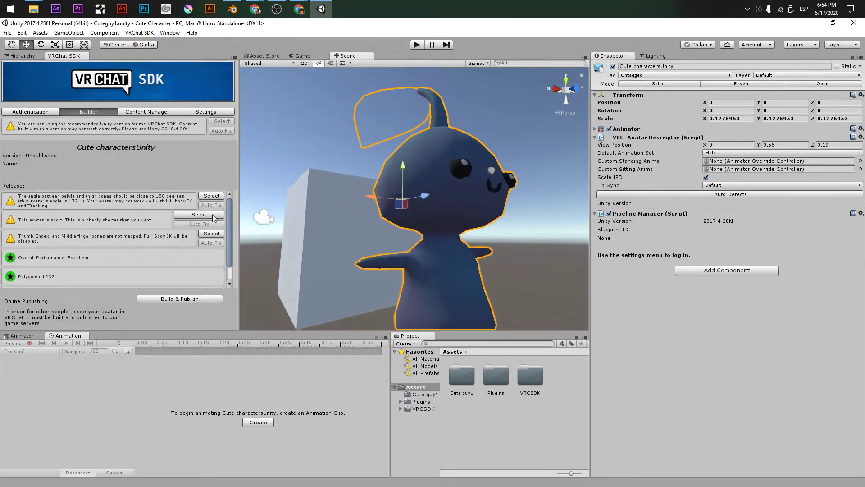
Import all contents of the Dynamic_Bone_1.1.8 custom package into the project's Assets
left_click(21, 56)
left_click(466, 412)
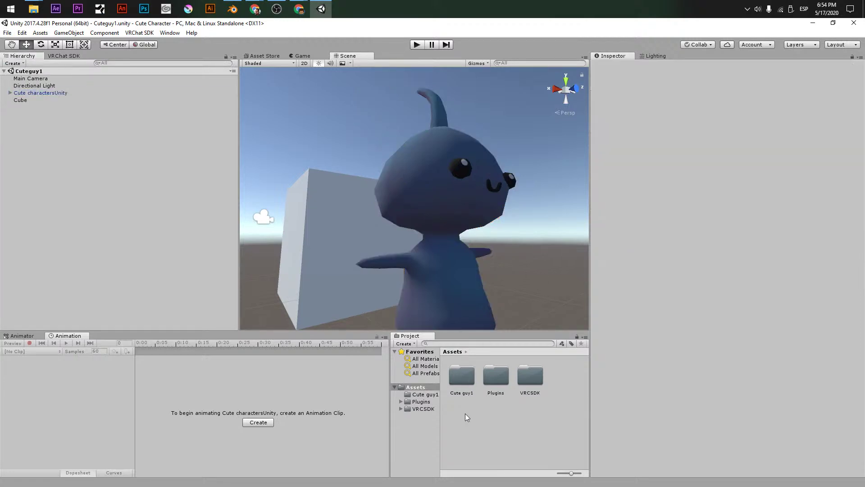
right_click(466, 410)
mouse_move(516, 299)
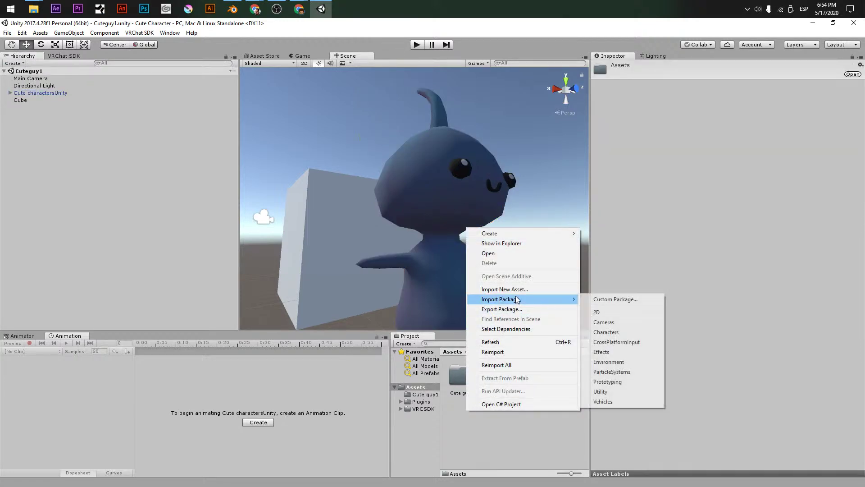
left_click(596, 297)
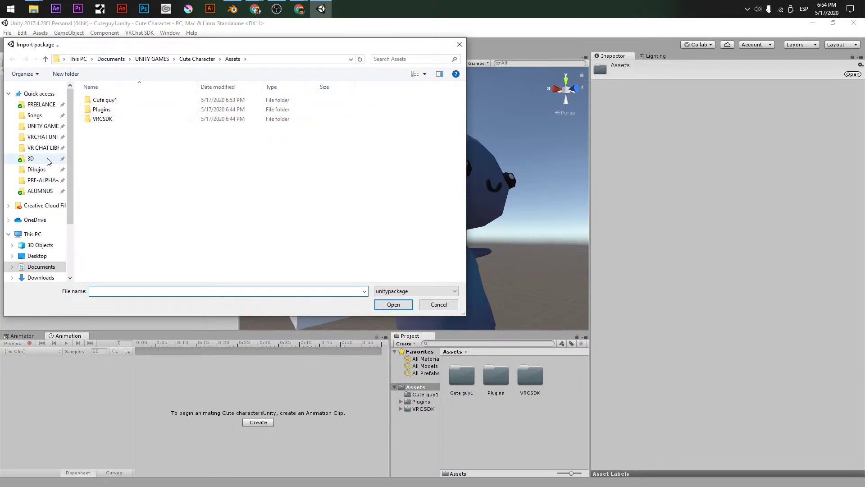
left_click(49, 147)
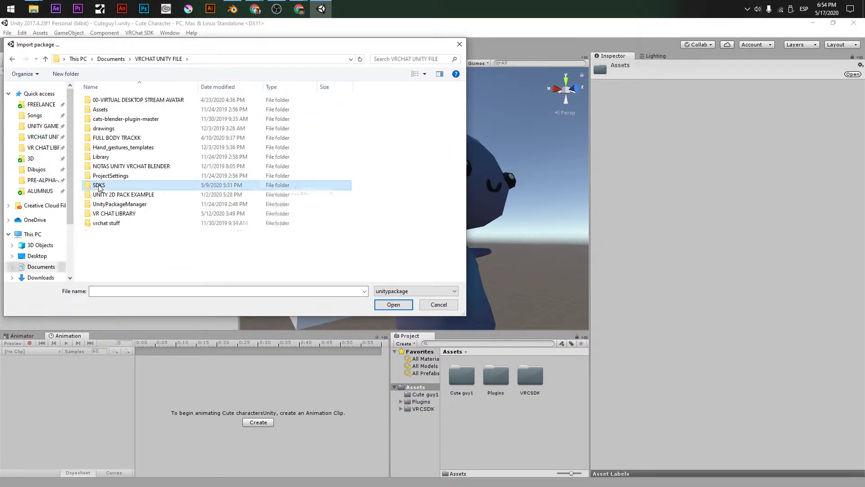
left_click(140, 205)
double_click(140, 205)
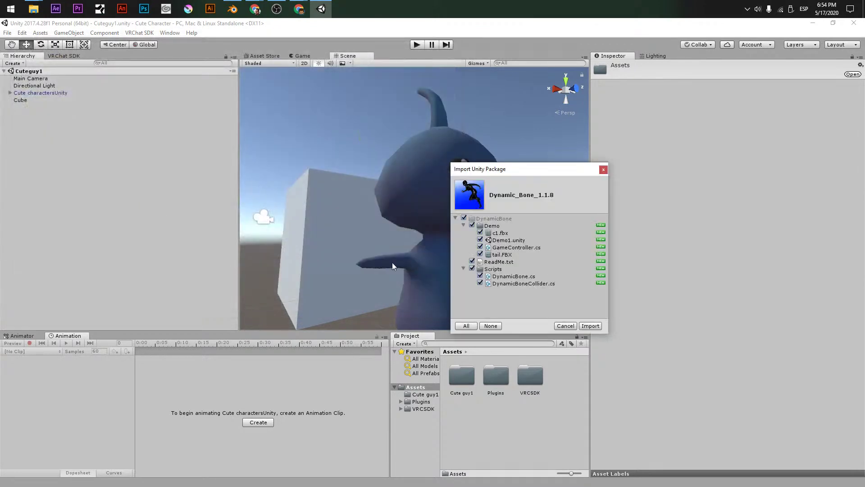
left_click(590, 326)
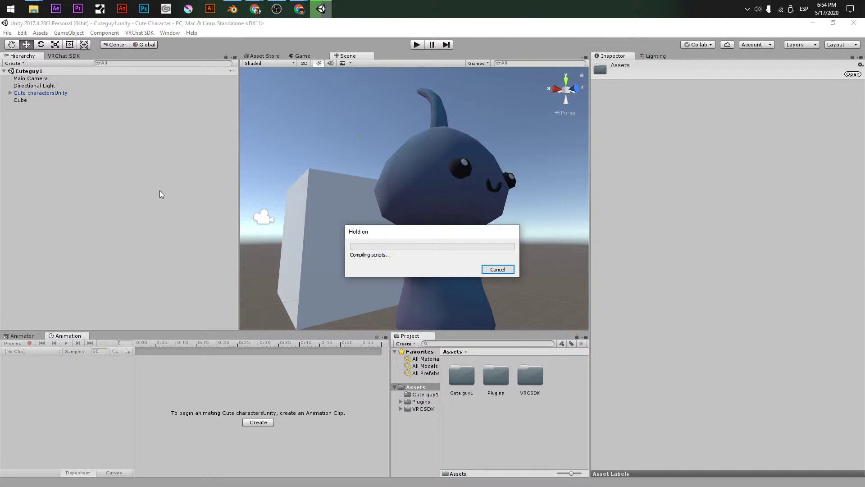
Add a Dynamic Bone component to the Cute charactersUnity object
left_click(43, 93)
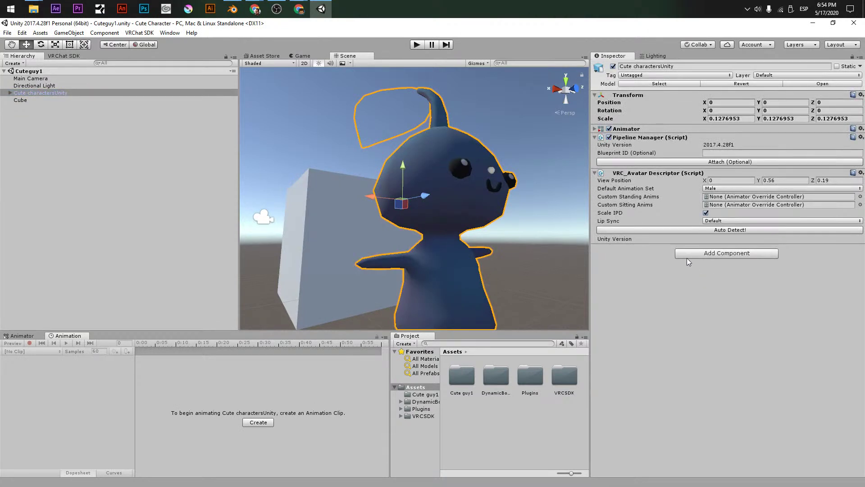
left_click(690, 255)
type("dynamic")
key("Return")
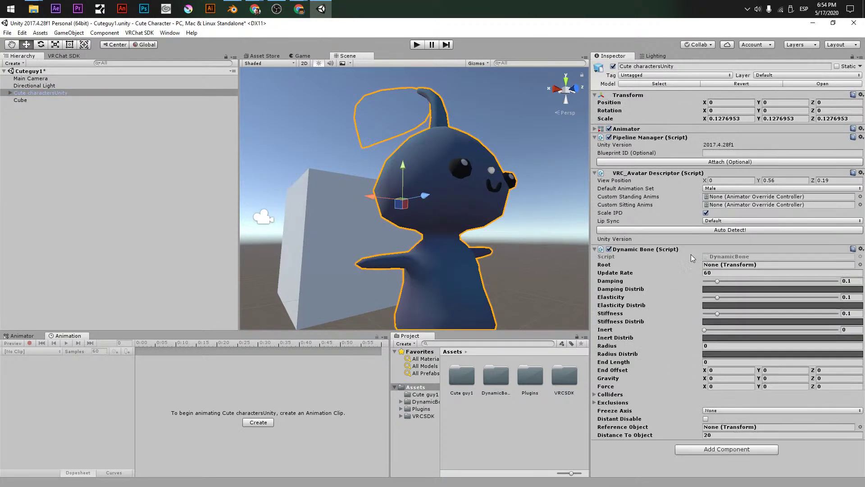
Expand the character's armature through Hips, Spine, Chest, Neck and Head to reach the Head.002 bone
left_click(10, 93)
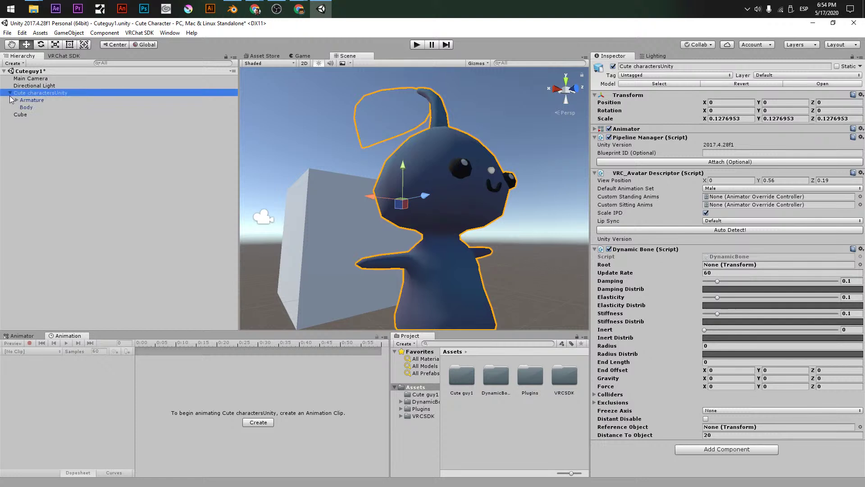
left_click(18, 105)
left_click(16, 100)
left_click(22, 107)
left_click(29, 129)
left_click(35, 136)
left_click(41, 150)
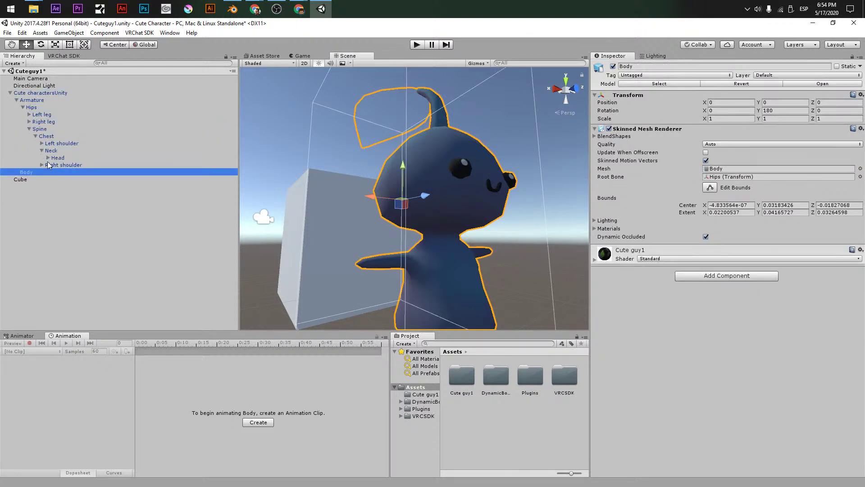
left_click(46, 164)
left_click(48, 159)
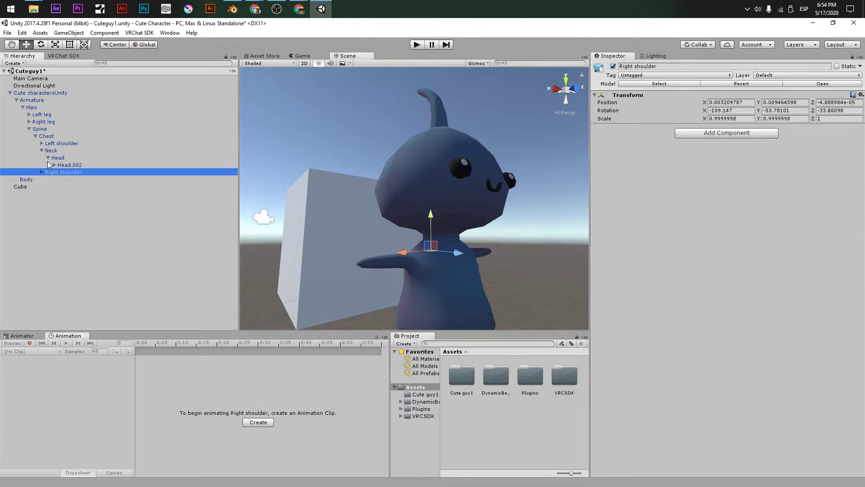
Assign the Head.002 bone as the Dynamic Bone component's Root and save the scene
left_click(20, 94)
left_click_drag(63, 165, 738, 265)
left_click_drag(68, 166, 737, 268)
left_click(200, 273)
key("ctrl+s")
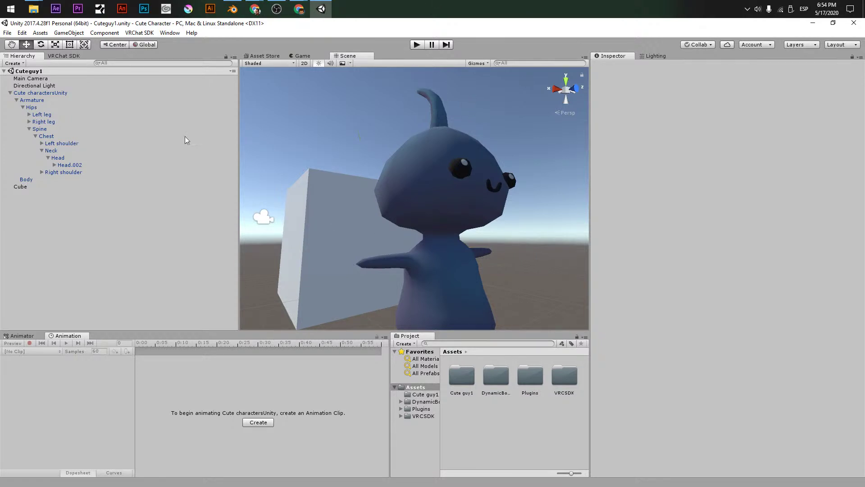
left_click(40, 92)
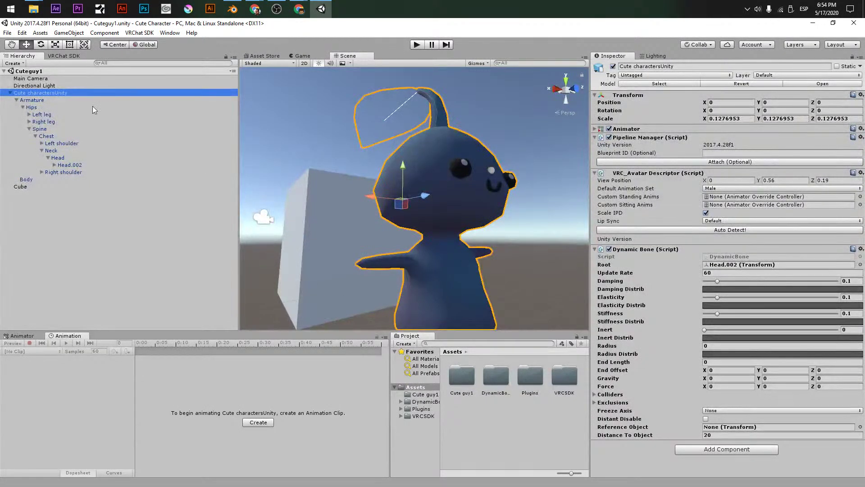
Open the Cute guy1 assets folder and examine the VR and VRChat shader options available for the Cute guy1 material
double_click(464, 378)
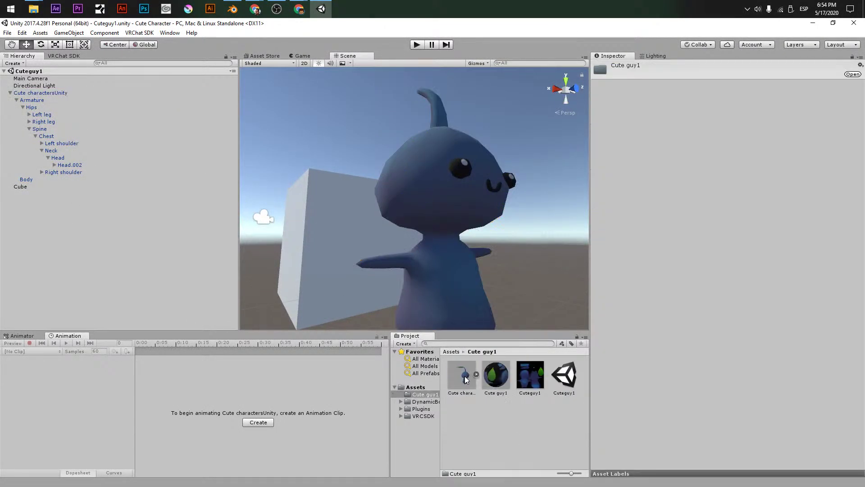
left_click(504, 379)
left_click(657, 74)
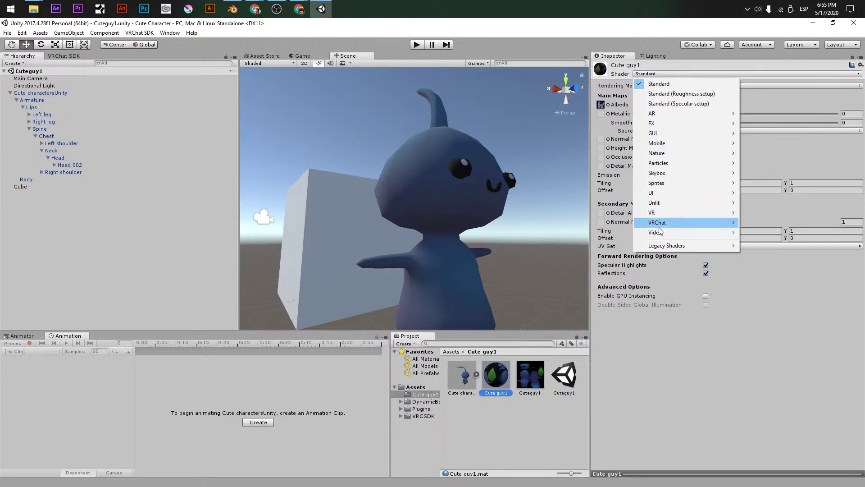
mouse_move(660, 223)
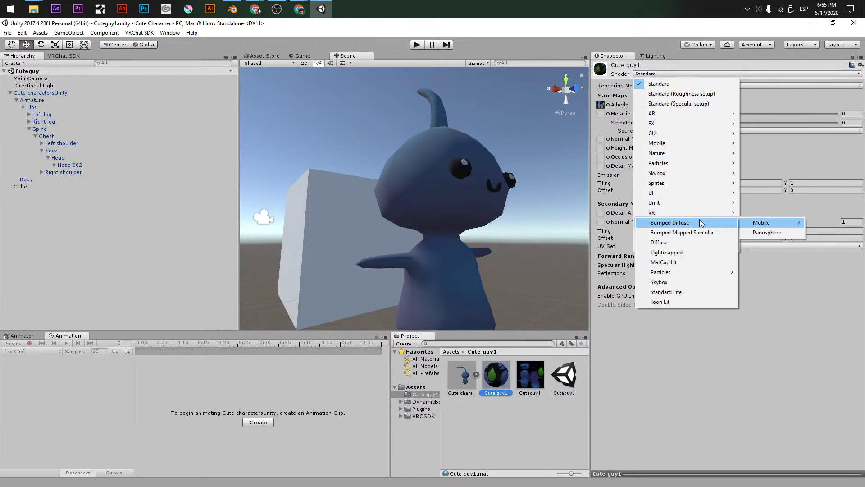
mouse_move(693, 213)
mouse_move(766, 212)
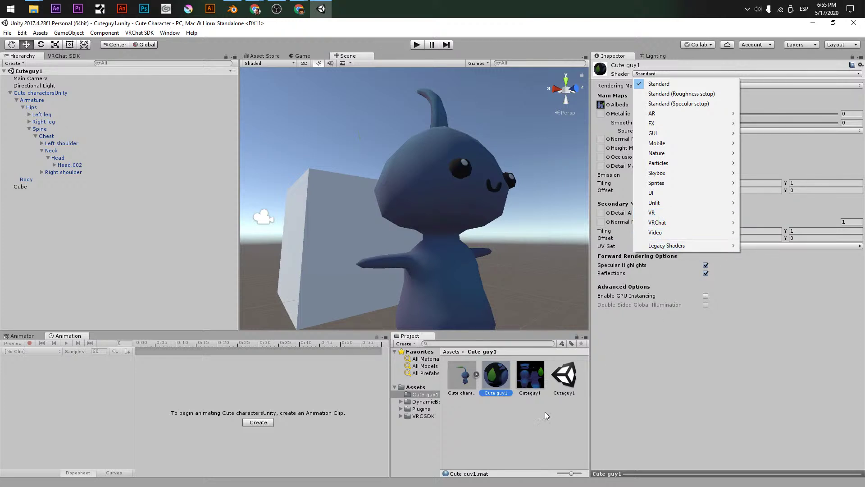
left_click(531, 415)
right_click(525, 414)
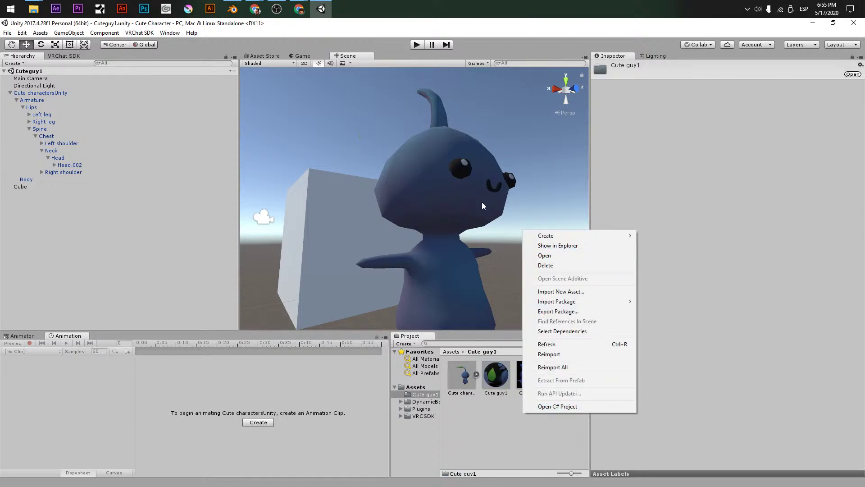
mouse_move(602, 301)
left_click(667, 301)
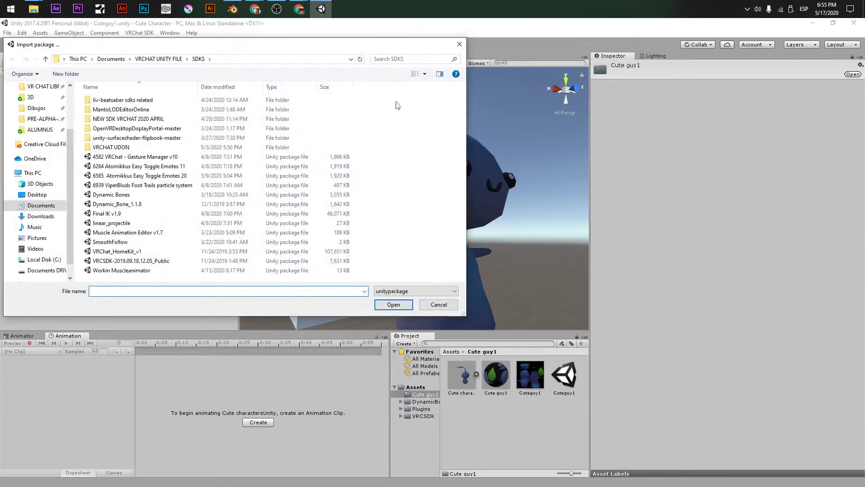
key("Escape")
Close the file explorer window showing the project's Assets and bring an external file into the Cute guy1 assets folder
key("alt+Tab")
left_click(417, 143)
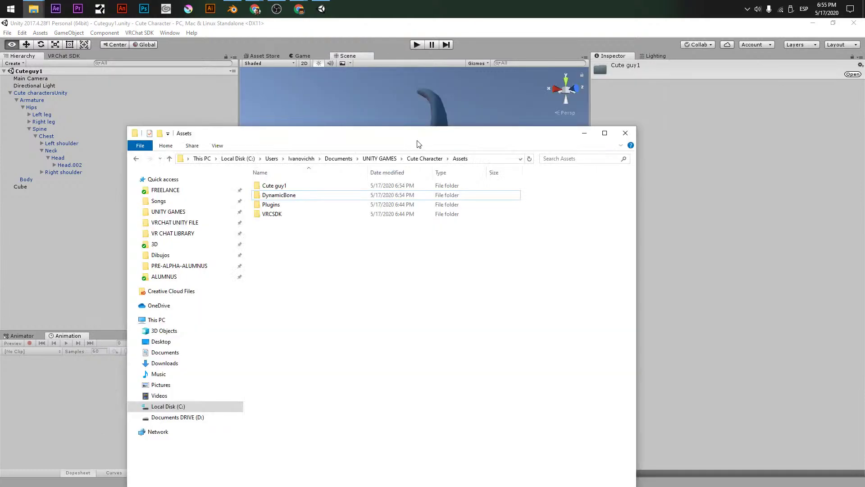
key("alt+Tab")
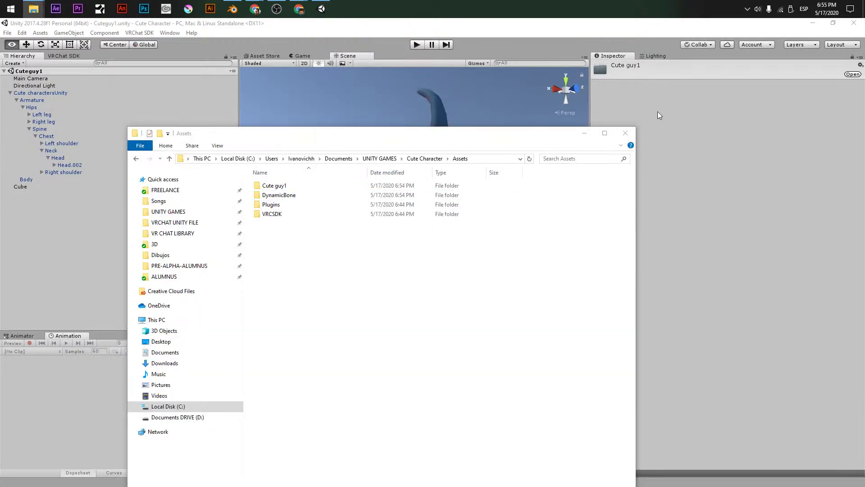
left_click(627, 134)
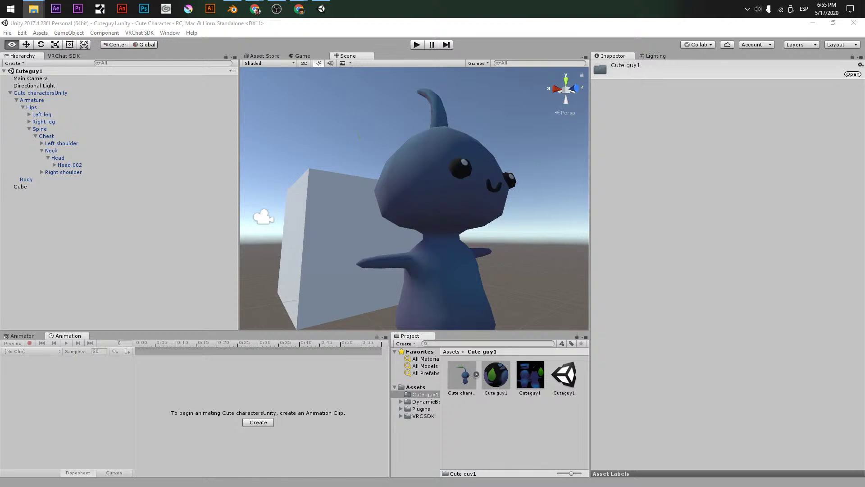
left_click_drag(424, 320, 542, 424)
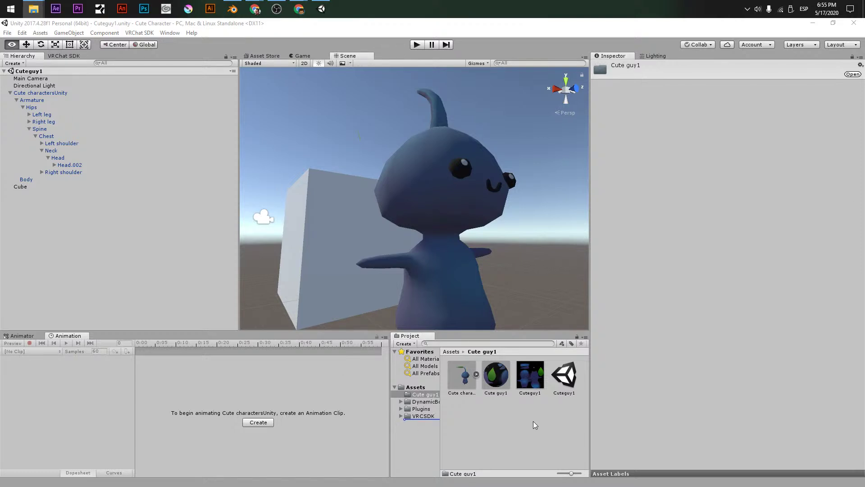
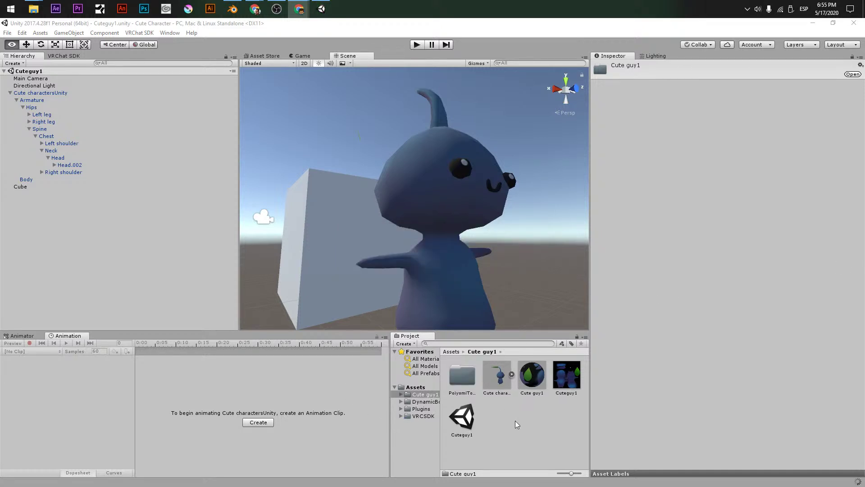
Return to the scene hierarchy and assign the .poiyomi/Toon/Advanced/Outlines Cutout shader to the Cute guy1 material
left_click_drag(294, 91, 32, 61)
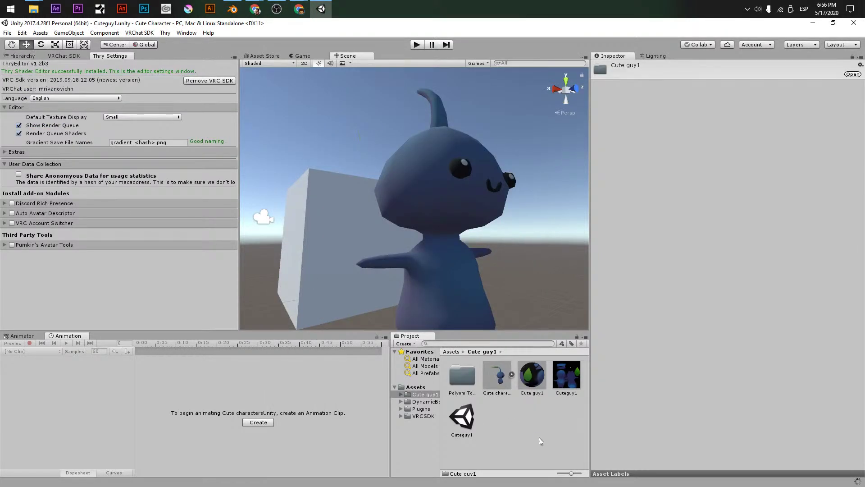
left_click(18, 56)
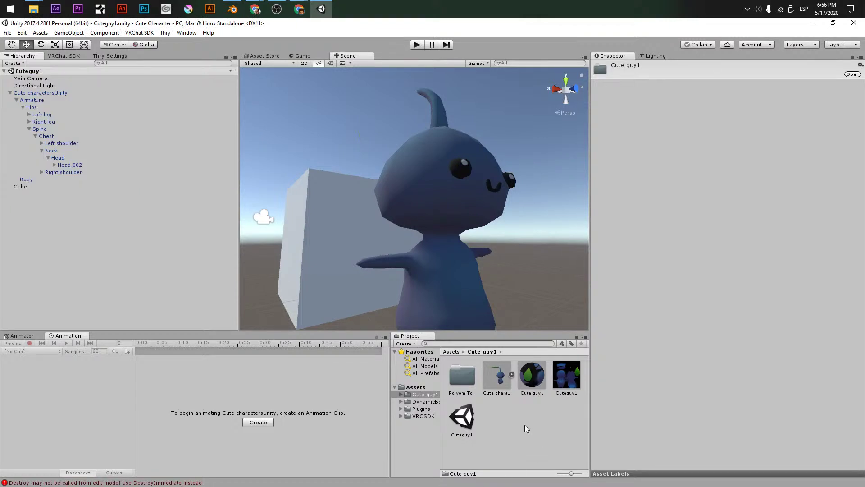
left_click(532, 376)
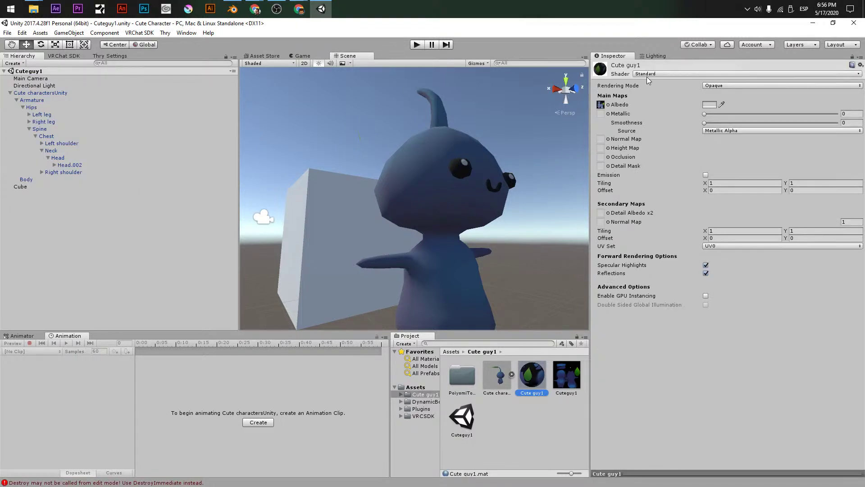
left_click(647, 73)
mouse_move(678, 114)
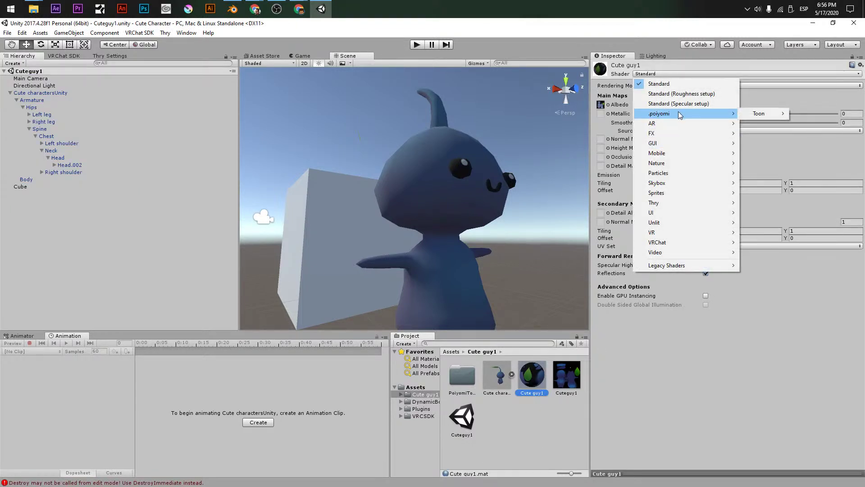
mouse_move(757, 114)
mouse_move(801, 114)
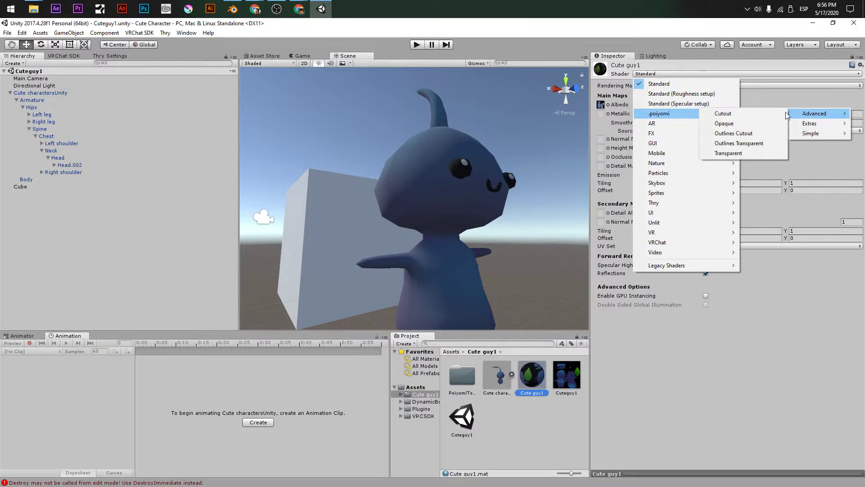
left_click(744, 135)
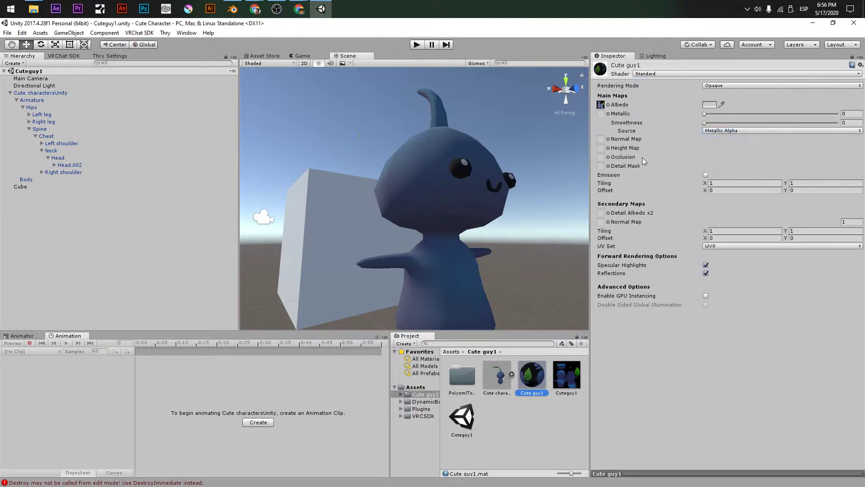
scroll(491, 196, "down", 2)
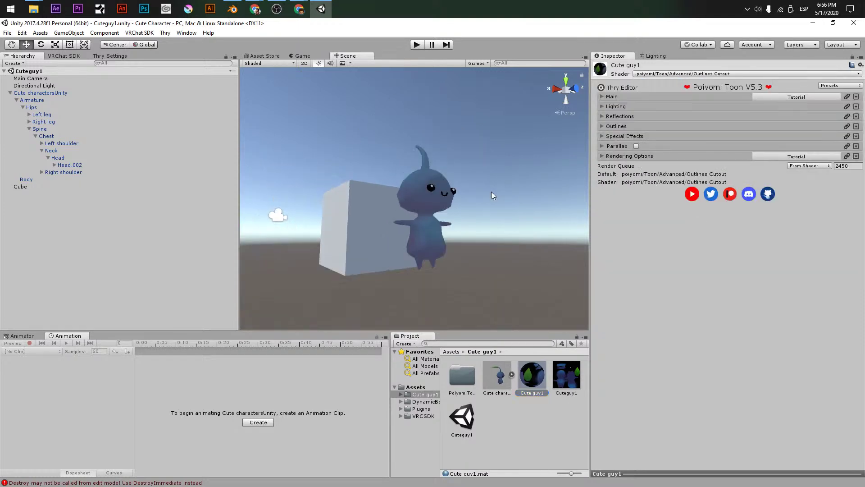
Turn Cull off in the Cute guy1 material's Rendering Options and check the leaf on the character
left_click(601, 156)
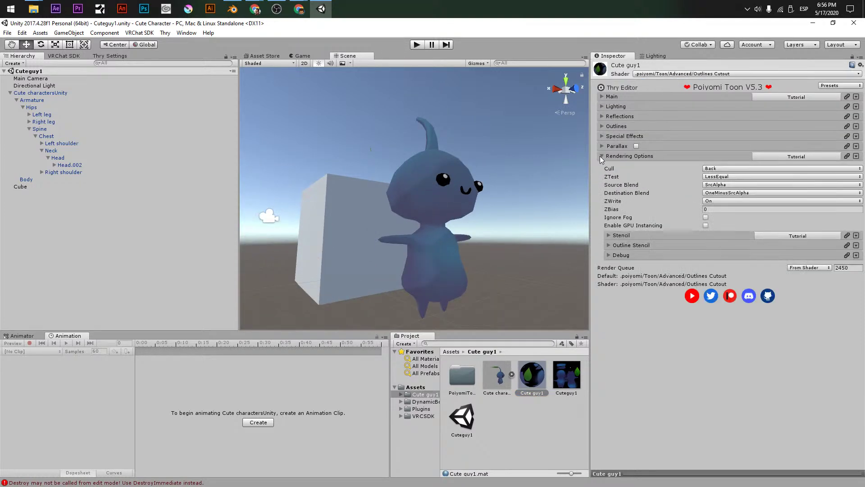
left_click(710, 169)
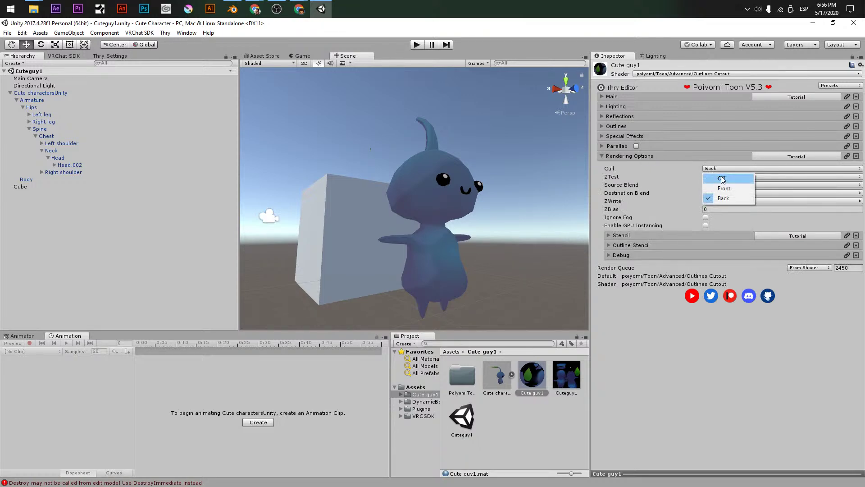
left_click(722, 178)
left_click_drag(428, 171, 463, 228, "alt")
scroll(462, 228, "up", 5, "alt")
scroll(461, 169, "down", 5, "alt")
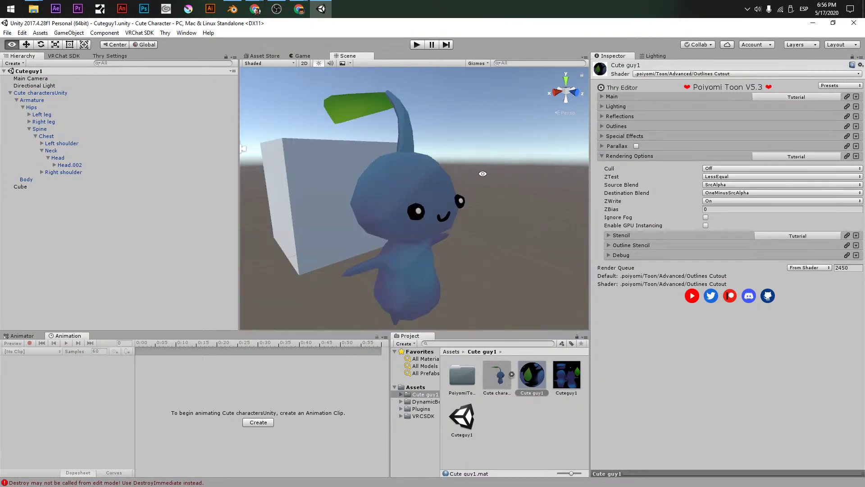
Give the Cute guy1 material's outline a width of 0.35 and a black color
left_click(603, 125)
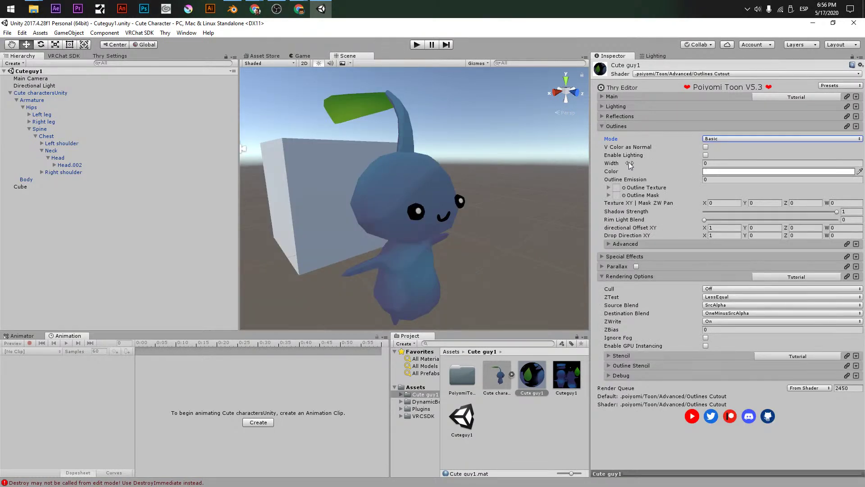
left_click_drag(630, 165, 625, 165)
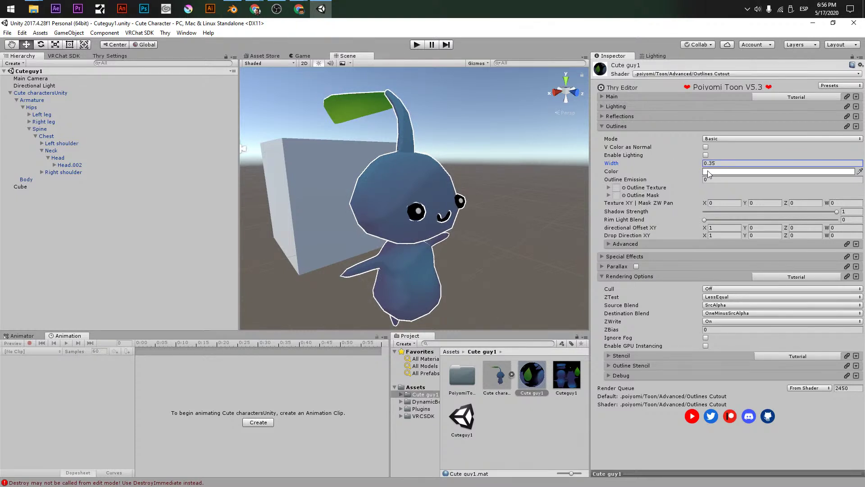
left_click(708, 174)
left_click_drag(656, 232, 696, 280)
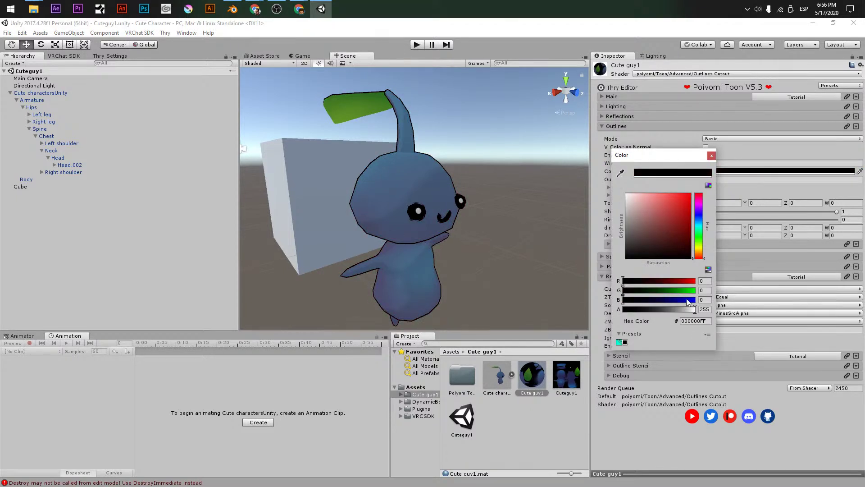
left_click(711, 155)
left_click_drag(433, 180, 438, 229, "alt")
scroll(510, 174, "up", 6)
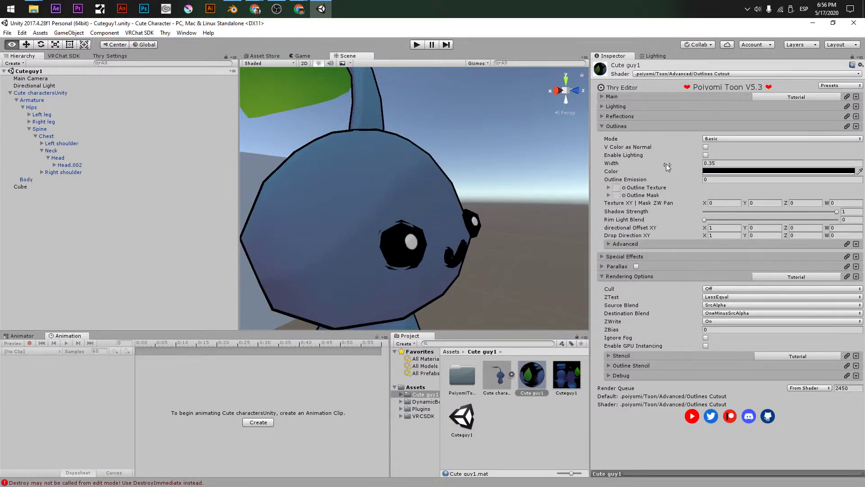
Thin the material's outline to a width of 0.12 and check it around the head
mouse_move(611, 161)
left_mouse_down("alt")
mouse_move(586, 162)
mouse_move(597, 163)
left_mouse_up("alt")
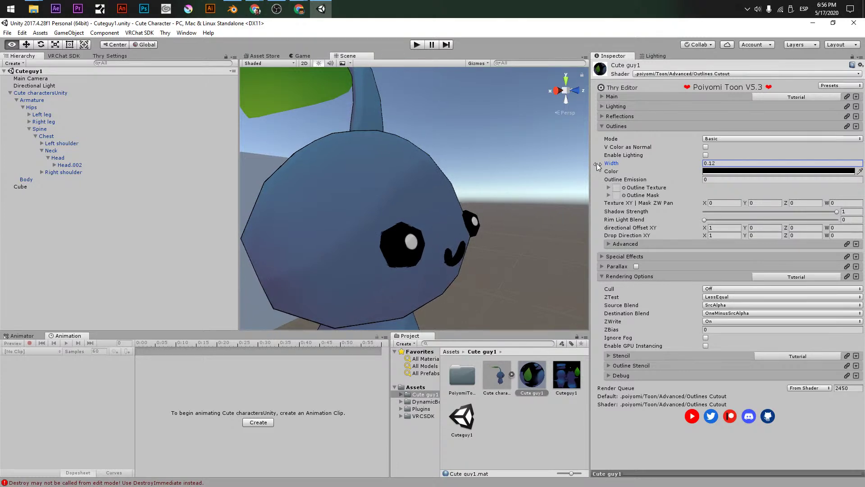
left_click_drag(505, 170, 405, 162, "alt")
right_click_drag(405, 162, 384, 159, "alt")
left_click_drag(478, 180, 410, 216, "alt")
Try the Tint outline mode with an outline width of 0.81
left_click_drag(643, 181, 650, 171)
left_click(706, 139)
left_click(716, 159)
left_click_drag(622, 166, 638, 168)
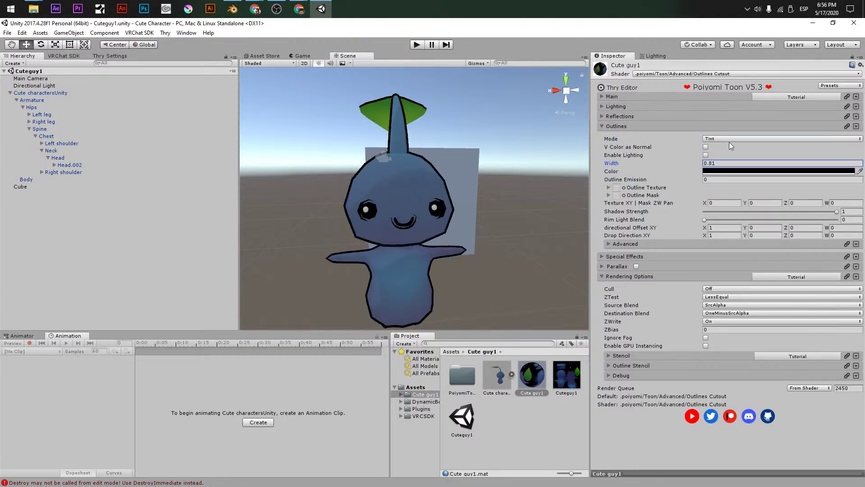
Try the Rim Light, Directional and DropShadow outline modes, return to Basic, and switch V Color as Normal on and off
left_click(726, 140)
left_click(727, 169)
left_click(724, 139)
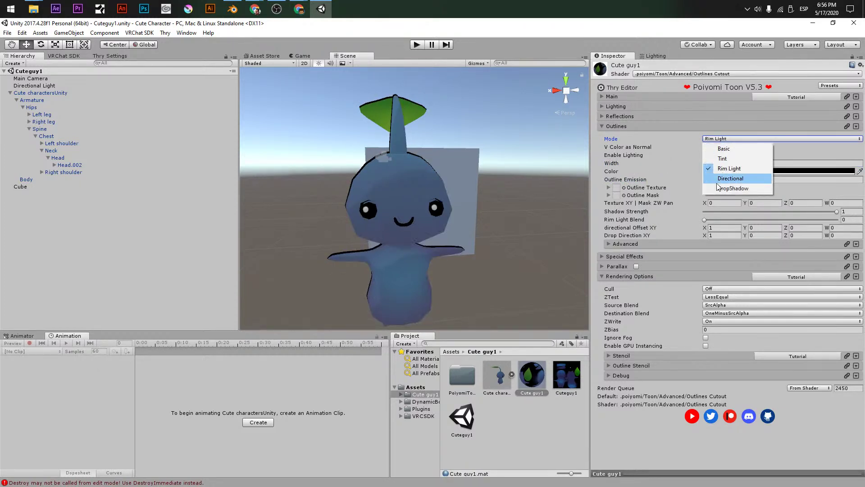
left_click(725, 178)
left_click(723, 138)
left_click(723, 188)
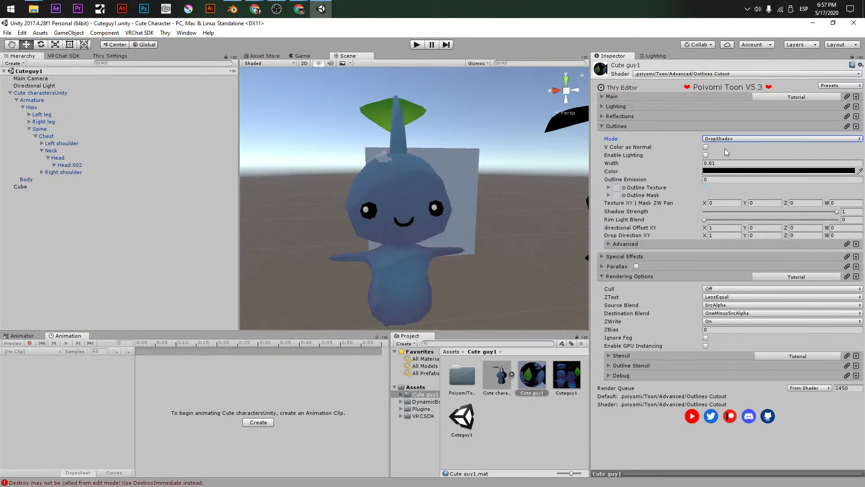
left_click(720, 140)
left_click(716, 149)
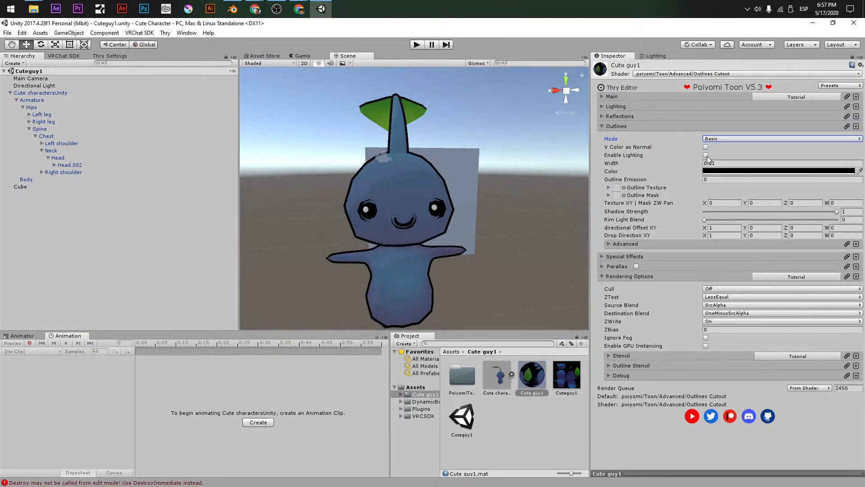
left_click(706, 149)
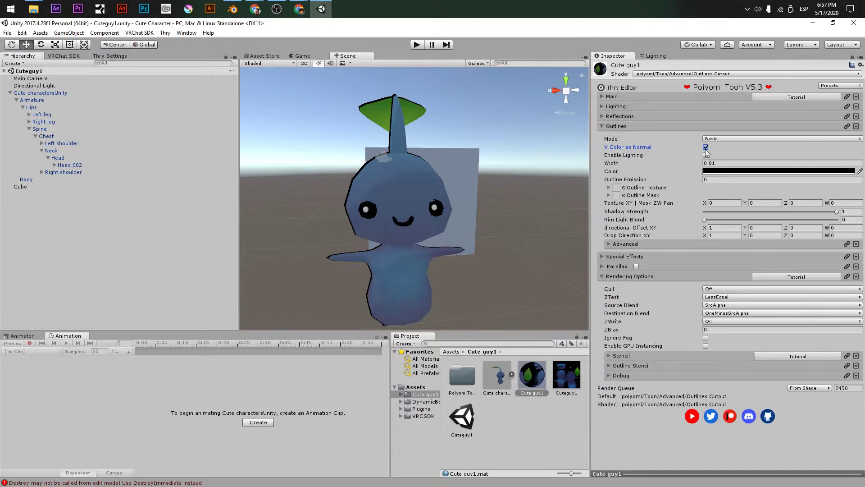
left_click(706, 147)
Reduce the outline width to 0.07 while checking the line thickness around the character
left_click_drag(618, 163, 585, 169)
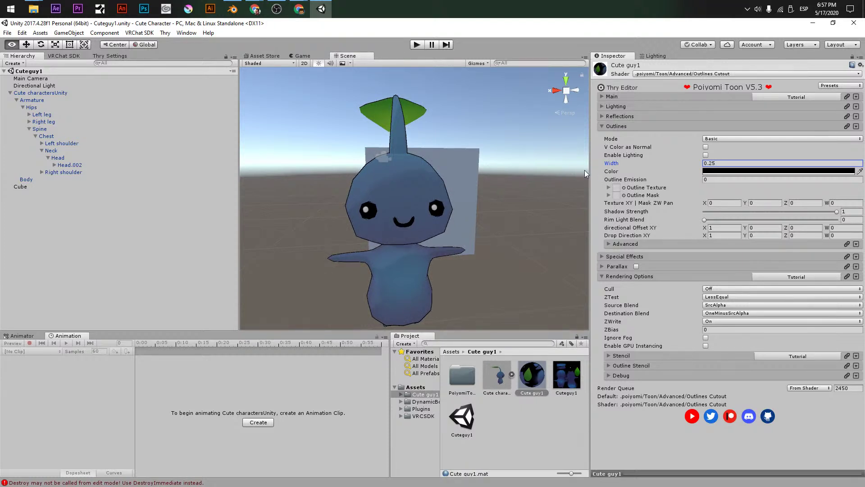
left_click_drag(372, 191, 451, 190, "alt")
right_click_drag(451, 190, 559, 201, "alt")
left_click_drag(617, 168, 605, 165)
right_click_drag(469, 169, 371, 169, "alt")
middle_click_drag(371, 169, 410, 234, "alt")
right_click_drag(410, 234, 494, 214, "alt")
middle_click_drag(529, 209, 498, 139)
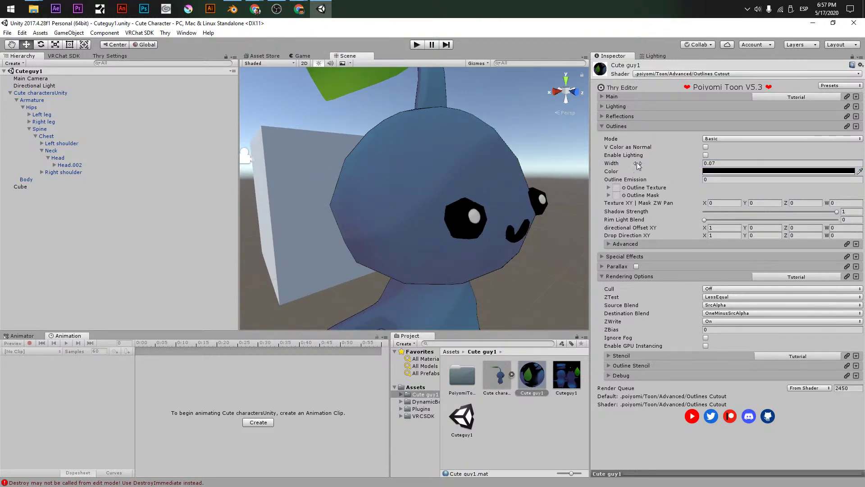
Rotate the Directional Light to about X 36.229, Y -156.52, Z -141.742 to relight the character
scroll(496, 257, "down", 6)
left_click_drag(479, 263, 444, 223, "alt")
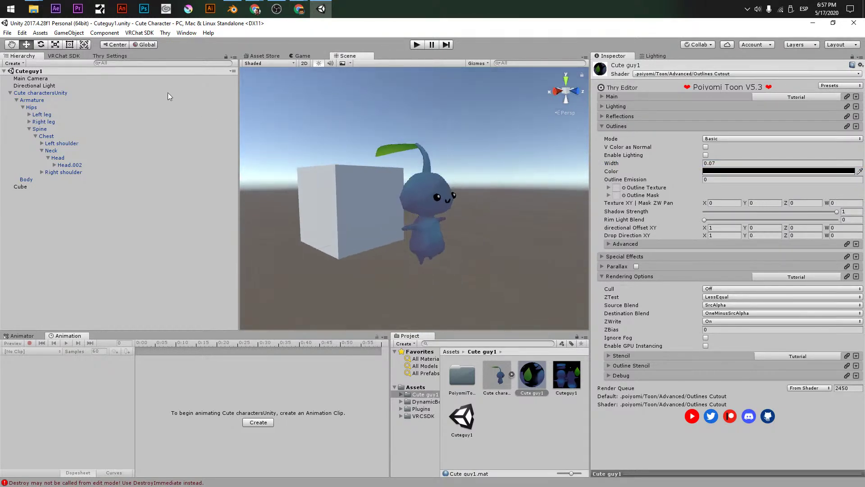
double_click(20, 85)
middle_click_drag(430, 273, 442, 240)
key("e")
left_click_drag(466, 99, 445, 217)
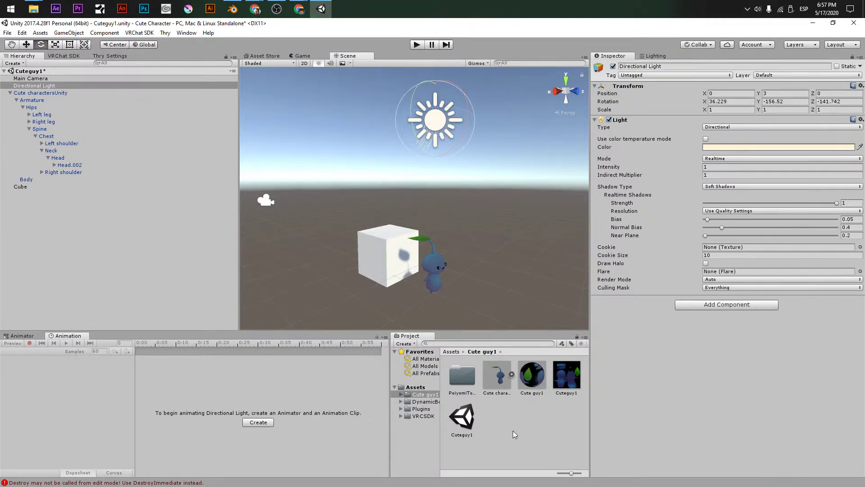
Create a new material in the Cute guy1 folder and enable Emission on it with a white color
right_click(493, 429)
mouse_move(514, 249)
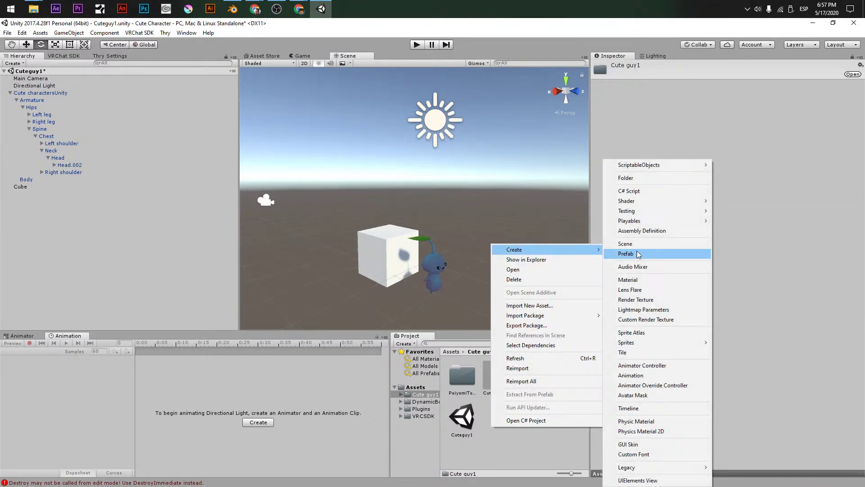
left_click(629, 280)
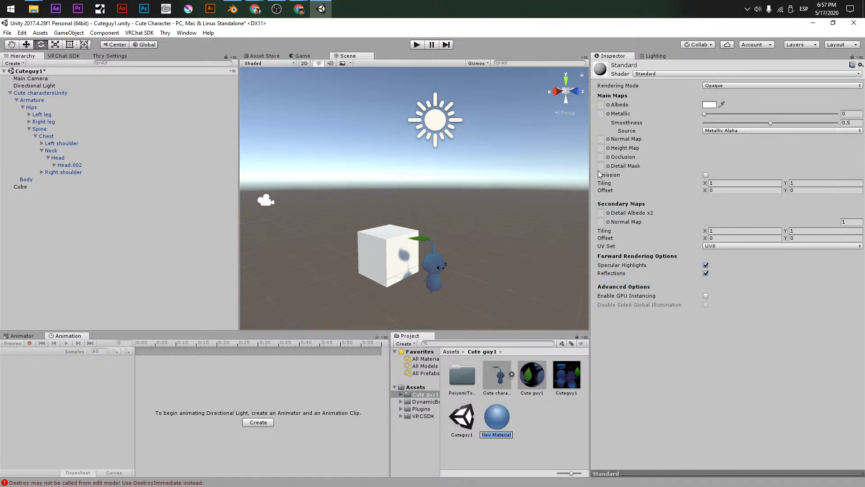
left_click(705, 175)
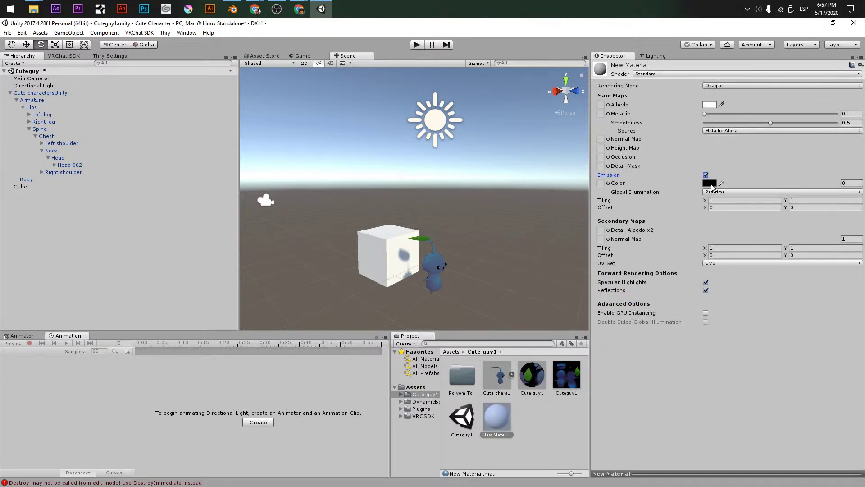
left_click(712, 185)
left_click_drag(649, 217, 571, 152)
left_click(710, 155)
Apply the new white material to the cube and scale it to a backdrop of about 5.34 × 5.34 × 0.16
left_click_drag(505, 422, 527, 112)
left_click(397, 255)
key("r")
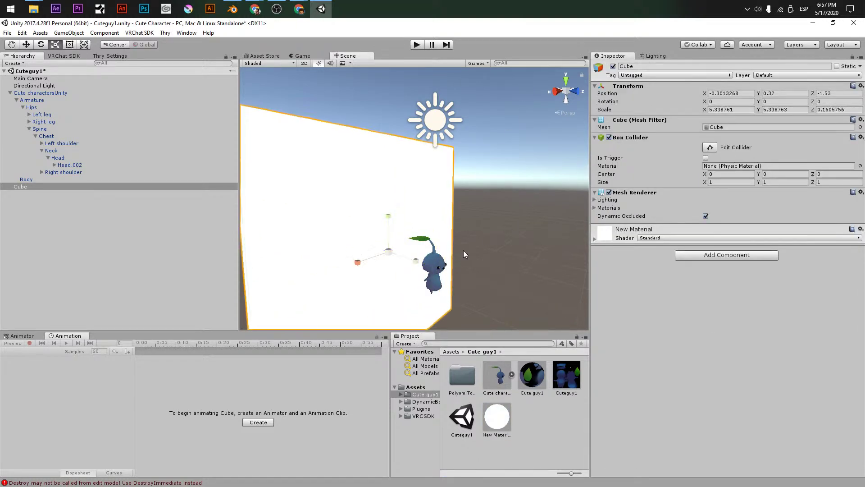
Build and publish the Cute charactersUnity avatar with the VRChat SDK builder
left_click(72, 55)
left_click(74, 111)
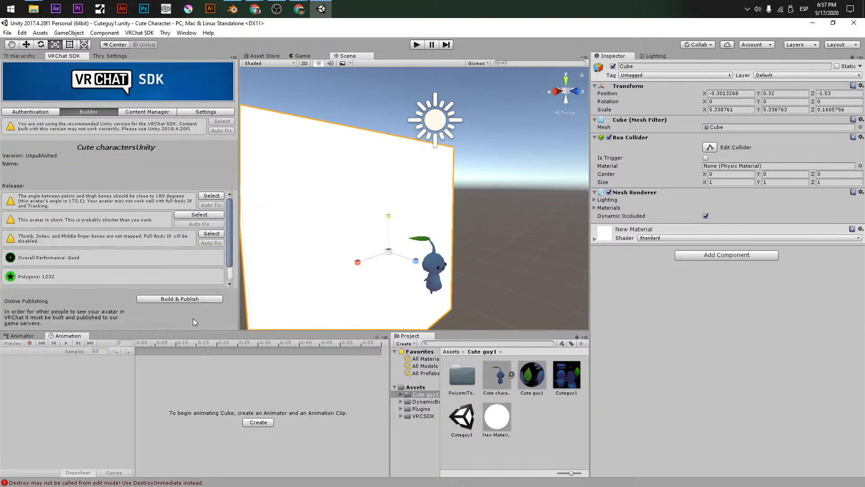
left_click(186, 301)
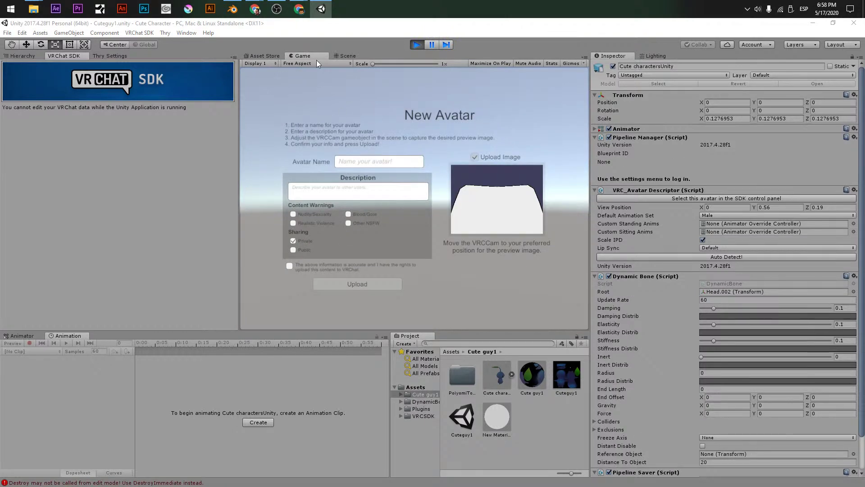
Move the VRCCam to Y 0.589, Z 0.496 so the avatar preview frames the character's face, and return to the New Avatar form
left_click(347, 56)
left_click(432, 302)
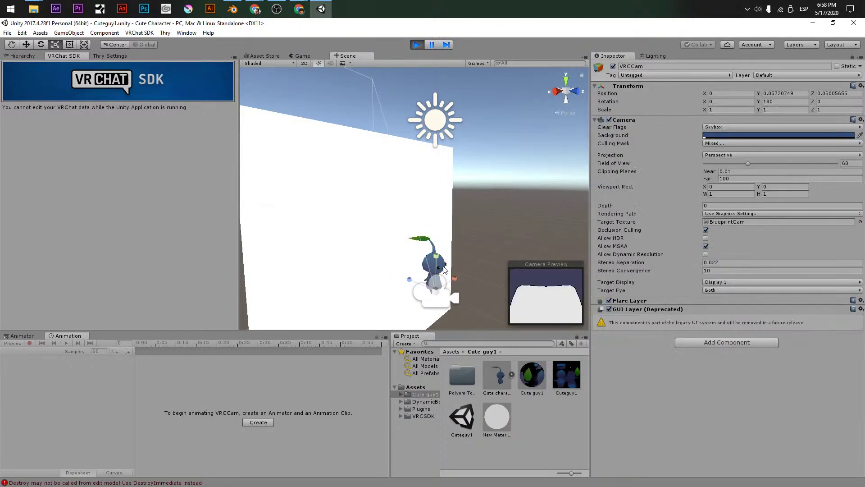
key("w")
left_click_drag(444, 295, 469, 268)
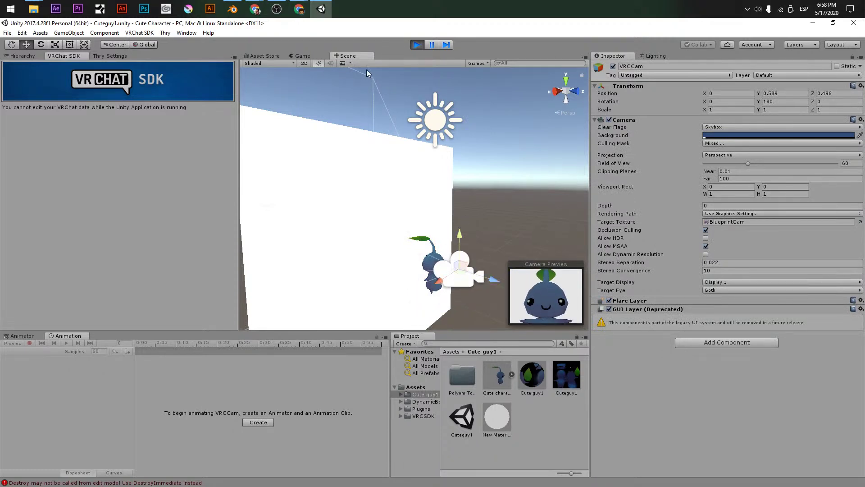
left_click(270, 63)
left_click(300, 57)
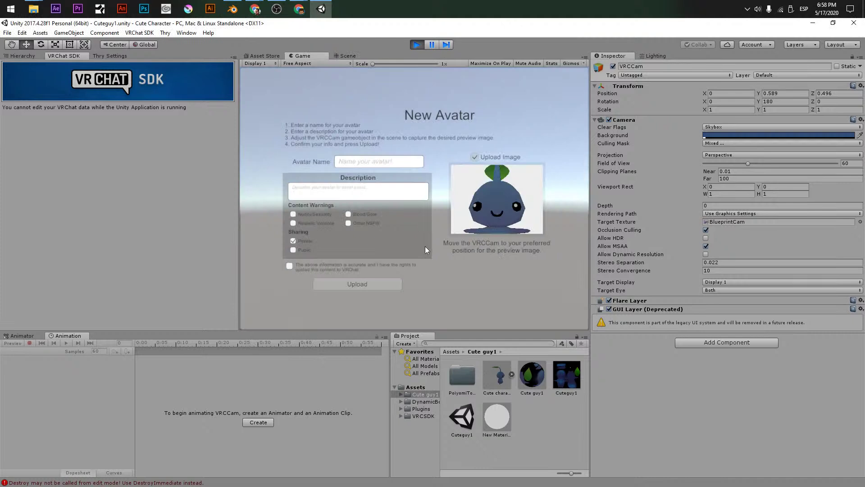
Name the avatar Pikomin and describe it as an avatar created on stream, with the creator's YouTube handle
left_click(366, 156)
type("Pikomin")
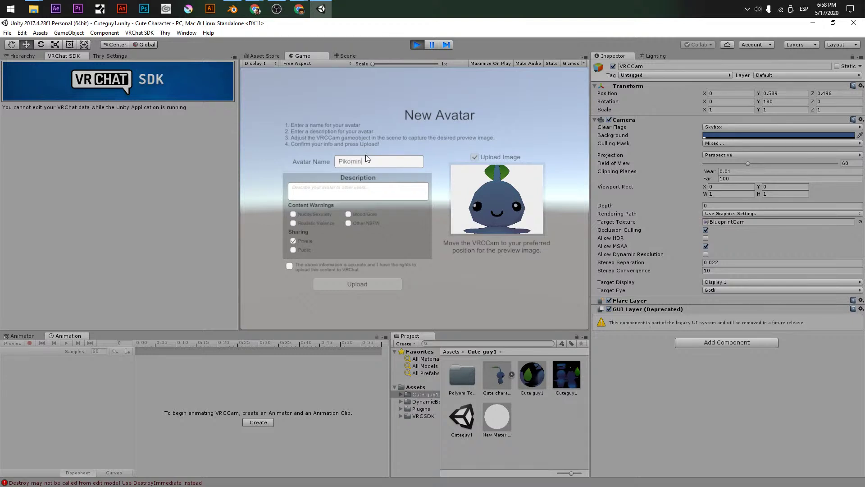
left_click(329, 191)
type("Avatar c")
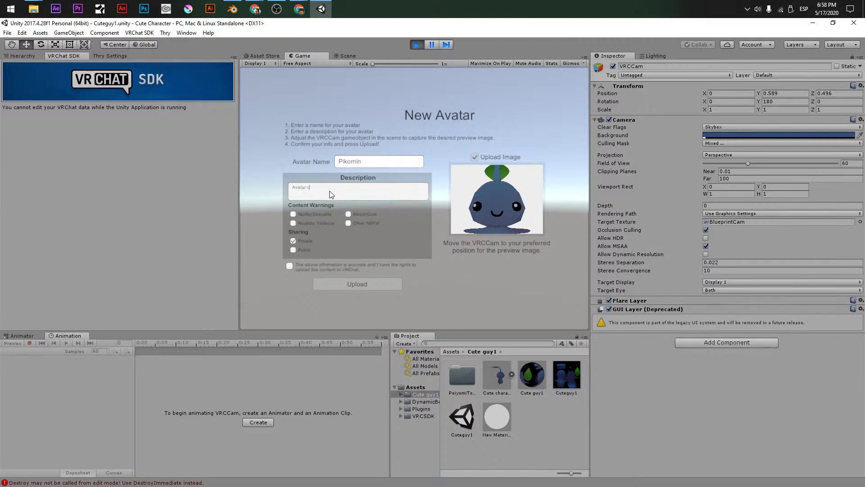
type("reated on s")
type("tream at ")
type("@mnvan")
type("ovich")
type("h yotuueb")
key("Left")
key("BackSpace")
Set the avatar's sharing to Public, accept the content rights statement and upload it
left_click(293, 250)
left_click(289, 266)
left_click(357, 284)
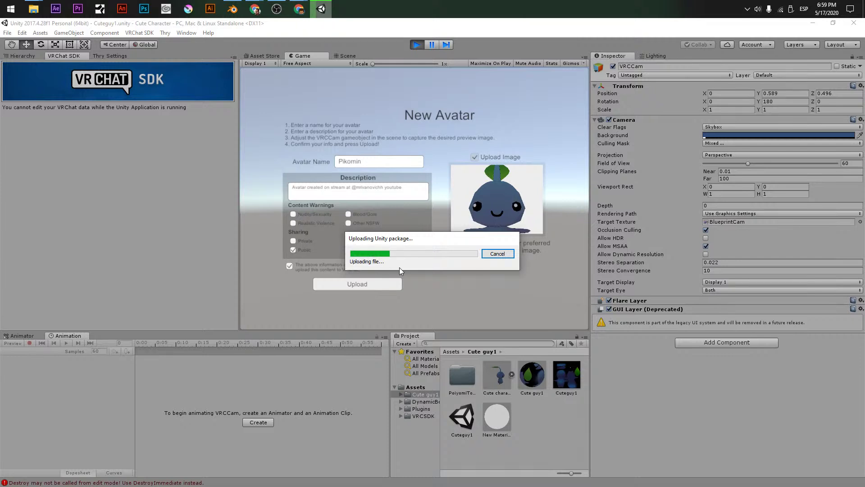
Launch Steam during the upload, dismiss its news popup and close the Steam store window
left_click(10, 8)
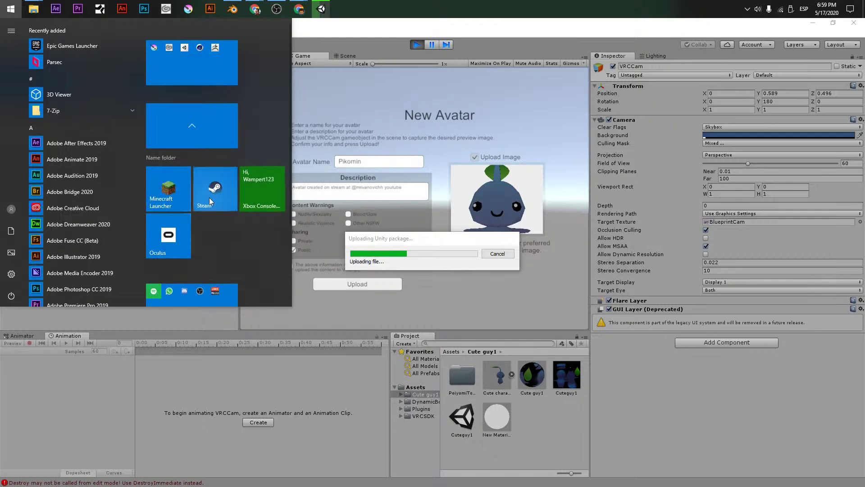
left_click(391, 209)
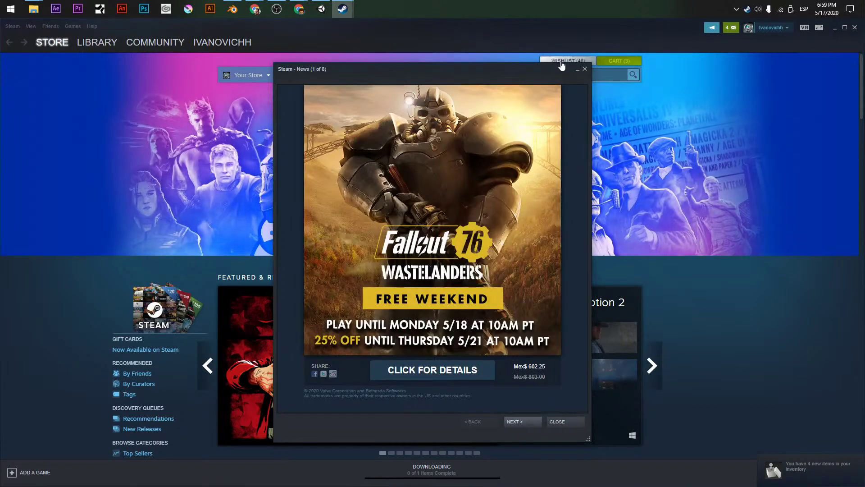
left_click(583, 70)
left_click(854, 27)
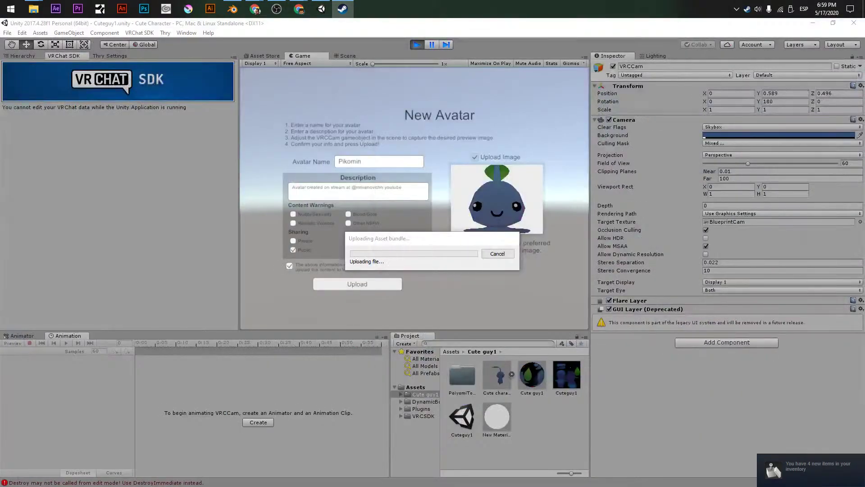
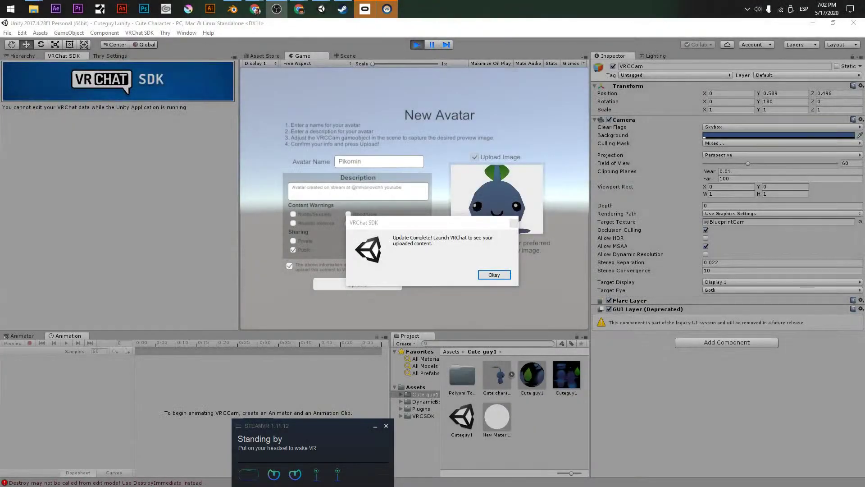
Dismiss the upload completion dialog and switch to the character's file in Blender
key("alt+Tab")
key("alt+Tab")
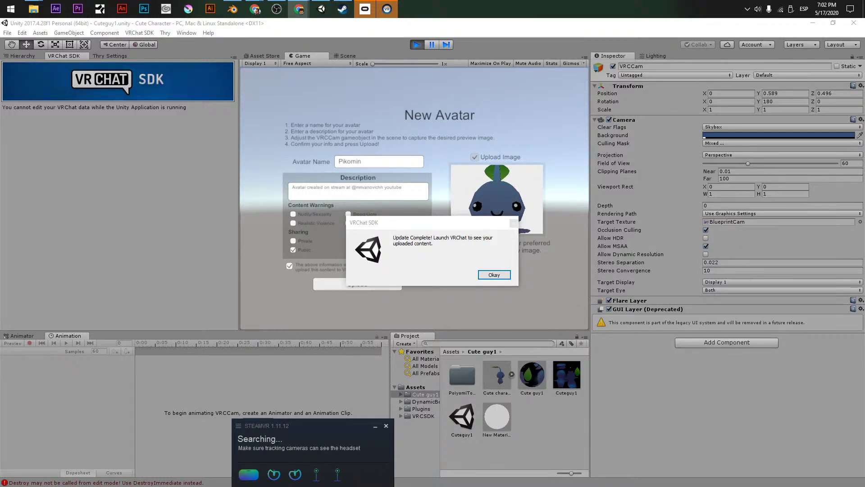
left_click(494, 275)
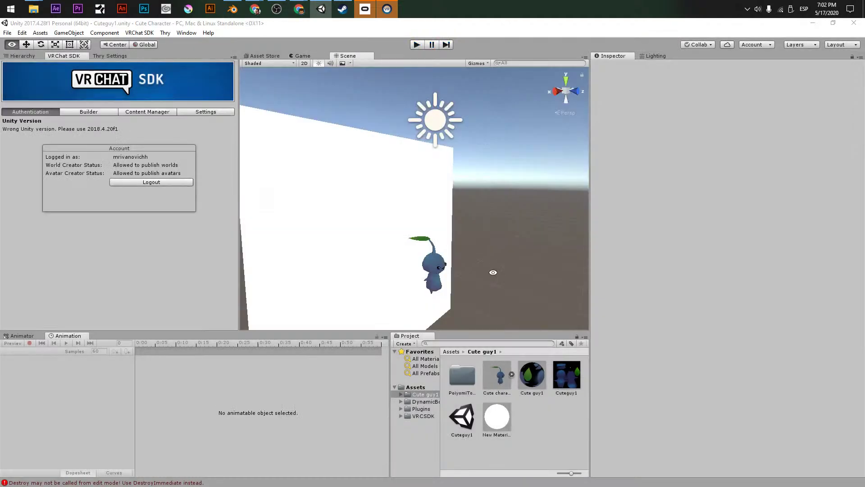
key("alt+Tab")
key("Tab")
key("Tab")
key("Tab")
key("Tab")
key("Tab")
key("Tab")
key("Tab")
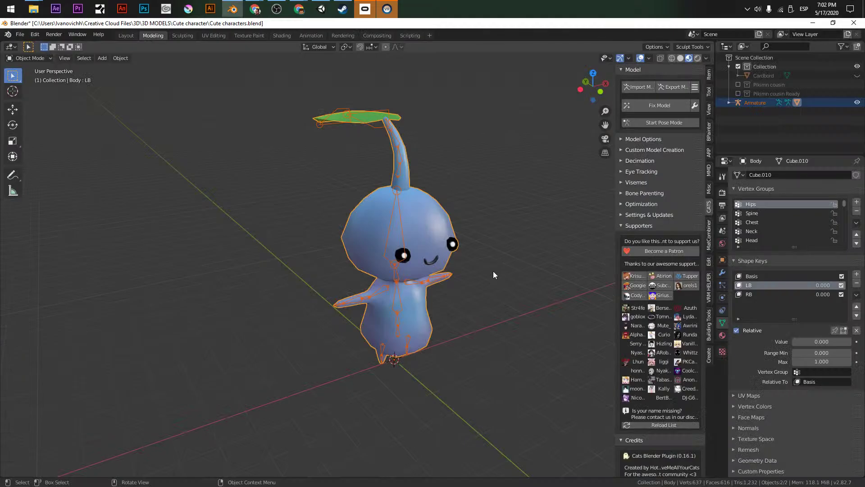
left_click(517, 100)
Select the character's body mesh and add a shape key named A
middle_click_drag(449, 258, 418, 239)
scroll(418, 240, "up", 4)
middle_click_drag(418, 240, 431, 283, "shift")
left_click(371, 255)
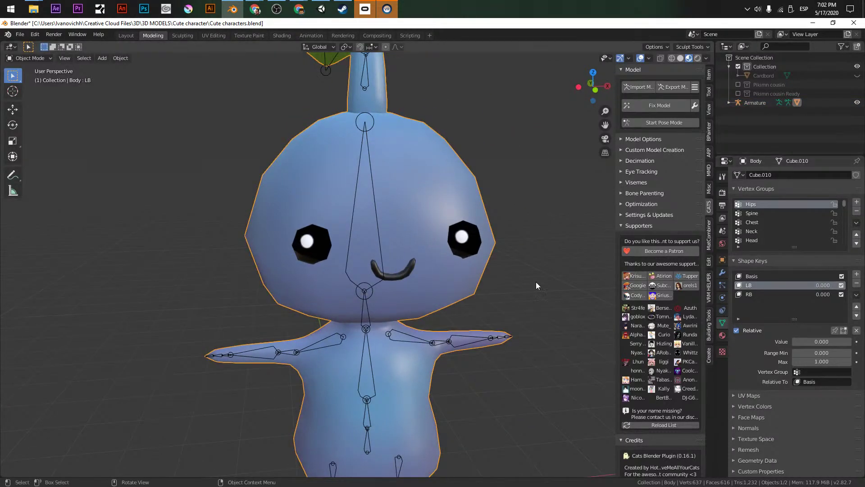
left_click(788, 276)
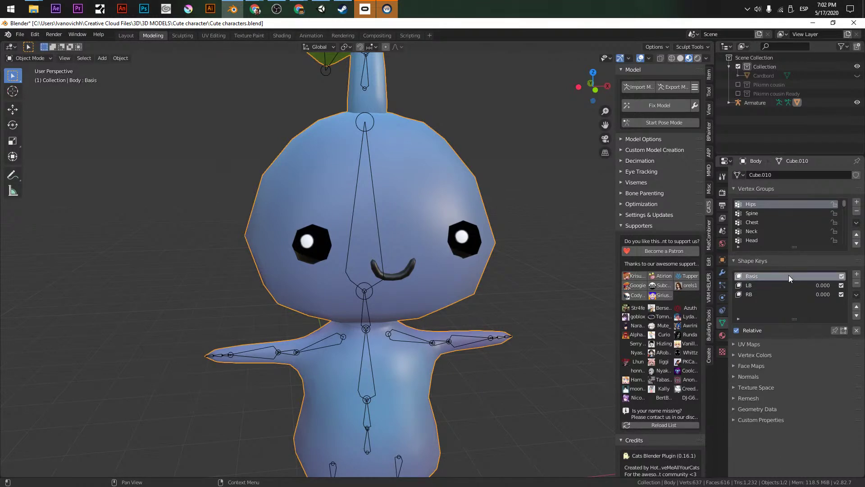
left_click(858, 275)
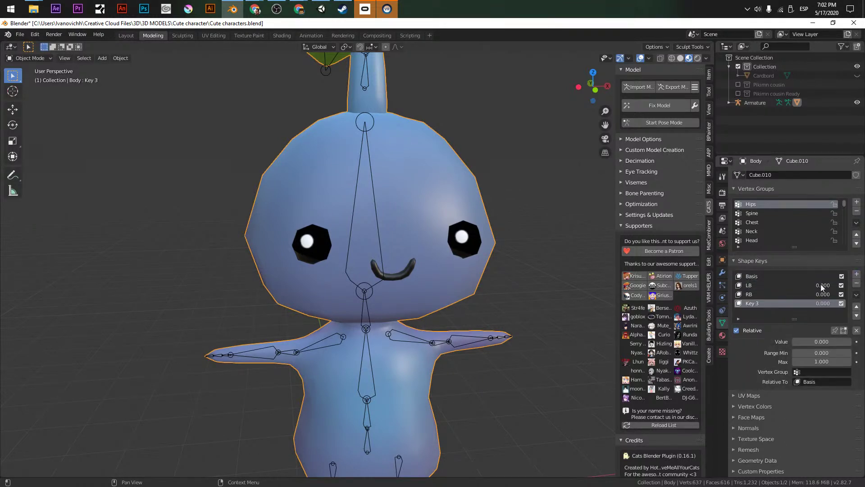
double_click(765, 303)
type("A")
key("Return")
Add two more shape keys to the body mesh, named o and CH
left_click(771, 276)
left_click(857, 274)
double_click(763, 311)
type("o")
key("Return")
left_click(755, 276)
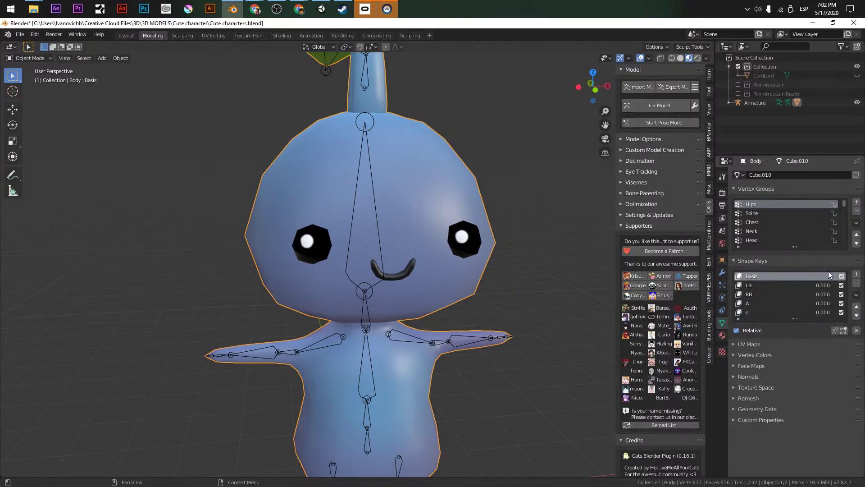
left_click(858, 275)
double_click(756, 311)
type("CH")
On the A shape key, raise the middle of the mouth and lower both mouth corners along Z with proportional editing
left_click(754, 294)
middle_click_drag(469, 216, 428, 236)
key("Tab")
scroll(444, 217, "up", 2)
left_click(431, 231)
key("g")
key("z")
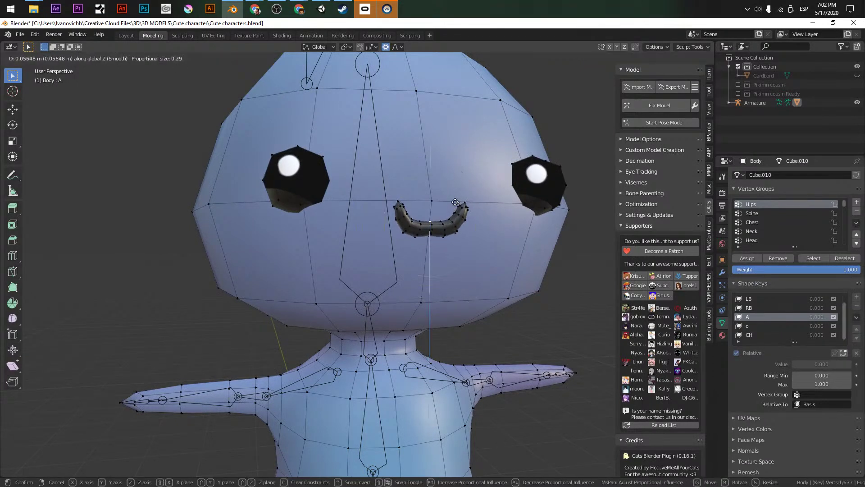
left_click(498, 184)
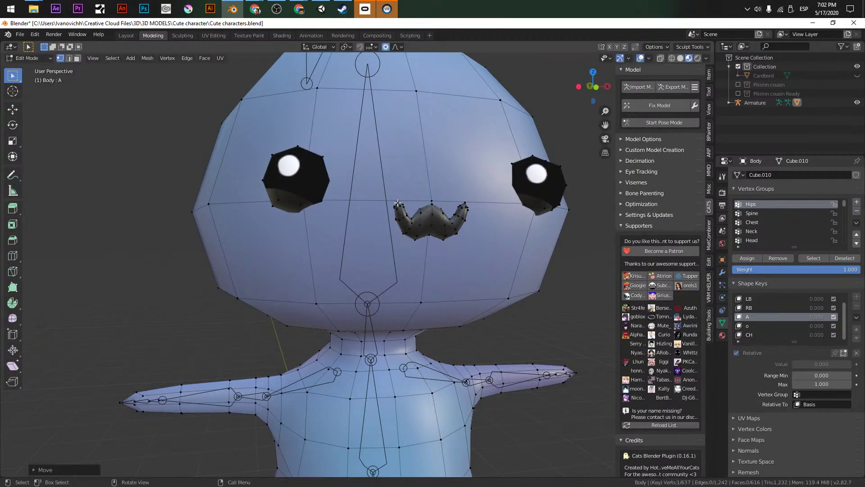
key("g")
key("z")
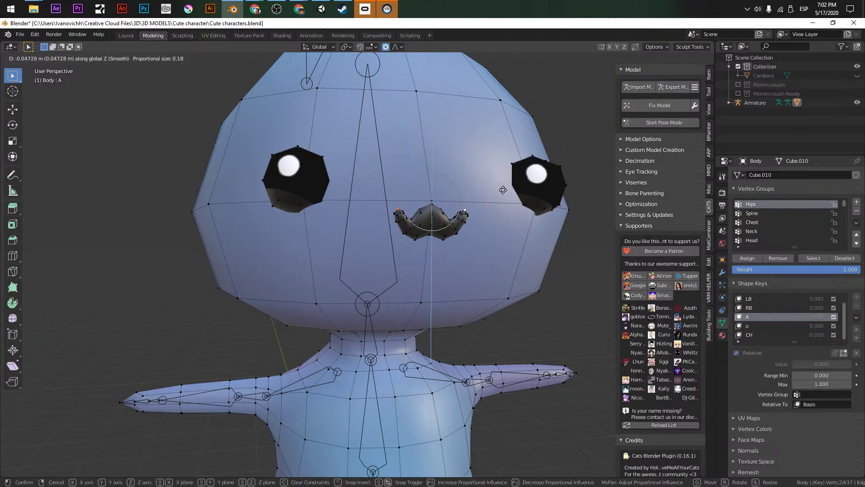
left_click(503, 197)
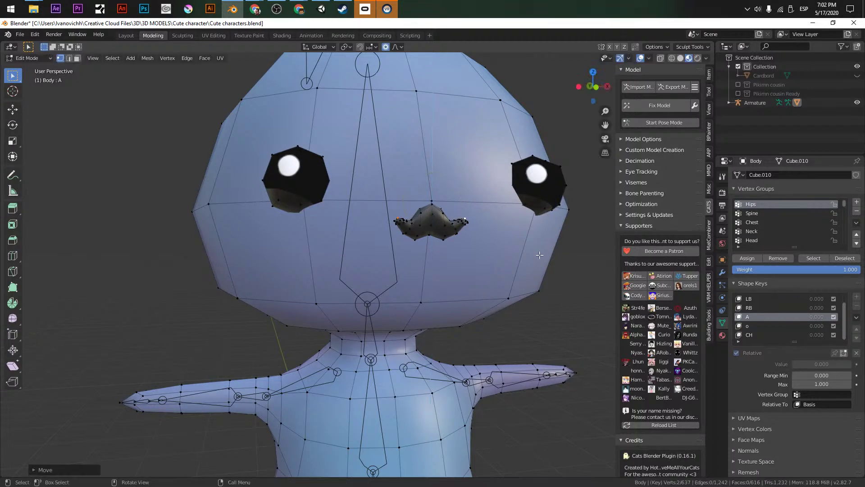
Try to raise one side of the upper lip along Z on the A shape key
left_click(410, 217)
key("g")
key("z")
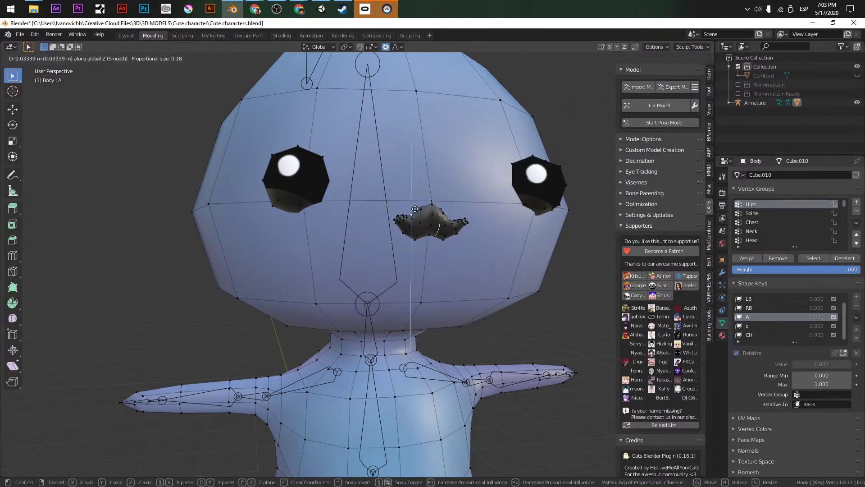
left_click(412, 201)
key("ctrl+z")
Enable X mirroring, raise both sides of the upper lip and pull the lower lip down into an open A mouth
left_click(609, 46)
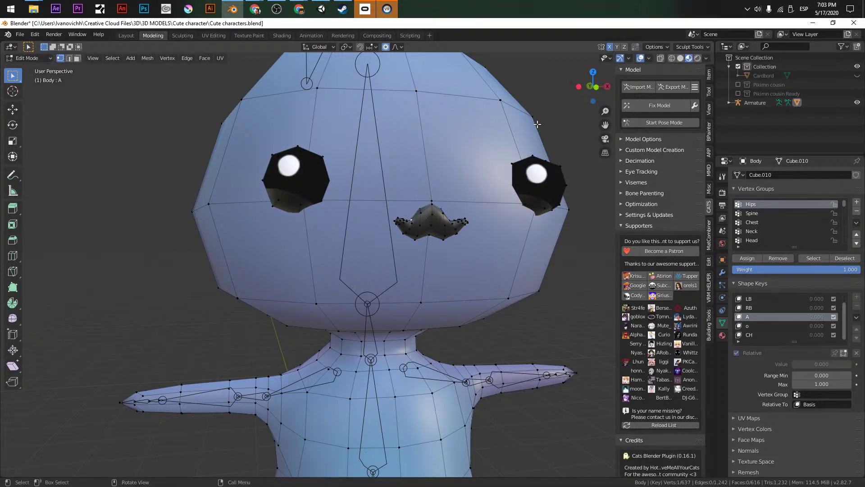
key("g")
key("z")
left_click(526, 113)
key("g")
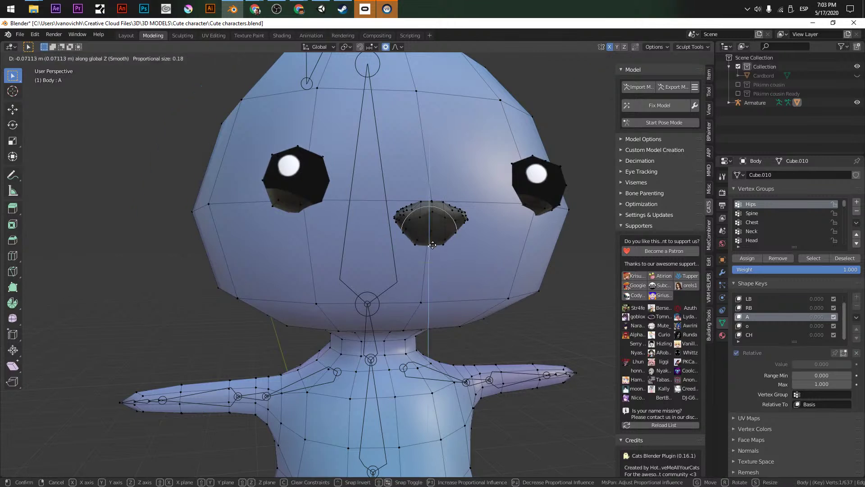
left_click(429, 246)
On the o shape key, rotate the mirrored mouth corners inward and lower them along Z
left_click(753, 325)
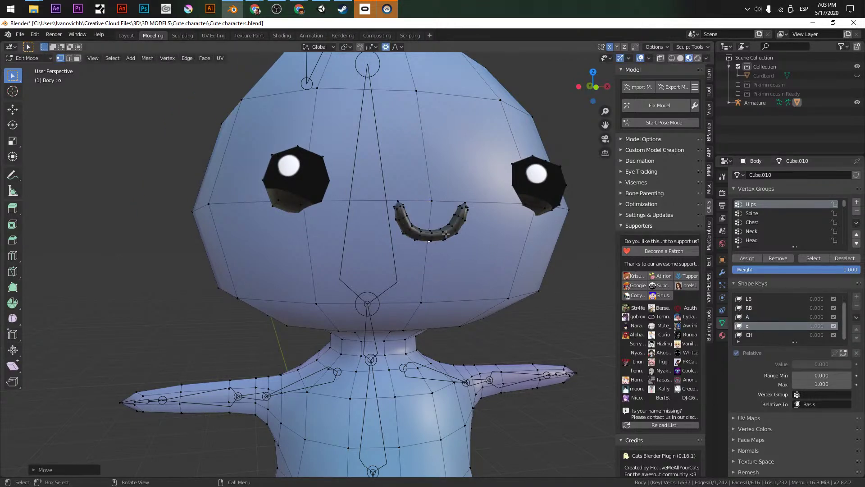
key("r")
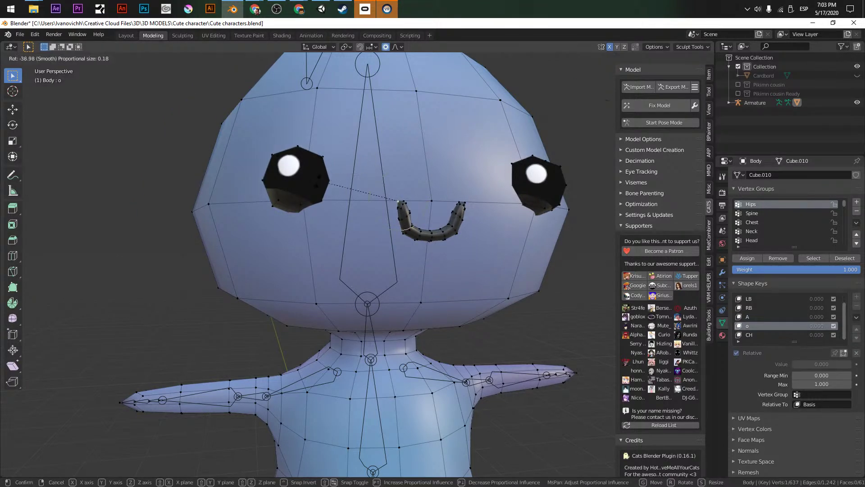
left_click(289, 219)
key("g")
key("z")
scroll(289, 241, "down", 4)
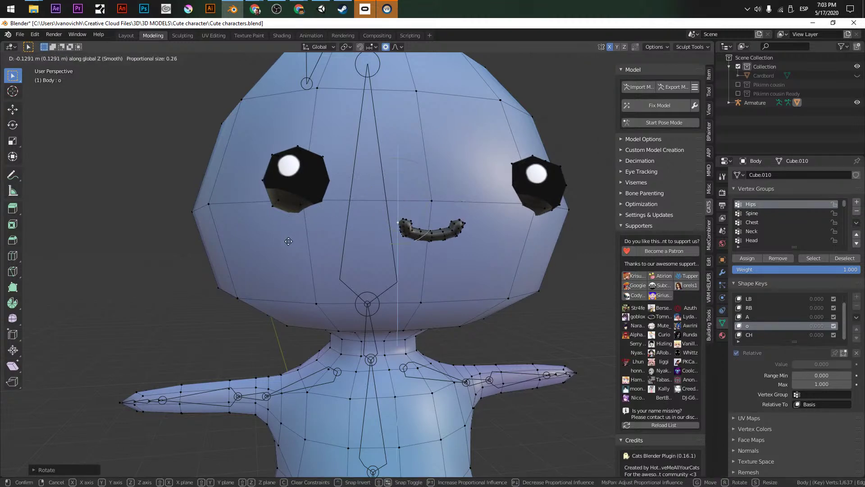
left_click(289, 242)
Rotate the o mouth's corners about Y and lower them further to flatten the smile
key("r")
key("z")
key("x")
key("y")
left_click(340, 198)
key("g")
key("z")
left_click(341, 217)
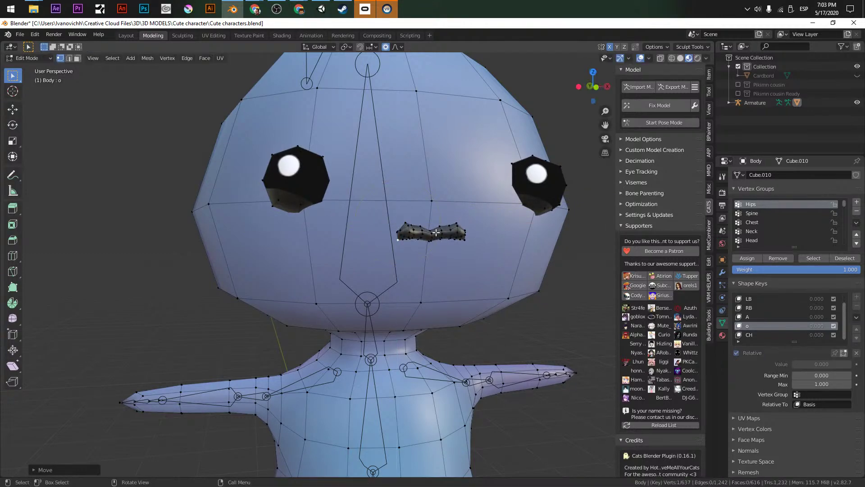
Move the o mouth's upper and lower lip vertices apart along Z to thicken the lips
key("g")
scroll(431, 214, "up", 2)
scroll(431, 215, "down", 4)
key("z")
key("Return")
key("g")
key("z")
key("Return")
Pull the o mouth's corners inward along X and raise the middle of its upper lip
key("g")
key("x")
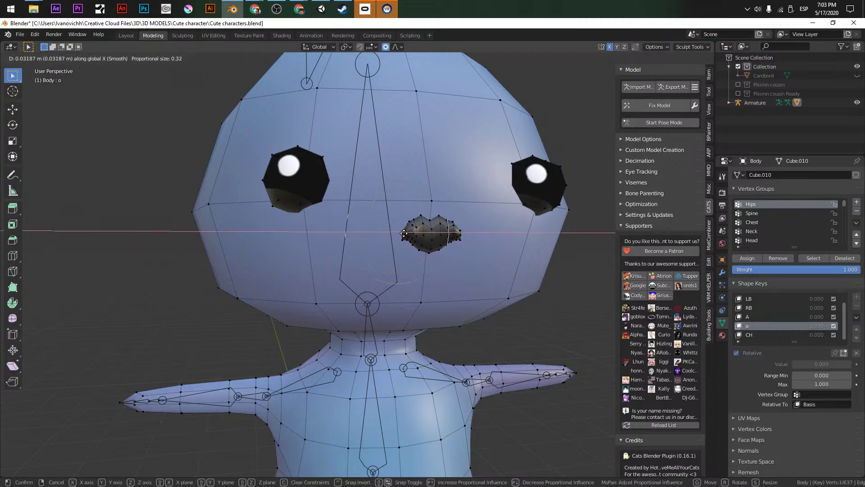
key("Return")
key("g")
key("z")
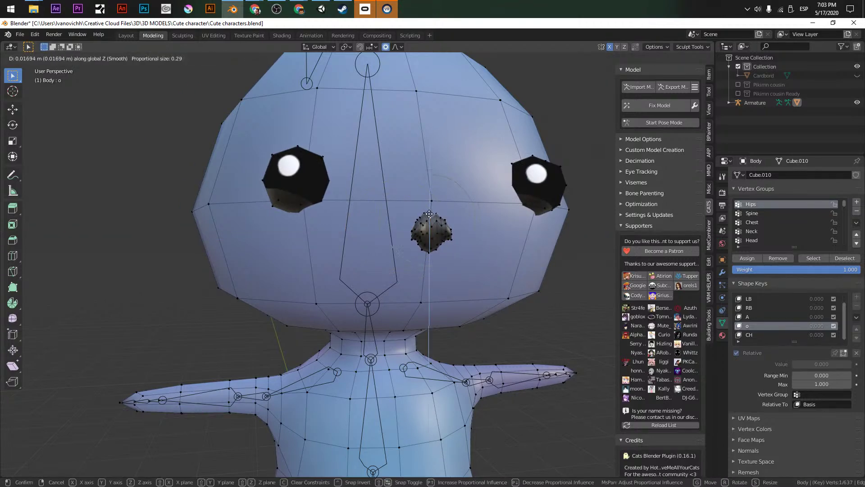
key("Return")
middle_click_drag(432, 202, 477, 253)
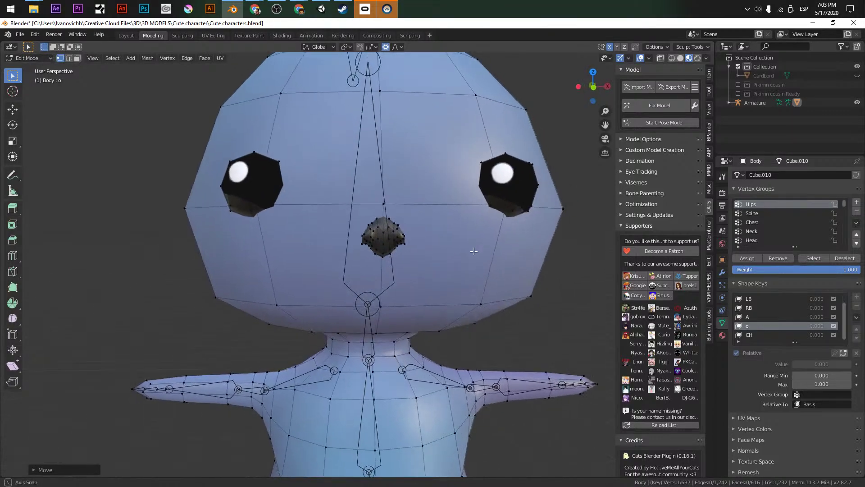
scroll(451, 246, "up", 3)
left_click(183, 36)
mouse_move(387, 225)
middle_mouse_down()
mouse_move(442, 247)
mouse_move(429, 261)
middle_mouse_up()
mouse_move(513, 206)
middle_mouse_down("shift")
mouse_move(444, 279)
mouse_move(449, 261)
mouse_move(396, 266)
middle_mouse_up("shift")
scroll(437, 251, "up", 2)
key("Tab")
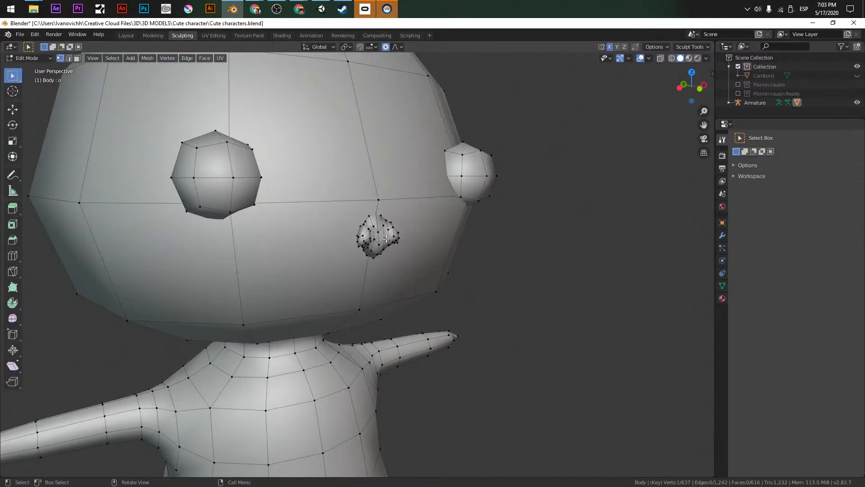
key("Tab")
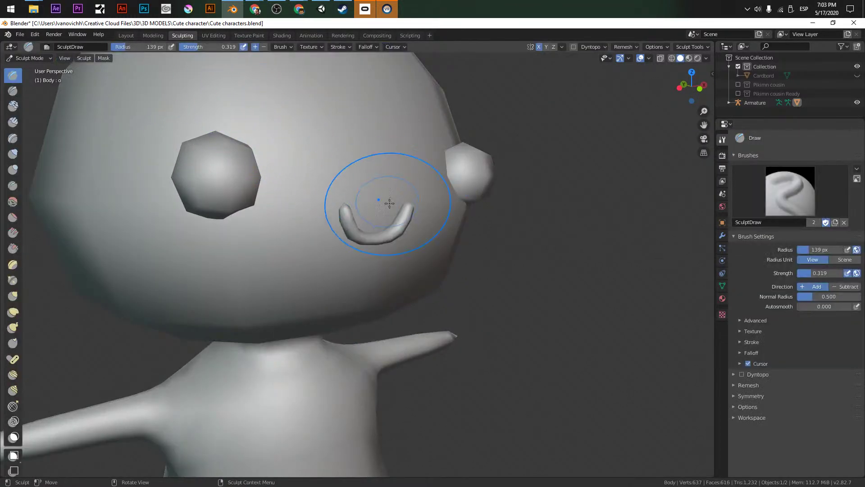
key("Tab")
key("Tab")
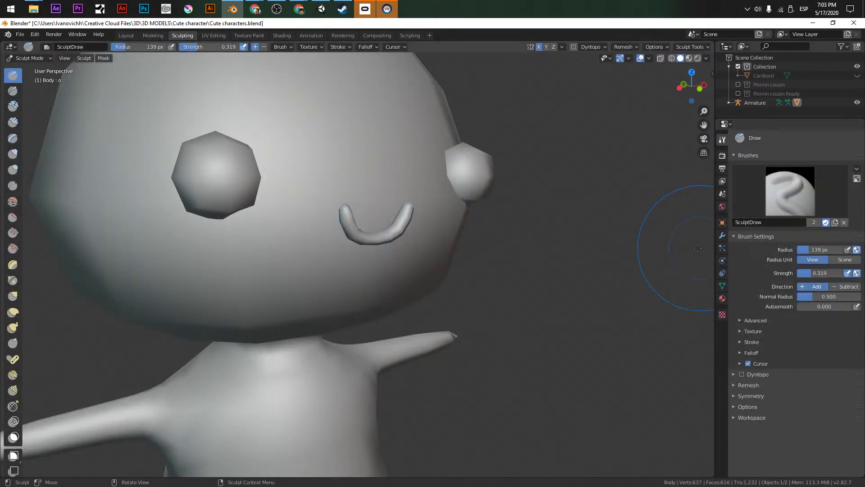
left_click(153, 36)
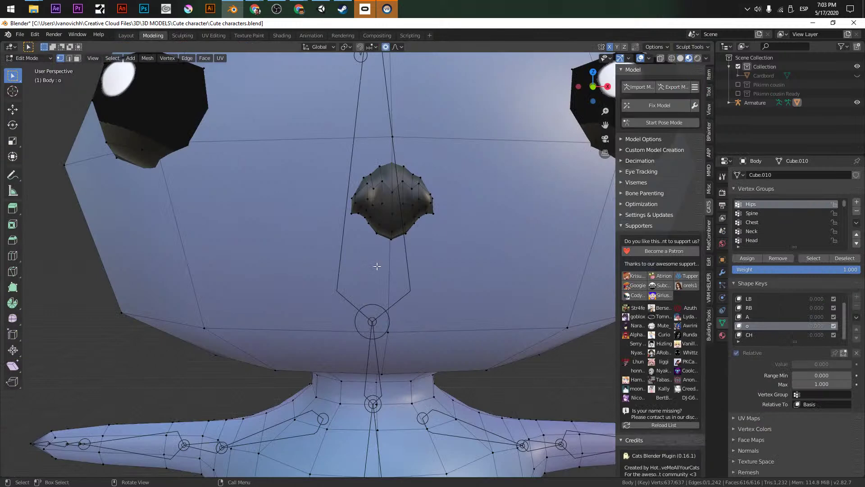
Move the mirrored vertices on the o mouth's upper rim outward to round the outline
scroll(353, 256, "up", 4)
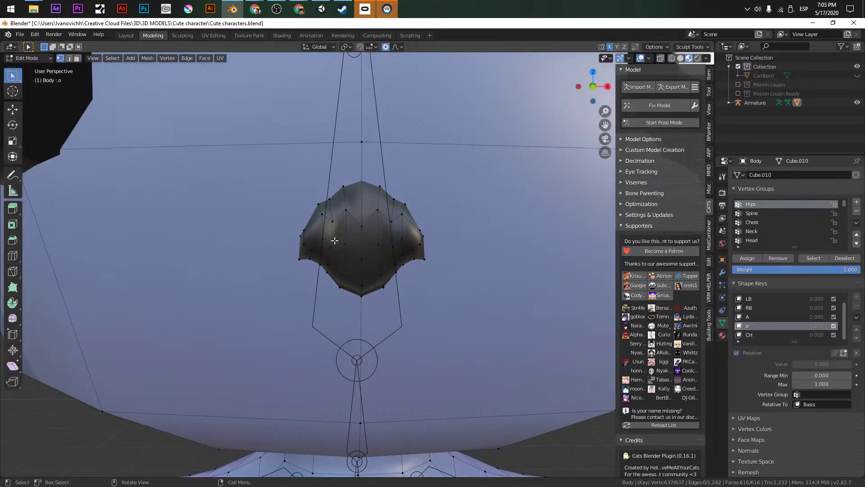
left_click(330, 197)
key("g")
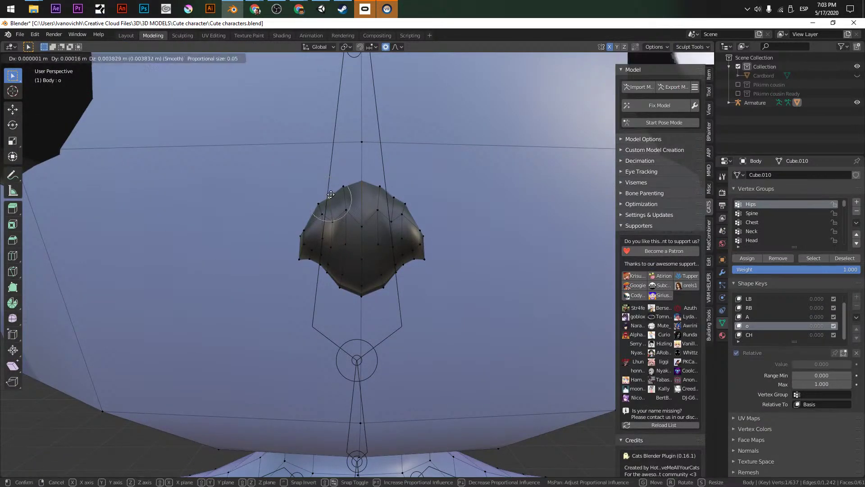
left_click(327, 189)
Push the vertices along the o mouth's lower rim outward one by one to round its underside
left_click(312, 259)
key("g")
left_click(311, 263)
left_click(320, 265)
key("g")
left_click(319, 271)
left_click(327, 272)
key("g")
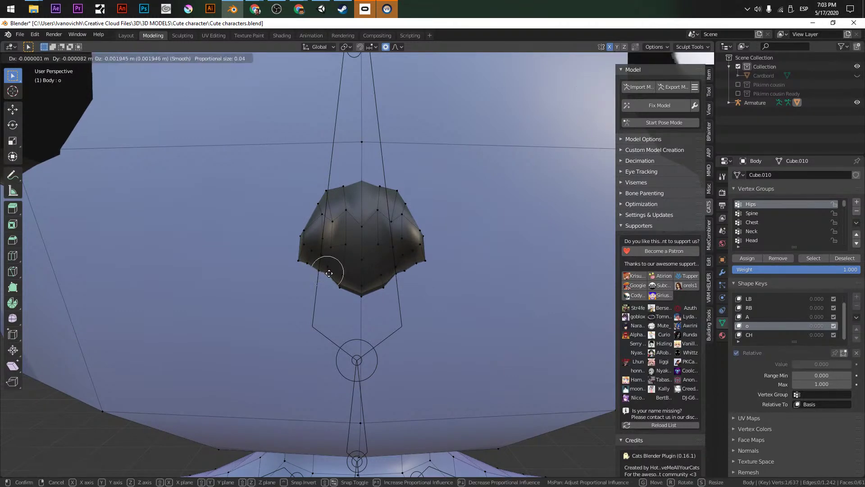
left_click(323, 281)
left_click(339, 288)
key("g")
left_click(336, 294)
key("g")
left_click(318, 272)
key("g")
left_click(296, 255)
Adjust the vertices on the o mouth's side edges and raise the vertex at its centre
left_click(297, 234)
key("g")
left_click(296, 241)
left_click(297, 251)
key("g")
left_click(296, 249)
left_click(364, 226)
key("g")
left_click(365, 216)
scroll(364, 199, "down", 8)
middle_click_drag(364, 197, 424, 186)
scroll(424, 186, "up", 2)
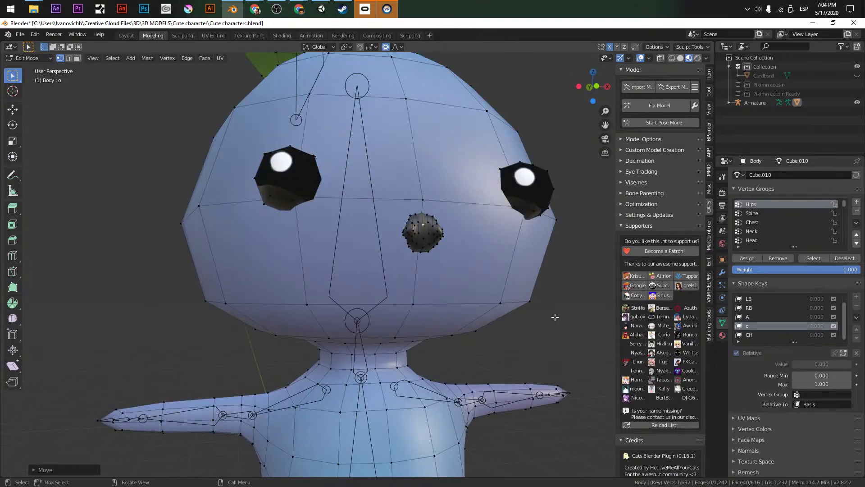
On the CH shape key, rotate and lower the mouth corners until the smile forms a straight horizontal line
left_click(768, 335)
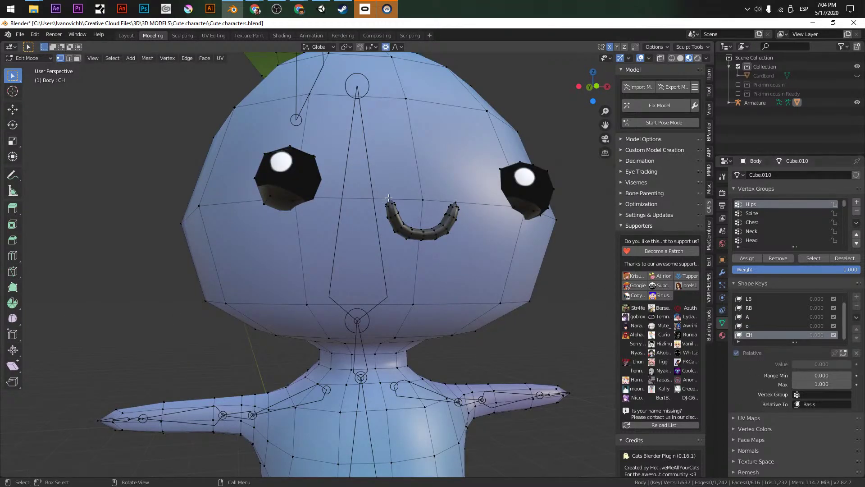
scroll(386, 202, "up", 2)
key("r")
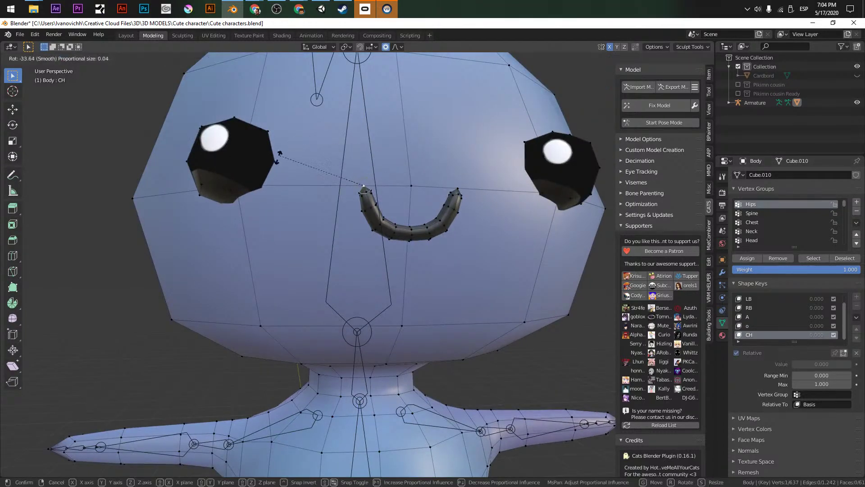
left_click(271, 181)
key("g")
left_click(250, 224)
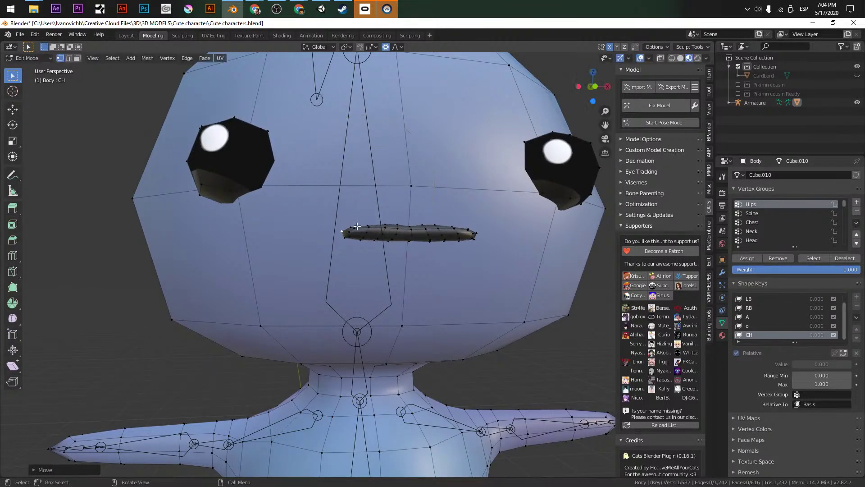
Thicken both sides of the CH mouth by moving its upper and lower lips apart, and pull its middle down
left_click(373, 221)
key("g")
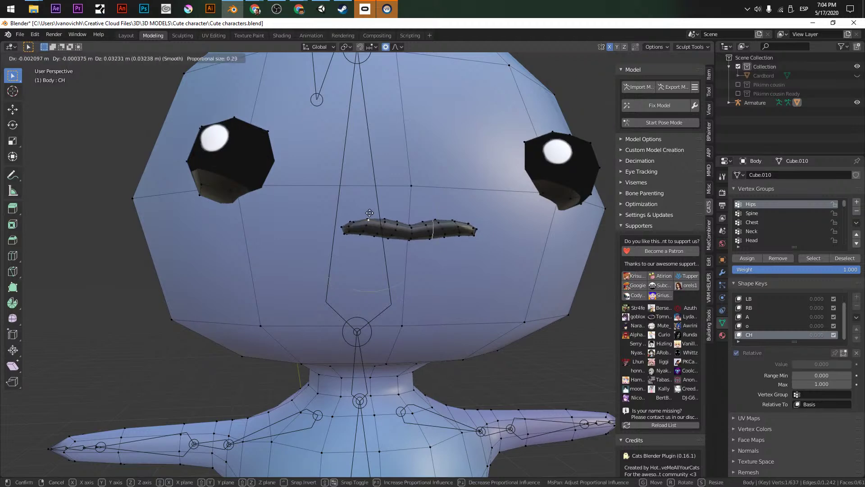
left_click(363, 232)
left_click(361, 254)
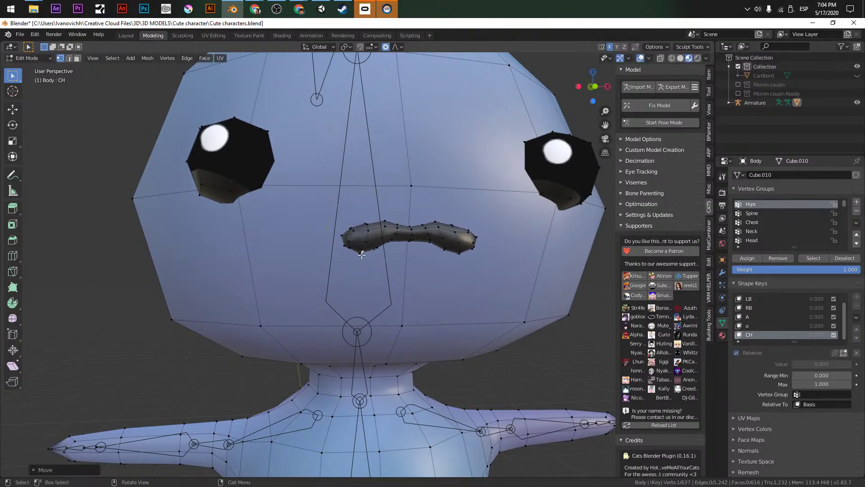
left_click(410, 228)
key("g")
left_click(409, 237)
Review the o and A mouth shapes from the front
scroll(468, 267, "down", 1)
middle_click_drag(469, 267, 451, 275)
left_click(767, 325)
left_click(766, 316)
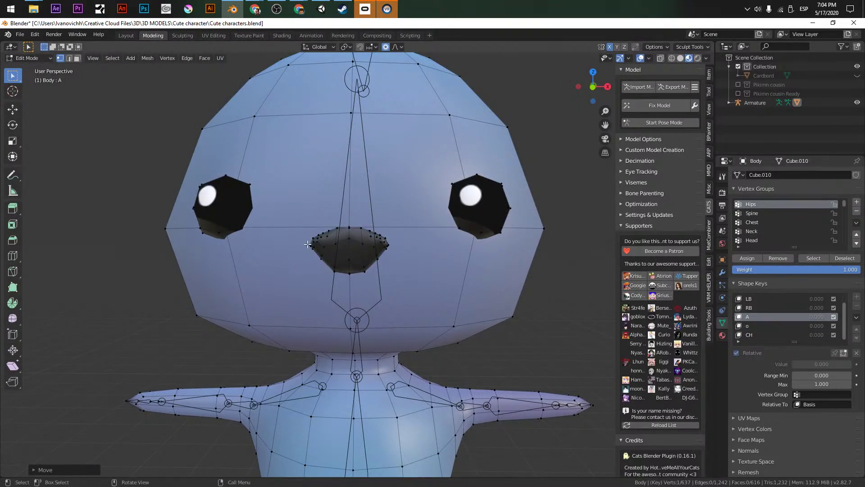
Lower the side corners of the mouth on the A shape key
key("g")
left_click(322, 229)
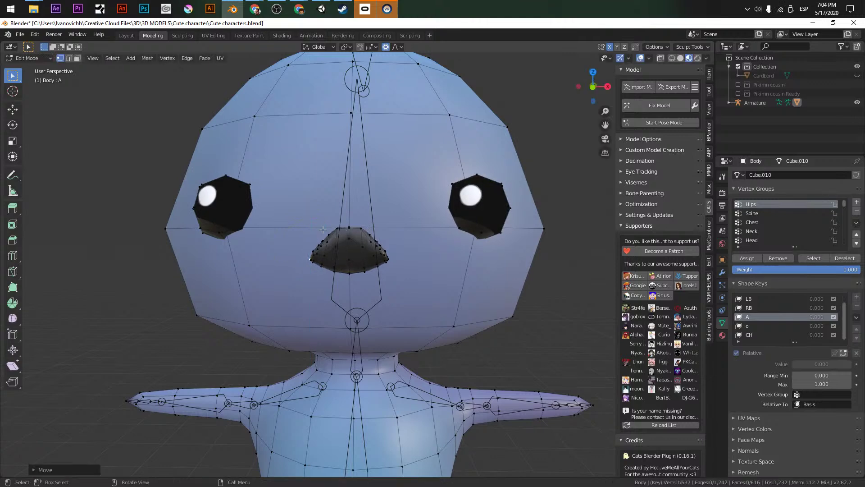
middle_click_drag(397, 276, 397, 316)
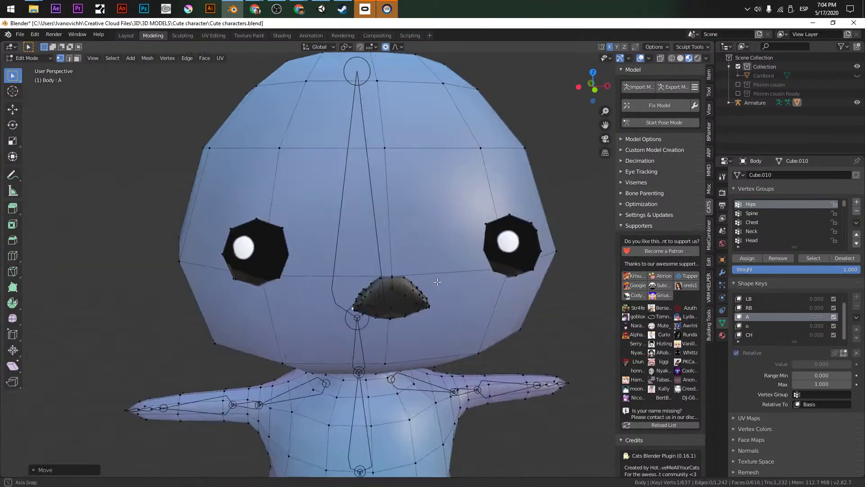
Make the Basis shape key active and return the body to Object Mode
scroll(754, 319, "up", 1)
left_click(759, 299)
middle_click_drag(414, 281, 444, 270)
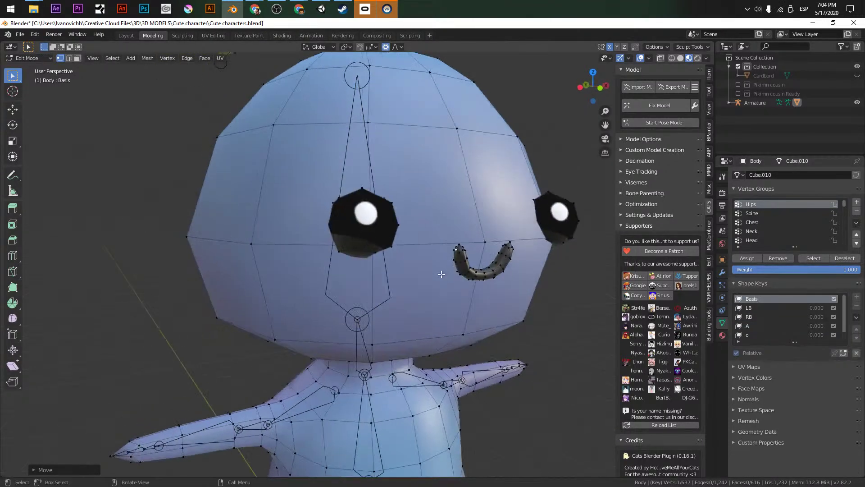
key("Tab")
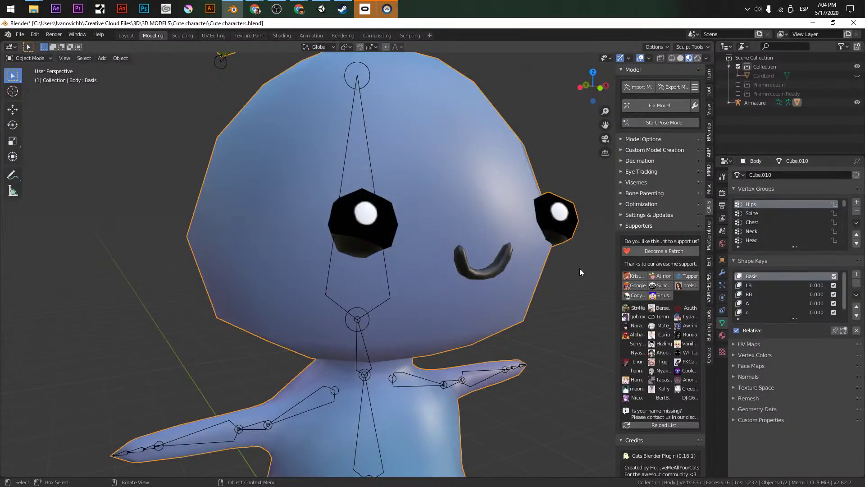
In the CATS viseme settings, assign shape key o to Viseme OH and shape key CH to Viseme CH
left_click(626, 228)
left_click(632, 183)
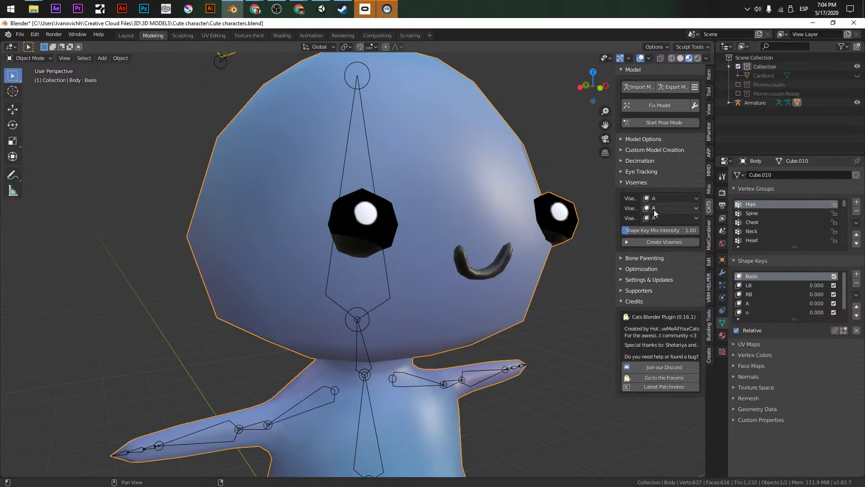
left_click_drag(615, 202, 530, 202)
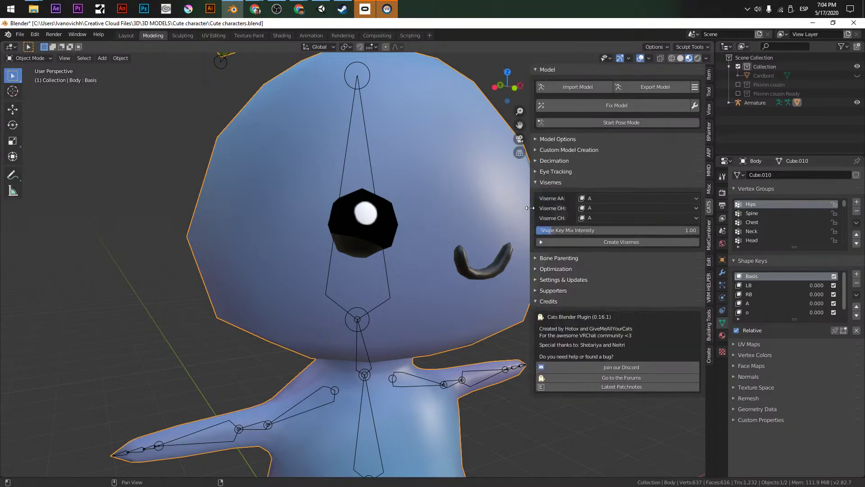
left_click(585, 208)
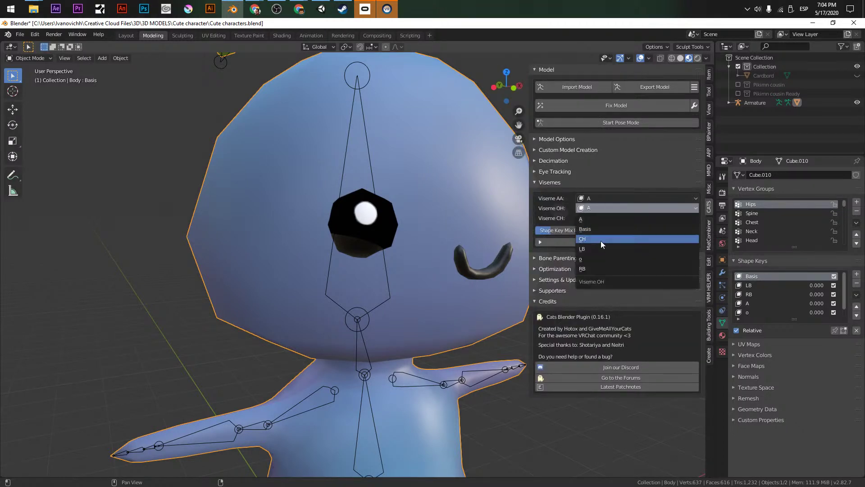
left_click(588, 262)
left_click(592, 219)
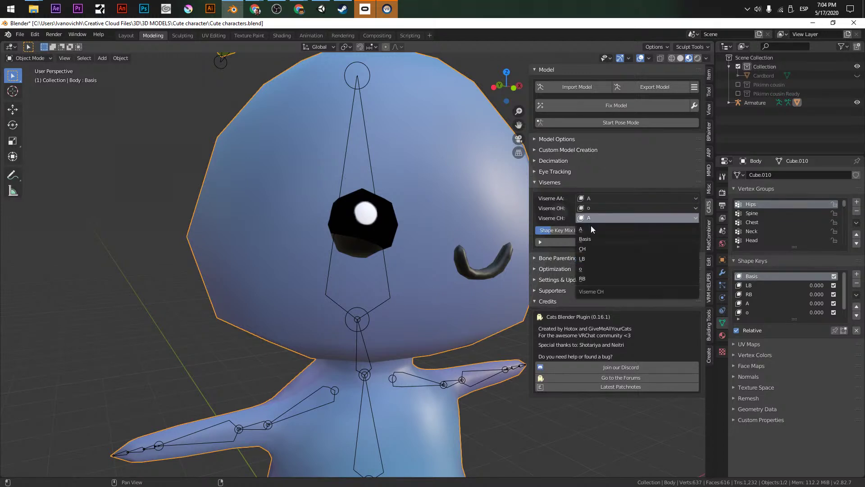
left_click(587, 249)
Generate the mouth visemes from the assigned shape keys, save the file and hide the Cardbord object
key("ctrl+s")
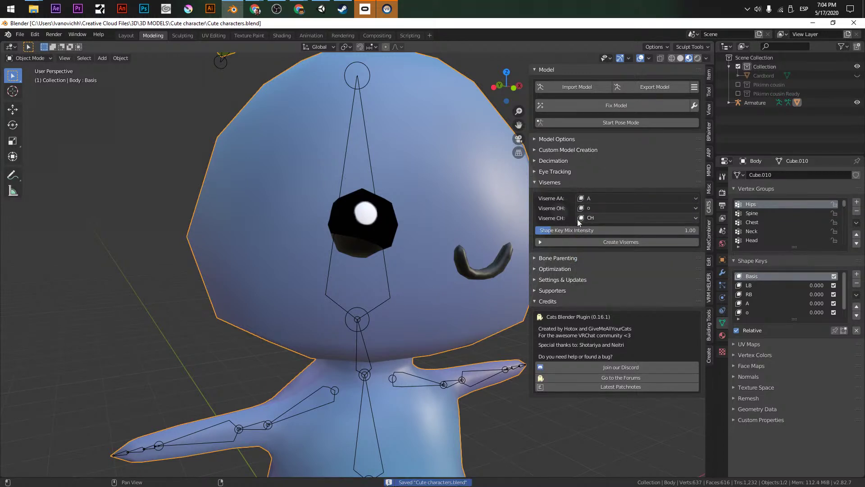
left_click(610, 242)
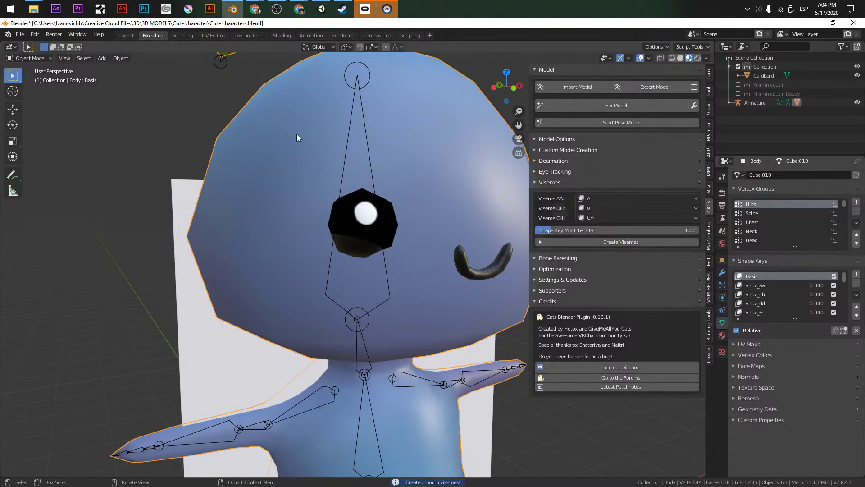
scroll(780, 302, "down", 12)
key("ctrl+s")
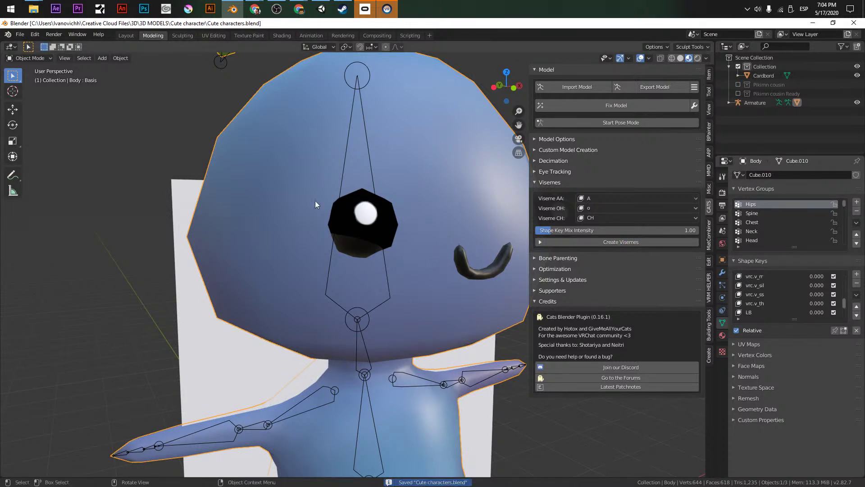
left_click(857, 76)
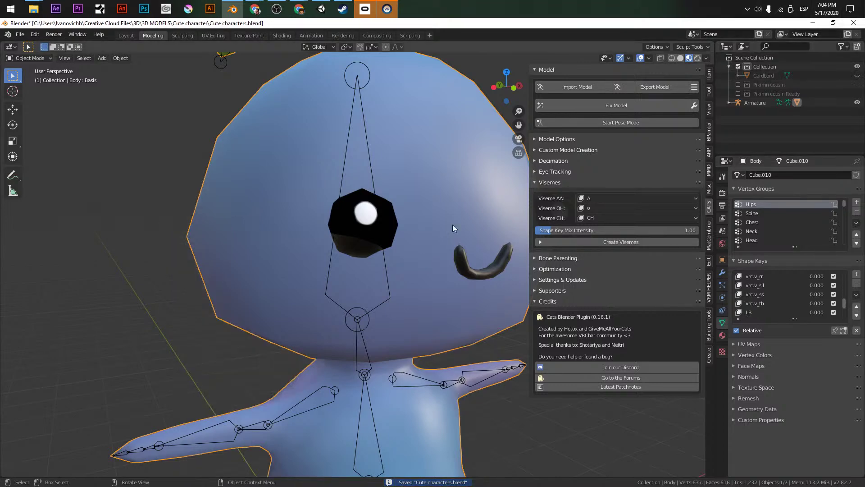
Select the whole character with its armature, save, and export it as FBX over Cute charactersUnity.fbx
scroll(352, 264, "down", 6)
left_click_drag(245, 78, 362, 252)
key("ctrl+s")
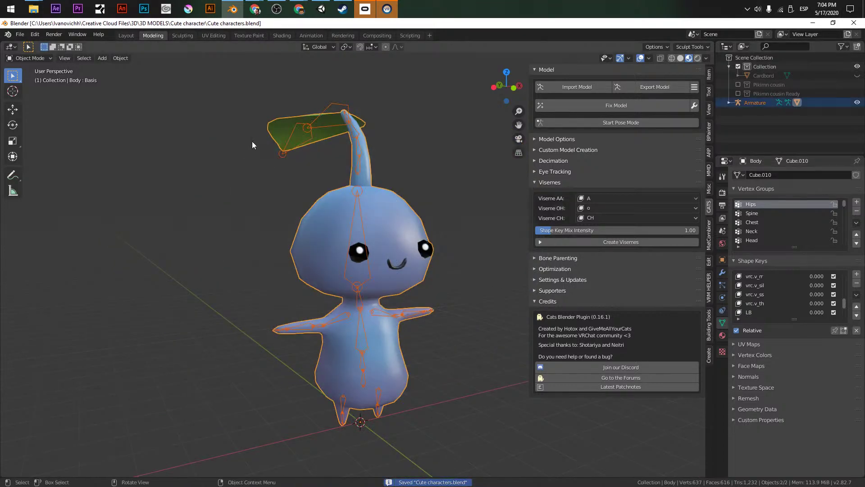
left_click(330, 348)
left_click_drag(246, 188, 390, 378)
key("ctrl+s")
left_click(20, 35)
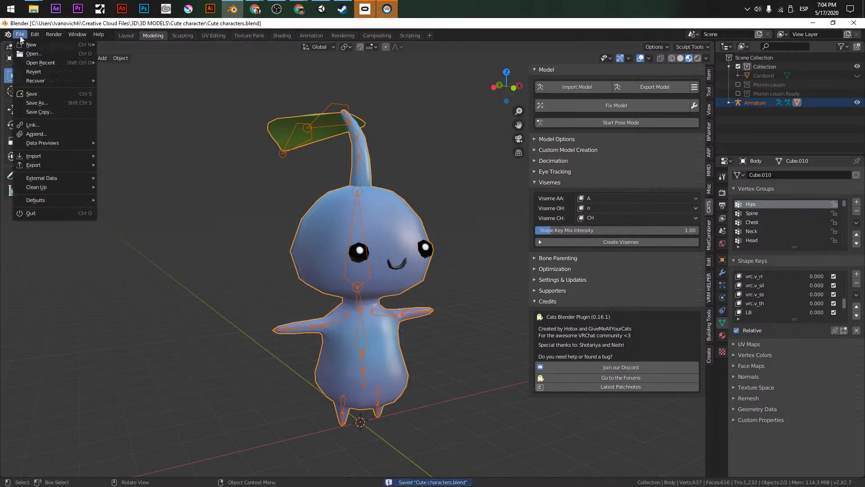
mouse_move(50, 165)
left_click(186, 220)
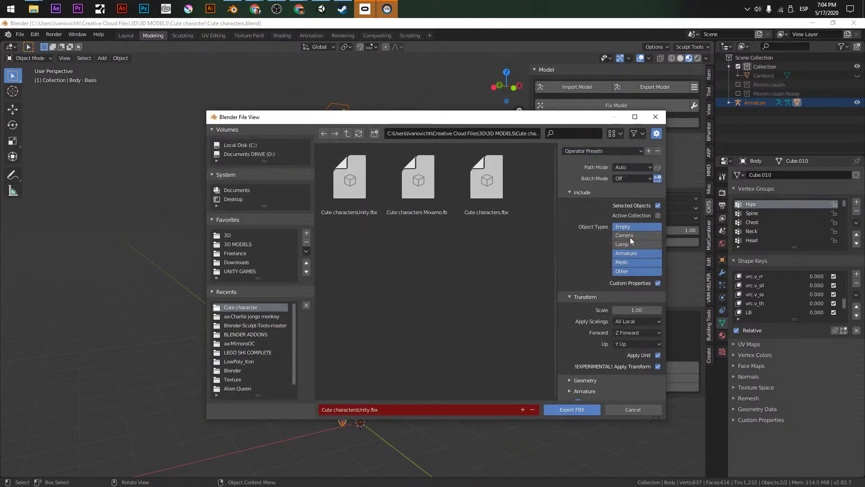
double_click(351, 191)
Switch to the Cute character folder in File Explorer that holds the exported FBX
key("alt+Tab")
key("alt+Tab")
key("alt+Tab")
key("alt+Tab")
key("alt+Tab")
key("alt+Tab")
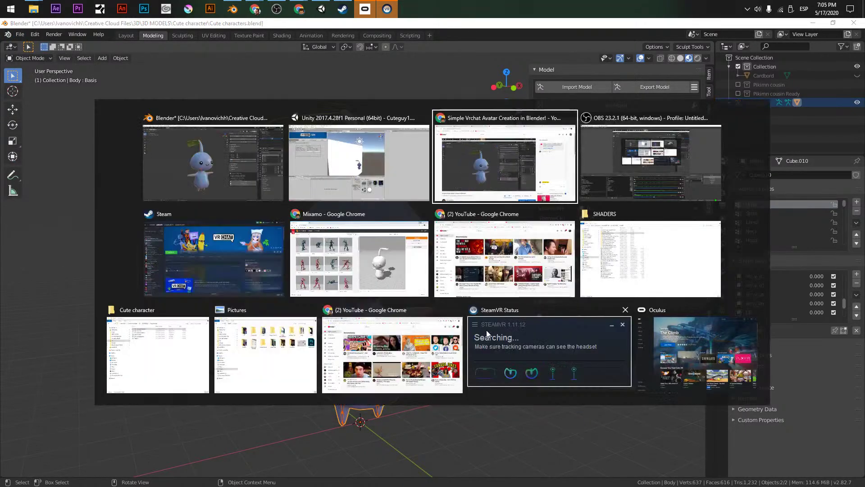
left_click(167, 321)
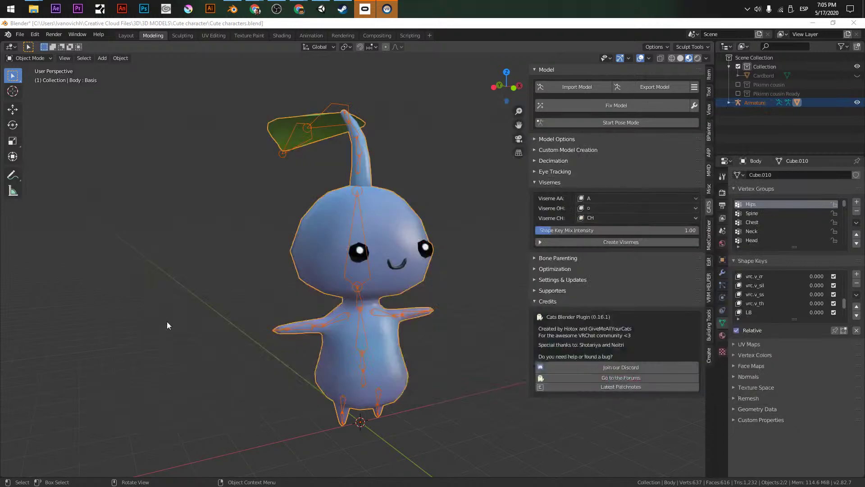
key("alt+Tab")
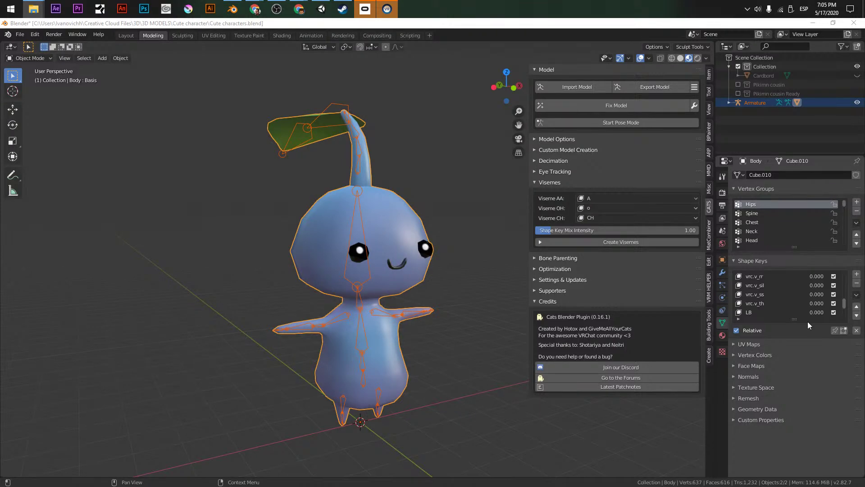
From Unity, reveal the Cute guy1 asset folder in File Explorer and replace its Cute charactersUnity file with the new export
key("alt+Tab")
key("alt+Tab")
key("alt+Tab")
right_click(534, 430)
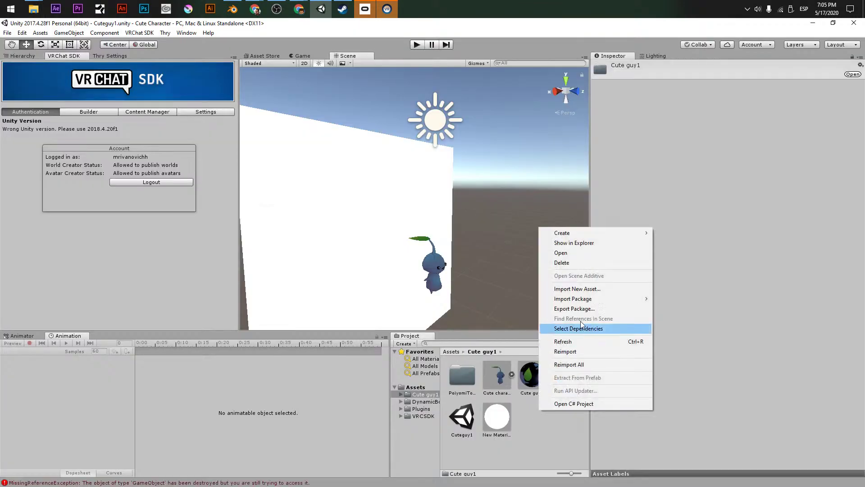
left_click(565, 243)
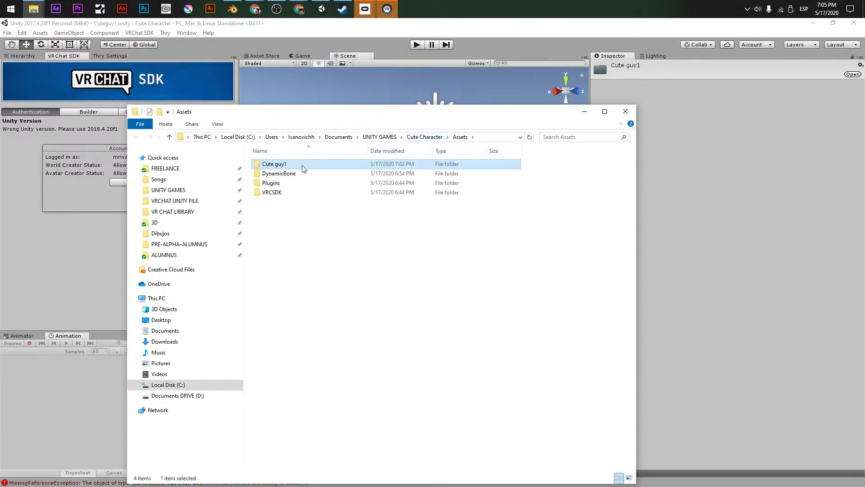
double_click(302, 169)
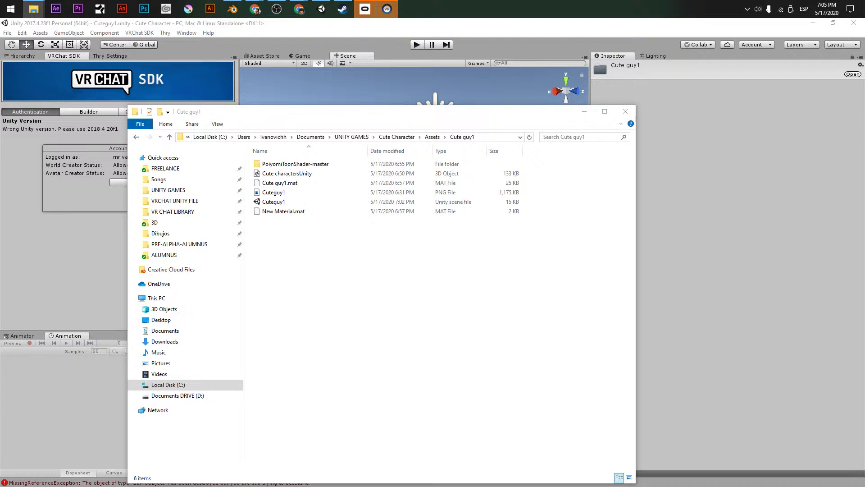
left_click_drag(444, 198, 406, 270)
left_click(396, 173)
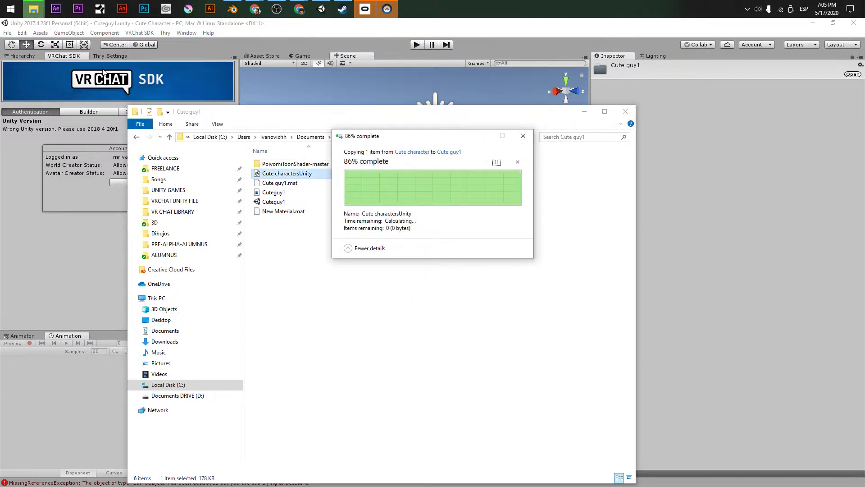
Select Cute charactersUnity in the Unity scene and set its avatar descriptor's Lip Sync to Viseme Blend Shape
left_click(76, 58)
left_click(21, 55)
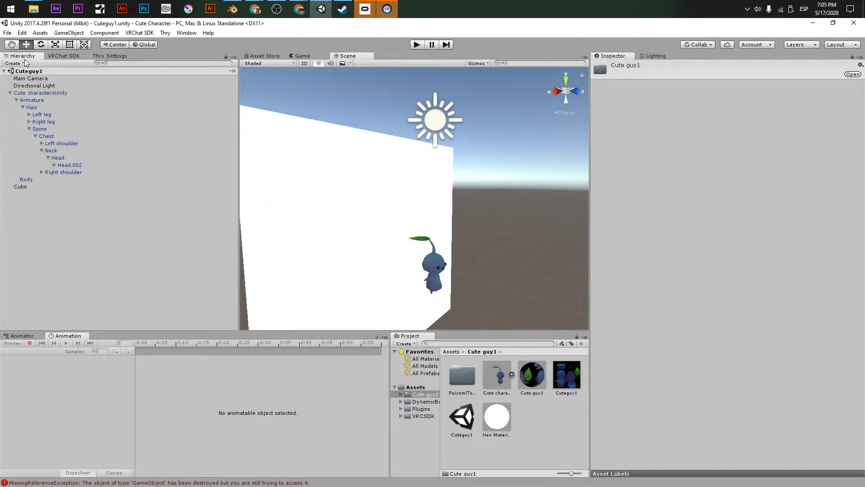
left_click(27, 93)
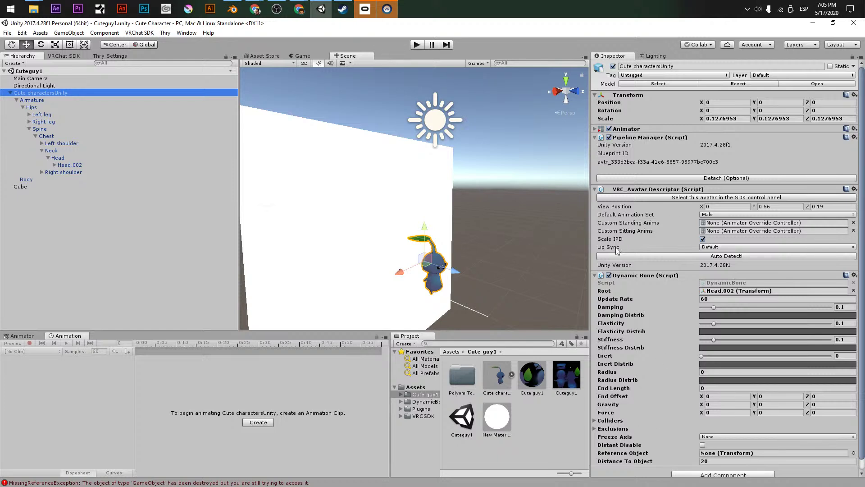
left_click(709, 248)
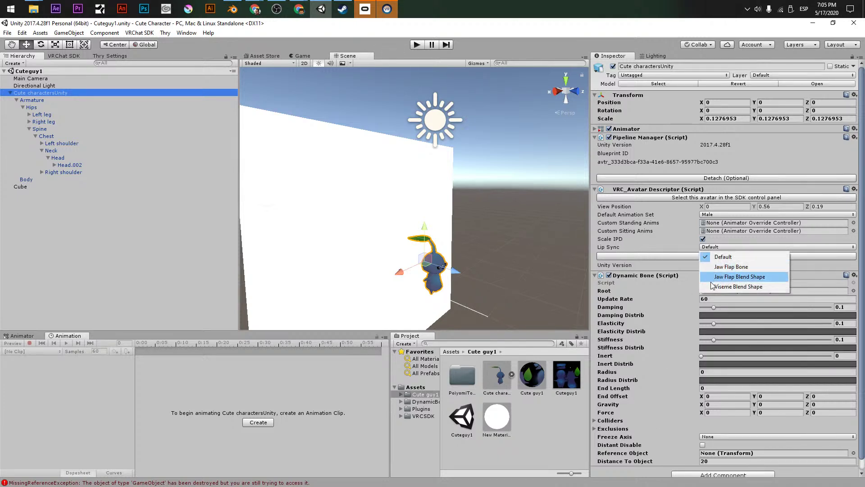
left_click(721, 287)
Assign the Body mesh as the avatar descriptor's Face Mesh
left_click_drag(33, 182, 732, 260)
left_click(38, 180)
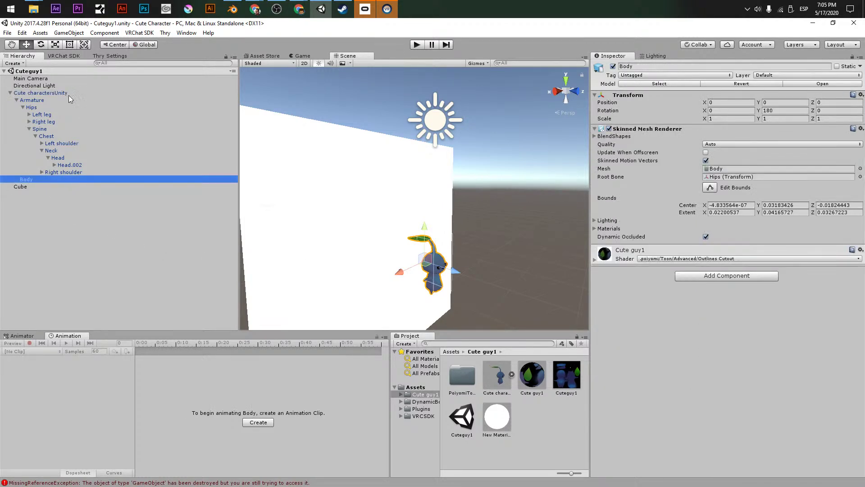
left_click(50, 93)
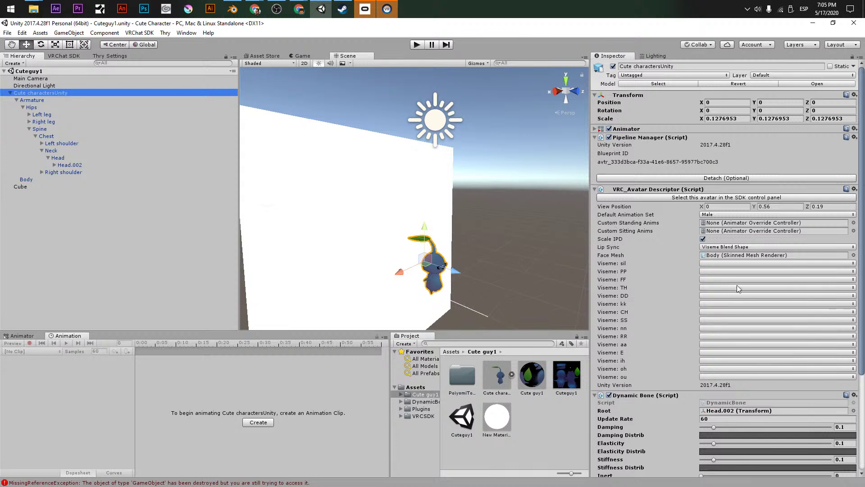
Assign vrc.v_sil to Viseme sil, vrc.v_pp to Viseme PP and vrc.v_ff to Viseme FF
left_click(721, 264)
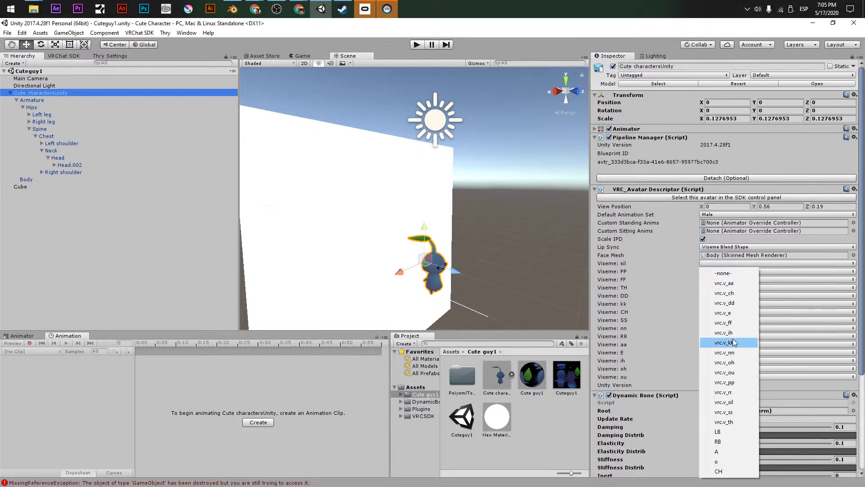
left_click(731, 402)
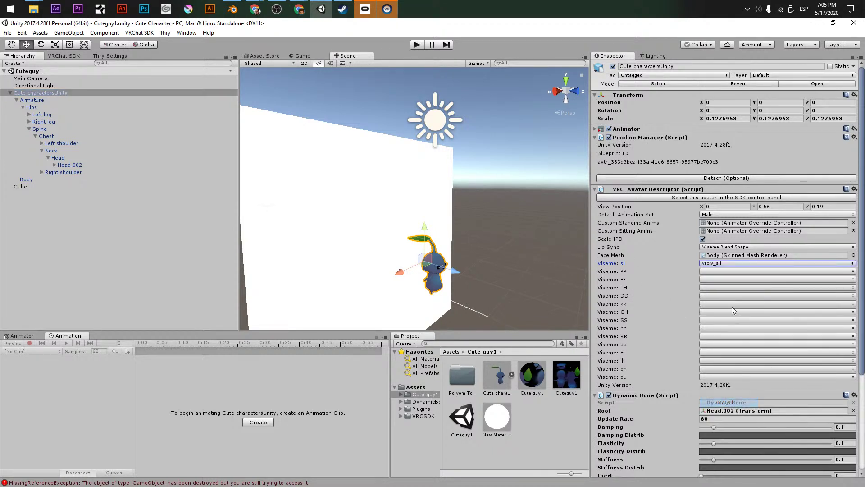
left_click(713, 271)
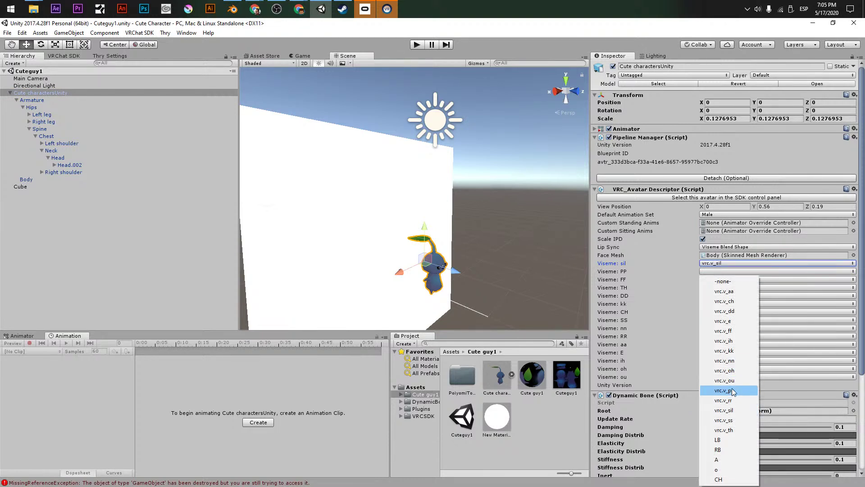
left_click(733, 392)
left_click(718, 279)
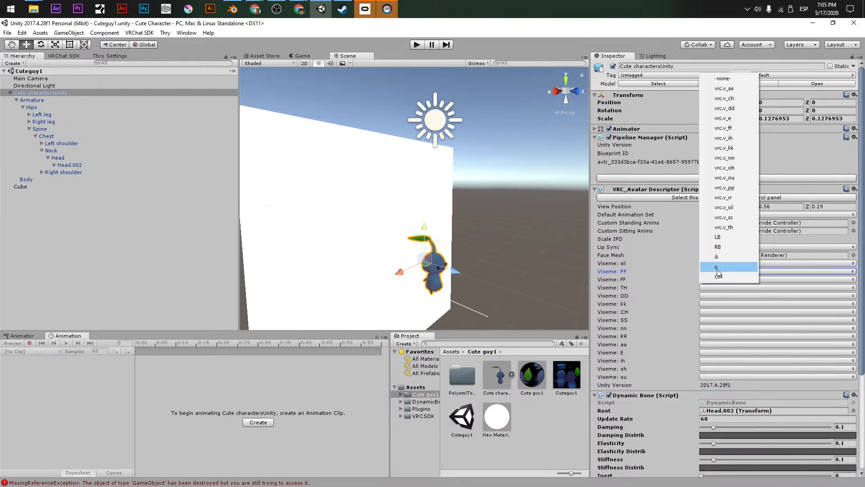
left_click(724, 128)
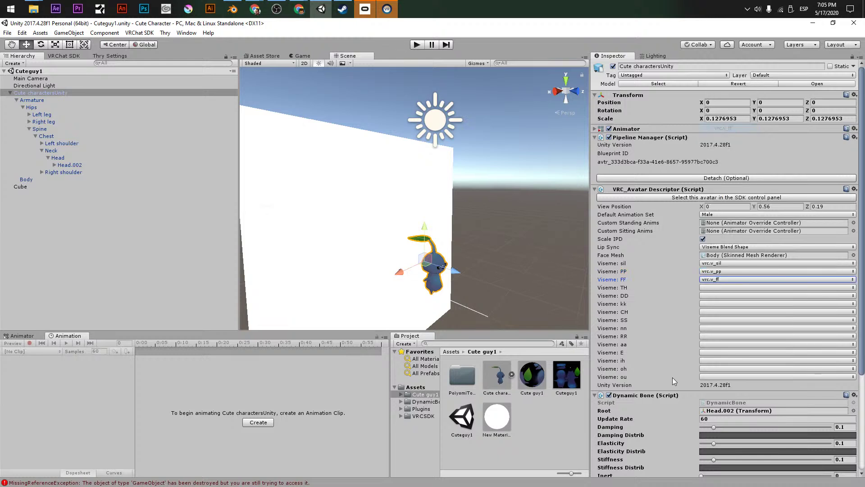
Assign vrc.v_th to Viseme TH, vrc.v_dd to Viseme DD, vrc.v_kk to Viseme kk and vrc.v_ch to Viseme CH
left_click(709, 288)
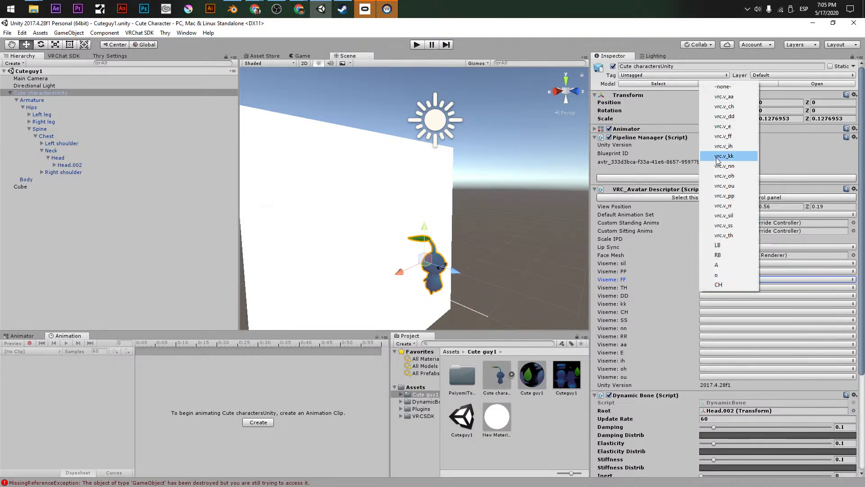
left_click(724, 235)
left_click(712, 297)
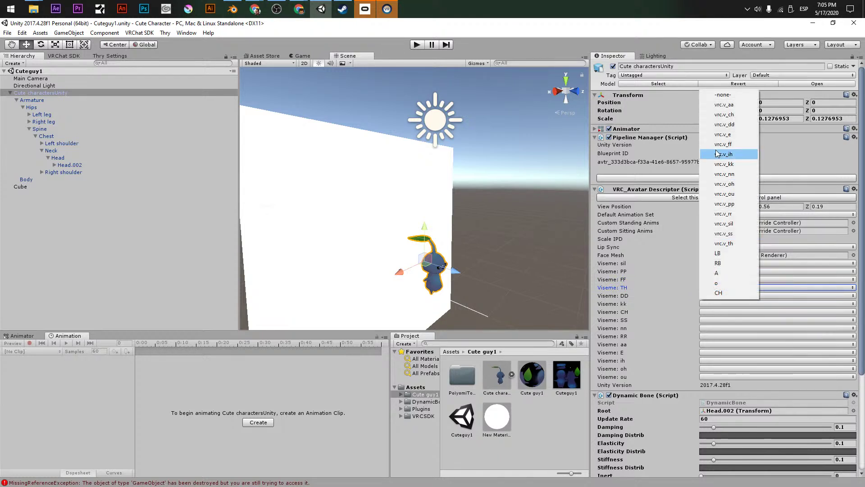
left_click(722, 125)
left_click(711, 303)
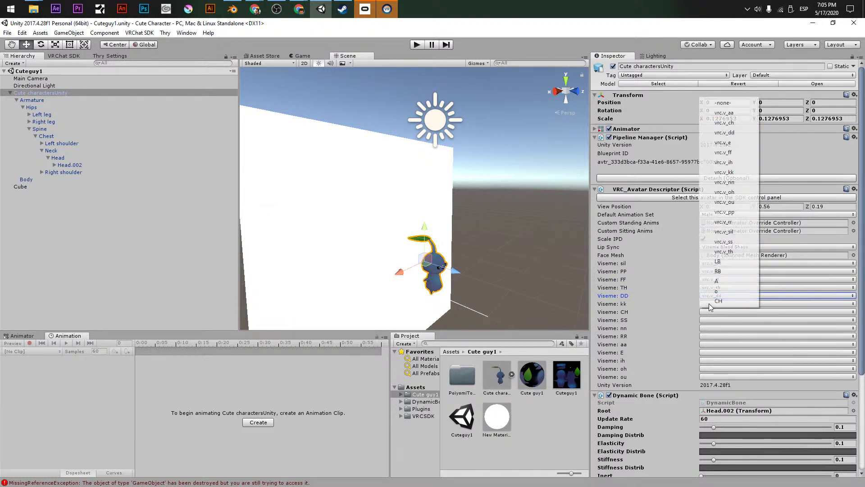
left_click(728, 172)
left_click(711, 313)
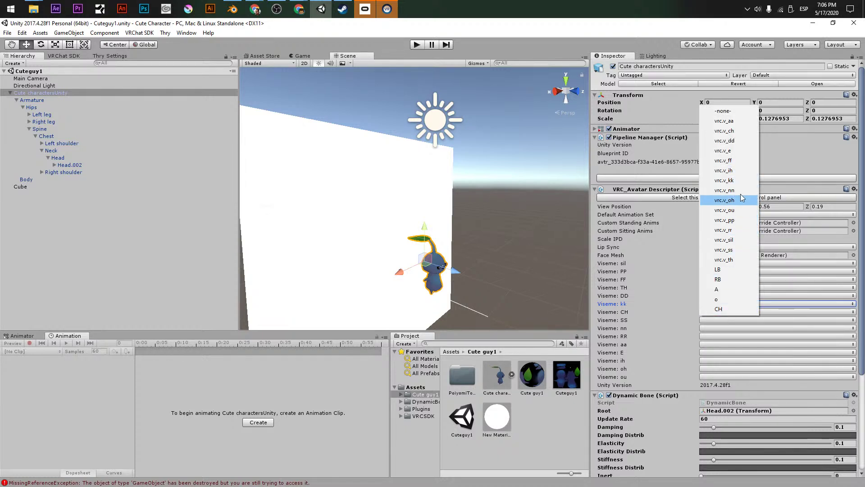
left_click(724, 131)
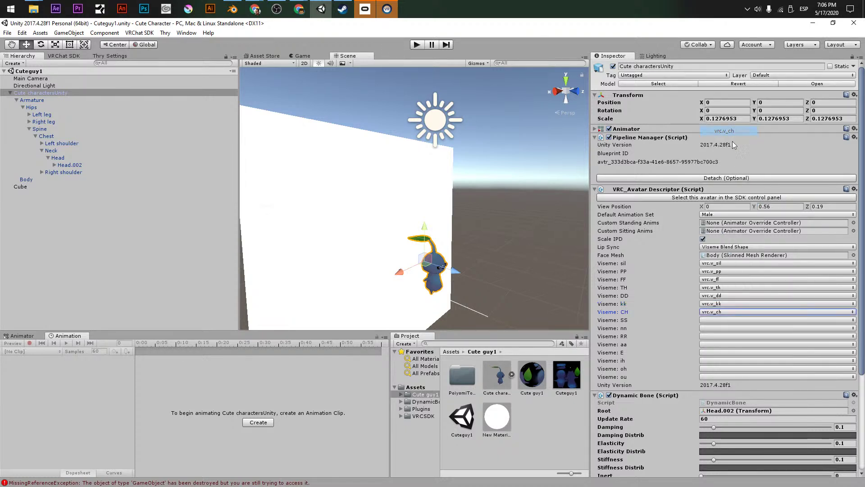
Assign vrc.v_ss to Viseme SS, vrc.v_nn to Viseme nn and vrc.v_rr to Viseme RR
left_click(704, 321)
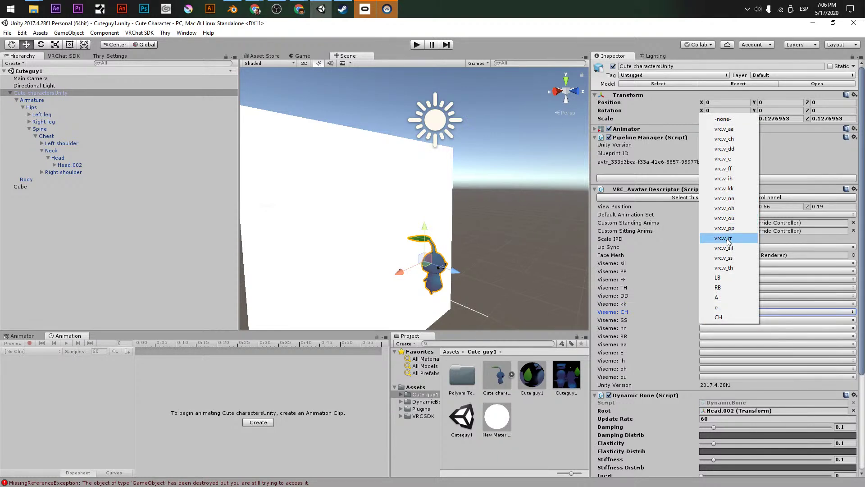
left_click(730, 259)
left_click(713, 328)
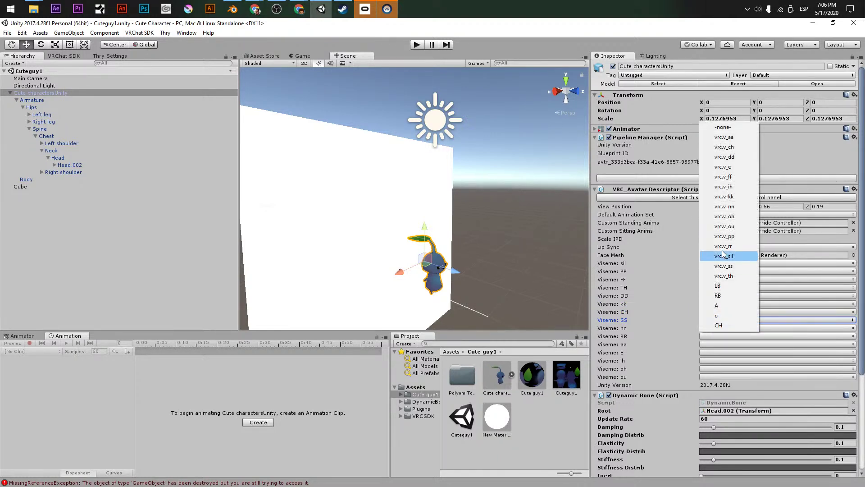
left_click(725, 207)
left_click(703, 336)
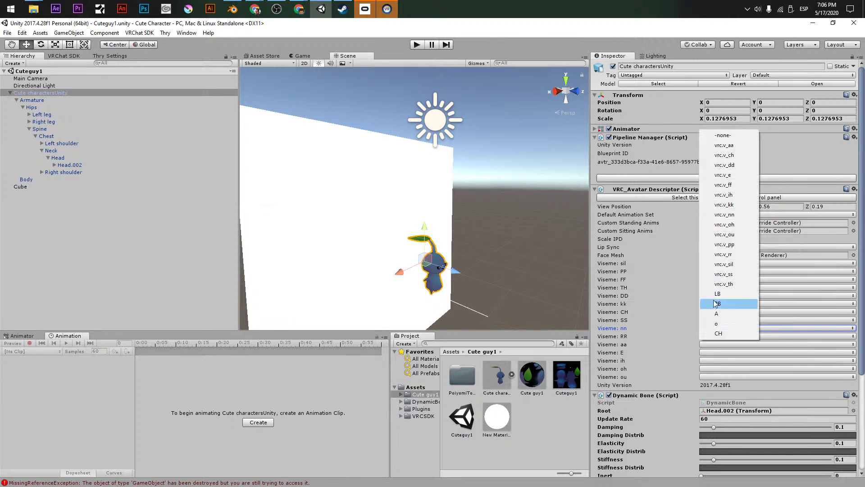
left_click(728, 256)
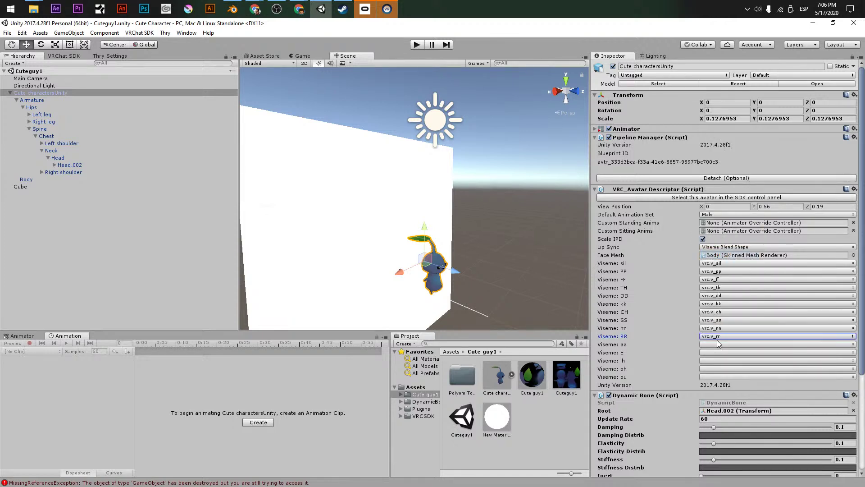
Assign vrc.v_aa to Viseme aa, vrc.v_e to Viseme E and vrc.v_ih to Viseme ih
left_click(711, 346)
left_click(716, 157)
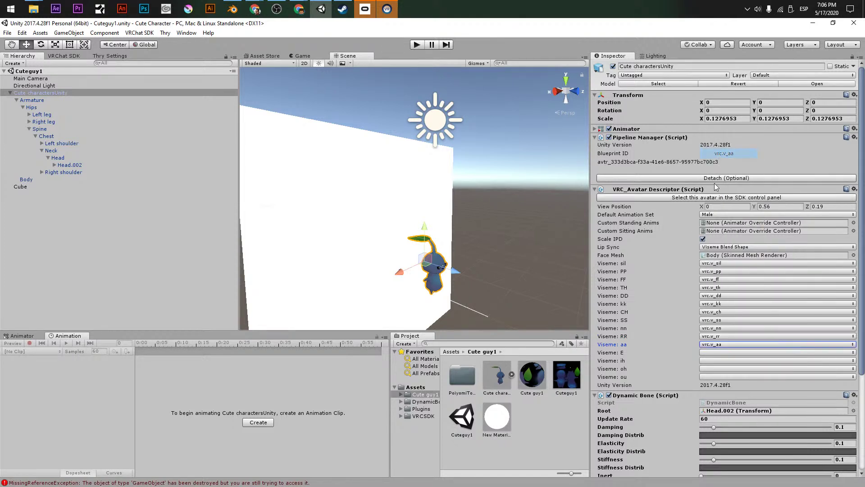
left_click(709, 353)
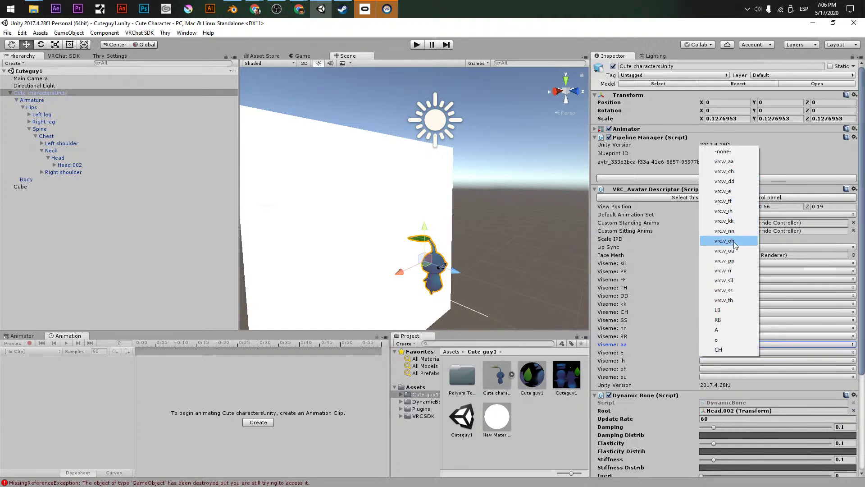
left_click(725, 192)
left_click(710, 365)
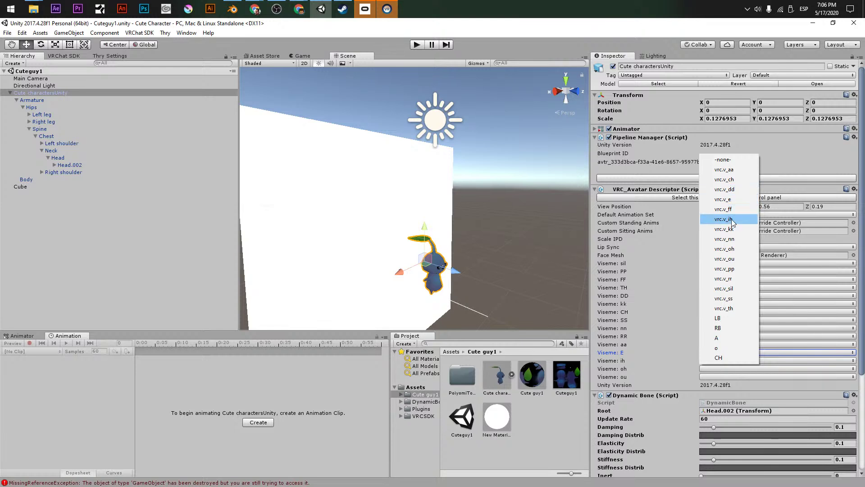
left_click(725, 219)
Assign vrc.v_oh to Viseme oh and vrc.v_ou to Viseme ou
left_click(710, 369)
left_click(709, 370)
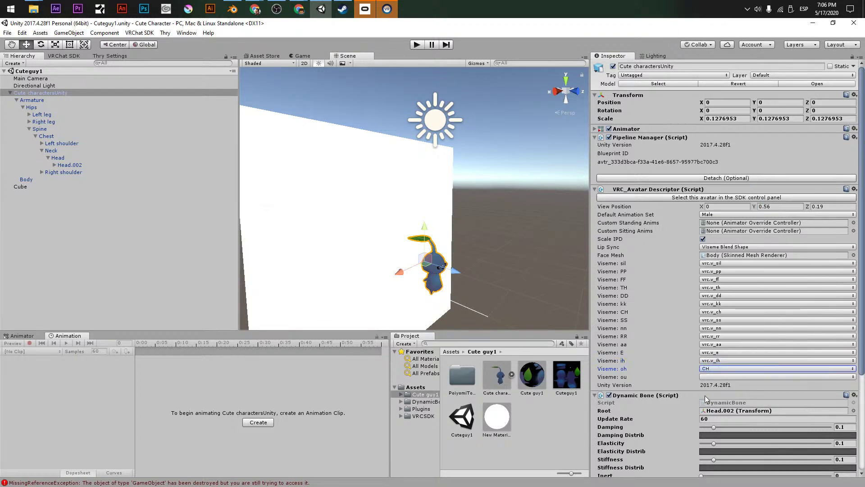
left_click(710, 370)
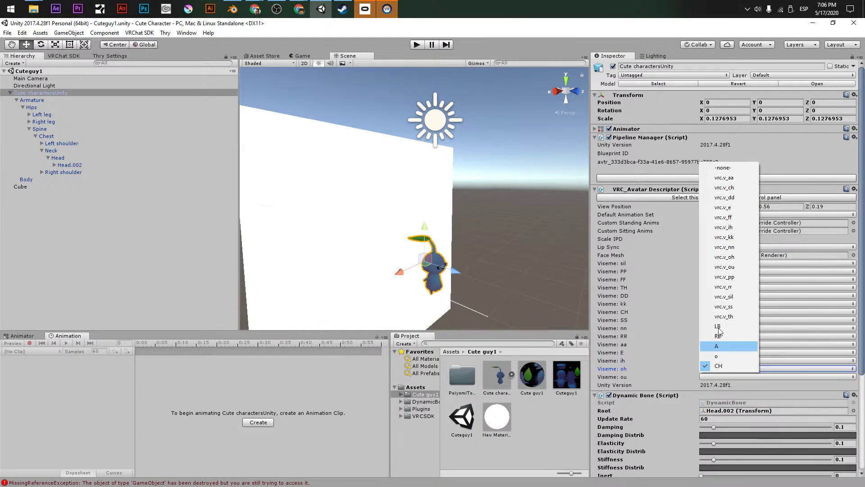
left_click(731, 258)
left_click(705, 379)
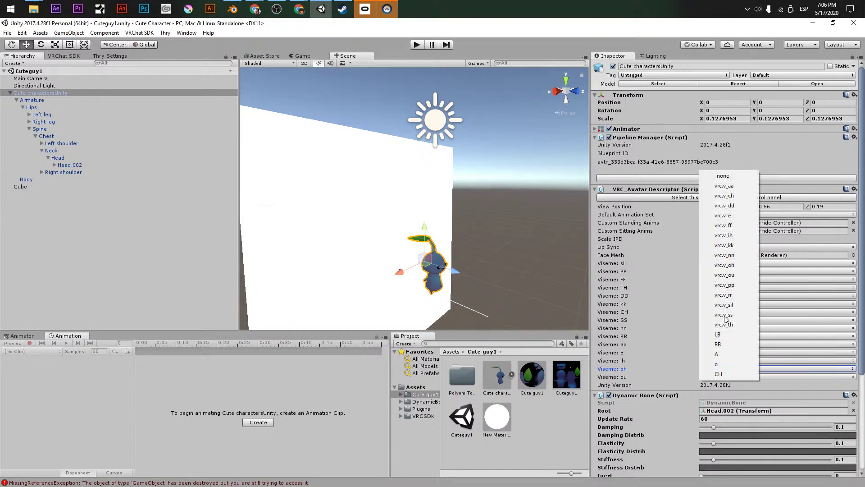
left_click(733, 277)
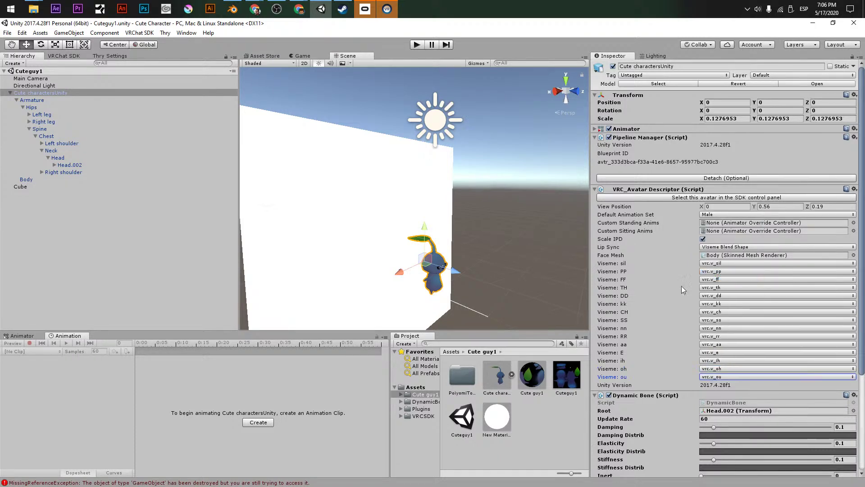
left_click(138, 239)
scroll(443, 234, "up", 6)
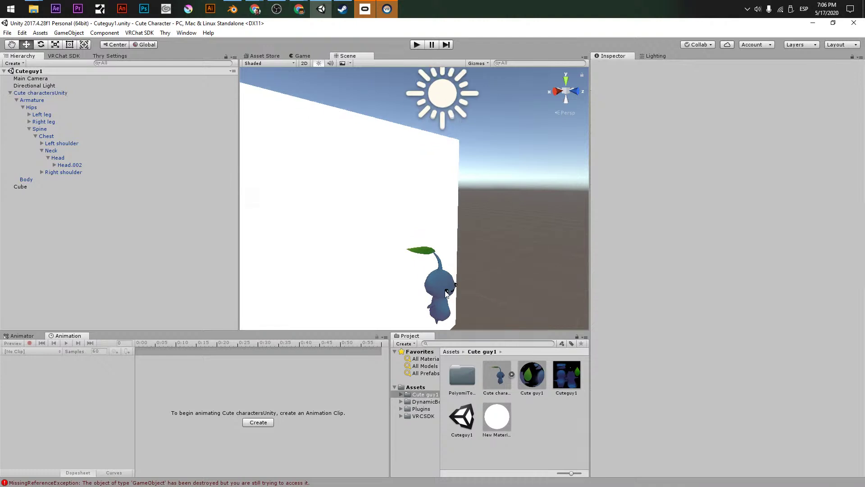
middle_click_drag(456, 285, 443, 182)
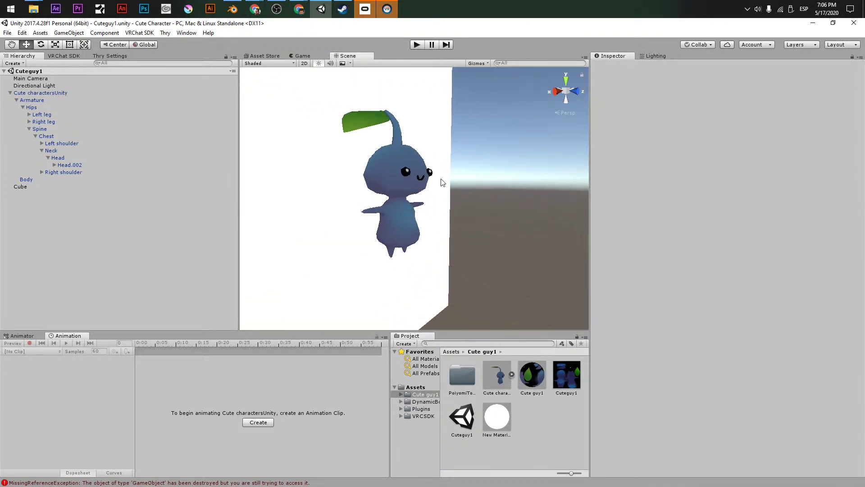
left_click(17, 94)
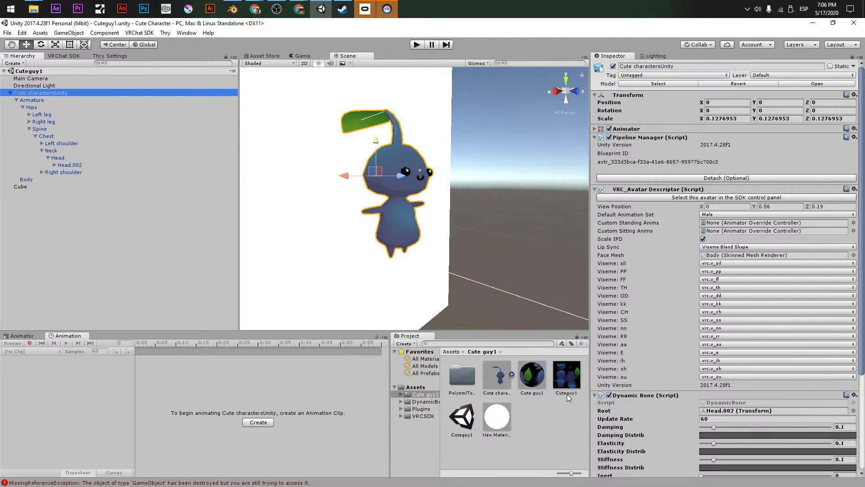
left_click(541, 426)
left_click(23, 187)
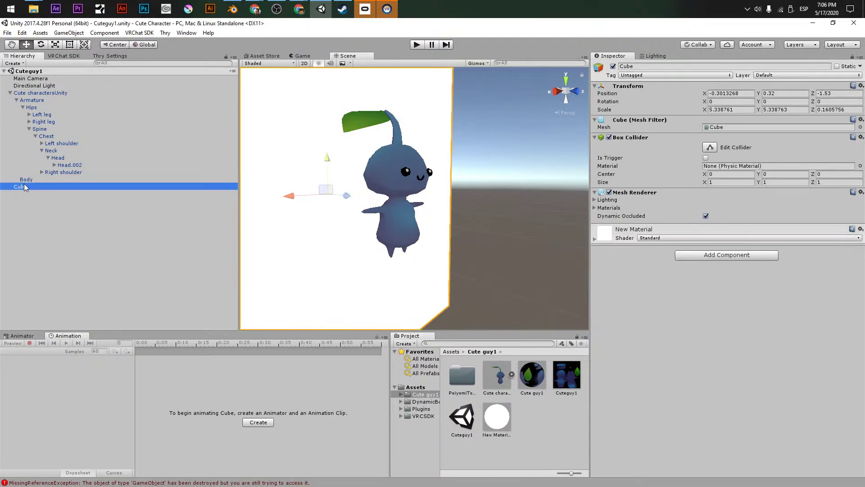
left_click(26, 180)
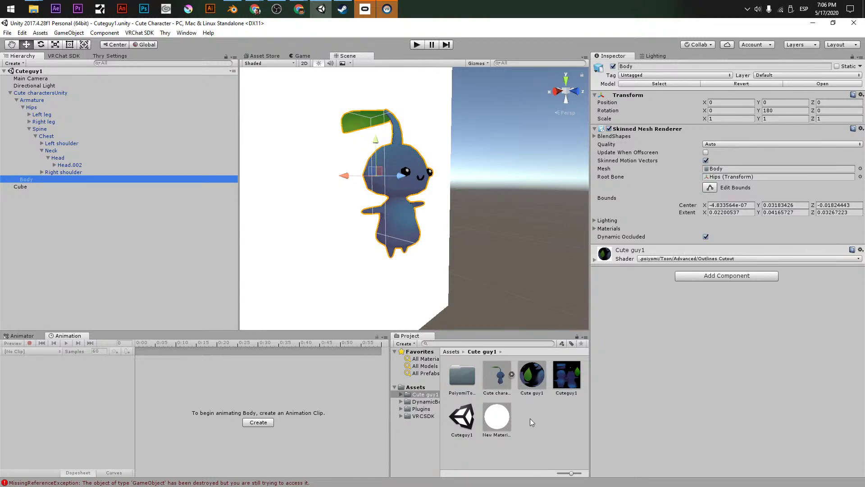
Duplicate Cute charactersUnity in the scene and move the copy along Z to about 0.663, beside the original
left_click(48, 93)
key("ctrl+d")
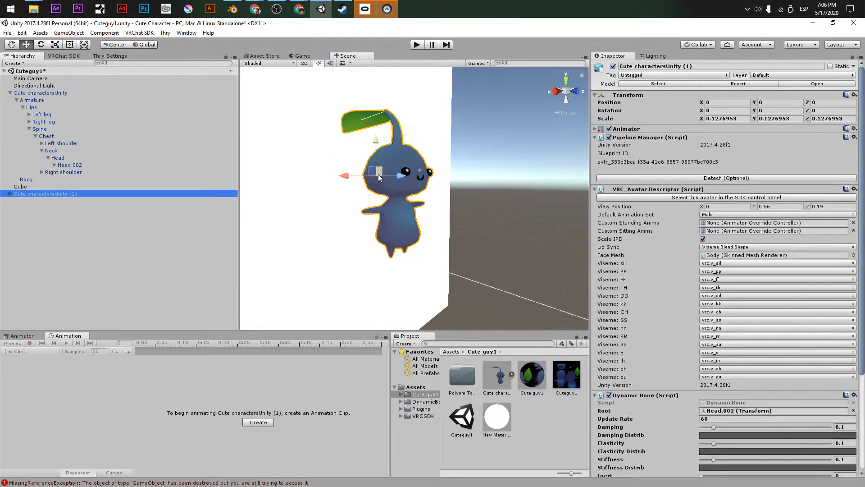
scroll(383, 183, "down", 5)
left_click_drag(420, 192, 459, 193)
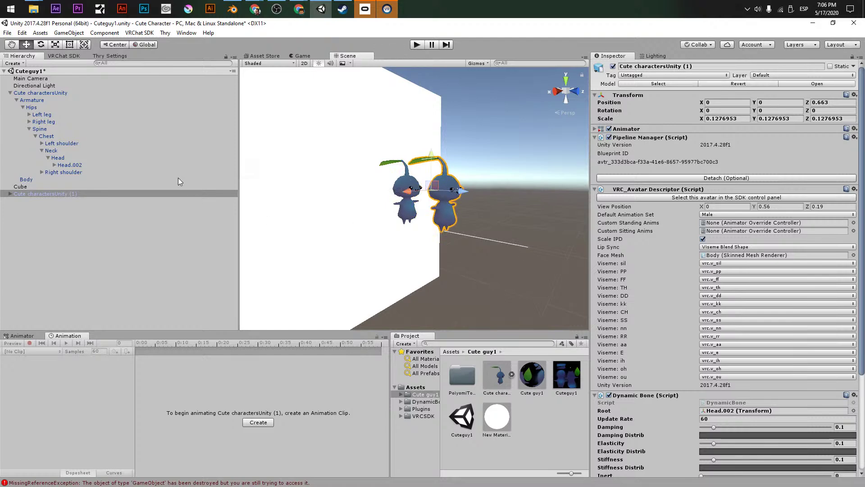
Create an animation clip named Blink for the duplicate avatar's Body mesh in the Cute guy1 folder
left_click(10, 193)
left_click(26, 209)
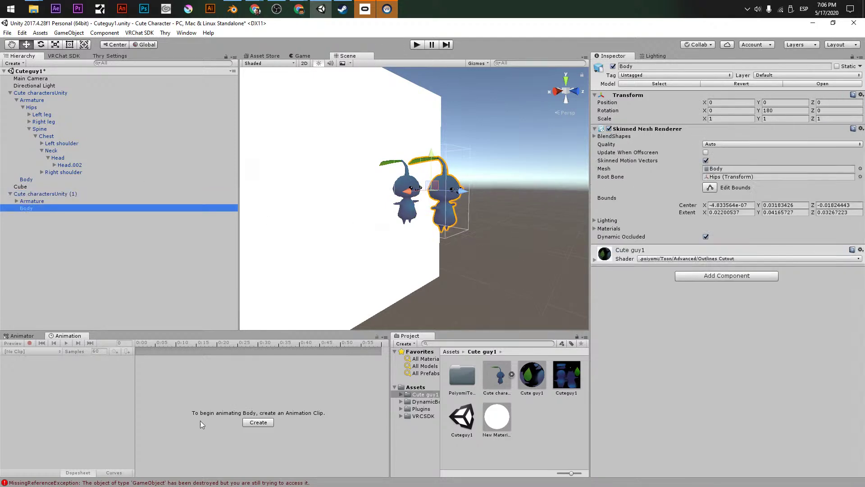
left_click(255, 420)
type("BLink")
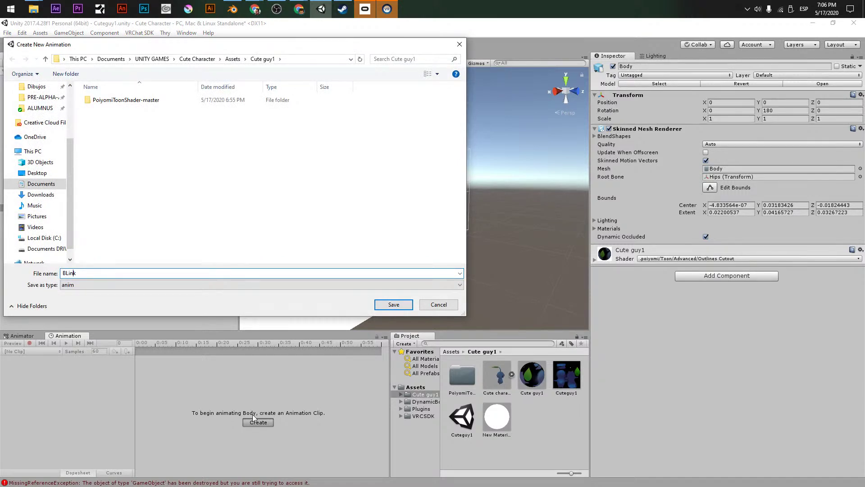
key("BackSpace")
type("l")
key("Return")
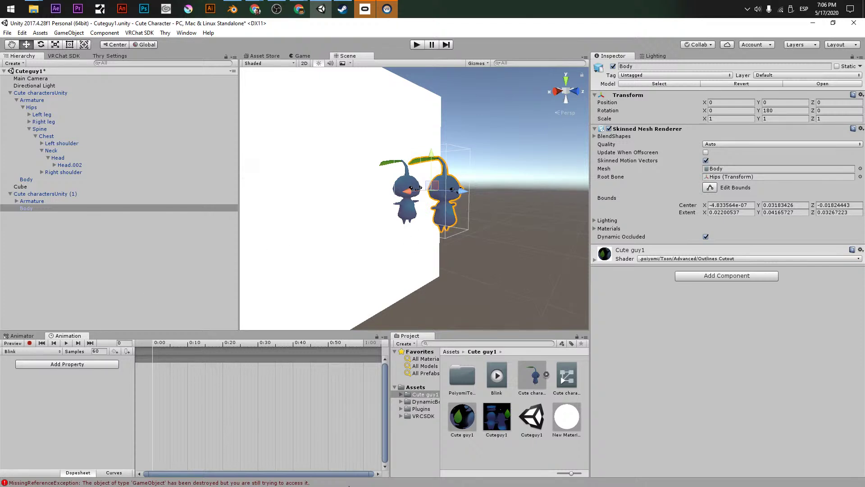
Record a keyframe at 0:04 of the Blink clip with the LB and RB blend shapes set to 100
left_click_drag(369, 476, 185, 468)
left_click_drag(170, 347, 252, 351)
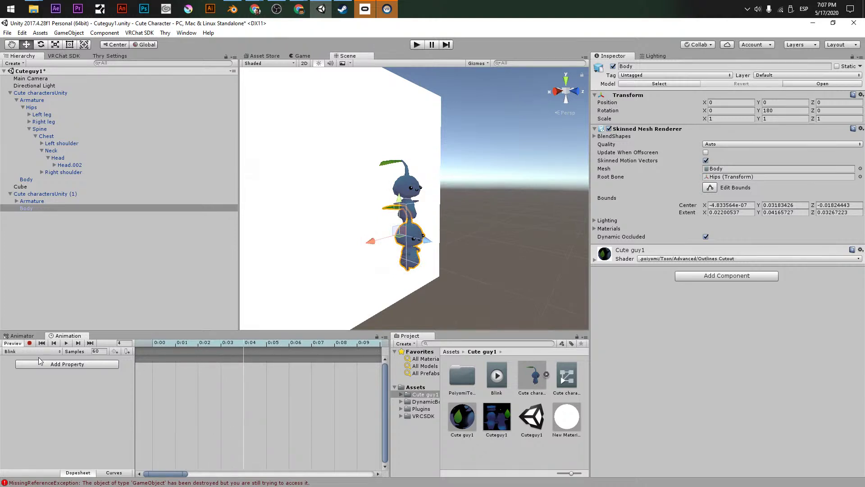
left_click(30, 343)
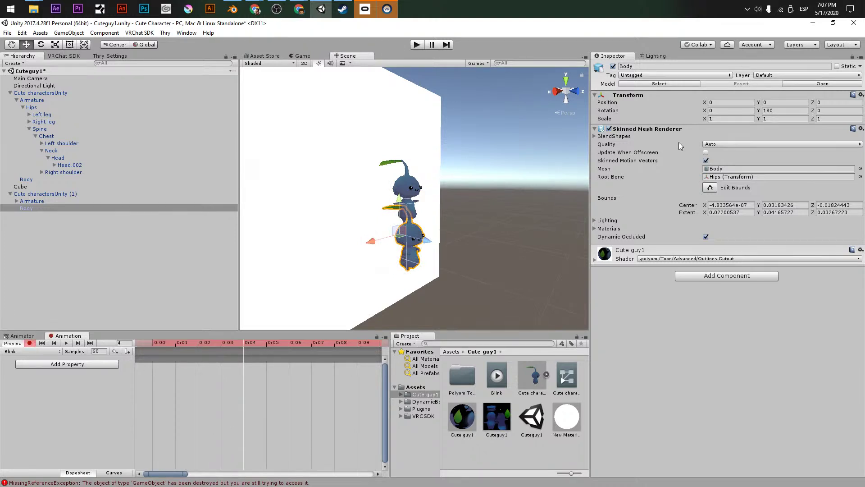
left_click(595, 136)
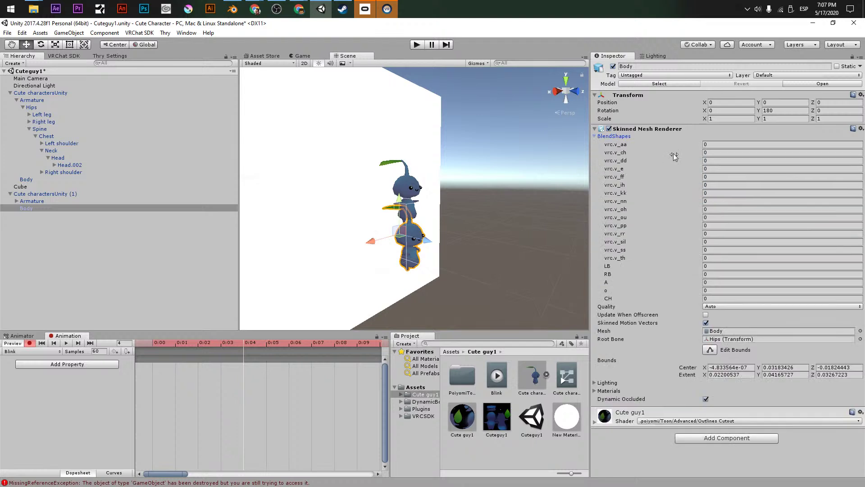
left_click(712, 266)
type("100")
key("Tab")
type("1")
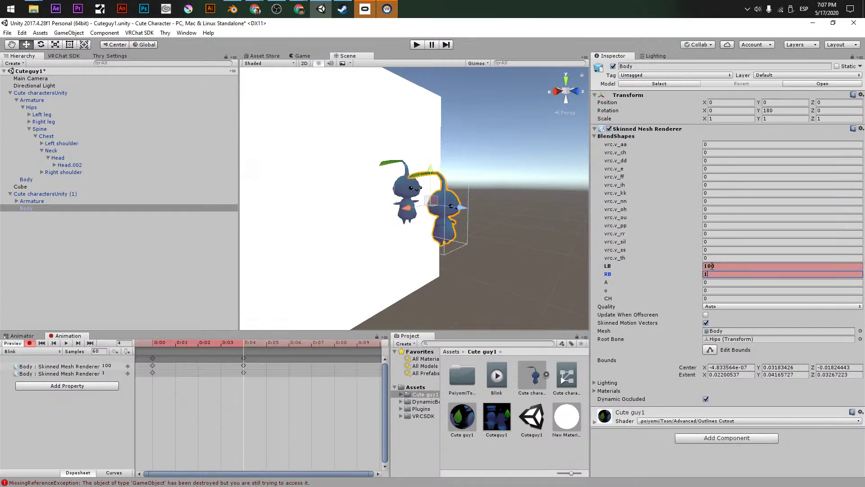
Copy the Blink clip's starting keyframes to about 0:07 so the eyes reopen, and play the animation
scroll(448, 218, "up", 10)
middle_click_drag(499, 220, 456, 211)
left_click_drag(175, 343, 269, 347)
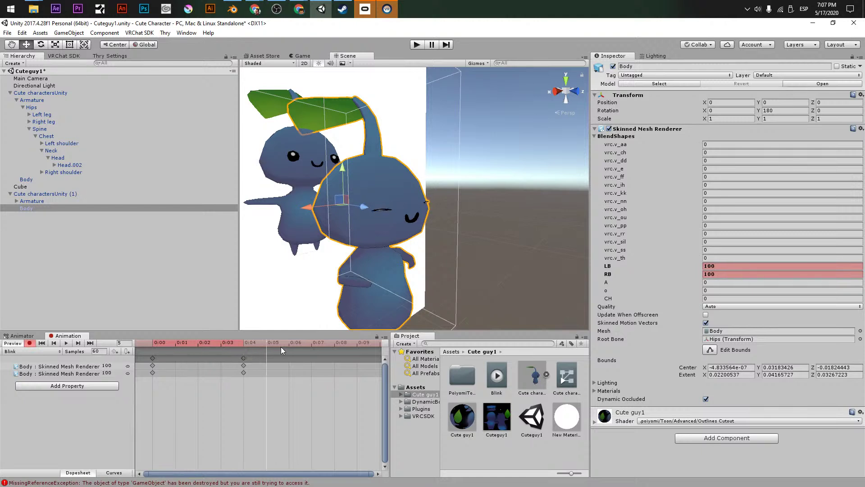
left_click(153, 358)
key("ctrl+v")
left_click_drag(309, 344, 72, 354)
left_click(67, 343)
Paste the open-eye keyframes again at about 0:25 of the Blink clip and play the animation
scroll(257, 376, "down", 3)
scroll(269, 367, "down", 3)
left_click_drag(223, 342, 315, 341)
key("ctrl+v")
left_click_drag(236, 346, 151, 345)
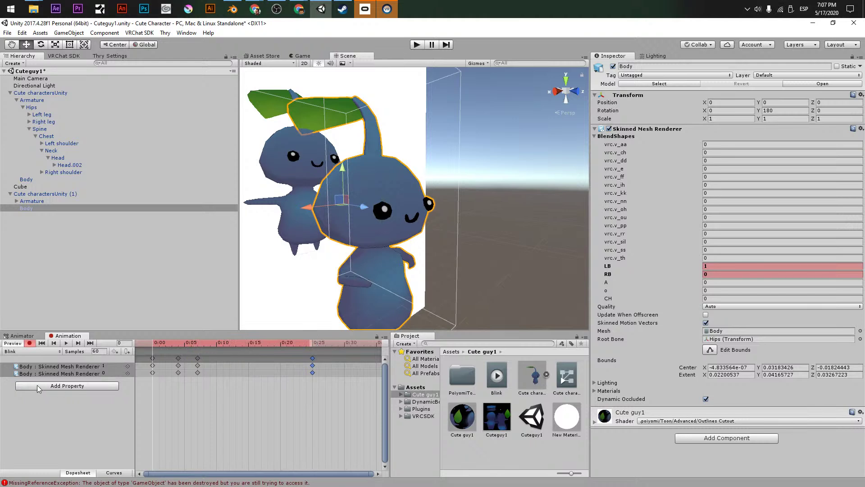
left_click(66, 344)
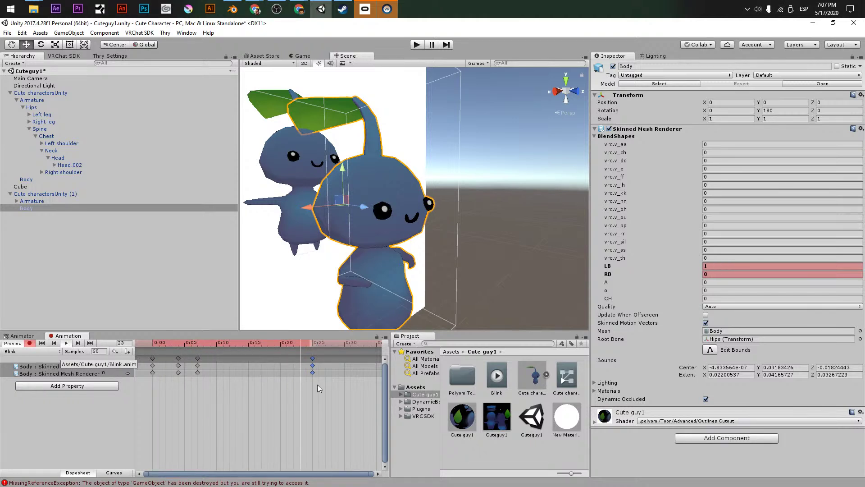
Move the Blink clip's last keyframes out to about 1:30 to lengthen the pause between blinks
scroll(336, 384, "down", 2)
scroll(296, 374, "down", 8)
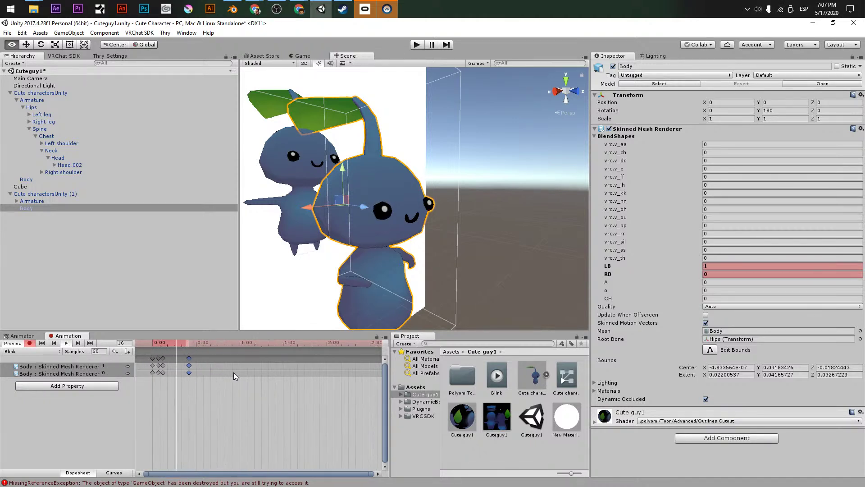
right_click_drag(199, 347, 189, 366, "alt")
left_click(183, 358)
left_click_drag(200, 399, 255, 368)
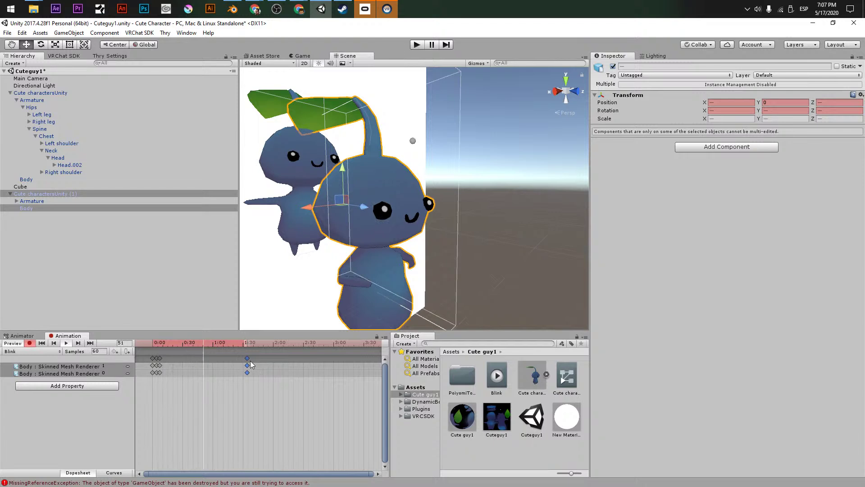
Move the Blink clip's last keyframes out to about 2:15 and stop recording
left_click_drag(248, 359, 291, 363)
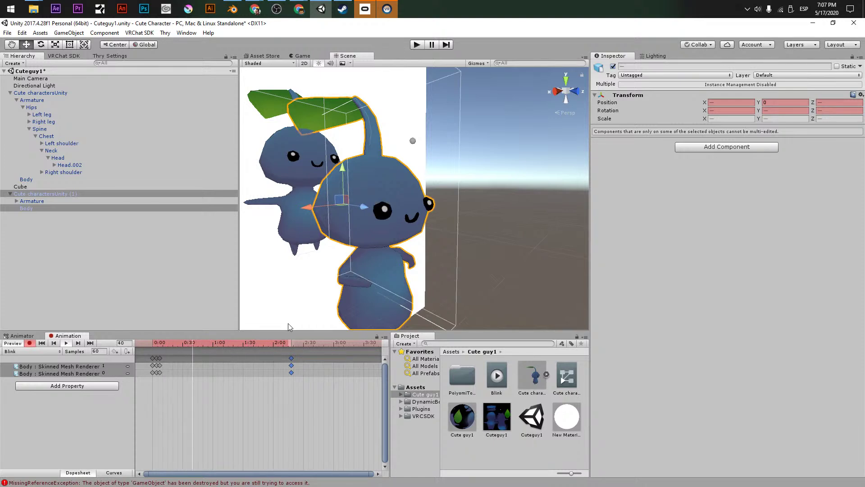
left_click_drag(291, 358, 289, 360)
left_click_drag(166, 375, 143, 357)
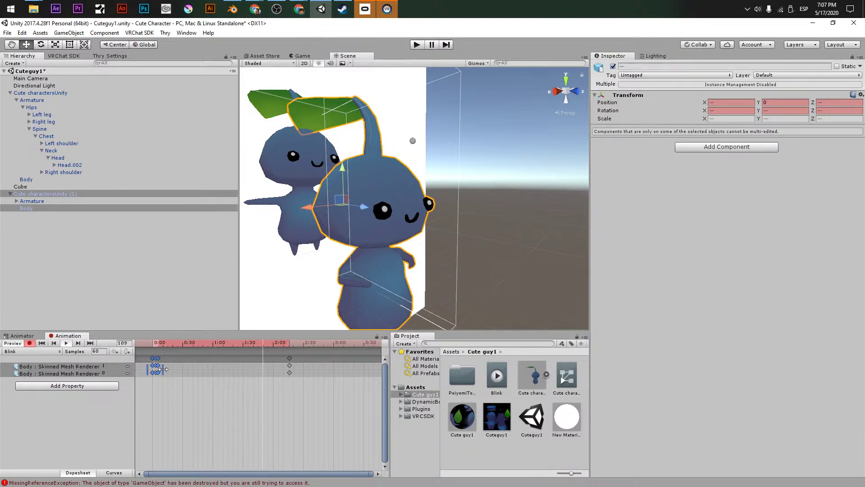
left_click(29, 344)
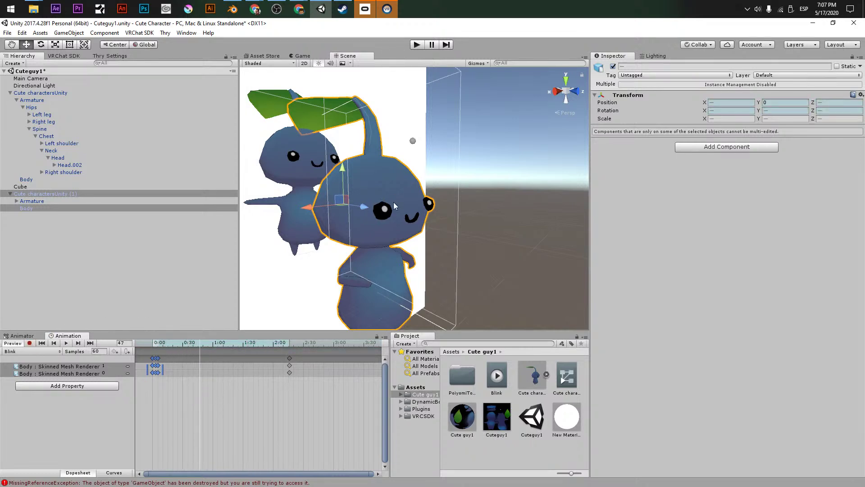
Add an Animator component to the Body of the duplicate Cute charactersUnity (1)
left_click(76, 208)
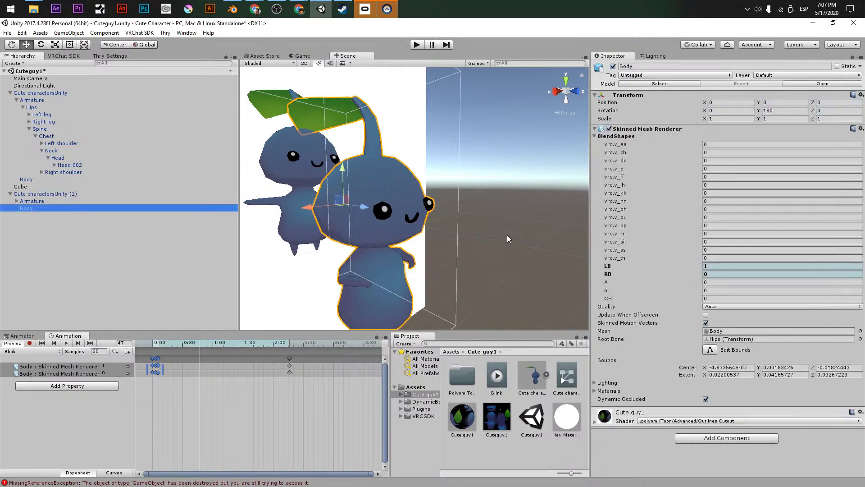
left_click(23, 195)
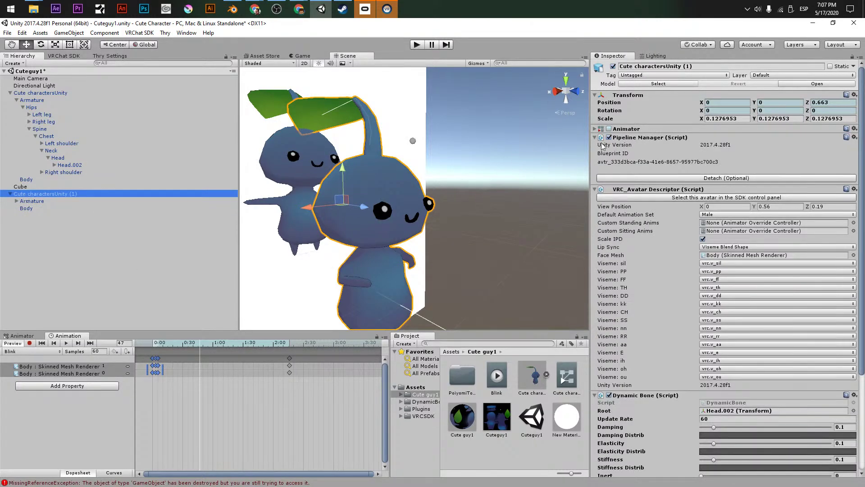
left_click(595, 129)
left_click(594, 129)
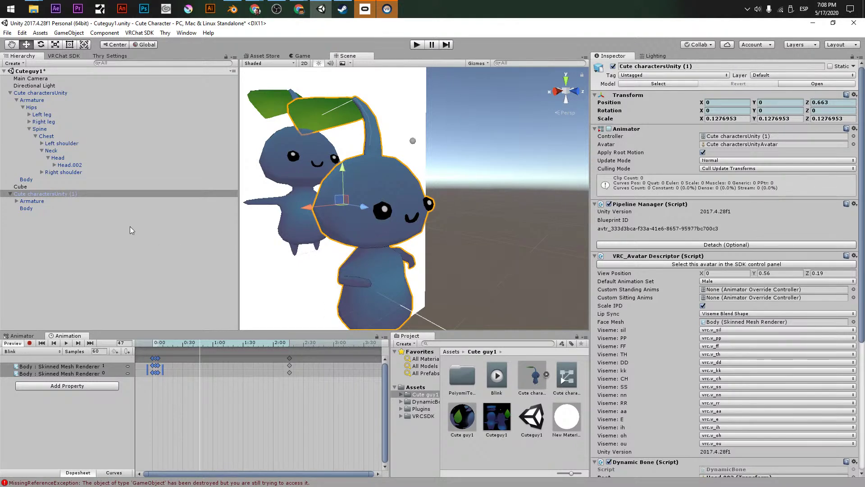
left_click(62, 208)
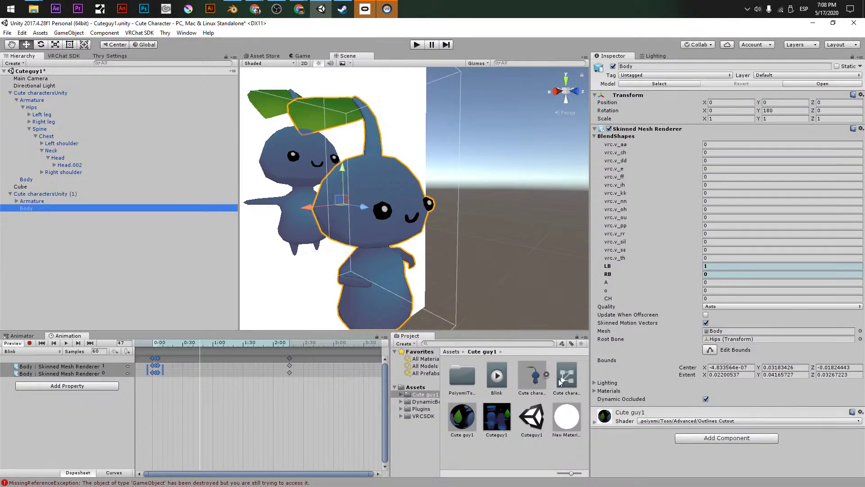
left_click_drag(565, 381, 660, 266)
left_click(728, 439)
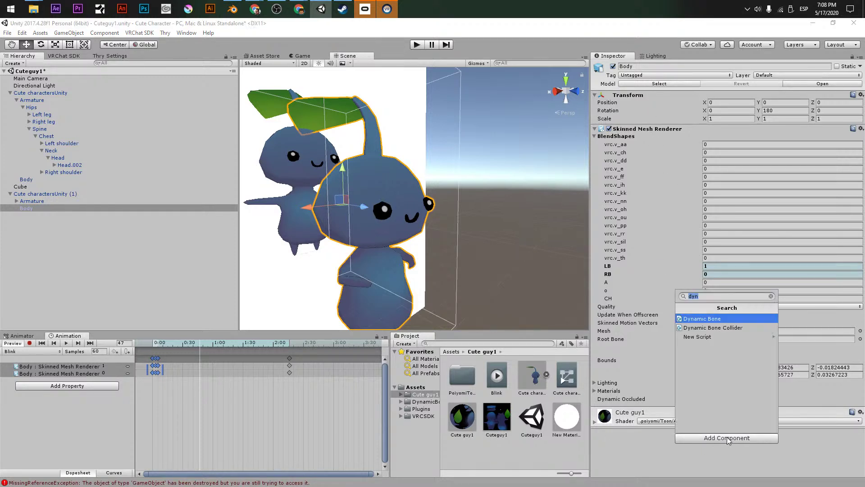
type("anima")
key("Down")
key("Return")
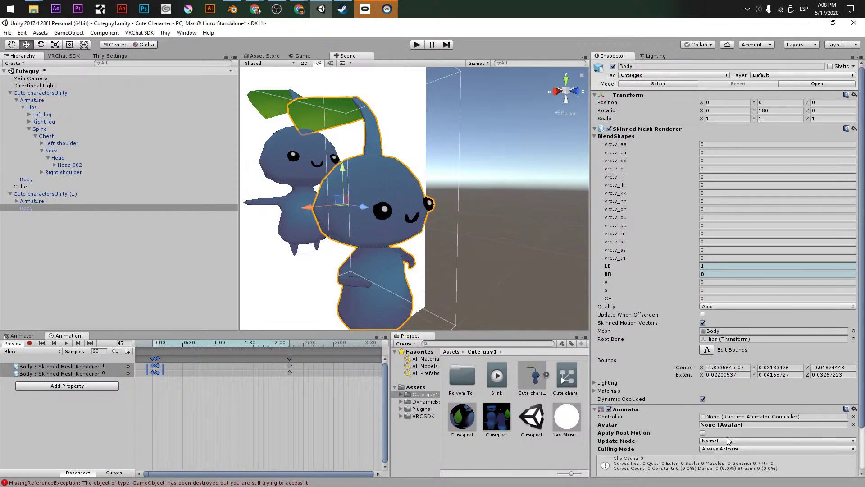
Assign the Cute charactersUnity (1) controller to the Body's Animator and open that controller's state graph at the Blink state
scroll(633, 414, "down", 2)
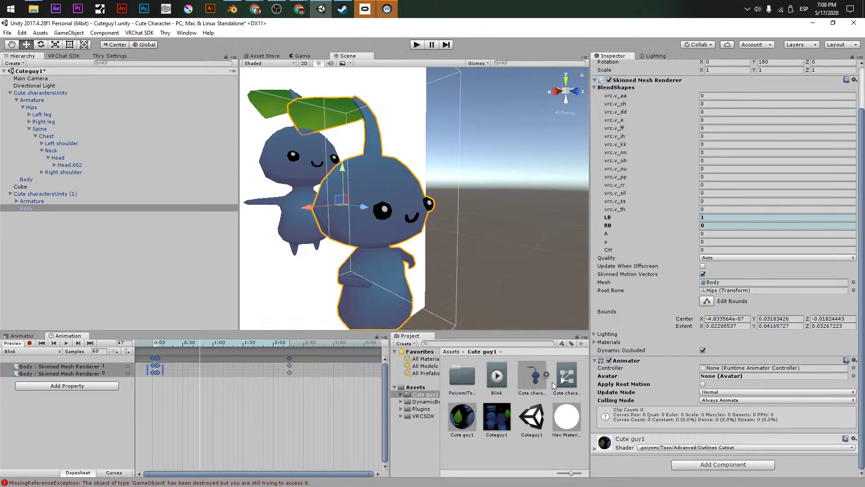
left_click_drag(567, 380, 714, 368)
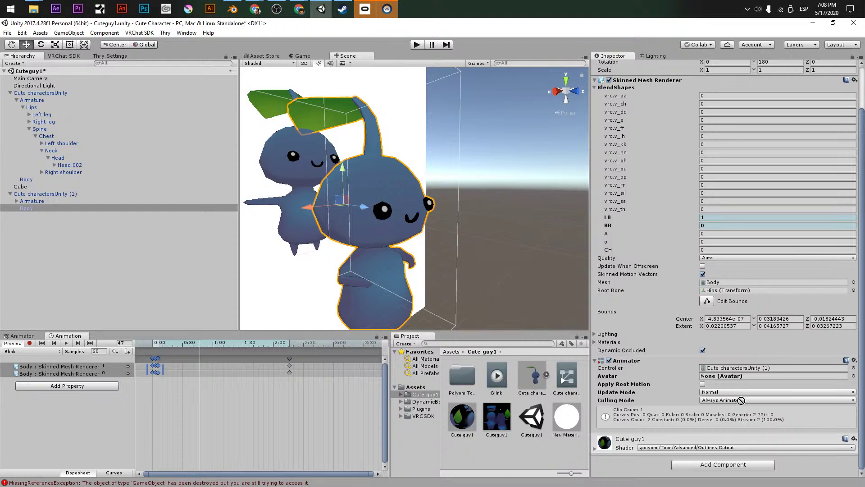
left_click(575, 377)
double_click(574, 377)
left_click_drag(226, 359, 276, 411)
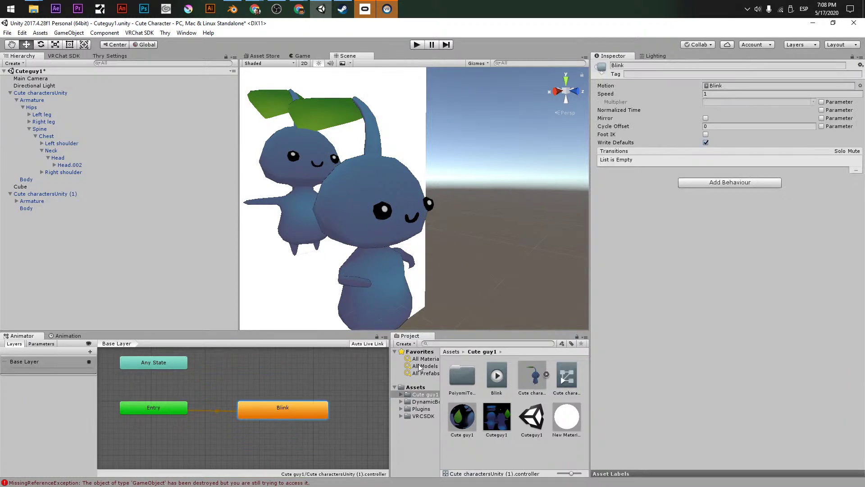
Set the controller of the Animator on the Cute charactersUnity (1) root to None
left_click(64, 195)
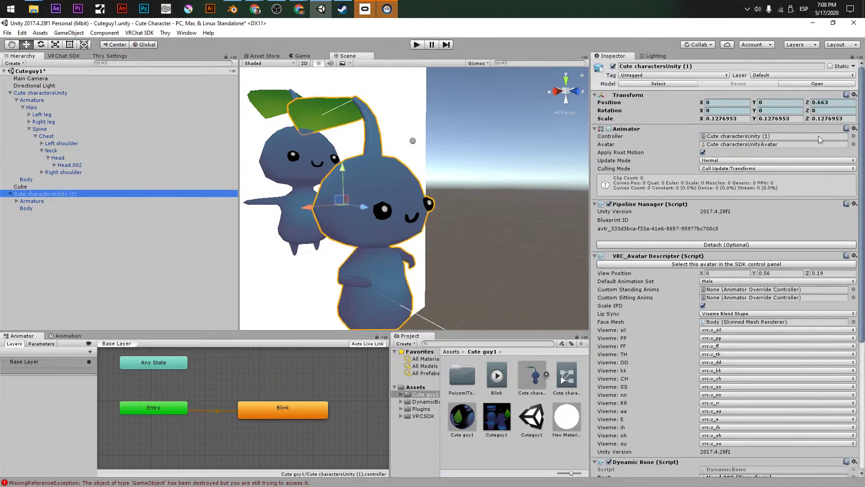
left_click(853, 136)
left_click(493, 283)
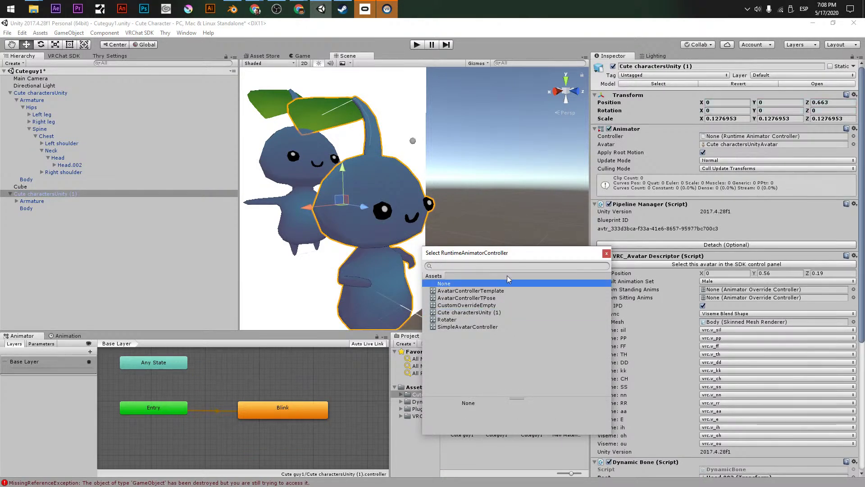
left_click(606, 253)
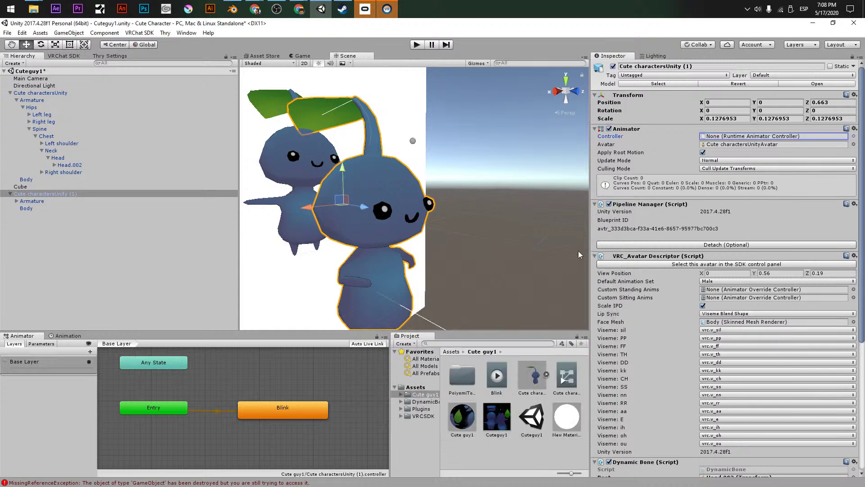
Run the scene in play mode, check the blink on the duplicate's Body, and stop playback
left_click(416, 44)
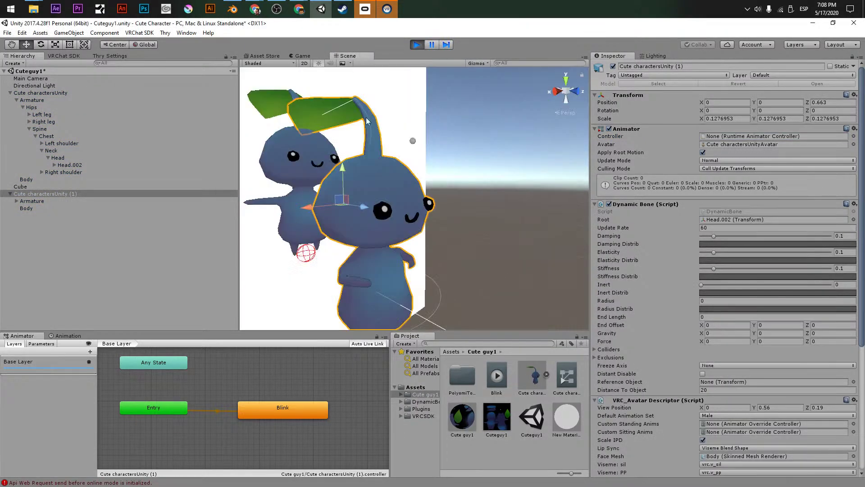
left_click(50, 209)
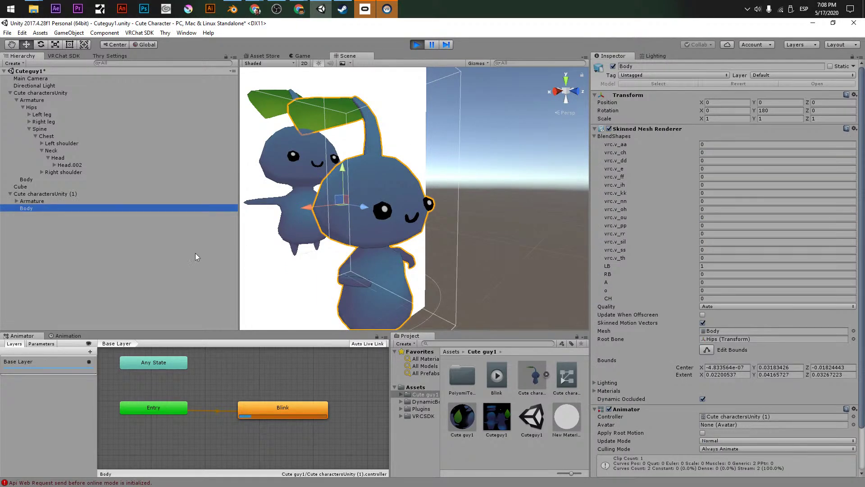
left_click(418, 44)
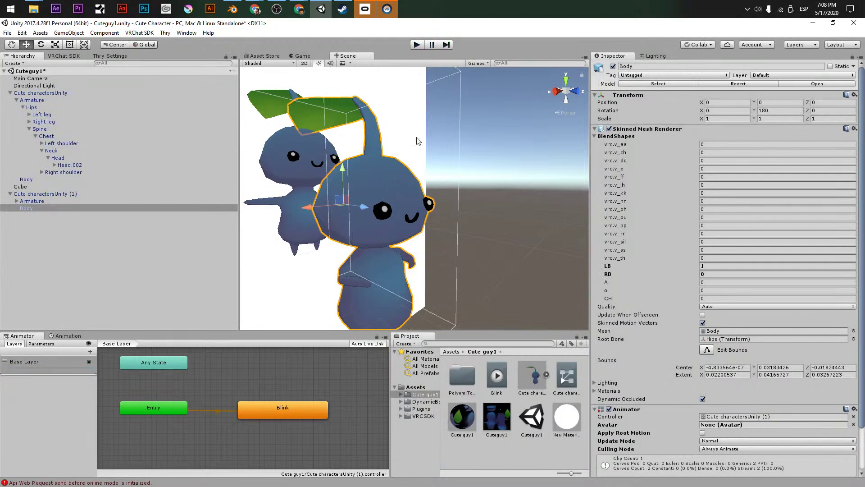
Select the duplicate's Body and bring up its Blink clip in the animation timeline
left_click(191, 262)
left_click(33, 209)
left_click(55, 344)
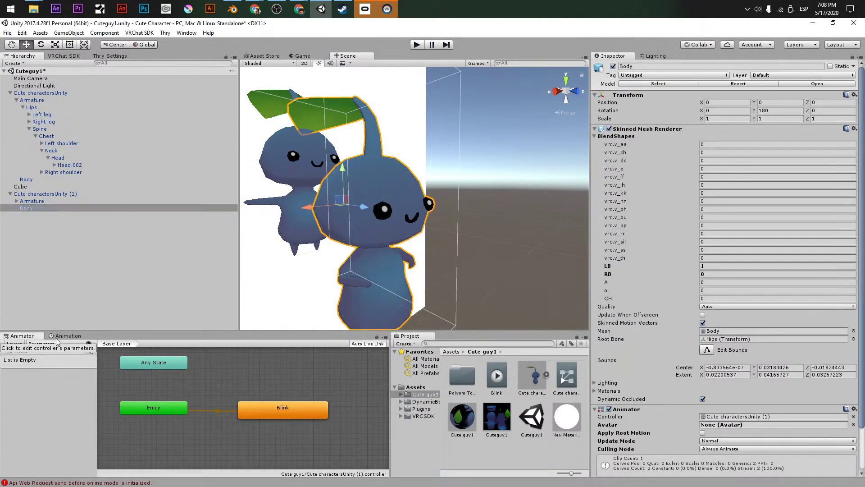
left_click(67, 335)
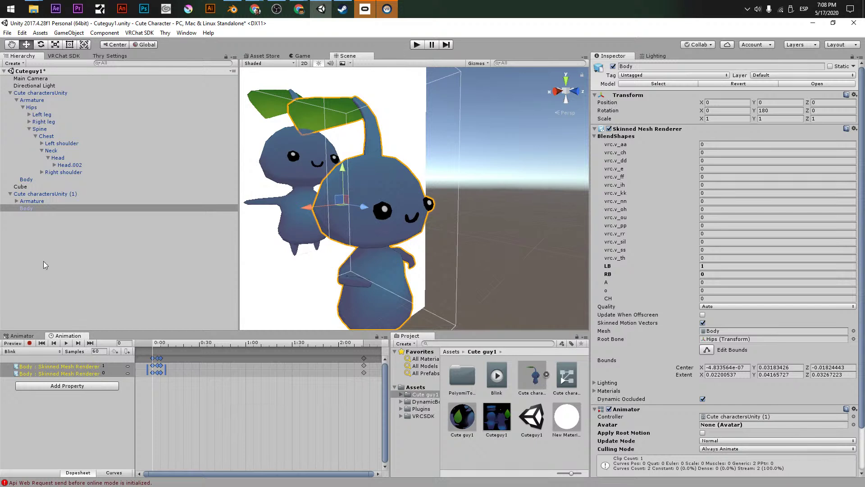
left_click(46, 366)
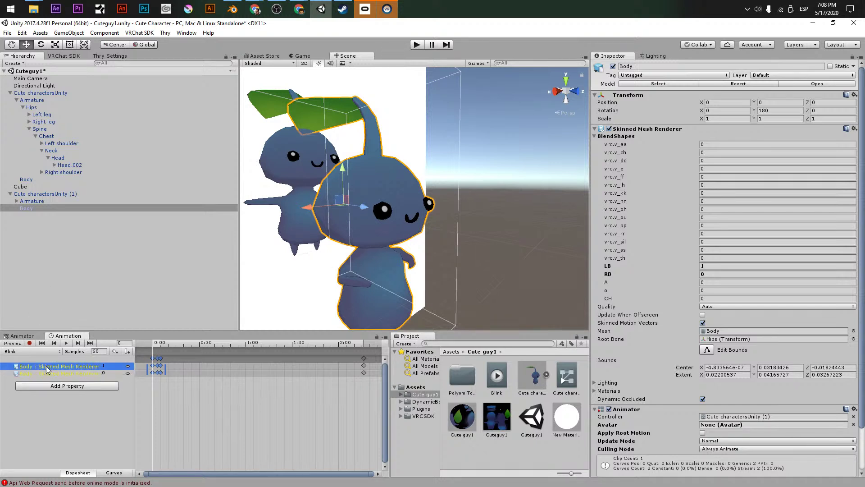
left_click(46, 366)
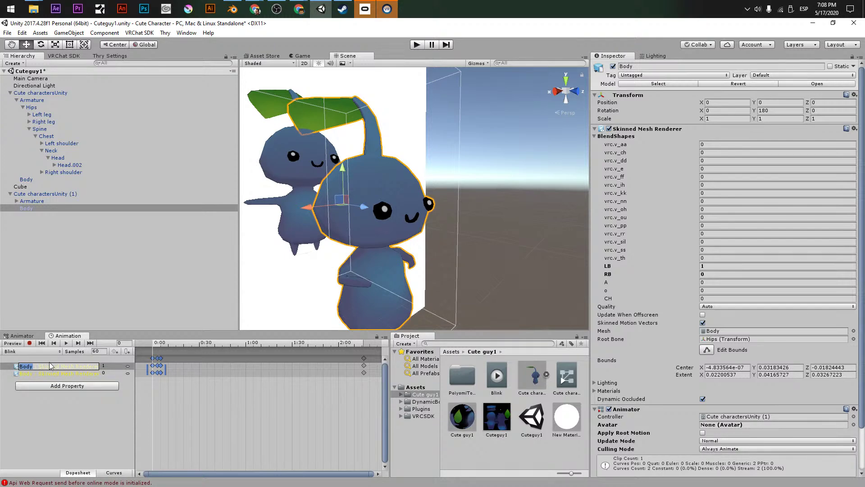
left_click(47, 209)
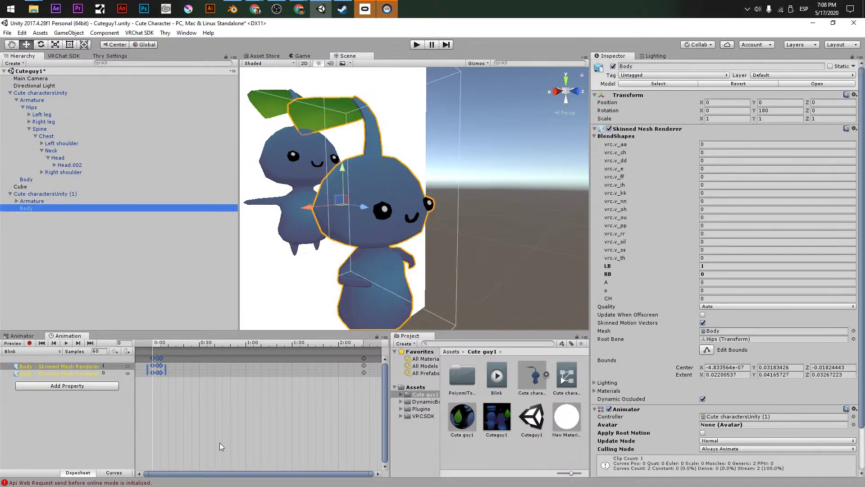
left_click_drag(351, 406, 143, 360)
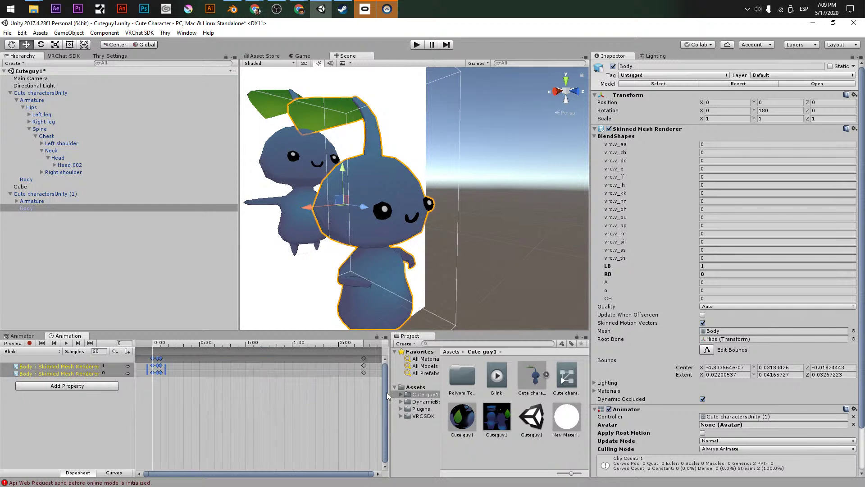
Record a keyframe at frame 4 on the duplicate's Body with the LB and RB blend shapes set to 100
left_click(30, 343)
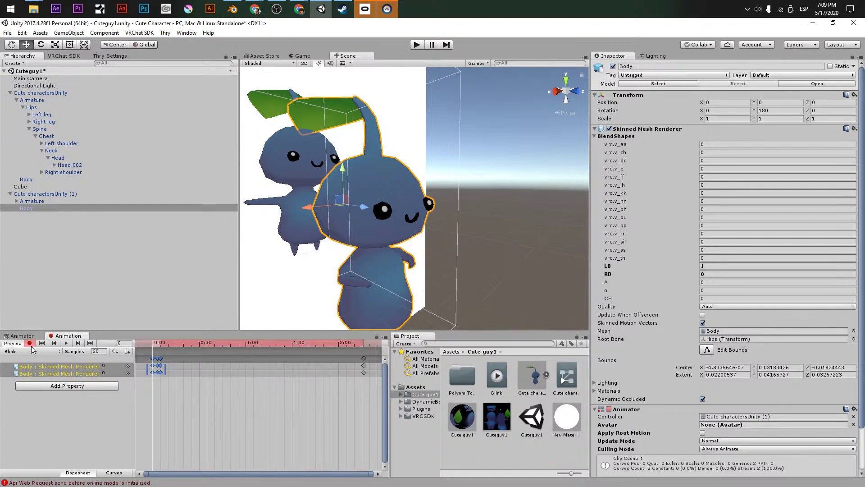
left_click_drag(153, 343, 160, 343)
left_click(715, 266)
type("100")
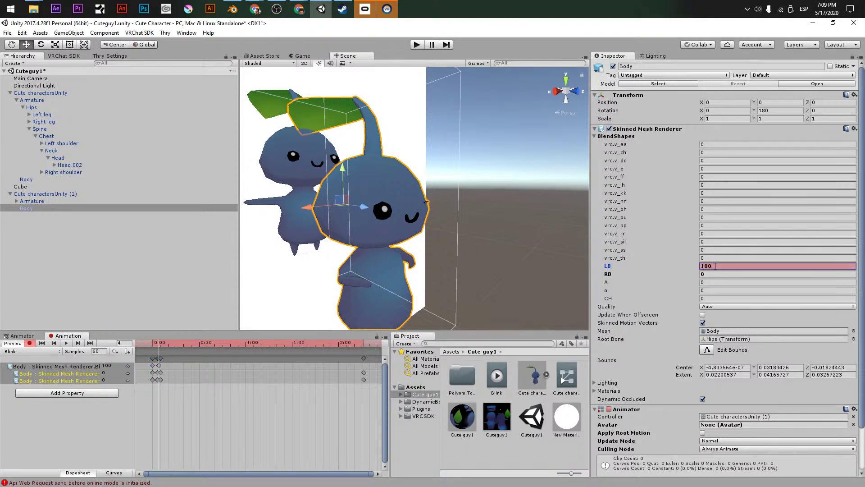
left_click(715, 274)
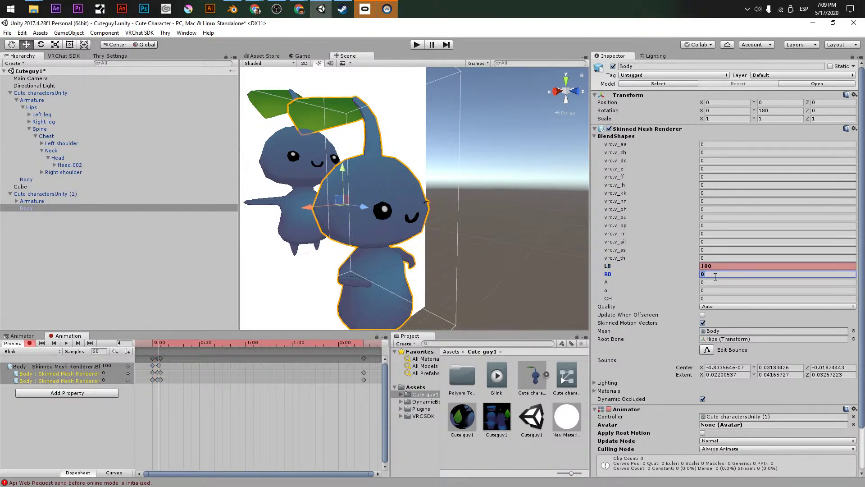
type("100")
Delete the early blink keyframes from the missing LB and RB tracks and widen the property list to show full names
scroll(212, 412, "up", 1)
key("Delete")
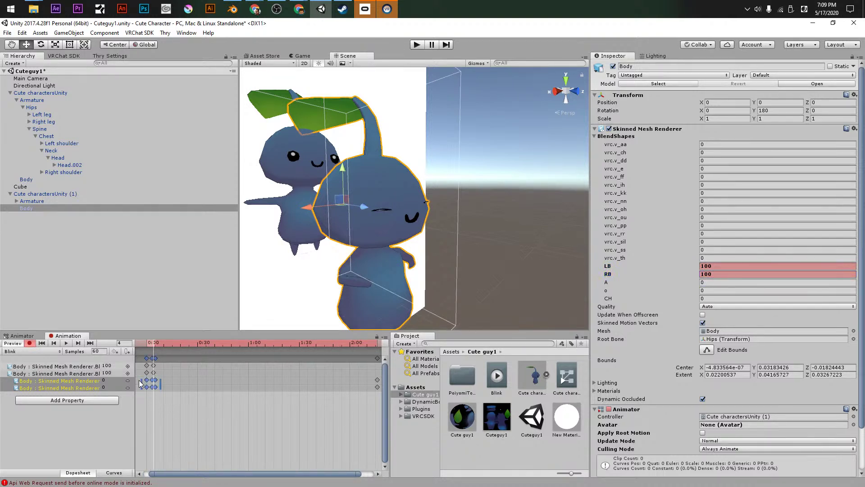
scroll(212, 447, "up", 5)
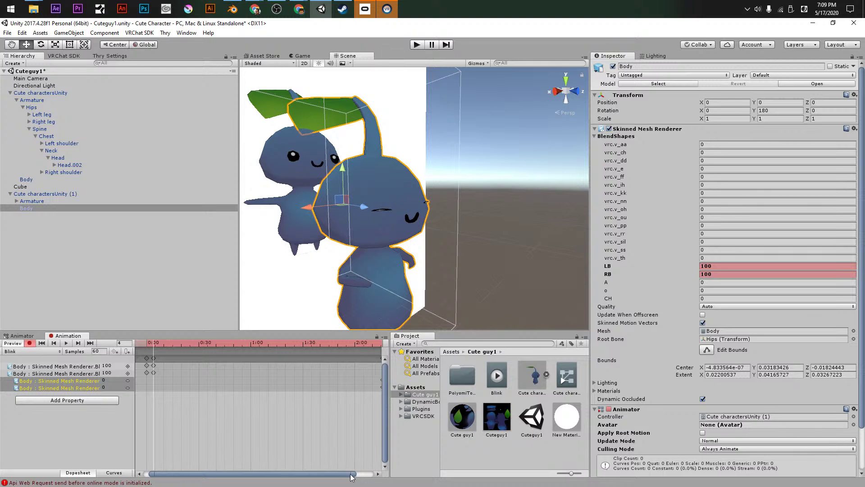
left_click_drag(134, 387, 230, 387)
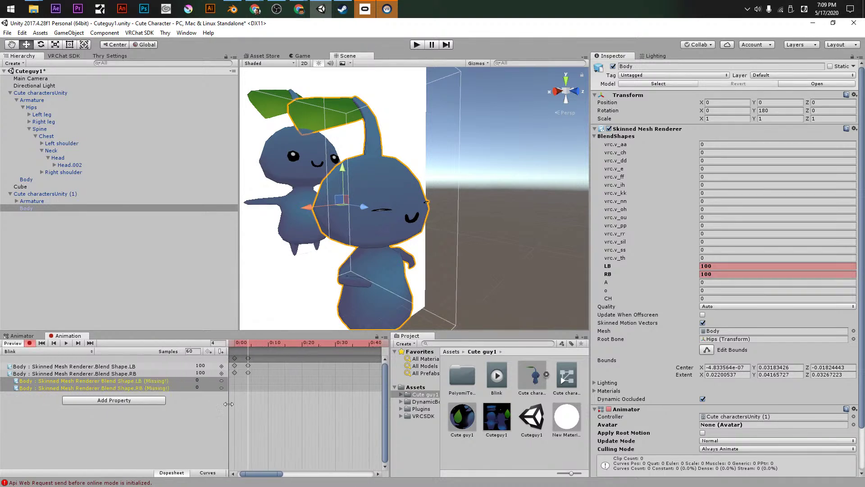
left_click(71, 373)
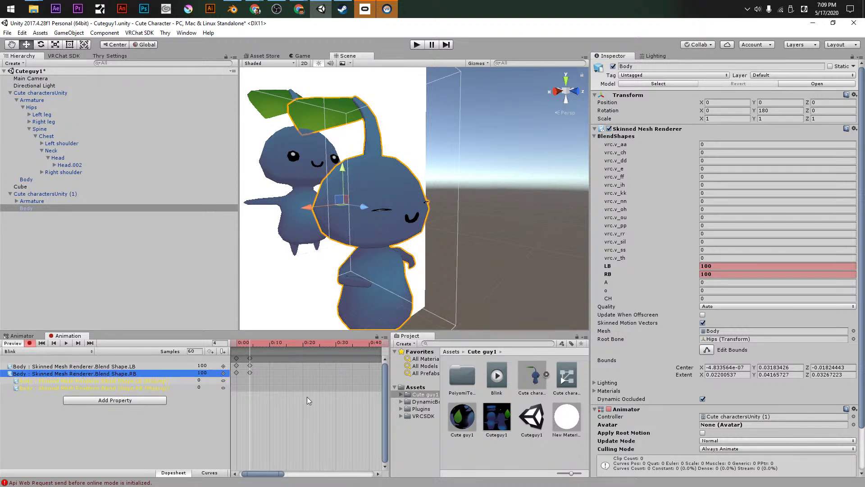
Copy the new LB and RB tracks' starting keyframes to frame 9 so the eyes reopen
left_click_drag(256, 343, 266, 341)
left_click_drag(244, 390, 232, 356)
key("ctrl+v")
left_click_drag(279, 392, 265, 367)
scroll(267, 370, "down", 8, "alt")
scroll(276, 388, "down", 10, "alt")
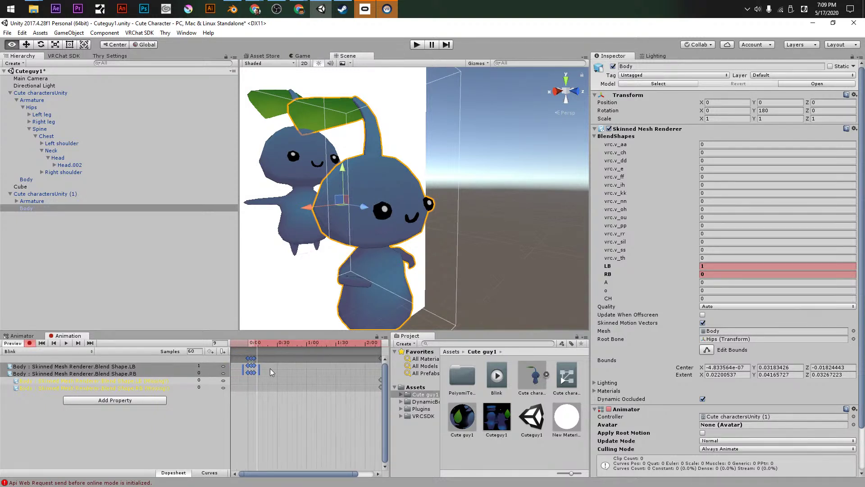
Paste the open-eye LB and RB keyframes at frame 135 to restore the pause between blinks
left_click(261, 375)
left_click(255, 361)
left_click_drag(371, 344, 381, 343)
key("ctrl+v")
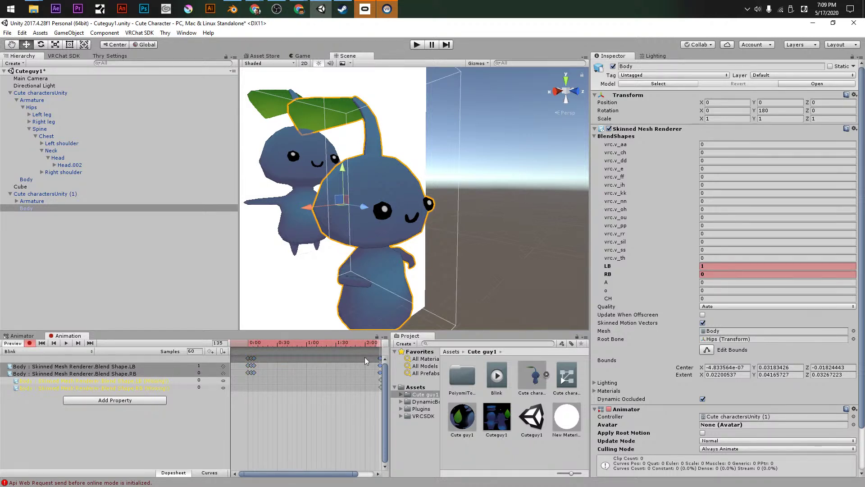
Delete the last keyframes of the missing LB and RB tracks and run the scene to test the blink
left_click_drag(366, 378, 399, 396)
key("Delete")
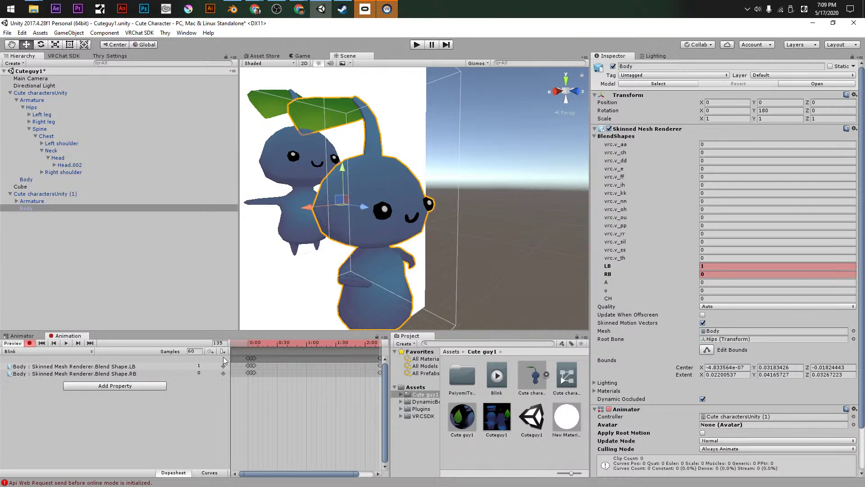
left_click(417, 45)
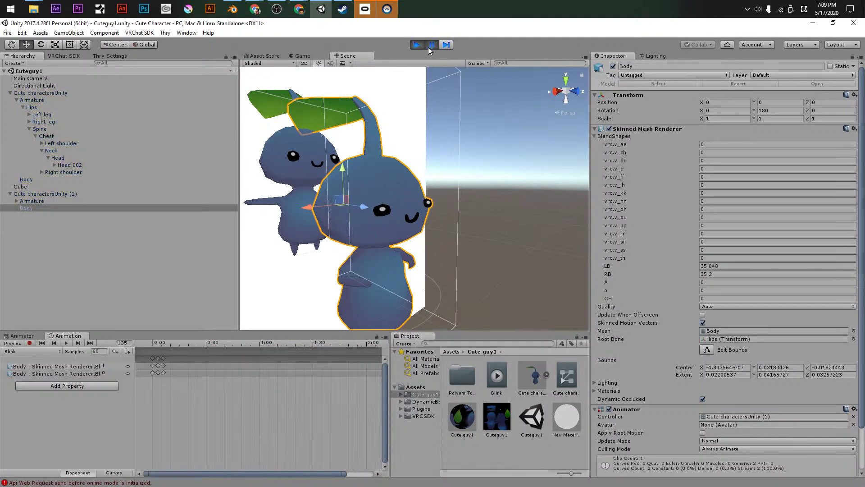
Stop the test run and add an Animator with the Cute charactersUnity (1) controller to the original character's Body
left_click(348, 56)
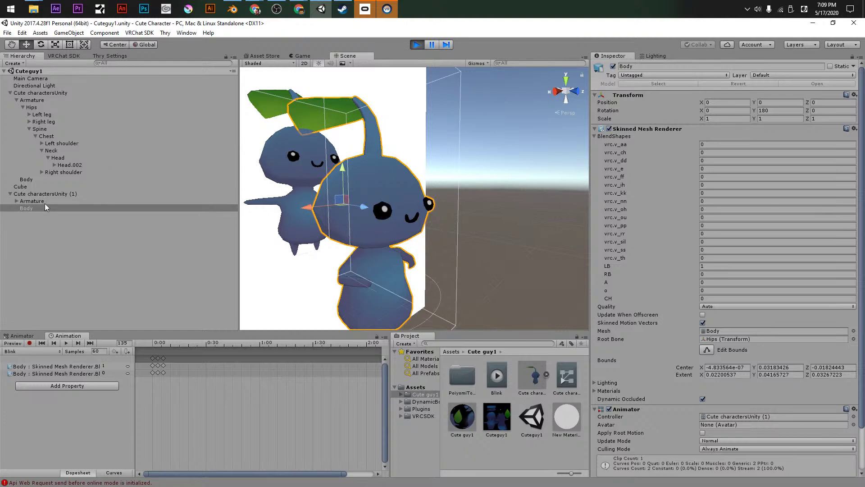
left_click(417, 45)
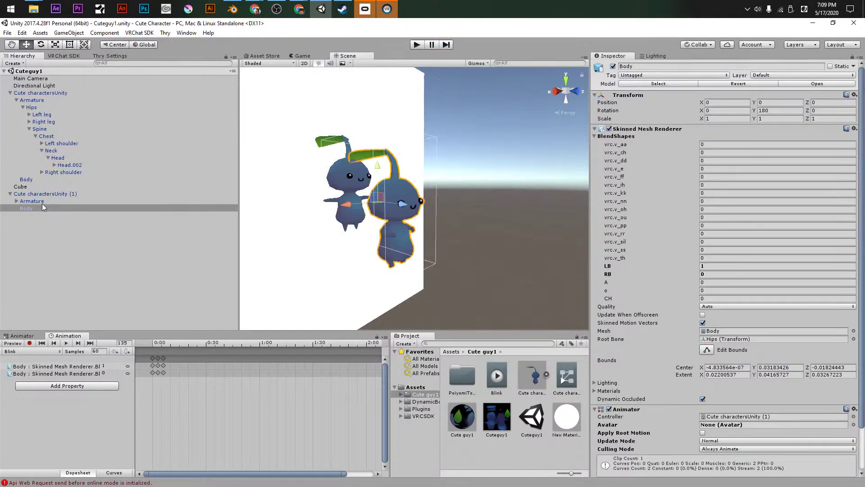
left_click(35, 180)
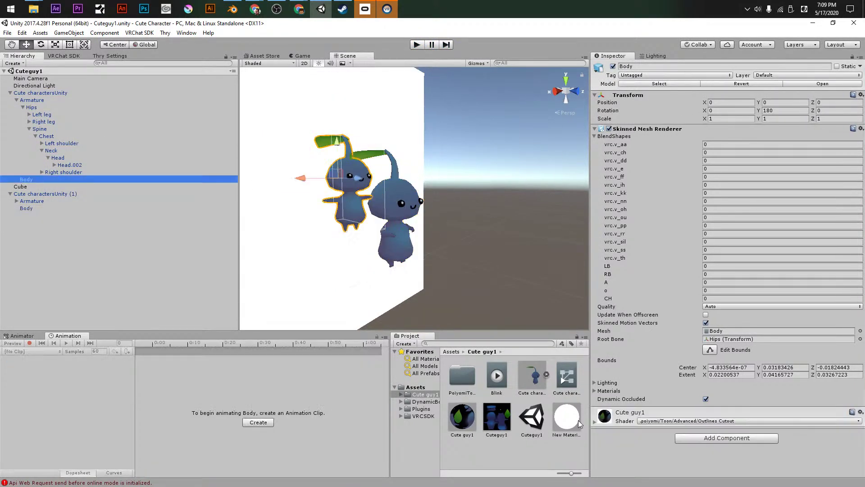
left_click(713, 438)
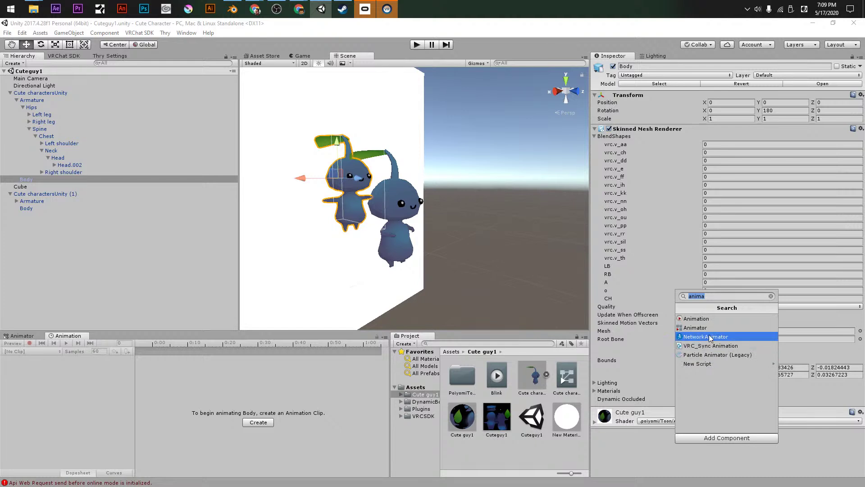
left_click(693, 334)
left_click_drag(562, 385, 720, 418)
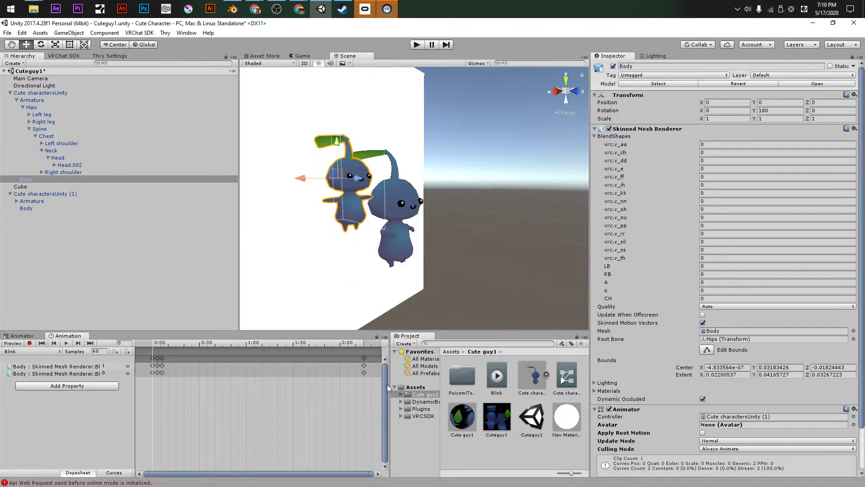
Inspect the Blink clip's loop settings and the Blink state in the Cute charactersUnity (1) controller
left_click(496, 379)
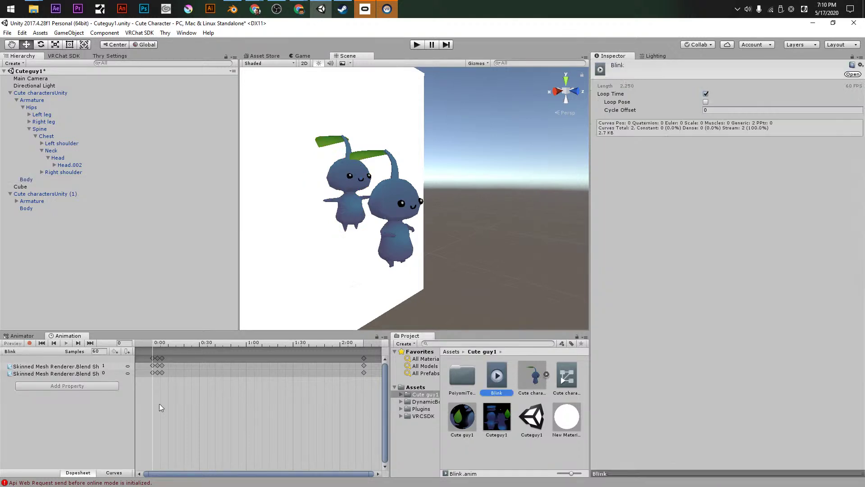
double_click(569, 374)
left_click_drag(309, 414, 264, 409)
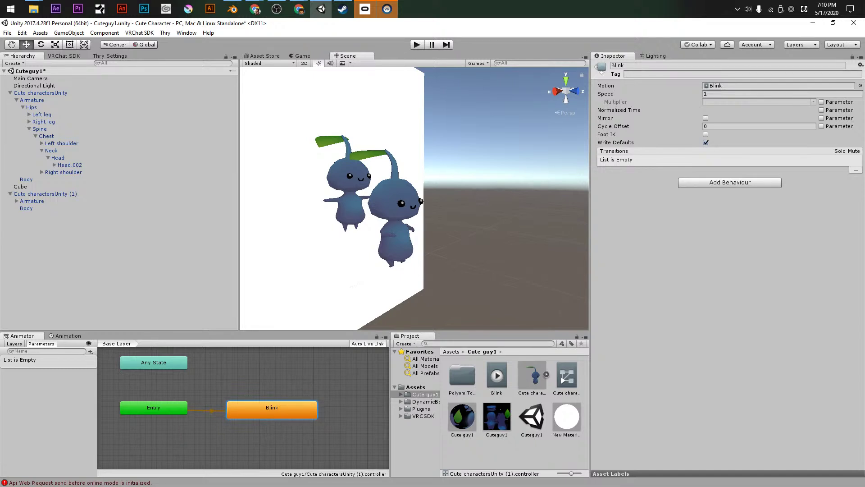
key("alt+Tab")
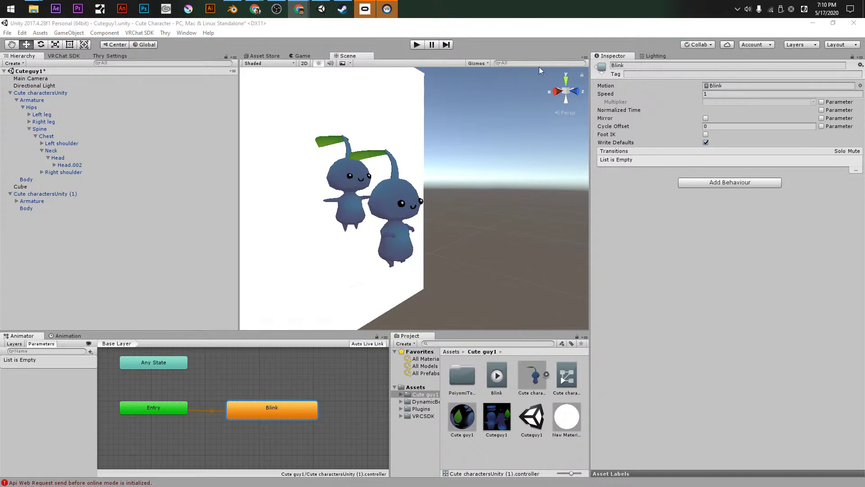
Delete the duplicate Cute charactersUnity (1) character, select the original Cute charactersUnity and save the scene
left_click(38, 193)
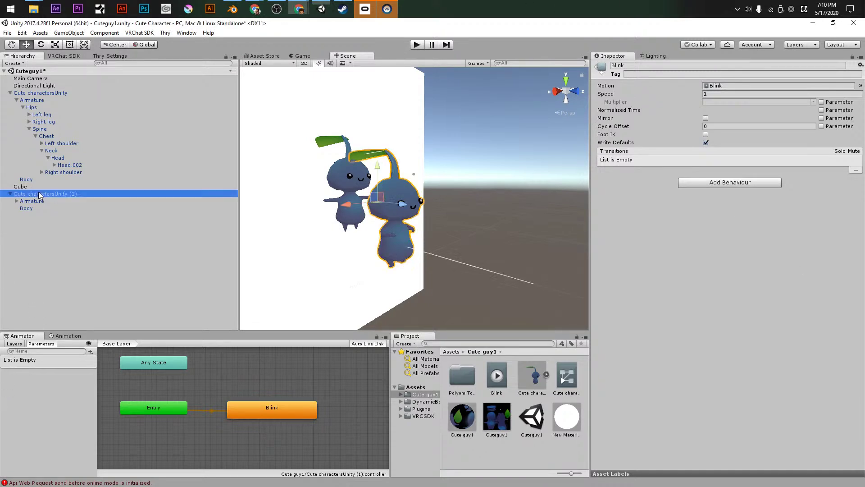
key("Delete")
left_click(26, 94)
key("ctrl+s")
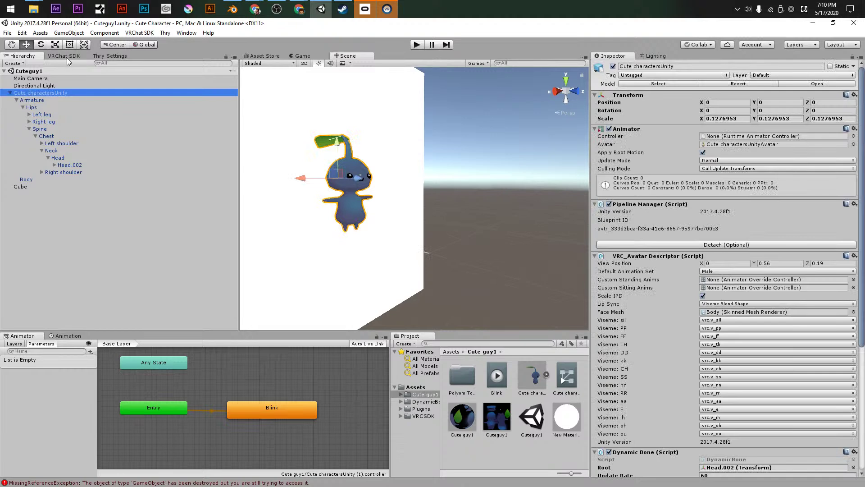
Build and publish the updated Pikomin avatar, confirming the content rights and starting the upload
left_click(66, 56)
left_click(83, 112)
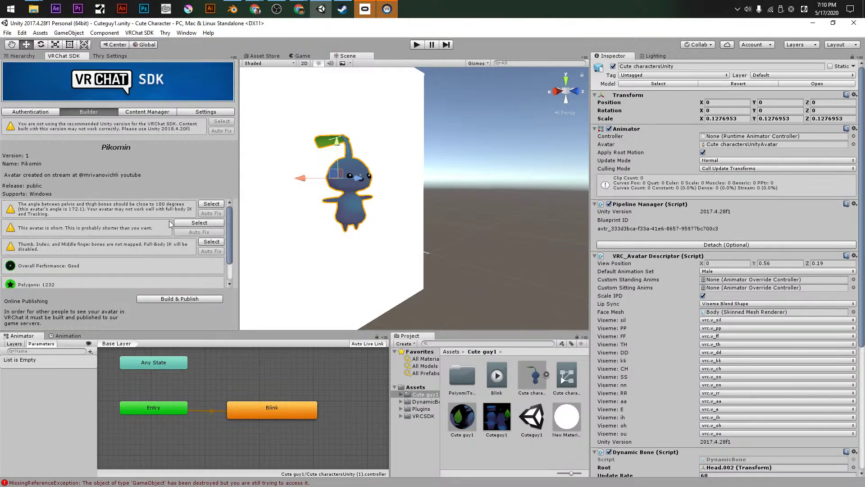
left_click(184, 299)
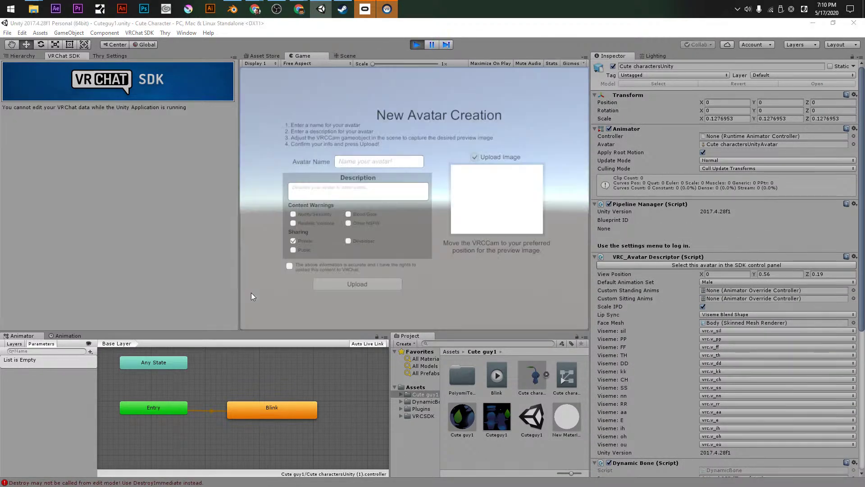
left_click(290, 266)
left_click(336, 286)
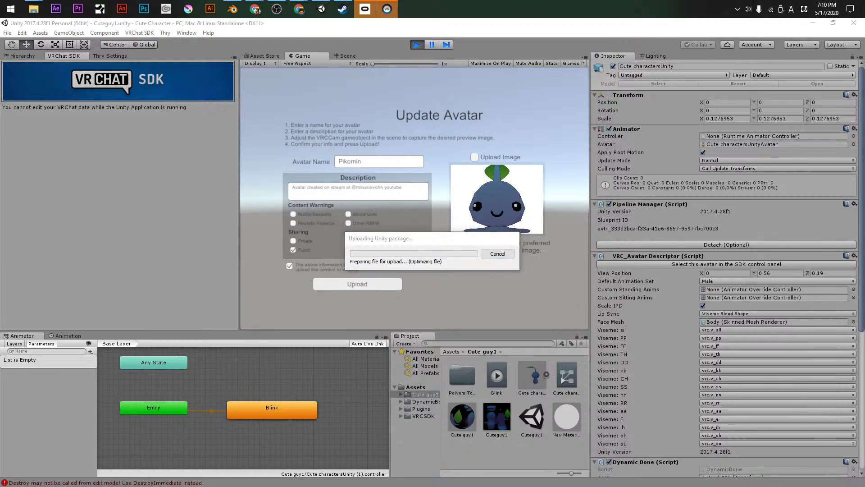
Close the Oculus app during the upload and acknowledge the SDK's completion notice
left_click(366, 9)
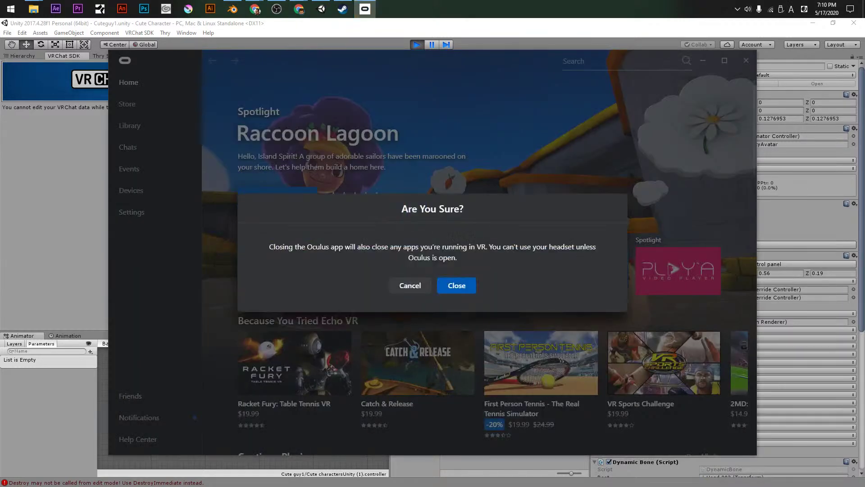
left_click(459, 281)
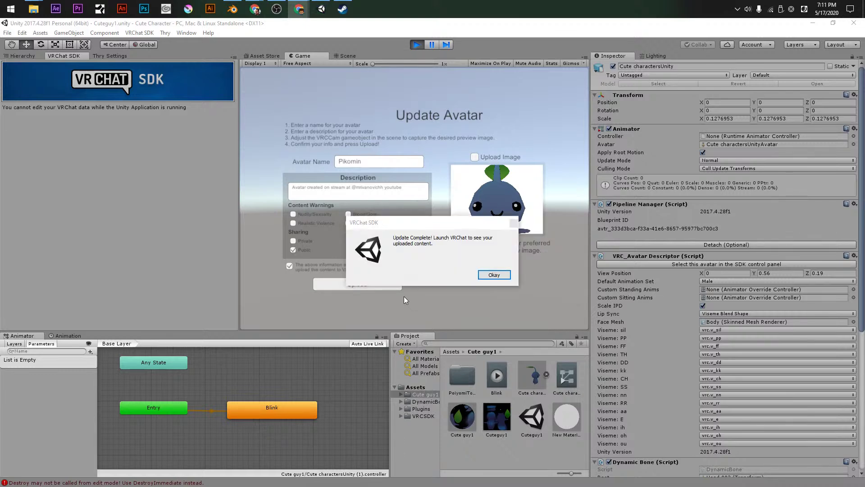
left_click(495, 275)
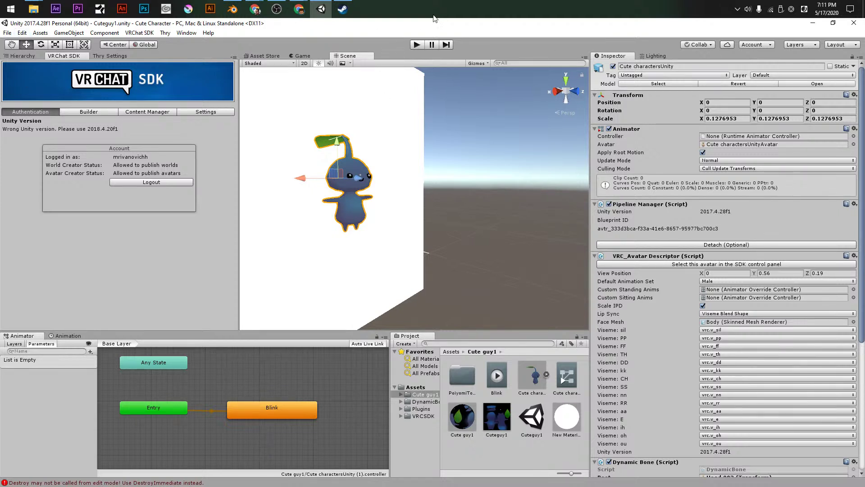
Switch to Blender and save the Cute characters.blend file
left_click(232, 9)
middle_click_drag(261, 198, 210, 119)
key("ctrl+s")
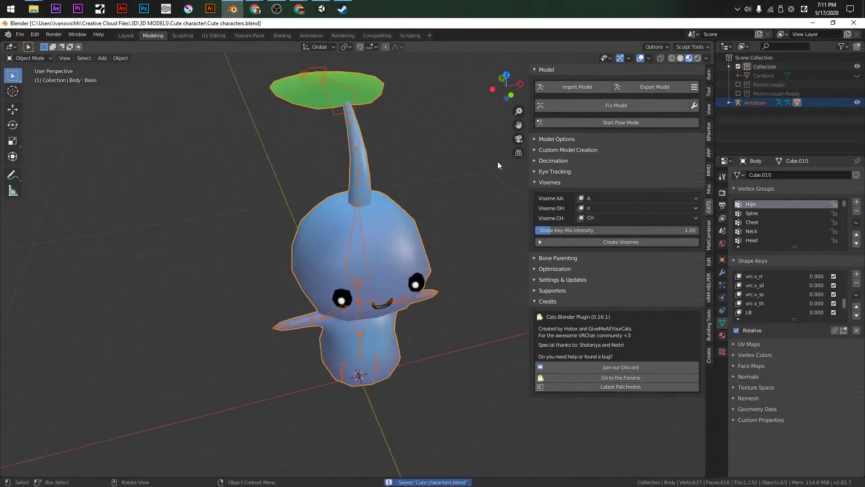
Move the Cardbord plane and the Armature with its Body into a new collection and exclude that collection
left_click(857, 47)
left_click(766, 80)
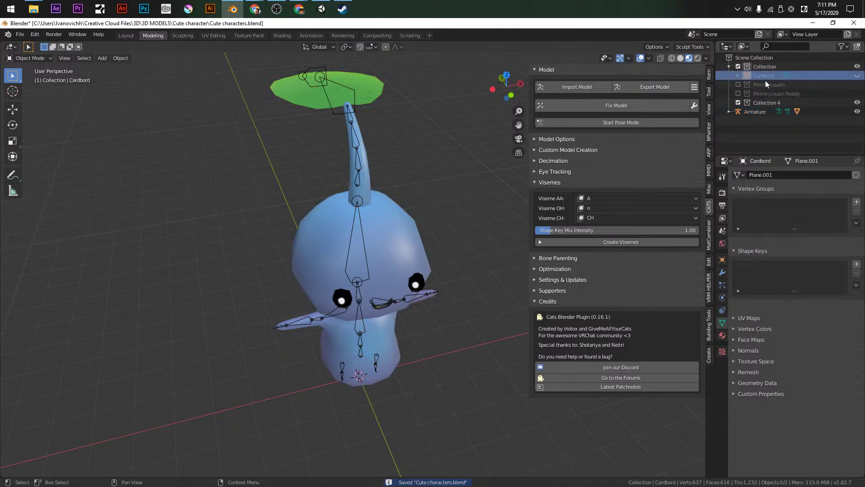
left_click(757, 112)
mouse_move(753, 110)
left_mouse_down()
mouse_move(762, 91)
mouse_move(761, 103)
left_mouse_up()
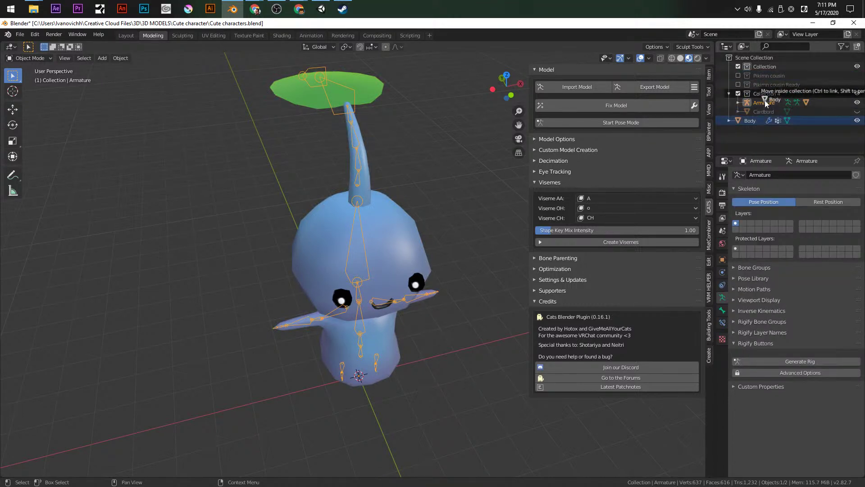
left_click(738, 93)
Add a UV sphere at the origin in the front view
key("KP_1")
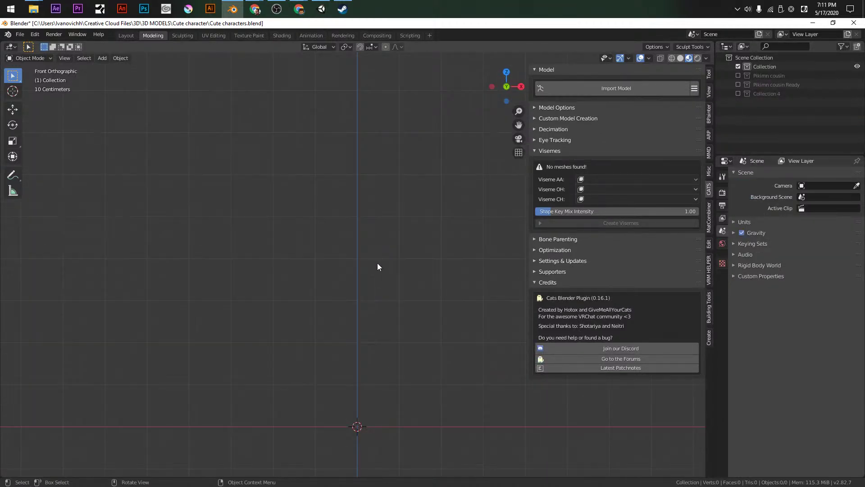
key("shift+a")
mouse_move(316, 295)
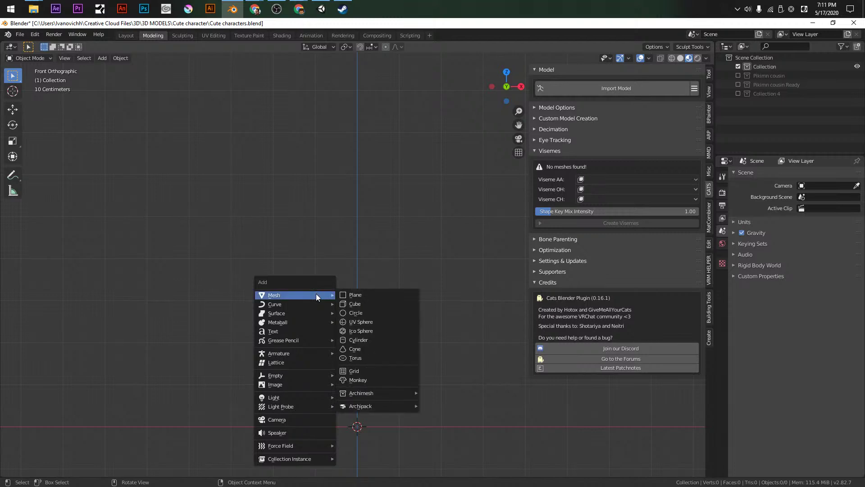
left_click(358, 322)
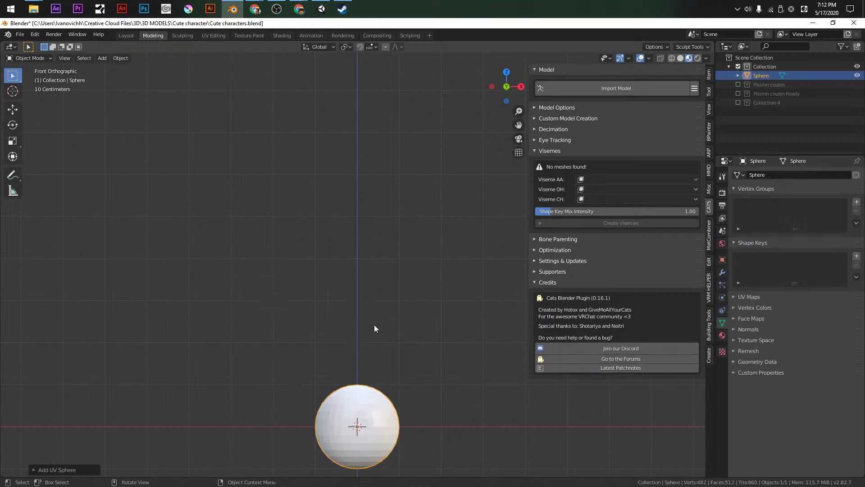
key("KP_Decimal")
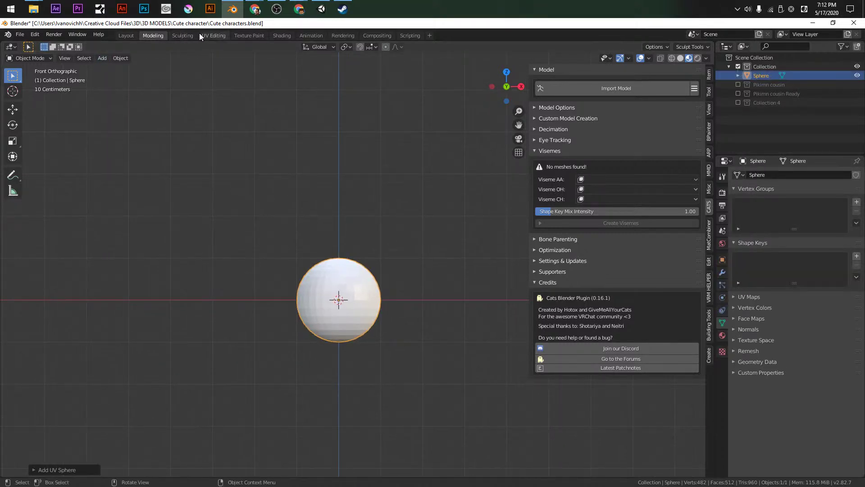
Open the sphere in the Sculpting workspace from the front, enable Dyntopo and display the mesh as wireframe
left_click(182, 35)
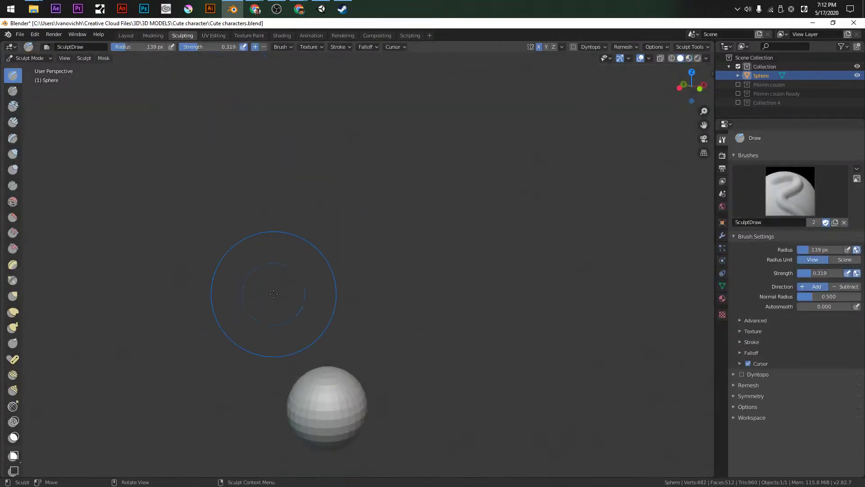
key("KP_Decimal")
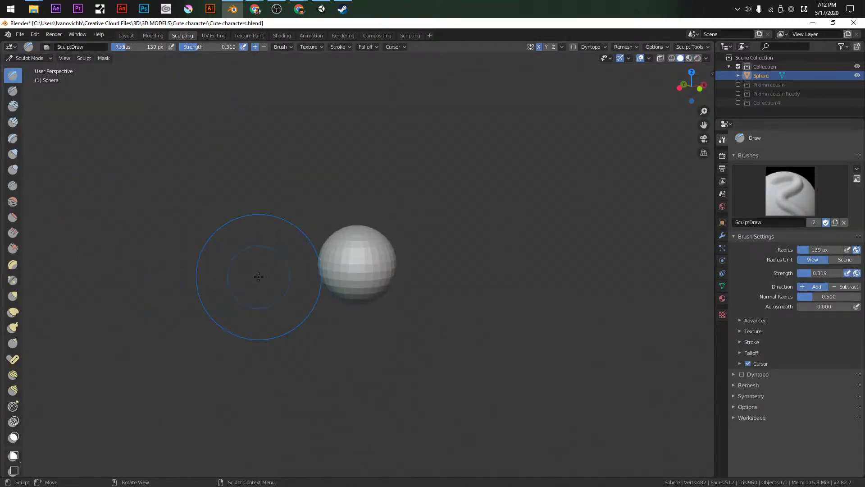
key("KP_1")
scroll(367, 251, "up", 4)
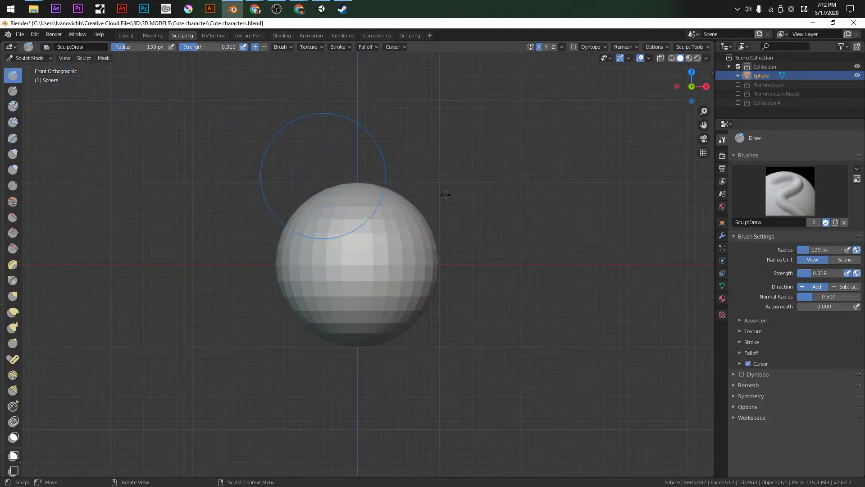
left_click(737, 373)
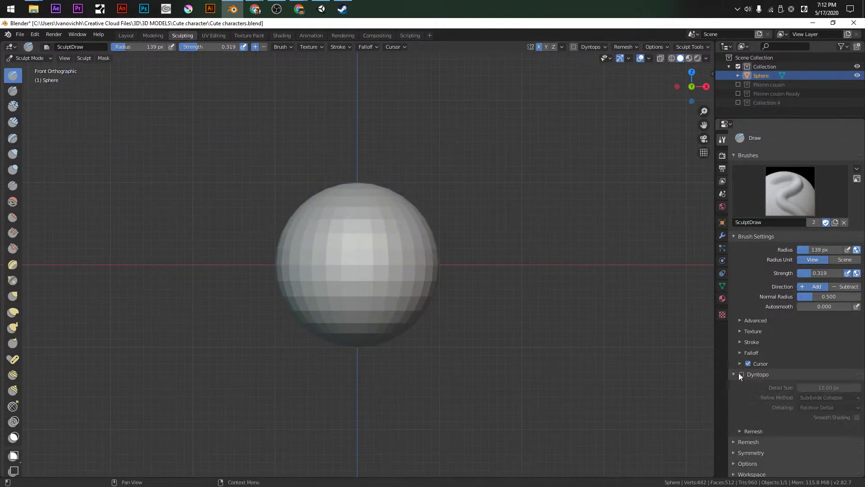
left_click(742, 374)
left_click(698, 394)
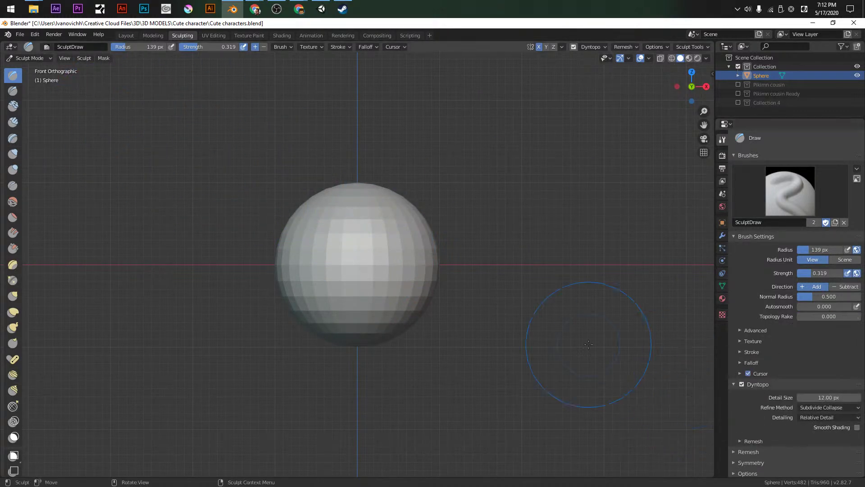
key("shift+z")
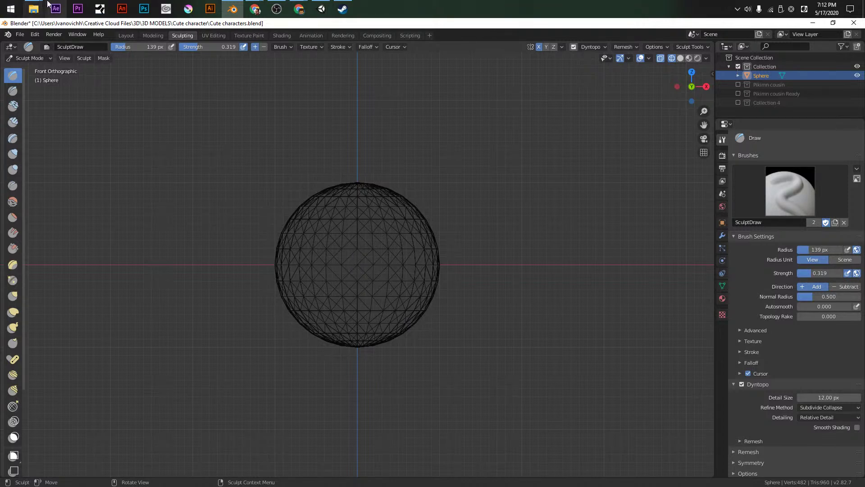
key("alt+Tab")
key("alt+Tab")
key("alt+Tab")
key("alt+Tab")
key("alt+Tab")
key("alt+Tab")
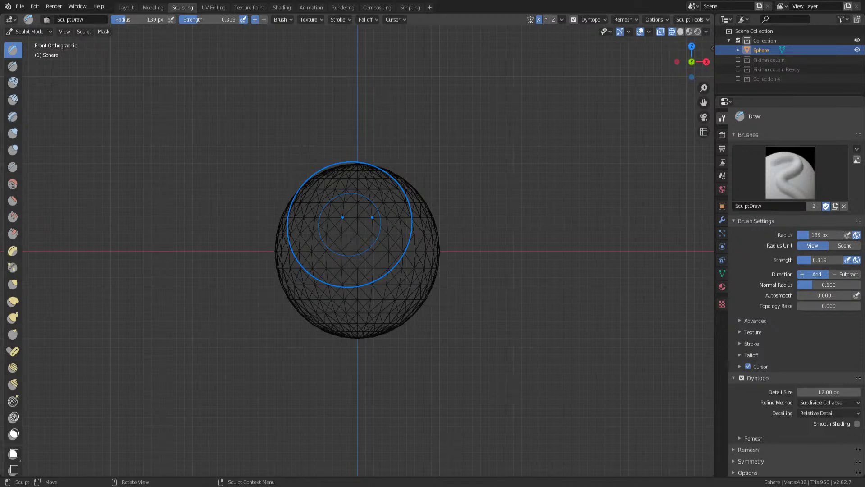
Brush over the sphere's upper half with the Draw brush and densify the mesh using a Dyntopo detail size of 8 px
left_click_drag(350, 224, 400, 191)
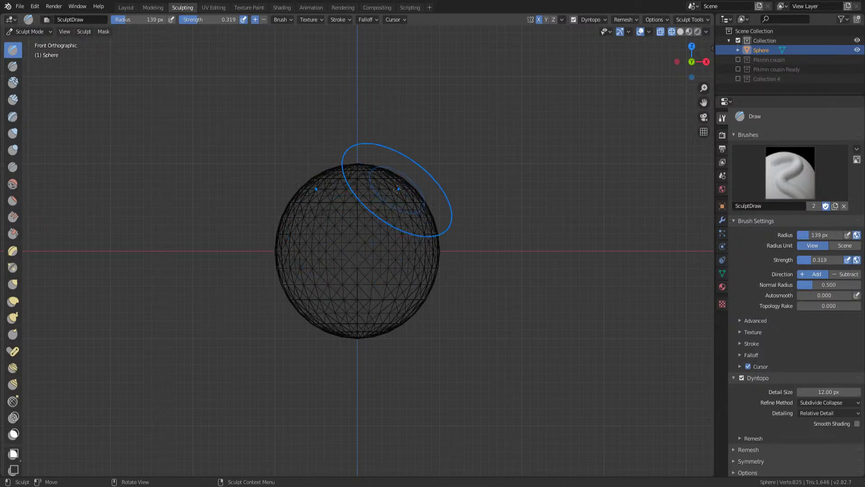
mouse_move(430, 251)
middle_mouse_down("shift")
mouse_move(379, 190)
mouse_move(363, 213)
middle_mouse_up("shift")
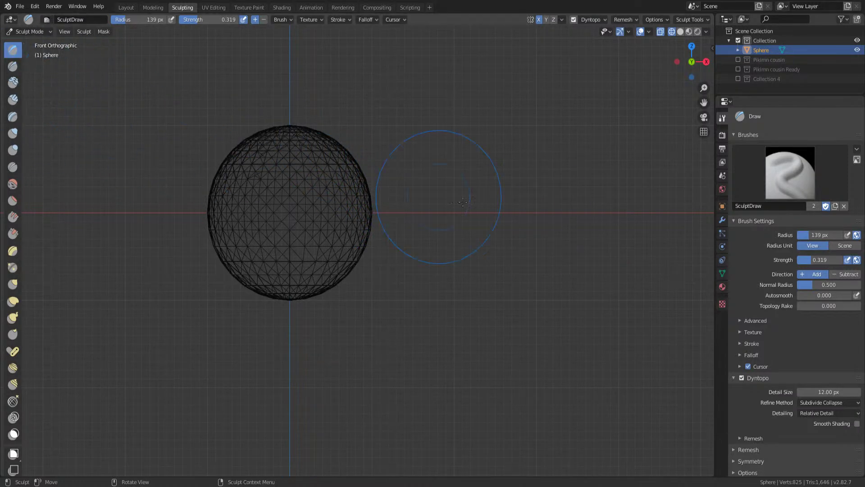
scroll(779, 384, "down", 1)
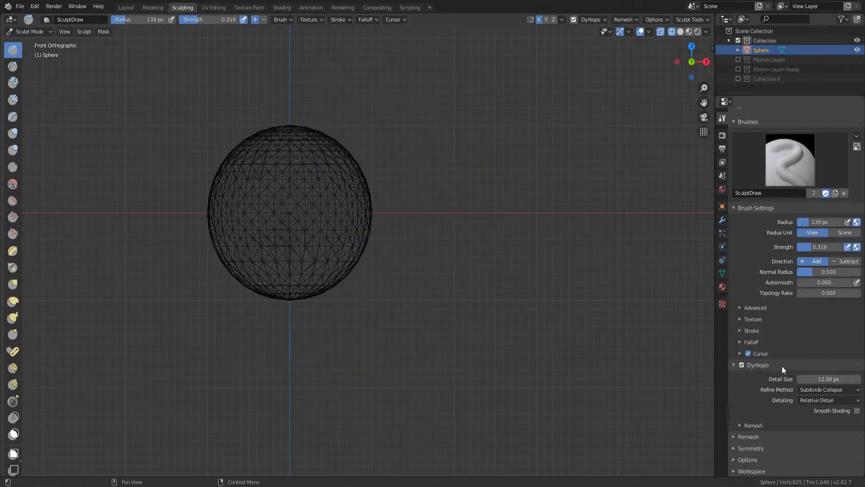
left_click_drag(829, 379, 810, 379)
mouse_move(330, 155)
left_mouse_down()
mouse_move(318, 164)
mouse_move(315, 229)
left_mouse_up()
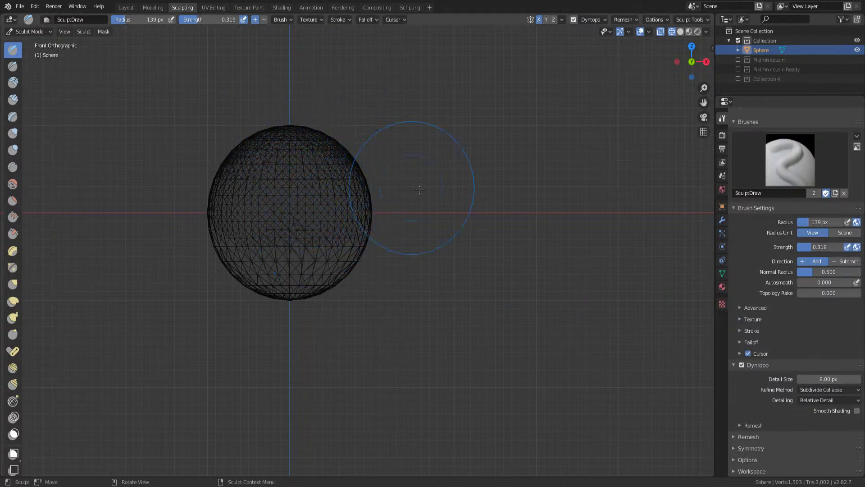
Pull two symmetrical ear shapes out of the sphere's upper sides with the Grab brush
key("g")
left_click_drag(349, 159, 457, 97)
left_click_drag(349, 157, 463, 80)
left_click_drag(376, 147, 391, 130)
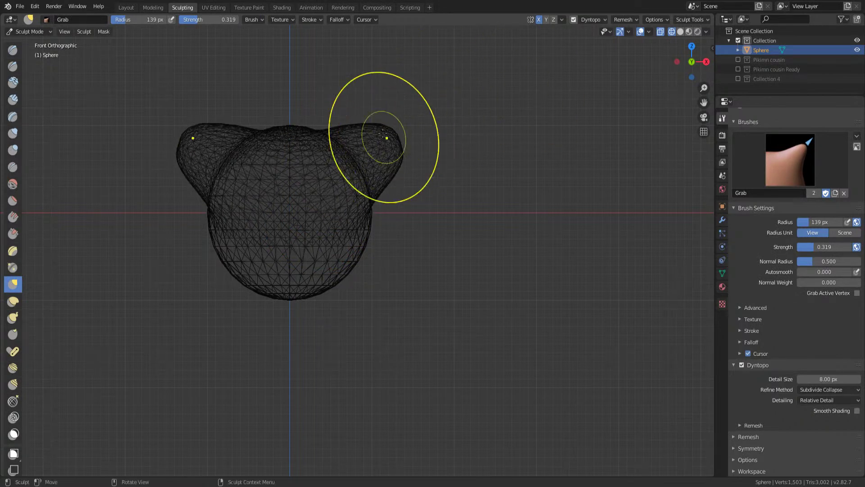
Brush over both ears with the Draw brush to densify their mesh, and display the sculpt in solid shading
key("x")
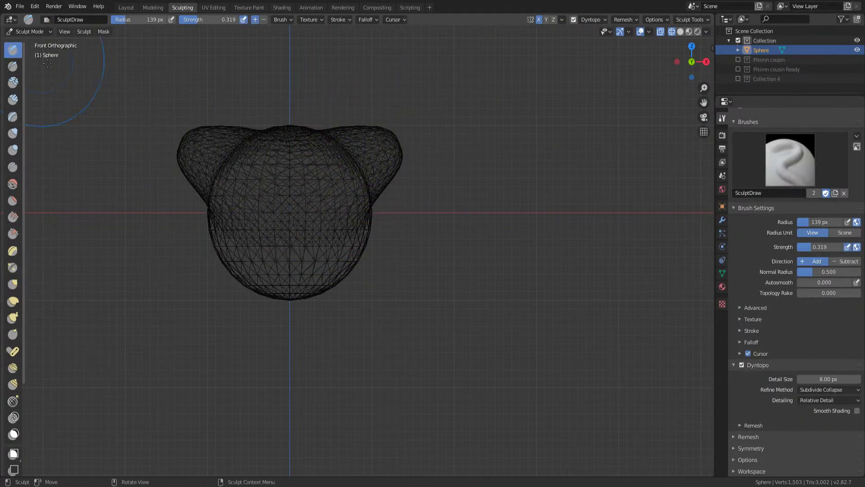
left_click_drag(392, 145, 379, 165)
mouse_move(380, 165)
middle_mouse_down()
mouse_move(400, 234)
mouse_move(336, 199)
middle_mouse_up()
key("shift+z")
mouse_move(336, 199)
left_mouse_down("shift")
mouse_move(289, 176)
mouse_move(328, 191)
left_mouse_up("shift")
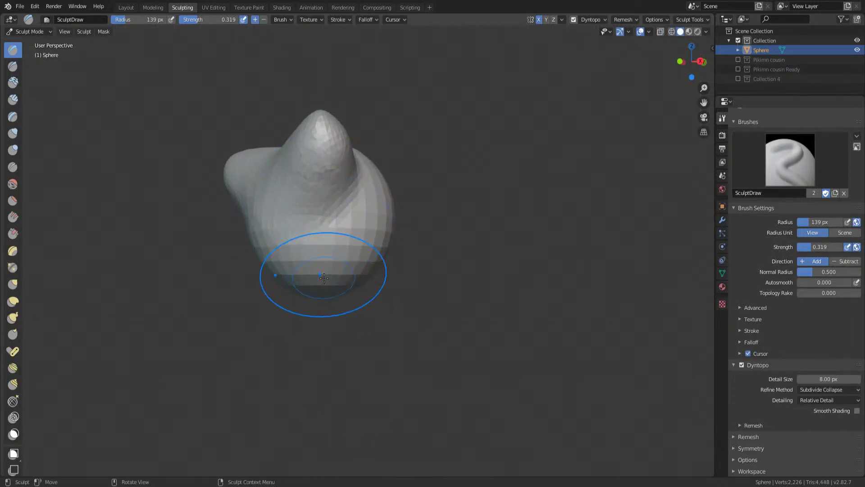
From the right view, pull two leg shapes down from the underside and reshape the front of the body with the Grab brush
key("KP_3")
mouse_move(397, 288)
middle_mouse_down("shift")
mouse_move(401, 182)
mouse_move(400, 190)
middle_mouse_up("shift")
key("g")
left_click_drag(356, 193, 480, 362)
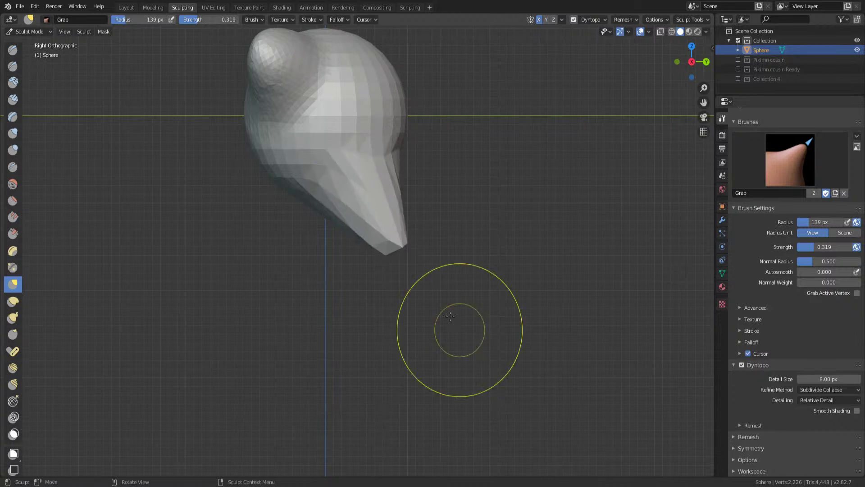
left_click_drag(331, 210, 365, 163)
left_click_drag(356, 221, 383, 203)
left_click_drag(318, 194, 322, 162)
left_click_drag(259, 165, 243, 189)
mouse_move(229, 229)
middle_mouse_down()
mouse_move(222, 213)
mouse_move(270, 233)
mouse_move(290, 107)
mouse_move(315, 194)
mouse_move(295, 158)
mouse_move(309, 228)
mouse_move(328, 195)
middle_mouse_up()
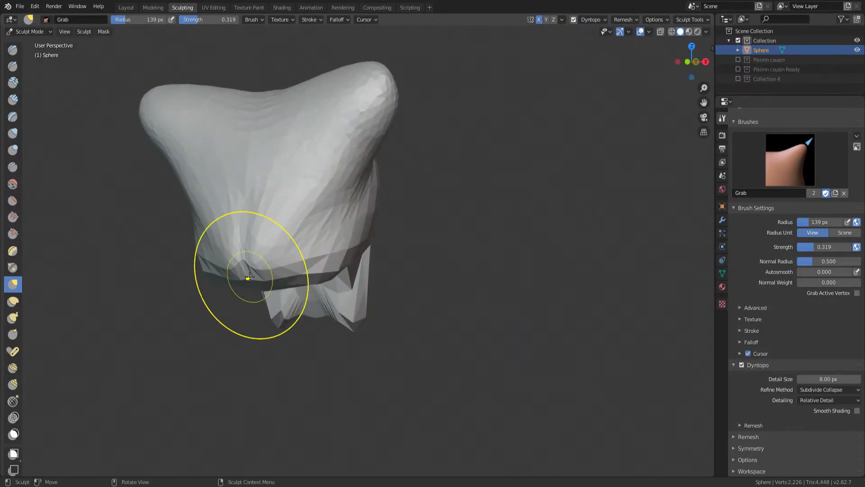
Brush over the head, body and leg stubs with the Draw brush at a reduced strength to densify the stretched mesh
left_click(13, 50)
mouse_move(261, 271)
left_mouse_down()
mouse_move(230, 266)
mouse_move(323, 277)
mouse_move(368, 246)
left_mouse_up()
left_click_drag(189, 20, 166, 20)
mouse_move(239, 201)
left_mouse_down()
mouse_move(242, 269)
mouse_move(332, 252)
mouse_move(296, 311)
left_mouse_up()
mouse_move(331, 287)
left_mouse_down()
mouse_move(361, 257)
mouse_move(252, 227)
left_mouse_up()
mouse_move(367, 92)
left_mouse_down()
mouse_move(268, 221)
mouse_move(245, 210)
left_mouse_up()
Set the Draw brush strength to 1.000 and even out the surface of the body and leg stubs
left_click_drag(205, 20, 271, 20)
mouse_move(226, 238)
left_mouse_down("shift")
mouse_move(340, 341)
mouse_move(266, 189)
left_mouse_up("shift")
mouse_move(251, 126)
left_mouse_down("shift")
mouse_move(355, 145)
mouse_move(361, 190)
left_mouse_up("shift")
middle_click_drag(347, 289, 369, 287)
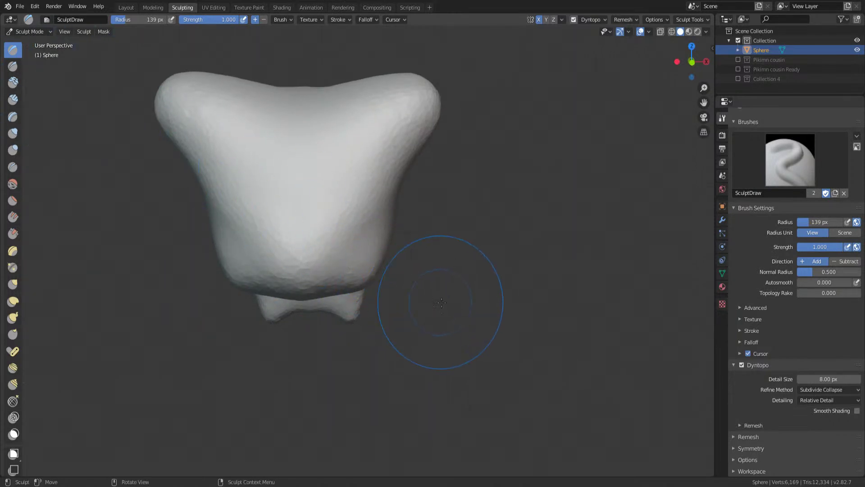
Display the mesh as wireframe, set the Dyntopo detail size to 6.70 px and brush over the legs
key("shift+z")
mouse_move(806, 383)
left_mouse_down()
mouse_move(798, 381)
mouse_move(802, 368)
left_mouse_up()
mouse_move(332, 166)
middle_mouse_down()
mouse_move(347, 235)
mouse_move(329, 234)
mouse_move(353, 269)
middle_mouse_up()
left_click_drag(354, 268, 338, 270)
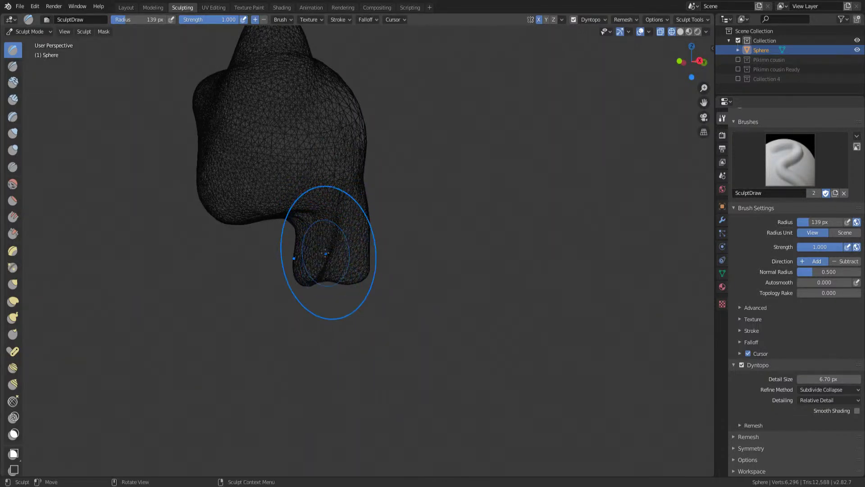
middle_click_drag(331, 253, 363, 261)
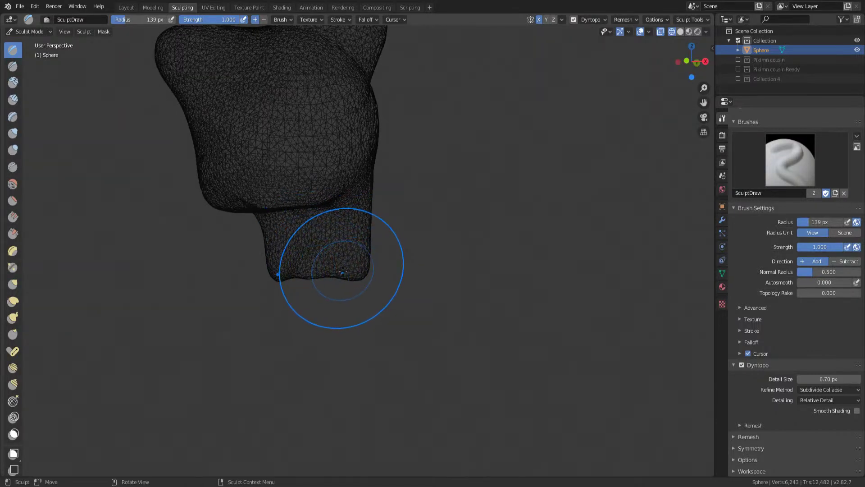
Stretch the legs downward into long points with the Grab brush
key("g")
left_click_drag(332, 257, 348, 402)
middle_click_drag(347, 401, 301, 301)
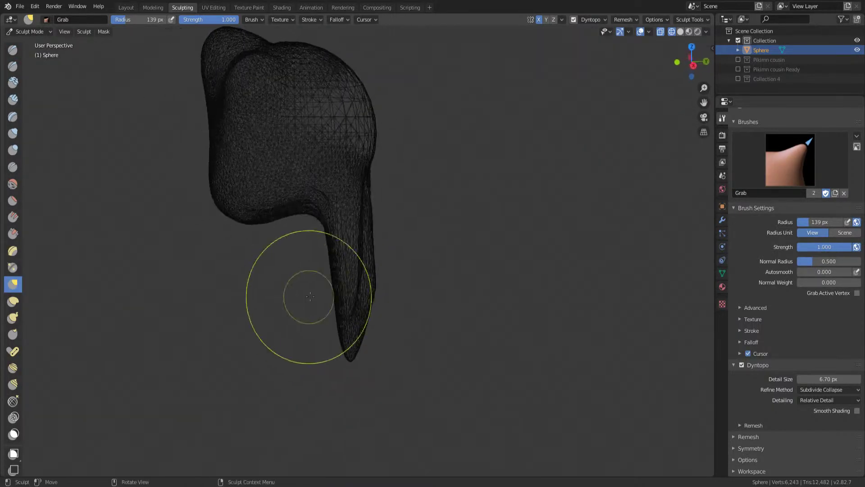
From the right view, enlarge the Grab brush radius to 247 px and reshape the back of the head
key("KP_3")
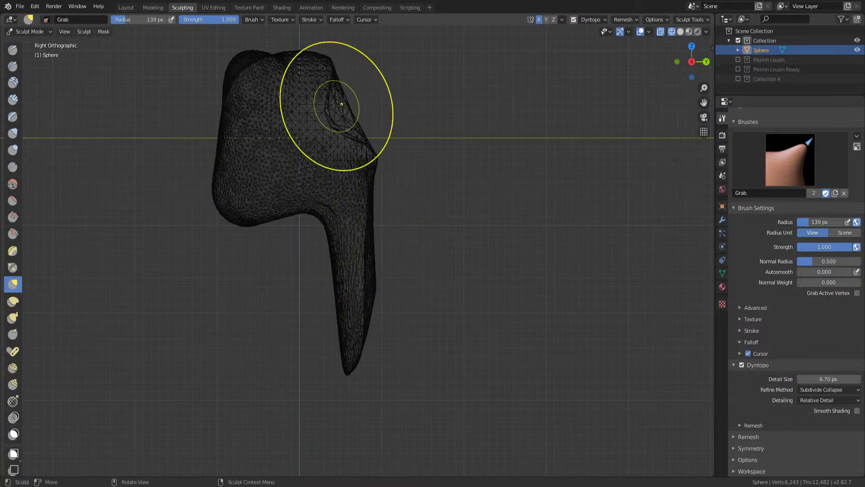
key("f")
left_click(390, 101)
left_click_drag(369, 97, 331, 111)
left_click_drag(355, 144, 373, 138)
left_click_drag(318, 90, 345, 69)
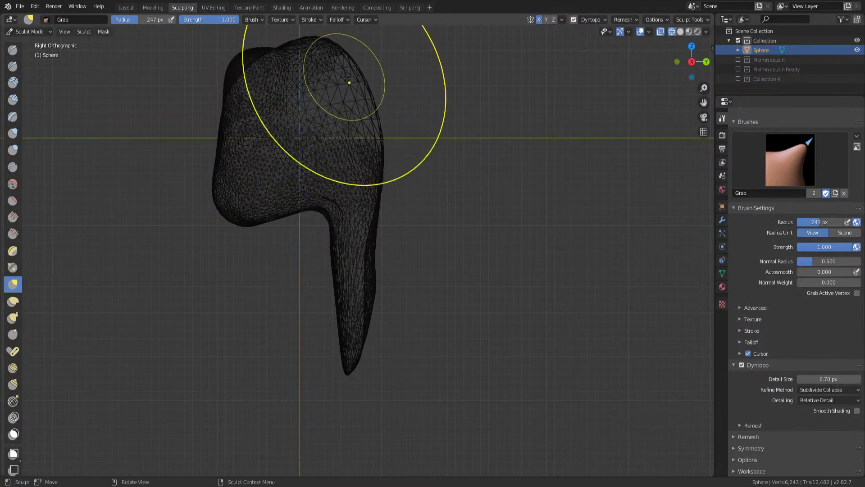
Reduce the Grab brush radius to 121 px and pull spikes backward out of the head and upper back
key("f")
left_click(417, 80)
middle_click_drag(363, 84, 344, 196, "shift")
mouse_move(349, 180)
left_mouse_down()
mouse_move(416, 138)
mouse_move(393, 119)
left_mouse_up()
mouse_move(387, 162)
left_mouse_down()
mouse_move(484, 148)
mouse_move(430, 129)
left_mouse_up()
Pull long spikes backward out of the rear of the legs with the Grab brush
left_click_drag(356, 272, 468, 242)
left_click_drag(313, 245, 352, 137)
middle_click_drag(360, 331, 356, 182, "shift")
left_click_drag(349, 212, 407, 257)
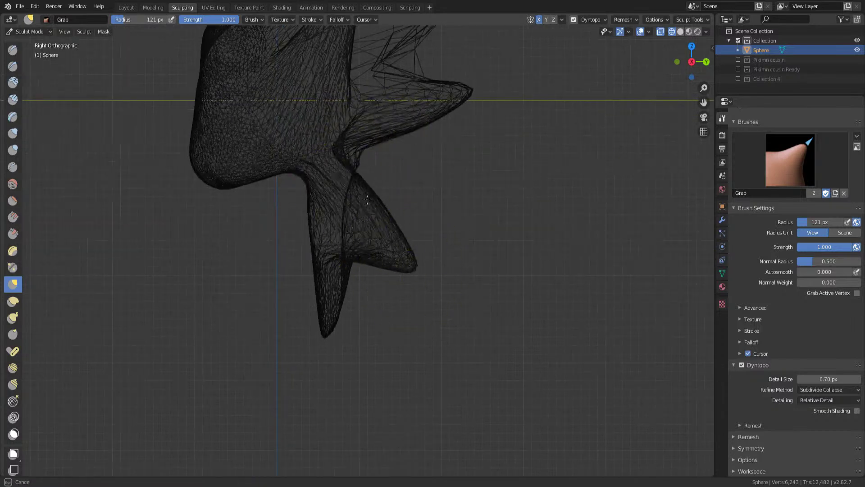
left_click_drag(382, 206, 571, 226)
left_click_drag(372, 278, 485, 354)
middle_click_drag(421, 276, 370, 223, "ctrl")
Enlarge the Grab brush radius to 269 px and shift the lower body and legs slightly downward
scroll(370, 223, "down", 5)
key("f")
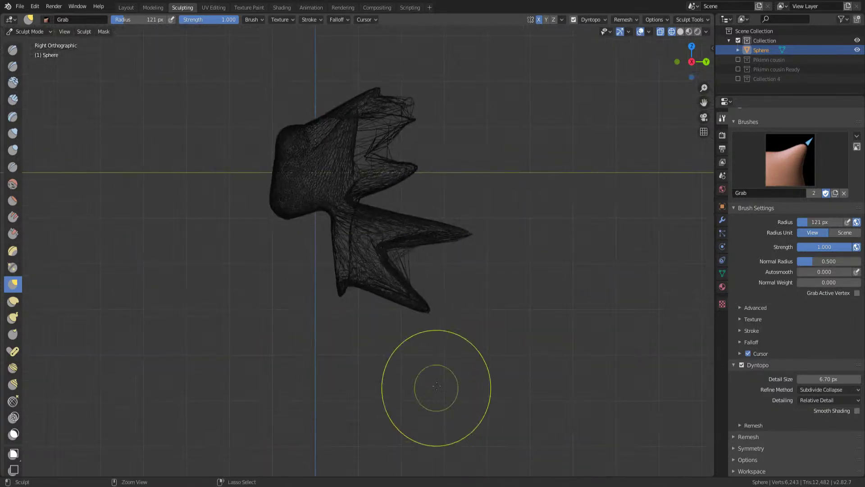
mouse_move(365, 251)
left_mouse_down()
mouse_move(435, 261)
mouse_move(383, 268)
left_mouse_up()
left_click_drag(278, 201, 282, 206)
Reduce the Grab brush radius to 54 px and pull smaller spikes out of the face, the head and the feet
key("f")
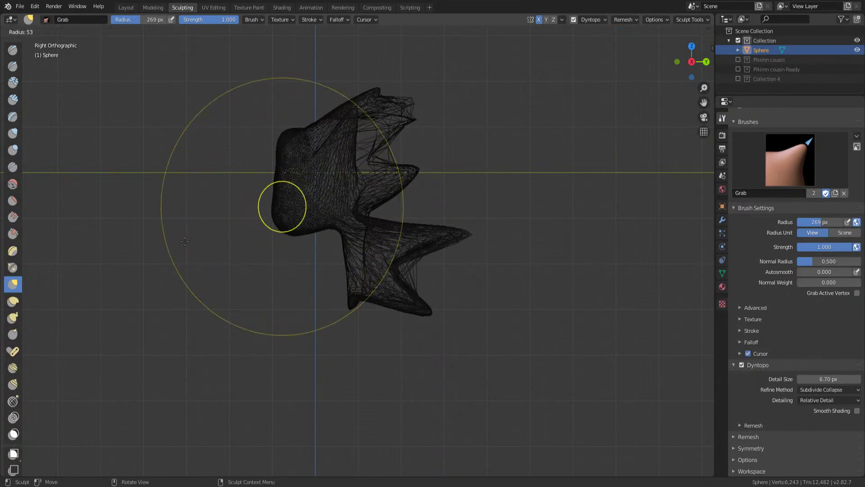
left_click(269, 184)
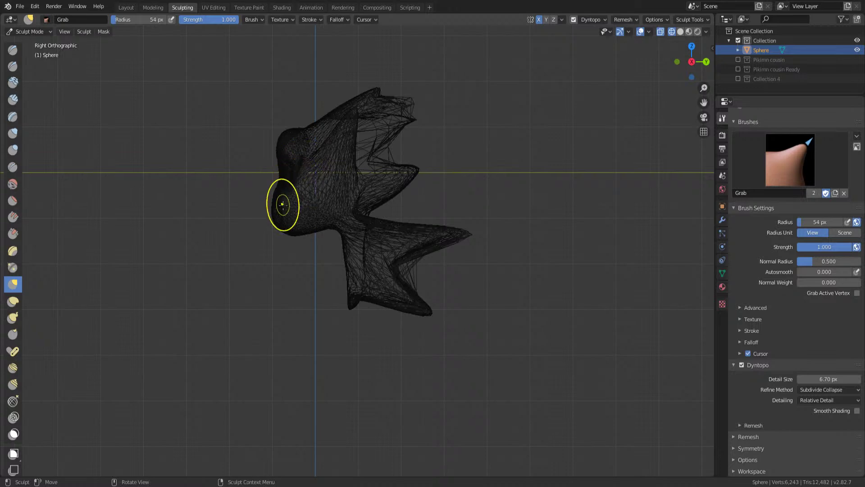
left_click_drag(297, 244, 290, 258)
middle_click_drag(293, 252, 433, 105)
mouse_move(433, 105)
left_mouse_down()
mouse_move(368, 84)
mouse_move(362, 118)
left_mouse_up()
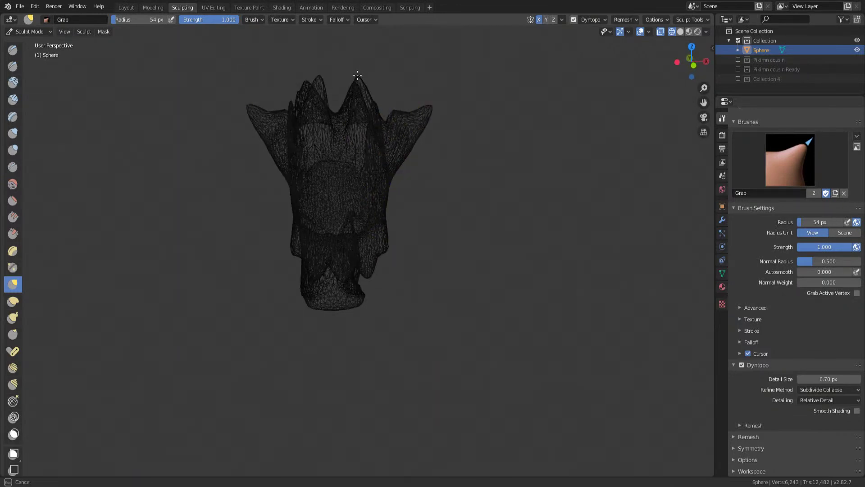
middle_click_drag(383, 191, 351, 153)
middle_click_drag(368, 239, 378, 181, "shift")
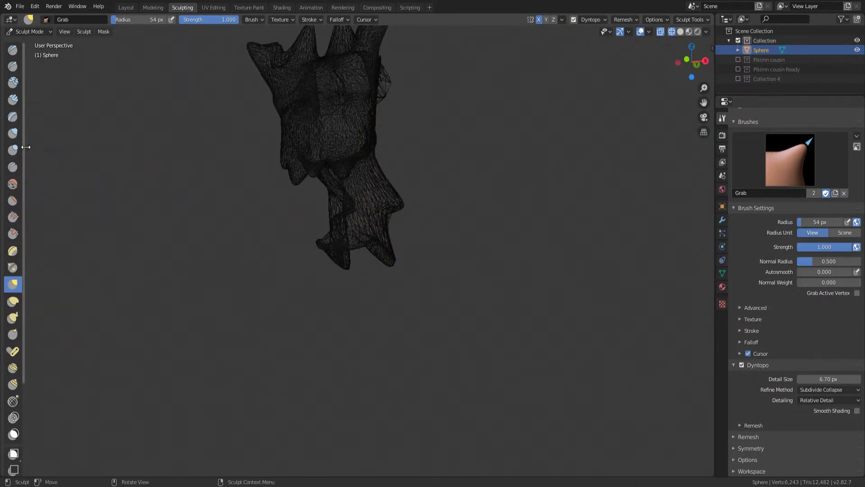
Brush over the spiky body and legs with the Draw brush at strength 0.000 and radius 226 px to densify the mesh
key("x")
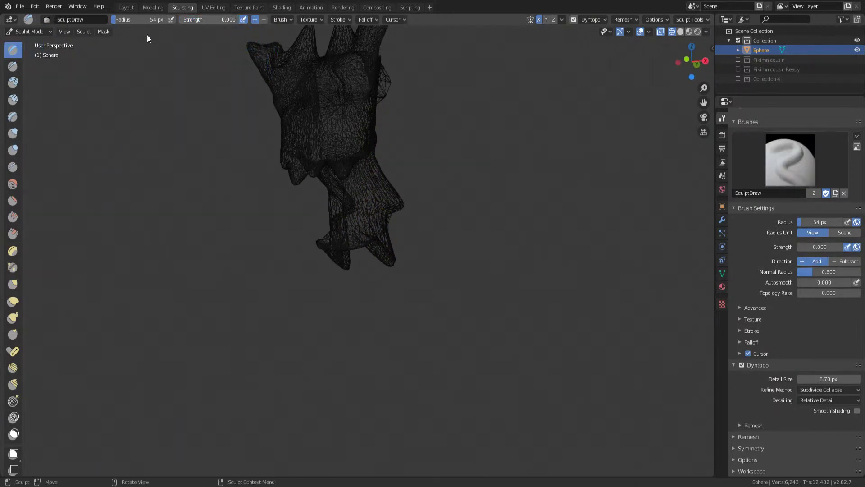
key("f")
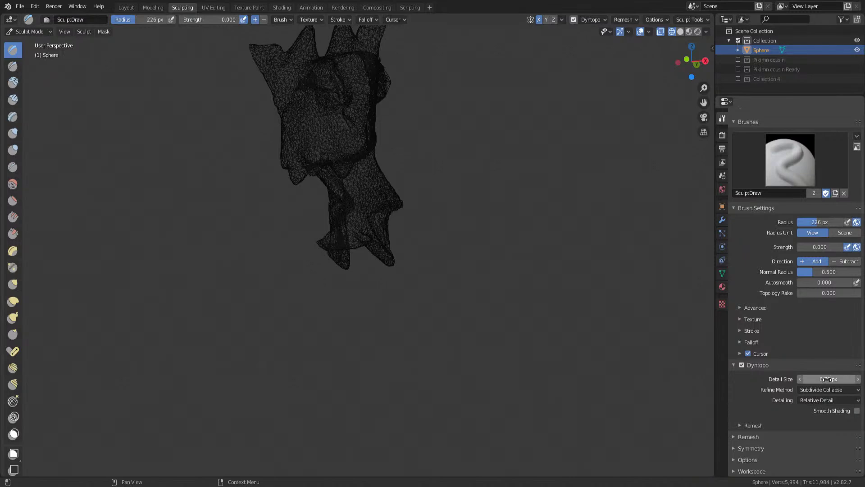
middle_click_drag(397, 171, 374, 174, "shift")
left_click_drag(373, 173, 309, 132)
middle_click_drag(310, 157, 327, 234, "shift")
left_click_drag(326, 234, 198, 59)
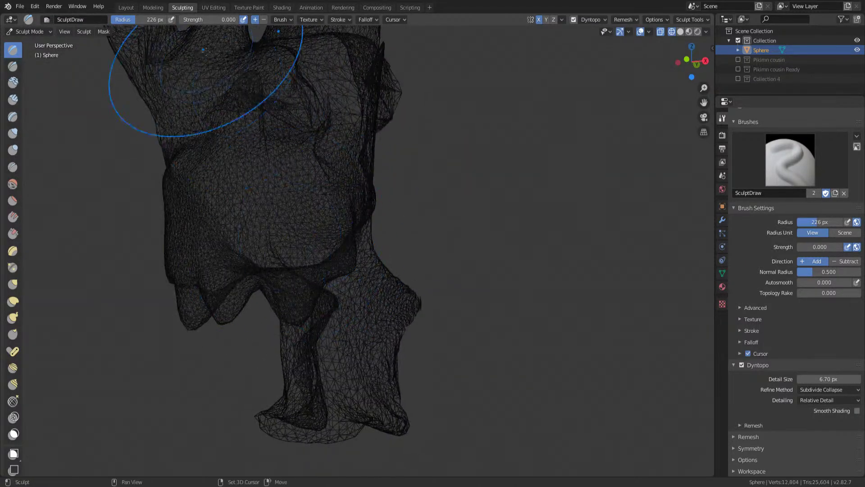
middle_click_drag(198, 58, 227, 245, "shift")
left_click_drag(227, 245, 437, 236)
middle_click_drag(437, 236, 421, 155, "shift")
mouse_move(421, 154)
left_mouse_down()
mouse_move(324, 311)
mouse_move(411, 373)
left_mouse_up()
middle_click_drag(411, 373, 420, 306, "shift")
mouse_move(421, 305)
left_mouse_down()
mouse_move(348, 460)
mouse_move(483, 428)
left_mouse_up()
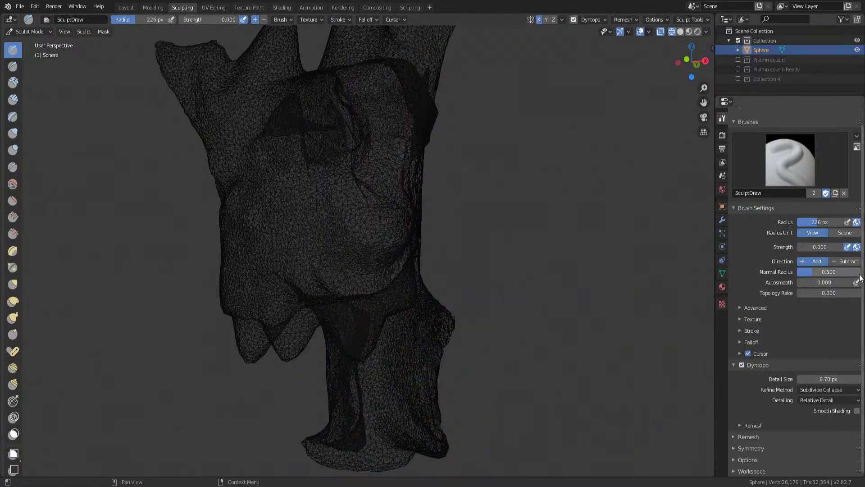
Switch the Dyntopo detailing to Constant Detail, test it on the body at resolution 3.00 and undo the test strokes
left_click(840, 399)
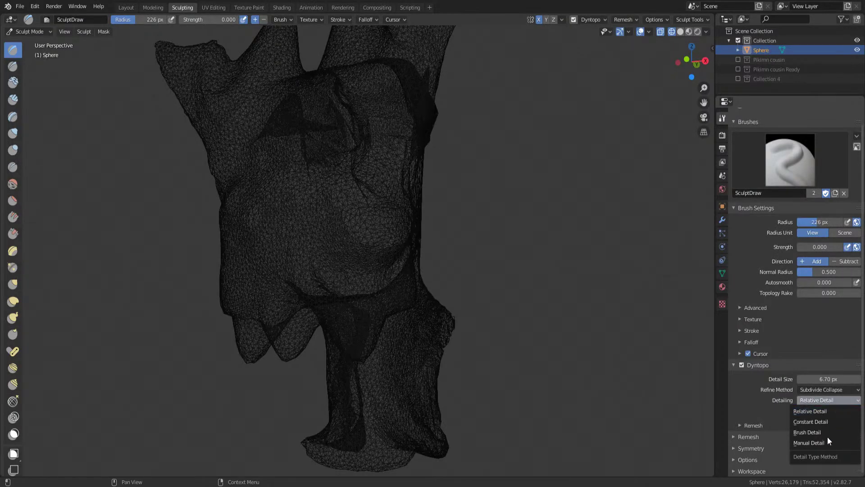
left_click(832, 422)
left_click_drag(429, 216, 392, 204)
key("ctrl+z")
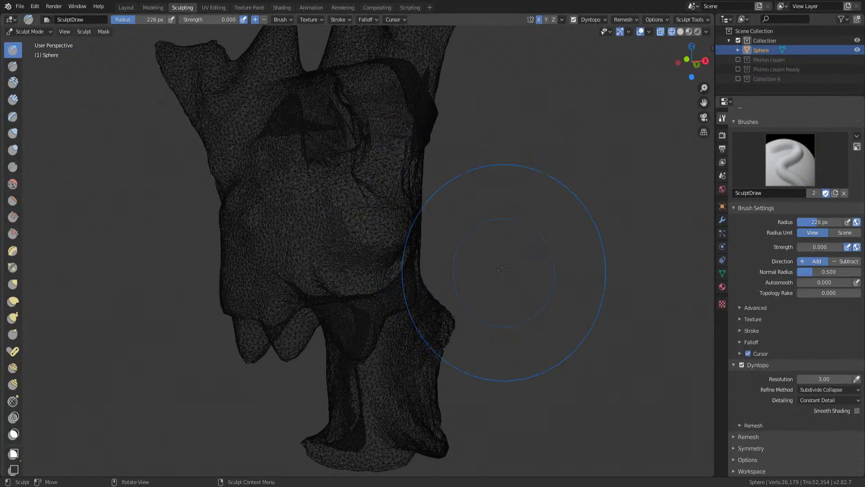
scroll(408, 197, "up", 3)
middle_click_drag(409, 197, 415, 356, "ctrl")
left_click(361, 229)
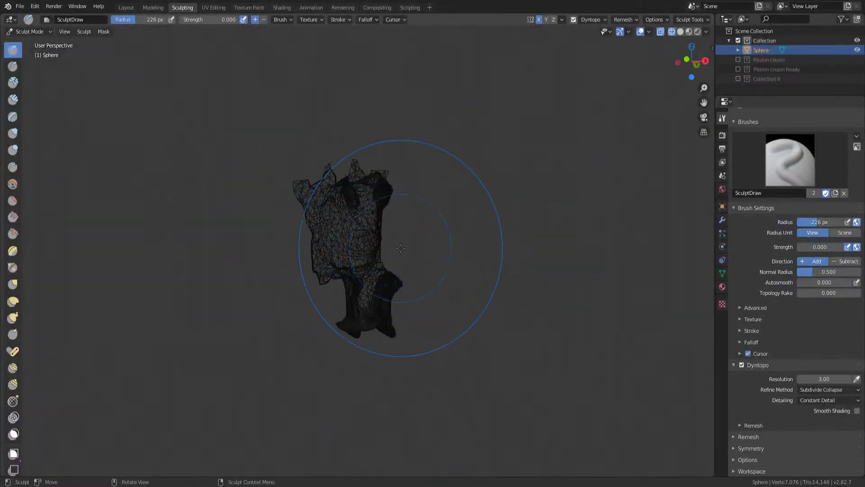
key("ctrl+z")
Raise the Dyntopo resolution in stages to 23.20, testing the density on the body with single dabs
left_click_drag(835, 382, 851, 382)
left_click(364, 237)
mouse_move(397, 236)
middle_mouse_down("ctrl")
mouse_move(383, 121)
mouse_move(381, 137)
middle_mouse_up("ctrl")
left_click(378, 205)
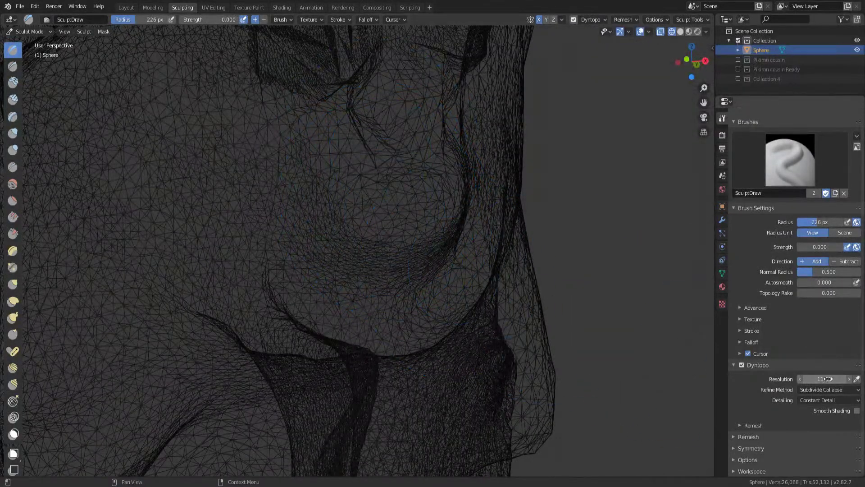
left_click(350, 213)
left_click_drag(838, 379, 856, 377)
Brush over the head, spikes and body with the zero-strength Draw brush to bring the mesh to the constant detail
left_click_drag(413, 246, 410, 208)
mouse_move(410, 208)
middle_mouse_down("ctrl")
mouse_move(396, 275)
mouse_move(376, 288)
mouse_move(376, 302)
middle_mouse_up("ctrl")
left_click_drag(345, 252, 357, 164)
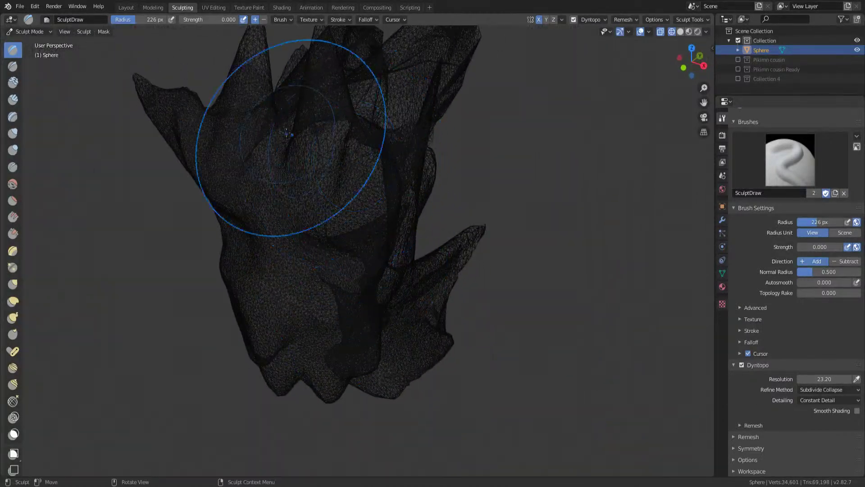
scroll(287, 108, "down", 7)
middle_click_drag(293, 181, 316, 214)
left_click_drag(319, 216, 331, 228)
middle_click_drag(332, 228, 340, 234)
scroll(300, 150, "up", 8)
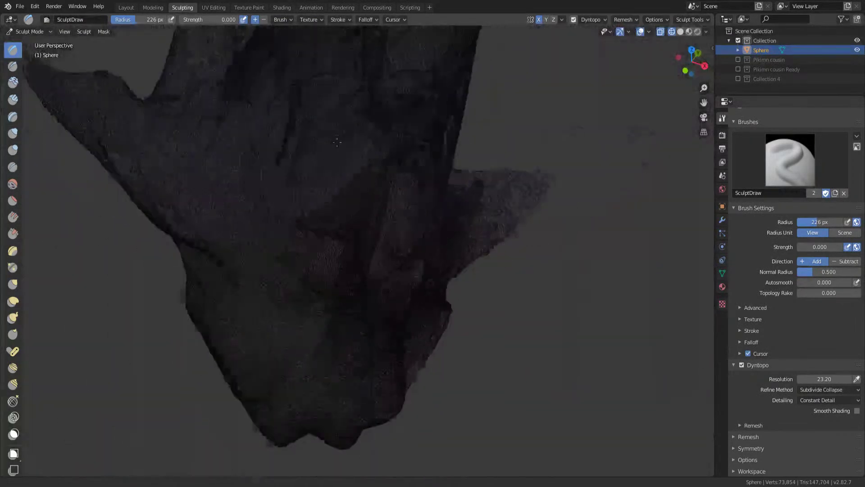
left_click_drag(299, 150, 144, 122)
mouse_move(147, 170)
left_mouse_down()
mouse_move(172, 162)
mouse_move(132, 145)
mouse_move(147, 178)
left_mouse_up()
middle_click_drag(146, 177, 275, 210)
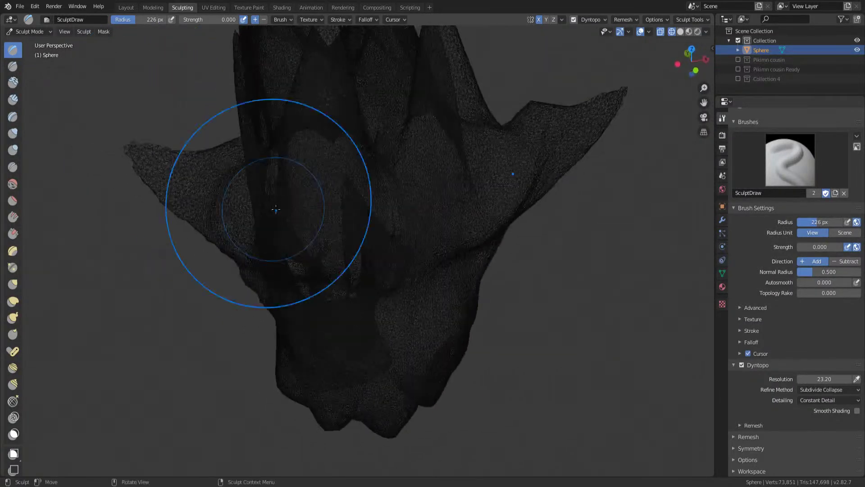
left_click_drag(257, 24, 264, 27)
mouse_move(203, 148)
left_mouse_down()
mouse_move(183, 167)
mouse_move(203, 192)
left_mouse_up()
mouse_move(212, 196)
left_mouse_down()
mouse_move(180, 180)
mouse_move(205, 194)
left_mouse_up()
Display the sculpt in solid shading, set the Draw brush strength to 1.000 and examine the head and leg spikes from several sides
key("shift+z")
mouse_move(513, 286)
middle_mouse_down()
mouse_move(517, 272)
mouse_move(503, 263)
middle_mouse_up()
mouse_move(342, 223)
middle_mouse_down()
mouse_move(386, 135)
mouse_move(415, 207)
mouse_move(293, 166)
middle_mouse_up()
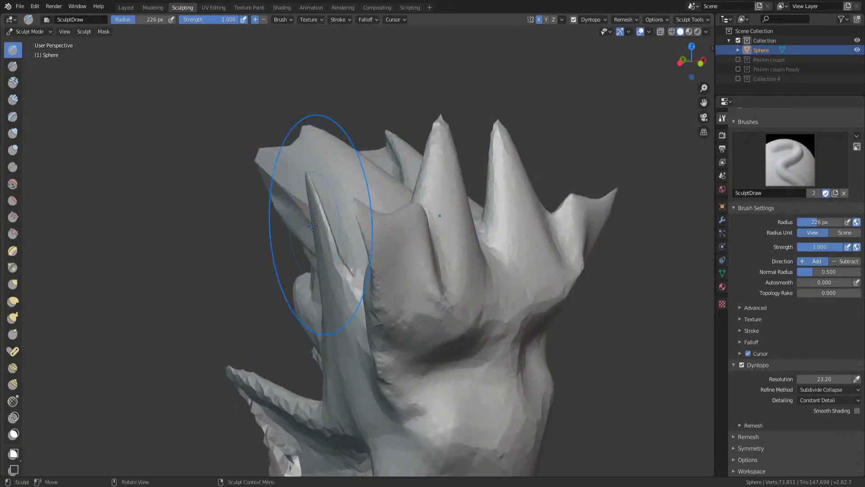
middle_click_drag(311, 227, 336, 192)
middle_click_drag(358, 318, 341, 193, "shift")
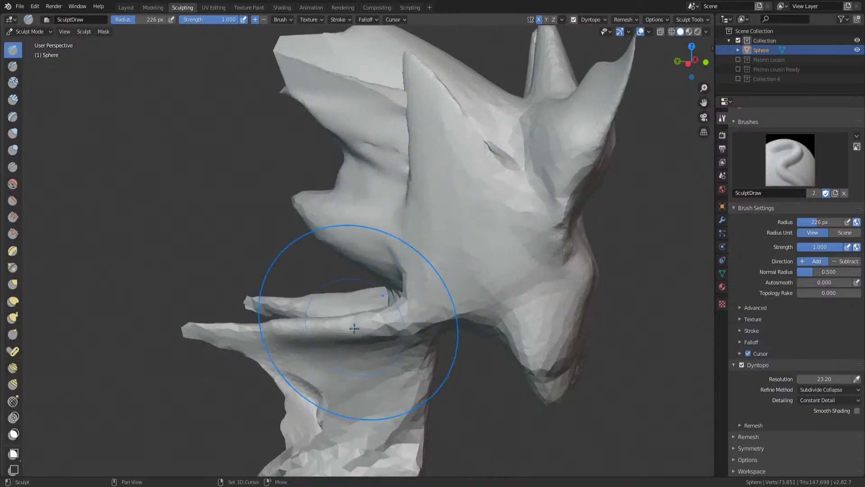
middle_click_drag(297, 342, 399, 245, "shift")
middle_click_drag(452, 341, 566, 255)
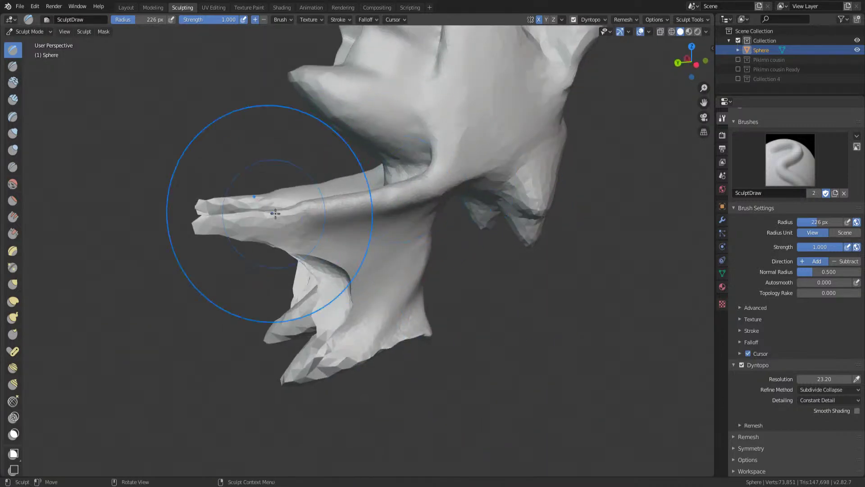
Switch to the Blob brush, undo a first stroke, and brush over the legs and their spikes in wireframe display
left_click(12, 149)
mouse_move(463, 195)
left_mouse_down()
mouse_move(450, 184)
mouse_move(450, 195)
left_mouse_up()
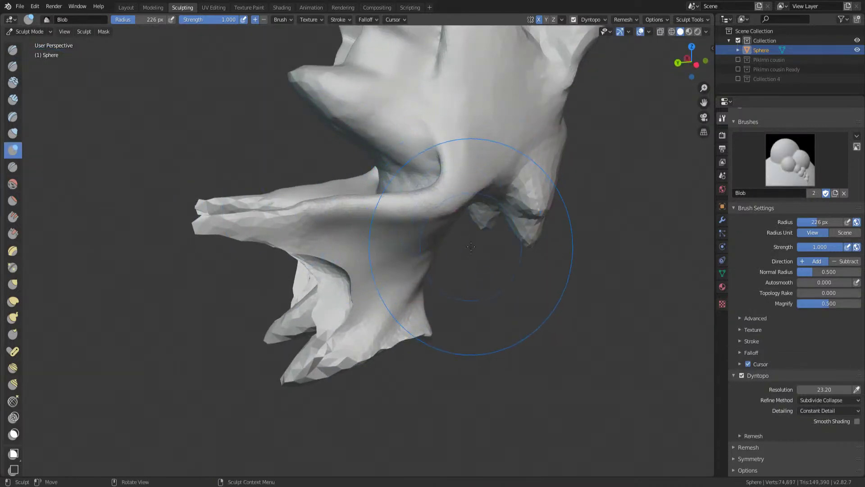
key("ctrl+z")
key("shift+z")
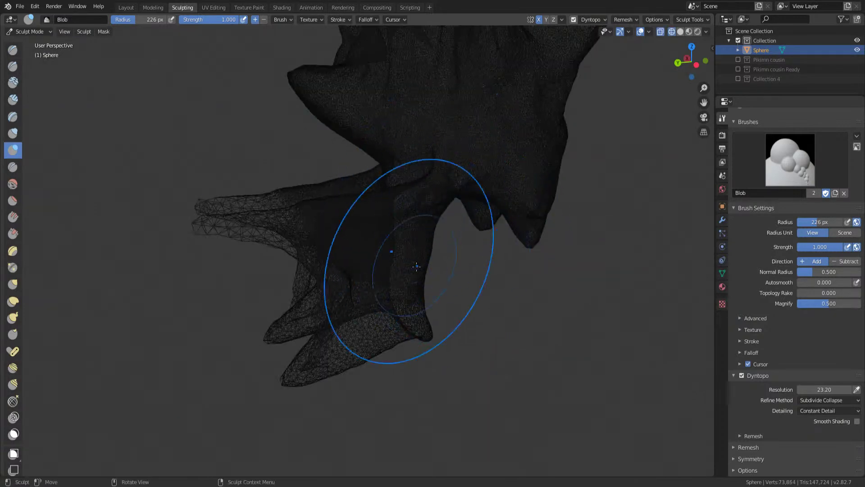
mouse_move(264, 232)
left_mouse_down()
mouse_move(197, 229)
mouse_move(253, 243)
left_mouse_up()
left_click_drag(309, 272, 321, 363)
mouse_move(440, 347)
middle_mouse_down()
mouse_move(473, 334)
mouse_move(315, 309)
middle_mouse_up()
Reshape the lower end of the legs with the Grab brush at radius 226 px
key("g")
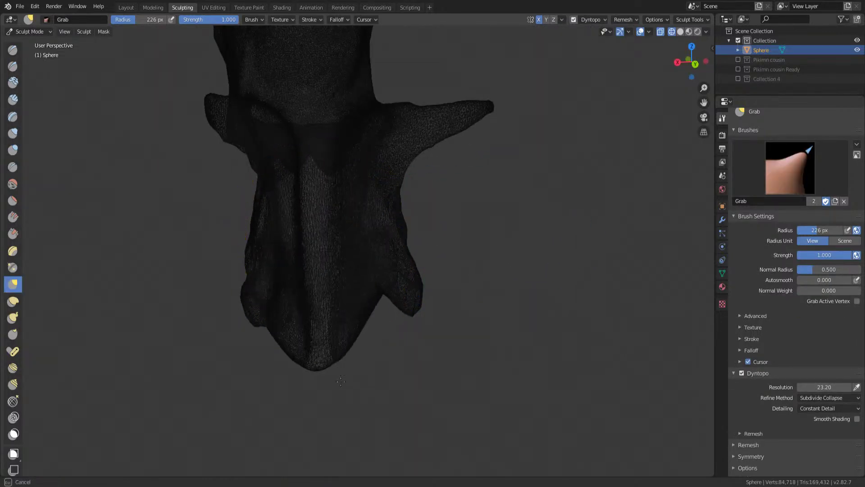
middle_click_drag(340, 351, 315, 299)
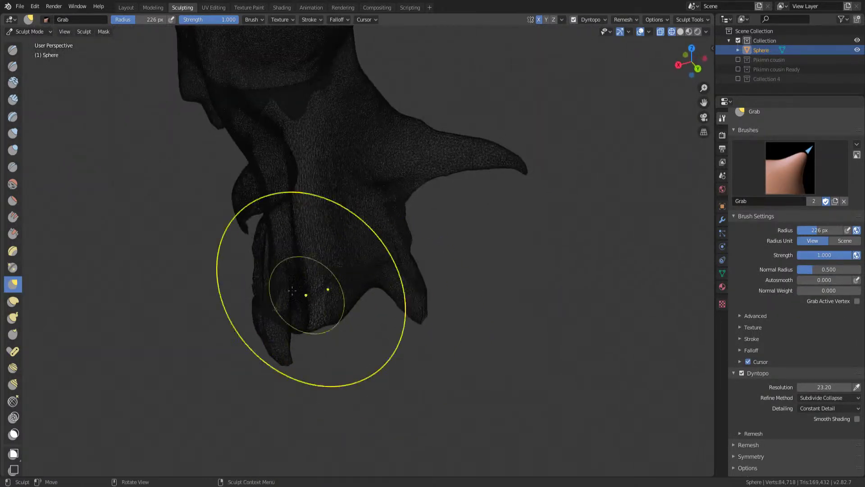
Thicken the legs with the Inflate brush at radius 226 px and pull out their lower ends with the Grab brush
left_click(12, 133)
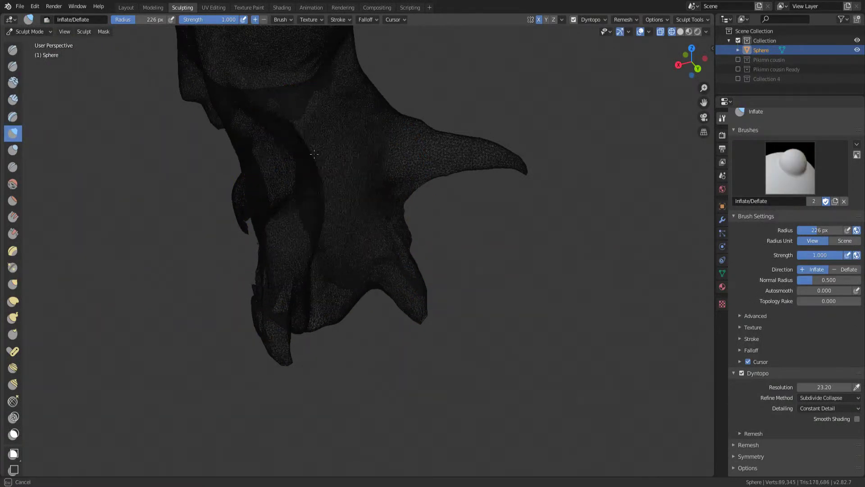
mouse_move(329, 287)
middle_mouse_down()
mouse_move(300, 158)
mouse_move(344, 194)
mouse_move(301, 257)
mouse_move(396, 167)
mouse_move(373, 229)
mouse_move(386, 196)
mouse_move(381, 222)
mouse_move(316, 291)
mouse_move(332, 256)
mouse_move(320, 182)
middle_mouse_up()
mouse_move(367, 204)
middle_mouse_down()
mouse_move(382, 199)
mouse_move(369, 228)
mouse_move(403, 186)
mouse_move(386, 203)
mouse_move(392, 278)
middle_mouse_up()
key("shift+z")
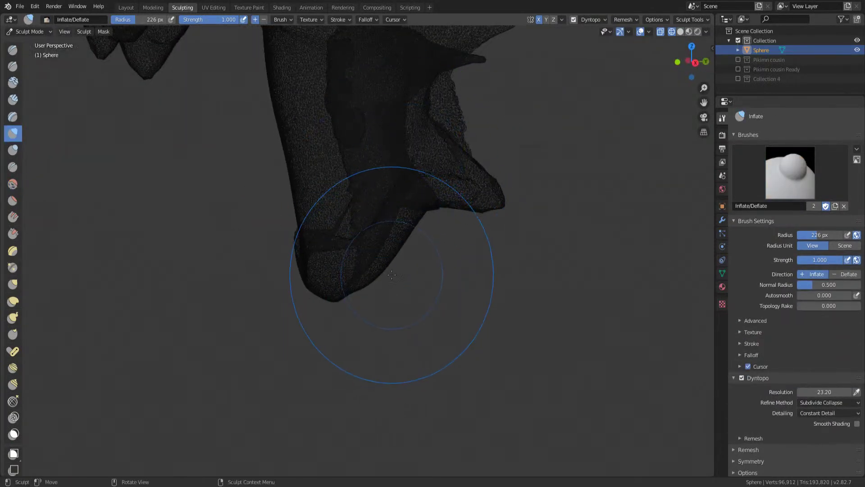
key("g")
left_click_drag(393, 272, 395, 270)
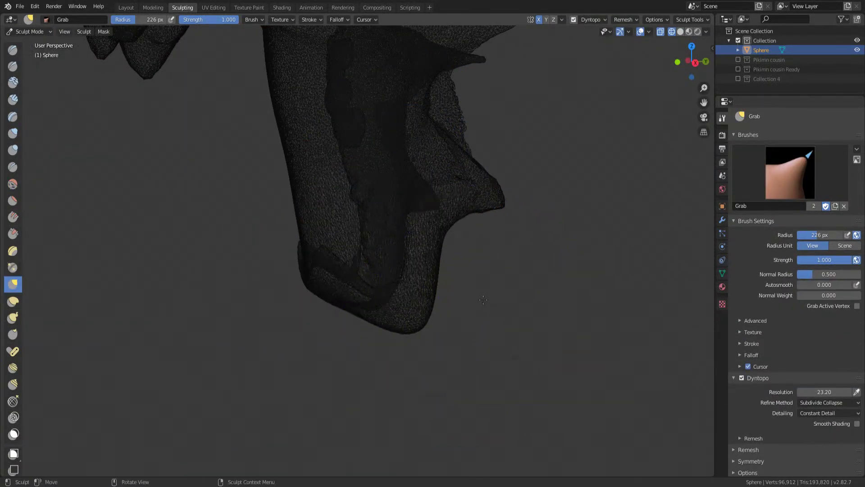
In front view, pull long arms out of both sides of the body and reshape the torso with the Grab brush
key("KP_1")
middle_click_drag(492, 203, 447, 347, "shift")
left_click_drag(413, 258, 583, 223)
left_click_drag(481, 173, 456, 214)
left_click_drag(474, 259, 400, 260)
left_click_drag(451, 279, 433, 239)
left_click_drag(424, 275, 408, 271)
left_click_drag(567, 226, 746, 229)
middle_click_drag(606, 263, 498, 360, "ctrl")
middle_click_drag(497, 358, 503, 216, "shift")
mouse_move(377, 176)
left_mouse_down()
mouse_move(439, 232)
mouse_move(425, 280)
mouse_move(416, 251)
left_mouse_up()
Set the Grab brush radius to 100 px and stretch both legs downward into long, slim shapes
key("f")
left_click(349, 247)
mouse_move(356, 248)
left_mouse_down()
mouse_move(367, 257)
mouse_move(387, 247)
mouse_move(485, 454)
mouse_move(479, 406)
left_mouse_up()
left_click_drag(428, 345, 415, 426)
middle_click_drag(428, 245, 420, 378, "ctrl")
left_click_drag(409, 350, 411, 415)
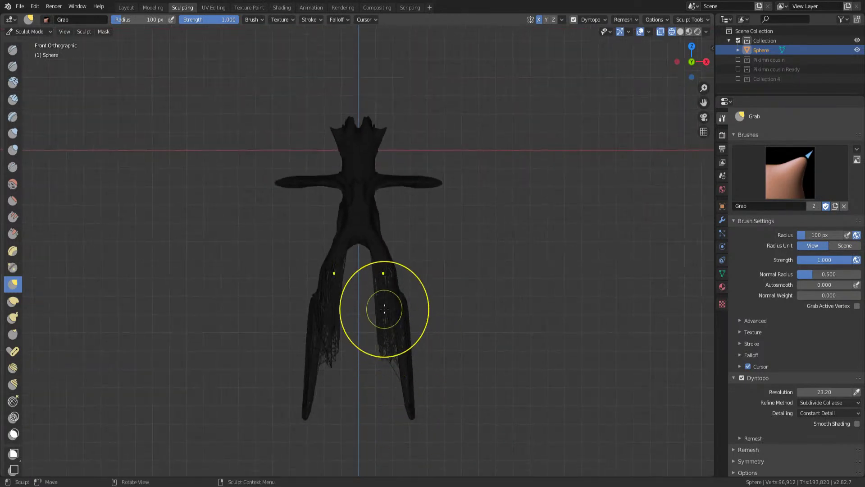
Extend the inner legs down to the ankles and shape outward-pointing feet with the Grab brush
left_click_drag(385, 319, 381, 353)
left_click_drag(308, 365, 339, 400)
left_click_drag(318, 309, 324, 338)
Bend the arms downward, raise the shoulders and adjust the torso and hips with the Grab brush
left_click_drag(266, 199, 257, 203)
left_click_drag(289, 174, 289, 175)
mouse_move(437, 181)
left_mouse_down()
mouse_move(481, 238)
mouse_move(489, 276)
mouse_move(490, 219)
left_mouse_up()
left_click_drag(462, 198, 456, 197)
left_click_drag(391, 176, 403, 158)
left_click_drag(388, 181, 386, 216)
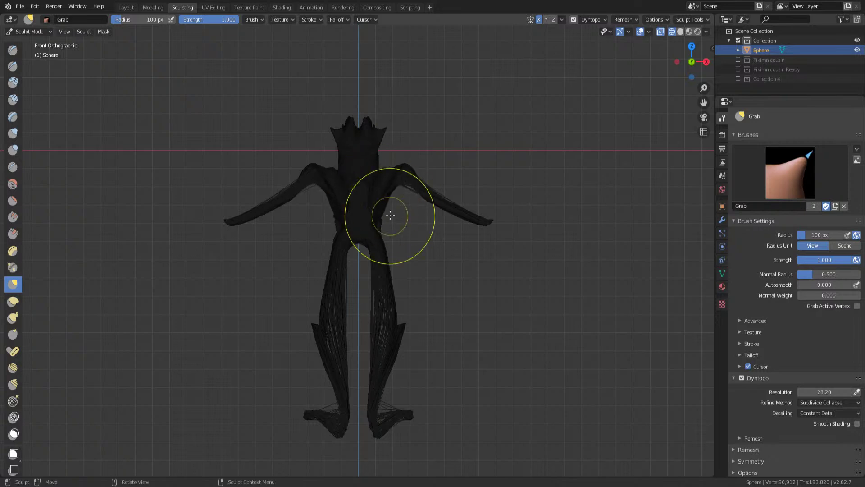
mouse_move(423, 228)
middle_mouse_down()
mouse_move(389, 226)
mouse_move(373, 199)
middle_mouse_up()
middle_click_drag(402, 299, 326, 244, "alt")
Refine the stretched mesh to the constant detail with the Draw brush at strength 1.000
left_click(13, 50)
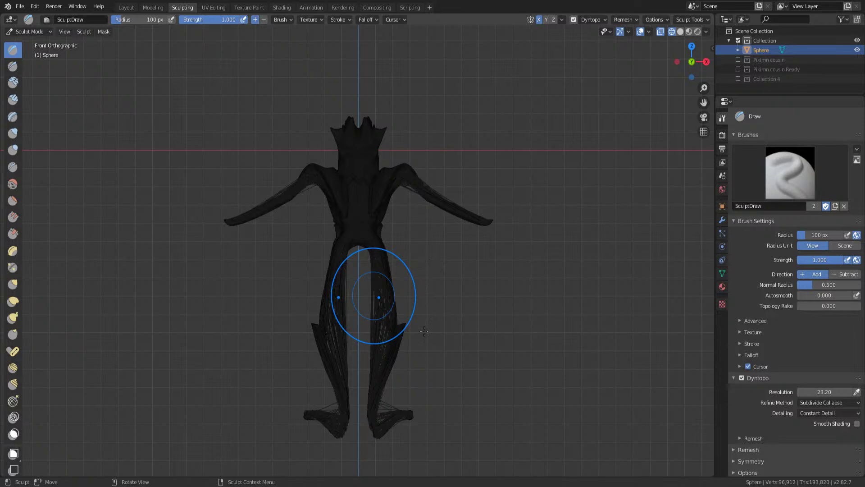
left_click_drag(438, 310, 439, 309)
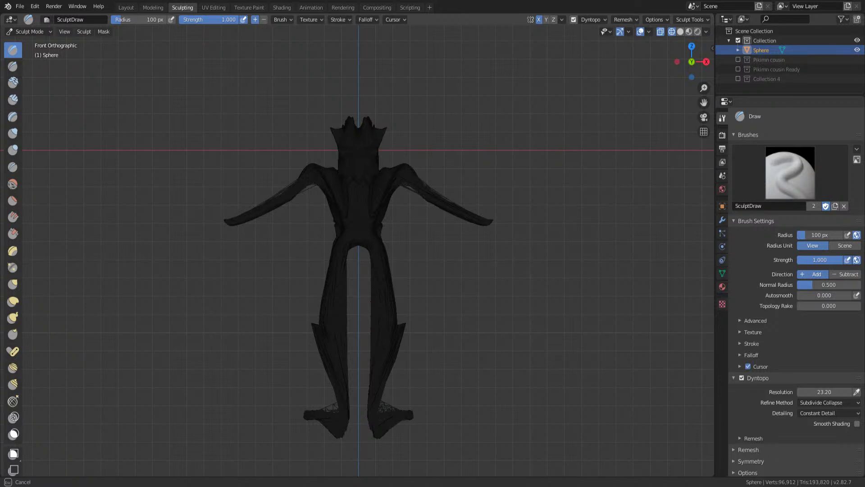
middle_click_drag(438, 309, 439, 308)
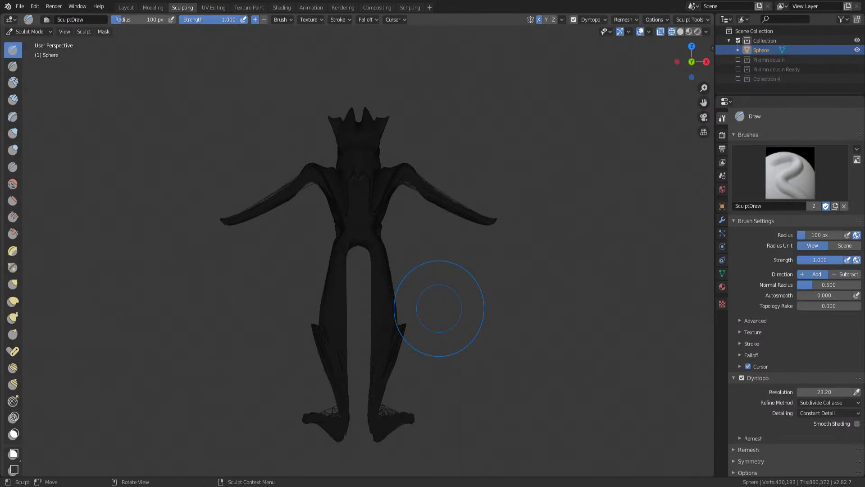
Examine the body, legs and feet from several sides in solid and wireframe display
middle_click_drag(439, 309, 508, 285)
scroll(414, 228, "up", 6)
mouse_move(454, 185)
middle_mouse_down("ctrl")
mouse_move(458, 123)
mouse_move(467, 153)
middle_mouse_up("ctrl")
key("shift+z")
middle_click_drag(521, 179, 521, 173)
key("shift+z")
middle_click_drag(521, 264, 445, 145)
mouse_move(443, 299)
middle_mouse_down()
mouse_move(474, 324)
mouse_move(482, 372)
mouse_move(429, 289)
mouse_move(436, 273)
mouse_move(469, 372)
middle_mouse_up()
middle_click_drag(398, 271, 386, 304)
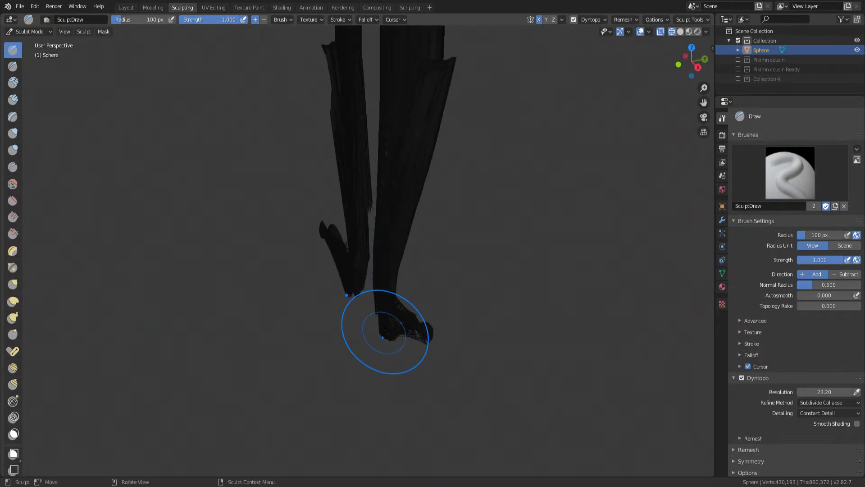
Pull the feet forward and reshape the heels and calves with the Grab brush in side view
key("g")
middle_click_drag(346, 352, 352, 348)
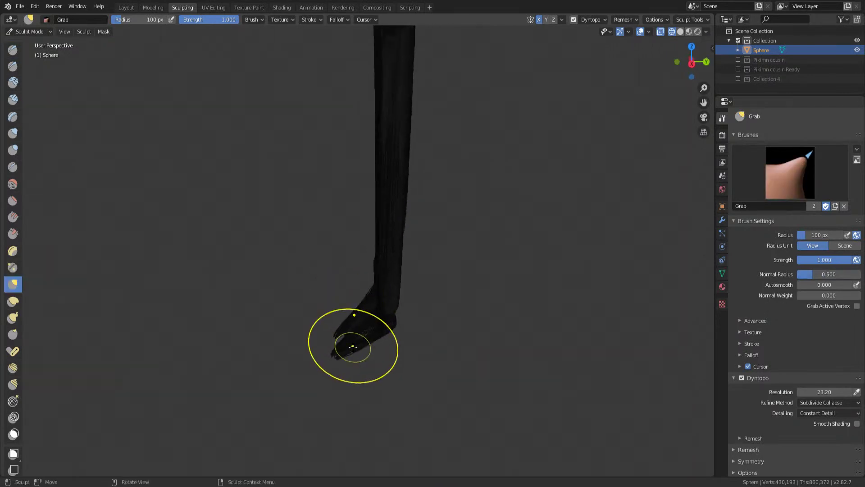
left_click_drag(347, 318, 336, 328)
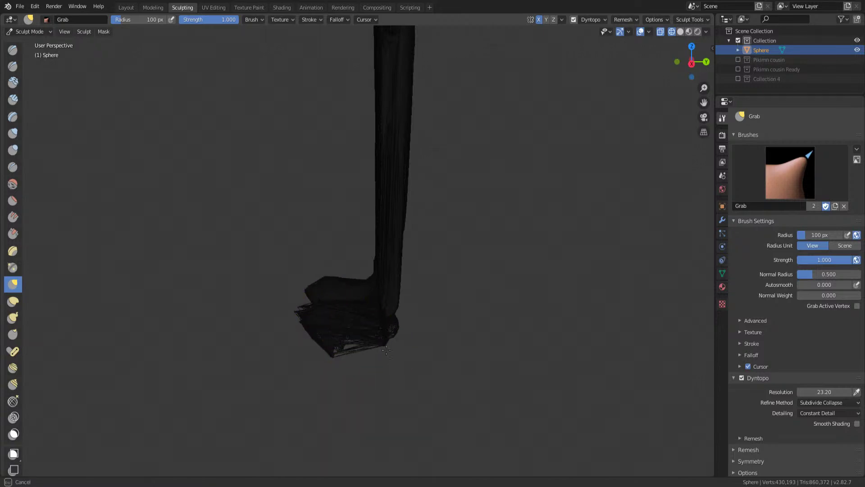
mouse_move(425, 266)
middle_mouse_down()
mouse_move(434, 293)
mouse_move(409, 358)
mouse_move(456, 209)
mouse_move(403, 340)
middle_mouse_up()
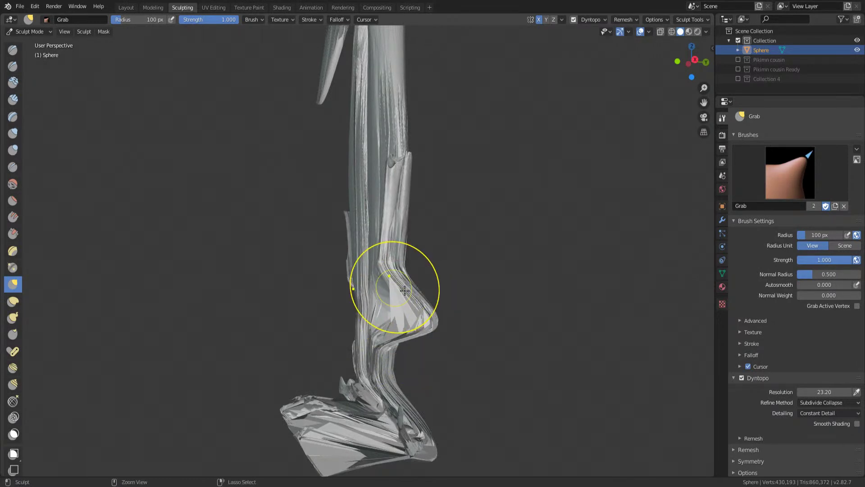
middle_click_drag(453, 227, 546, 225)
middle_click_drag(415, 121, 424, 271, "shift")
mouse_move(406, 158)
middle_mouse_down("shift")
mouse_move(423, 293)
mouse_move(361, 296)
mouse_move(405, 230)
middle_mouse_up("shift")
Smooth the chest and the neck area below the head in solid display
key("shift+s")
key("g")
left_click_drag(413, 222, 437, 193)
middle_click_drag(436, 194, 434, 299)
mouse_move(455, 218)
left_mouse_down()
mouse_move(455, 265)
mouse_move(437, 275)
left_mouse_up()
mouse_move(394, 242)
middle_mouse_down("shift")
mouse_move(395, 249)
mouse_move(367, 222)
mouse_move(382, 290)
middle_mouse_up("shift")
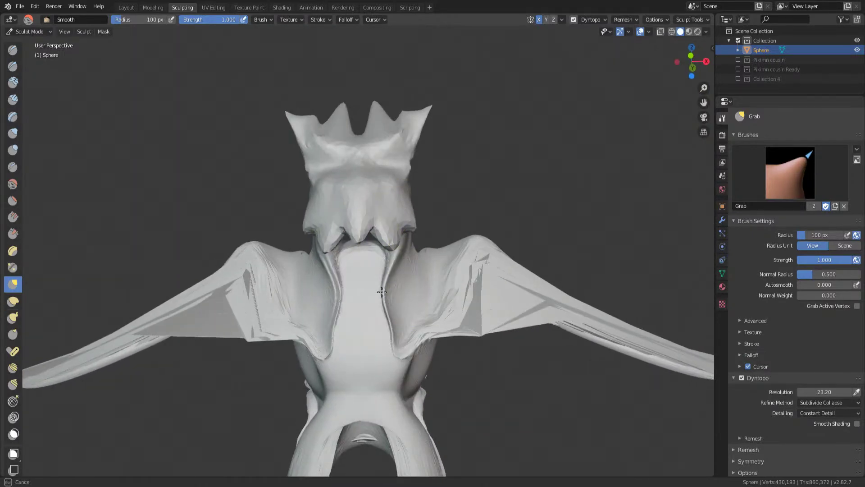
mouse_move(377, 257)
middle_mouse_down()
mouse_move(464, 286)
mouse_move(412, 258)
mouse_move(406, 188)
mouse_move(326, 199)
middle_mouse_up()
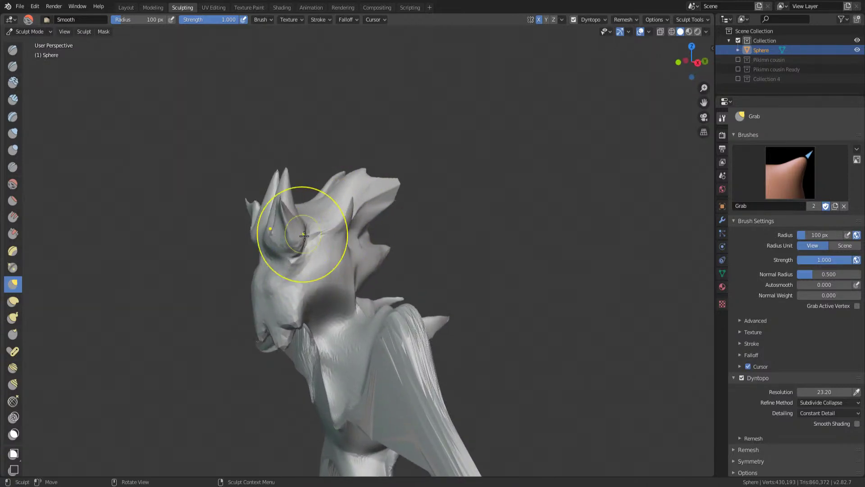
Form rounded eye areas below the brow with the Grab brush
middle_click_drag(303, 233, 377, 216)
mouse_move(379, 253)
middle_mouse_down("ctrl")
mouse_move(386, 264)
mouse_move(388, 242)
mouse_move(334, 235)
mouse_move(241, 255)
mouse_move(288, 225)
mouse_move(318, 192)
middle_mouse_up("ctrl")
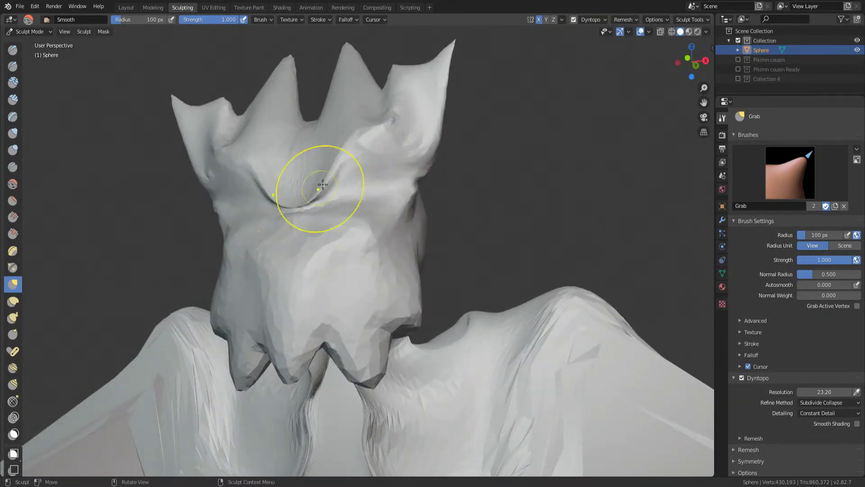
left_click_drag(352, 209, 353, 185)
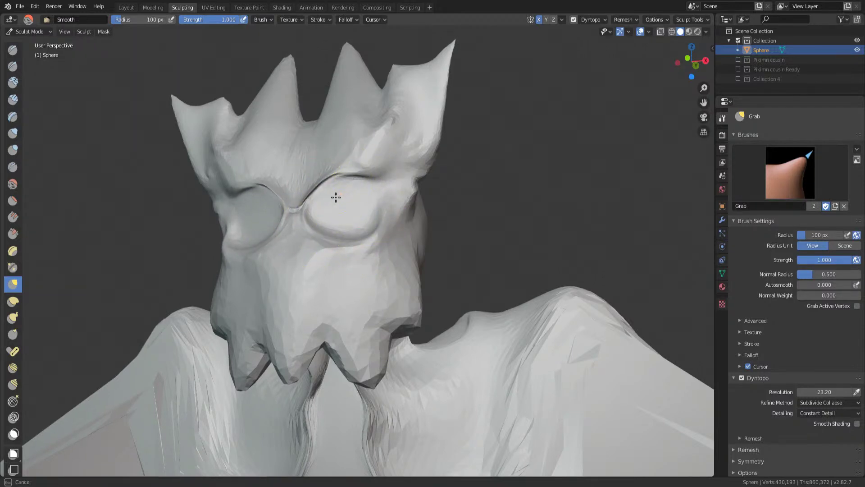
mouse_move(324, 212)
middle_mouse_down()
mouse_move(380, 257)
mouse_move(415, 235)
middle_mouse_up()
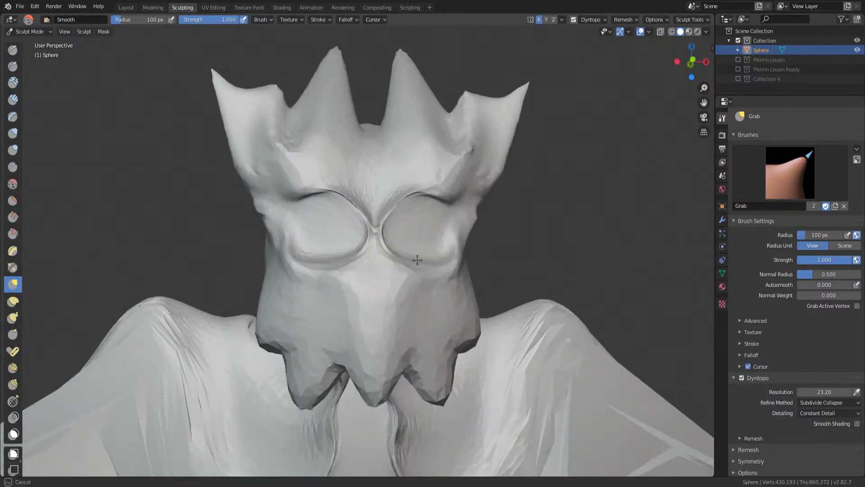
mouse_move(409, 199)
left_mouse_down()
mouse_move(433, 251)
mouse_move(394, 248)
mouse_move(403, 225)
left_mouse_up()
Pull the brow down over the eyes with the Grab brush to give the face a frowning look
mouse_move(406, 270)
middle_mouse_down()
mouse_move(379, 247)
mouse_move(383, 263)
middle_mouse_up()
middle_click_drag(430, 230, 418, 221)
scroll(406, 230, "down", 3)
mouse_move(397, 248)
middle_mouse_down()
mouse_move(380, 272)
mouse_move(383, 257)
middle_mouse_up()
scroll(415, 203, "up", 5)
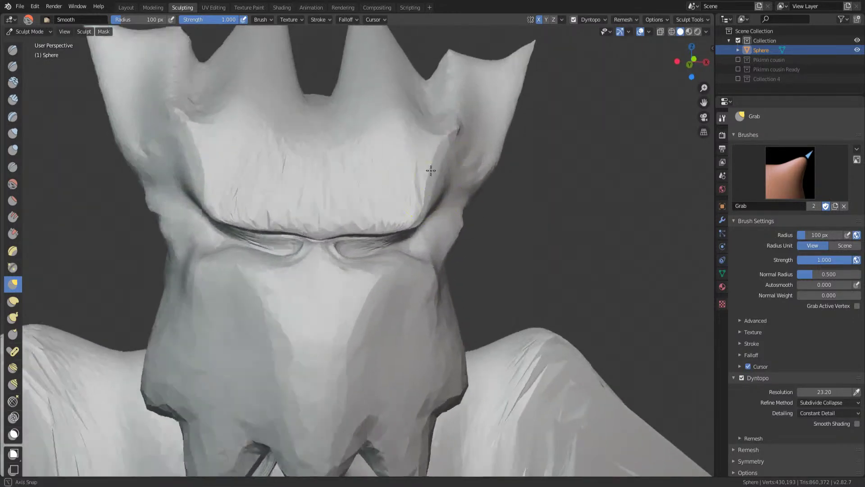
scroll(436, 164, "down", 4)
Bend and lengthen the head's front horns into curved shapes with the Grab brush from the side
middle_click_drag(433, 171, 383, 202)
scroll(357, 239, "down", 4)
middle_click_drag(353, 244, 289, 194)
middle_click_drag(288, 157, 324, 217)
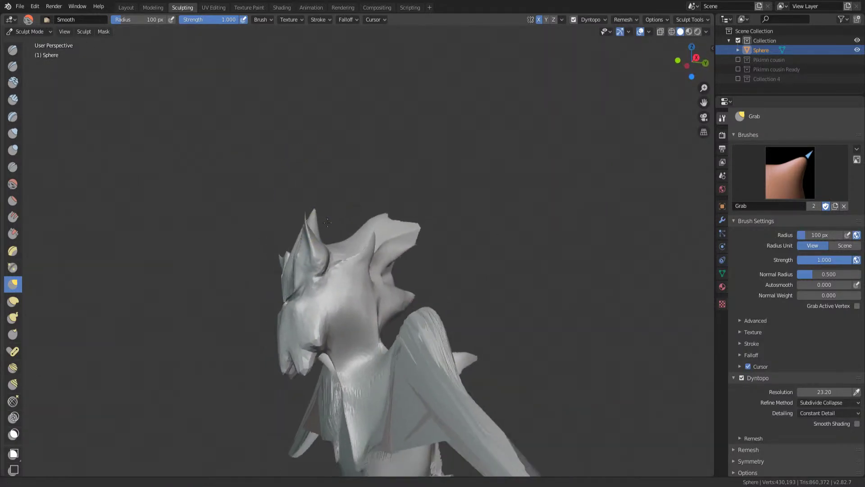
scroll(299, 164, "up", 3)
left_click_drag(326, 160, 352, 147)
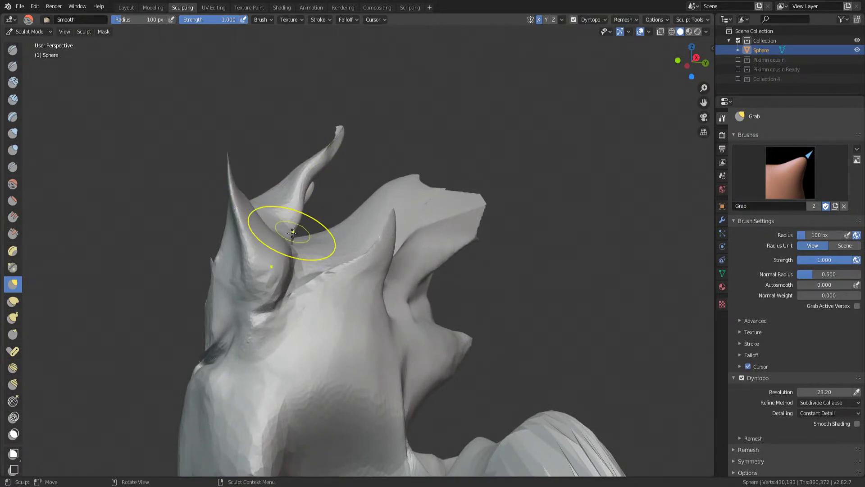
left_click_drag(293, 231, 277, 237)
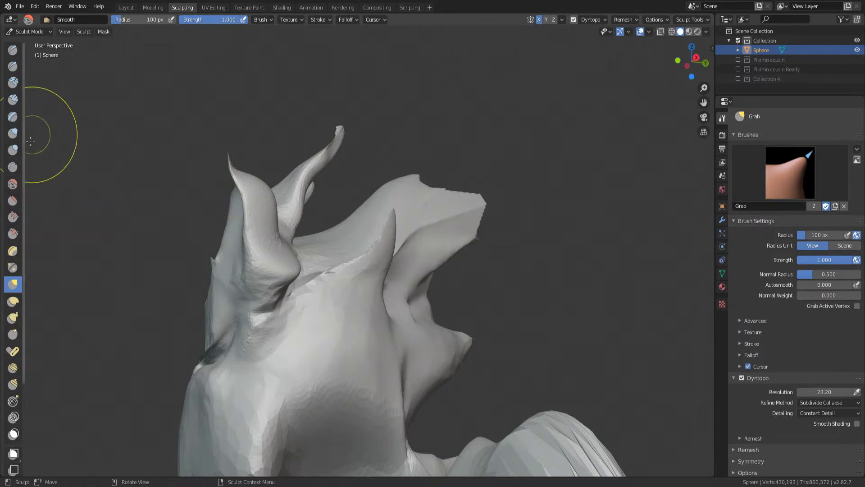
Turn off Dyntopo and thicken the curved head horns with the Inflate brush
left_click(12, 133)
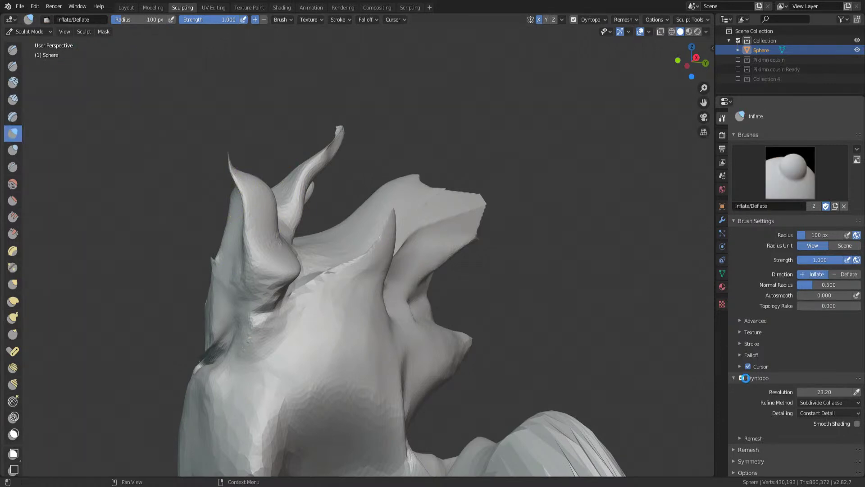
left_click(742, 378)
mouse_move(242, 175)
left_mouse_down()
mouse_move(233, 163)
mouse_move(243, 178)
left_mouse_up()
left_click_drag(322, 158, 341, 131)
middle_click_drag(372, 206, 422, 263)
mouse_move(421, 263)
middle_mouse_down("shift")
mouse_move(414, 214)
mouse_move(396, 186)
middle_mouse_up("shift")
left_click_drag(378, 180, 385, 136)
mouse_move(388, 236)
middle_mouse_down()
mouse_move(425, 234)
mouse_move(427, 1)
middle_mouse_up()
Inflate the upper legs with long strokes from the hips down at radius 100 px
scroll(405, 225, "down", 3)
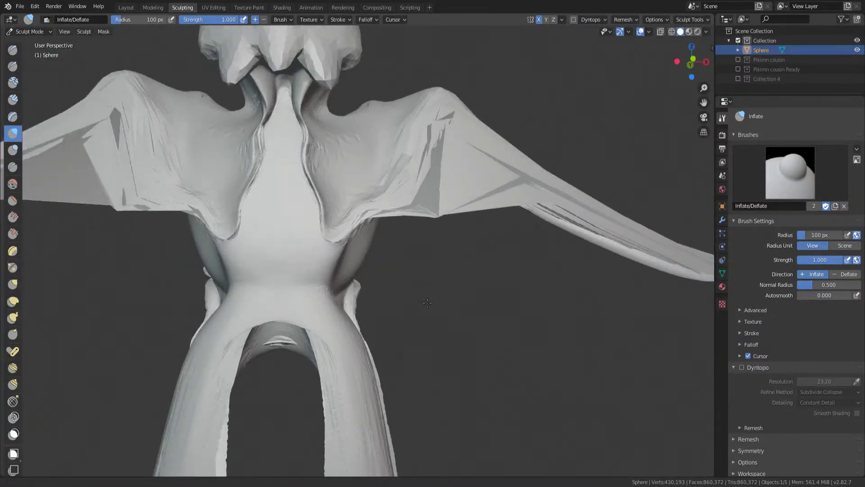
left_click_drag(363, 207, 382, 212)
middle_click_drag(343, 266, 407, 67, "shift")
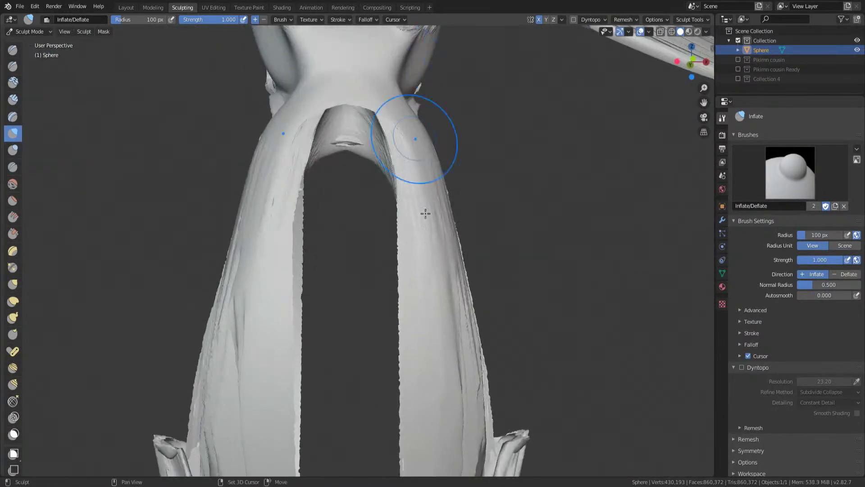
middle_click_drag(403, 257, 384, 203, "shift")
mouse_move(428, 291)
middle_mouse_down("shift")
mouse_move(437, 167)
mouse_move(398, 147)
middle_mouse_up("shift")
left_click_drag(371, 97, 368, 208)
middle_click_drag(381, 131, 385, 377, "shift")
left_click_drag(377, 105, 379, 343)
left_click_drag(425, 144, 450, 374)
Inflate the lower legs, ankles and feet to give them more volume
middle_click_drag(457, 337, 451, 79, "shift")
left_click_drag(453, 122, 426, 215)
mouse_move(468, 136)
left_mouse_down()
mouse_move(460, 221)
mouse_move(410, 362)
left_mouse_up()
mouse_move(430, 140)
left_mouse_down()
mouse_move(382, 327)
mouse_move(393, 386)
left_mouse_up()
middle_click_drag(393, 383, 427, 189, "shift")
left_click_drag(415, 163, 410, 387)
mouse_move(440, 295)
left_mouse_down()
mouse_move(461, 372)
mouse_move(548, 318)
mouse_move(466, 350)
mouse_move(455, 391)
left_mouse_up()
mouse_move(377, 375)
left_mouse_down()
mouse_move(435, 388)
mouse_move(407, 383)
left_mouse_up()
left_click_drag(158, 298, 100, 291)
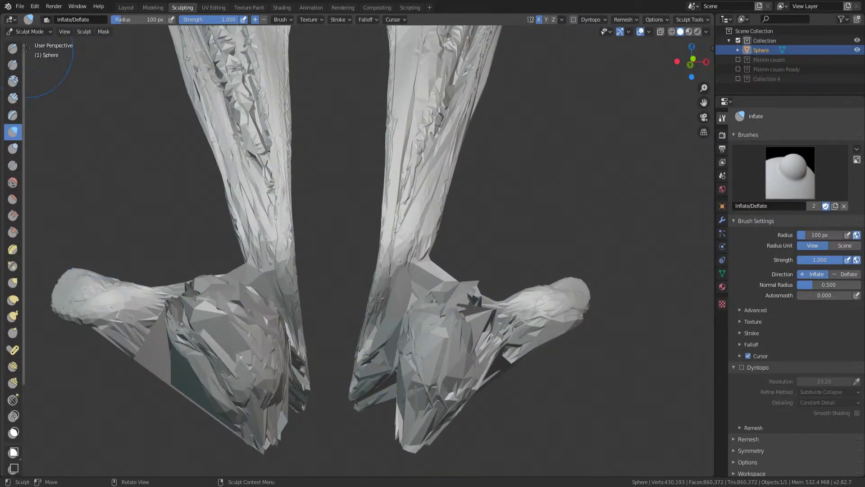
Switch to the Draw brush with strength 0.000 and save the file
left_click(13, 49)
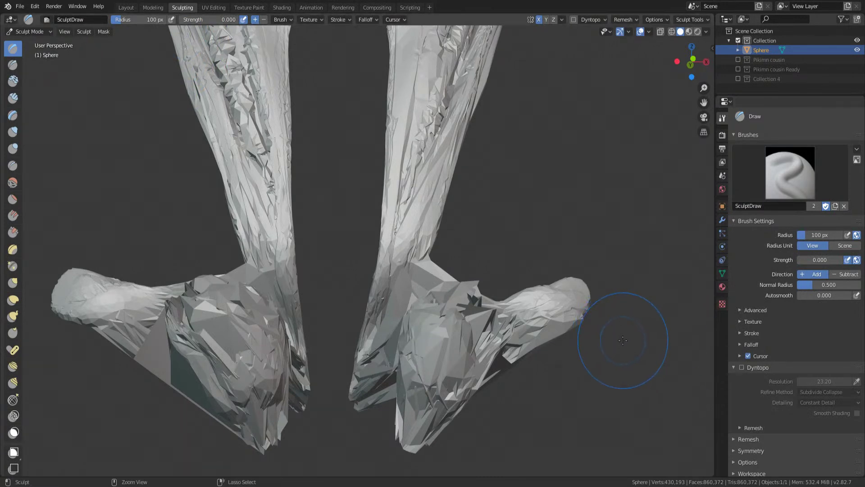
key("ctrl+s")
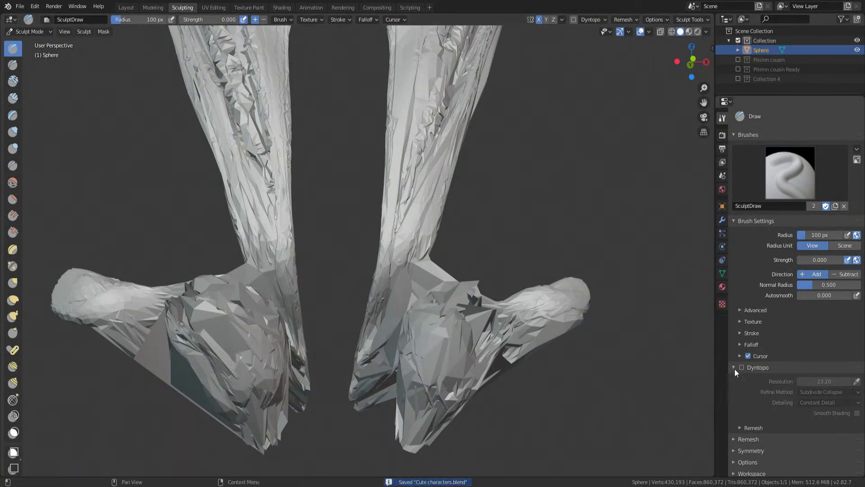
Turn Dyntopo back on and brush over the feet and ankles in wireframe display to refine them to the constant detail
left_click(742, 367)
left_click(733, 368)
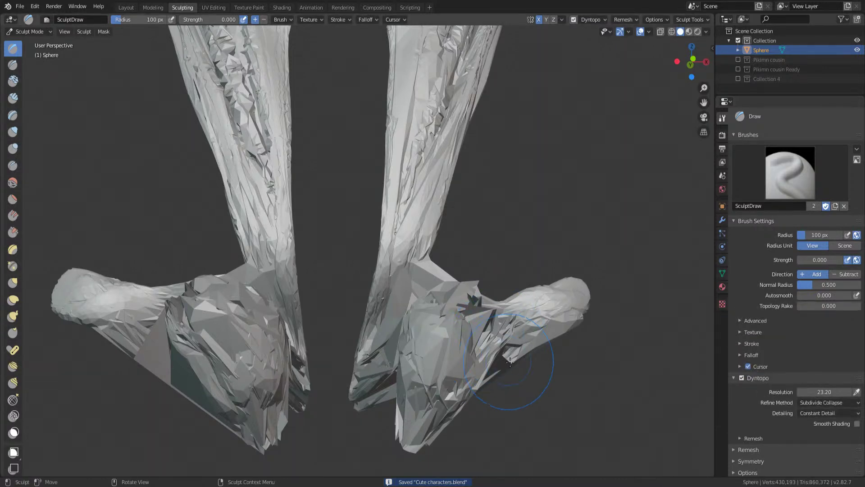
left_click_drag(470, 323, 509, 311)
middle_click_drag(530, 289, 536, 295)
key("shift+z")
mouse_move(522, 321)
left_mouse_down()
mouse_move(502, 360)
mouse_move(479, 333)
mouse_move(491, 324)
mouse_move(420, 479)
left_mouse_up()
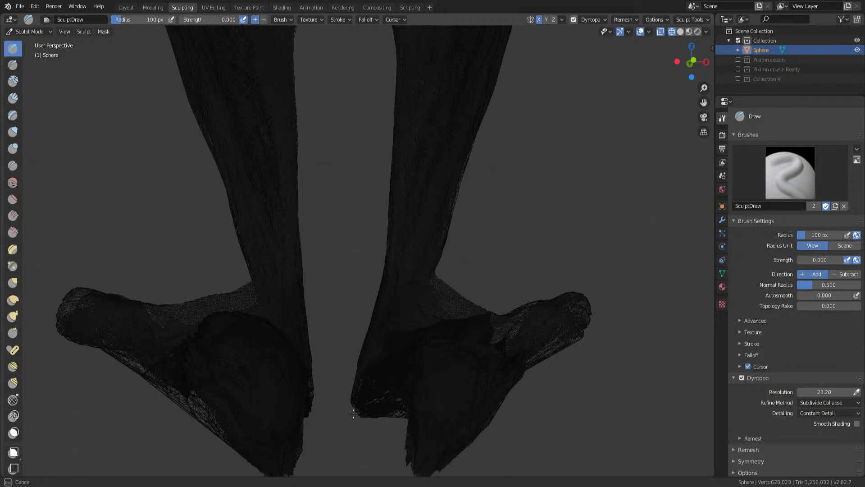
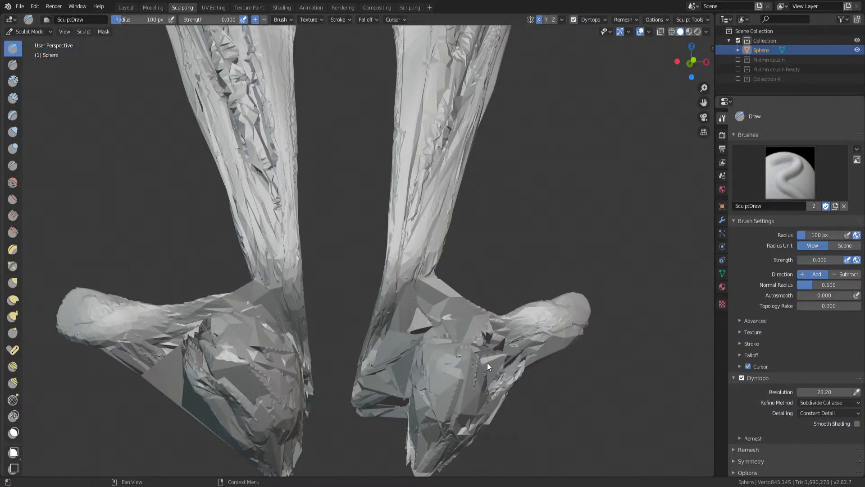
Turn off dynamic topology and set the Draw brush strength to 0.727
key("ctrl+d")
left_click_drag(523, 330, 563, 312, "shift")
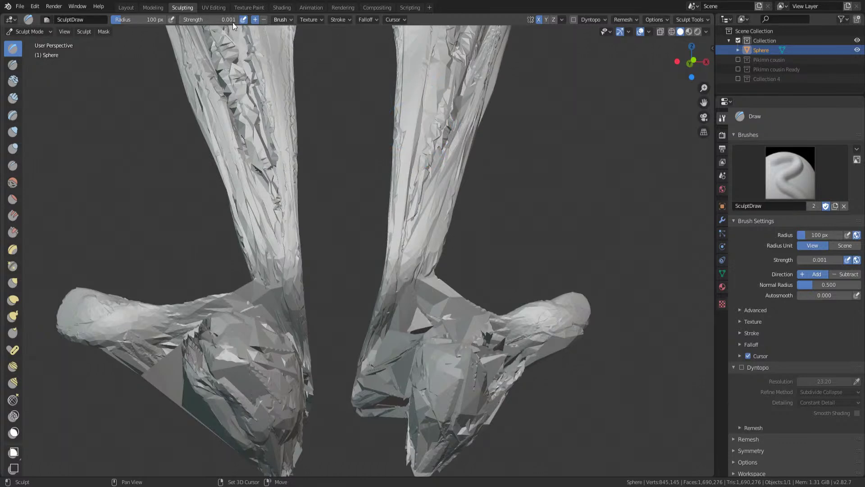
left_click_drag(225, 20, 260, 21)
Smooth the jagged surface of the creature's feet, shins and thighs with broad symmetrical brush strokes
mouse_move(547, 332)
left_mouse_down("shift")
mouse_move(536, 330)
mouse_move(460, 433)
left_mouse_up("shift")
mouse_move(485, 358)
left_mouse_down("shift")
mouse_move(435, 412)
mouse_move(405, 311)
mouse_move(451, 315)
mouse_move(483, 127)
left_mouse_up("shift")
middle_click_drag(484, 127, 457, 265, "shift")
mouse_move(459, 212)
left_mouse_down("shift")
mouse_move(442, 181)
mouse_move(480, 95)
left_mouse_up("shift")
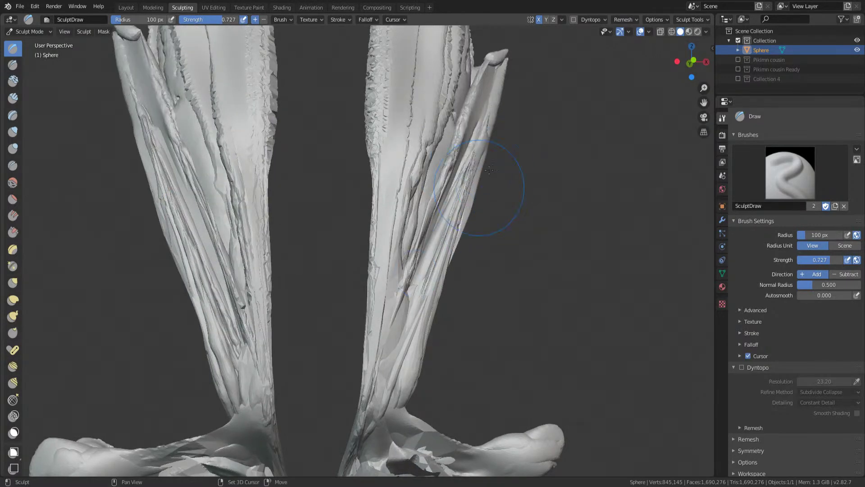
middle_click_drag(482, 147, 494, 293, "shift")
left_click_drag(397, 135, 384, 331, "shift")
middle_click_drag(432, 135, 424, 322, "shift")
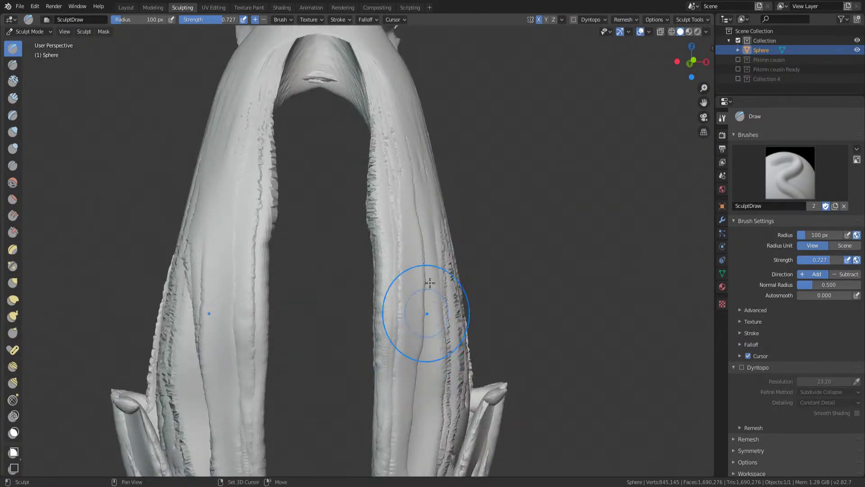
mouse_move(389, 114)
left_mouse_down("shift")
mouse_move(429, 207)
mouse_move(380, 123)
mouse_move(383, 167)
left_mouse_up("shift")
middle_click_drag(491, 219, 387, 68, "ctrl")
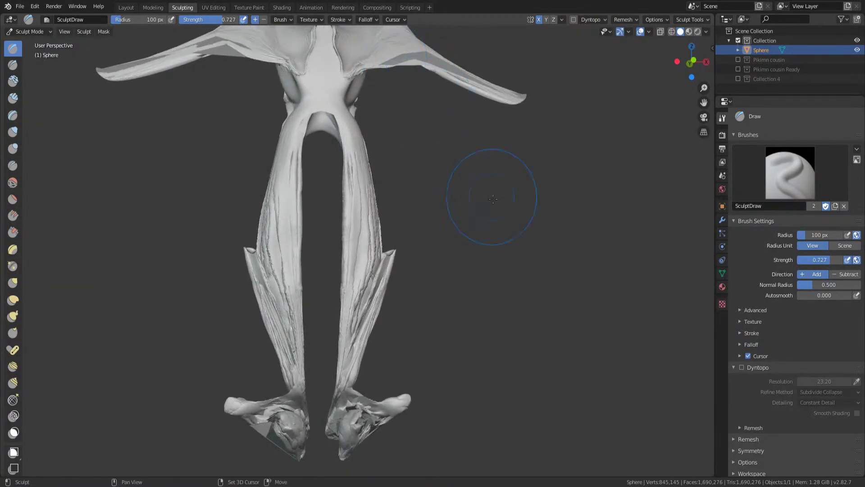
Expand the voxel Remesh settings and examine their options
middle_click_drag(732, 399, 752, 384)
left_click(740, 437)
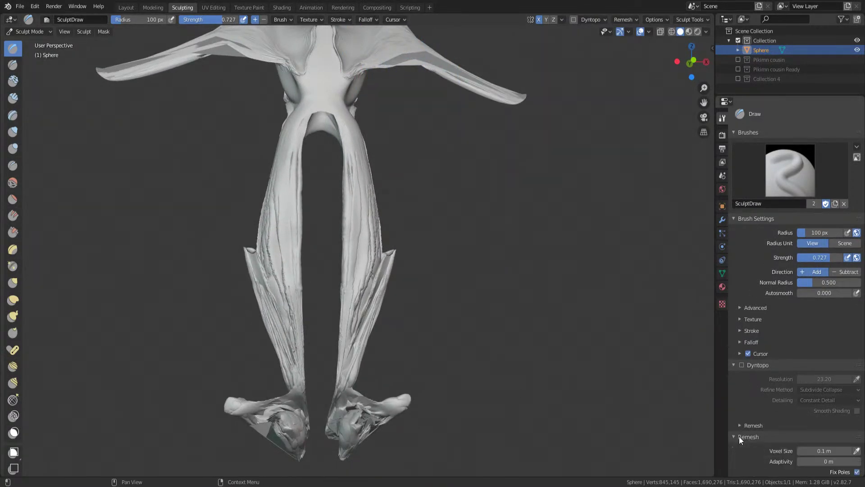
scroll(793, 369, "down", 5)
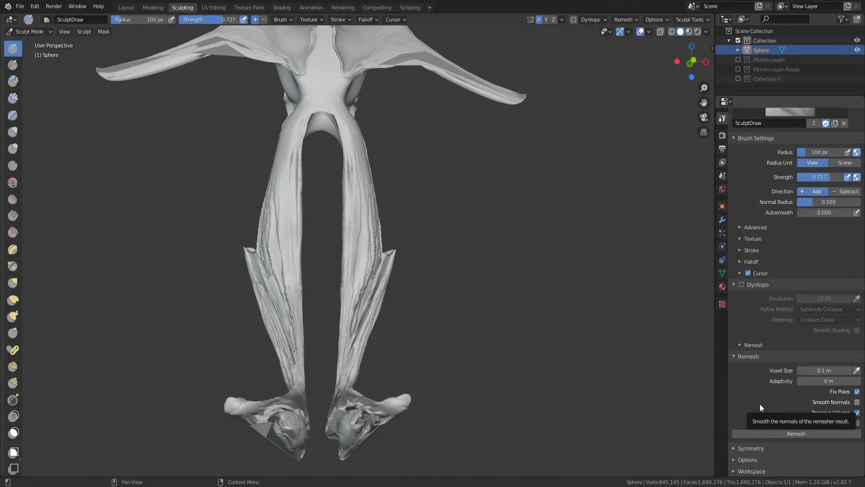
Hide the Sphere sculpt and enable Collection 4 to show the small character
middle_click_drag(259, 182, 541, 271)
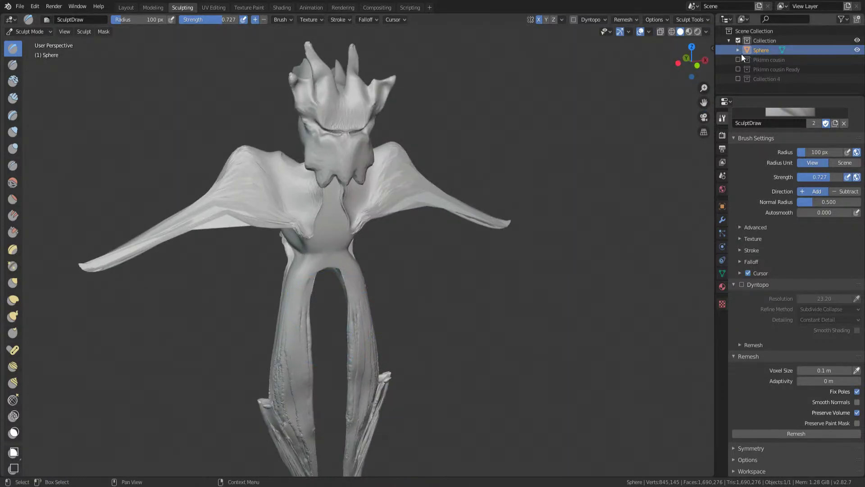
left_click(857, 50)
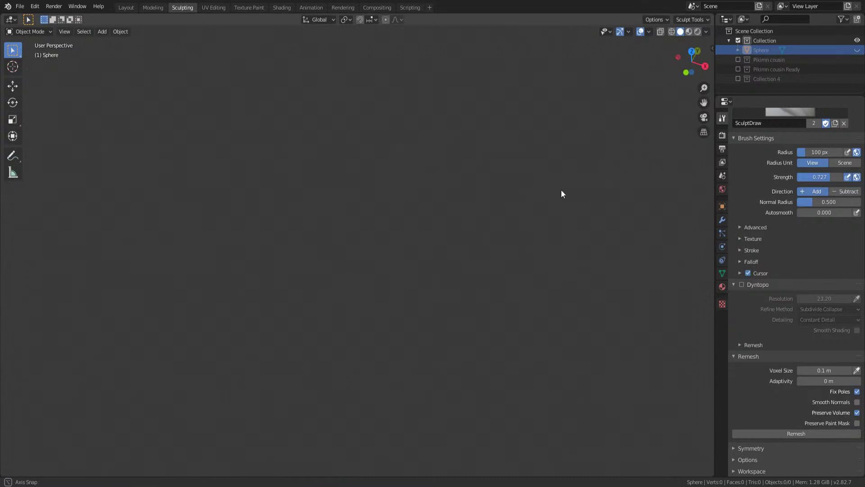
left_click(738, 78)
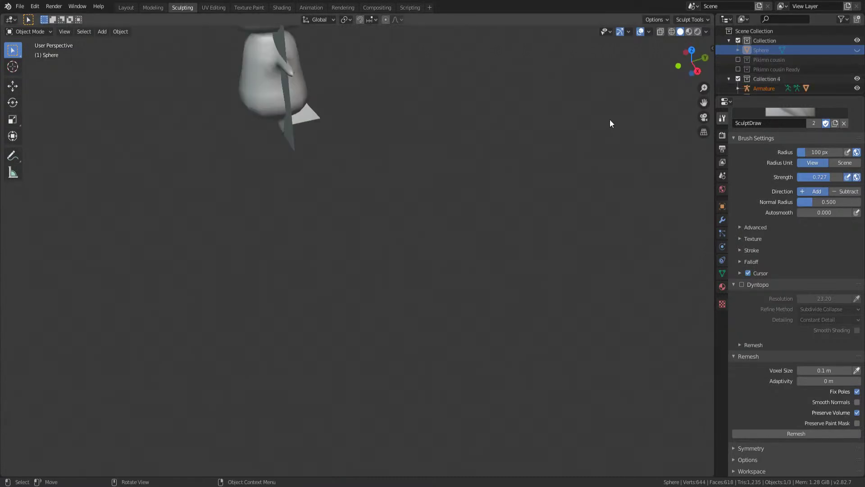
Select the small character's body and duplicate it twice, leaving both copies in place
middle_click_drag(429, 230, 402, 226)
left_click(393, 178)
left_click(394, 178)
left_click(393, 178)
key("KP_1")
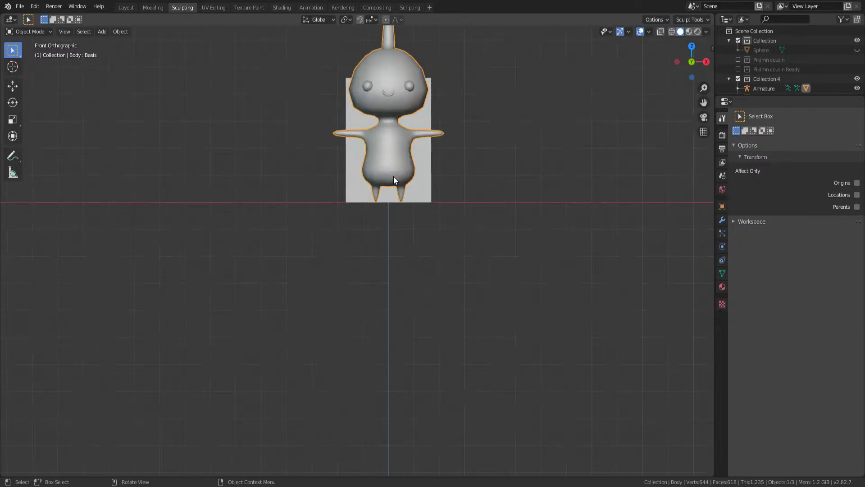
middle_click_drag(426, 164, 409, 200)
key("shift+d")
right_click(407, 201)
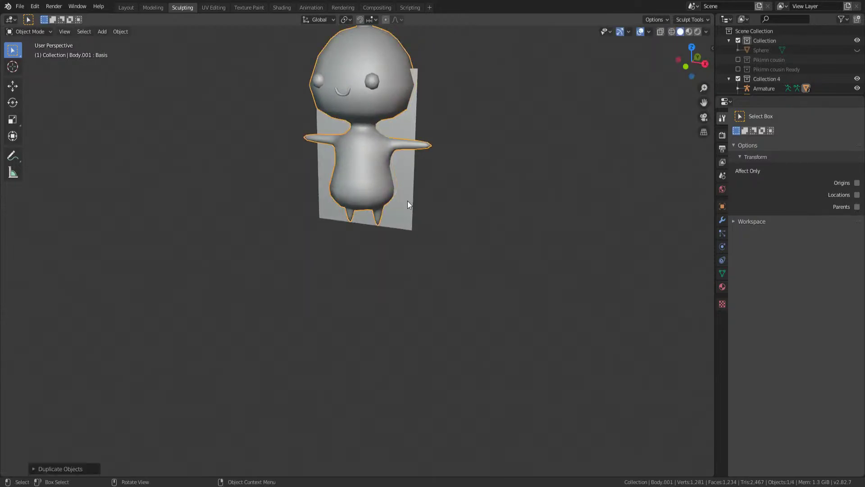
scroll(750, 81, "down", 1)
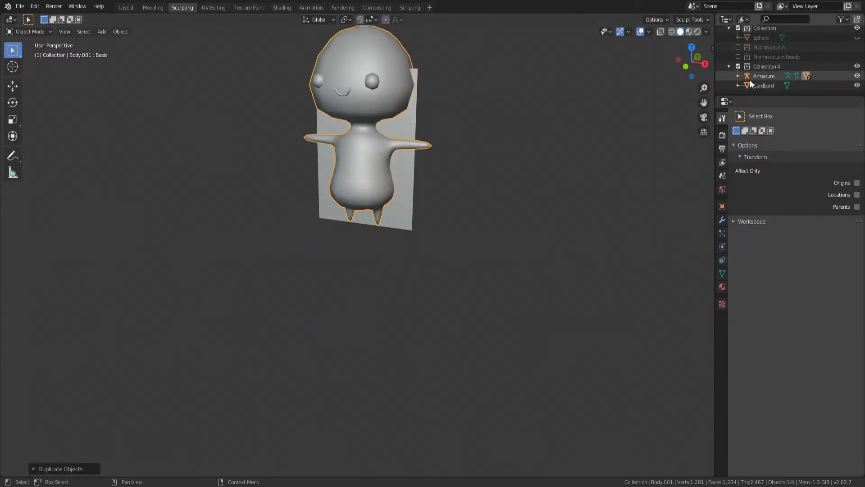
key("shift+d")
right_click(364, 126)
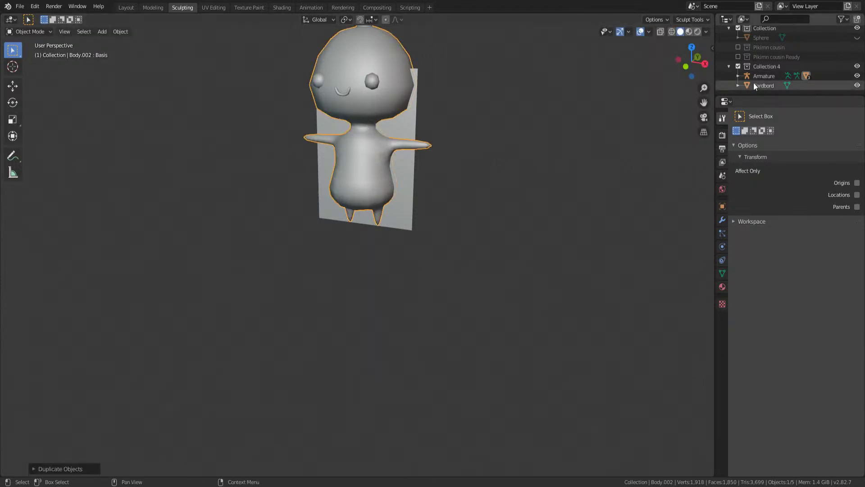
Expand the Armature hierarchy in the scene and select the Body.002 duplicate
left_click(501, 148)
left_click(415, 84)
left_click(391, 81)
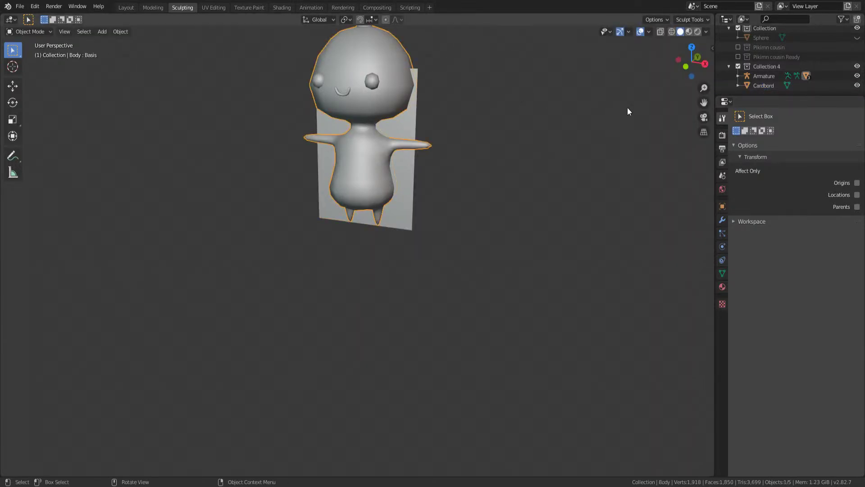
left_click(738, 76)
scroll(747, 86, "down", 2)
left_click(769, 77)
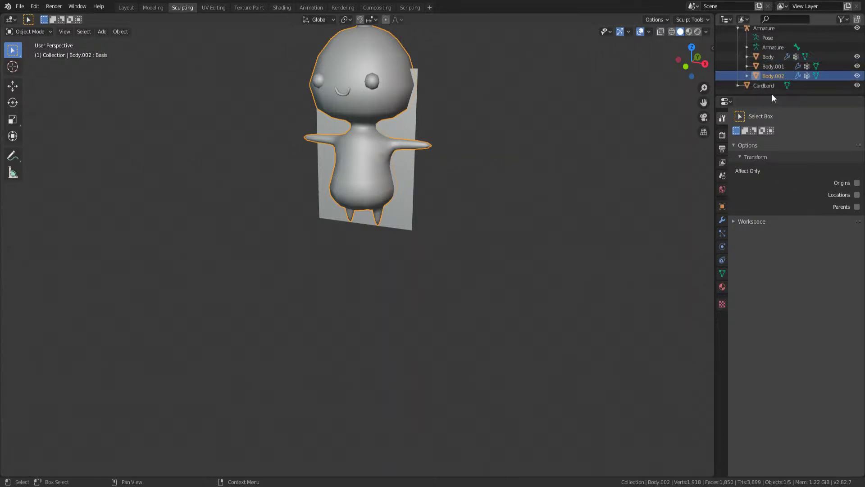
Try moving Body.002 away from the other bodies and undo the move
key("g")
left_click(322, 163)
key("ctrl+z")
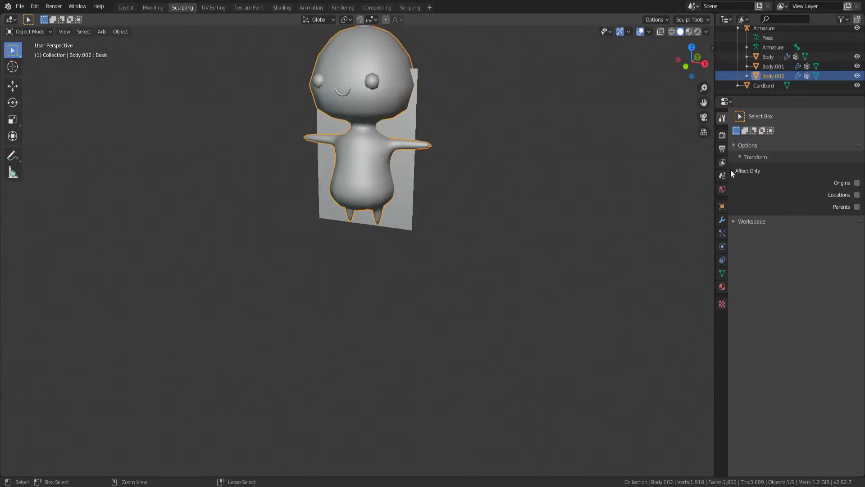
Remove the modifier from the original Body object
left_click(768, 57)
left_click(723, 219)
left_click(855, 131)
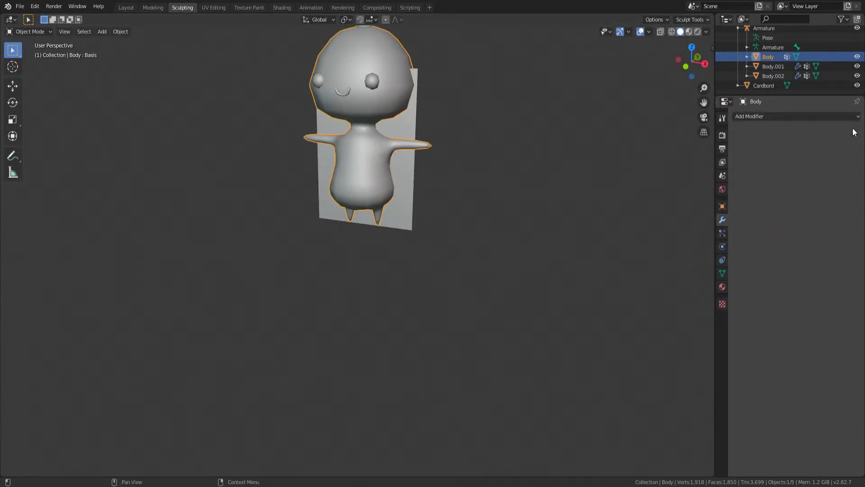
Add a new collection to the scene and enlarge the object list to show all its entries
left_click_drag(771, 58, 838, 59)
right_click(781, 51)
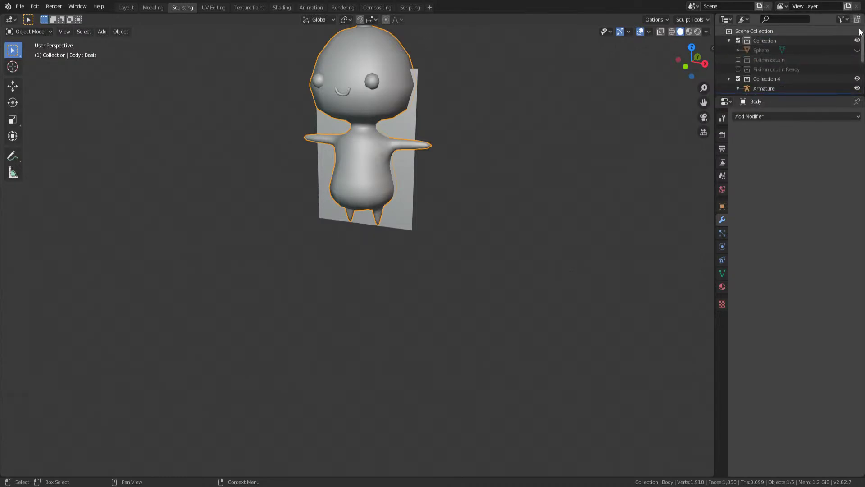
left_click(756, 93)
left_click_drag(755, 95, 762, 225)
Examine the armature's bone, constraint and skeleton properties while selecting the Body copies in turn
left_click(764, 119)
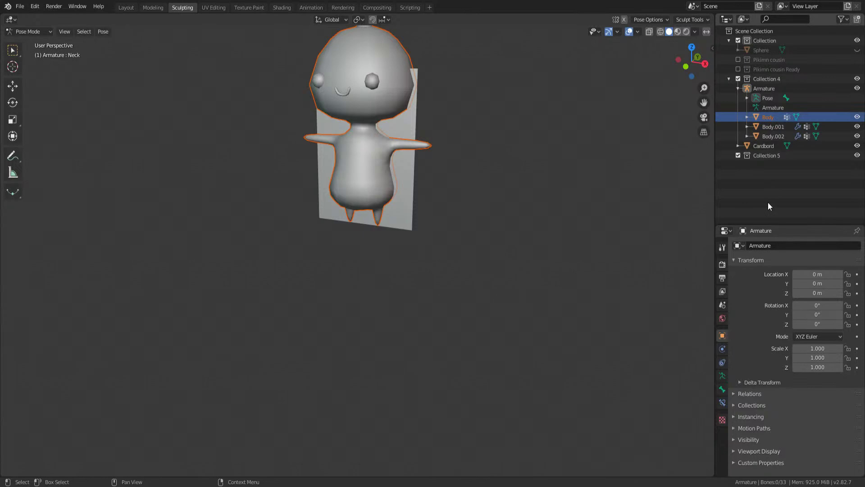
left_click(768, 127)
left_click(722, 389)
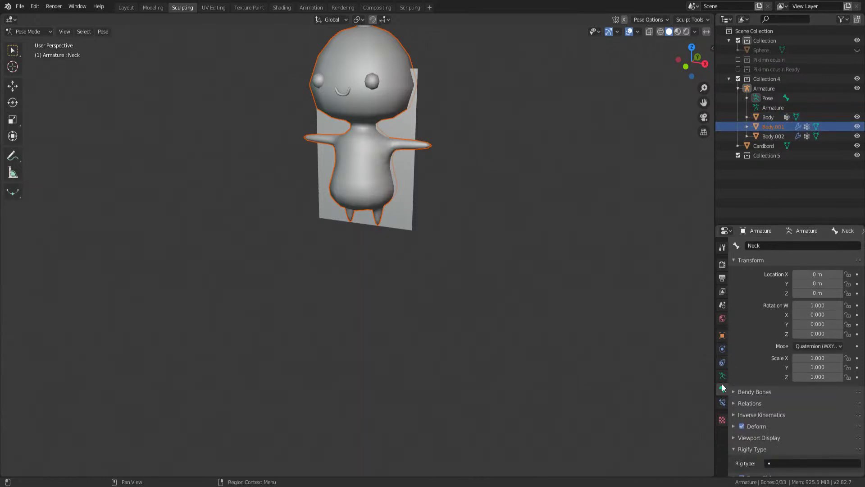
left_click(777, 135)
left_click(769, 118)
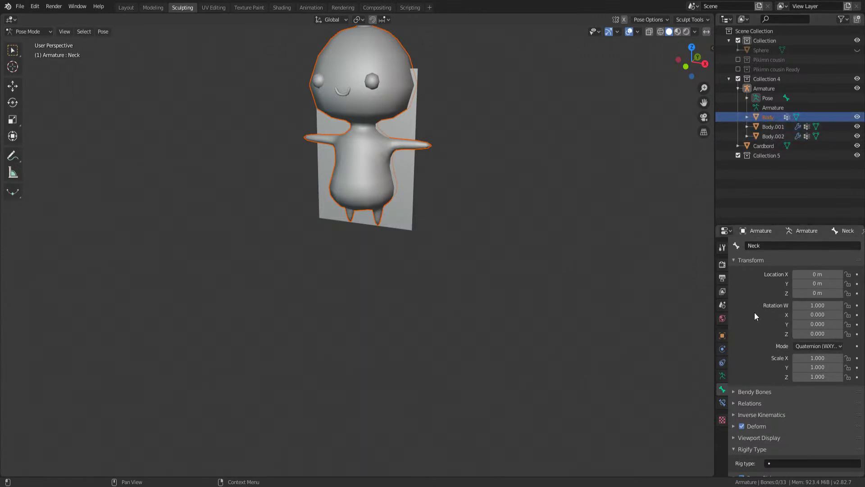
left_click(722, 363)
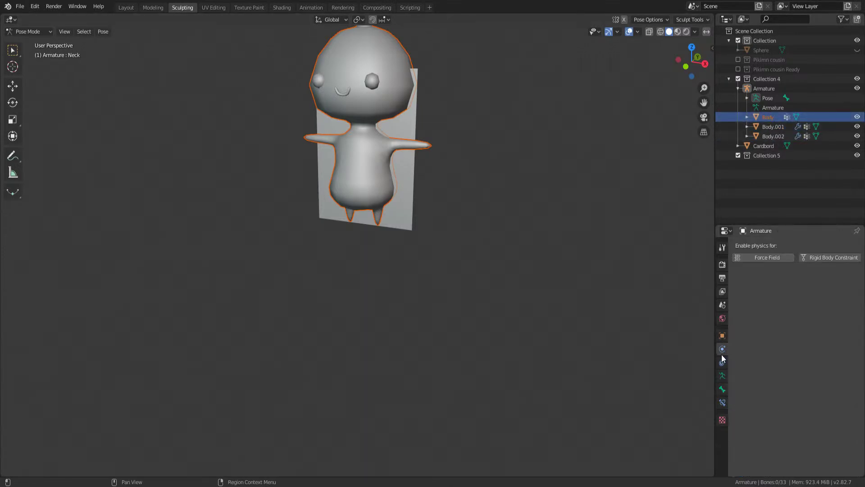
left_click(723, 375)
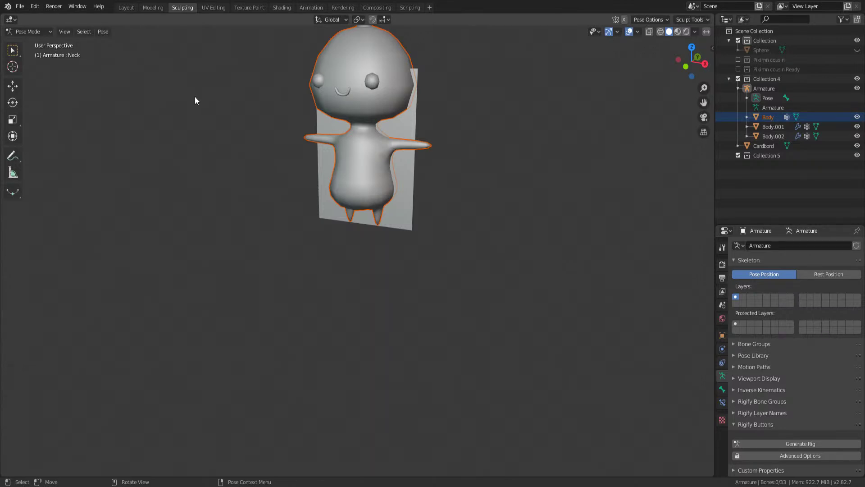
Return to Object Mode and select Body with its modifier settings shown
key("ctrl+Tab")
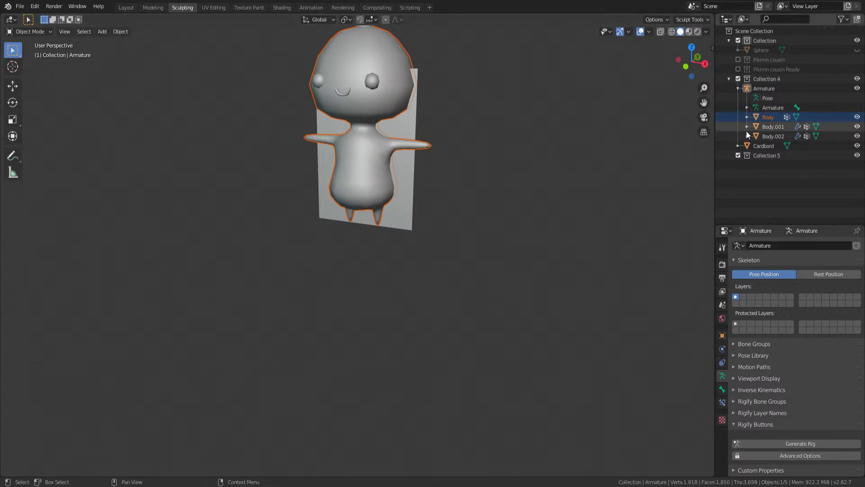
left_click(766, 117)
left_click(723, 352)
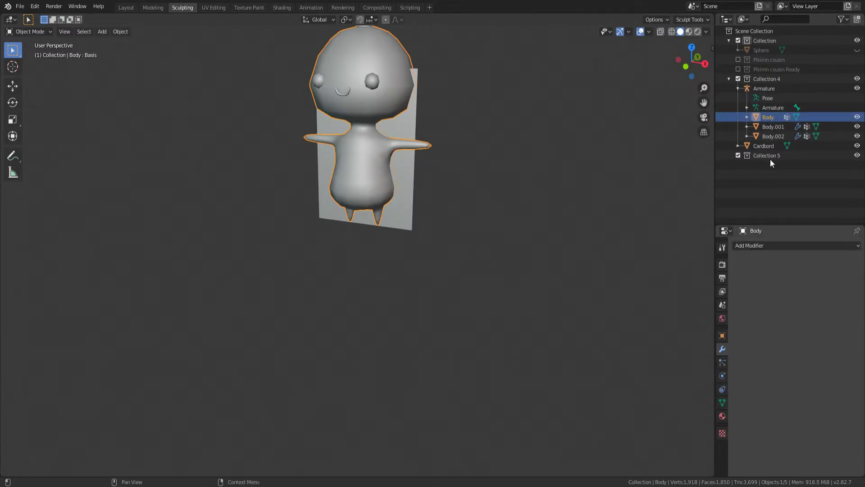
Move Body into Collection 5 and exclude Collection 4 from the view layer
left_click(769, 128)
left_click_drag(767, 118, 766, 156)
left_click(738, 79)
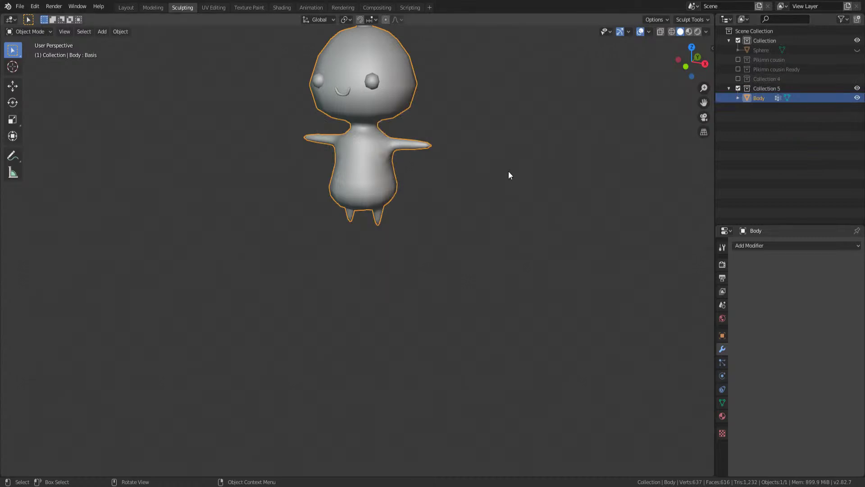
In Edit Mode, delete the eyes, mouth and head stem from Body, keeping only the linked head and torso meshes
middle_click_drag(377, 134, 353, 220)
scroll(353, 220, "up", 3)
key("Tab")
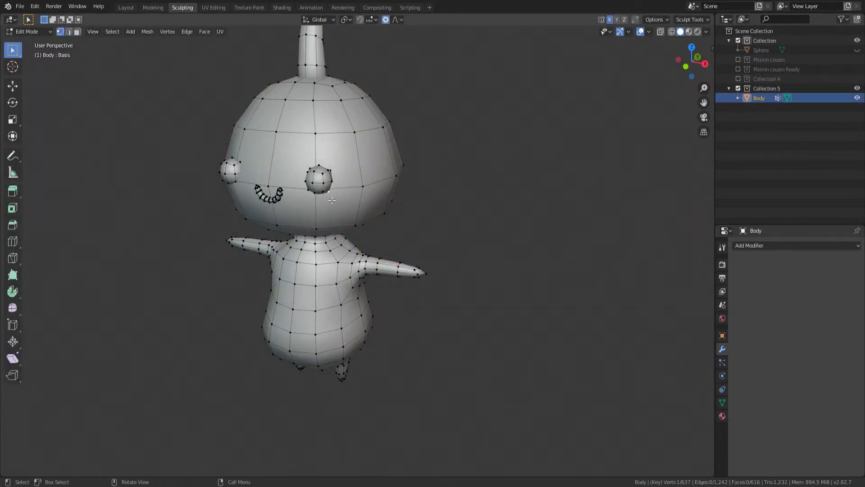
key("l")
left_click(356, 219)
key("l")
key("ctrl+i")
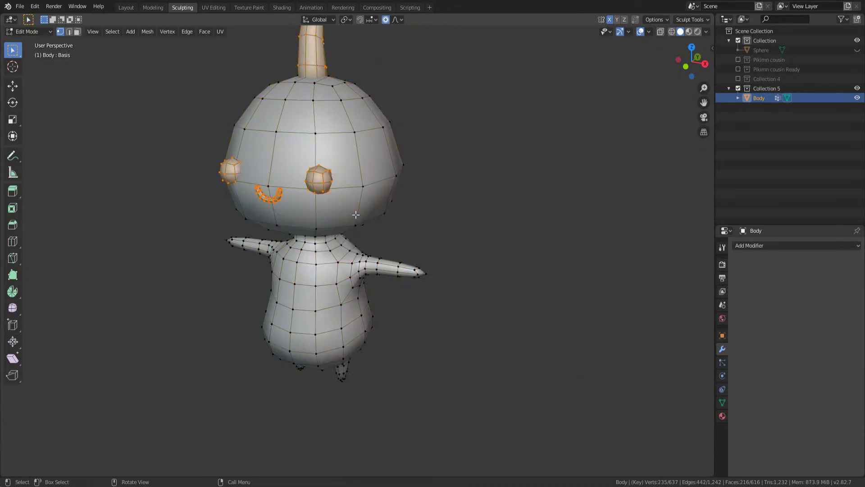
key("x")
left_click(335, 234)
middle_click_drag(335, 235, 408, 212)
key("x")
middle_click_drag(590, 249, 573, 243)
key("Down")
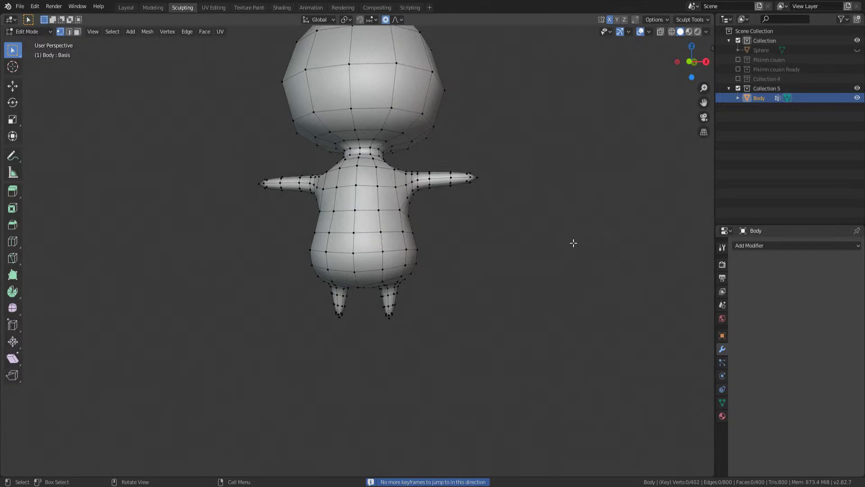
Lengthen both legs by pulling a foot-tip vertex down about 3.2 m with proportional editing in front view
key("KP_1")
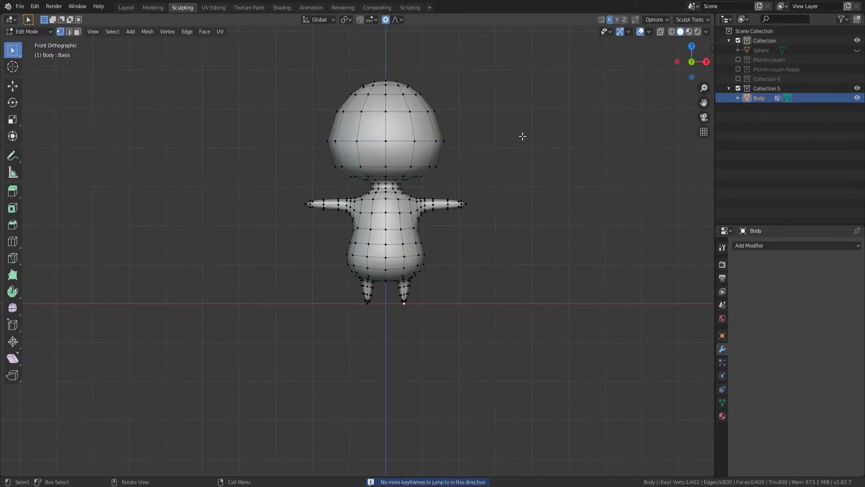
key("g")
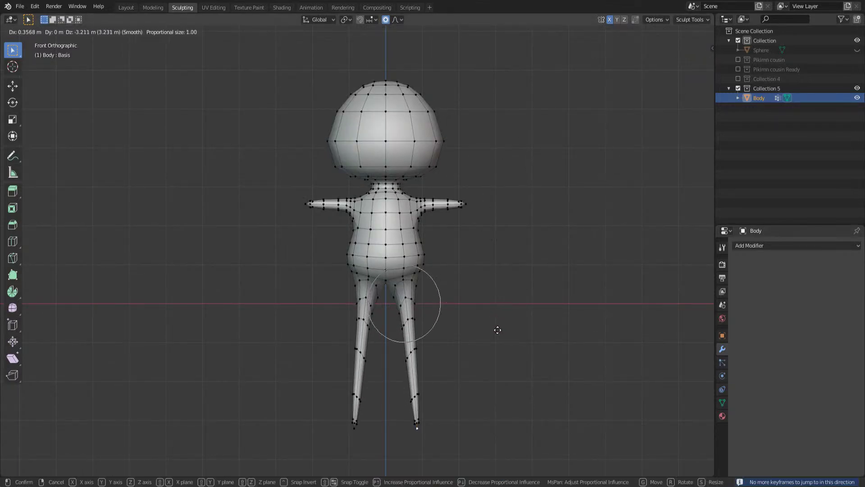
left_click(498, 333)
Stretch both arms outward and slightly down by moving a hand-tip vertex with mirrored proportional editing
left_click(466, 204)
key("g")
left_click(647, 233)
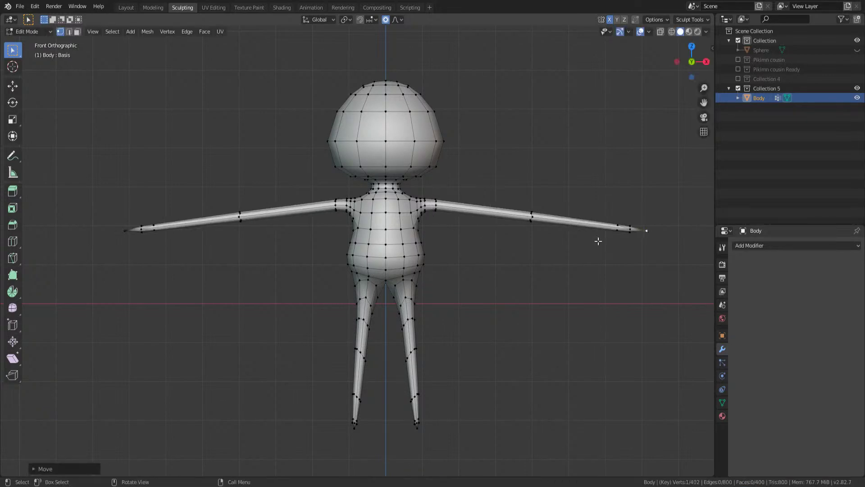
Adjust vertices around the shoulder and upper torso using a larger proportional influence, and return to Object Mode
scroll(426, 200, "down", 3)
left_click(414, 196)
key("g")
scroll(401, 202, "down", 6)
left_click(400, 202)
left_click(400, 172)
key("g")
left_click(402, 173)
middle_click_drag(409, 199, 403, 243)
key("Tab")
scroll(376, 226, "up", 3)
scroll(401, 240, "down", 3)
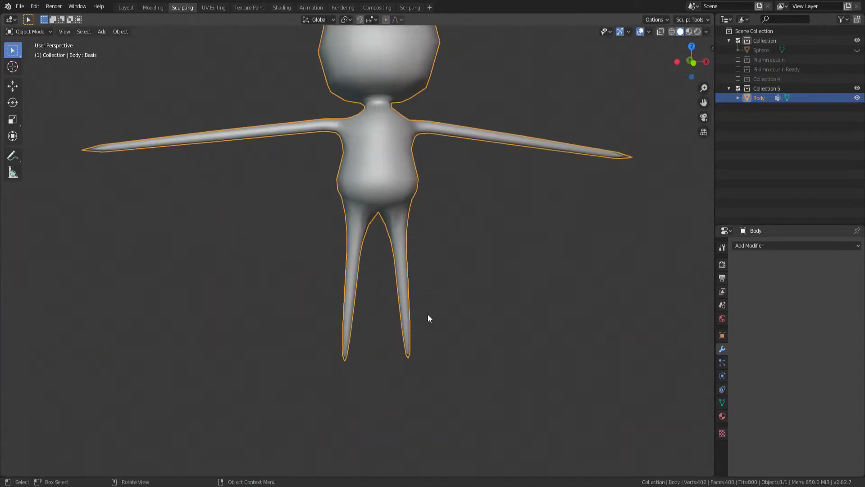
Scale the area around the foot-tip vertex in Edit Mode, using proportional editing in front view
key("KP_1")
key("Tab")
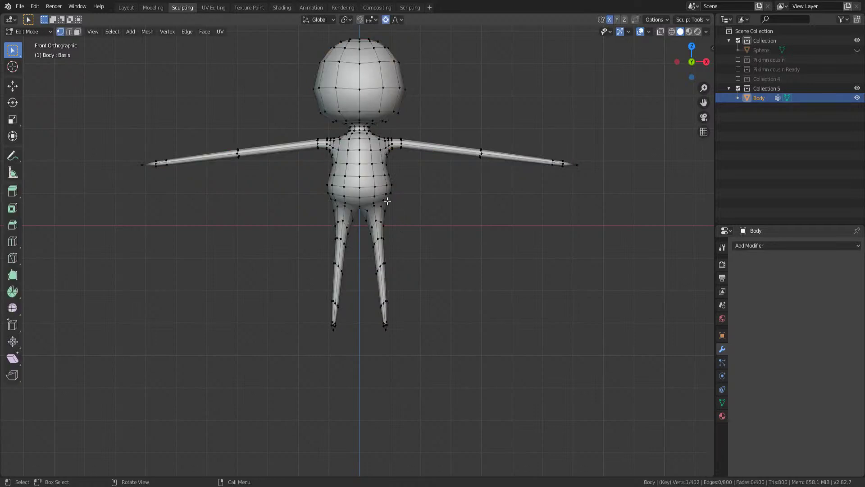
key("s")
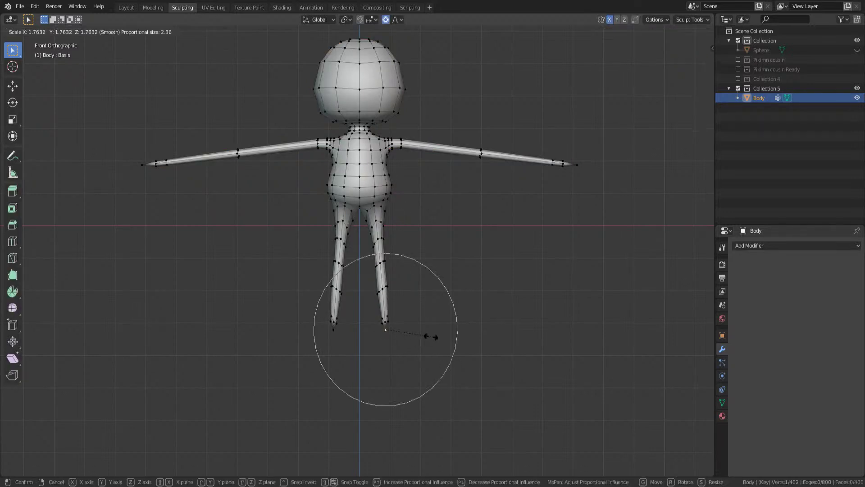
left_click(385, 340)
middle_click_drag(384, 341, 301, 340)
scroll(301, 340, "up", 4)
Extrude the pointed foot-tip faces of one leg and flatten them along Z to about 0.24
key("3")
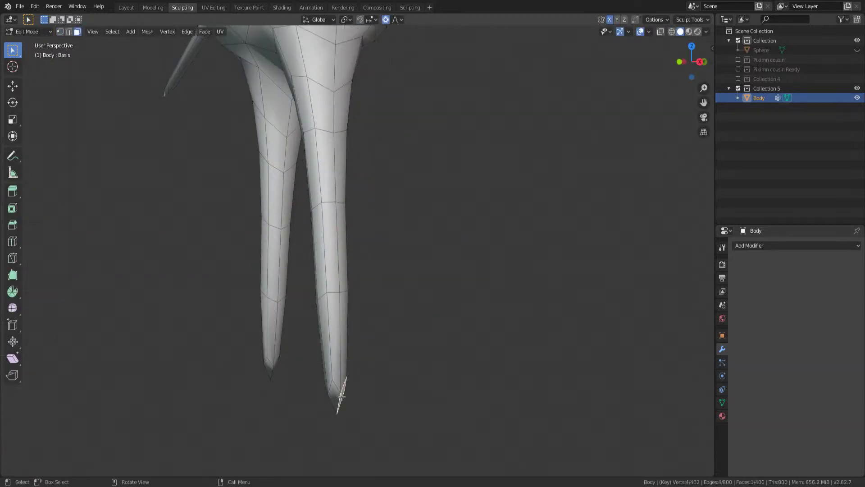
left_click(334, 409, "shift")
middle_click_drag(335, 409, 502, 266)
left_click(514, 208, "shift")
middle_click_drag(514, 208, 554, 199)
left_click(558, 249, "shift")
middle_click_drag(559, 250, 401, 317)
key("e")
left_click(474, 256)
key("s")
key("z")
scroll(542, 338, "up", 11)
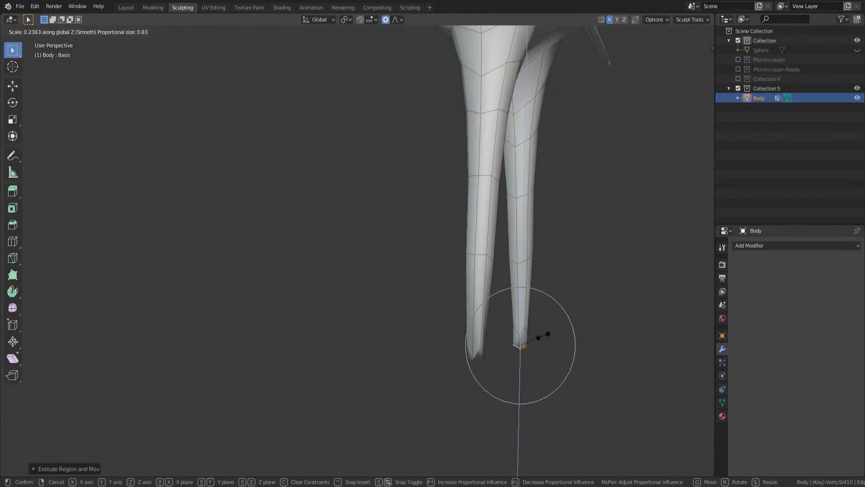
left_click(542, 336)
Extrude the two front faces at the leg's lower end forward to form a foot
middle_click_drag(541, 338, 488, 346)
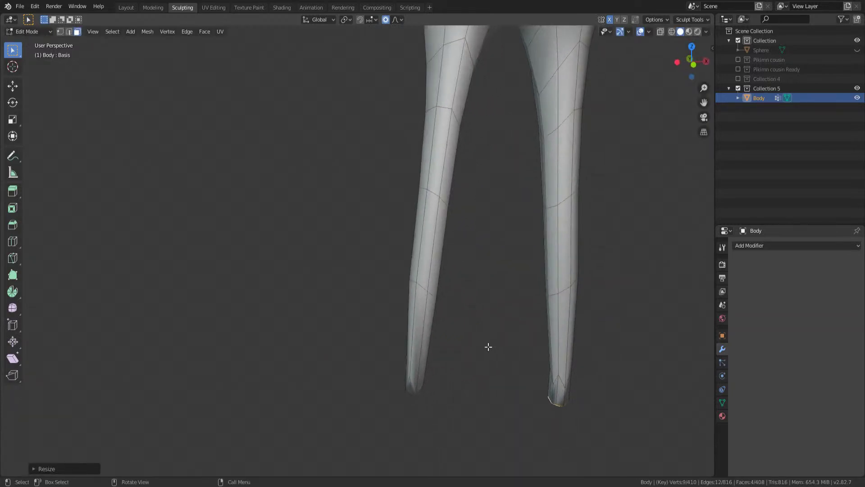
left_click(562, 392)
key("e")
left_click(574, 295)
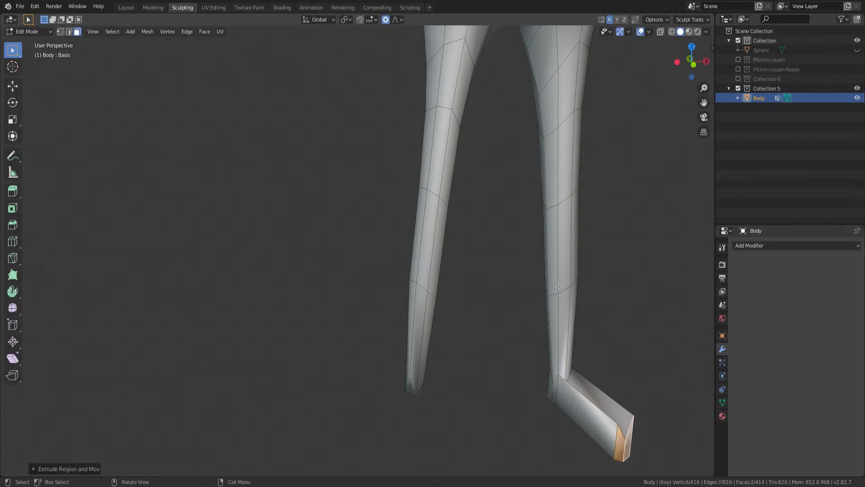
Delete the vertical face loop down the body's centre and the leftover crotch faces, separating the two halves
scroll(574, 296, "down", 5)
middle_click_drag(532, 183, 499, 298, "shift")
left_click(377, 170, "alt")
key("x")
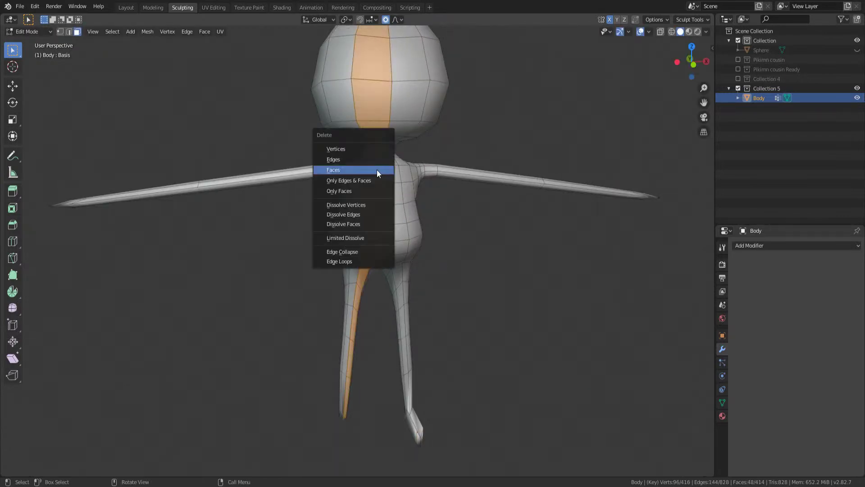
left_click(376, 169)
left_click(361, 176)
middle_click_drag(372, 190, 354, 253)
left_click(355, 257, "alt")
key("x")
left_click(356, 291)
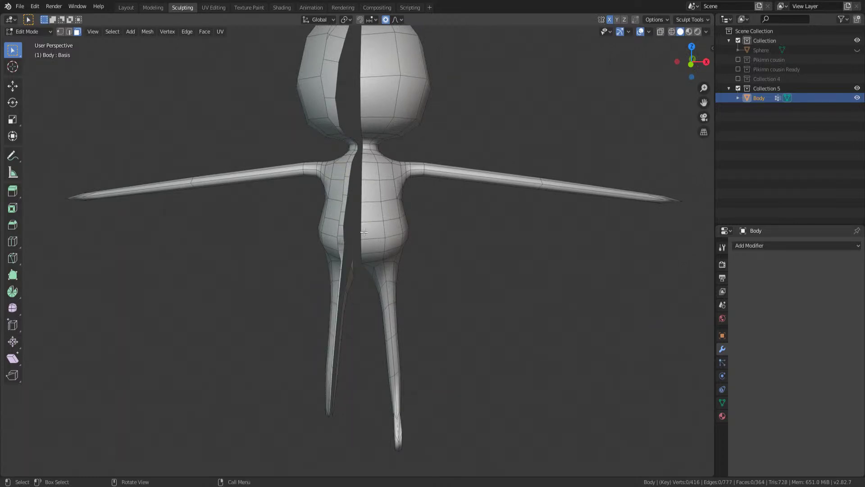
Extrude the open centre edge loop of the half with the foot slightly past the centreline, and select that linked half
key("KP_1")
scroll(360, 232, "up", 3)
key("2")
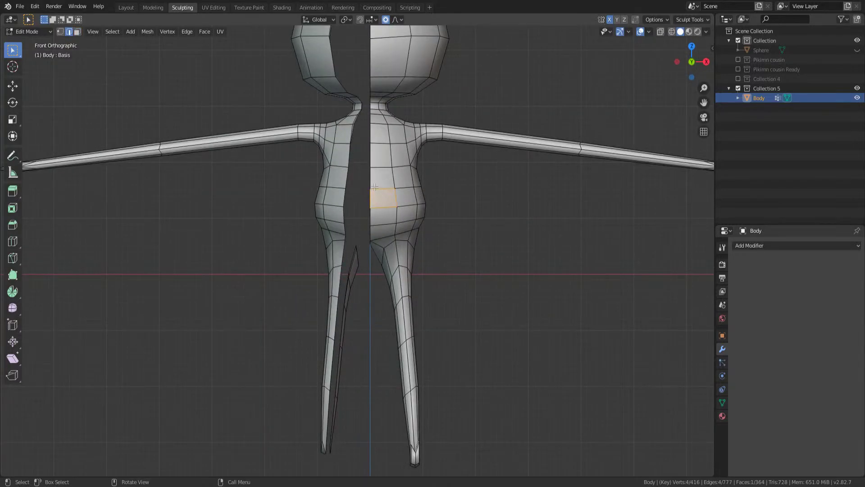
left_click(371, 177, "alt")
key("e")
left_click(415, 189)
key("ctrl+l")
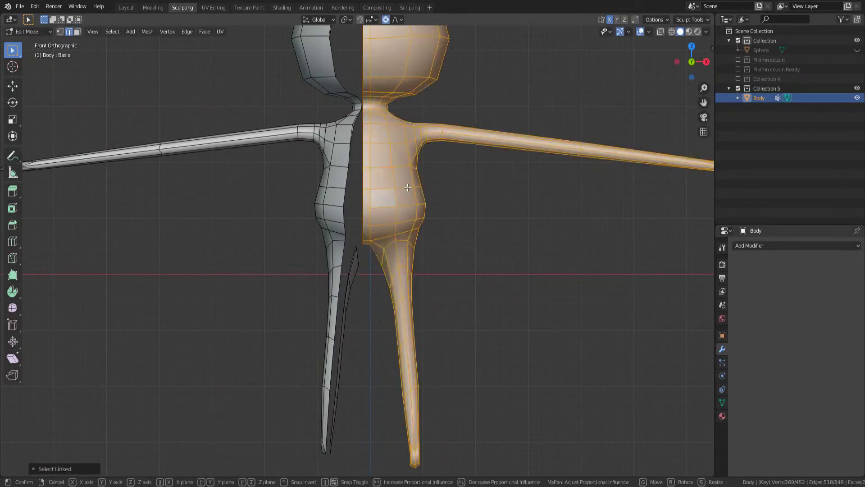
key("g")
key("Escape")
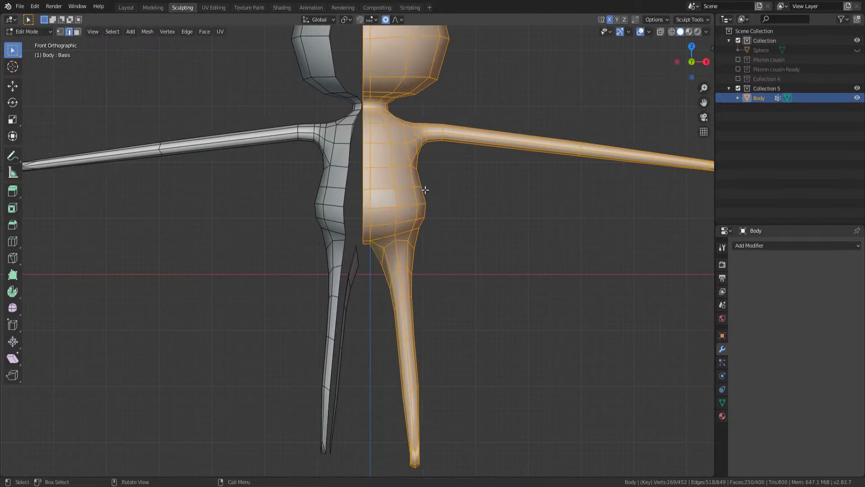
Select the linked half of the body without the extruded foot and delete its faces
left_click(333, 162)
key("ctrl+l")
key("x")
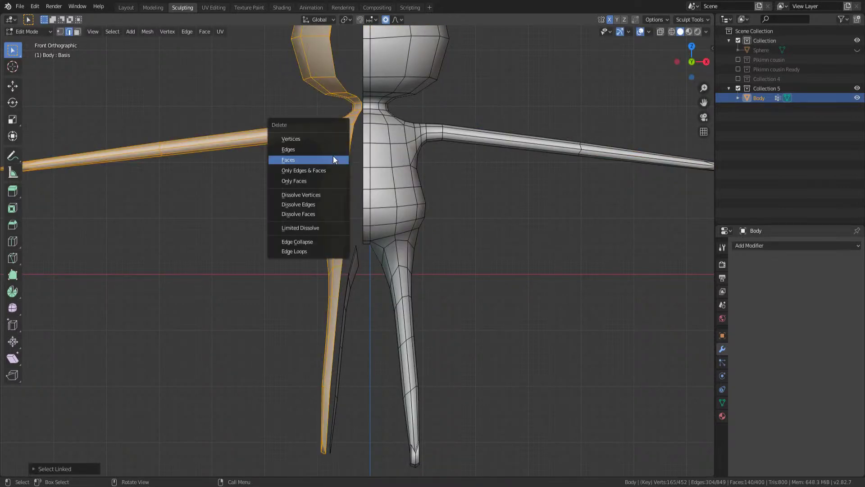
left_click(334, 157)
Turn off X-axis mirror editing and move the remaining body half about 0.2 m along X
key("l")
key("g")
left_click(387, 152)
key("ctrl+z")
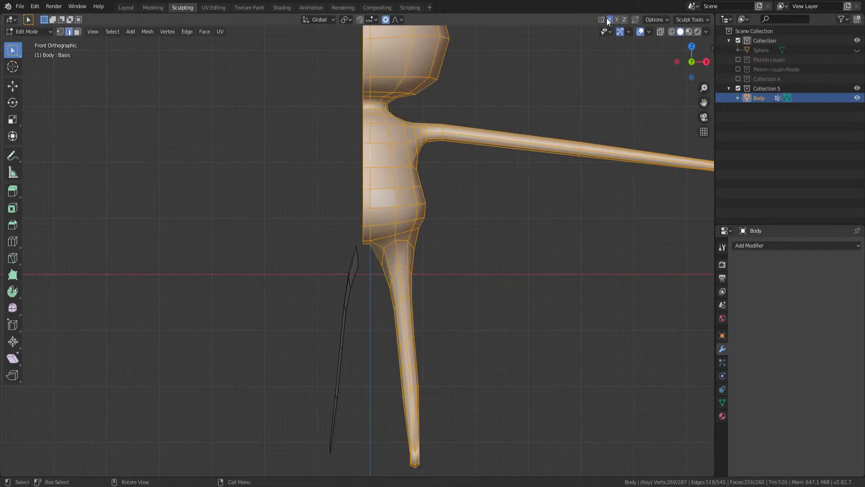
key("g")
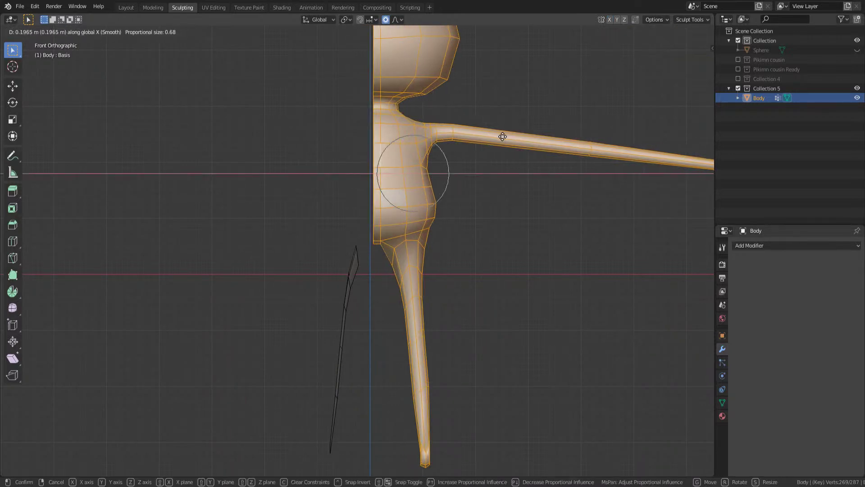
left_click(501, 135)
Select the stray linked strip of inner-leg faces and delete it
key("l")
right_click(354, 275)
key("alt+a")
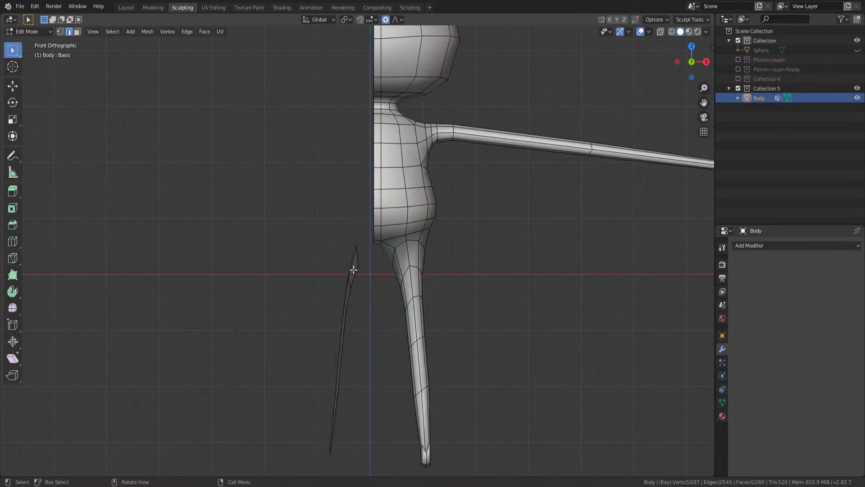
key("l")
key("x")
left_click(354, 270)
Return to Object Mode and add a Mirror modifier to Body
key("Tab")
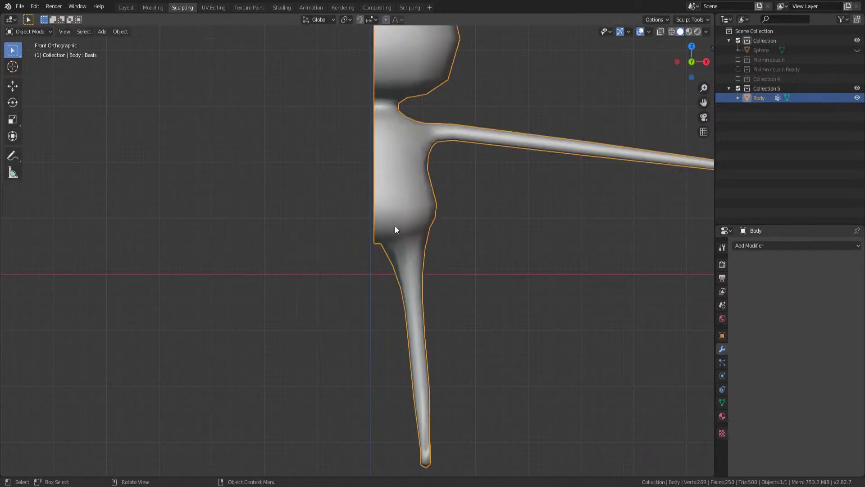
left_click(735, 248)
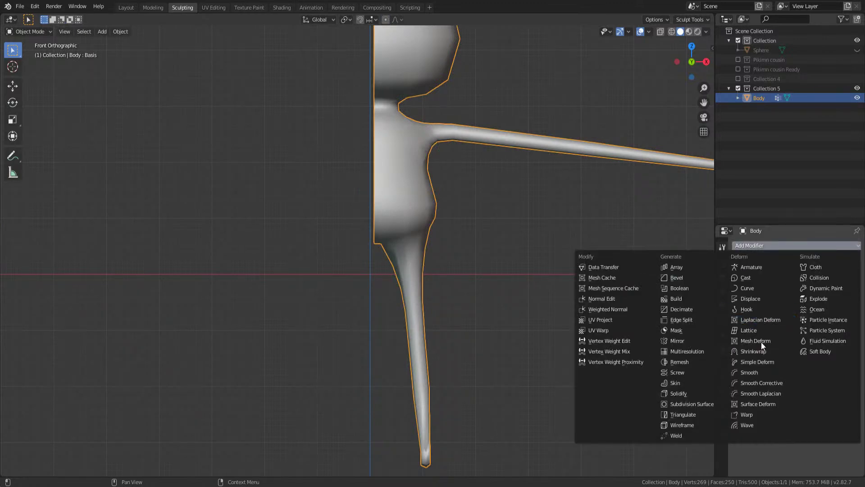
left_click(685, 341)
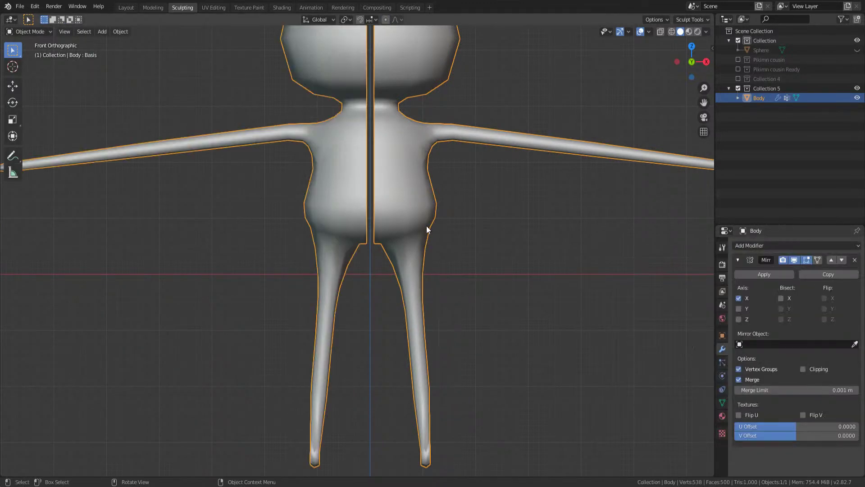
Move the whole half mesh until its open edge meets the centreline, and enable Clipping on the Mirror modifier
key("Tab")
key("a")
key("g")
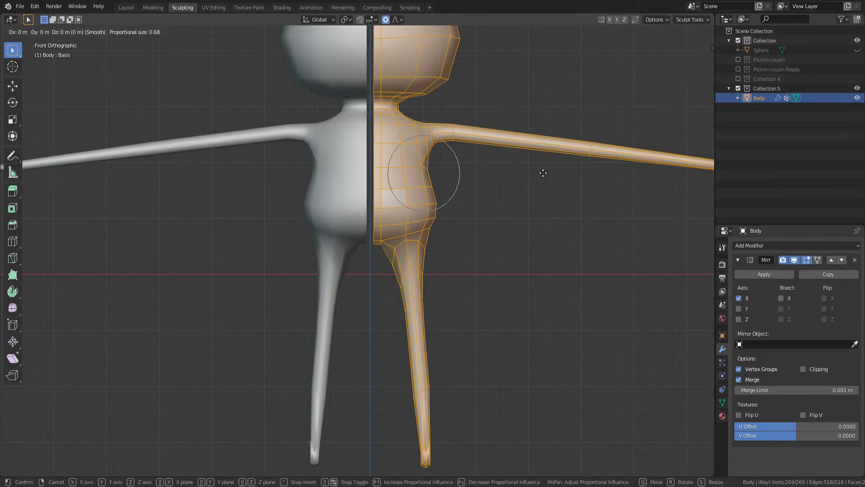
left_click(537, 170)
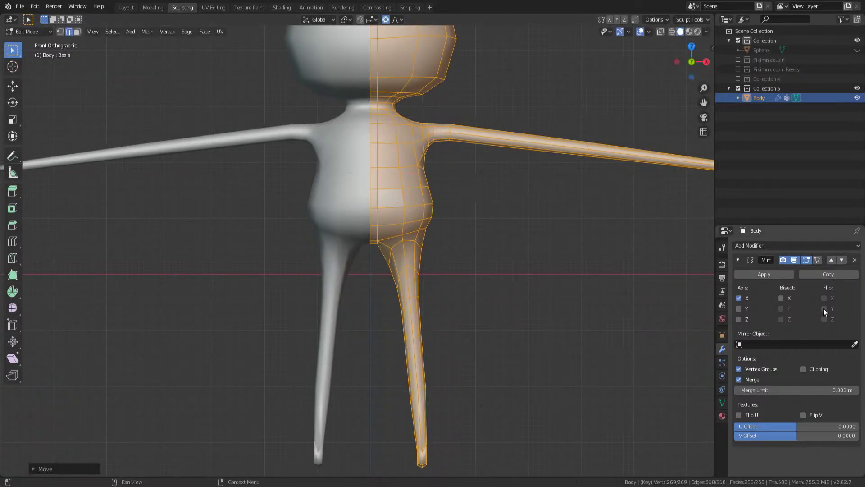
left_click(807, 371)
key("Tab")
Examine the mirrored body from the front and from several angles
middle_click_drag(431, 180, 442, 242, "shift")
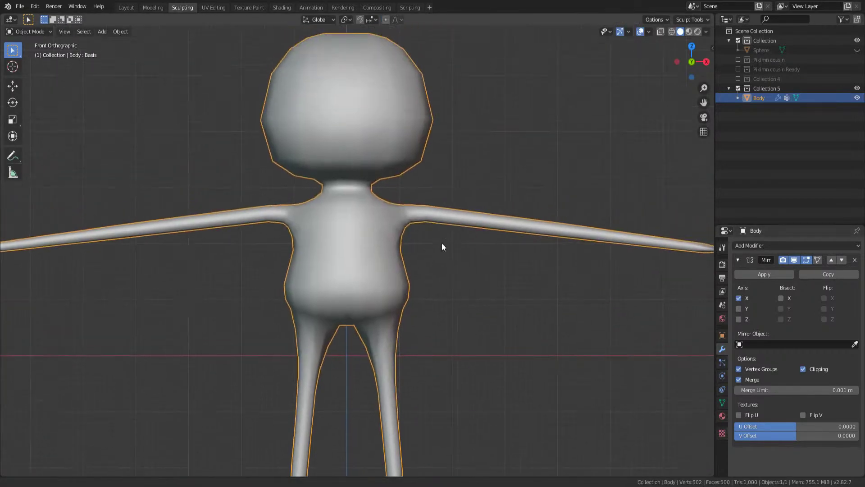
scroll(442, 242, "down", 2)
middle_click_drag(423, 280, 391, 288)
key("Tab")
middle_click_drag(391, 288, 424, 329)
key("KP_1")
scroll(487, 286, "up", 1)
middle_click_drag(589, 239, 401, 332, "shift")
Select all the pointed faces at the arm's tip and flatten them along X in front view
key("Tab")
key("Tab")
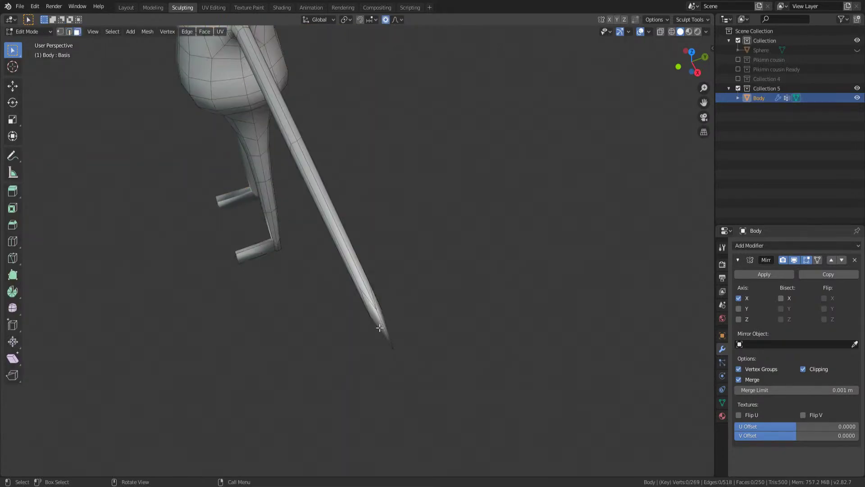
middle_click_drag(374, 328, 396, 309)
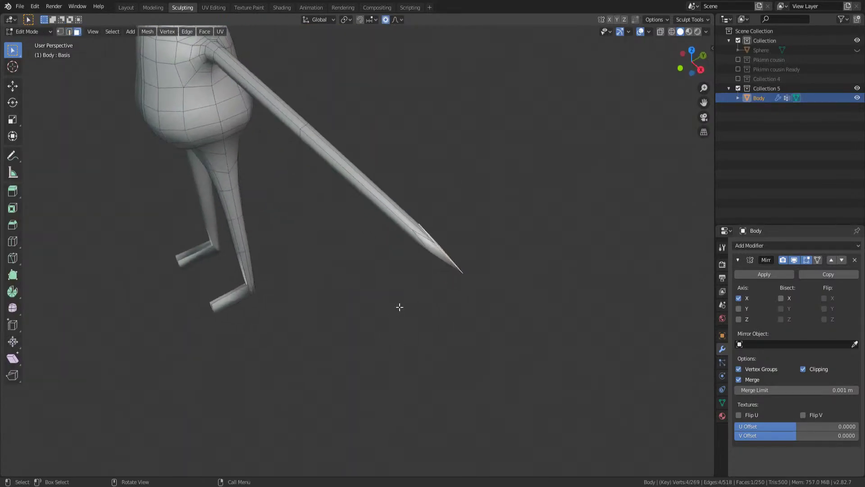
left_click(456, 252, "shift")
middle_click_drag(456, 252, 494, 215)
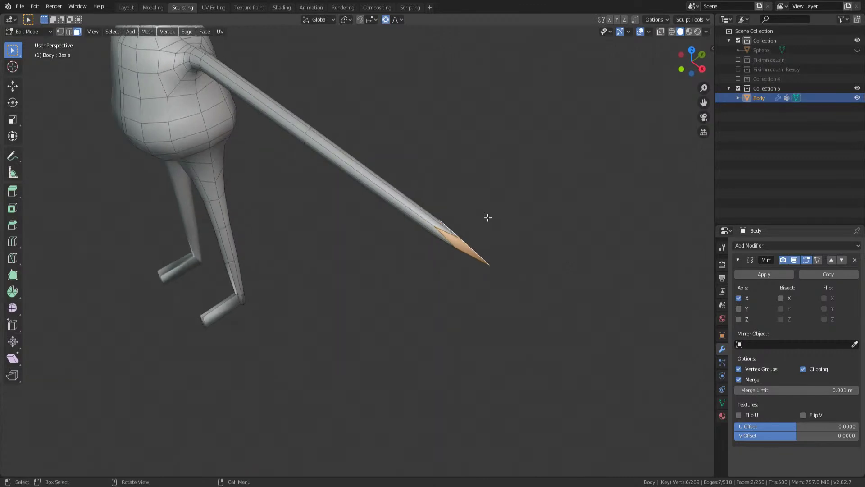
key("KP_1")
key("KP_3")
key("KP_1")
key("shift+z")
left_click_drag(500, 99, 604, 217)
key("shift+z")
key("s")
key("x")
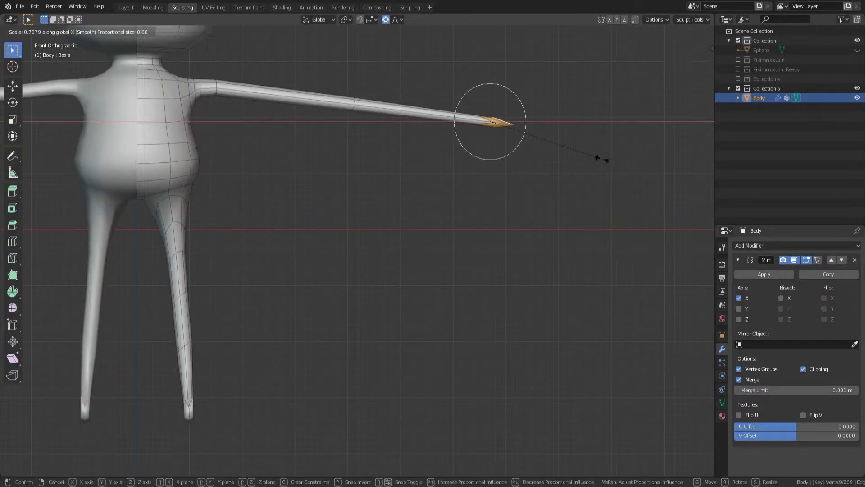
left_click(534, 175)
Extrude the arm-end faces outward, enlarge them, and extrude them once more to form a simple hand
middle_click_drag(487, 145, 437, 259)
key("e")
left_click(480, 292)
key("s")
left_click(516, 293)
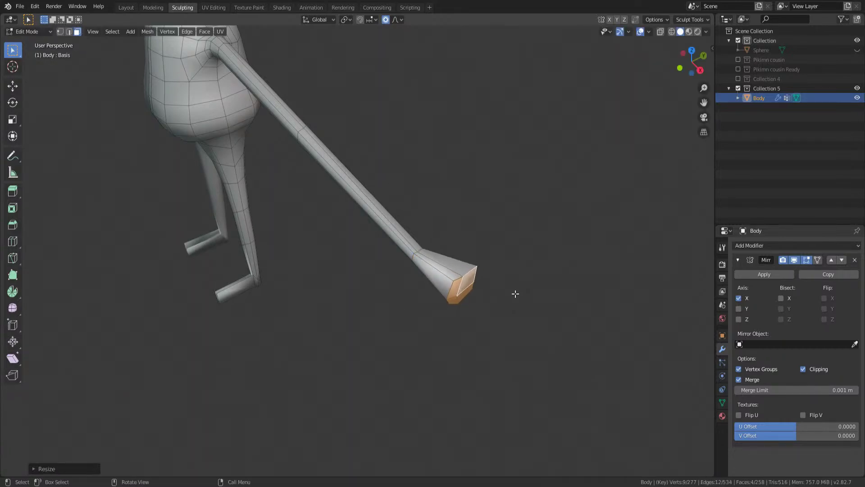
key("e")
left_click(541, 314)
middle_click_drag(516, 325, 555, 291)
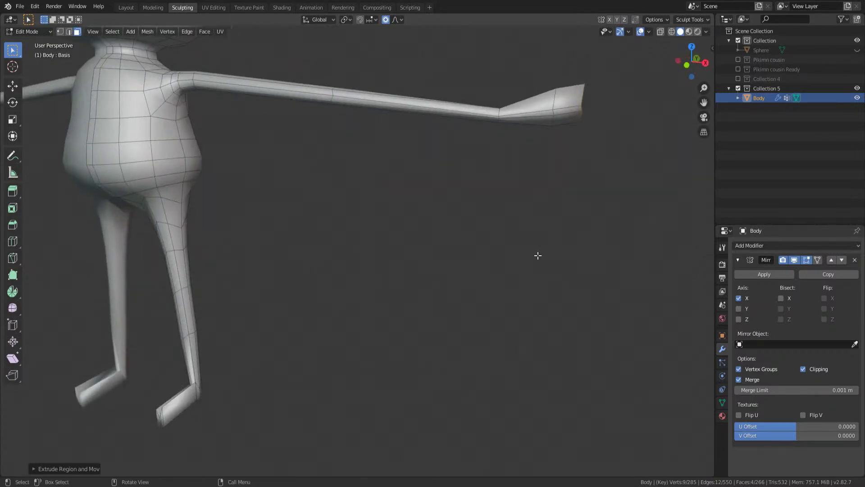
Reposition the hand's end faces in front view and return to Object Mode
key("KP_1")
middle_click_drag(507, 164, 498, 203, "shift")
key("g")
left_click(565, 142)
middle_click_drag(371, 165, 460, 270, "shift")
scroll(430, 265, "down", 3)
key("Tab")
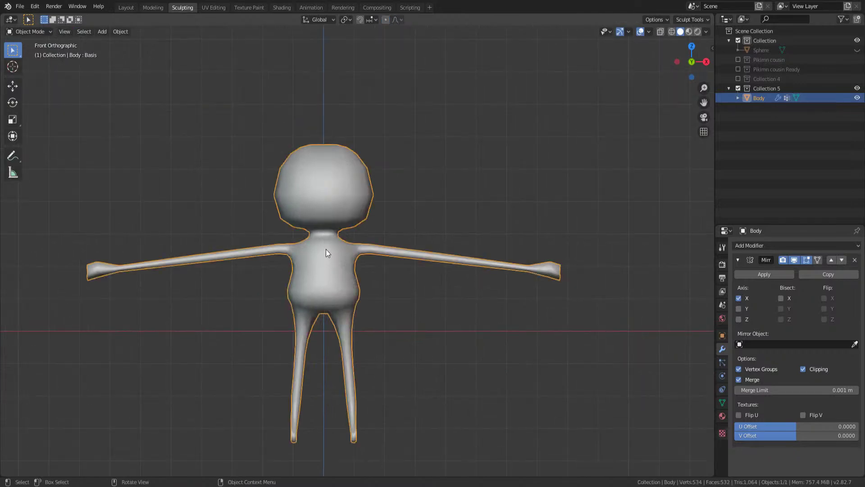
middle_click_drag(385, 166, 390, 166)
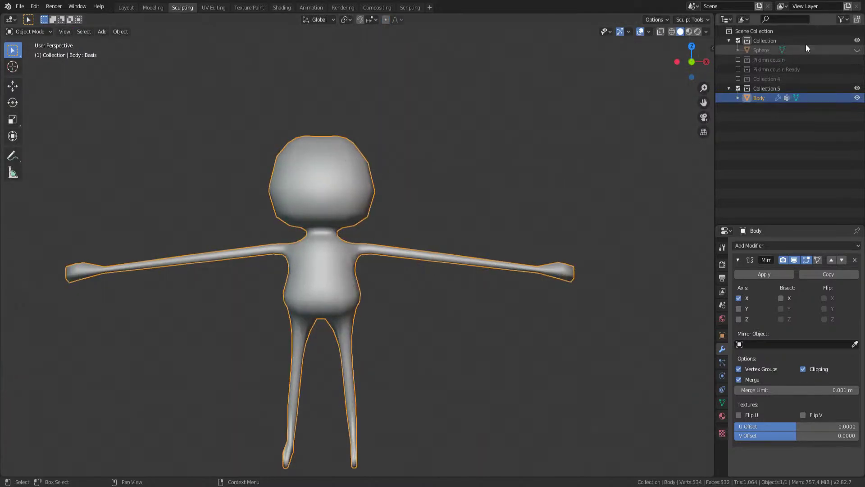
key("Tab")
key("Tab")
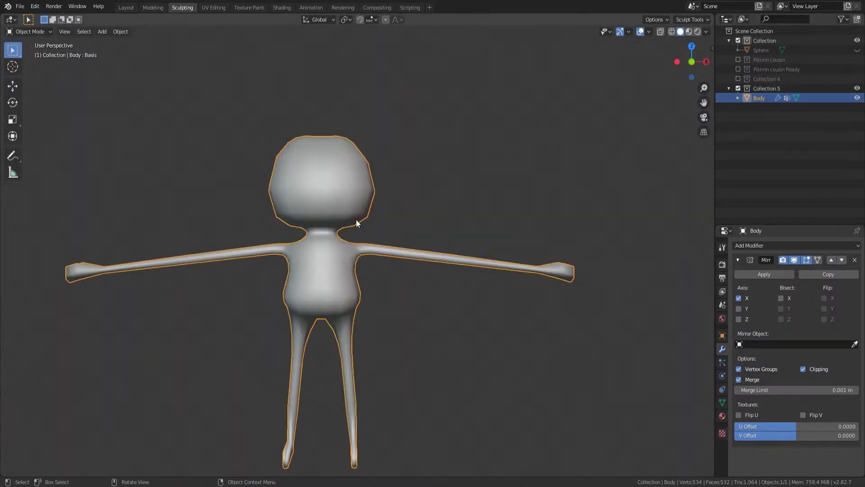
Extrude a side face of the hand in Edit Mode and pull it back to a short thumb base
middle_click_drag(349, 197, 397, 315)
middle_click_drag(423, 276, 585, 356)
scroll(518, 310, "up", 5)
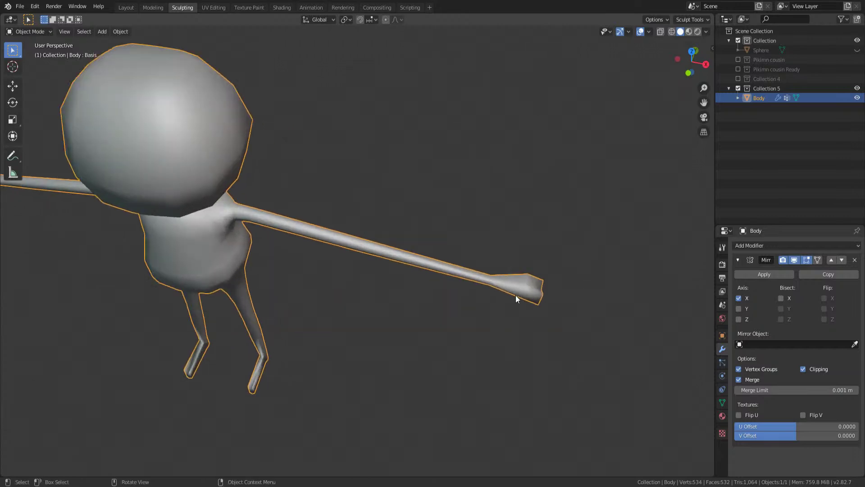
key("Tab")
left_click(495, 285)
middle_click_drag(498, 286, 422, 339)
key("e")
left_click(520, 209)
left_click(353, 316)
left_click(413, 346)
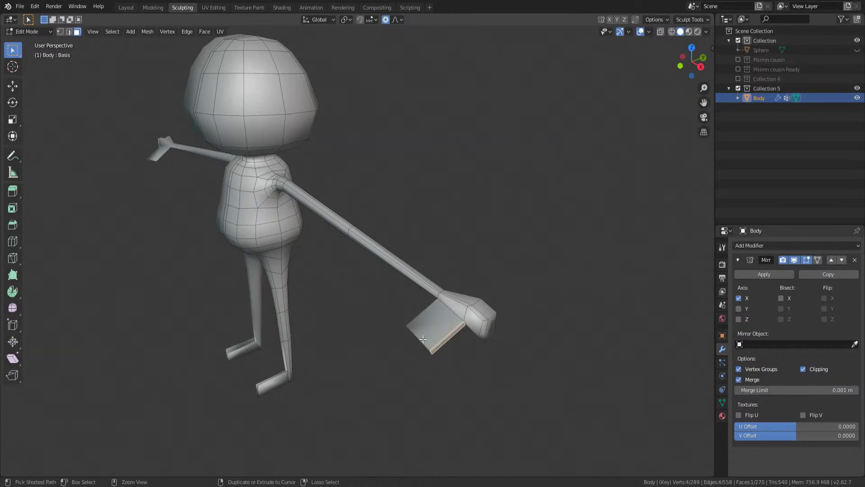
key("g")
left_click(446, 323)
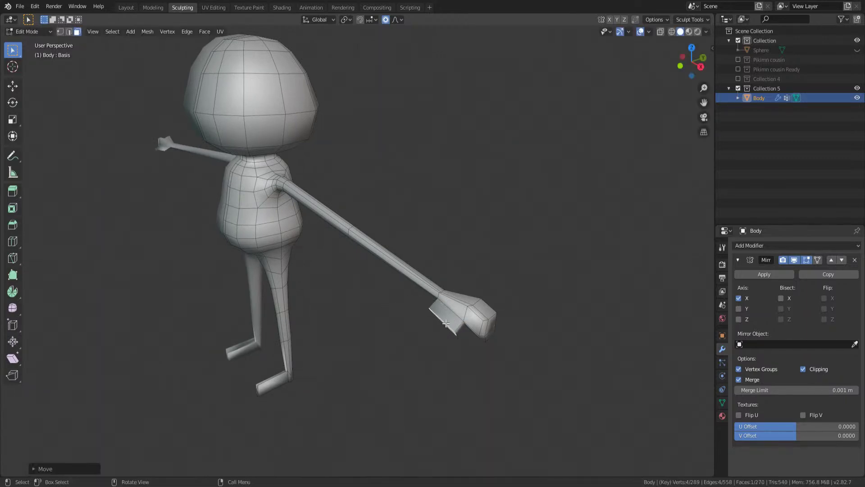
Select the thumb base's face pointing toward the hand's end, then move and rotate it
left_click(457, 329)
left_click(461, 332)
middle_click_drag(461, 333, 506, 377)
key("g")
left_click(621, 368)
key("r")
left_click(585, 290)
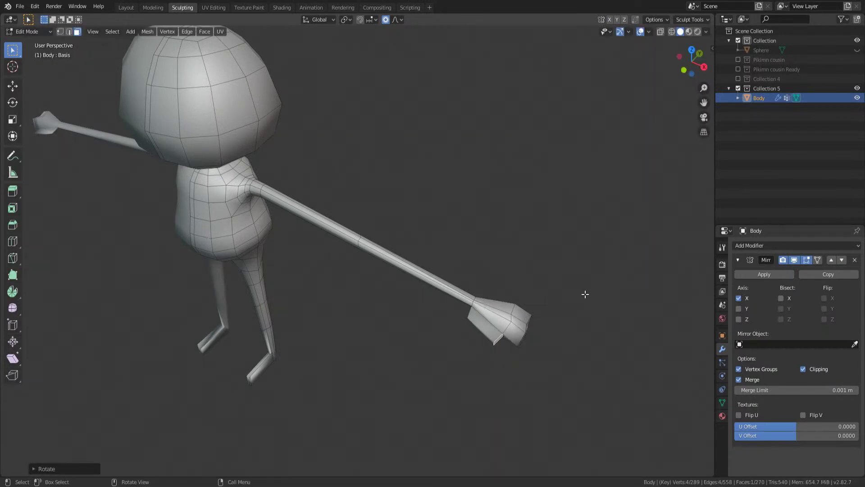
Extrude the selected thumb-base face outward into a thumb and reposition its tip
key("e")
left_click(601, 339)
key("g")
left_click(582, 359)
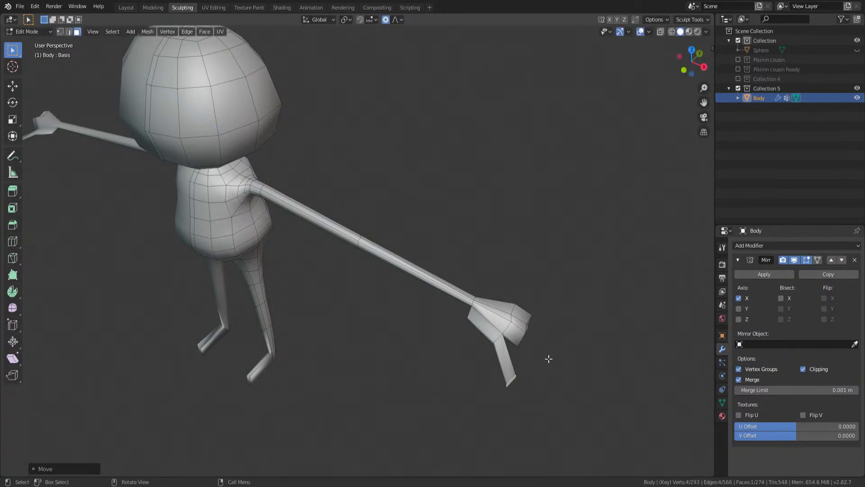
Extrude one of the hand's end faces outward into a finger and reposition its tip
middle_click_drag(526, 335, 424, 470)
left_click(451, 273)
key("g")
key("Escape")
key("e")
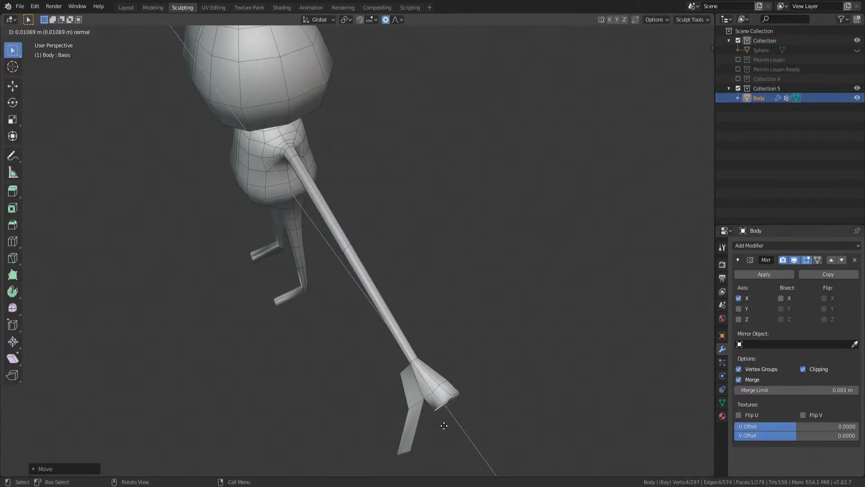
left_click(460, 22)
key("g")
left_click(490, 426)
Extrude the neighbouring end face of the hand into a second finger and adjust its tip
left_click(455, 394)
key("e")
right_click(455, 394)
key("ctrl+z")
middle_click_drag(466, 450, 460, 394)
key("e")
left_click(477, 441)
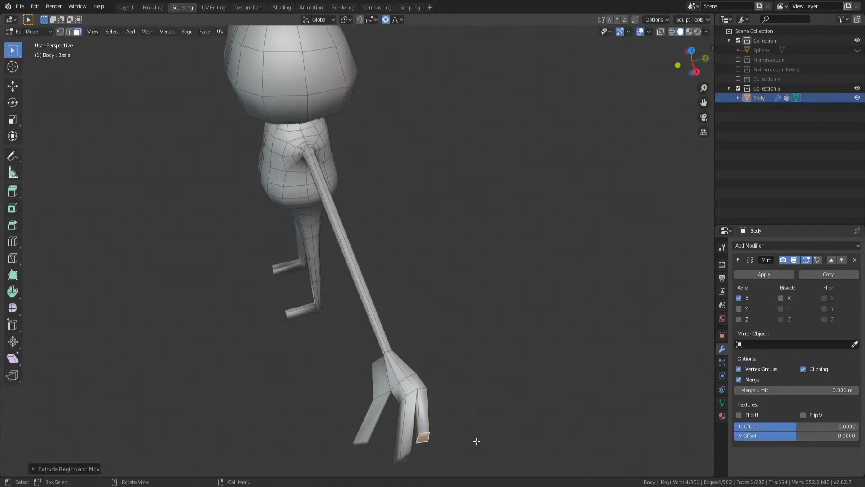
middle_click_drag(477, 441, 456, 458)
key("g")
left_click(486, 36)
Examine the whole figure from the front in Edit Mode and from other angles in Object Mode
scroll(388, 232, "down", 2)
middle_click_drag(399, 354, 470, 295)
key("KP_1")
scroll(255, 217, "up", 1)
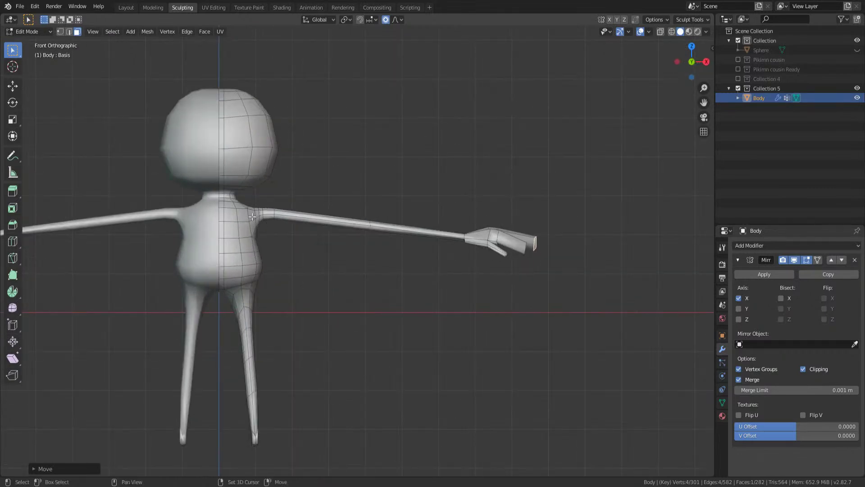
middle_click_drag(253, 217, 423, 200, "shift")
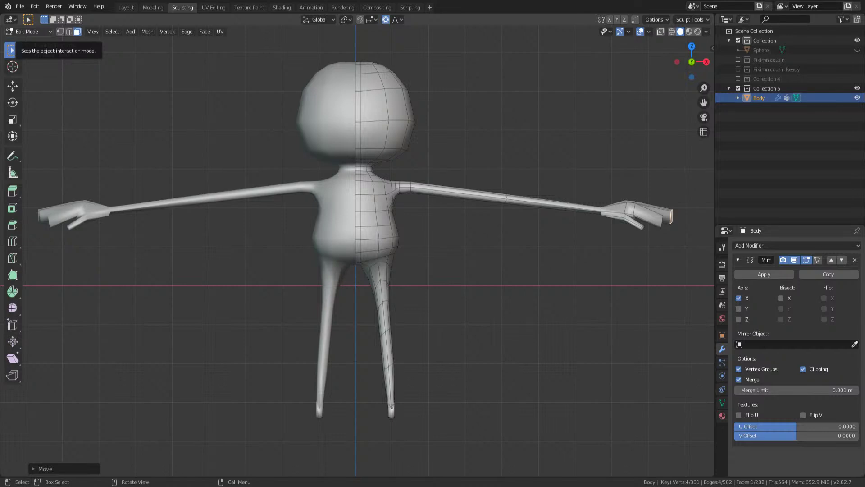
key("Tab")
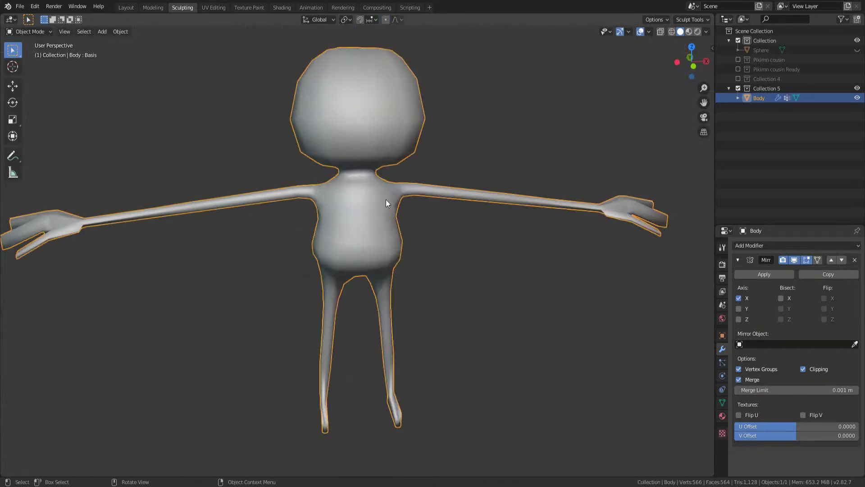
scroll(386, 246, "down", 2)
middle_click_drag(386, 245, 276, 342, "shift")
scroll(288, 327, "up", 5)
Widen the foot in Edit Mode by moving its outer side face about 0.35 m along X with proportional editing
key("Tab")
scroll(315, 307, "up", 3)
left_click(372, 266)
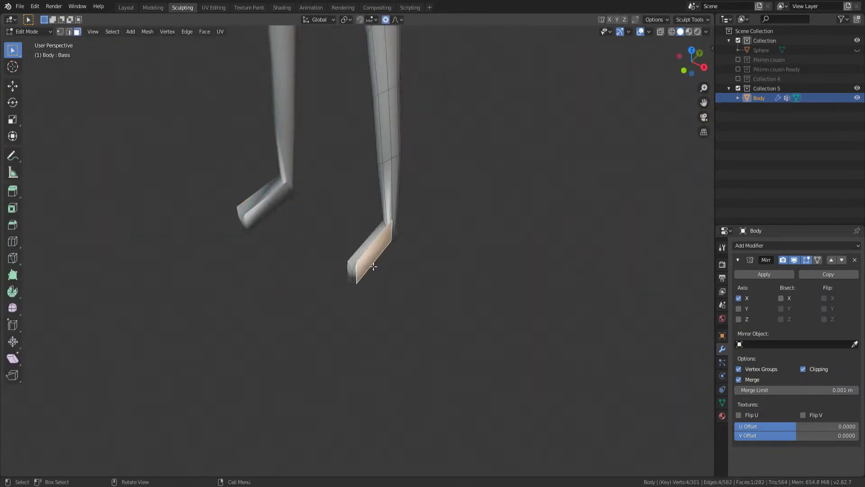
key("g")
key("x")
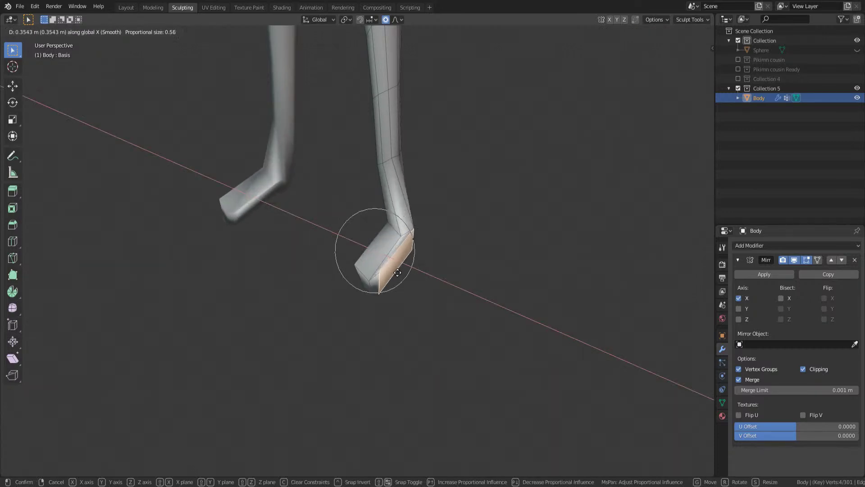
left_click(396, 272)
middle_click_drag(396, 272, 393, 239)
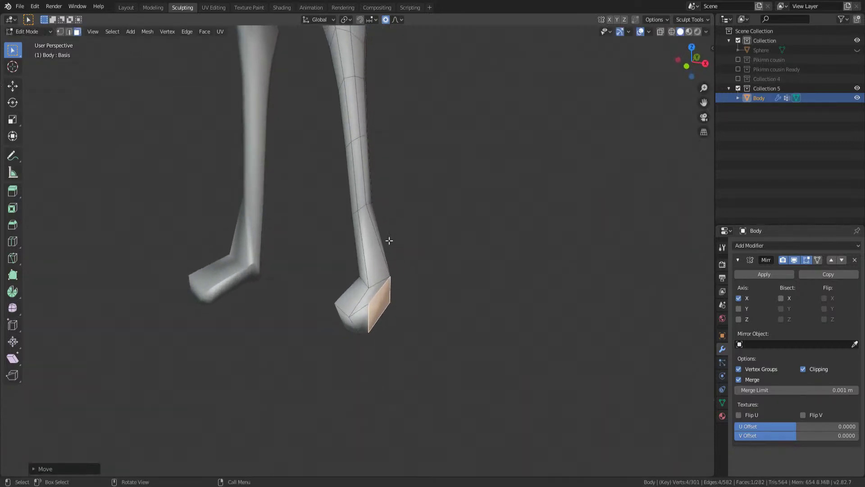
Select the faces at the front of the foot and scale them along X
scroll(394, 239, "down", 2)
left_click(360, 293, "shift")
middle_click_drag(388, 287, 452, 245)
key("s")
key("x")
left_click(361, 271)
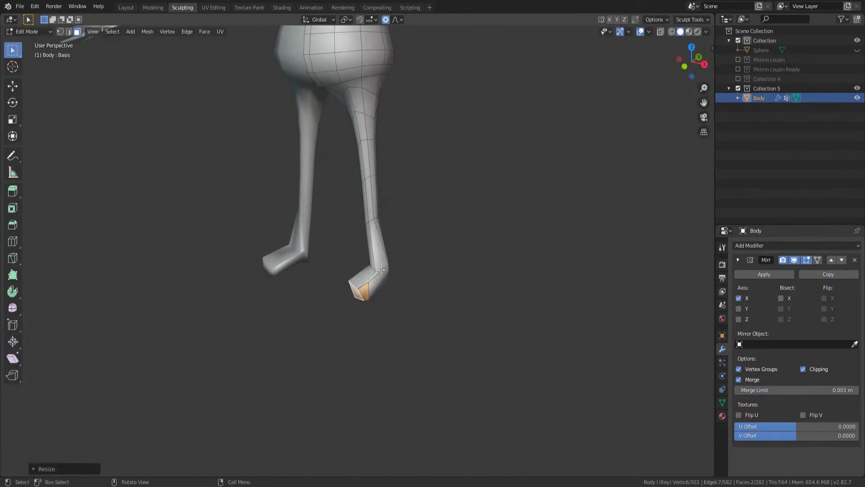
Select the edge at the front of the foot and move it along Z to reshape the toe
key("2")
key("g")
key("z")
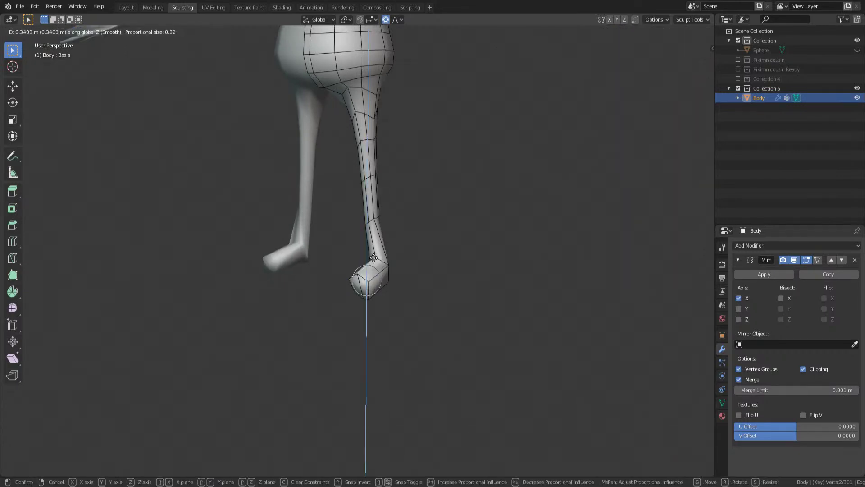
left_click(369, 281)
middle_click_drag(370, 280, 406, 280)
Return to Object Mode in front view and save the file
middle_click_drag(306, 176, 322, 276, "shift")
key("Down")
key("KP_1")
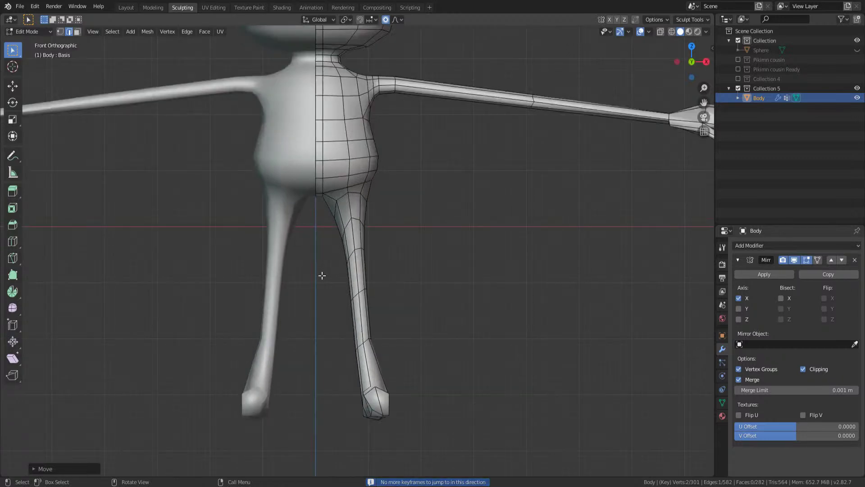
scroll(322, 275, "down", 3)
key("Tab")
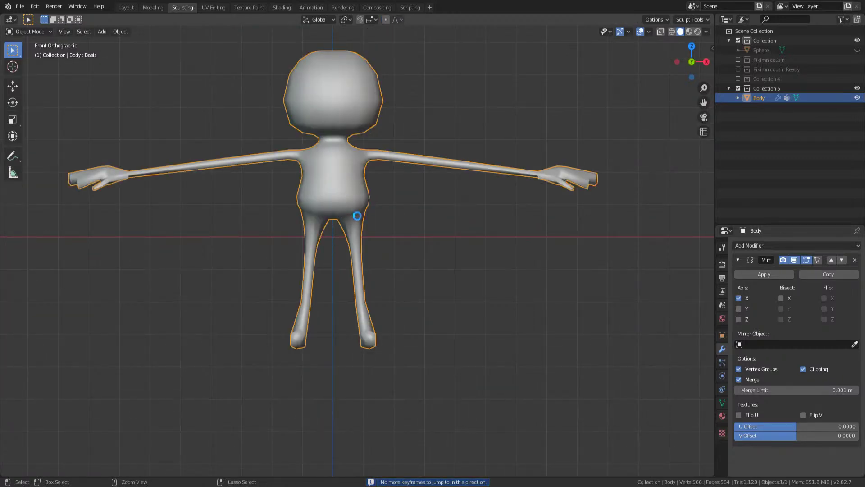
scroll(359, 220, "down", 3)
key("ctrl+s")
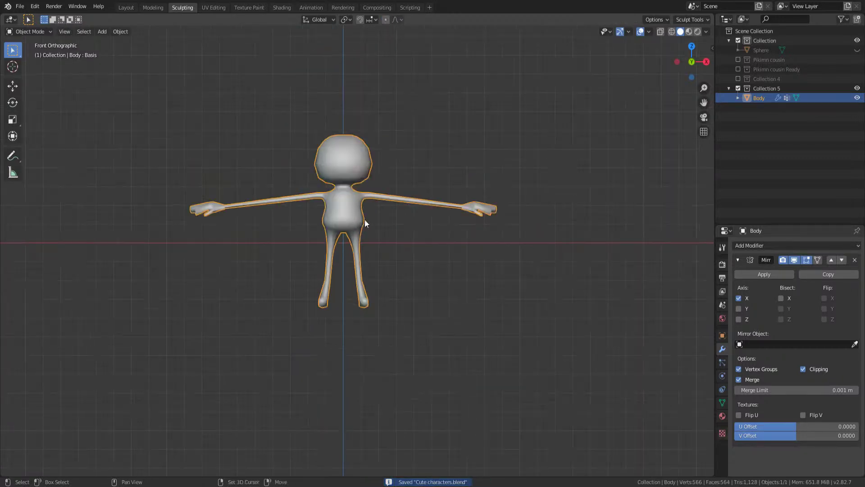
Lengthen the torso in Edit Mode by pulling the outer hip and crotch edges down with proportional editing
key("Tab")
scroll(346, 153, "up", 3)
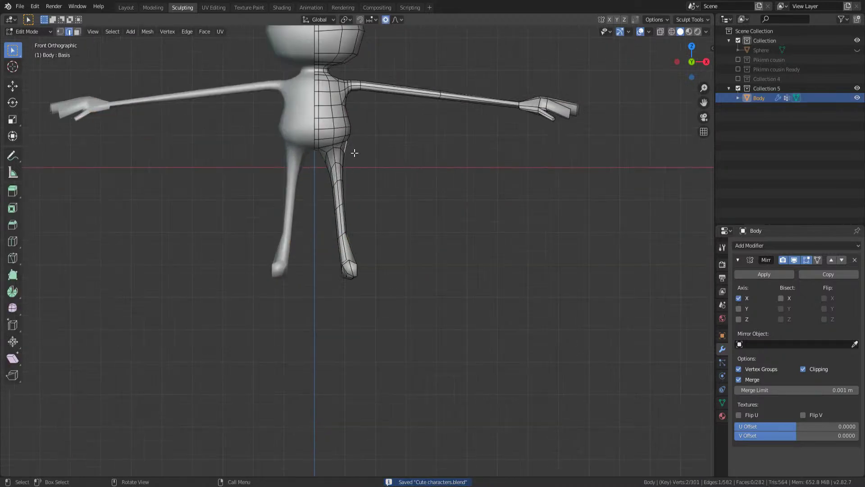
key("g")
scroll(346, 178, "down", 4)
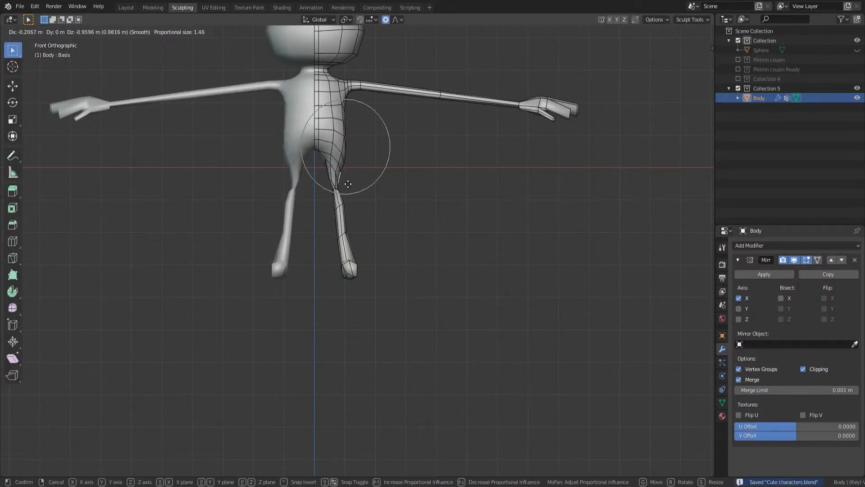
left_click(361, 179)
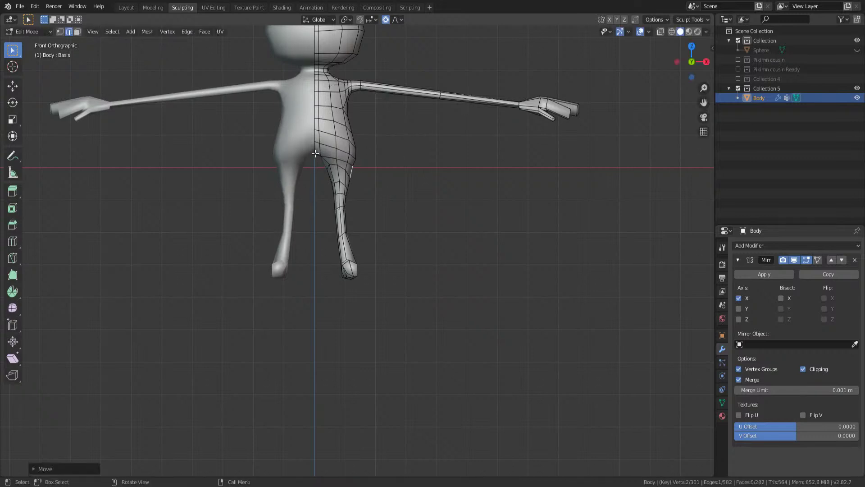
left_click(316, 152)
key("g")
left_click(318, 176)
Slim the lower torso by moving its outer side edge inward with proportional editing, then rotate that edge
left_click(352, 158)
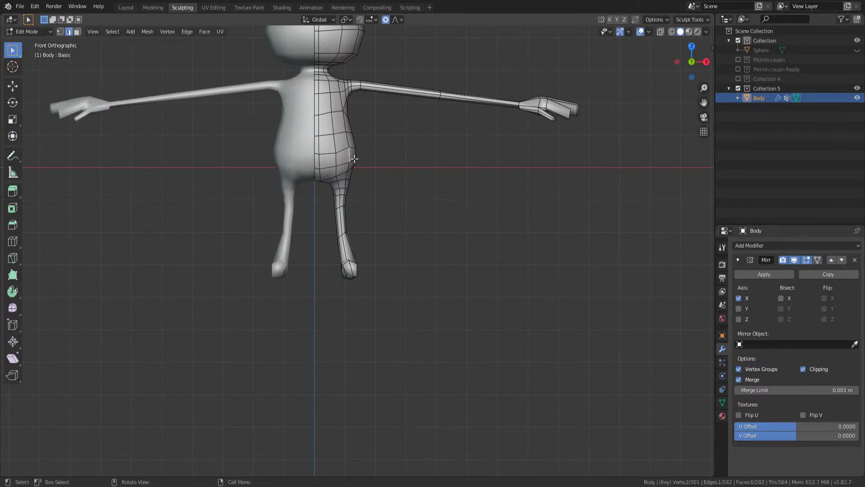
key("g")
key("g")
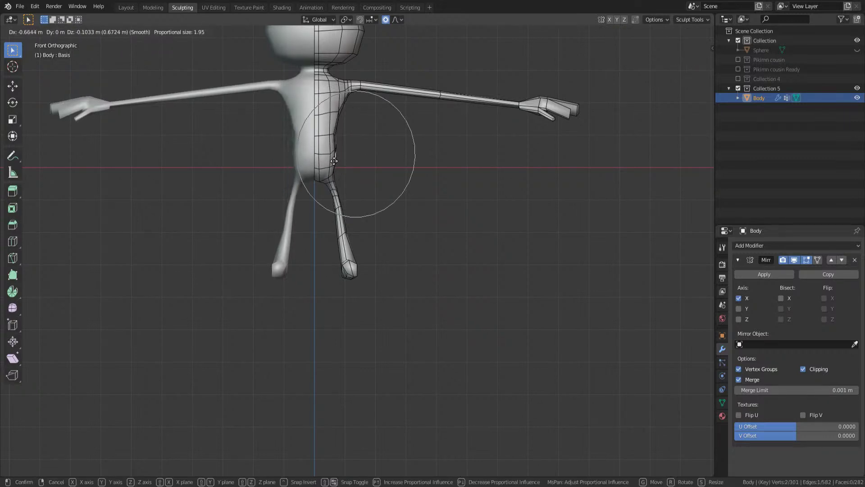
left_click(343, 160)
key("r")
left_click(416, 119)
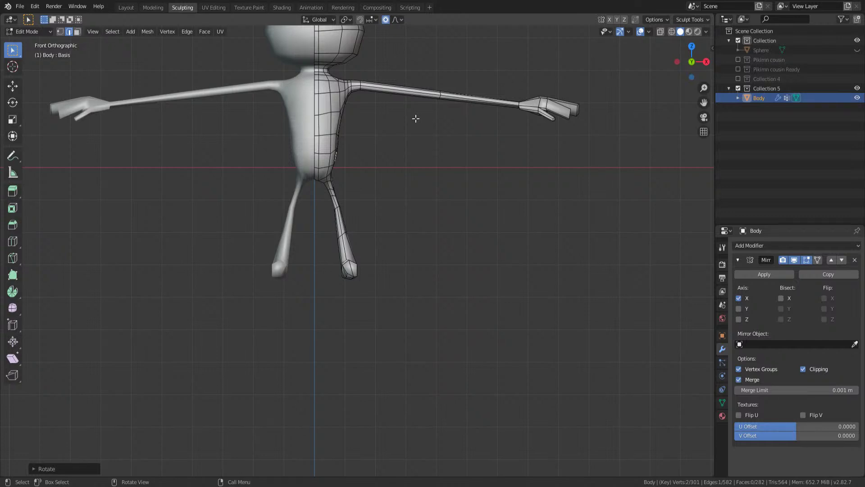
Select the edge loop around the middle of the torso and scale it down slightly
left_click(341, 134, "alt")
key("s")
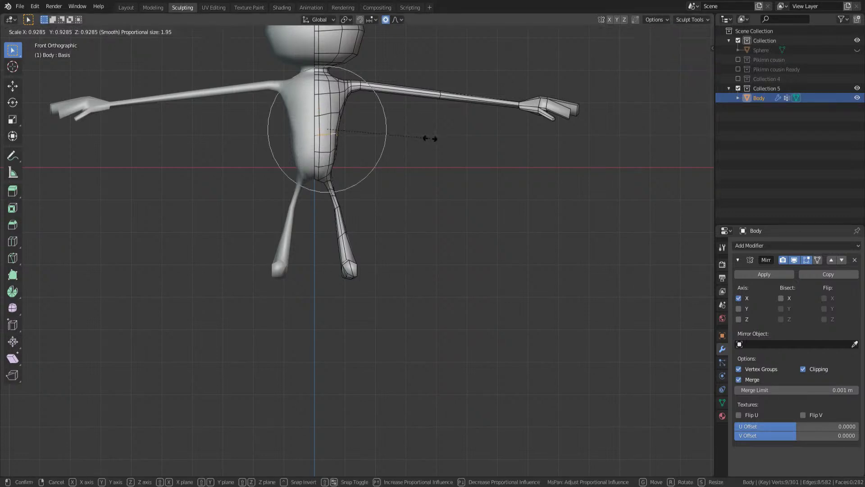
left_click(405, 145)
Select the whole foot through the mesh and move it far down to stretch the leg
key("alt+z")
left_click_drag(329, 248, 367, 299)
key("alt+z")
scroll(406, 226, "down", 3)
key("g")
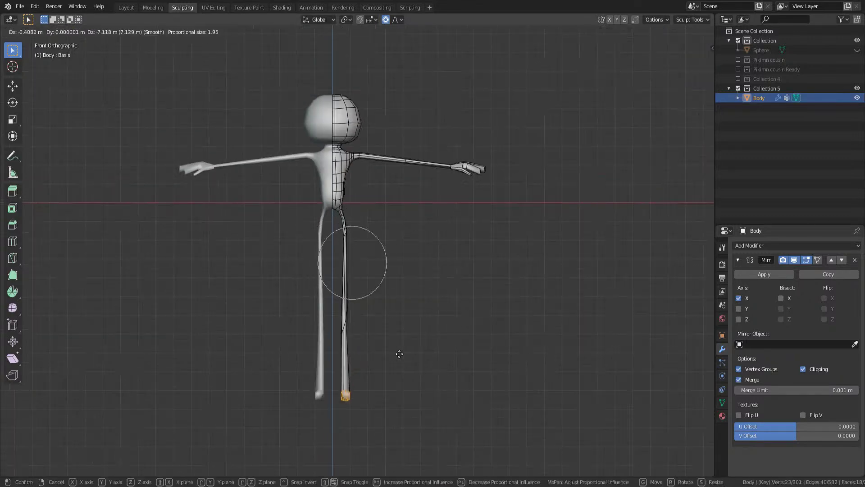
left_click(408, 350)
Rotate the upper leg's edge loop with proportional editing and flatten it along Z
scroll(360, 239, "up", 3)
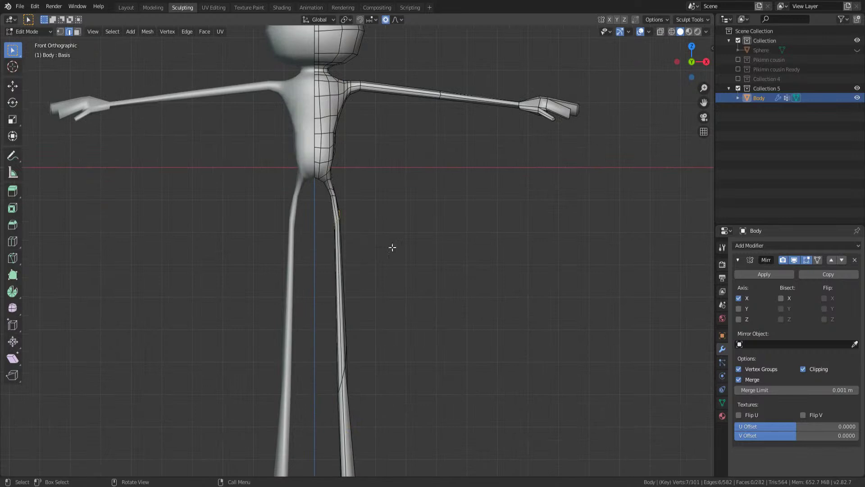
key("g")
key("Escape")
key("r")
key("Escape")
key("r")
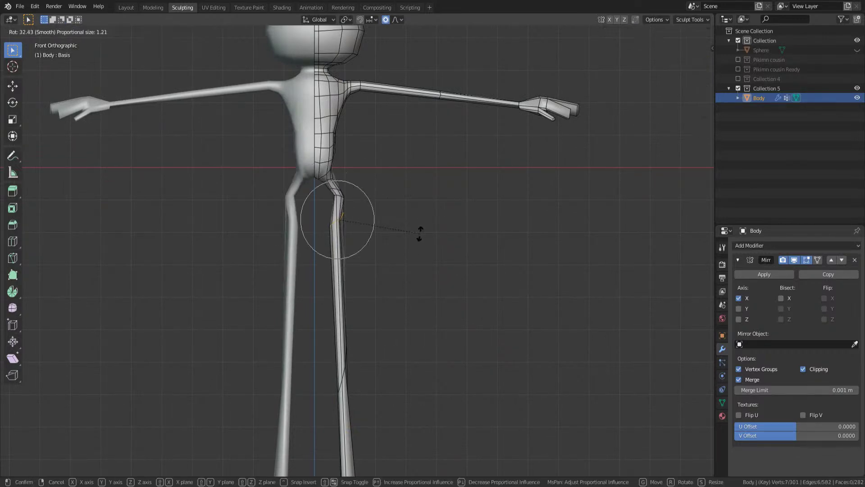
left_click(420, 233)
key("s")
key("z")
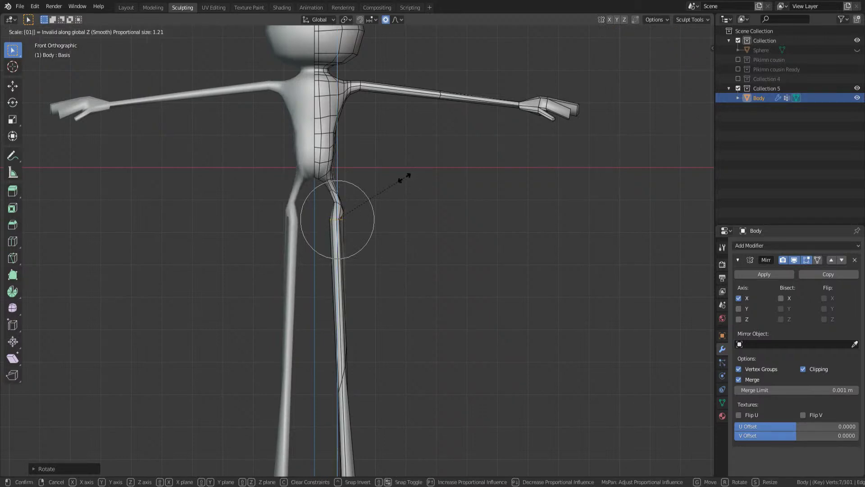
left_click(404, 177)
middle_click_drag(405, 178, 425, 242)
Add loop cuts across the stretched section of the leg
key("ctrl+r")
left_click(373, 234)
left_click(367, 231)
scroll(408, 326, "up", 2)
middle_click_drag(408, 326, 359, 350)
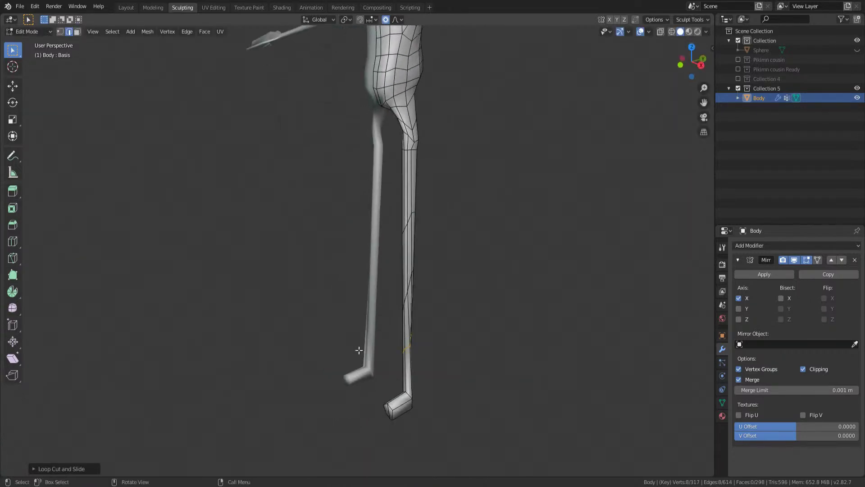
Switch to Sculpt Mode and thicken the legs and hips with the Inflate/Deflate brush
middle_click_drag(418, 261, 245, 153)
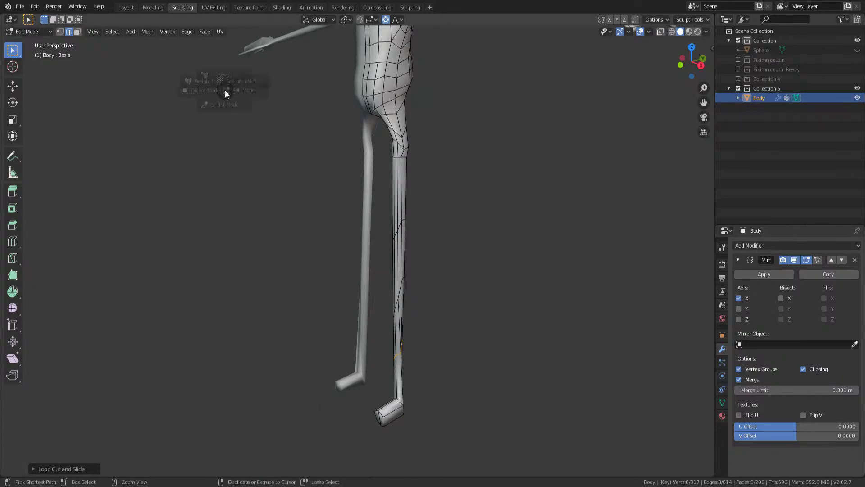
key("ctrl+Tab")
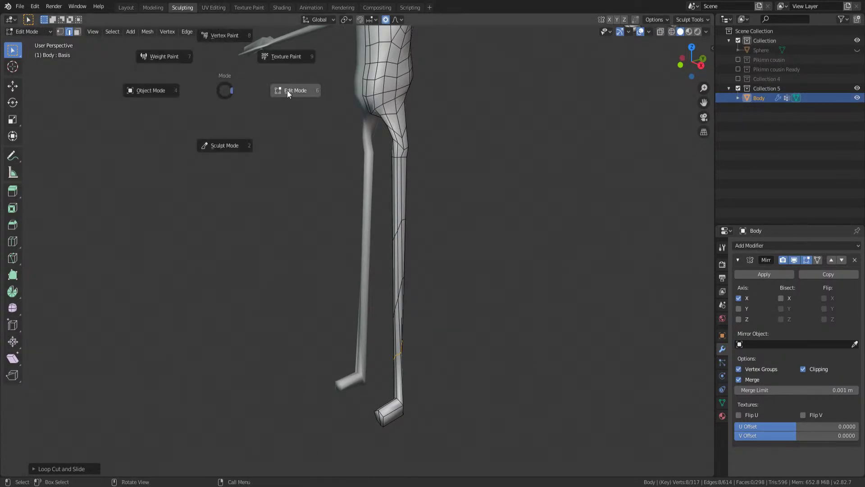
left_click(234, 136)
mouse_move(391, 136)
left_mouse_down()
mouse_move(394, 237)
mouse_move(387, 122)
mouse_move(397, 367)
mouse_move(412, 240)
left_mouse_up()
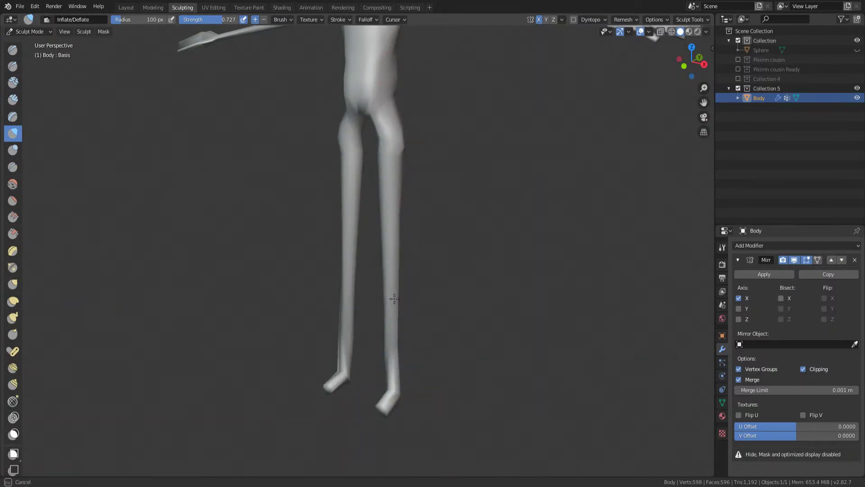
left_click_drag(388, 329, 381, 221)
mouse_move(371, 121)
middle_mouse_down("shift")
mouse_move(361, 245)
mouse_move(387, 244)
middle_mouse_up("shift")
left_click_drag(372, 234, 377, 275)
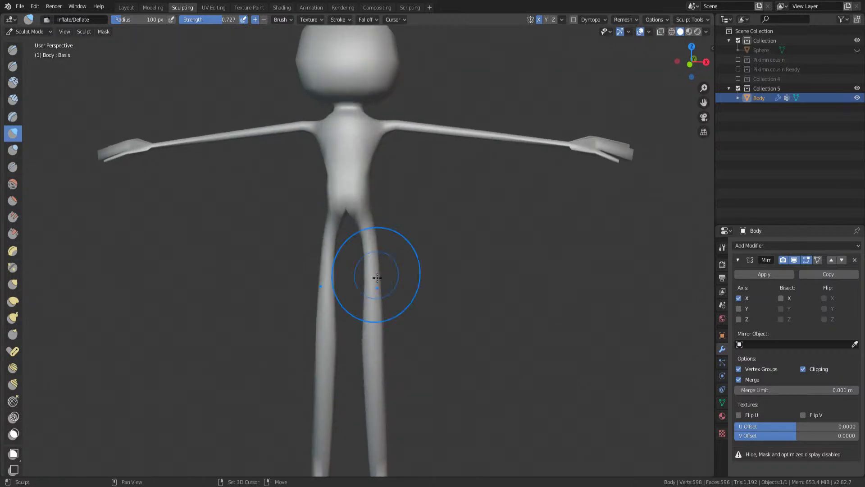
left_click_drag(381, 244, 387, 284)
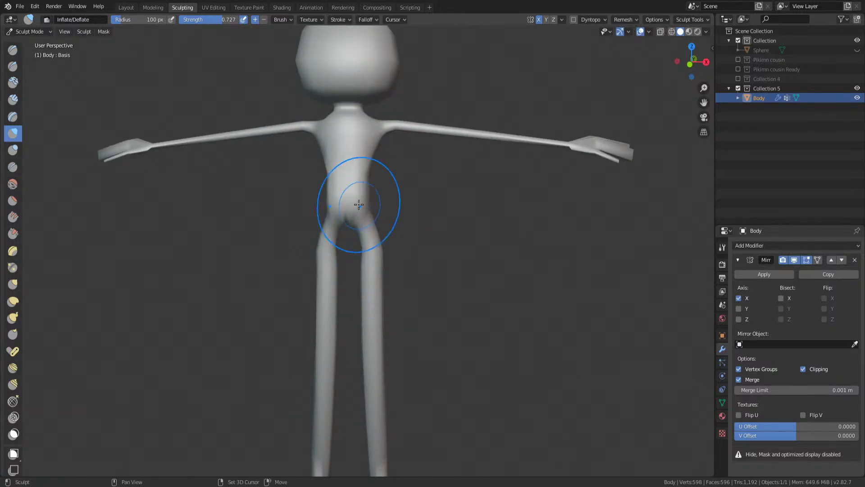
middle_click_drag(337, 250, 350, 207)
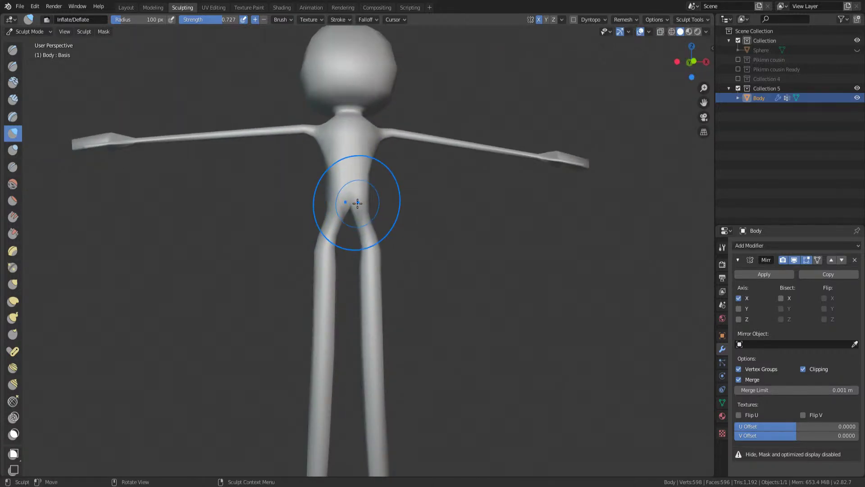
Pull the crotch area of the pelvis down with the Grab brush
key("g")
left_click_drag(357, 203, 356, 203)
middle_click_drag(359, 186, 348, 286, "shift")
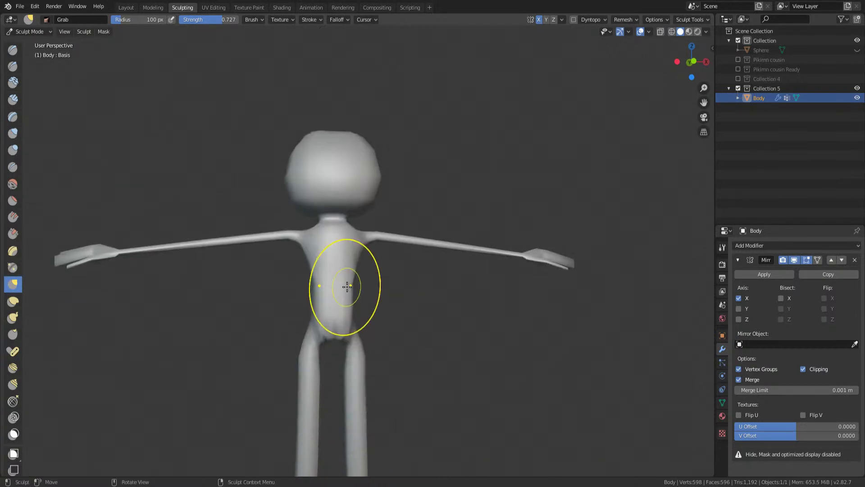
scroll(352, 279, "down", 2)
Enlarge the Grab brush radius to 223 px and reshape the neck, shoulders and head in front view
key("KP_1")
scroll(366, 243, "up", 3)
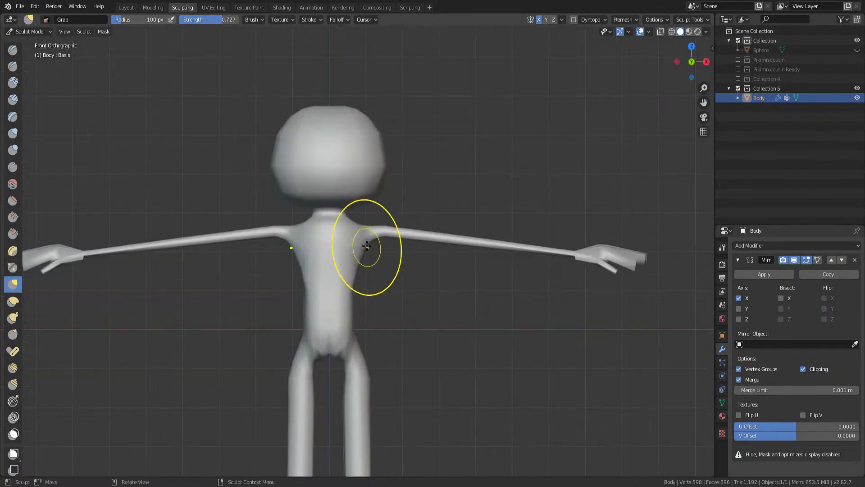
key("f")
left_click(352, 219)
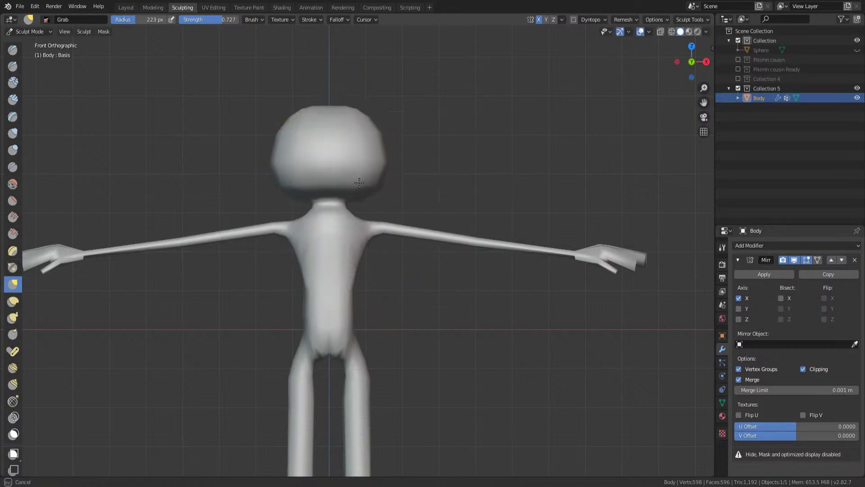
mouse_move(349, 218)
left_mouse_down()
mouse_move(327, 245)
mouse_move(325, 191)
mouse_move(296, 156)
left_mouse_up()
mouse_move(383, 154)
left_mouse_down()
mouse_move(396, 152)
mouse_move(386, 152)
left_mouse_up()
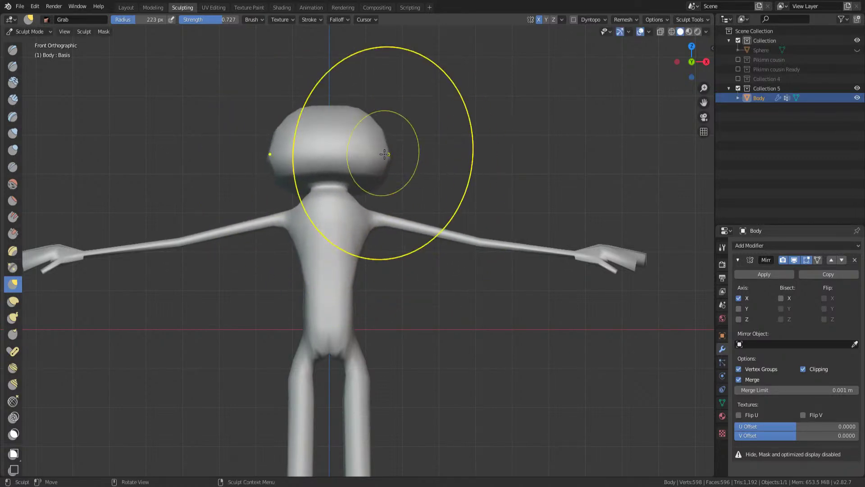
Try reshaping the lower legs with the Grab brush and undo the strokes
key("Tab")
scroll(404, 231, "down", 4)
key("Tab")
scroll(392, 305, "down", 1)
scroll(363, 303, "up", 4)
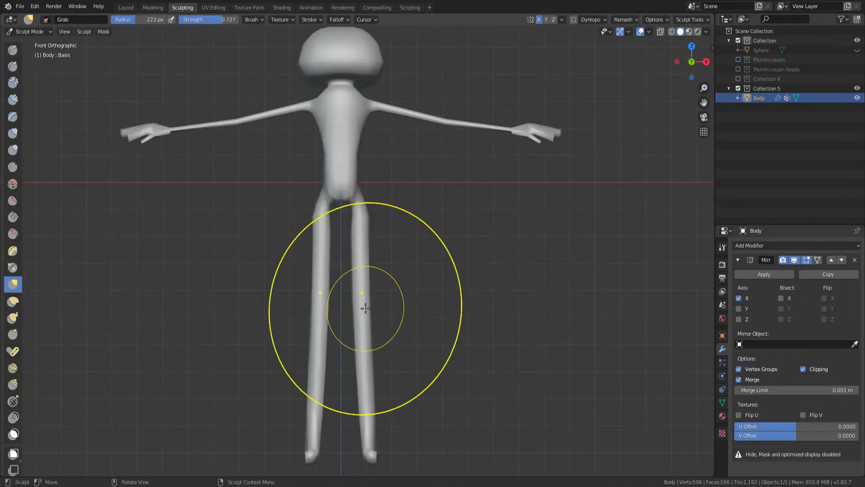
mouse_move(366, 417)
middle_mouse_down()
mouse_move(383, 372)
mouse_move(350, 387)
mouse_move(374, 374)
middle_mouse_up()
scroll(383, 372, "up", 3)
mouse_move(334, 354)
left_mouse_down()
mouse_move(408, 426)
mouse_move(354, 368)
mouse_move(364, 381)
left_mouse_up()
key("ctrl+z")
key("ctrl+z")
left_click_drag(403, 264, 362, 263)
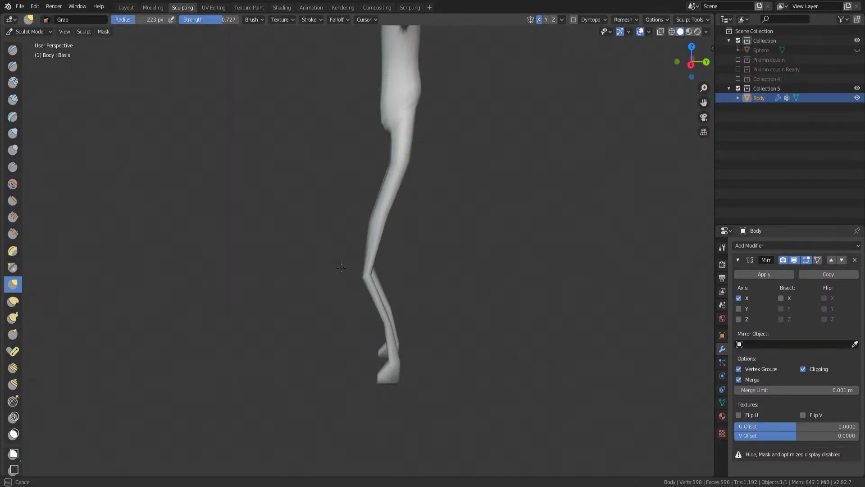
key("ctrl+z")
Bend the legs at the knees and ankles with the Grab brush in the right orthographic view
middle_click_drag(386, 180, 369, 251)
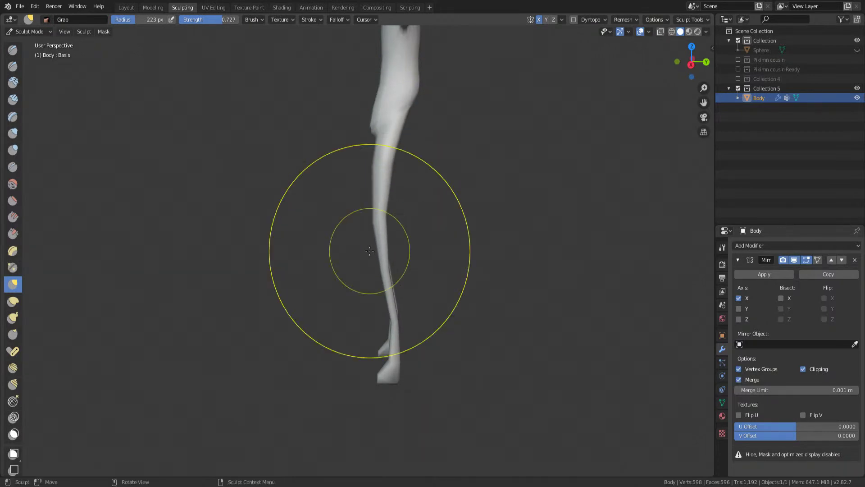
key("KP_3")
left_click_drag(398, 308, 425, 295)
left_click_drag(391, 237, 390, 287)
left_click_drag(396, 288, 399, 270)
Reduce the Grab brush radius to 49 px and stretch the feet forward and down
key("f")
left_click(303, 397)
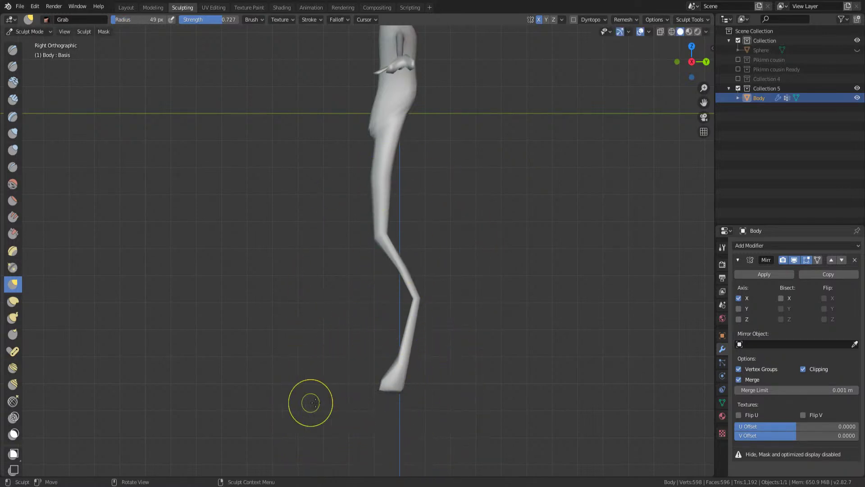
left_click_drag(380, 387, 332, 404)
mouse_move(393, 359)
left_mouse_down()
mouse_move(409, 376)
mouse_move(399, 379)
mouse_move(421, 396)
left_mouse_up()
mouse_move(422, 396)
middle_mouse_down()
mouse_move(471, 370)
mouse_move(470, 361)
middle_mouse_up()
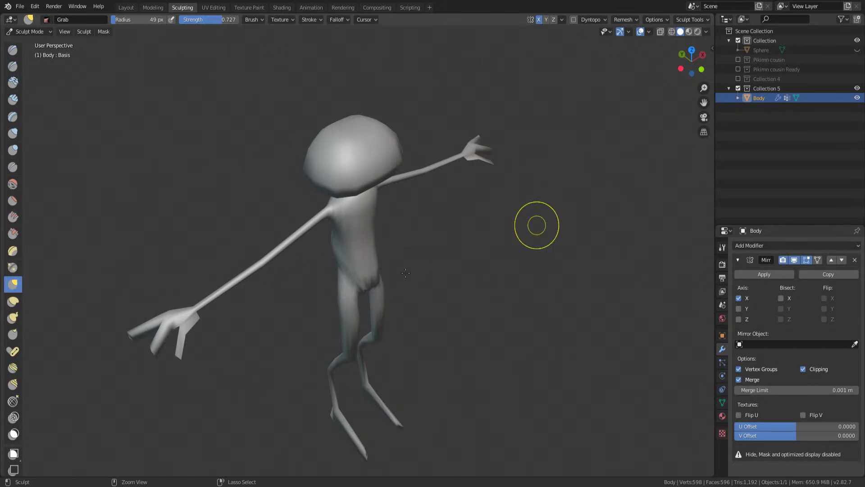
Save the file and return the body to Object Mode in front view
key("ctrl+s")
scroll(405, 272, "down", 3)
middle_click_drag(405, 273, 334, 198)
key("KP_1")
scroll(388, 261, "up", 3)
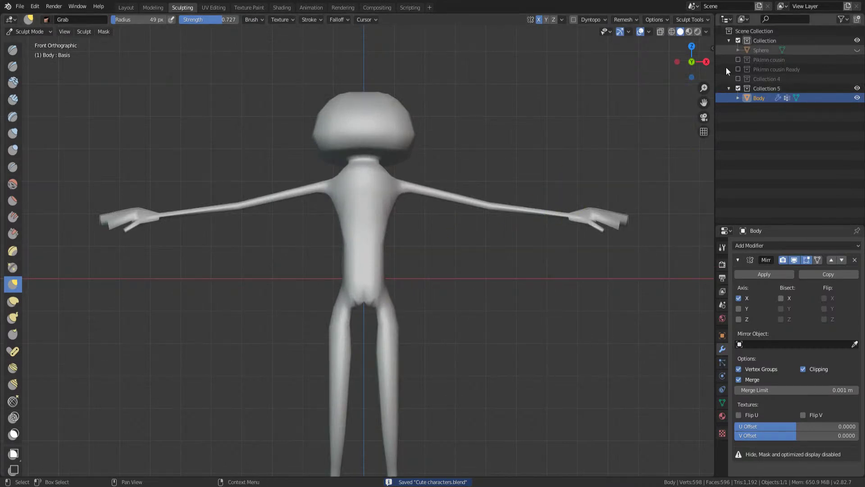
left_click(34, 31)
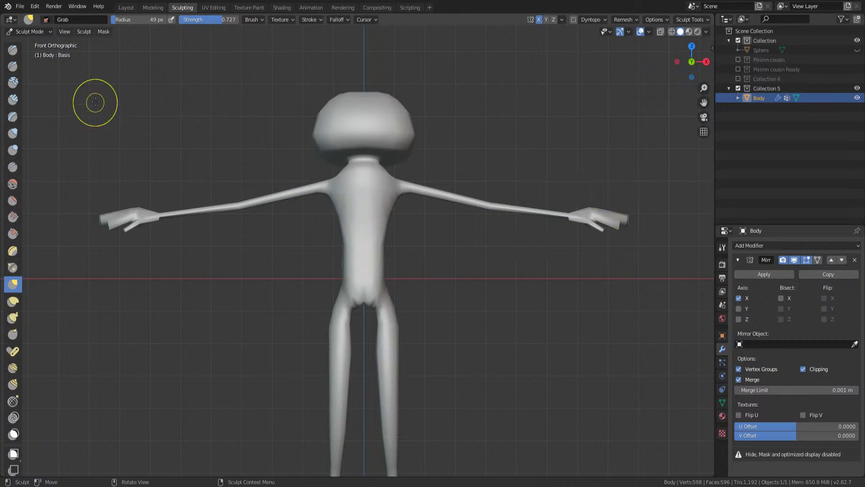
key("ctrl+Tab")
left_click(68, 121)
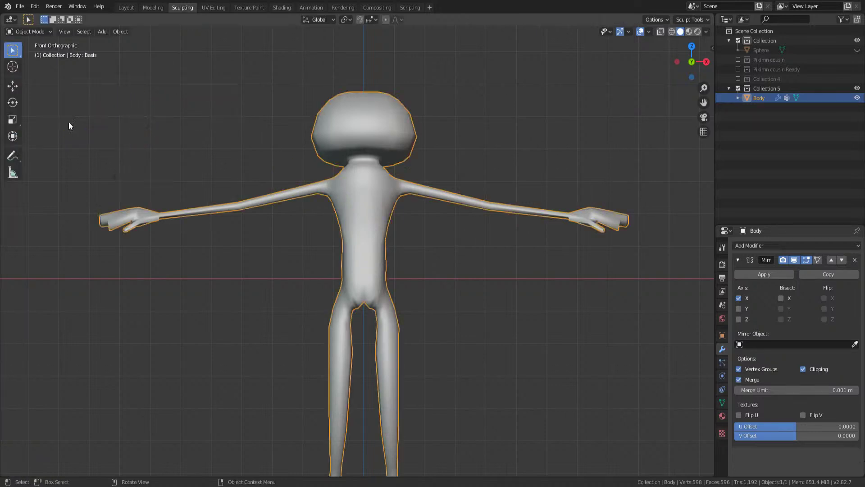
Add a UV sphere and move it up along the Z axis to the top of the head
left_click(226, 341)
key("shift+a")
mouse_move(213, 305)
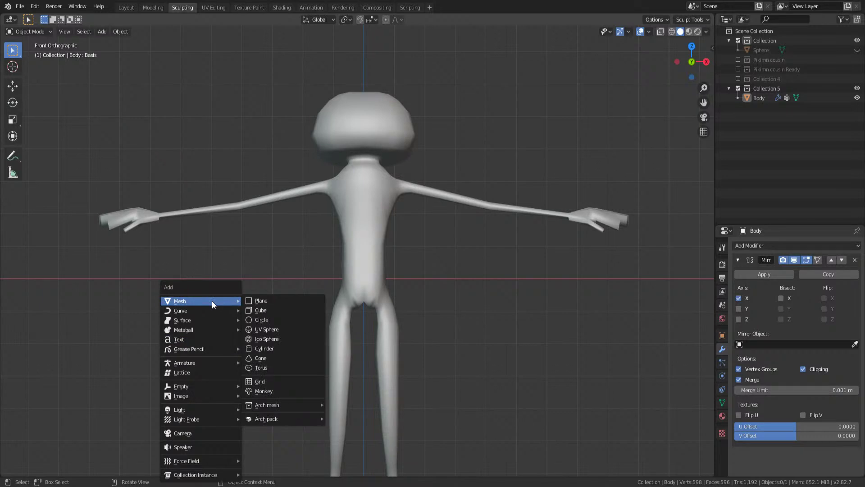
left_click(259, 329)
key("g")
key("z")
left_click(435, 115)
Duplicate the body in place and hide the original
middle_click_drag(414, 113, 399, 211, "shift")
left_click(386, 236)
key("Tab")
key("Tab")
left_click(283, 278)
left_click(315, 272)
key("shift+d")
right_click(337, 279)
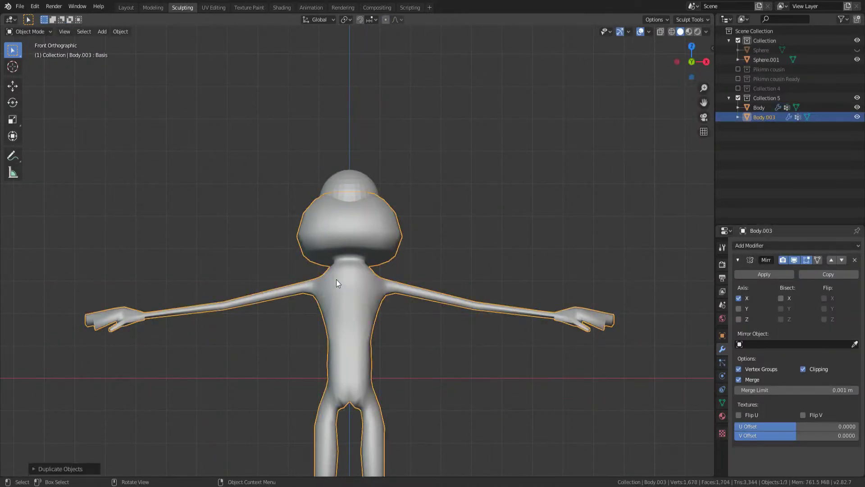
left_click(857, 107)
Delete the head and neck geometry from the duplicated body in Edit Mode
key("Tab")
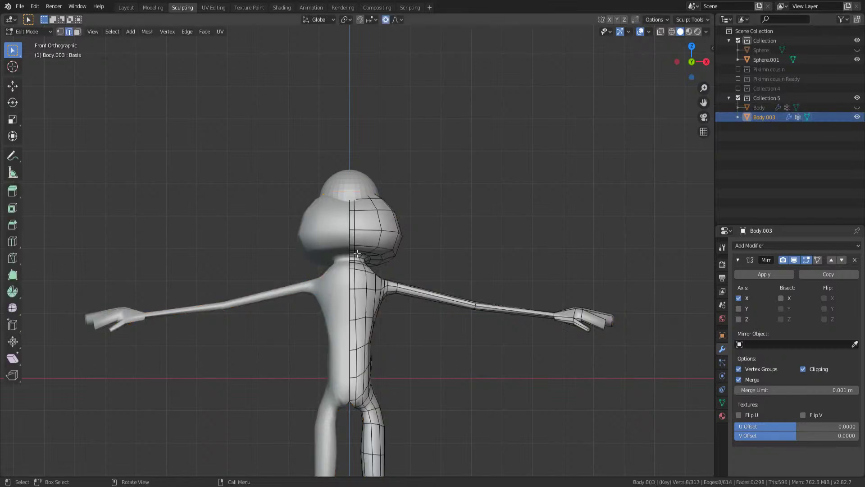
key("3")
scroll(355, 258, "up", 2)
key("x")
left_click(356, 259)
key("l")
key("x")
left_click(367, 248)
key("Tab")
Put the sphere above the torso into Sculpt Mode and set the Grab brush radius to 133 px
left_click(359, 212)
middle_click_drag(359, 212, 278, 247)
key("KP_1")
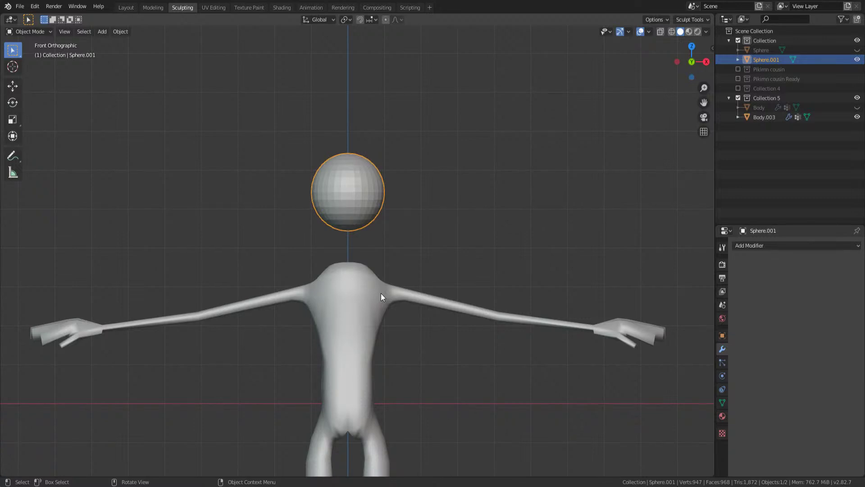
scroll(357, 199, "down", 3)
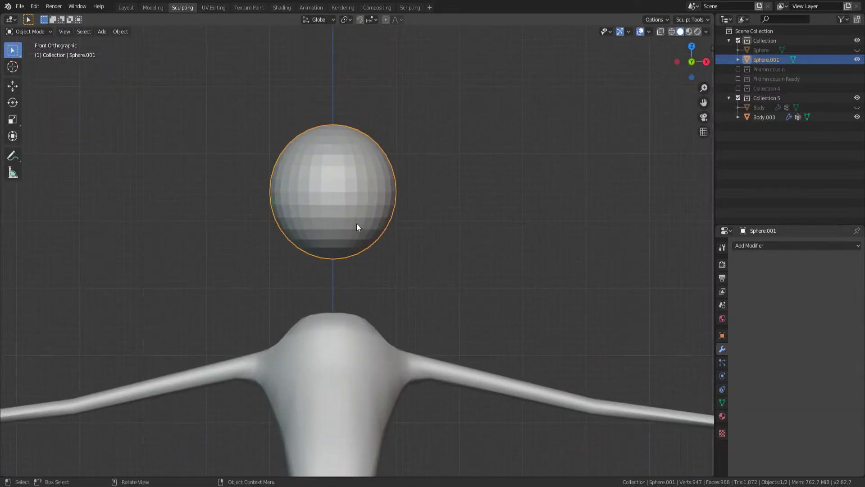
key("ctrl+Tab")
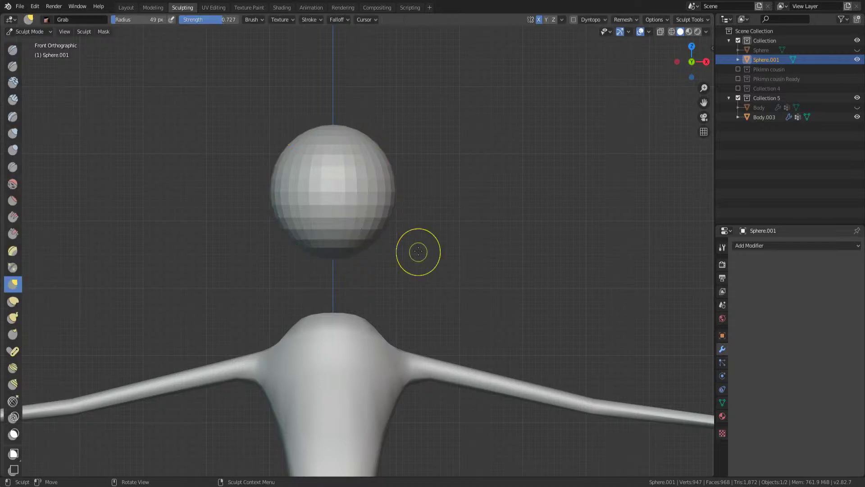
left_click(13, 50)
middle_click_drag(348, 204, 359, 238, "shift")
key("g")
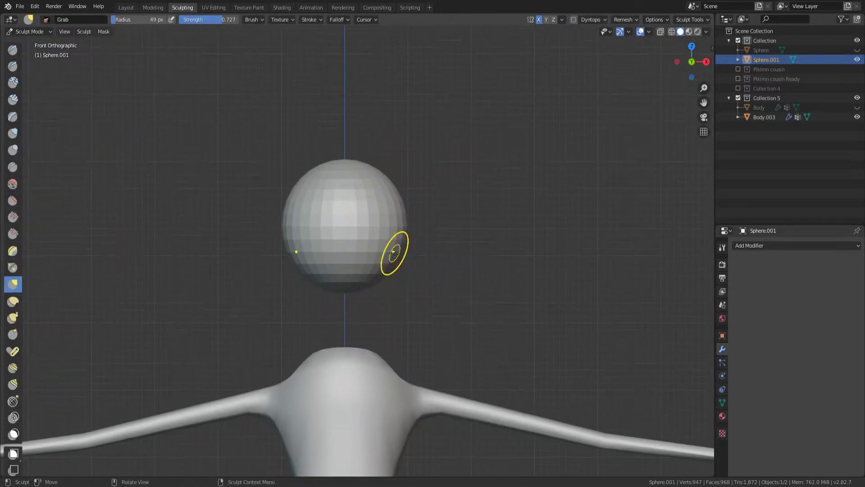
key("f")
left_click(426, 260)
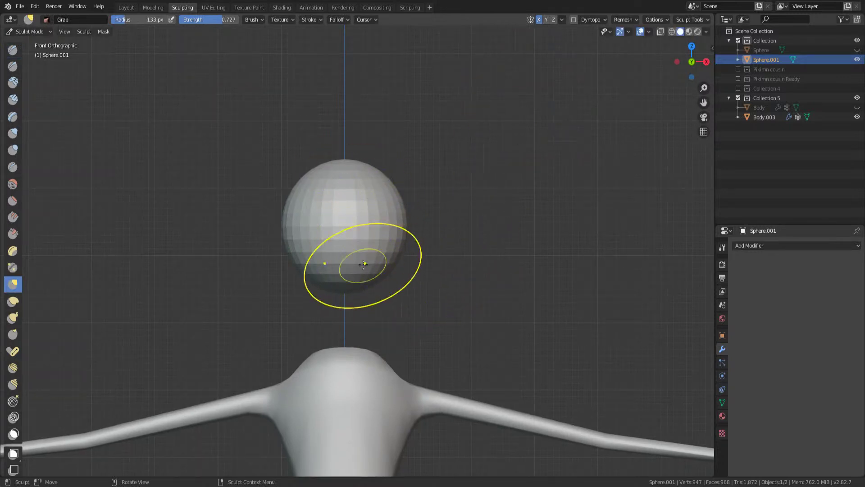
Apply Shade Smooth to the sphere
key("F3")
type("Shade Smooth")
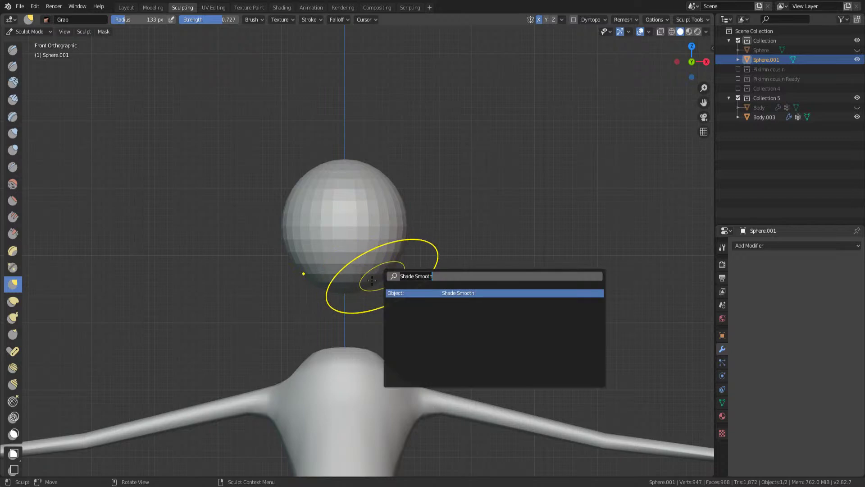
key("Return")
Shape the sphere into a head with a narrow jaw and forward brow using the Grab brush
mouse_move(390, 259)
left_mouse_down()
mouse_move(374, 257)
mouse_move(382, 241)
left_mouse_up()
mouse_move(383, 274)
left_mouse_down()
mouse_move(344, 280)
mouse_move(309, 257)
mouse_move(309, 228)
mouse_move(364, 276)
left_mouse_up()
left_click_drag(319, 232, 312, 230)
middle_click_drag(356, 263, 365, 306, "shift")
middle_click_drag(373, 343, 421, 275)
key("KP_3")
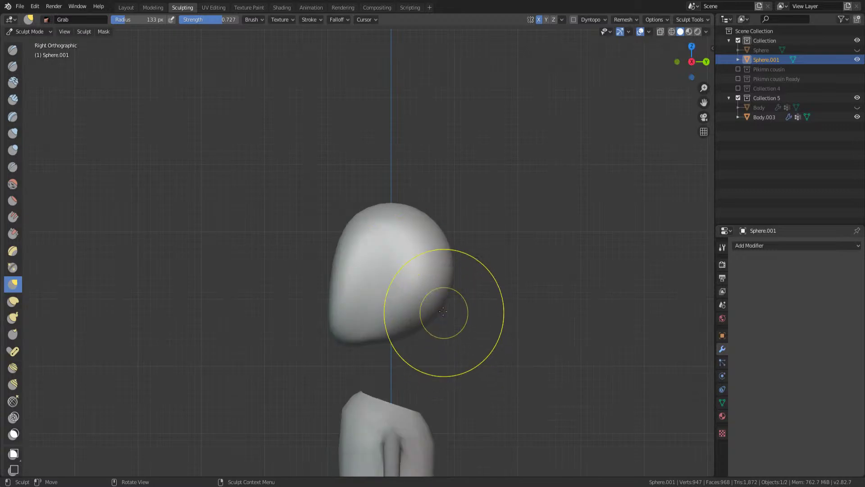
left_click_drag(352, 267, 330, 255)
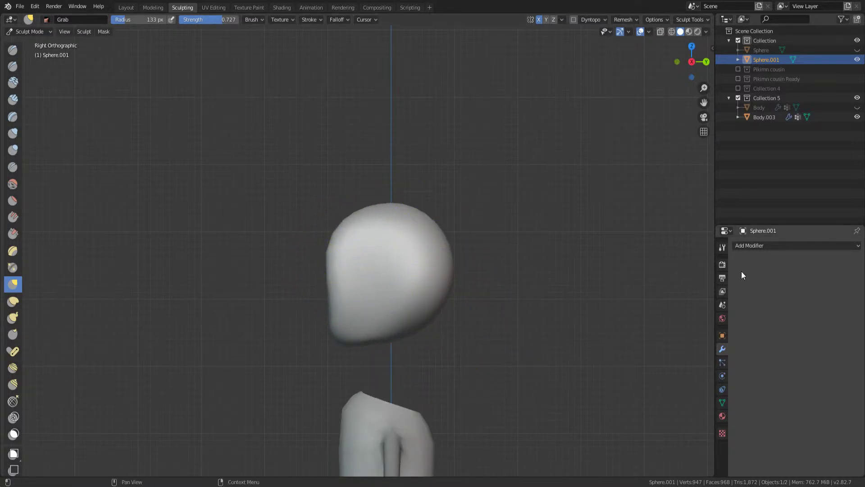
Reduce the Grab brush radius to 81 px and push the eye area of the head inward
left_click_drag(358, 265, 359, 266)
key("f")
left_click(373, 272)
middle_click_drag(347, 273, 370, 278)
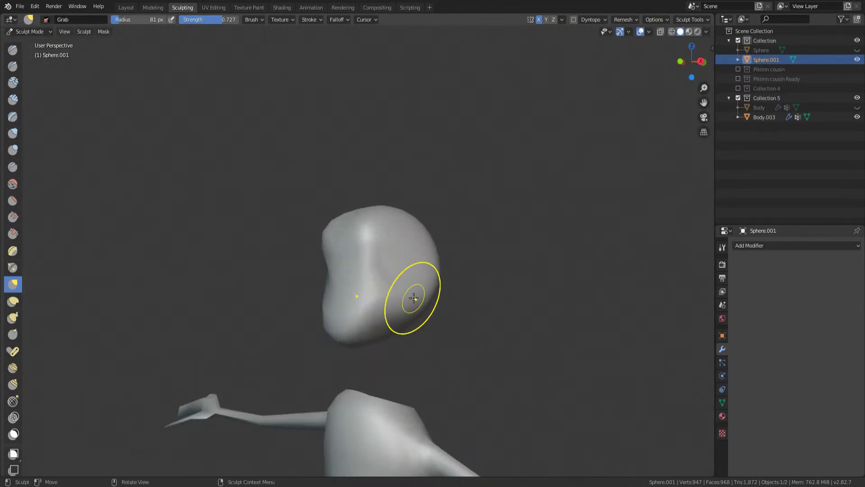
key("KP_1")
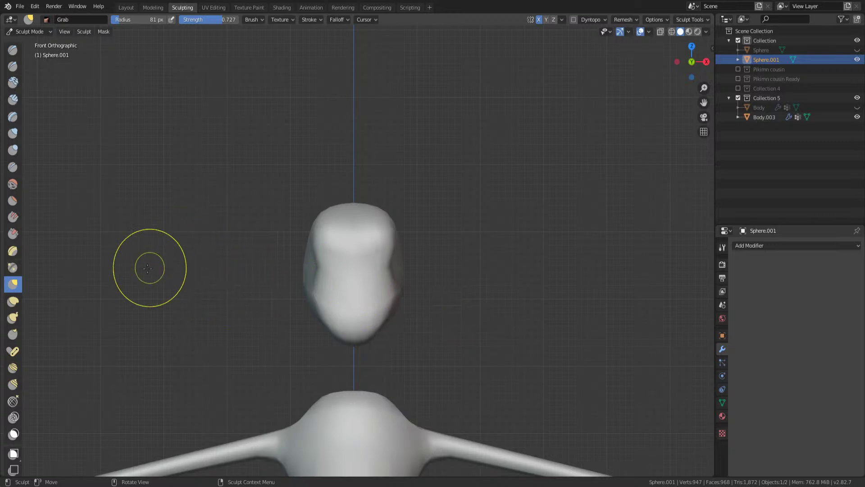
Pull several long mirrored spikes out of the top, sides and back of the head with the Snake Hook brush
left_click(13, 317)
mouse_move(403, 234)
middle_mouse_down()
mouse_move(392, 239)
mouse_move(411, 228)
middle_mouse_up()
left_click_drag(412, 228, 500, 191)
mouse_move(433, 221)
left_mouse_down()
mouse_move(509, 187)
mouse_move(539, 158)
left_mouse_up()
left_click_drag(392, 224, 407, 130)
left_click_drag(403, 169, 430, 85)
left_click_drag(398, 137, 430, 66)
left_click_drag(378, 216, 390, 151)
mouse_move(450, 250)
middle_mouse_down()
mouse_move(454, 244)
mouse_move(381, 232)
middle_mouse_up()
left_click_drag(377, 231, 460, 248)
middle_click_drag(503, 201, 448, 299)
mouse_move(448, 298)
left_mouse_down()
mouse_move(595, 334)
mouse_move(615, 400)
mouse_move(641, 386)
mouse_move(664, 327)
left_mouse_up()
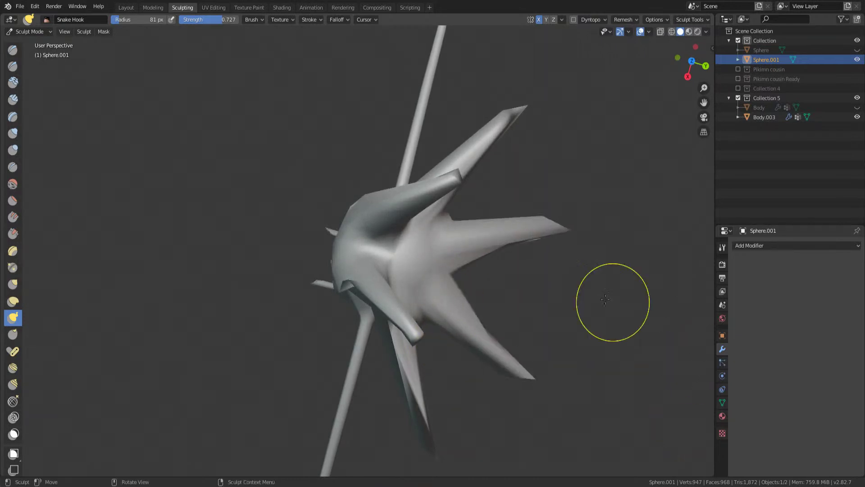
Pull out a pointed nose and flared cheeks on the face with the Snake Hook brush
middle_click_drag(579, 251, 473, 222)
middle_click_drag(315, 287, 316, 287)
left_click_drag(315, 288, 312, 287)
middle_click_drag(388, 301, 357, 267)
left_click_drag(341, 290, 231, 292)
left_click_drag(338, 319, 311, 338)
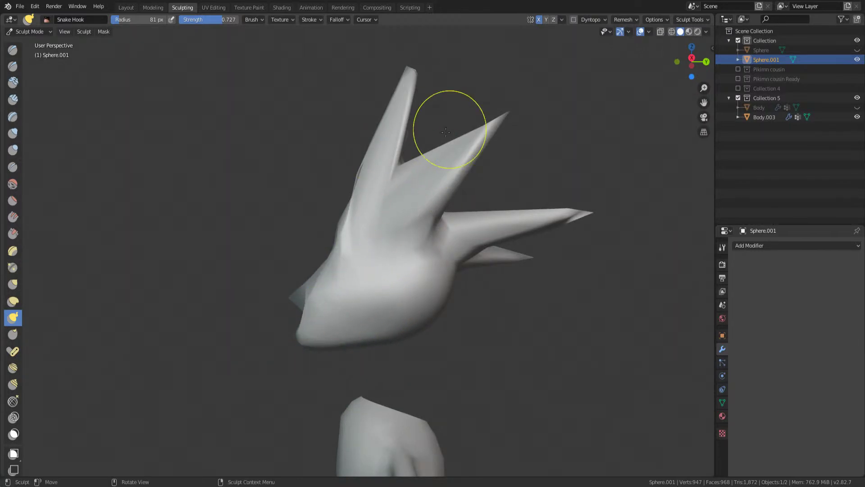
middle_click_drag(372, 199, 402, 337)
mouse_move(402, 336)
left_mouse_down()
mouse_move(383, 309)
mouse_move(384, 319)
left_mouse_up()
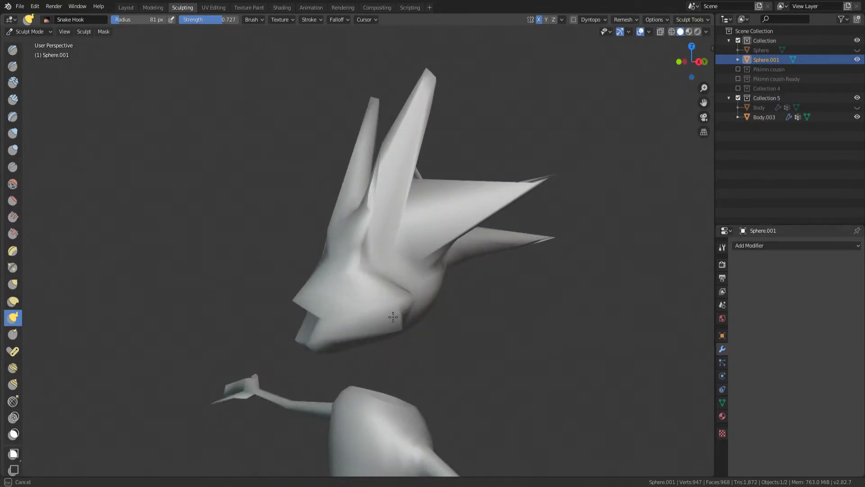
middle_click_drag(396, 307, 426, 284)
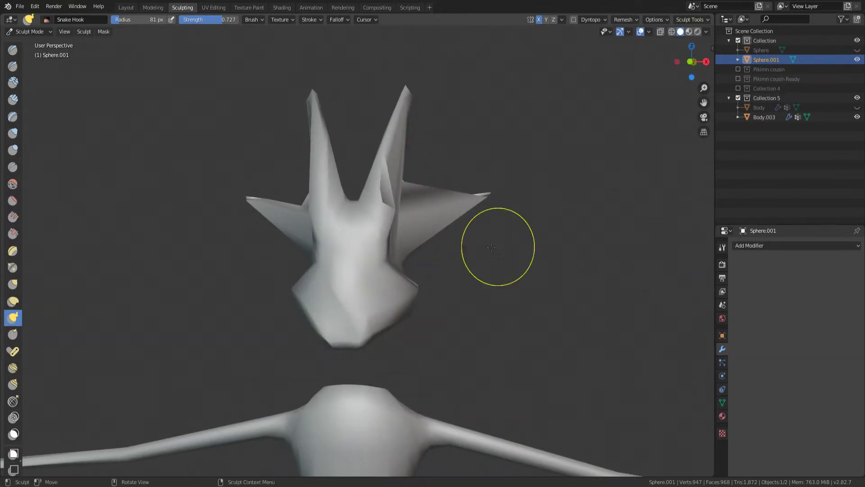
Check the head's topology in wireframe, add a Multiresolution modifier and subdivide it once
key("shift+z")
middle_click_drag(377, 300, 392, 229)
key("shift+z")
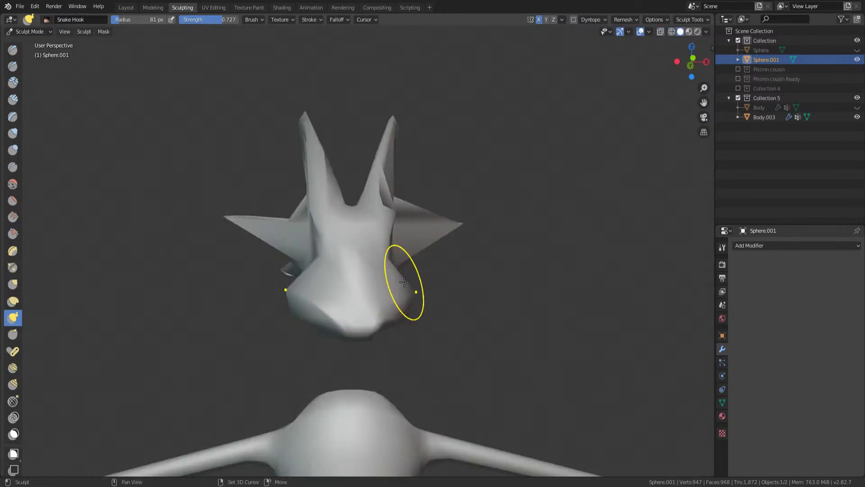
middle_click_drag(373, 270, 386, 265)
left_click(783, 244)
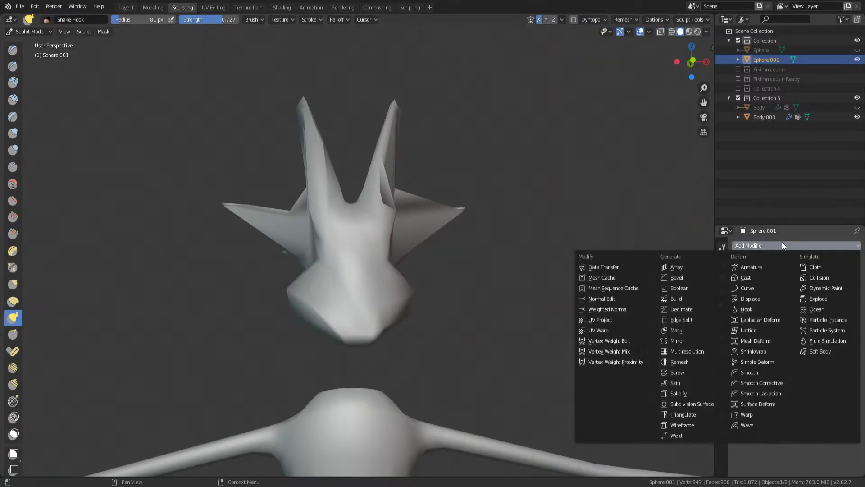
left_click(706, 352)
middle_click_drag(656, 329, 595, 333)
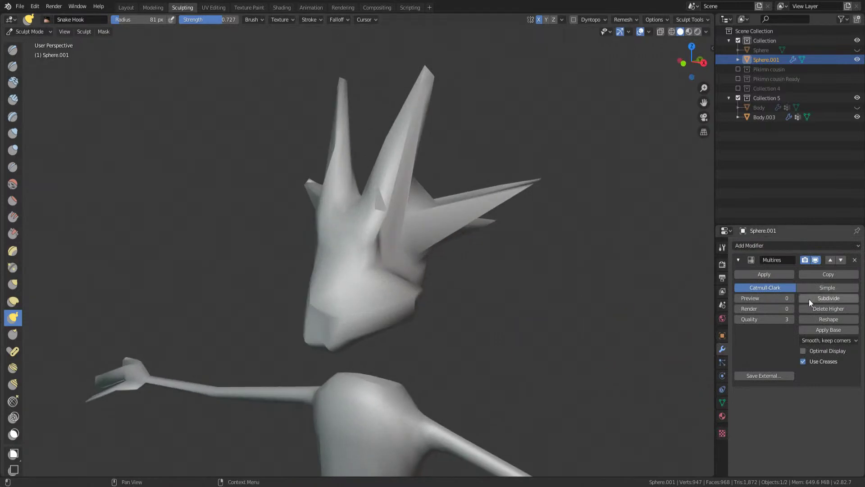
left_click(838, 299)
Stretch the nose forward into a long pointed beak with the Snake Hook brush
middle_click_drag(405, 251, 406, 202)
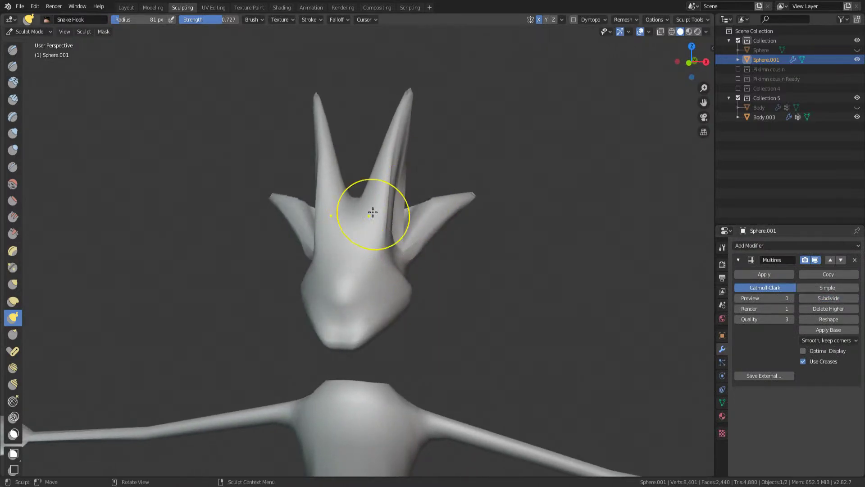
mouse_move(353, 236)
middle_mouse_down()
mouse_move(366, 259)
mouse_move(358, 263)
mouse_move(385, 288)
mouse_move(375, 240)
mouse_move(361, 282)
mouse_move(332, 315)
mouse_move(279, 330)
middle_mouse_up()
mouse_move(279, 301)
left_mouse_down()
mouse_move(251, 303)
mouse_move(270, 285)
mouse_move(263, 286)
mouse_move(222, 328)
left_mouse_up()
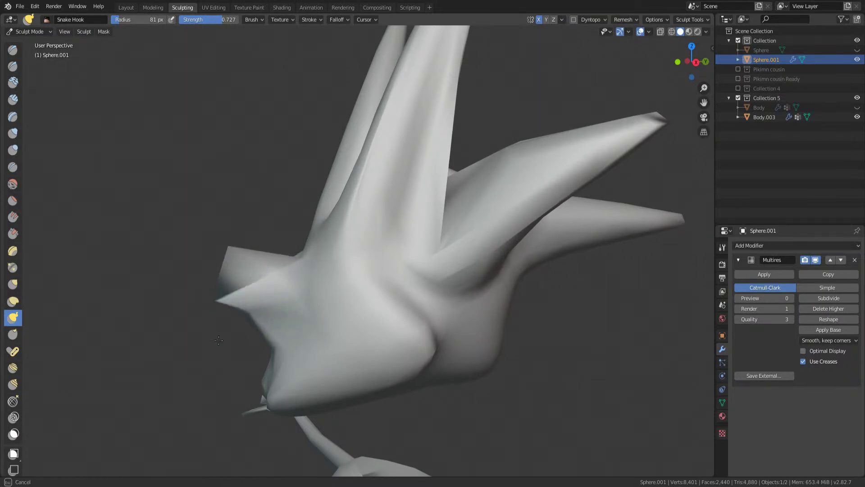
left_click_drag(233, 298, 186, 311)
Hollow the area beneath the nose and pull the mouth corners outward with the Snake Hook brush
left_click_drag(275, 343, 310, 328)
left_click_drag(299, 337, 326, 331)
mouse_move(286, 384)
middle_mouse_down()
mouse_move(307, 419)
mouse_move(336, 341)
middle_mouse_up()
mouse_move(312, 333)
left_mouse_down()
mouse_move(341, 325)
mouse_move(306, 319)
mouse_move(273, 352)
mouse_move(290, 328)
left_mouse_up()
mouse_move(290, 328)
middle_mouse_down()
mouse_move(396, 290)
mouse_move(314, 345)
mouse_move(326, 334)
middle_mouse_up()
left_click_drag(323, 337, 315, 333)
mouse_move(315, 332)
middle_mouse_down()
mouse_move(308, 349)
mouse_move(318, 356)
middle_mouse_up()
mouse_move(311, 344)
left_mouse_down()
mouse_move(300, 348)
mouse_move(358, 333)
mouse_move(378, 317)
left_mouse_up()
middle_click_drag(379, 317, 315, 297)
left_click_drag(321, 294, 308, 290)
middle_click_drag(314, 300, 339, 296)
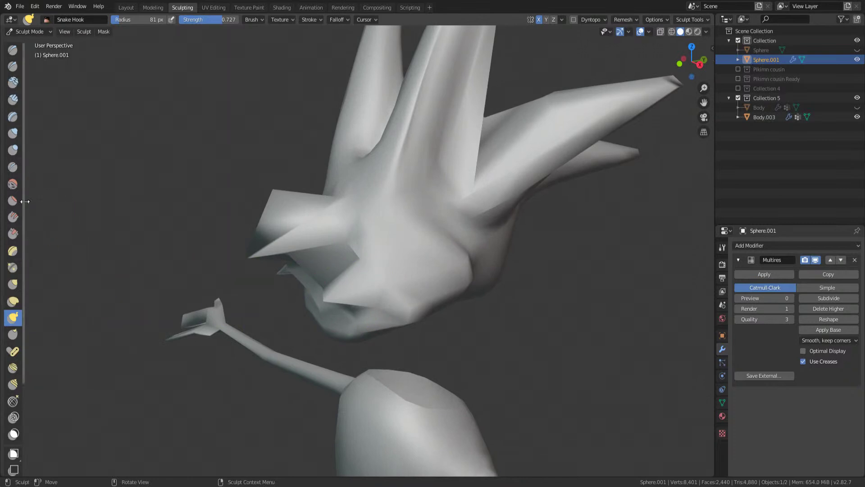
Switch to the Blob brush, enlarge its radius to 181 px and swell the area around the mouth and cheeks
left_click(13, 150)
left_click_drag(311, 302, 289, 284)
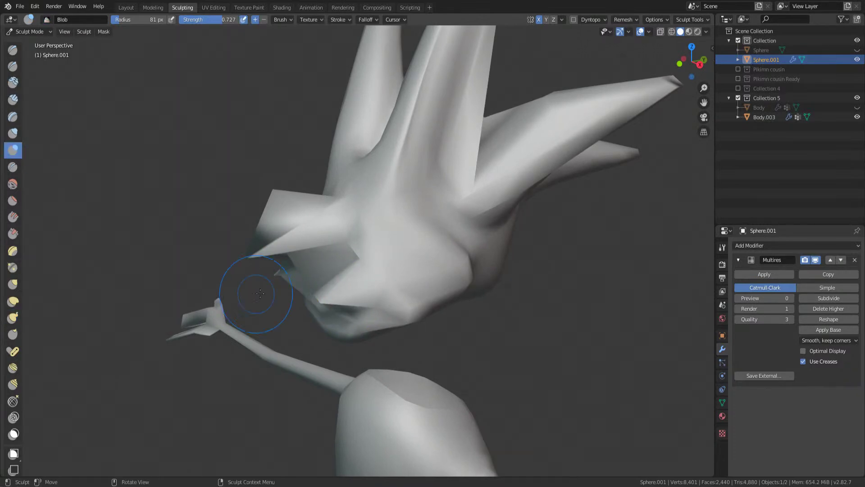
key("f")
left_click(367, 280)
mouse_move(332, 289)
middle_mouse_down()
mouse_move(388, 285)
mouse_move(355, 286)
middle_mouse_up()
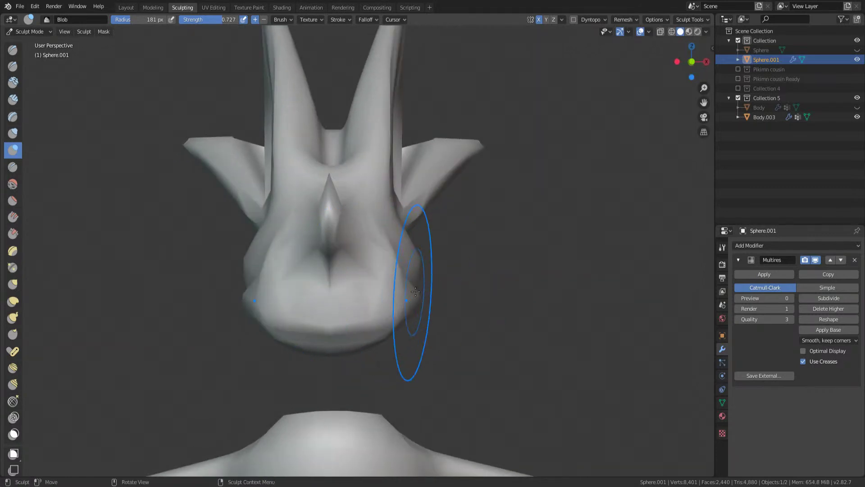
middle_click_drag(406, 300, 367, 299)
Check the head in wireframe and subdivide its Multires modifier to level 2
key("shift+z")
middle_click_drag(439, 303, 472, 326)
key("shift+z")
left_click(841, 299)
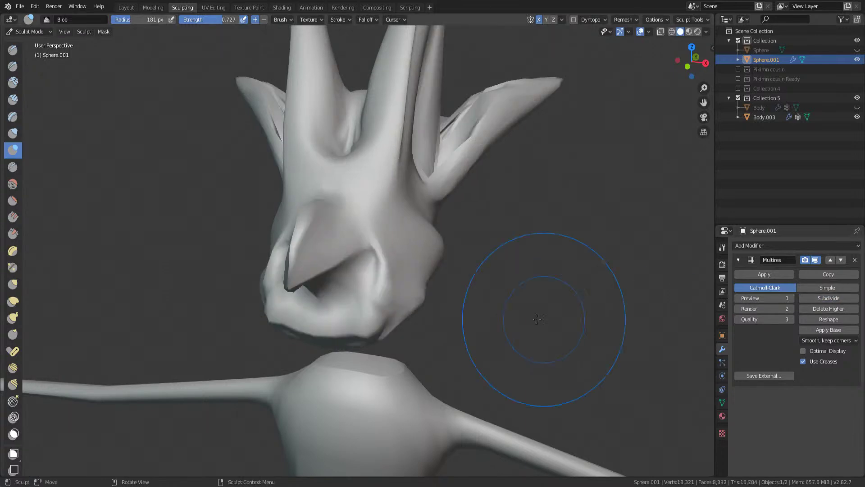
middle_click_drag(344, 277, 379, 269)
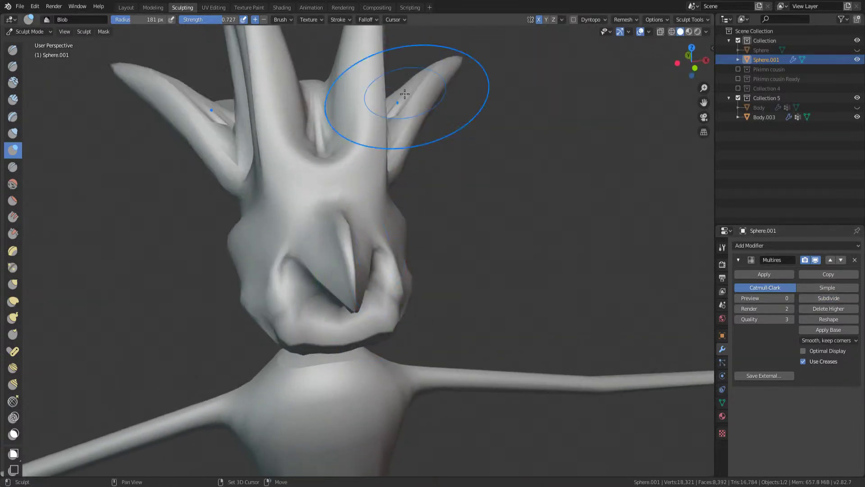
Pull the pointed side horns downward into broad ear flaps with the Grab brush in the front view
mouse_move(379, 157)
middle_mouse_down()
mouse_move(382, 220)
mouse_move(401, 236)
middle_mouse_up()
key("KP_1")
left_click_drag(442, 188, 463, 291)
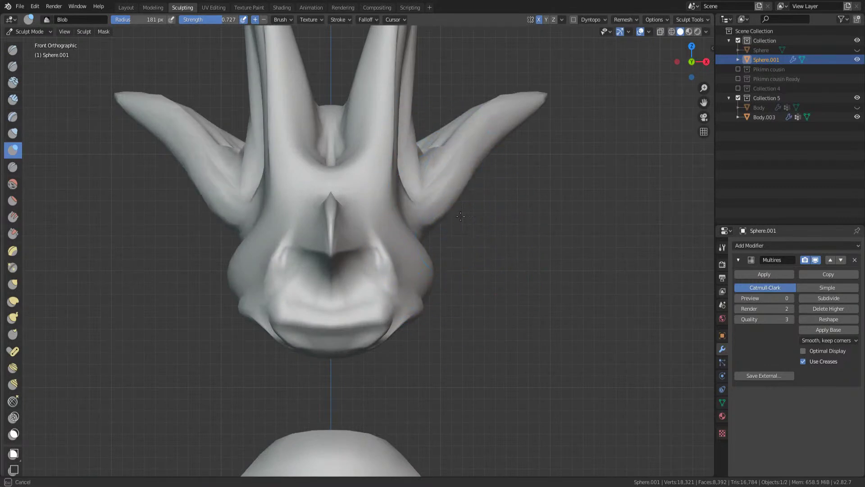
key("g")
mouse_move(458, 174)
left_mouse_down()
mouse_move(480, 301)
mouse_move(477, 207)
mouse_move(490, 162)
left_mouse_up()
left_click_drag(504, 107, 523, 198)
mouse_move(458, 205)
left_mouse_down()
mouse_move(454, 265)
mouse_move(433, 203)
mouse_move(371, 200)
mouse_move(378, 203)
left_mouse_up()
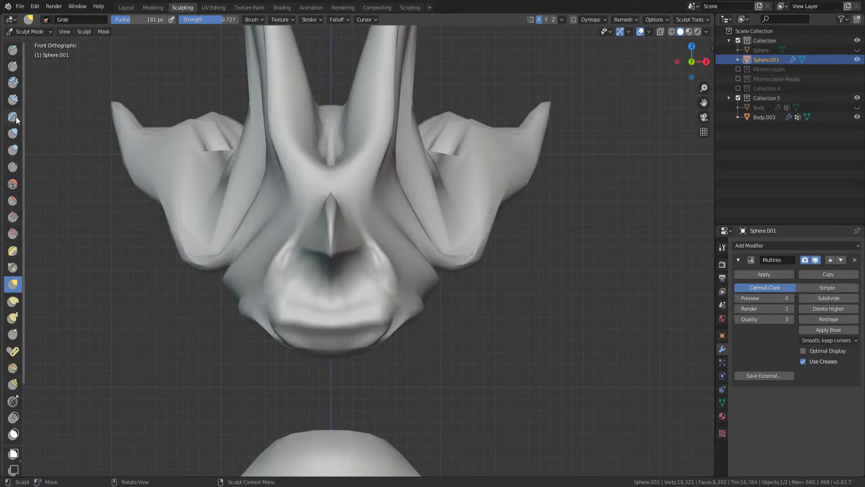
Switch to the Clay Strips brush, reduce its radius to 43 px and build up the brow above the nose
left_click(13, 100)
key("f")
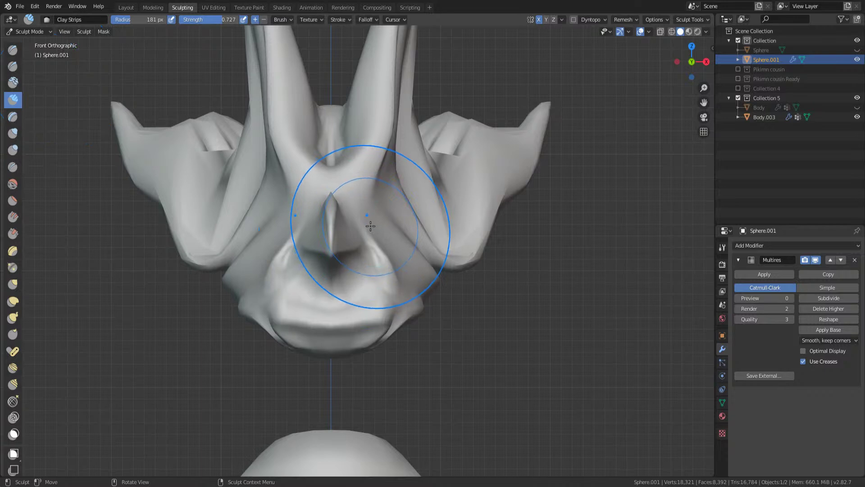
left_click(360, 232)
key("f")
left_click(358, 198)
mouse_move(381, 197)
left_mouse_down()
mouse_move(363, 158)
mouse_move(356, 211)
mouse_move(345, 180)
mouse_move(400, 171)
left_mouse_up()
mouse_move(379, 205)
left_mouse_down()
mouse_move(378, 165)
mouse_move(370, 214)
mouse_move(363, 210)
left_mouse_up()
middle_click_drag(363, 210, 456, 242)
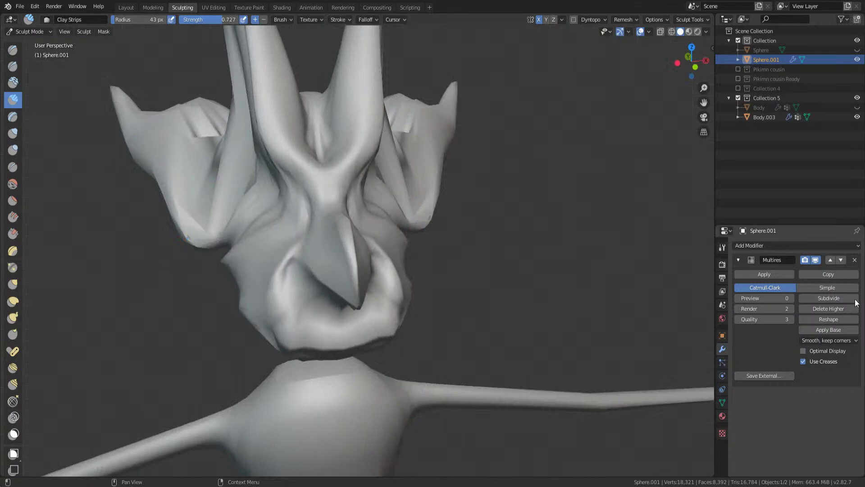
Subdivide the head's Multires modifier to level 3 and sculpt folds around the brow and eye area with Clay Strips
left_click(833, 299)
middle_click_drag(504, 277, 450, 253)
left_click_drag(401, 160, 406, 180)
key("shift+z")
mouse_move(408, 190)
middle_mouse_down()
mouse_move(420, 196)
mouse_move(381, 186)
middle_mouse_up()
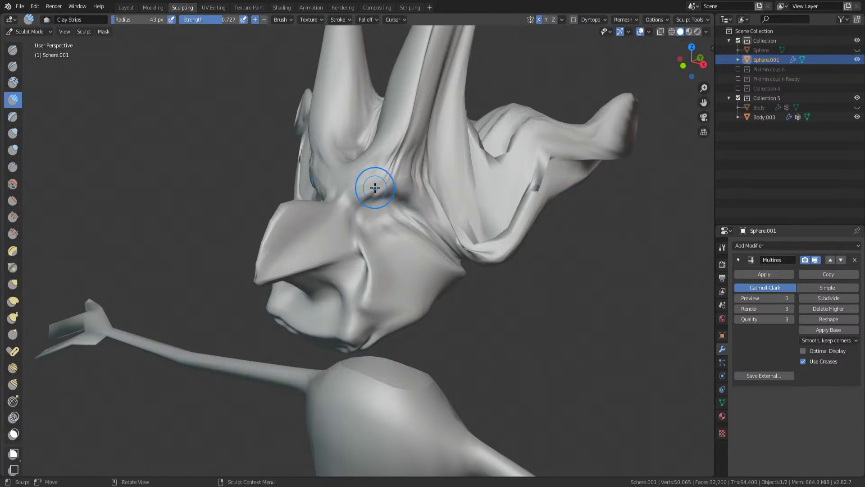
left_click_drag(358, 197, 283, 269)
mouse_move(361, 254)
middle_mouse_down()
mouse_move(331, 213)
mouse_move(386, 233)
middle_mouse_up()
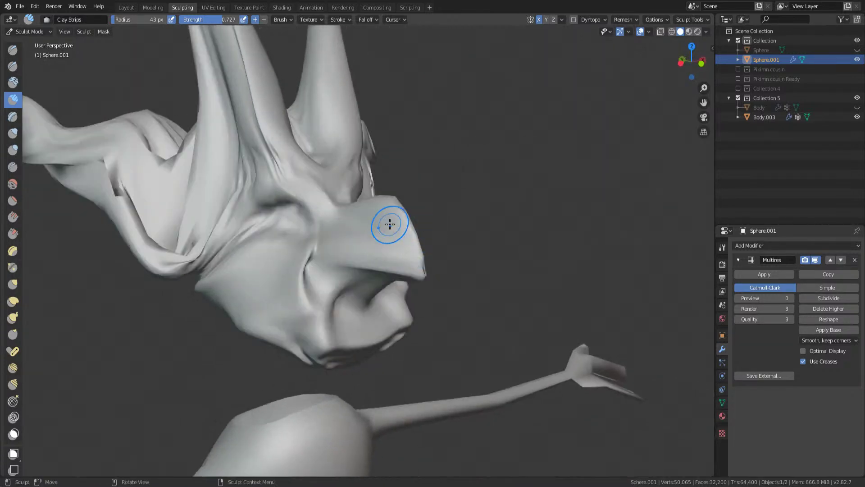
Switch to the Grab brush, enlarge its radius to 179 px and push the beak tip back toward the face
key("g")
key("f")
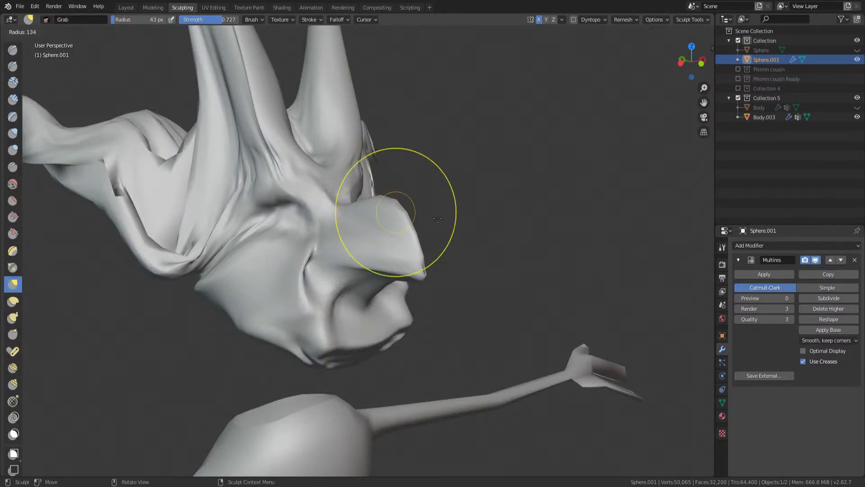
left_click(457, 211)
mouse_move(425, 268)
middle_mouse_down()
mouse_move(396, 257)
mouse_move(423, 245)
middle_mouse_up()
mouse_move(449, 287)
middle_mouse_down()
mouse_move(402, 326)
mouse_move(393, 270)
mouse_move(389, 286)
middle_mouse_up()
Reshape the muzzle, the ear flaps and the back of the head with the Grab brush
mouse_move(335, 198)
middle_mouse_down()
mouse_move(332, 303)
mouse_move(301, 309)
mouse_move(246, 207)
mouse_move(275, 217)
middle_mouse_up()
left_click_drag(272, 266, 263, 166)
left_click_drag(222, 209, 224, 174)
left_click_drag(270, 204, 151, 130)
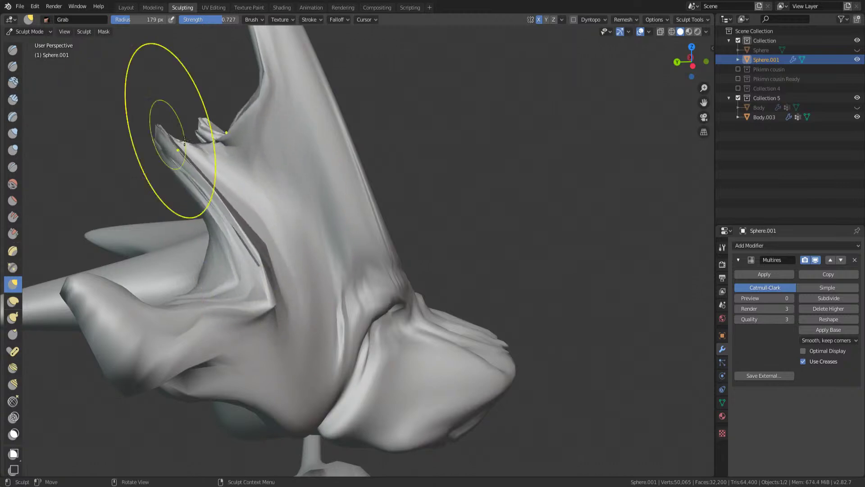
left_click_drag(212, 142, 315, 256)
left_click_drag(245, 142, 291, 283)
left_click_drag(171, 138, 218, 195)
mouse_move(289, 257)
middle_mouse_down()
mouse_move(373, 270)
mouse_move(299, 265)
mouse_move(368, 302)
mouse_move(344, 228)
middle_mouse_up()
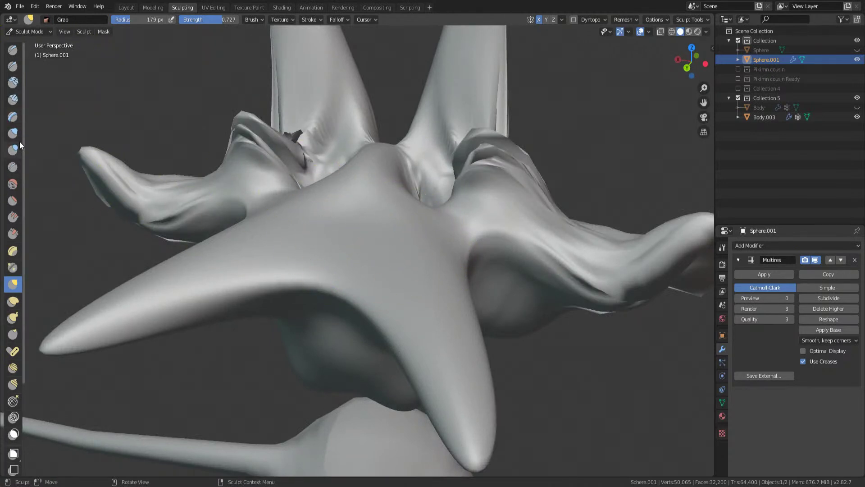
Switch to Clay Strips, reduce its radius to 34 px and sculpt ridges along the nose bridge and between the brows
left_click(14, 99)
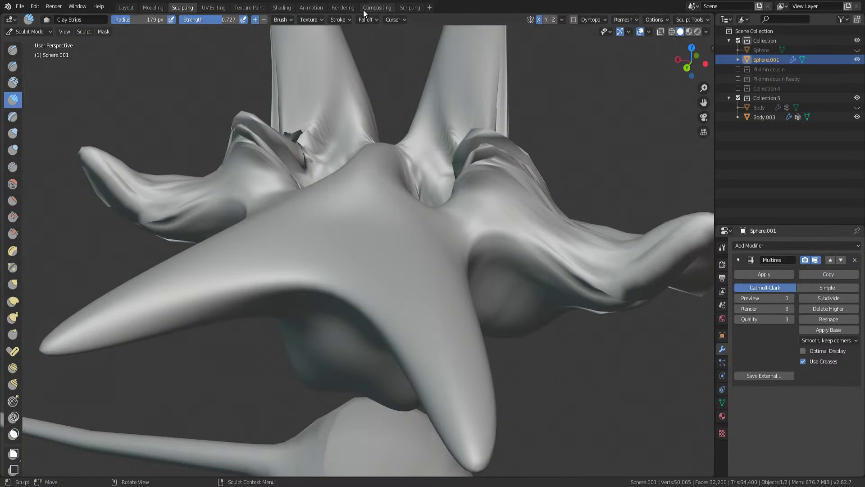
mouse_move(521, 203)
middle_mouse_down()
mouse_move(392, 157)
mouse_move(328, 242)
mouse_move(351, 275)
mouse_move(342, 240)
middle_mouse_up()
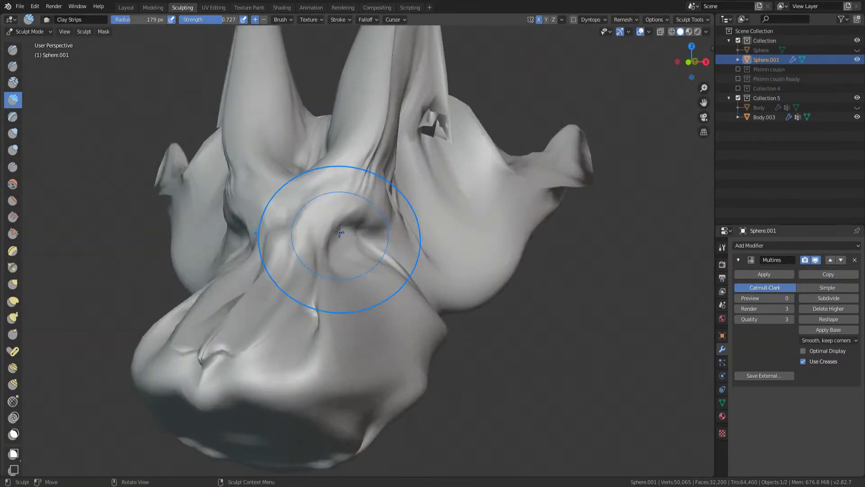
key("f")
left_click(288, 257)
key("f")
left_click(313, 246)
key("f")
left_click(322, 236)
left_click_drag(319, 241, 336, 221)
mouse_move(310, 253)
left_mouse_down()
mouse_move(305, 193)
mouse_move(305, 224)
left_mouse_up()
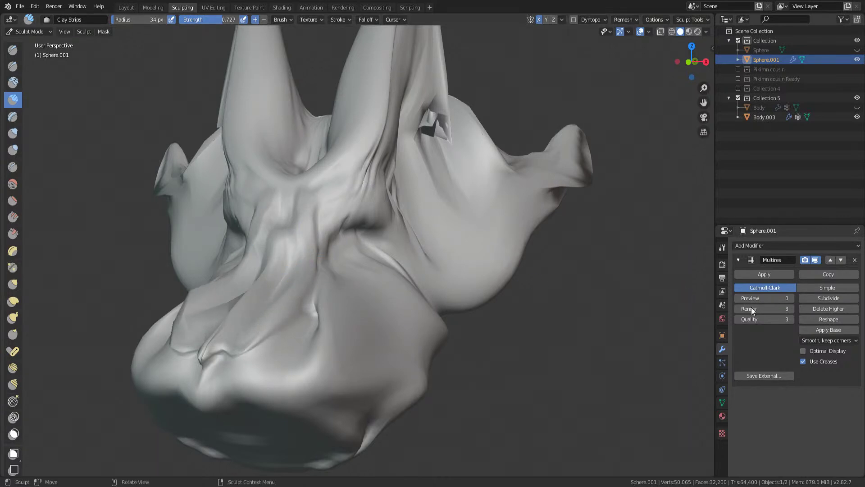
Subdivide the Multires modifier to level 4, save the file and sculpt finer folds around the eyes and brow
left_click(828, 298)
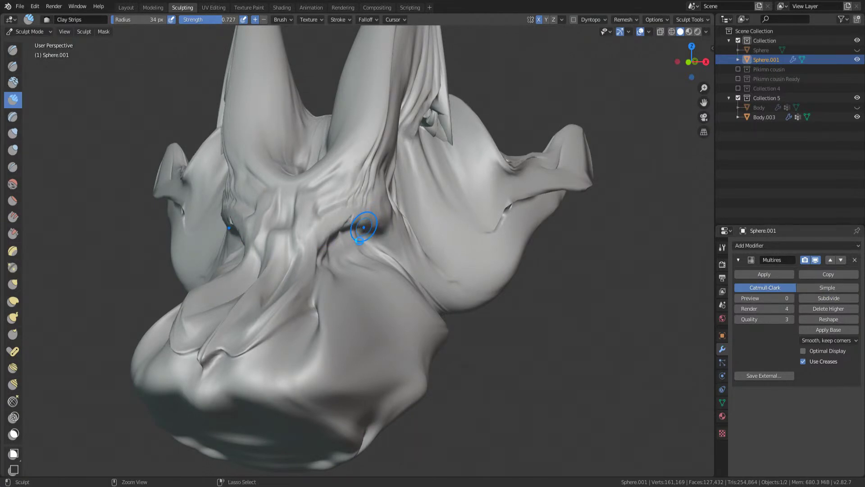
key("ctrl+s")
mouse_move(352, 267)
middle_mouse_down()
mouse_move(347, 286)
mouse_move(320, 293)
middle_mouse_up()
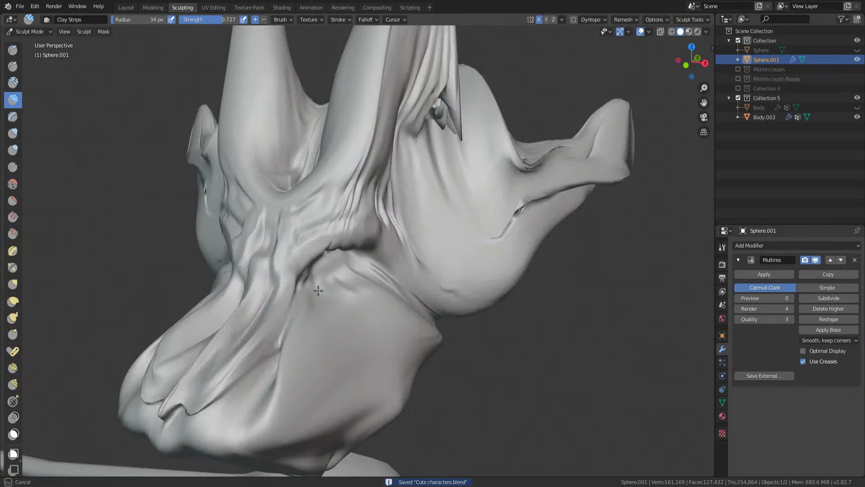
left_click_drag(292, 307, 319, 261)
left_click_drag(349, 236, 288, 261)
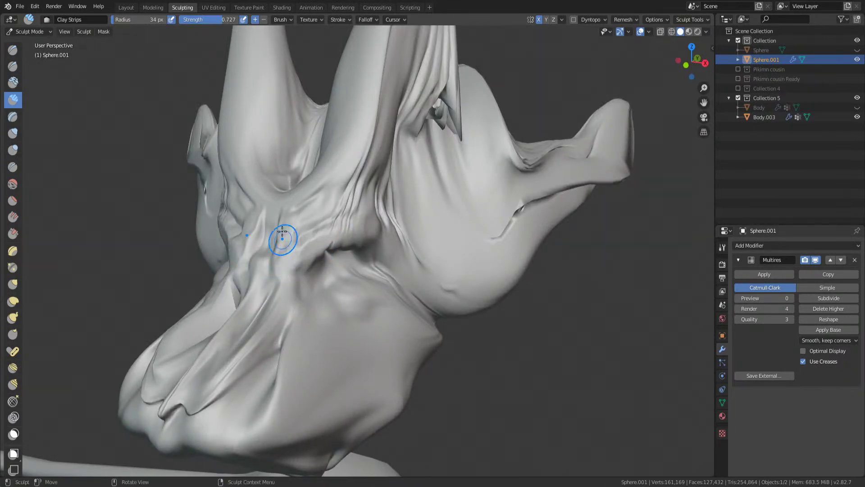
mouse_move(294, 218)
middle_mouse_down()
mouse_move(313, 207)
mouse_move(311, 216)
middle_mouse_up()
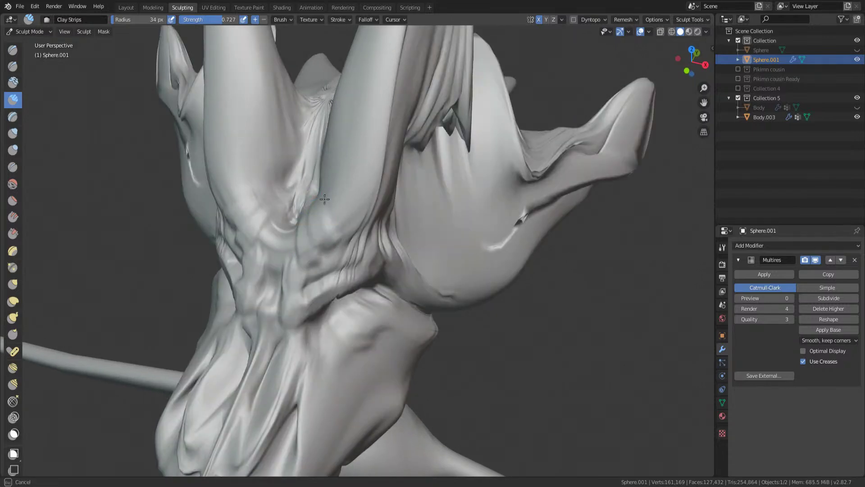
Sculpt wrinkles up the horn bases and across the brow, cheeks and mouth corners with Clay Strips
left_click_drag(374, 170, 353, 162)
middle_click_drag(360, 135, 334, 210, "shift")
left_click_drag(333, 234, 342, 158)
middle_click_drag(383, 140, 397, 206, "shift")
mouse_move(401, 261)
left_mouse_down()
mouse_move(446, 216)
mouse_move(447, 145)
left_mouse_up()
middle_click_drag(383, 112, 369, 168, "shift")
left_click_drag(397, 266, 456, 173)
mouse_move(417, 360)
middle_mouse_down()
mouse_move(393, 330)
mouse_move(406, 246)
middle_mouse_up()
left_click_drag(336, 225, 355, 305)
mouse_move(315, 335)
middle_mouse_down("shift")
mouse_move(462, 199)
mouse_move(295, 285)
middle_mouse_up("shift")
left_click_drag(254, 241, 335, 206)
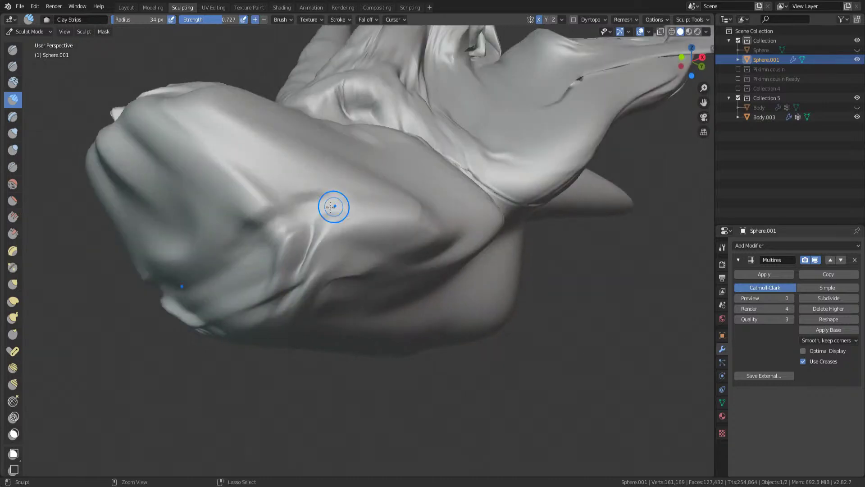
Enlarge the Clay Strips radius to 92 px and carve the mouth opening into the side of the muzzle
key("f")
left_click(329, 239)
mouse_move(275, 248)
left_mouse_down("ctrl")
mouse_move(235, 261)
mouse_move(242, 220)
mouse_move(215, 262)
left_mouse_up("ctrl")
key("bracketleft")
key("bracketleft")
key("bracketleft")
key("bracketleft")
mouse_move(222, 266)
left_mouse_down()
mouse_move(276, 223)
mouse_move(240, 246)
left_mouse_up()
mouse_move(329, 221)
middle_mouse_down()
mouse_move(382, 236)
mouse_move(427, 299)
mouse_move(402, 225)
mouse_move(252, 247)
middle_mouse_up()
Switch to the Grab brush, enlarge its radius to 347 px and push the muzzle back toward the skull
key("f")
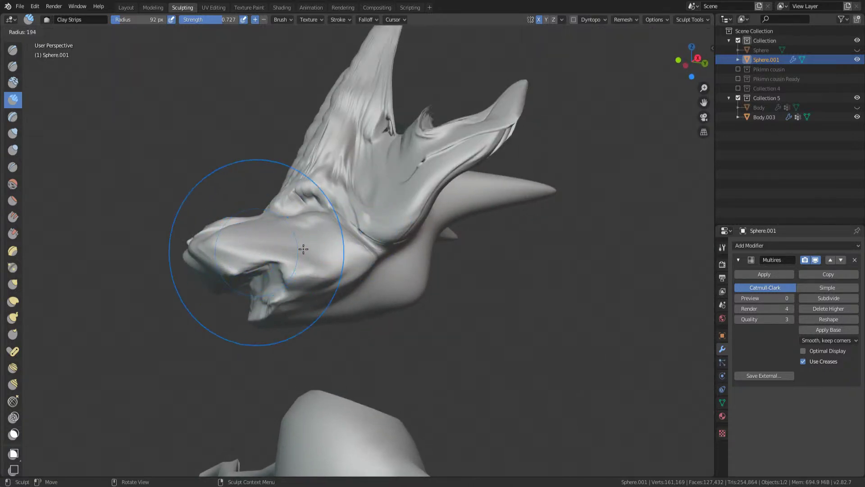
left_click(299, 251)
key("g")
key("f")
left_click(315, 251)
mouse_move(240, 251)
left_mouse_down()
mouse_move(296, 265)
mouse_move(359, 251)
left_mouse_up()
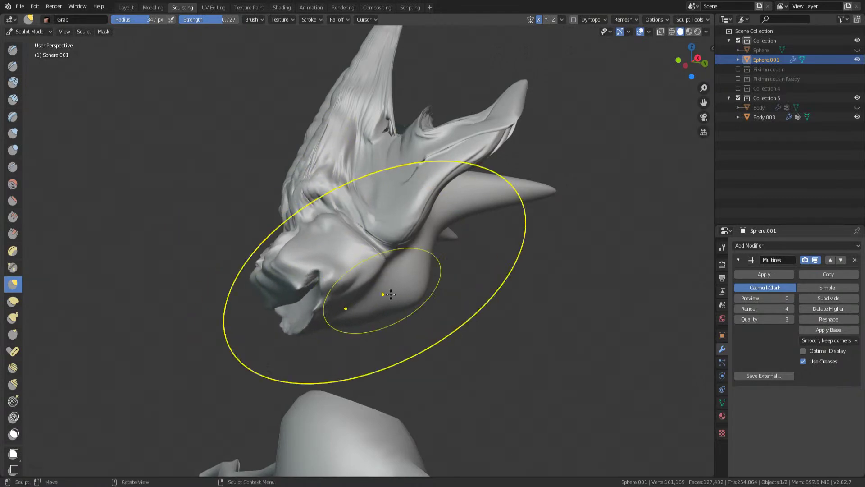
Pull the tall upper horns down and adjust the overall head shape with the large Grab brush
middle_click_drag(377, 247, 432, 307)
mouse_move(477, 102)
middle_mouse_down()
mouse_move(501, 67)
mouse_move(476, 113)
middle_mouse_up()
left_click_drag(455, 113, 441, 241)
mouse_move(441, 242)
middle_mouse_down()
mouse_move(464, 288)
mouse_move(456, 257)
middle_mouse_up()
left_click_drag(446, 202, 434, 247)
middle_click_drag(434, 246, 380, 254)
Resize the Grab brush and refine the silhouette of the horns, muzzle and jaw
key("f")
left_click(339, 252)
left_click_drag(417, 225, 407, 247)
mouse_move(406, 247)
middle_mouse_down()
mouse_move(415, 225)
mouse_move(422, 234)
middle_mouse_up()
left_click_drag(439, 272, 447, 283)
left_click_drag(301, 271, 290, 284)
left_click_drag(295, 354, 289, 337)
mouse_move(411, 288)
left_mouse_down()
mouse_move(395, 294)
mouse_move(429, 279)
left_mouse_up()
Set the Grab brush radius to 169 px and adjust the ears at the sides of the head
key("f")
left_click(320, 309)
key("f")
left_click(504, 284)
left_click_drag(521, 266, 502, 256)
middle_click_drag(501, 257, 57, 255)
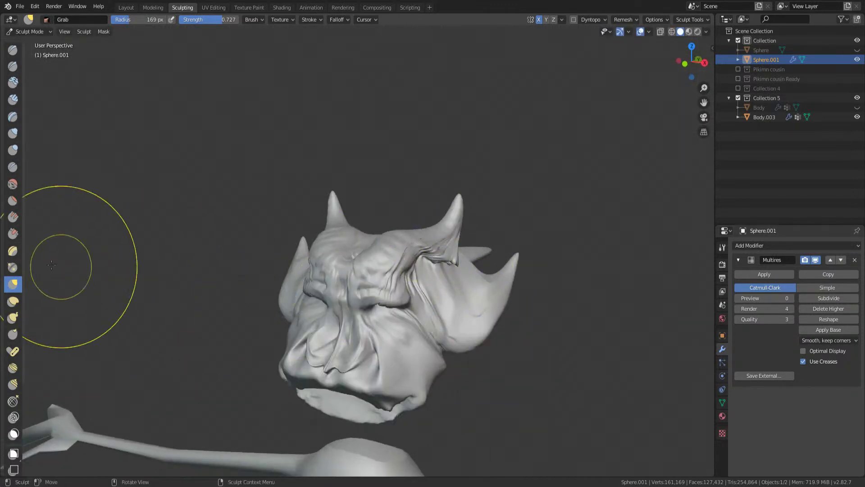
Flatten the ears, the cheeks and the back of the head with the Scrape/Peaks brush
left_click(18, 235)
mouse_move(351, 207)
middle_mouse_down()
mouse_move(383, 248)
mouse_move(343, 271)
mouse_move(306, 243)
middle_mouse_up()
left_click_drag(379, 381, 386, 367)
mouse_move(385, 368)
middle_mouse_down()
mouse_move(286, 312)
mouse_move(304, 300)
middle_mouse_up()
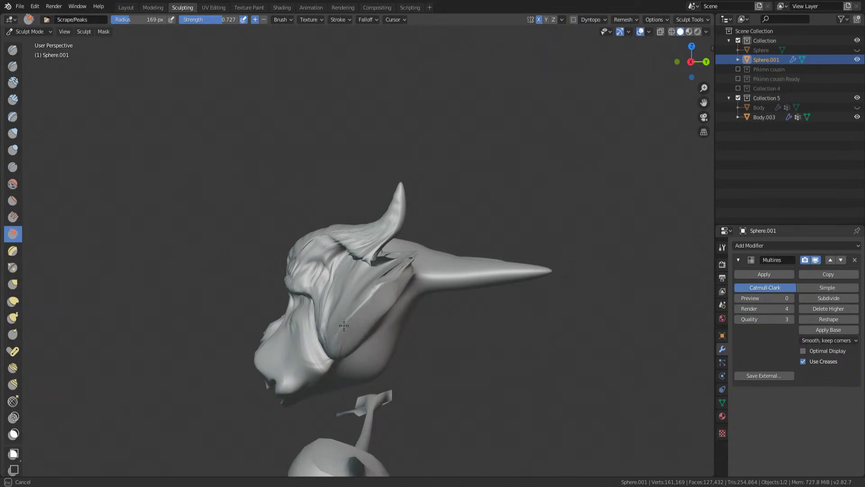
mouse_move(389, 288)
middle_mouse_down()
mouse_move(377, 285)
mouse_move(377, 319)
mouse_move(319, 261)
mouse_move(364, 291)
middle_mouse_up()
left_click_drag(349, 302, 342, 312)
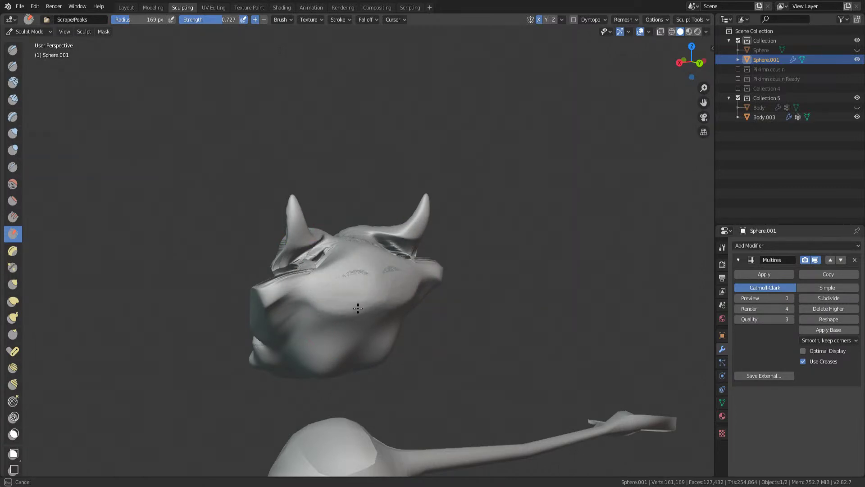
mouse_move(350, 295)
middle_mouse_down()
mouse_move(408, 281)
mouse_move(377, 275)
mouse_move(343, 323)
mouse_move(320, 291)
mouse_move(487, 262)
mouse_move(516, 222)
mouse_move(495, 289)
mouse_move(458, 217)
mouse_move(427, 249)
middle_mouse_up()
key("KP_1")
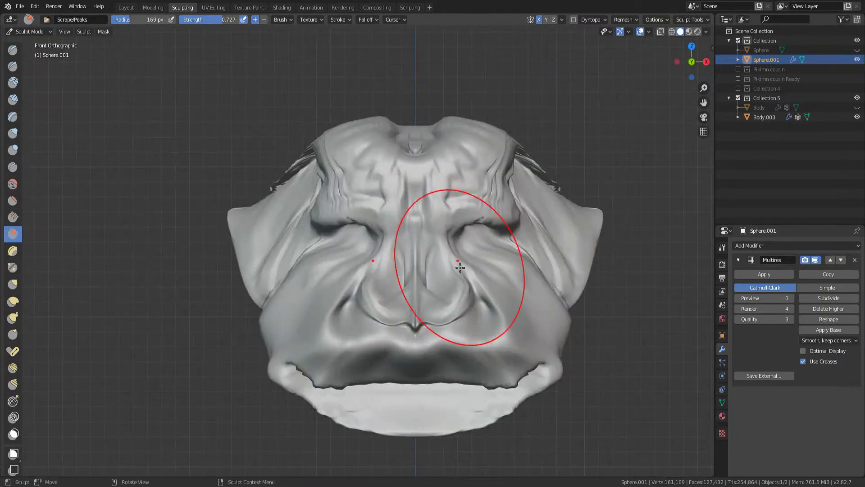
Switch to the Grab brush, lift the nose and upper lip area, and set the brush radius to 194 px
key("g")
key("f")
left_click(429, 295)
mouse_move(470, 295)
left_mouse_down()
mouse_move(442, 293)
mouse_move(436, 247)
mouse_move(441, 256)
mouse_move(459, 247)
left_mouse_up()
middle_click_drag(470, 367, 323, 231)
key("f")
left_click(284, 233)
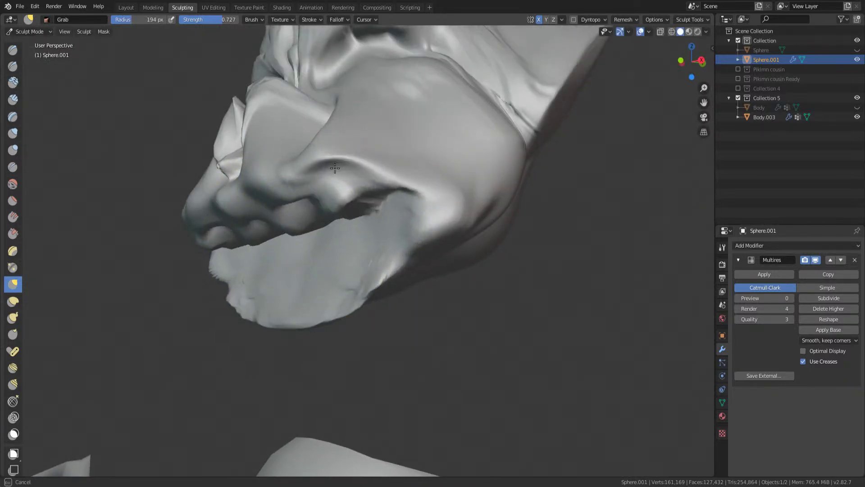
Reshape the lips, mouth corners and lower jaw from several angles with the Grab brush
middle_click_drag(310, 266, 311, 238)
left_click_drag(311, 239, 350, 292)
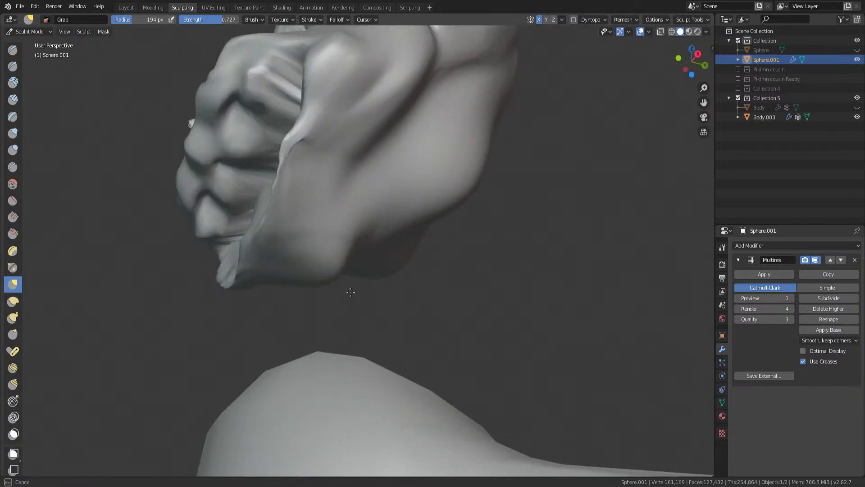
mouse_move(395, 259)
middle_mouse_down()
mouse_move(410, 185)
mouse_move(402, 228)
mouse_move(366, 270)
mouse_move(270, 221)
middle_mouse_up()
left_click_drag(296, 182, 288, 189)
left_click_drag(331, 266, 335, 274)
middle_click_drag(373, 253, 489, 198)
left_click_drag(489, 197, 490, 201)
mouse_move(486, 232)
left_mouse_down()
mouse_move(498, 274)
mouse_move(492, 234)
mouse_move(432, 245)
left_mouse_up()
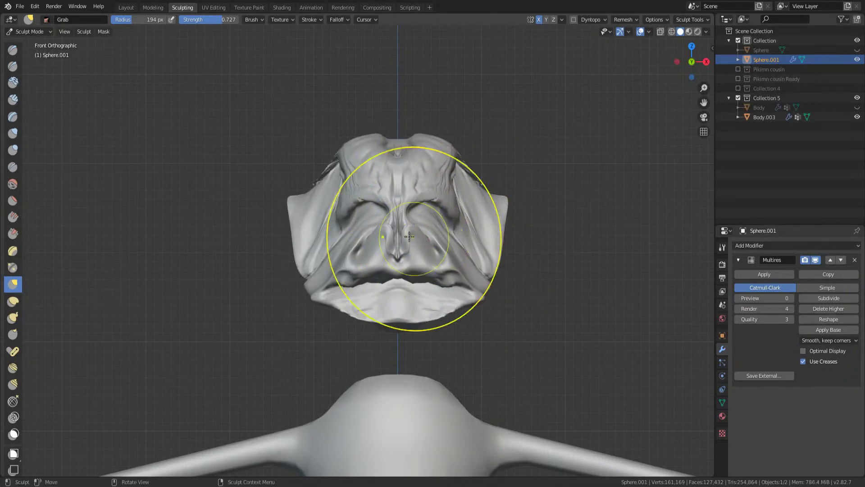
Widen the forehead and pull the jaw corners inward with the Grab brush in the front view
left_click_drag(359, 173, 338, 181)
left_click_drag(467, 177, 455, 165)
left_click_drag(487, 299, 479, 292)
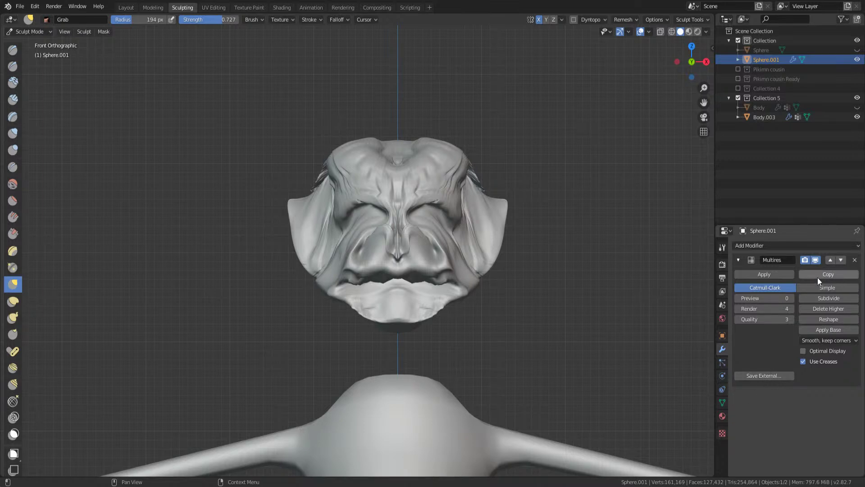
Try to apply the head's Multires modifier while in Sculpt Mode
left_click(771, 273)
key("Tab")
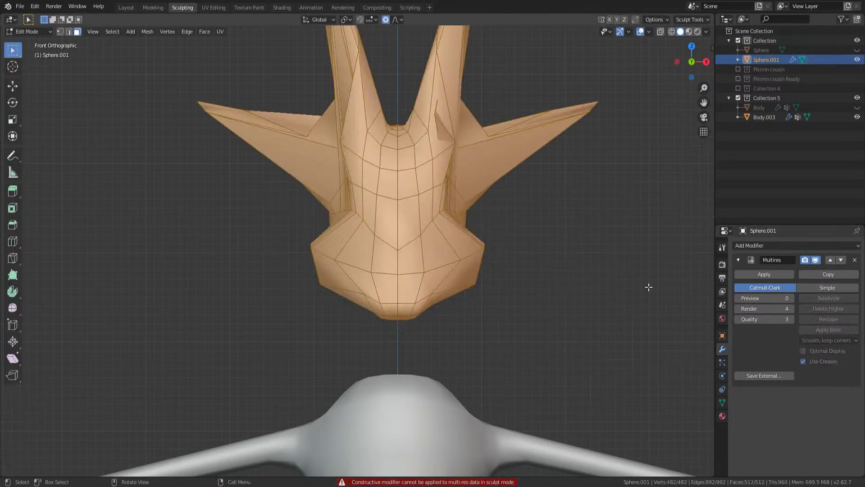
key("Tab")
left_click(756, 275)
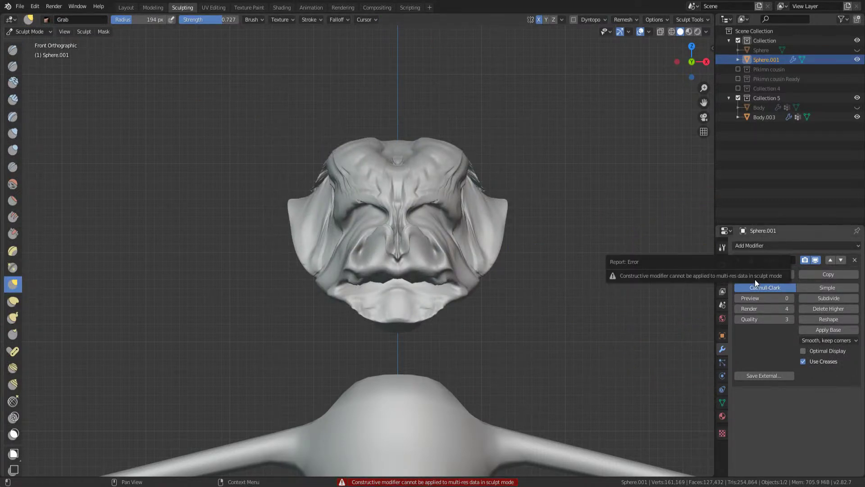
Switch the head from Sculpt Mode to Object Mode
key("ctrl+Tab")
left_click(448, 330)
key("ctrl+Tab")
left_click(401, 332)
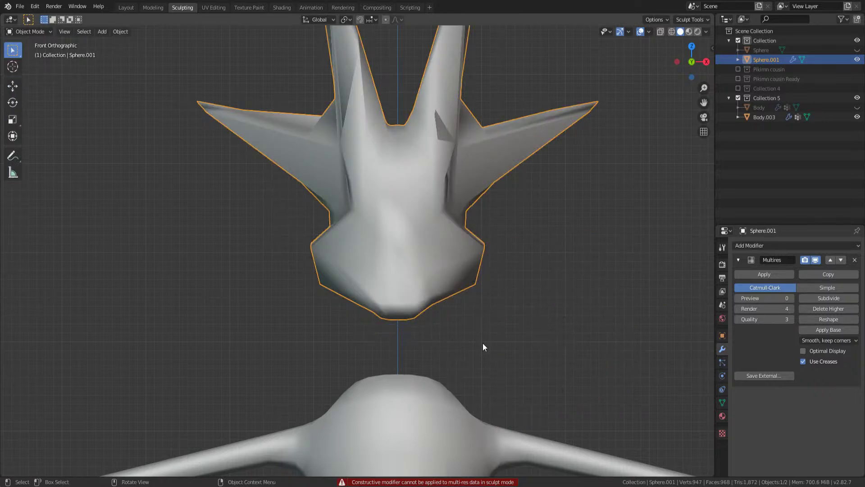
Apply the Multires modifier at preview level 0, and undo the application
left_click(790, 299)
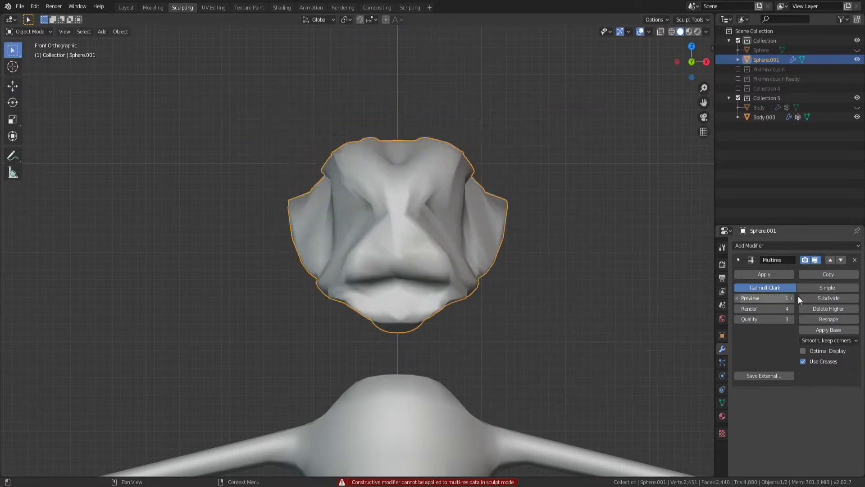
left_click(739, 299)
left_click(764, 275)
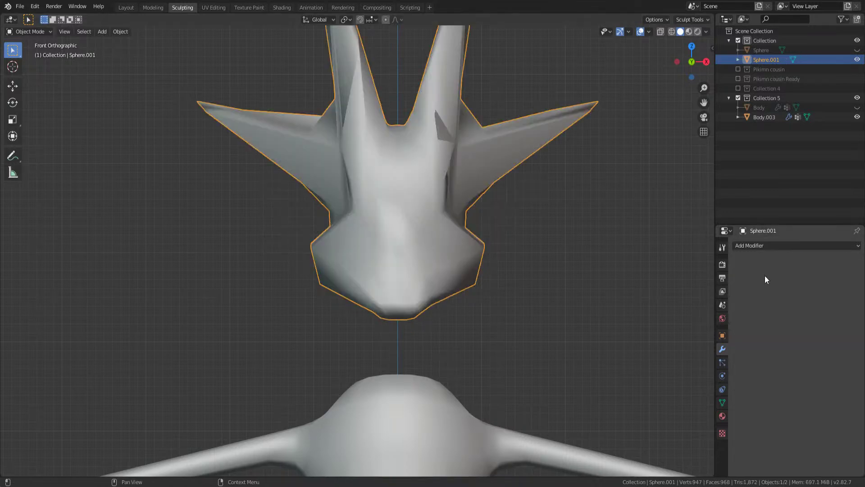
key("ctrl+z")
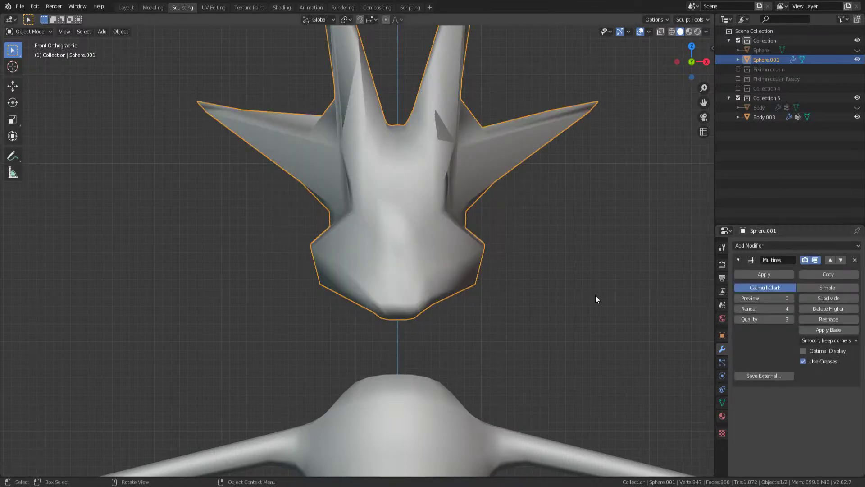
Set the Multires preview level to 3 and apply the modifier to the head
left_click(791, 299)
left_click(790, 299)
left_click(790, 300)
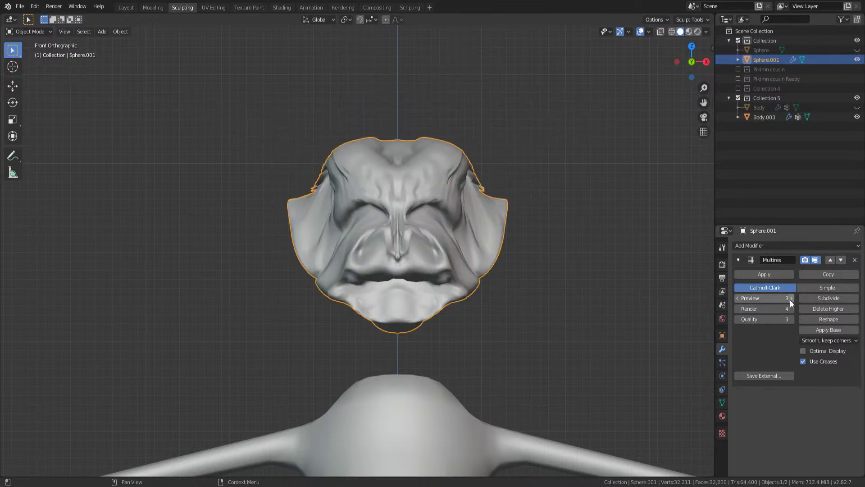
left_click(766, 276)
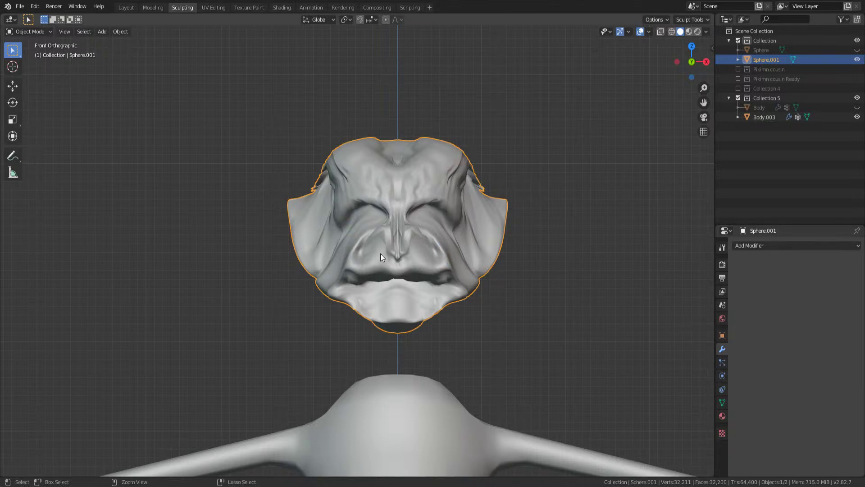
Save the Blender file before changing the head's mesh density
key("ctrl+s")
scroll(388, 261, "up", 2)
Try a Decimate modifier with a lowered ratio on the head, inspect its wireframe, and remove the modifier
left_click(762, 245)
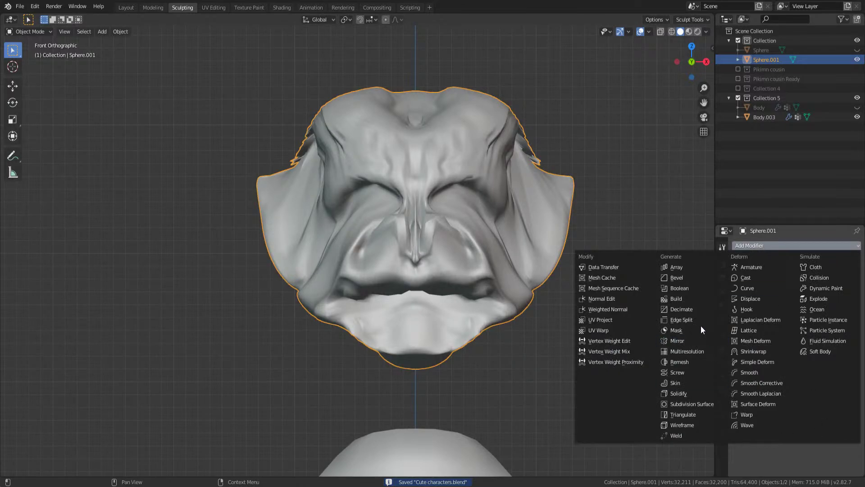
left_click(682, 309)
scroll(512, 291, "up", 3)
key("shift+z")
middle_click_drag(513, 290, 500, 287)
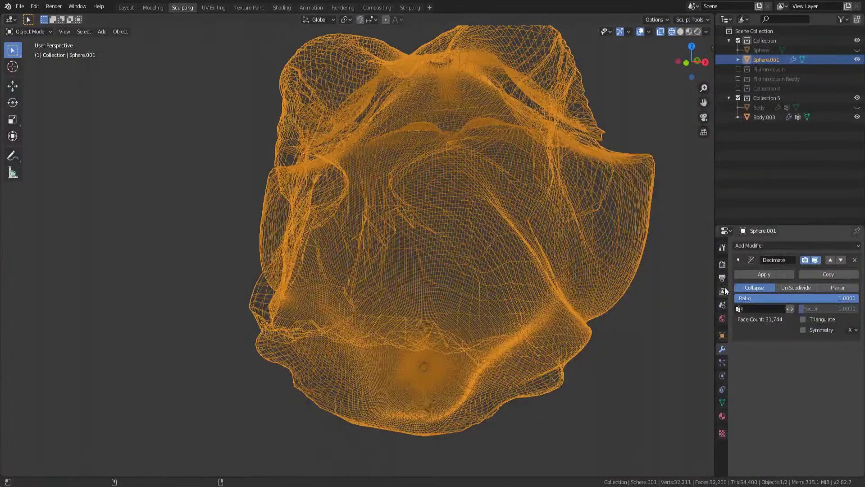
left_click_drag(808, 298, 750, 298)
mouse_move(631, 239)
middle_mouse_down()
mouse_move(541, 221)
mouse_move(493, 178)
mouse_move(500, 185)
mouse_move(485, 182)
mouse_move(510, 183)
middle_mouse_up()
key("shift+z")
key("shift+z")
left_click(855, 260)
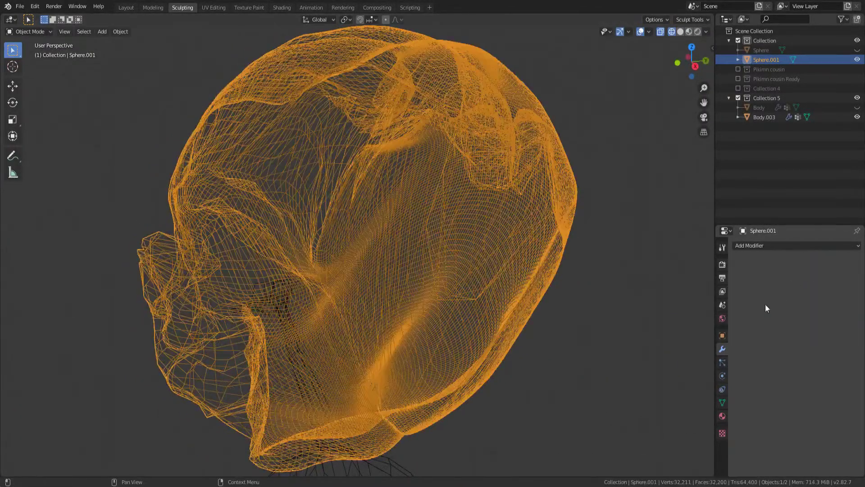
Switch the head to Sculpt Mode and bring up the voxel Remesh settings
key("ctrl+Tab")
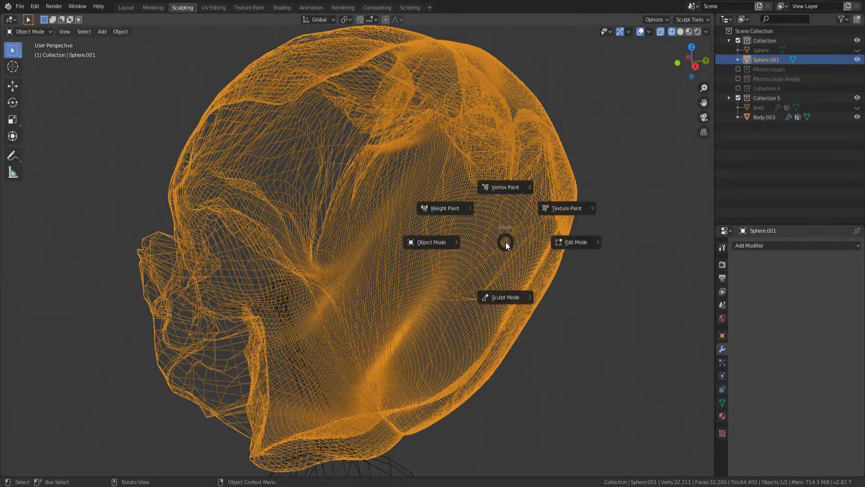
left_click(505, 297)
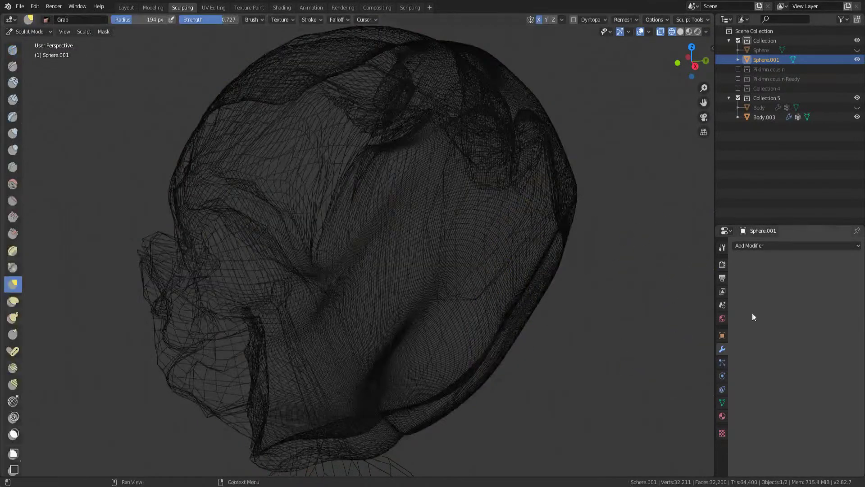
left_click(723, 247)
scroll(740, 422, "down", 12)
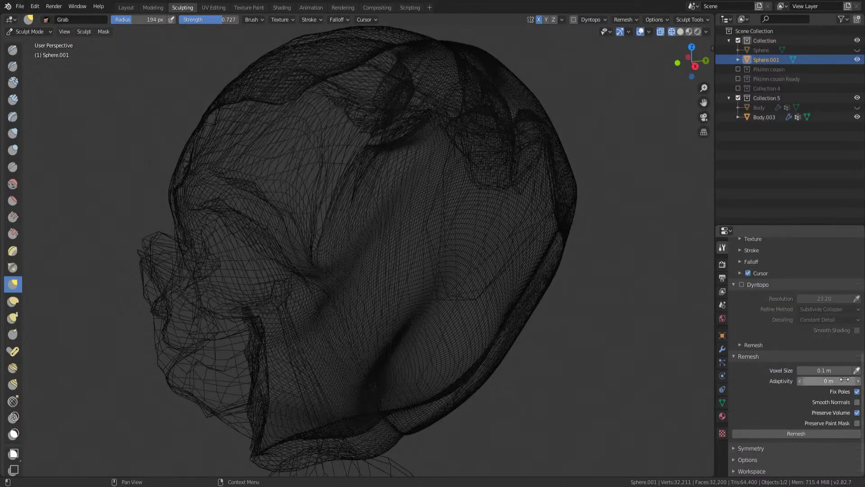
Remesh the head with a voxel size sampled from its surface, and undo the remesh
left_click(856, 370)
left_click(475, 205)
left_click(805, 432)
middle_click_drag(547, 362, 400, 193)
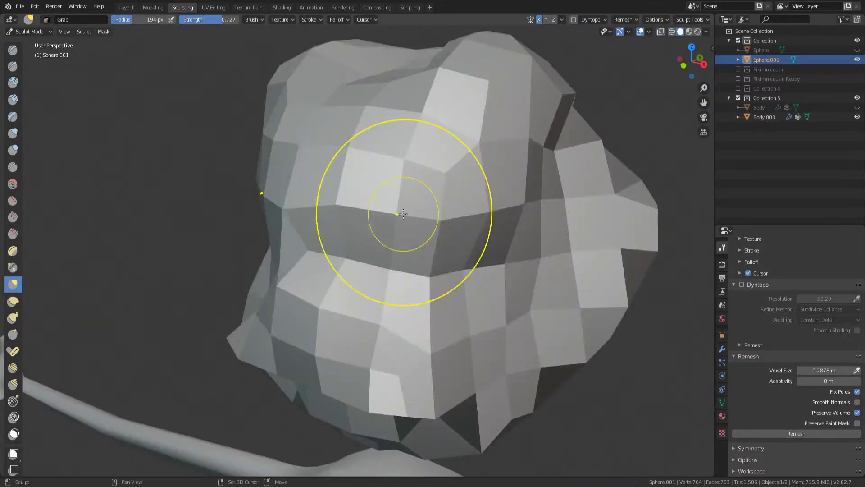
key("ctrl+z")
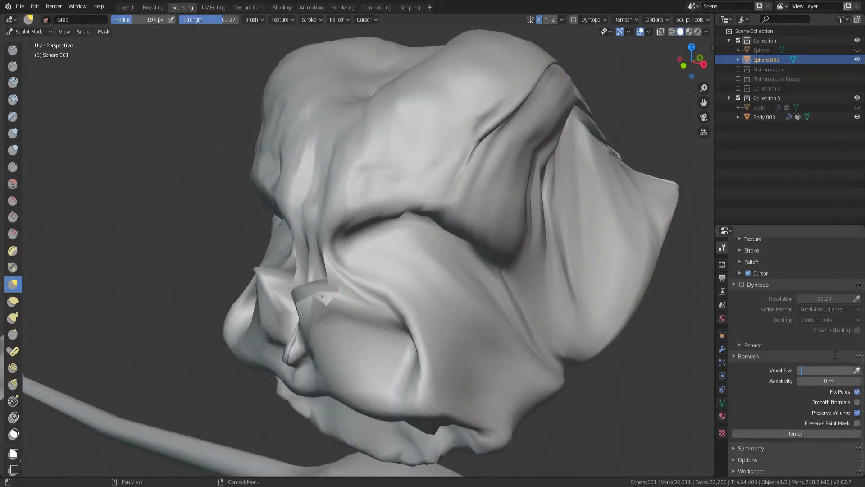
Remesh the head at a 0.1 m voxel size, and undo the remesh
left_click(802, 433)
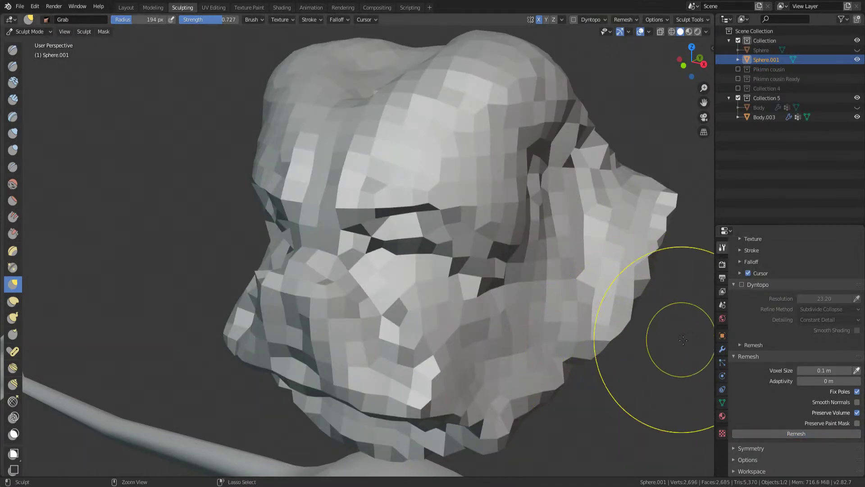
key("ctrl+z")
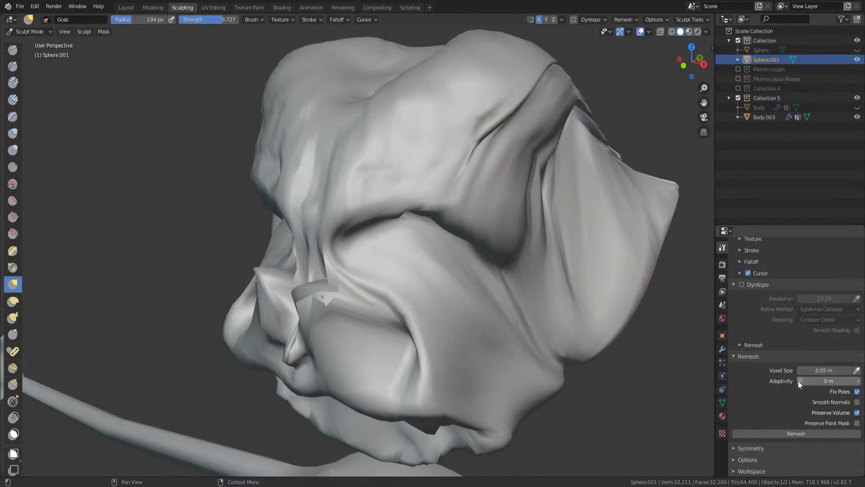
Remesh the head at a 0.05 m voxel size, check the wireframe, shade it smooth, and undo these changes
left_click(775, 430)
scroll(553, 265, "up", 3)
scroll(553, 263, "down", 1)
mouse_move(553, 263)
middle_mouse_down()
mouse_move(516, 245)
mouse_move(552, 257)
mouse_move(575, 243)
middle_mouse_up()
key("shift+z")
key("shift+z")
key("F3")
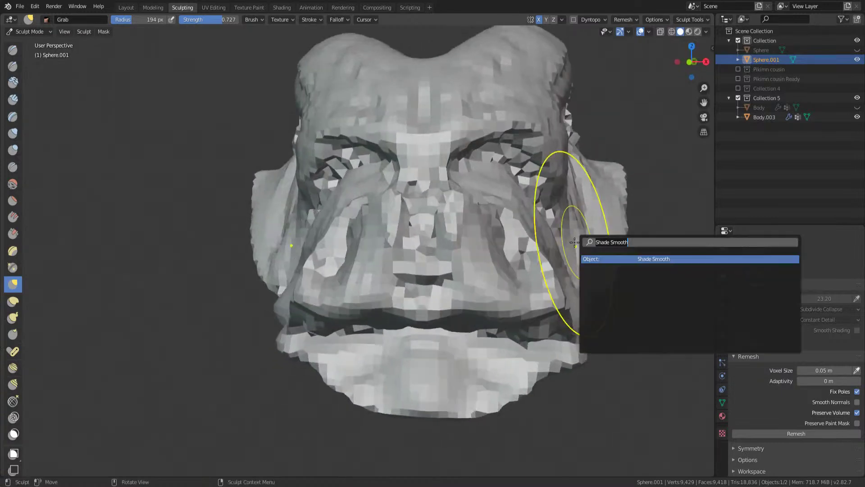
key("Return")
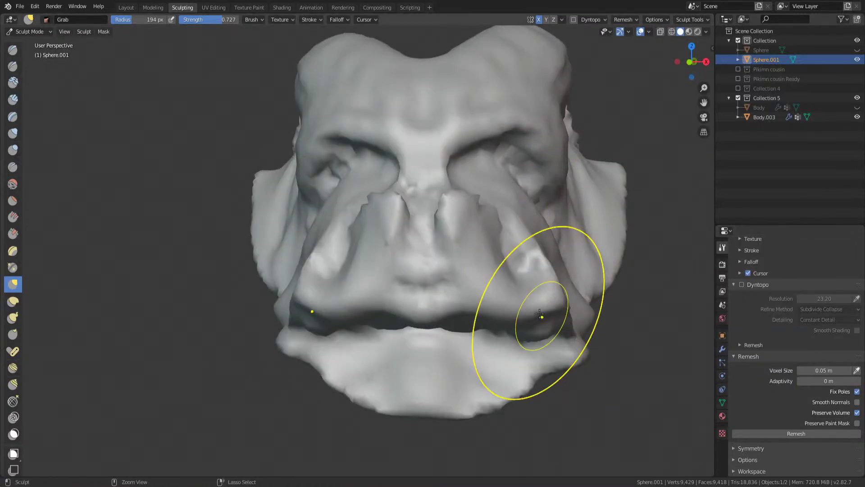
key("ctrl+z")
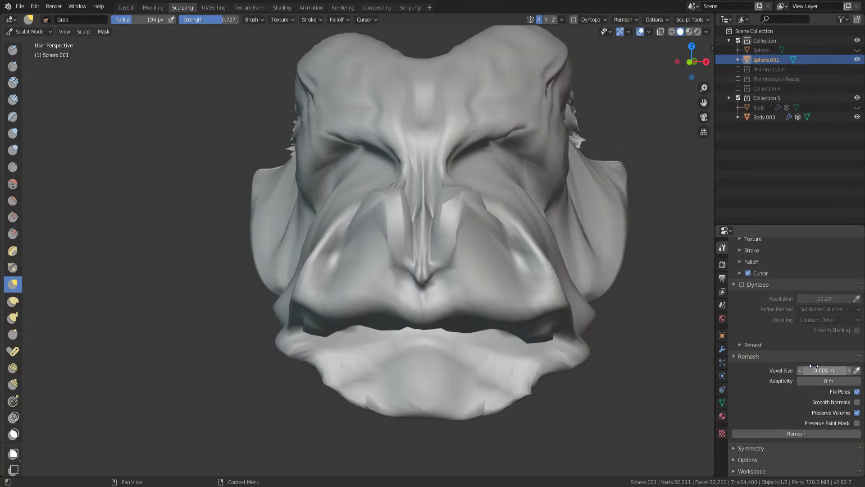
Remesh the head at a 0.005 m voxel size, inspect the wireframe, and undo the remesh
left_click(781, 434)
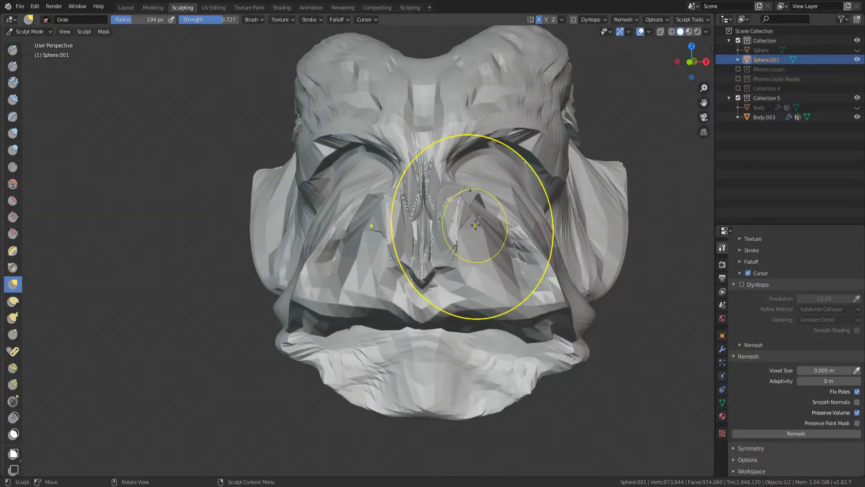
mouse_move(448, 163)
middle_mouse_down()
mouse_move(421, 194)
mouse_move(466, 230)
middle_mouse_up()
key("shift+z")
scroll(467, 229, "up", 4)
scroll(469, 230, "down", 3)
key("shift+z")
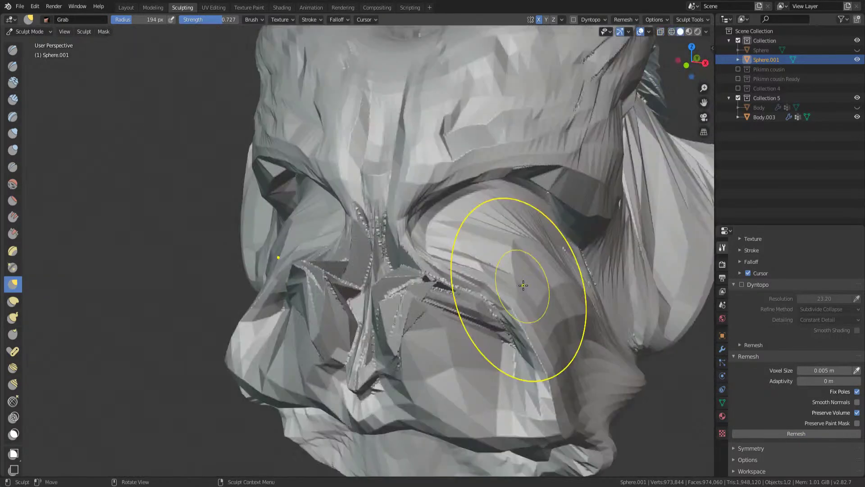
scroll(522, 285, "down", 2)
key("ctrl+z")
scroll(523, 282, "up", 1)
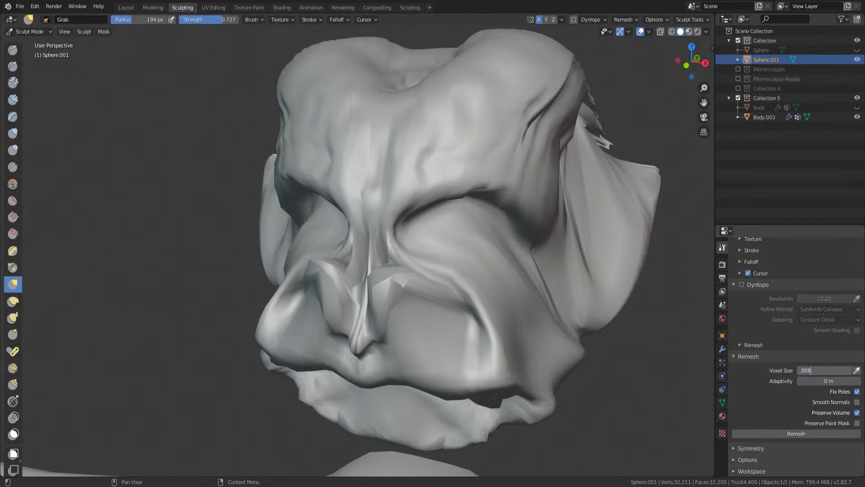
Remesh the head at a 0.008 m voxel size and apply Shade Smooth to it
left_click(813, 432)
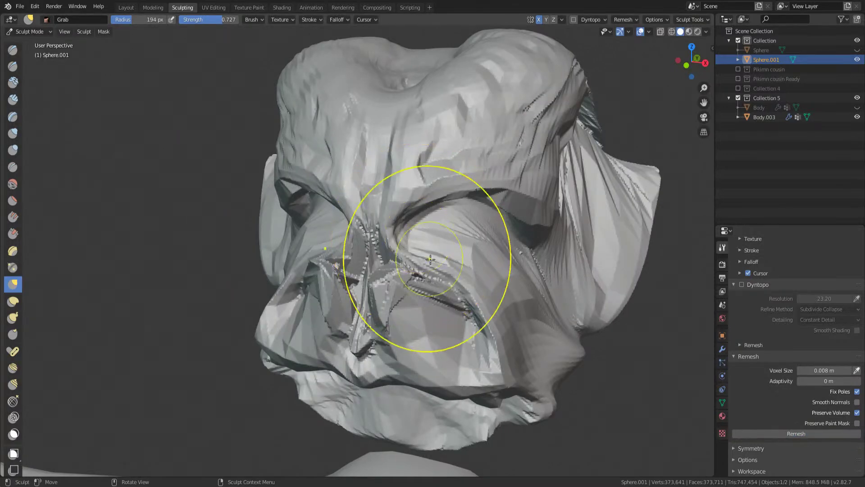
middle_click_drag(427, 255, 434, 247)
key("shift+z")
scroll(447, 250, "up", 3)
key("shift+z")
mouse_move(502, 203)
middle_mouse_down()
mouse_move(463, 222)
mouse_move(532, 230)
mouse_move(400, 283)
mouse_move(392, 266)
mouse_move(266, 284)
middle_mouse_up()
key("F3")
type("Shade Smooth")
left_click(542, 254)
Smooth the remeshed forehead, brows and eye areas from the front view, and save the file
key("KP_1")
left_click_drag(343, 255, 382, 263, "shift")
left_click_drag(339, 180, 326, 114, "shift")
mouse_move(354, 54)
left_mouse_down("shift")
mouse_move(473, 148)
mouse_move(489, 252)
mouse_move(311, 391)
left_mouse_up("shift")
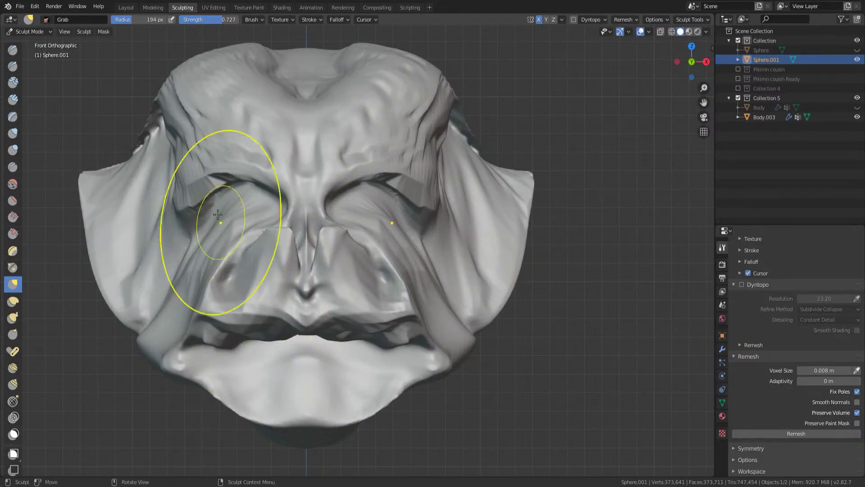
mouse_move(395, 212)
left_mouse_down("shift")
mouse_move(397, 195)
mouse_move(389, 206)
left_mouse_up("shift")
middle_click_drag(360, 253, 370, 269, "shift")
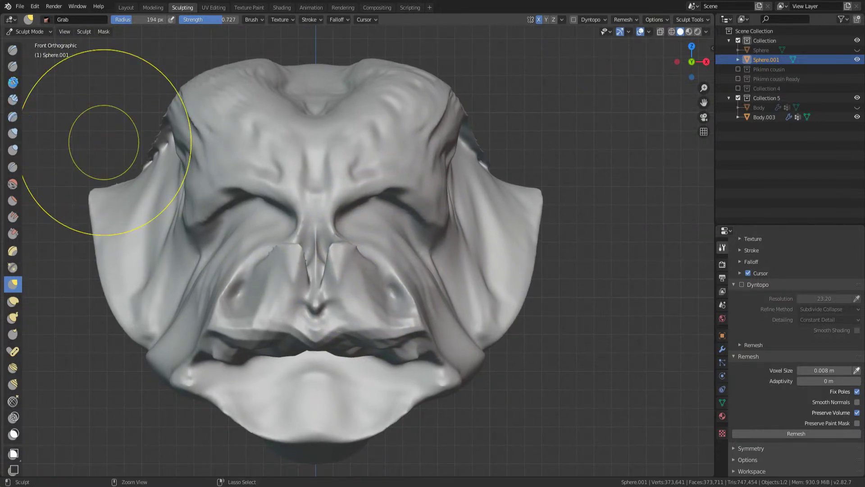
key("ctrl+s")
Try the Layer brush at a 31 px radius along the brow, and undo the strokes
left_click(13, 116)
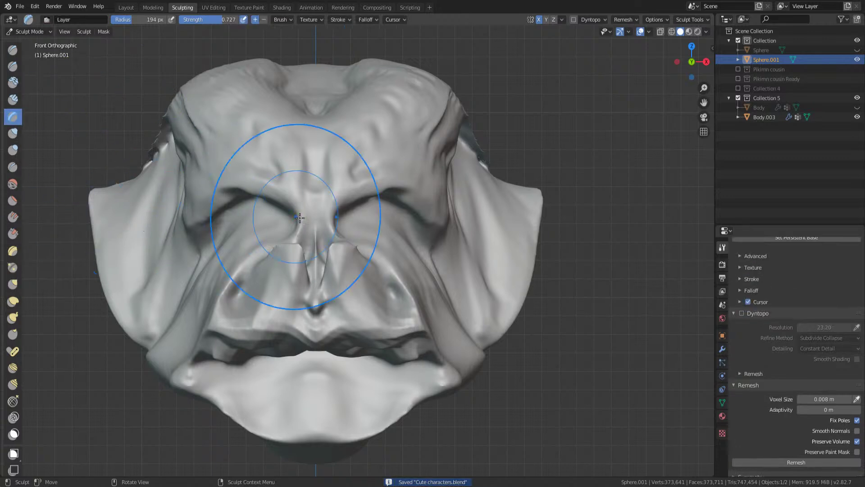
key("f")
left_click(351, 213)
key("f")
left_click(348, 211)
mouse_move(339, 222)
left_mouse_down()
mouse_move(341, 206)
mouse_move(372, 182)
mouse_move(436, 193)
left_mouse_up()
key("ctrl+z")
key("ctrl+z")
Build up wrinkled brow ridges above the eyes with the Clay Strips brush
left_click(13, 100)
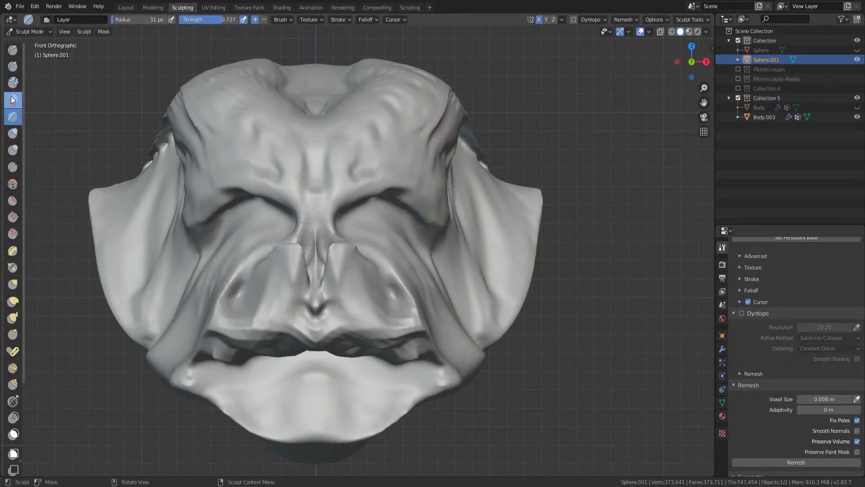
middle_click_drag(415, 192, 254, 219)
left_click_drag(279, 209, 325, 179)
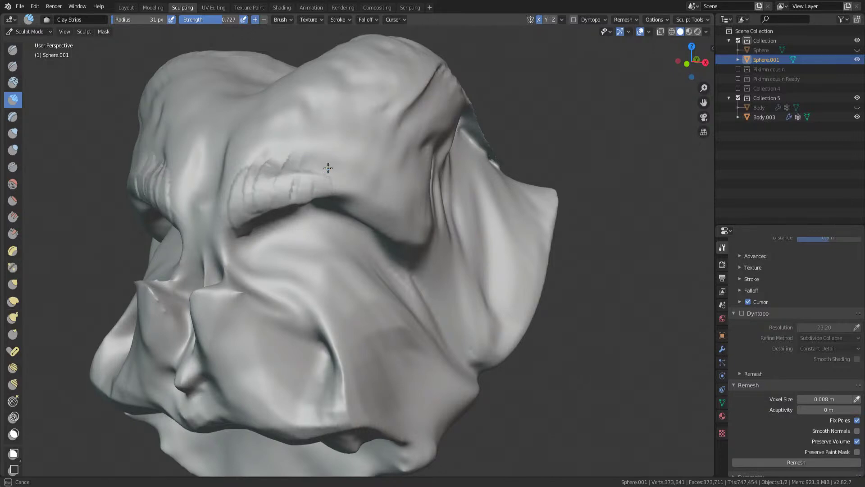
Form the eyes inside the sockets and add creased lower lids with Clay Strips strokes
mouse_move(270, 249)
left_mouse_down()
mouse_move(309, 226)
mouse_move(302, 225)
mouse_move(308, 214)
mouse_move(301, 257)
left_mouse_up()
left_click_drag(263, 235, 330, 223)
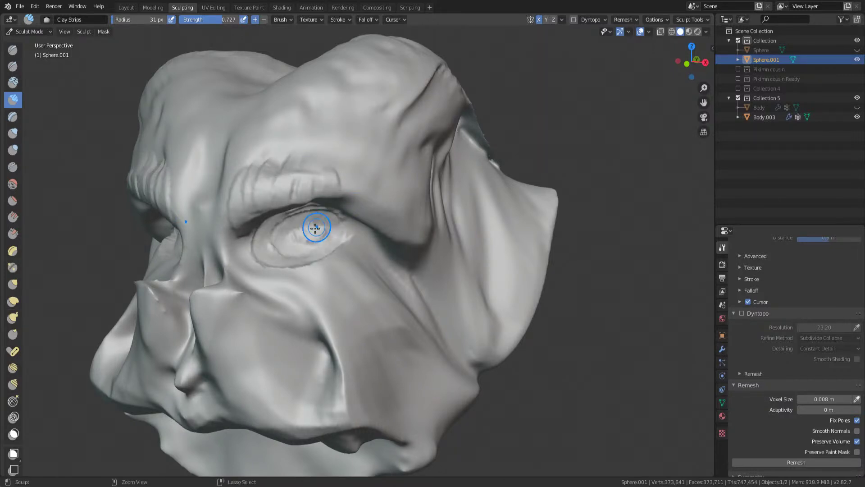
middle_click_drag(330, 223, 277, 253, "ctrl")
mouse_move(252, 261)
left_mouse_down()
mouse_move(252, 276)
mouse_move(272, 263)
left_mouse_up()
mouse_move(293, 269)
middle_mouse_down()
mouse_move(361, 276)
mouse_move(447, 244)
middle_mouse_up()
Outline the nostril rims on both sides of the nose with Clay Strips strokes
middle_click_drag(324, 297, 277, 268)
mouse_move(298, 269)
left_mouse_down()
mouse_move(303, 280)
mouse_move(285, 277)
left_mouse_up()
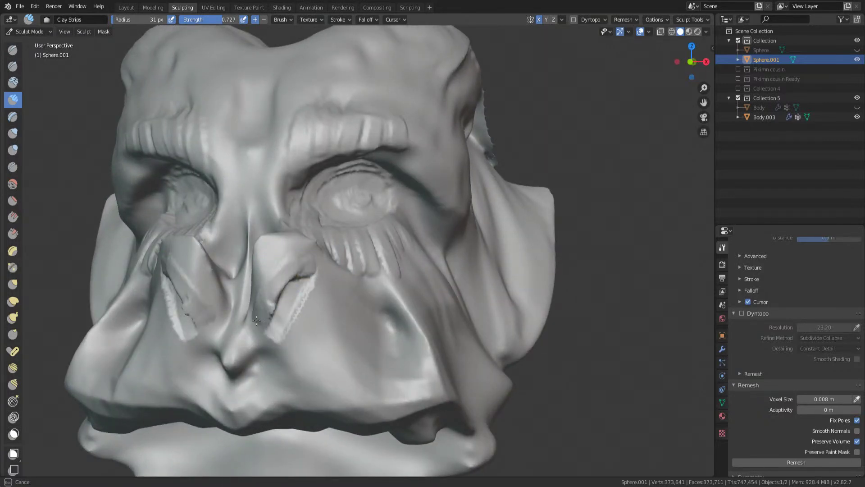
mouse_move(265, 330)
middle_mouse_down()
mouse_move(332, 266)
mouse_move(309, 282)
mouse_move(235, 271)
mouse_move(239, 260)
middle_mouse_up()
Set the Clay Strips radius to 123 px and build up the surfaces around the mouth
key("f")
left_click(302, 258)
mouse_move(301, 257)
left_mouse_down()
mouse_move(374, 241)
mouse_move(299, 248)
mouse_move(378, 251)
left_mouse_up()
middle_click_drag(397, 253, 353, 250)
mouse_move(281, 275)
left_mouse_down()
mouse_move(230, 270)
mouse_move(252, 288)
left_mouse_up()
middle_click_drag(253, 293, 265, 294)
mouse_move(241, 323)
left_mouse_down()
mouse_move(242, 310)
mouse_move(194, 318)
mouse_move(241, 334)
mouse_move(194, 325)
mouse_move(227, 335)
mouse_move(224, 367)
mouse_move(231, 356)
left_mouse_up()
middle_click_drag(246, 325, 304, 328)
mouse_move(304, 334)
left_mouse_down()
mouse_move(311, 349)
mouse_move(368, 311)
mouse_move(357, 325)
mouse_move(353, 315)
left_mouse_up()
mouse_move(354, 315)
middle_mouse_down()
mouse_move(357, 310)
mouse_move(387, 333)
mouse_move(340, 341)
mouse_move(332, 333)
middle_mouse_up()
middle_click_drag(369, 272, 364, 339, "shift")
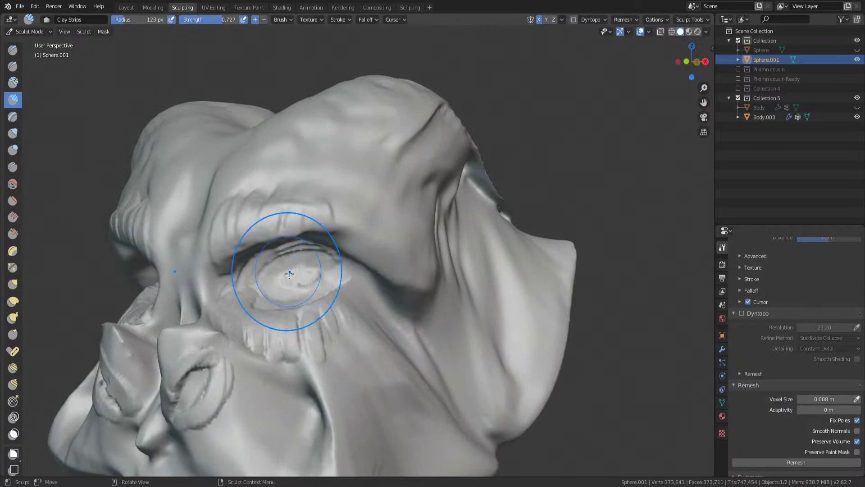
Set the Clay Strips radius to 75 px and fill out the eyeballs and the folds beneath them
key("f")
mouse_move(316, 274)
middle_mouse_down()
mouse_move(353, 308)
mouse_move(360, 290)
mouse_move(353, 266)
middle_mouse_up()
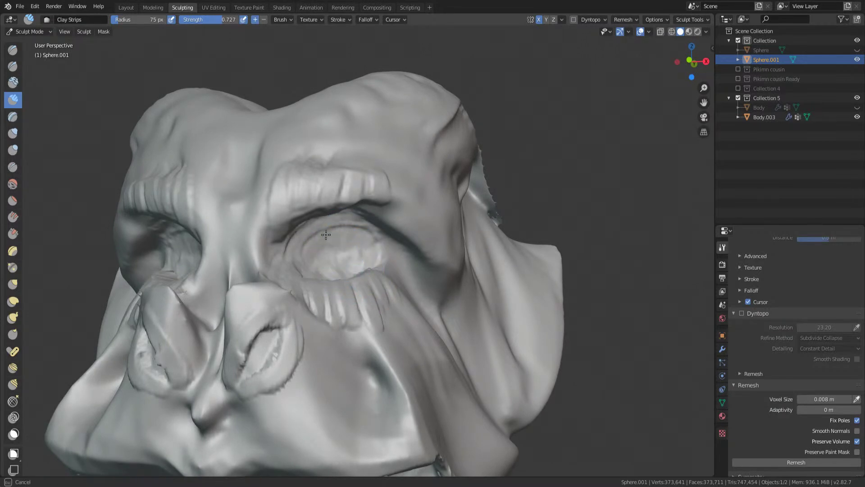
middle_click_drag(342, 230, 380, 311)
mouse_move(400, 322)
left_mouse_down()
mouse_move(374, 332)
mouse_move(434, 306)
left_mouse_up()
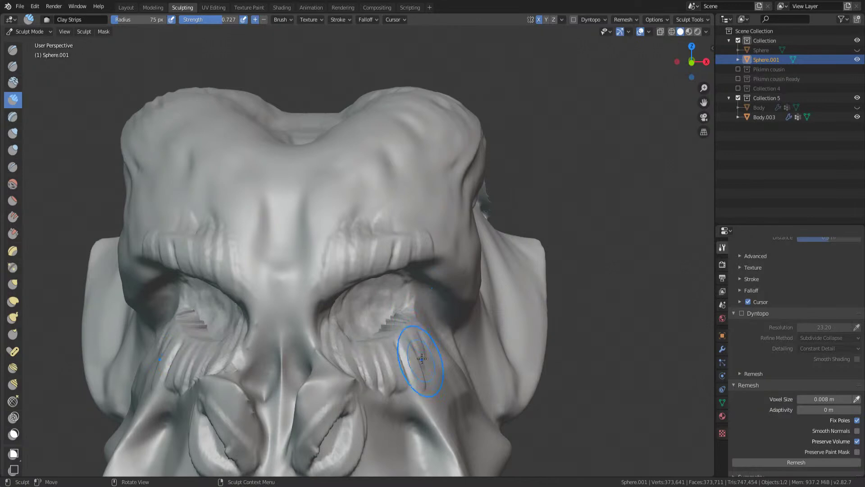
middle_click_drag(421, 366, 421, 333)
Set the Clay Strips radius to 38 px and extend the wrinkled brow ridges down around the outer eye corners
key("KP_1")
mouse_move(417, 277)
middle_mouse_down()
mouse_move(380, 285)
mouse_move(353, 251)
mouse_move(302, 240)
middle_mouse_up()
key("f")
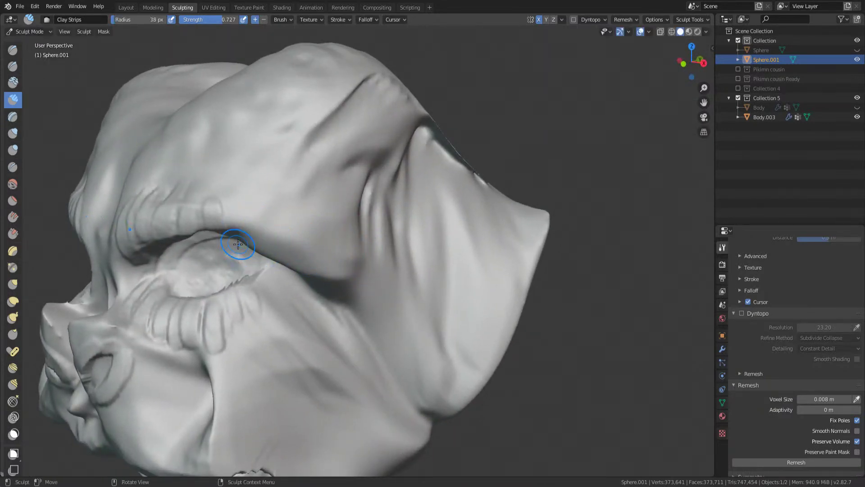
left_click_drag(318, 288, 339, 276)
middle_click_drag(339, 275, 311, 271)
left_click_drag(313, 247, 312, 284)
left_click_drag(356, 137, 317, 189)
middle_click_drag(356, 128, 354, 192, "shift")
mouse_move(415, 245)
middle_mouse_down("ctrl")
mouse_move(418, 305)
mouse_move(397, 318)
middle_mouse_up("ctrl")
left_click_drag(406, 231, 416, 235)
middle_click_drag(413, 209, 398, 243)
Set the Clay Strips radius to 112 px and add broad ridged strokes to the lower lip
key("f")
left_click(437, 249)
left_click_drag(412, 235, 385, 227)
middle_click_drag(357, 320, 371, 338)
mouse_move(347, 370)
middle_mouse_down()
mouse_move(417, 313)
mouse_move(277, 322)
middle_mouse_up()
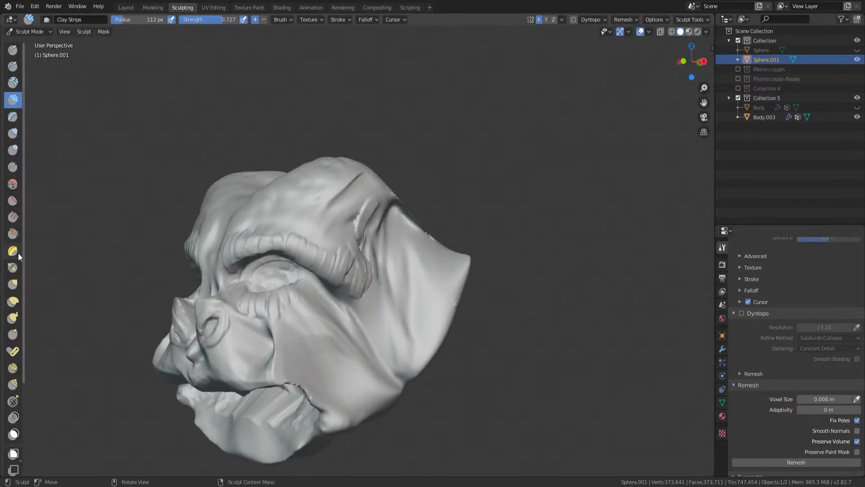
Sharpen the rear edges of the ear flaps using the Pinch/Magnify brush at a 49 px radius
left_click(13, 268)
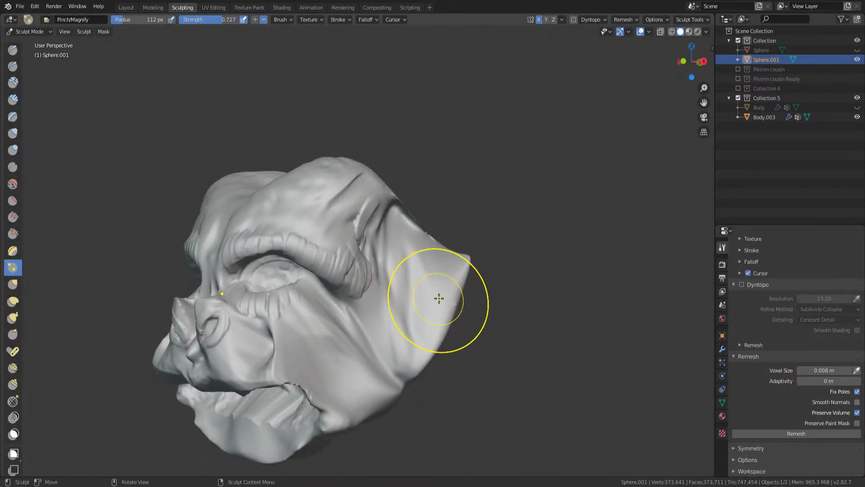
key("f")
left_click(453, 289)
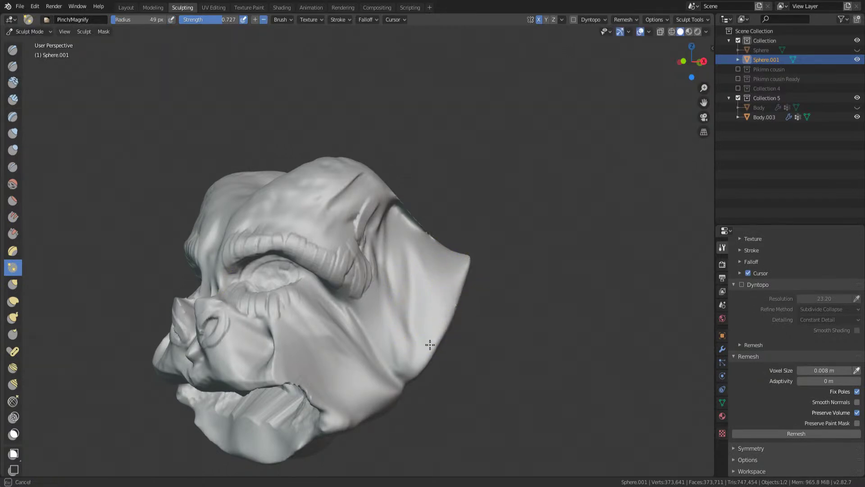
left_click_drag(428, 346, 453, 289)
middle_click_drag(408, 359, 421, 333)
Pinch the facial folds around the cheeks and nose to make their creases crisper
mouse_move(373, 275)
middle_mouse_down("ctrl")
mouse_move(371, 285)
mouse_move(365, 261)
middle_mouse_up("ctrl")
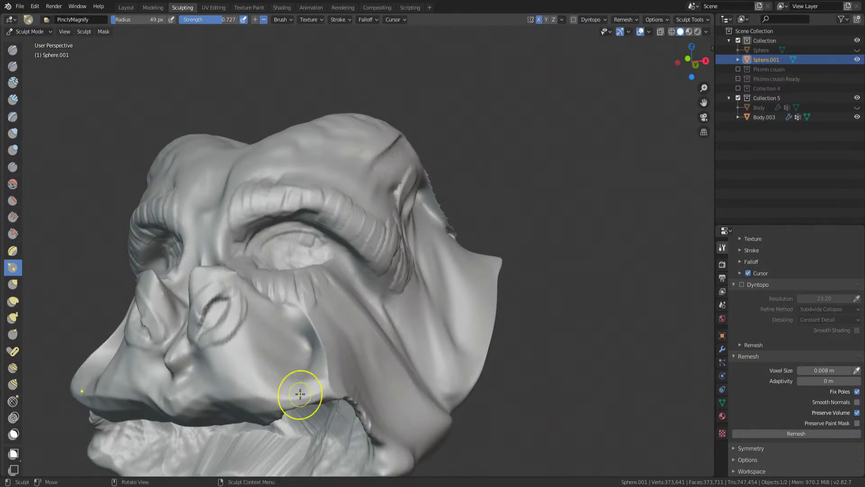
mouse_move(233, 326)
middle_mouse_down()
mouse_move(286, 347)
mouse_move(353, 270)
mouse_move(292, 306)
mouse_move(279, 327)
middle_mouse_up()
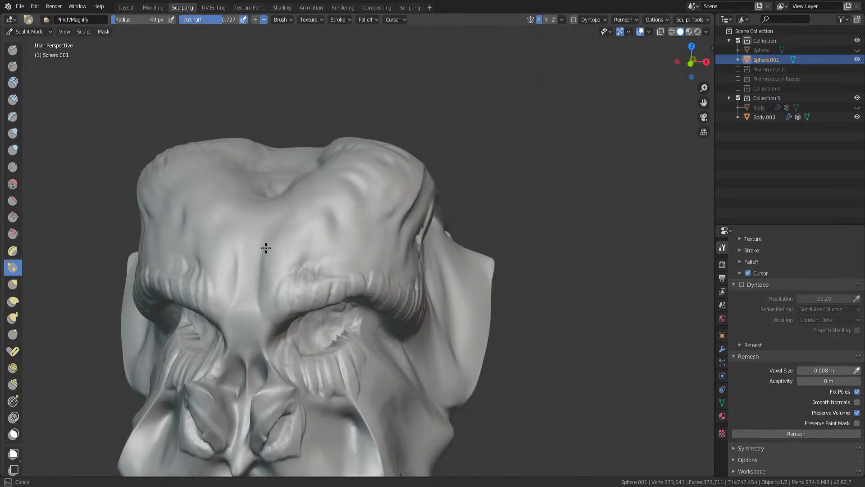
middle_click_drag(272, 238, 286, 281)
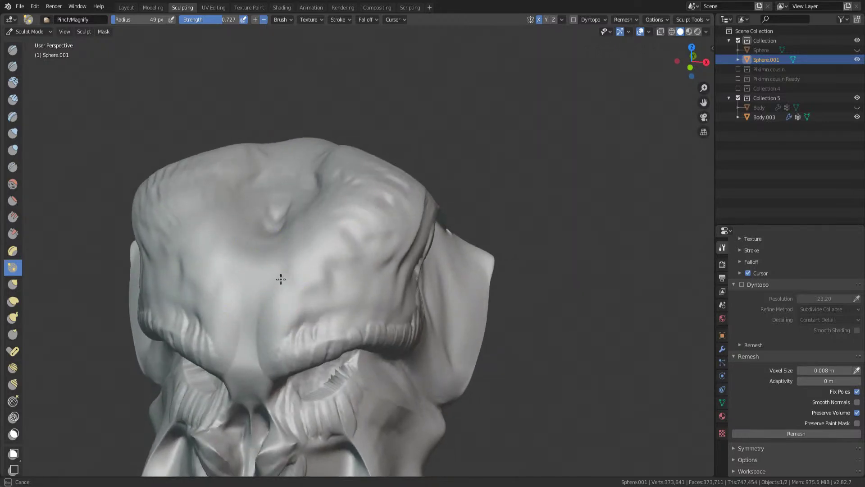
middle_click_drag(343, 211, 316, 235)
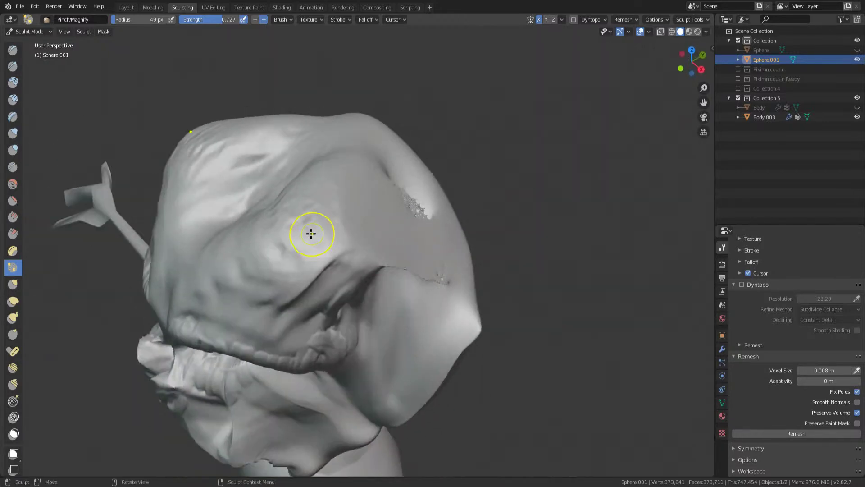
Inspect the pinched ear flaps, brow folds and eye sockets of the head from the side, rear and front
middle_click_drag(292, 192, 293, 193)
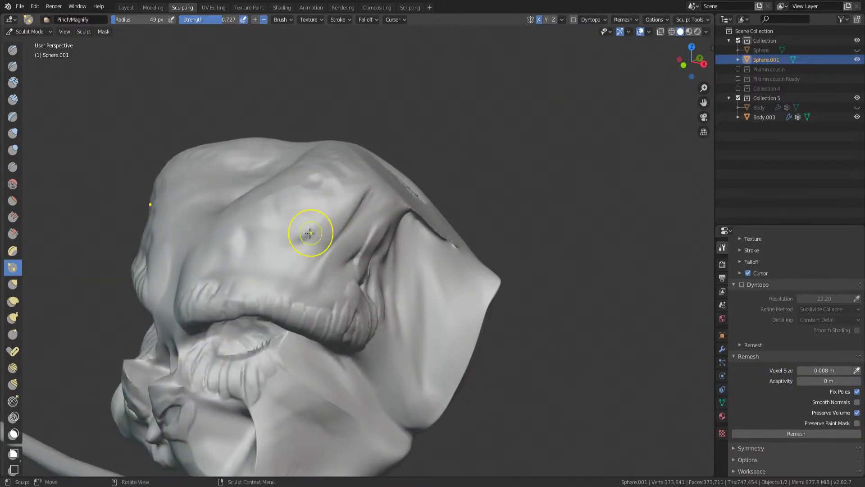
middle_click_drag(318, 228, 311, 189)
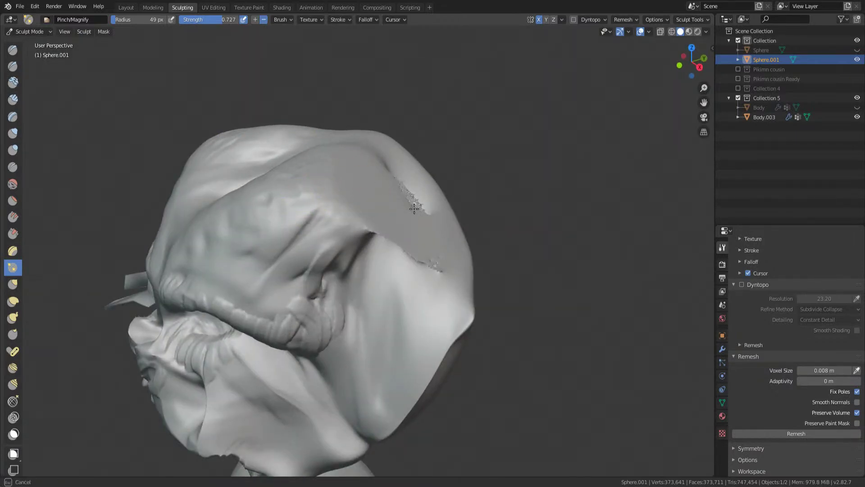
middle_click_drag(254, 219, 343, 204)
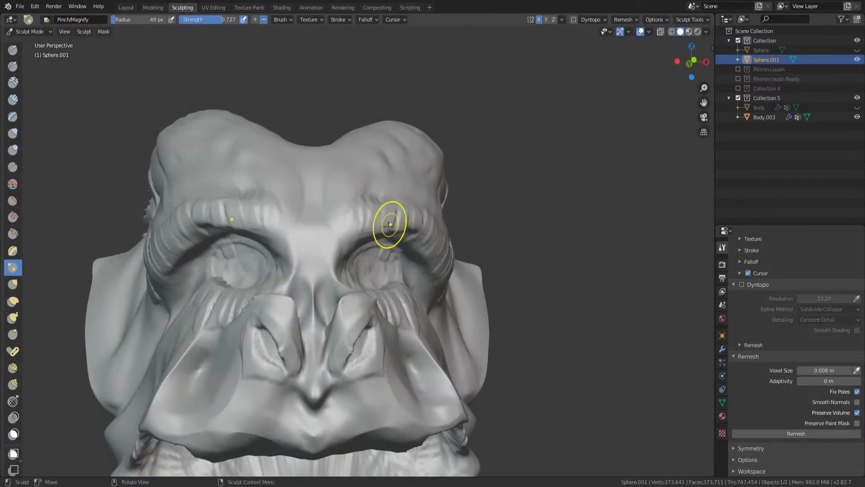
middle_click_drag(403, 207, 340, 249)
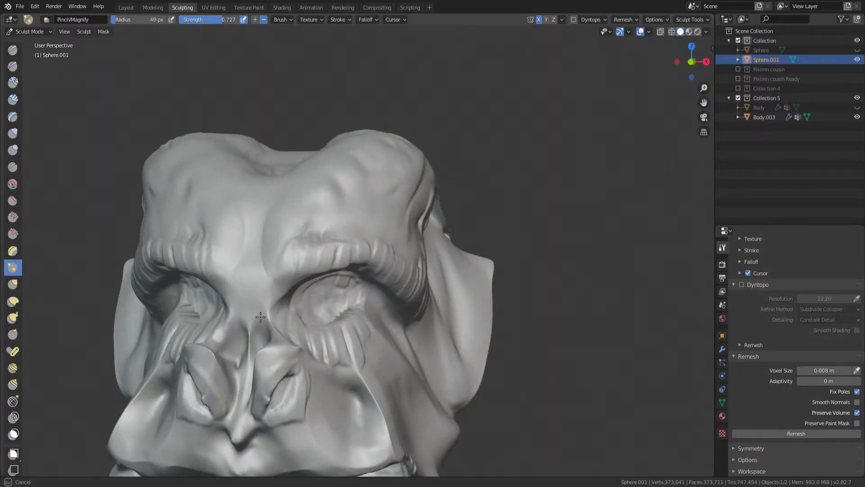
middle_click_drag(256, 319, 307, 268)
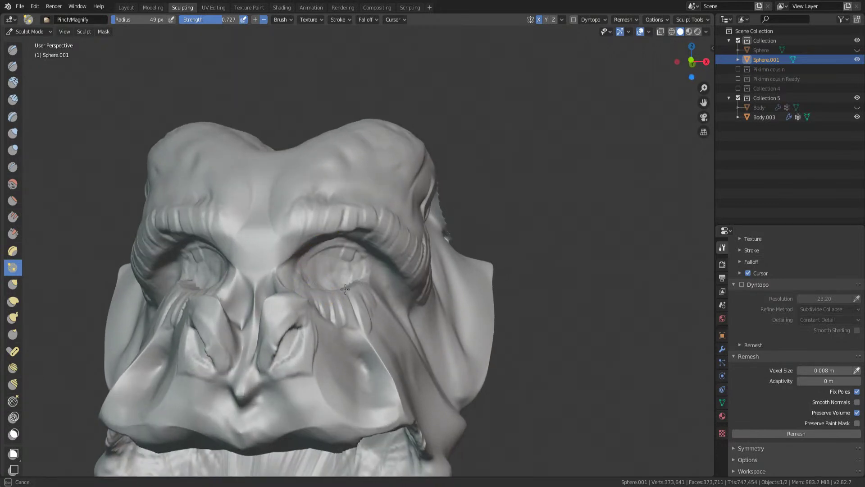
Narrow the eyes into squinting slits by pulling the brows and lower lids together with the Grab brush at 272 px, and save the file
key("KP_1")
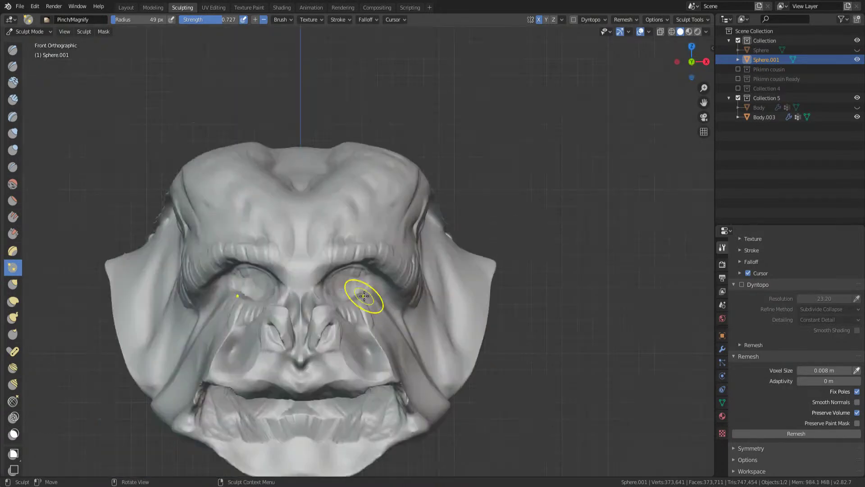
scroll(359, 298, "down", 2)
scroll(338, 205, "up", 10)
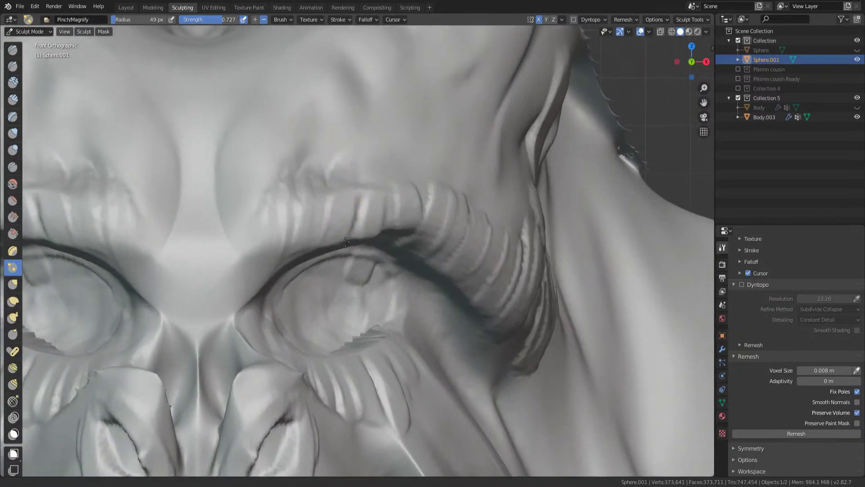
middle_click_drag(346, 242, 350, 190, "shift")
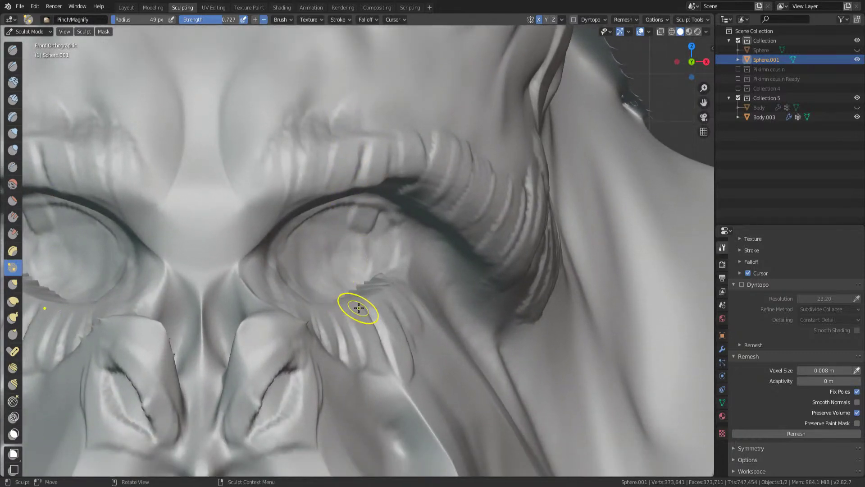
key("g")
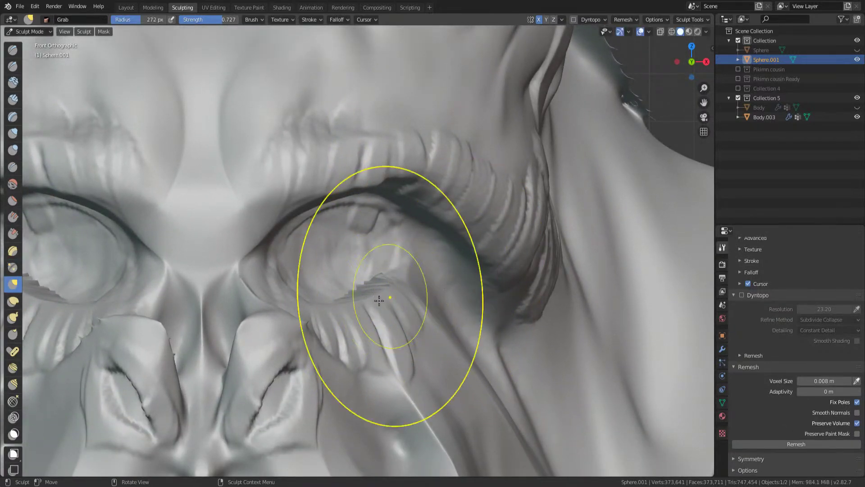
mouse_move(357, 309)
left_mouse_down()
mouse_move(344, 265)
mouse_move(302, 258)
mouse_move(338, 263)
mouse_move(340, 272)
mouse_move(395, 262)
left_mouse_up()
left_click_drag(408, 214, 401, 195)
left_click_drag(339, 200, 333, 232)
left_click_drag(333, 262, 323, 248)
left_click_drag(402, 201, 384, 225)
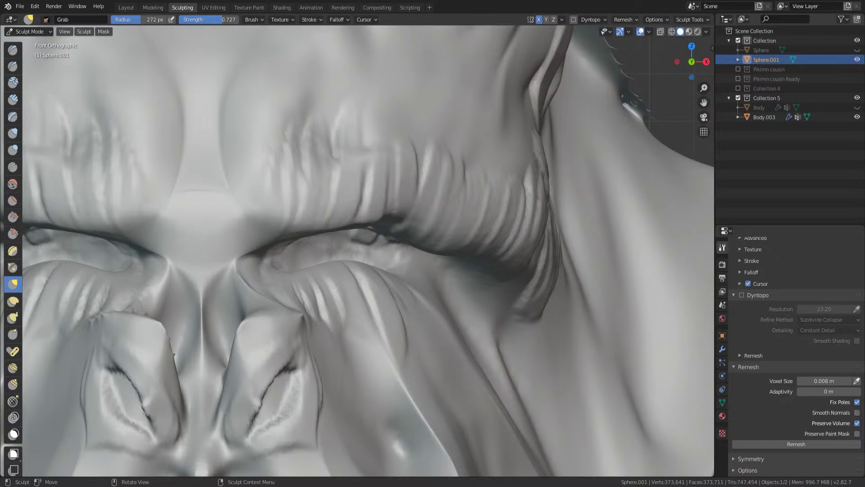
key("ctrl+z")
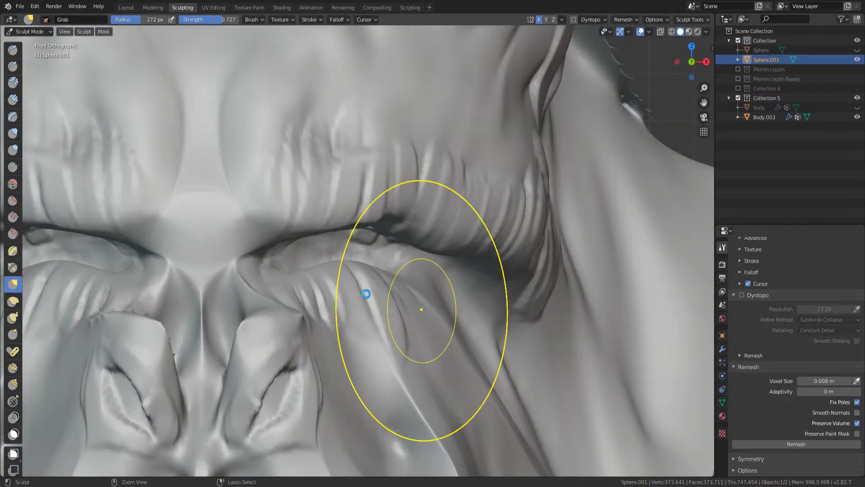
key("ctrl+s")
Reshape the lower lip and mouth corners with the Grab brush, working from the front, side and below
scroll(358, 290, "down", 8)
scroll(358, 291, "up", 3)
middle_click_drag(363, 290, 468, 287, "shift")
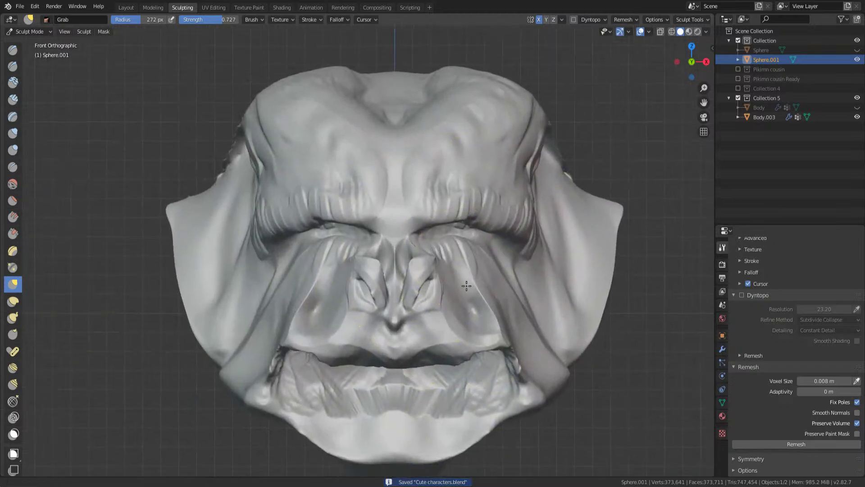
scroll(457, 277, "up", 1)
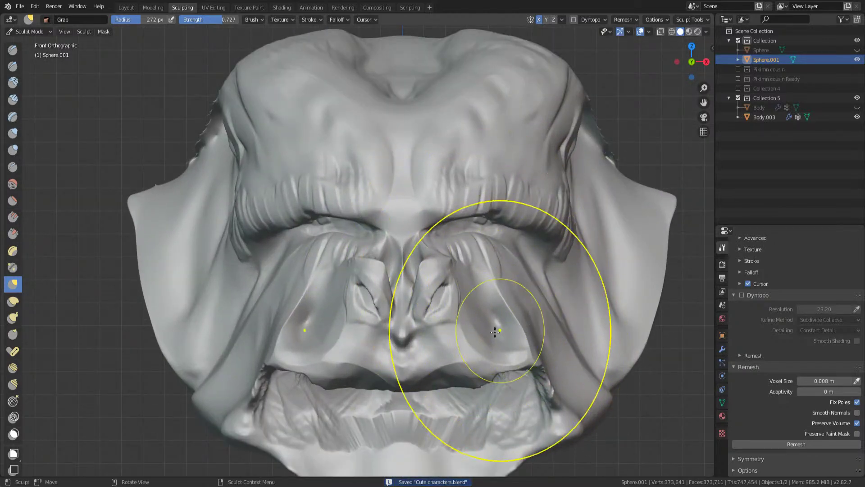
middle_click_drag(506, 324, 364, 290, "shift")
mouse_move(483, 270)
middle_mouse_down()
mouse_move(335, 331)
mouse_move(281, 331)
middle_mouse_up()
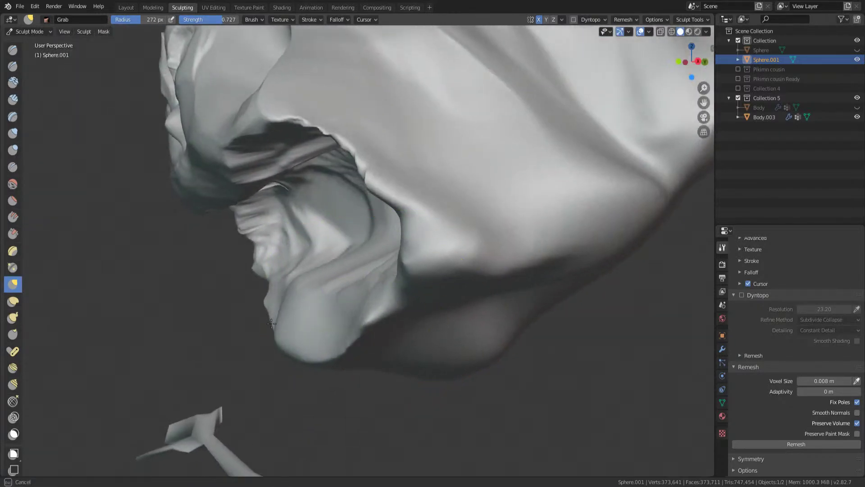
mouse_move(280, 290)
middle_mouse_down()
mouse_move(393, 231)
mouse_move(396, 122)
mouse_move(401, 228)
mouse_move(419, 252)
mouse_move(450, 223)
middle_mouse_up()
scroll(450, 224, "down", 4)
scroll(450, 224, "up", 1)
middle_click_drag(496, 264, 379, 235)
mouse_move(302, 232)
middle_mouse_down()
mouse_move(352, 207)
mouse_move(381, 264)
middle_mouse_up()
mouse_move(417, 318)
middle_mouse_down()
mouse_move(523, 309)
mouse_move(462, 293)
mouse_move(473, 311)
mouse_move(518, 288)
middle_mouse_up()
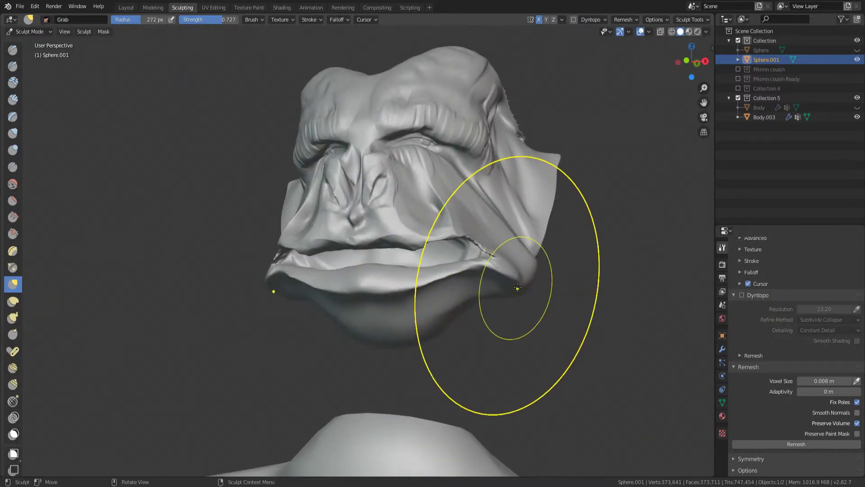
Try to bend the jaw corner upward with the Pose brush at a 272 px radius
left_click(13, 351)
left_click_drag(524, 285, 539, 242)
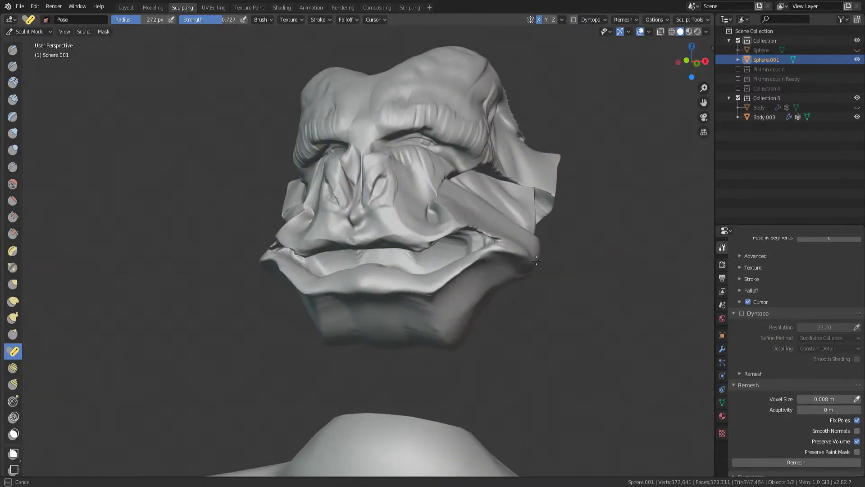
left_click_drag(535, 274, 528, 272)
key("ctrl+z")
Set the Pose brush radius to 369 px and strength to 0.416, and bend the jaw corner slightly
key("f")
left_click(570, 262)
left_click_drag(223, 21, 206, 21)
mouse_move(531, 277)
left_mouse_down()
mouse_move(534, 268)
mouse_move(522, 284)
mouse_move(541, 257)
left_mouse_up()
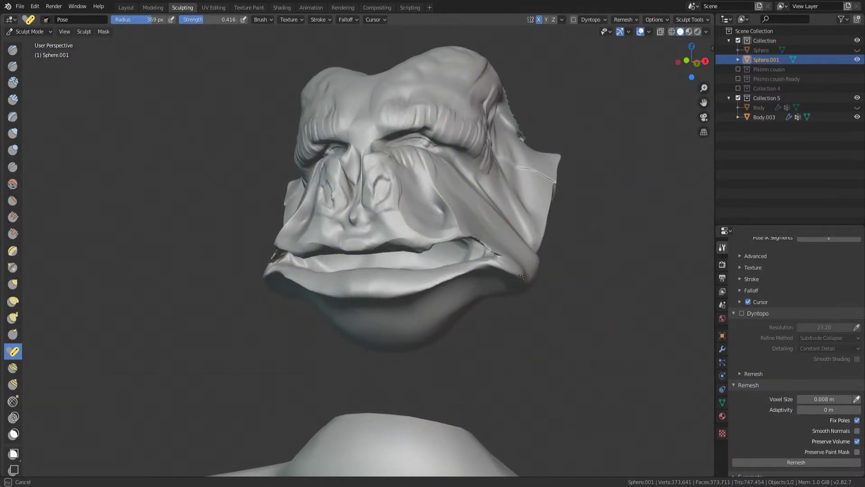
middle_click_drag(512, 236, 562, 288)
key("x")
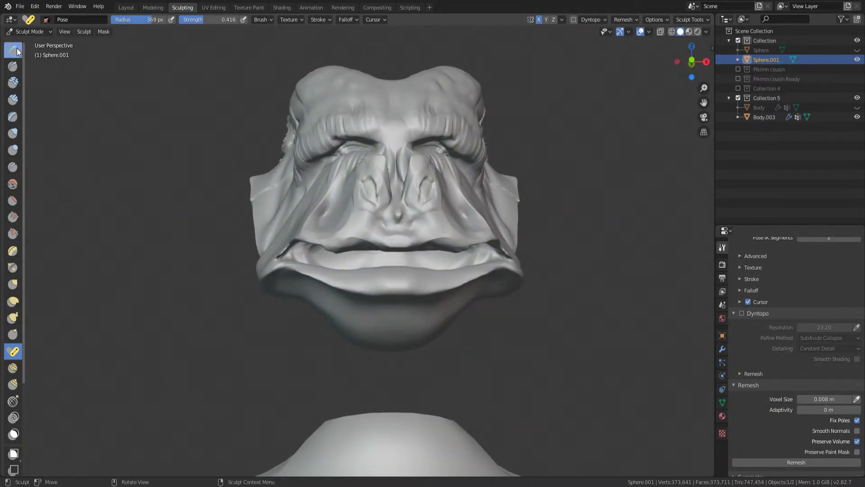
key("f")
left_click(370, 305)
Pull the sides of the ear flaps and jaw inward using the Grab brush at a 246 px radius
mouse_move(369, 305)
middle_mouse_down()
mouse_move(437, 278)
mouse_move(421, 252)
mouse_move(272, 269)
middle_mouse_up()
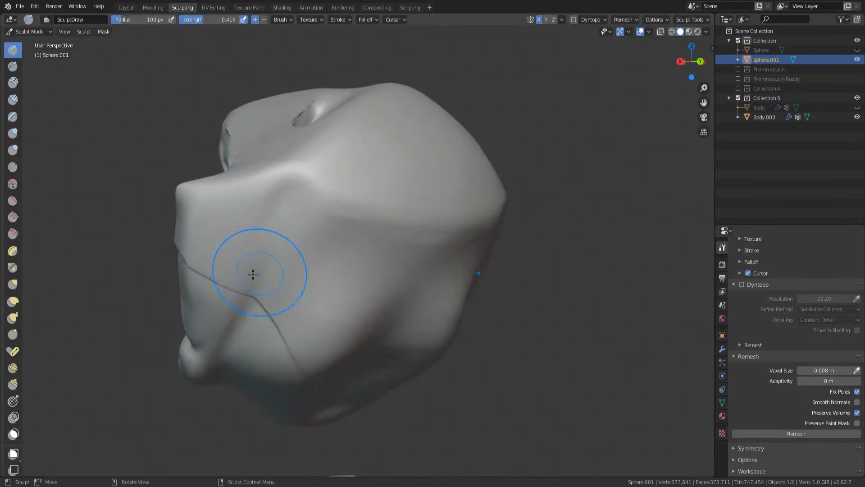
key("g")
key("f")
left_click(287, 261)
mouse_move(204, 276)
left_mouse_down()
mouse_move(230, 298)
mouse_move(247, 290)
left_mouse_up()
left_click_drag(200, 235, 227, 231)
middle_click_drag(223, 230, 553, 335)
mouse_move(531, 347)
left_mouse_down()
mouse_move(603, 360)
mouse_move(570, 356)
left_mouse_up()
Set the Grab radius to 93 px and refine the forms around the brow, eyes and nose from the front and side
key("KP_1")
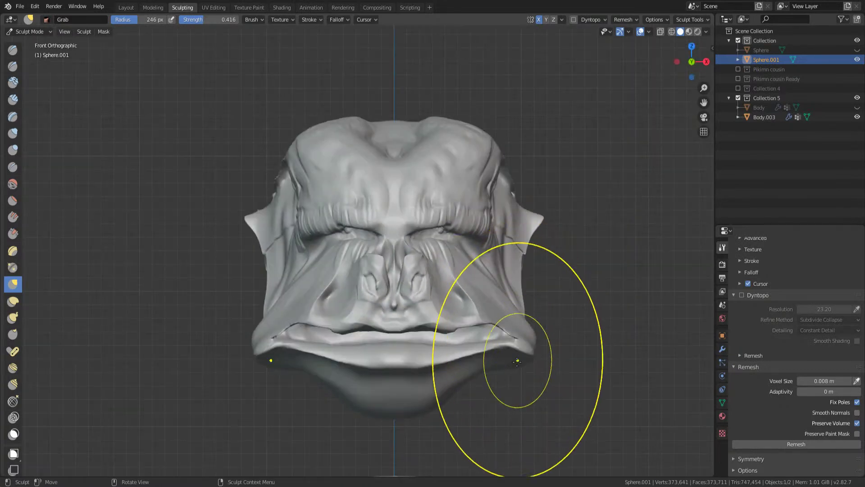
left_click_drag(466, 231, 465, 240)
left_click_drag(441, 162, 439, 177)
left_click_drag(305, 229, 308, 247)
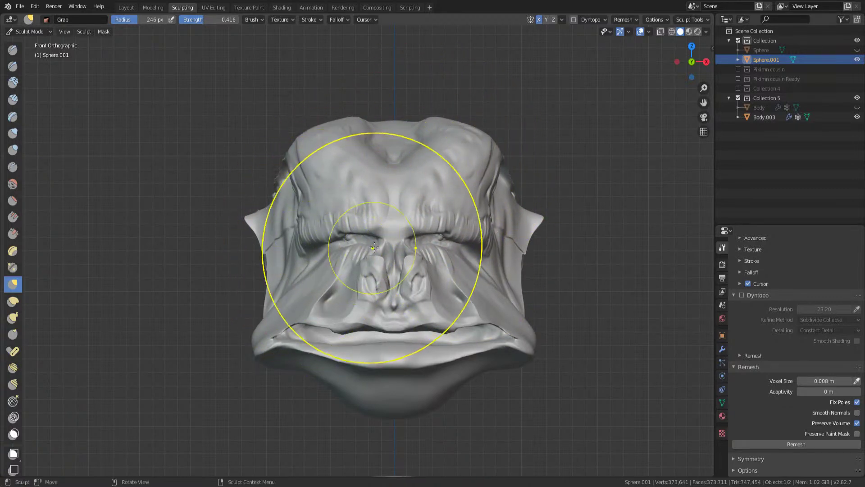
key("f")
left_click(353, 247)
left_click_drag(414, 230, 415, 219)
middle_click_drag(404, 227, 424, 161)
left_click_drag(431, 165, 412, 181)
left_click_drag(429, 172, 418, 183)
middle_click_drag(417, 184, 384, 225)
left_click_drag(383, 225, 387, 195)
mouse_move(349, 195)
middle_mouse_down()
mouse_move(389, 200)
mouse_move(377, 215)
mouse_move(384, 227)
mouse_move(359, 203)
middle_mouse_up()
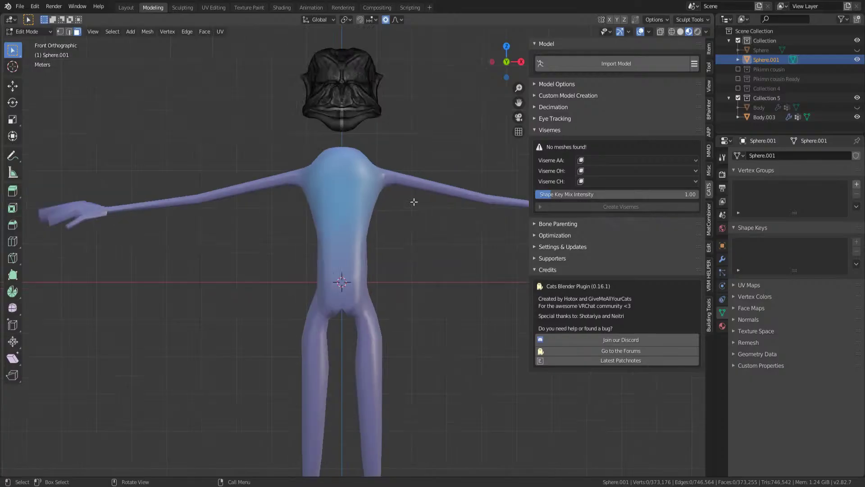
Switch to the Modeling workspace in Object Mode and add a cube mesh at the 3D cursor
scroll(413, 201, "up", 2)
middle_click_drag(413, 201, 383, 221)
middle_click_drag(383, 106, 381, 269, "shift")
key("Tab")
left_click(367, 260)
key("KP_1")
key("shift+a")
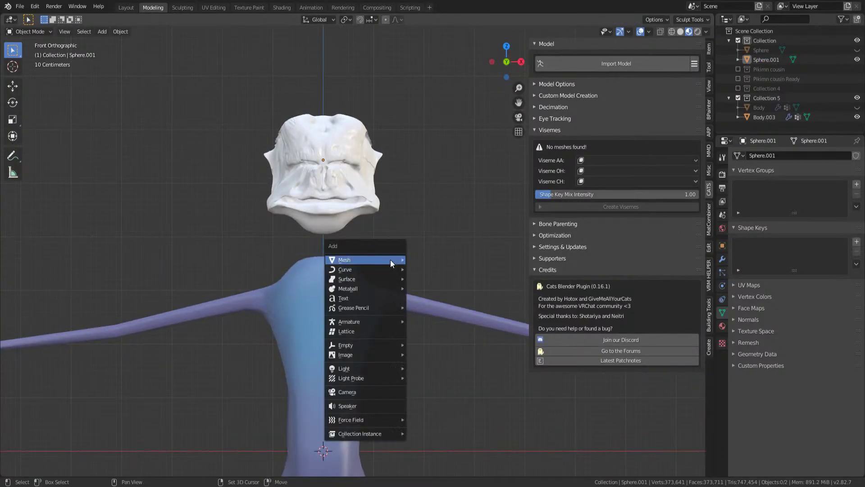
mouse_move(389, 262)
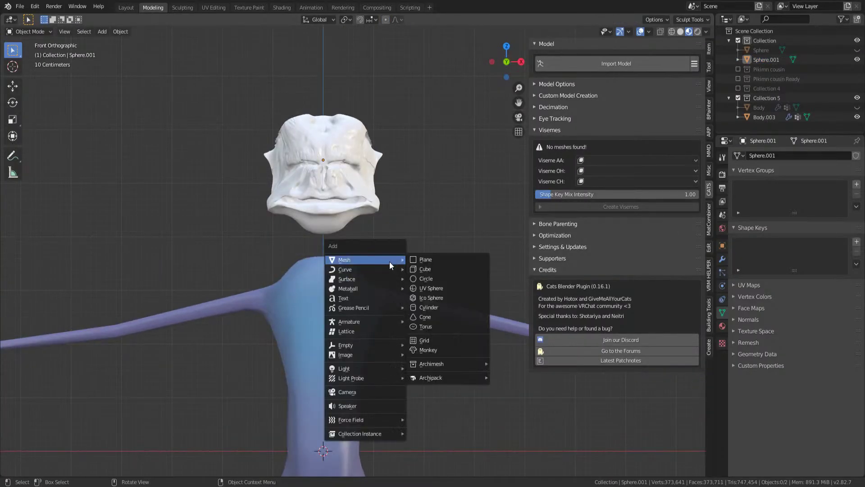
left_click(420, 267)
Add an Array modifier to the cube and set its count to 6
scroll(385, 317, "down", 3)
scroll(385, 321, "down", 1)
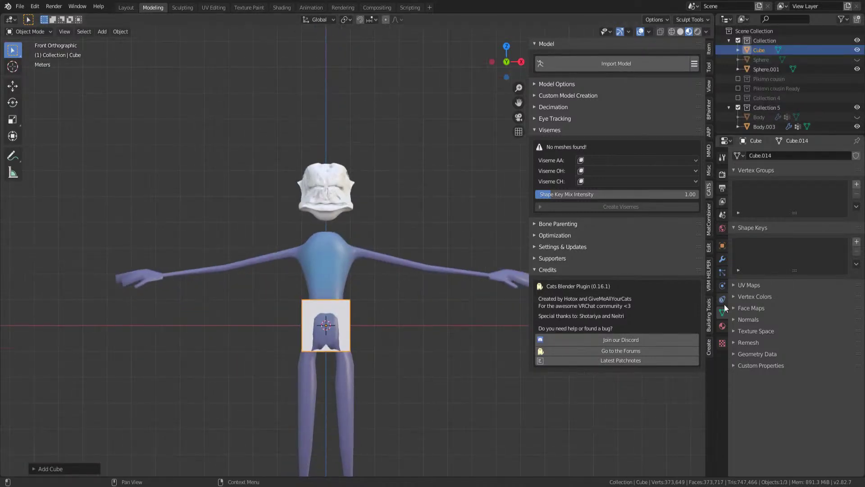
left_click(721, 261)
left_click(745, 154)
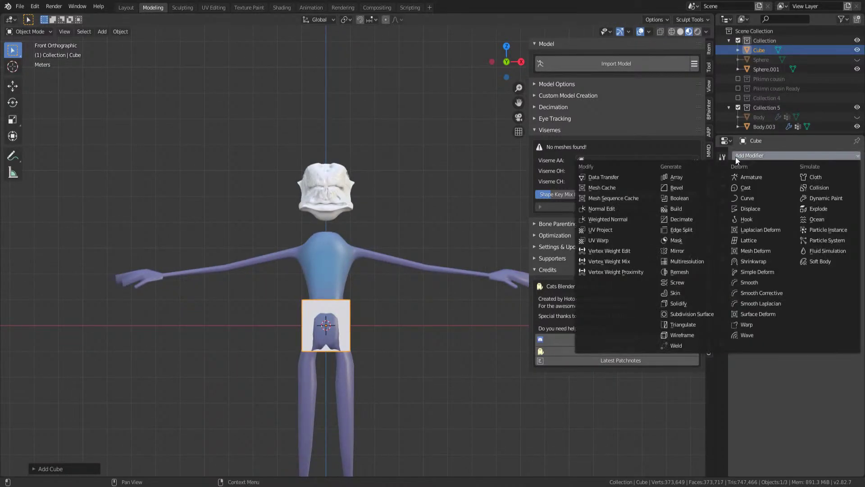
left_click(677, 177)
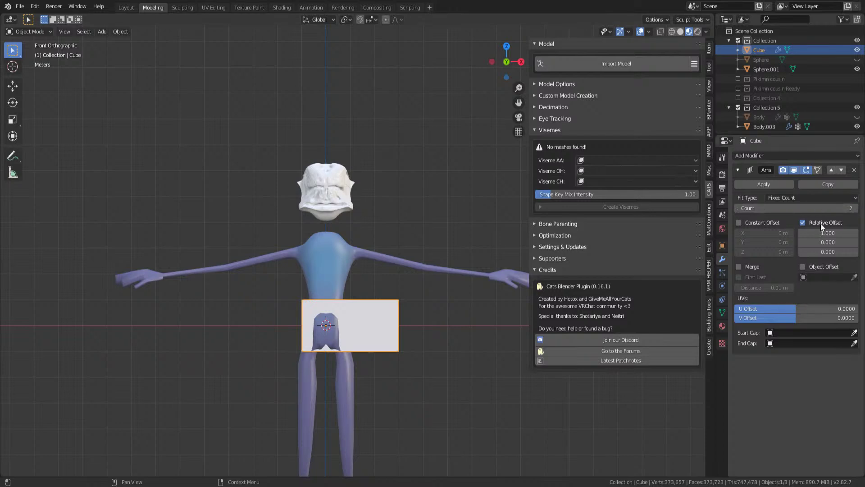
left_click_drag(850, 210, 858, 211)
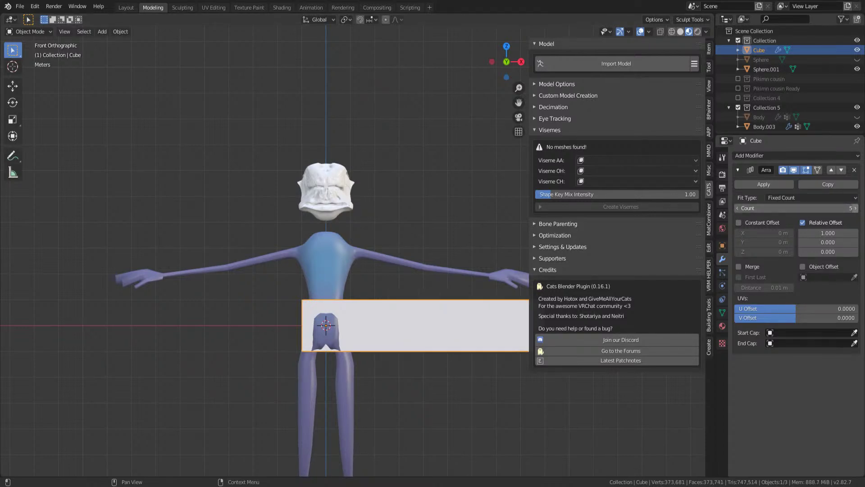
Scale down the cube's top face in Edit Mode to taper it into a pointed tooth
key("Tab")
scroll(354, 303, "up", 4)
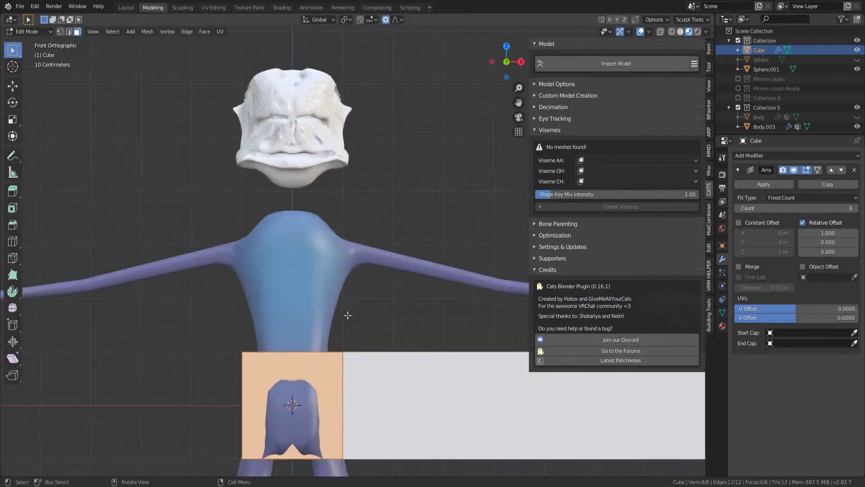
middle_click_drag(354, 304, 323, 372)
left_click(320, 361)
key("s")
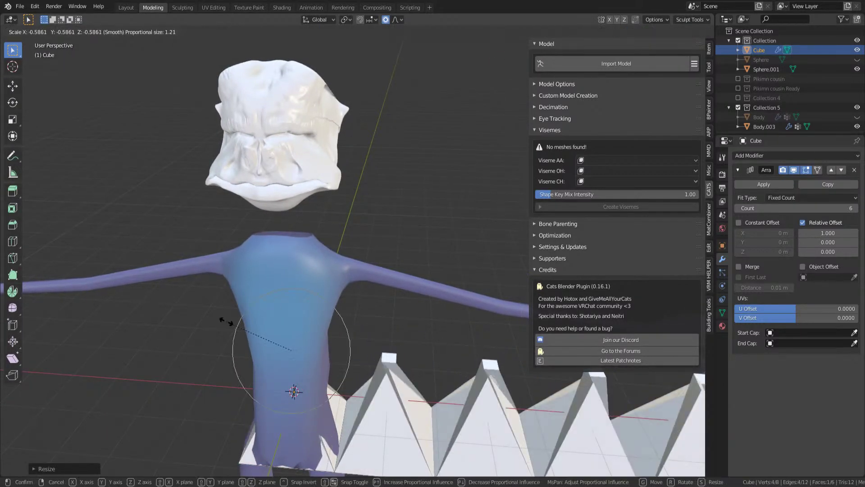
left_click(354, 303)
Extrude the tooth's bottom face downward about 1.3 m and scale the new face
middle_click_drag(346, 307, 323, 387)
left_click(322, 387)
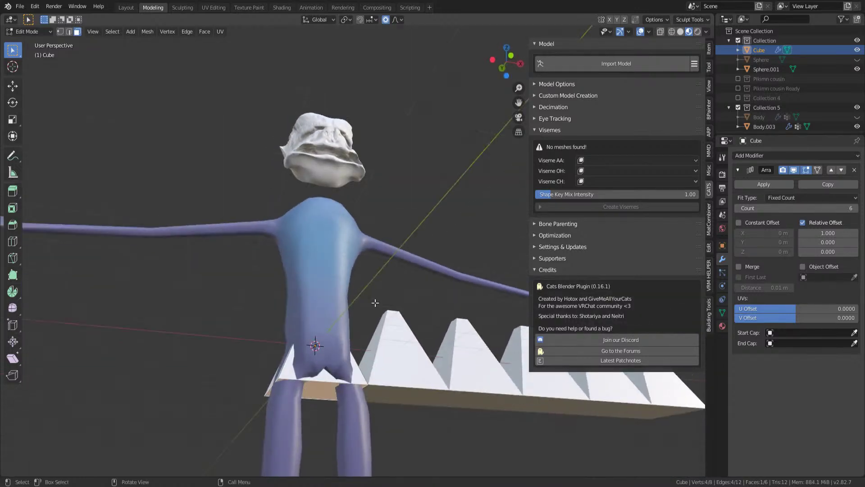
key("e")
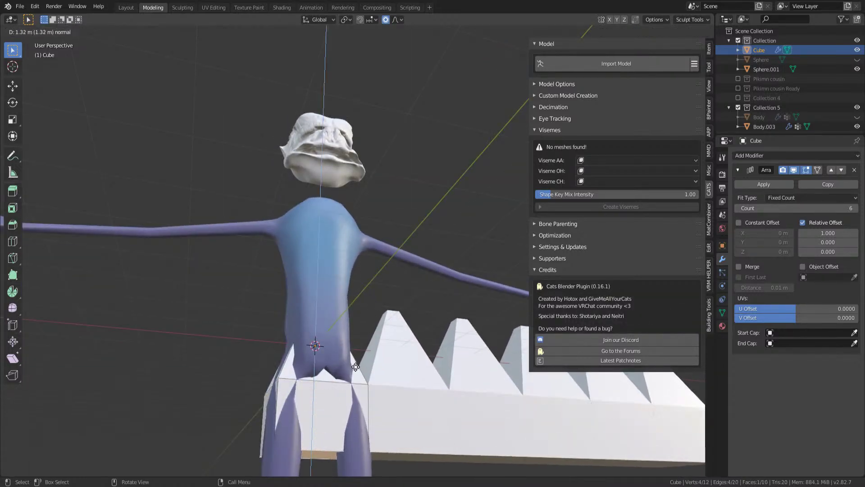
left_click(382, 356)
key("s")
left_click(386, 358)
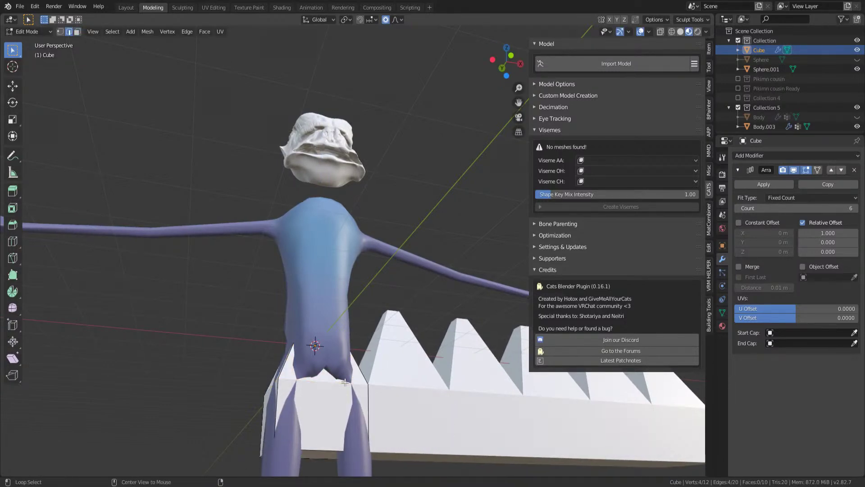
Scale the edge loop around the tooth's middle to curve its profile, and return to Object Mode
key("s")
left_click(466, 345)
middle_click_drag(412, 332, 407, 381)
key("Tab")
Add a Mirror modifier to the tooth row, mirroring it across the X axis
scroll(410, 370, "down", 3)
left_click(794, 155)
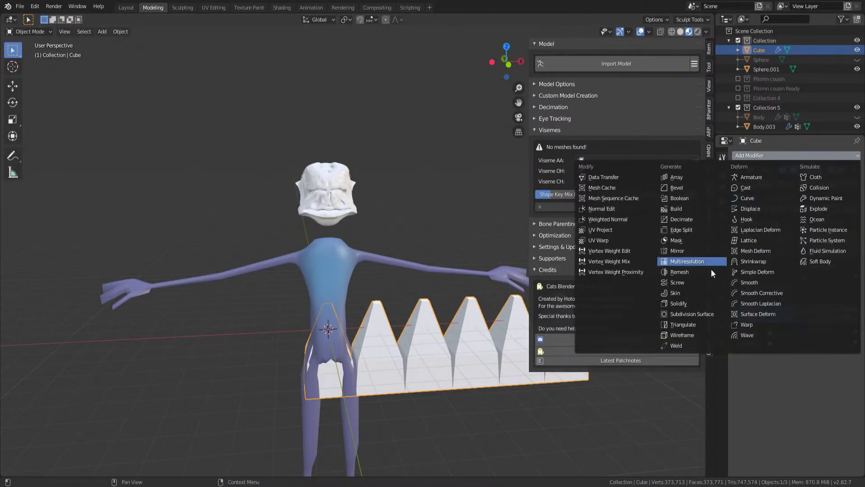
left_click(694, 251)
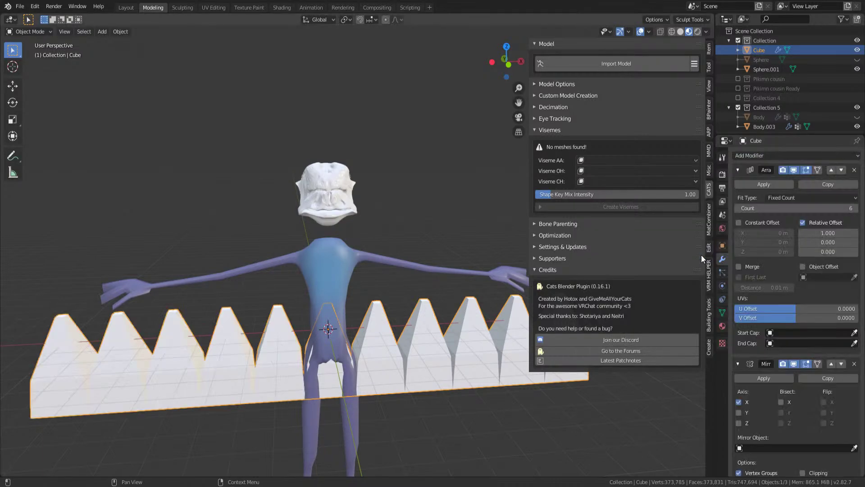
Add a Simple Deform modifier to the tooth row and bend it 180° around the Z axis
left_click(766, 156)
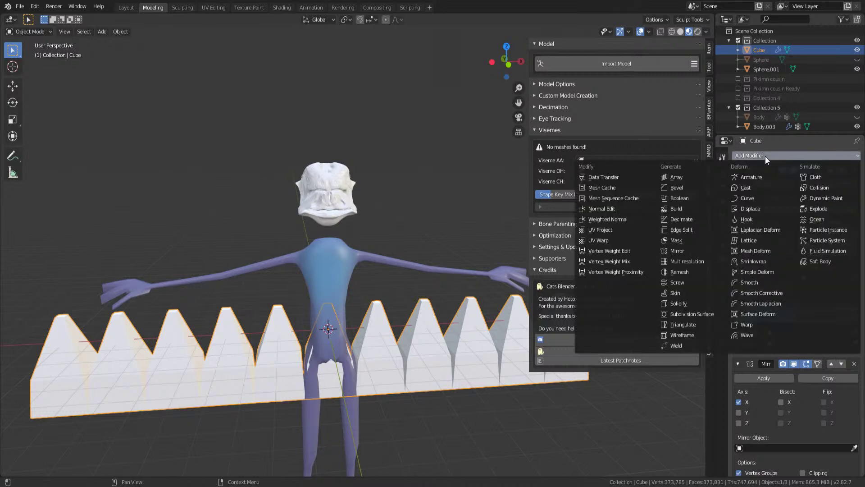
left_click(766, 273)
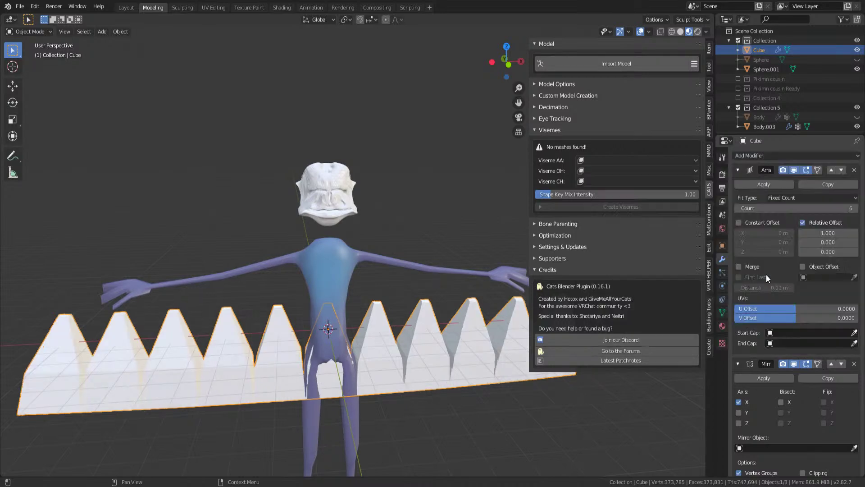
scroll(774, 411, "down", 8)
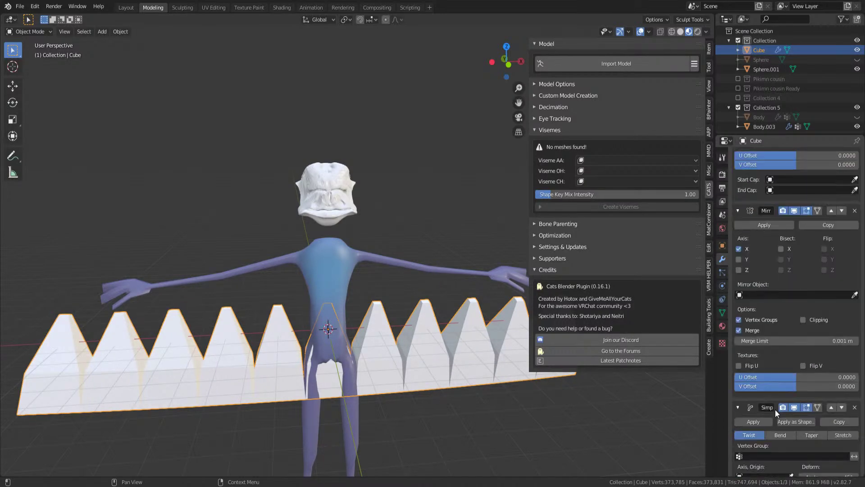
left_click(781, 435)
scroll(792, 446, "down", 2)
left_click(842, 432)
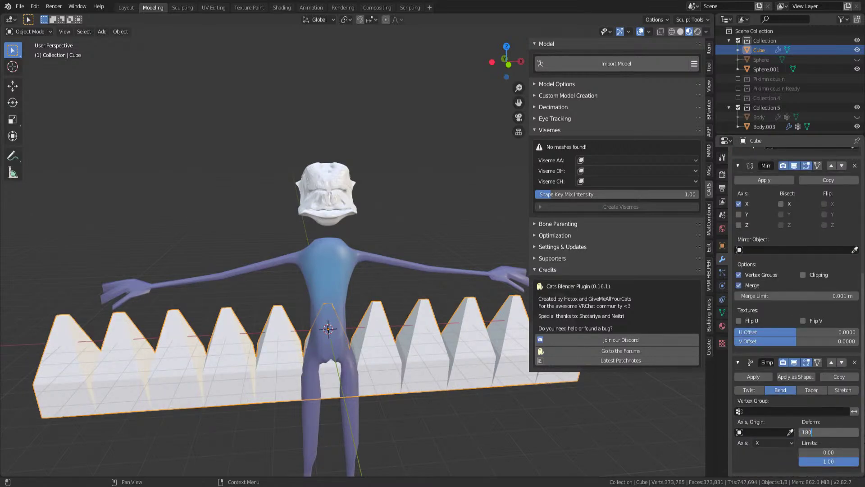
key("Return")
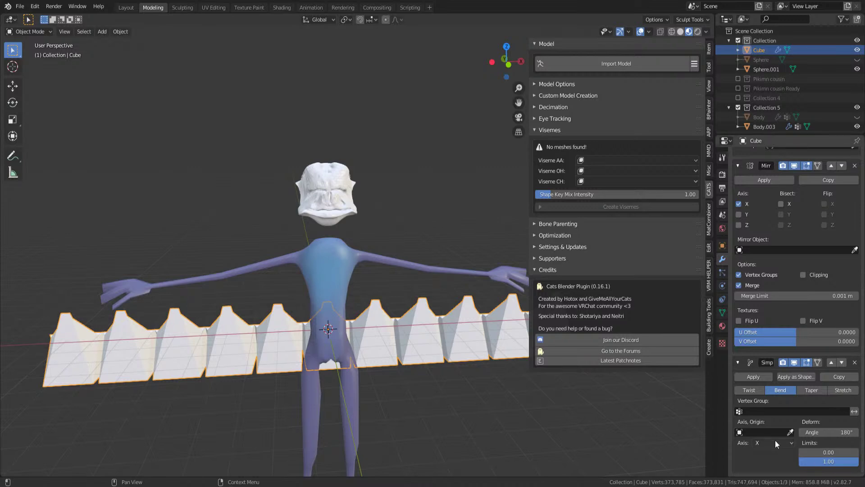
left_click(772, 420)
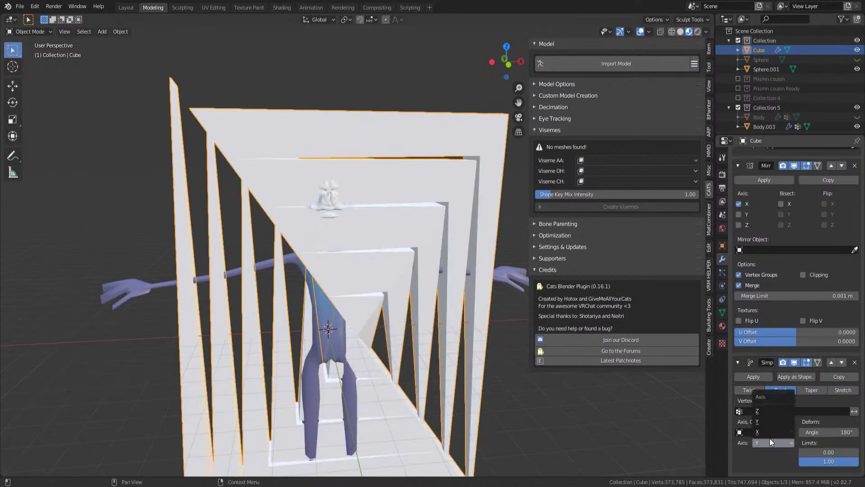
left_click(774, 410)
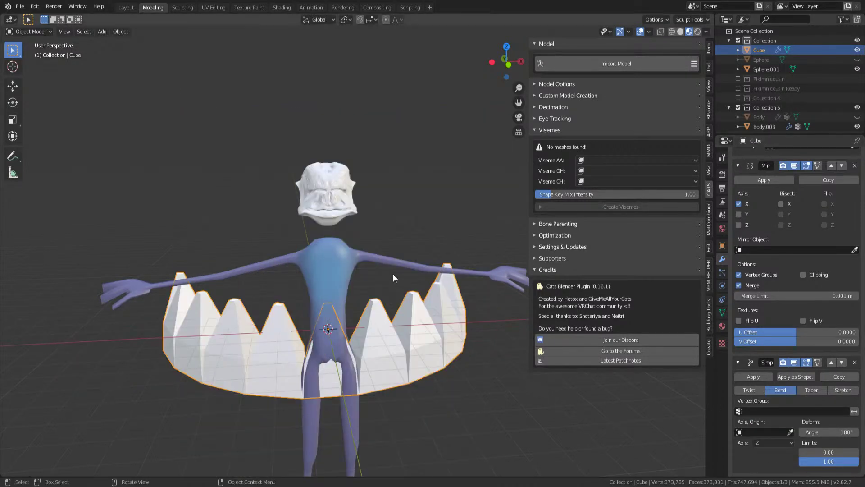
Scale down the bent tooth row and move it up to the creature's head
middle_click_drag(395, 279, 358, 274)
key("s")
left_click(302, 292)
key("g")
left_click(314, 188)
From the front view, rescale the tooth row to suit the mouth and move it vertically along Z
key("KP_1")
scroll(319, 158, "up", 5)
scroll(320, 158, "up", 3)
key("s")
left_click(320, 252)
key("g")
key("z")
left_click(319, 213)
Move the tooth row to the front of the jaw and rotate it about 22° in side view to follow the mouth
middle_click_drag(321, 218, 290, 245)
key("g")
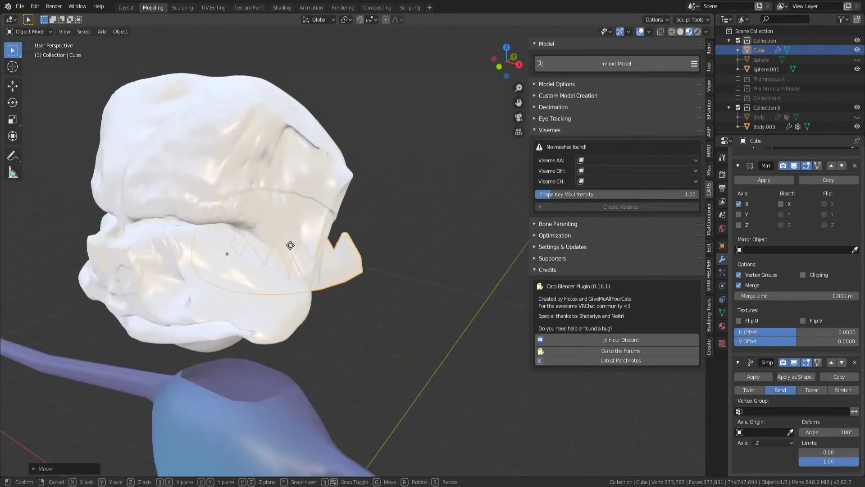
left_click(185, 299)
key("KP_3")
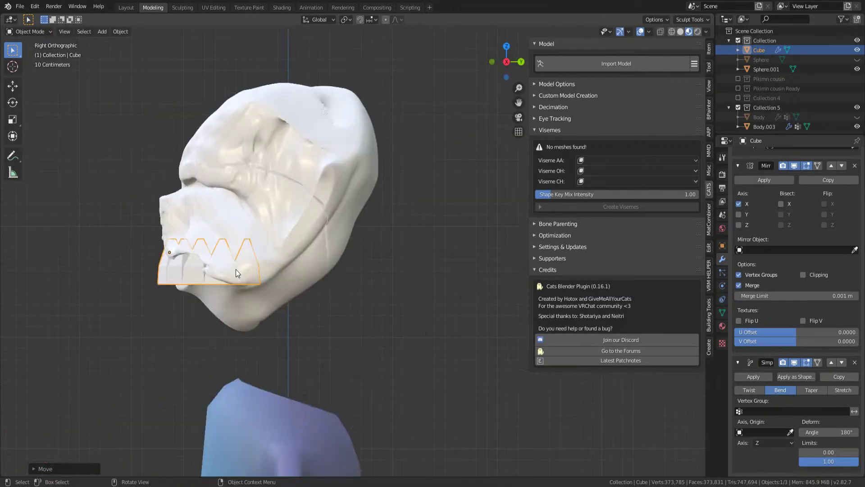
scroll(229, 246, "up", 4)
key("r")
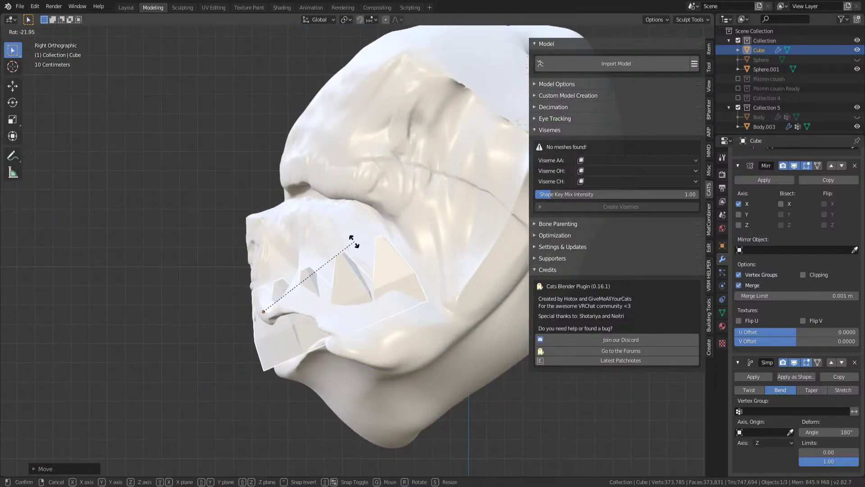
left_click(357, 246)
Add another Mirror modifier to the teeth and switch the first Mirror modifier's axis from X to Z
scroll(756, 159, "up", 10)
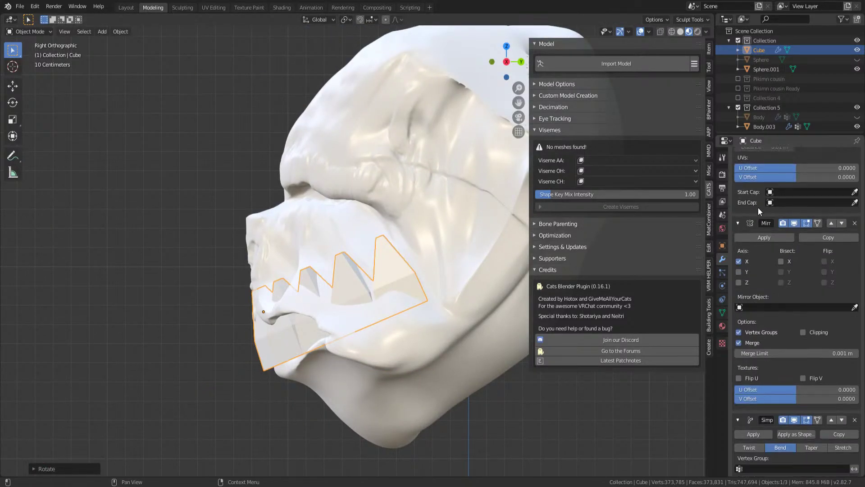
left_click(768, 156)
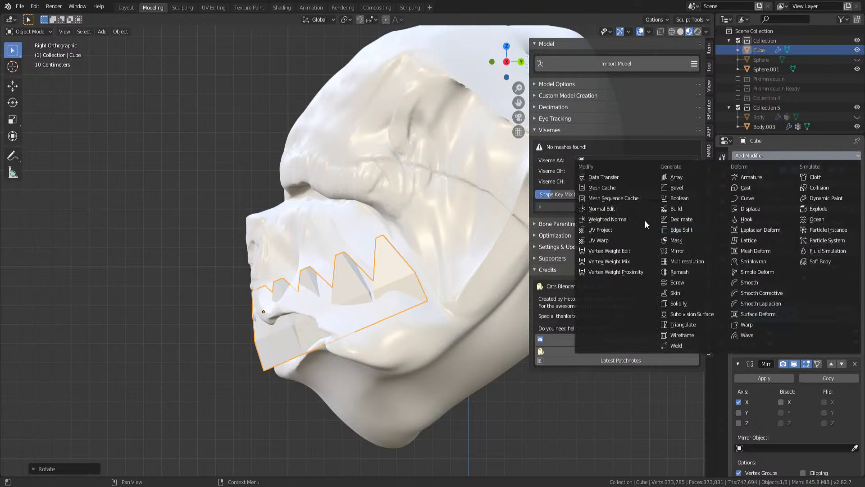
left_click(676, 250)
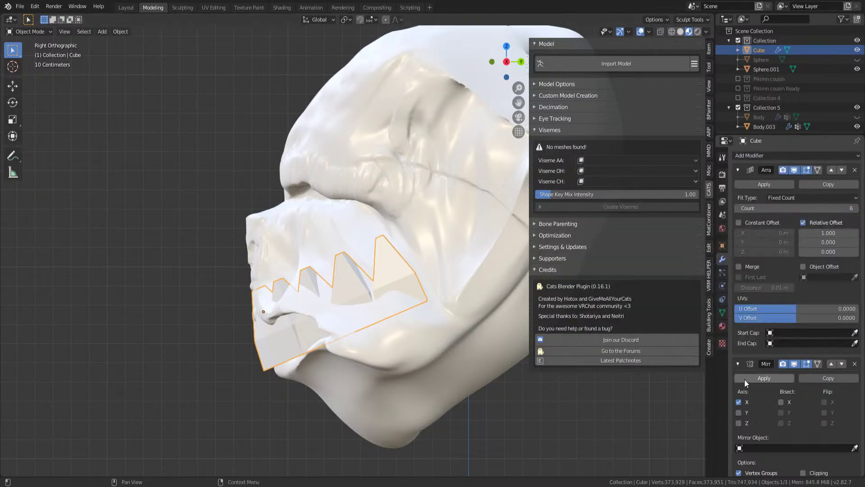
scroll(744, 383, "down", 8)
left_click(740, 248)
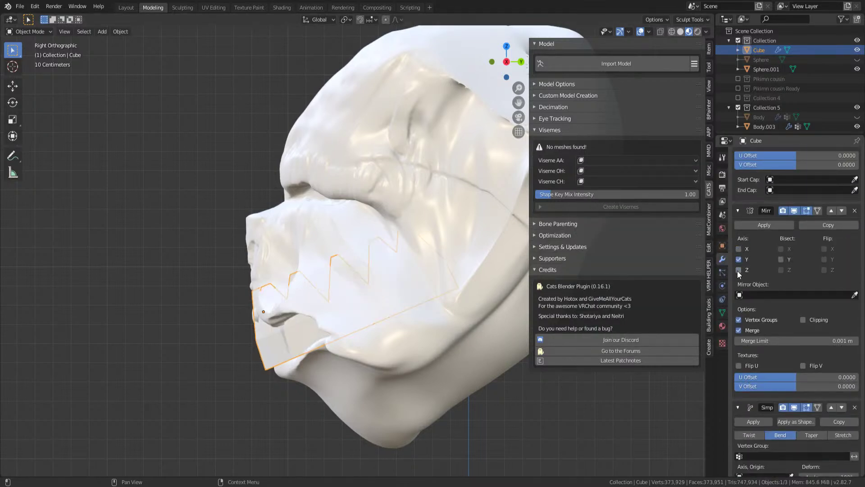
left_click(739, 270)
left_click(739, 260)
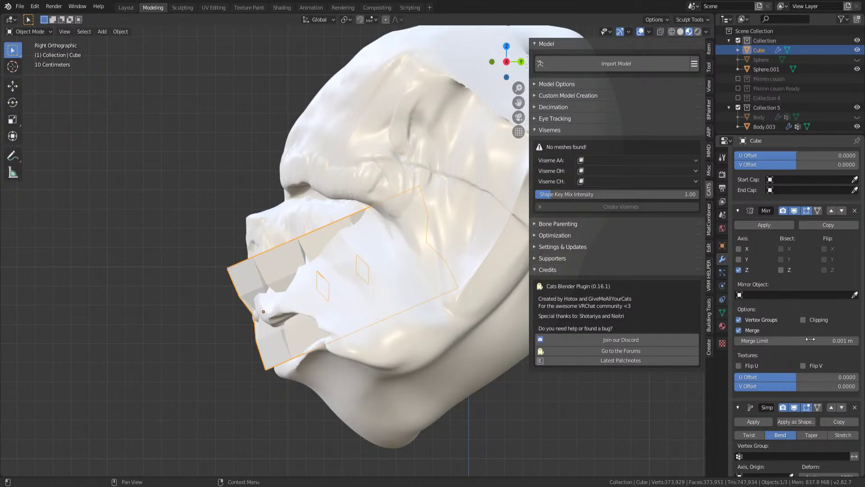
Try shifting the Mirror modifier's V texture offset to -0.2878
key("ctrl+z")
left_click(799, 389)
type("072")
key("Return")
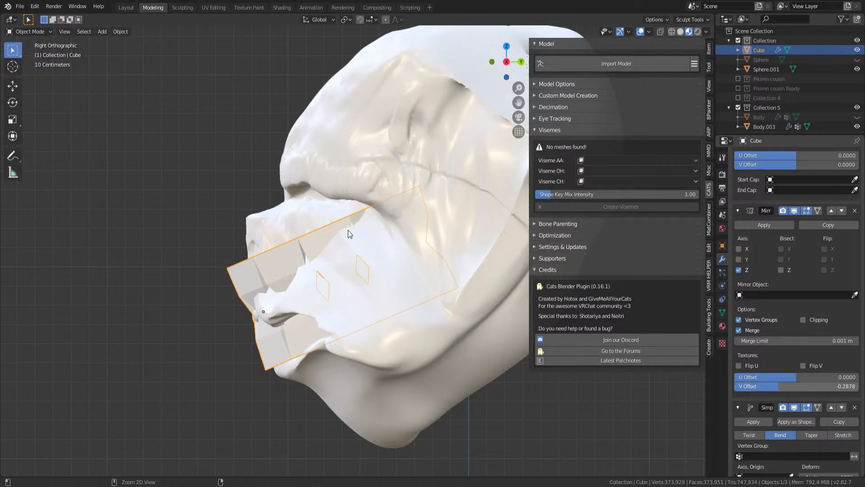
Move the teeth back about 0.2 m along Y and lower them along Z to seat them inside the mouth
middle_click_drag(347, 243, 471, 269)
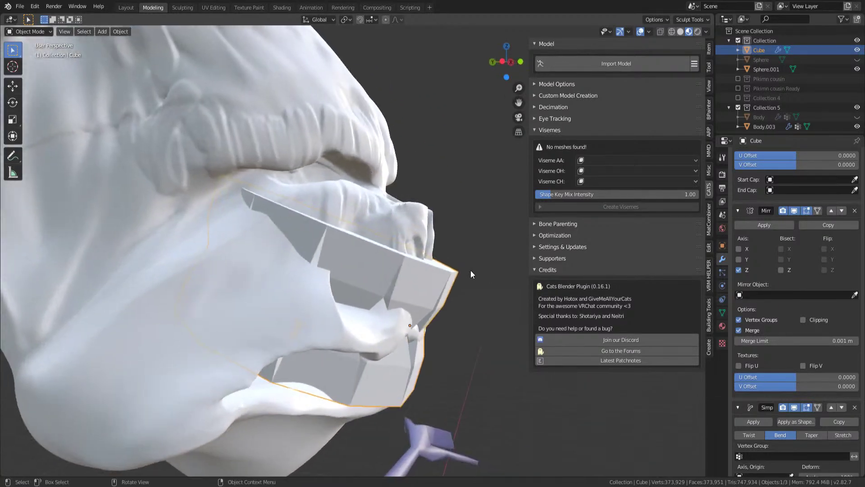
key("g")
key("y")
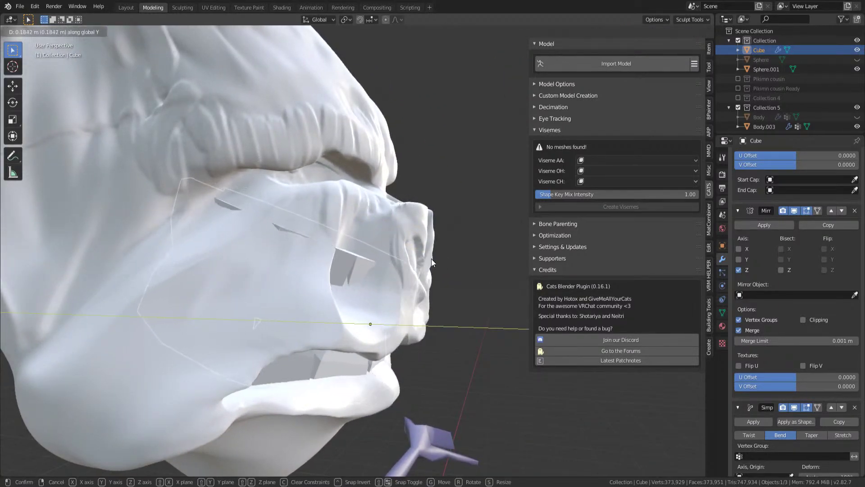
left_click(426, 254)
key("g")
key("z")
left_click(417, 270)
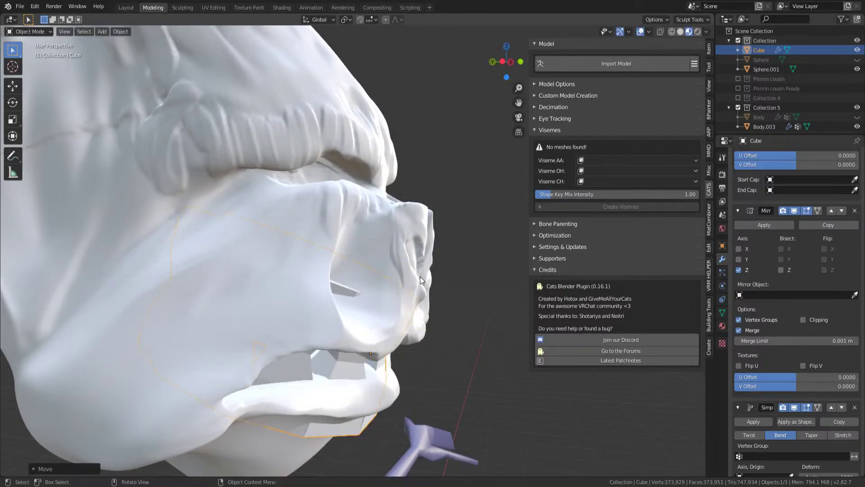
Check the head and teeth in Rendered and Solid shading, and return to Material Preview
middle_click_drag(392, 272, 329, 246)
key("z")
key("z")
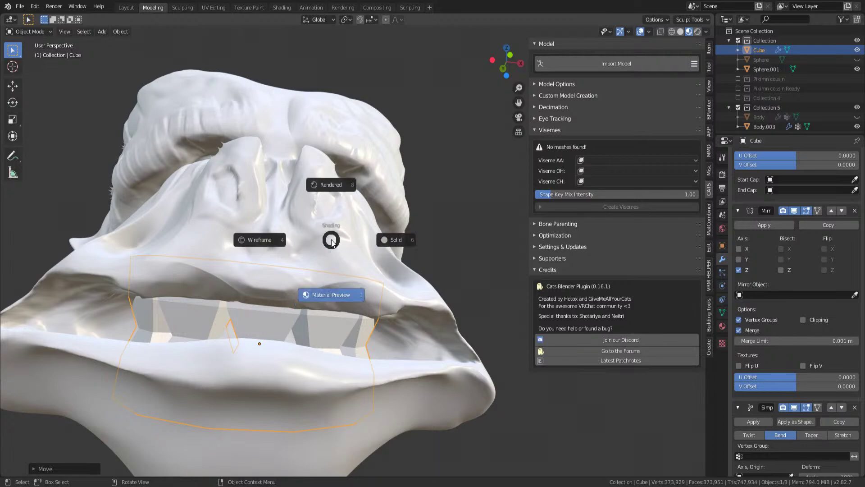
left_click(330, 243)
left_click(331, 250)
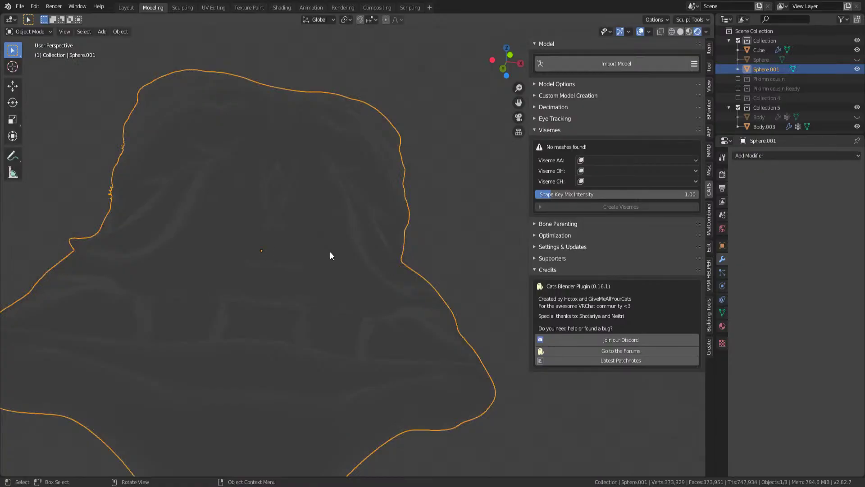
left_click(680, 32)
middle_click_drag(302, 258, 330, 276)
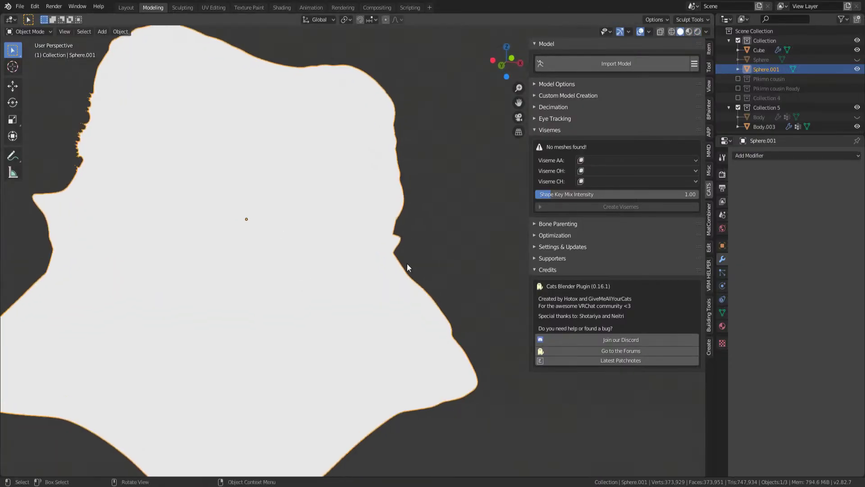
left_click(688, 32)
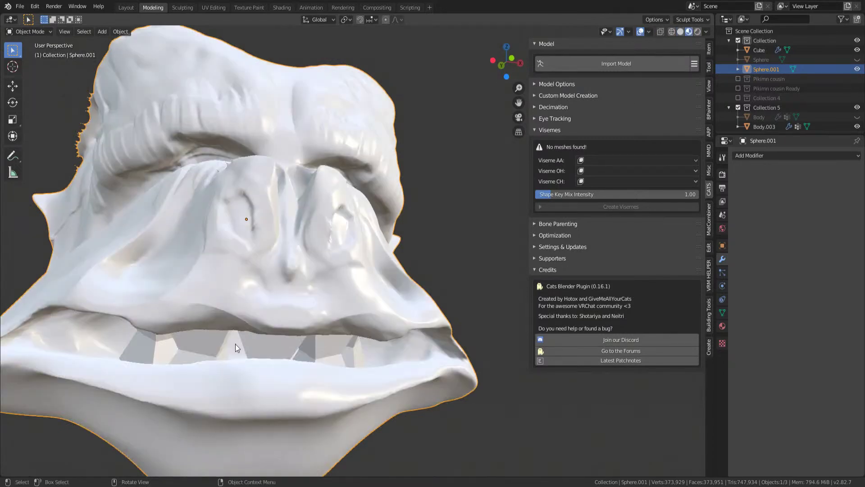
Raise the teeth about 0.07 m along Z and add a Subdivision Surface modifier to them
left_click(258, 345)
key("g")
key("z")
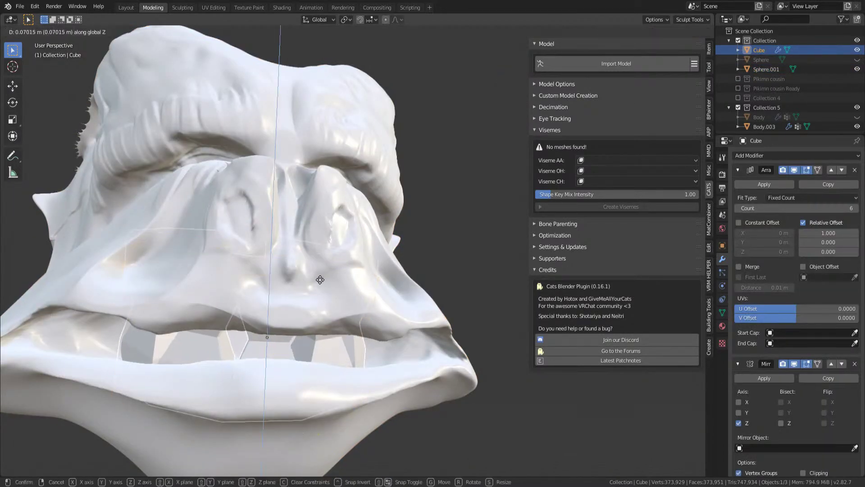
left_click(320, 280)
left_click(775, 156)
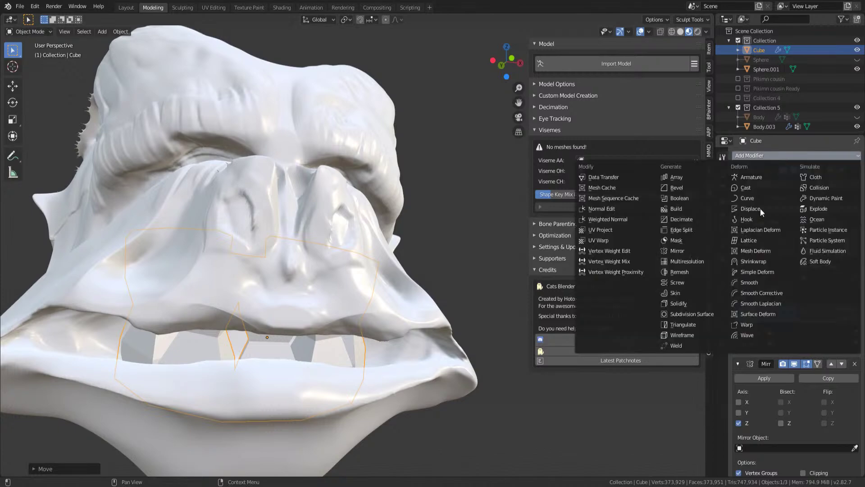
left_click(691, 315)
middle_click_drag(272, 329, 295, 318)
key("Tab")
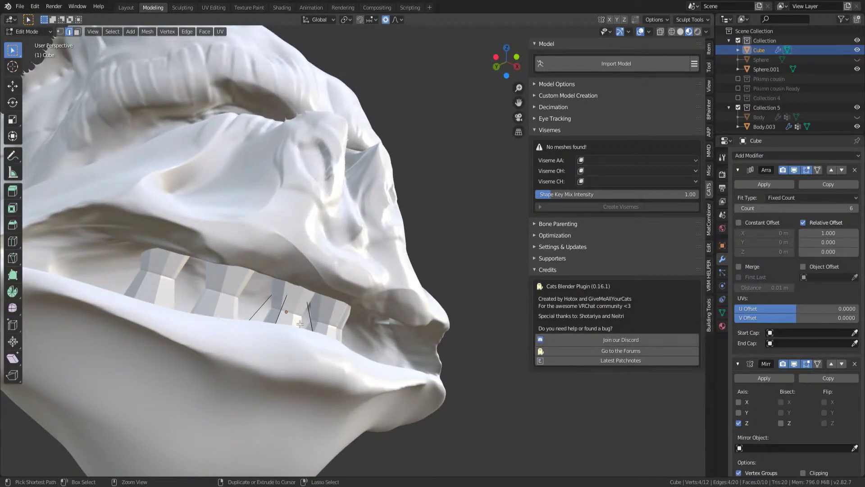
left_click(283, 316)
left_click(283, 319)
key("ctrl+z")
key("Tab")
In wireframe display, select the whole tooth mesh in Edit Mode and move it down along Z from its origin
key("shift+z")
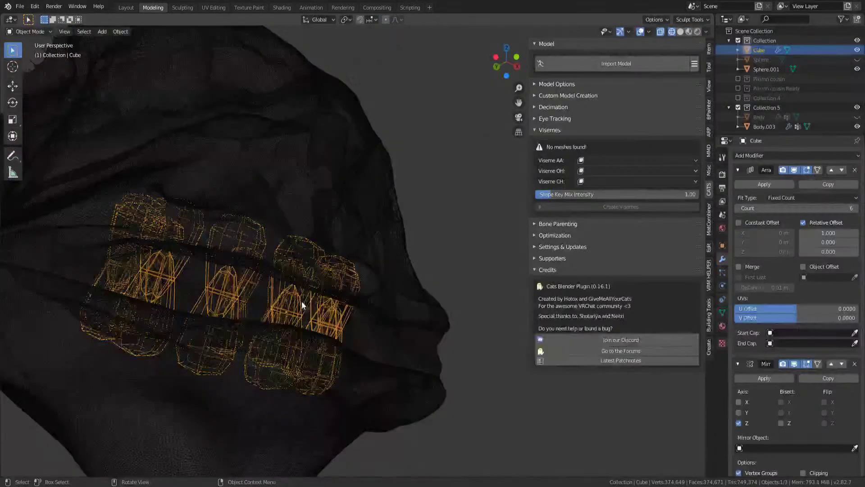
key("Tab")
key("a")
key("o")
key("g")
key("z")
left_click(290, 347)
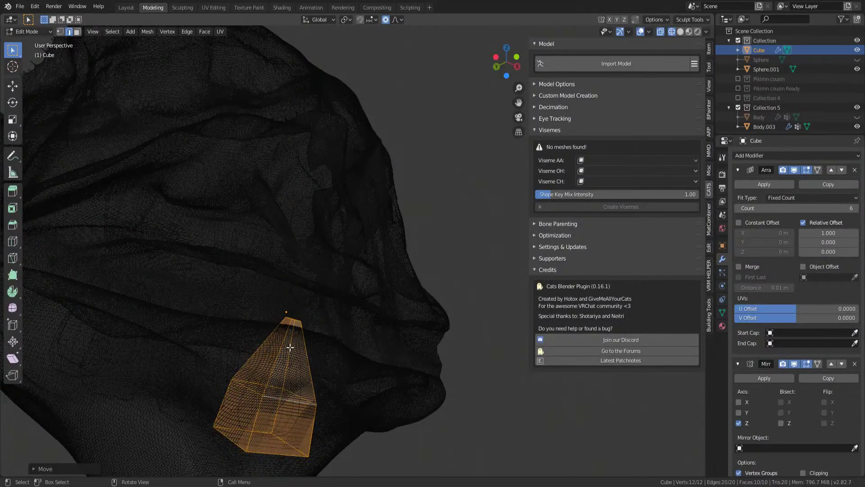
key("z")
left_click(292, 345)
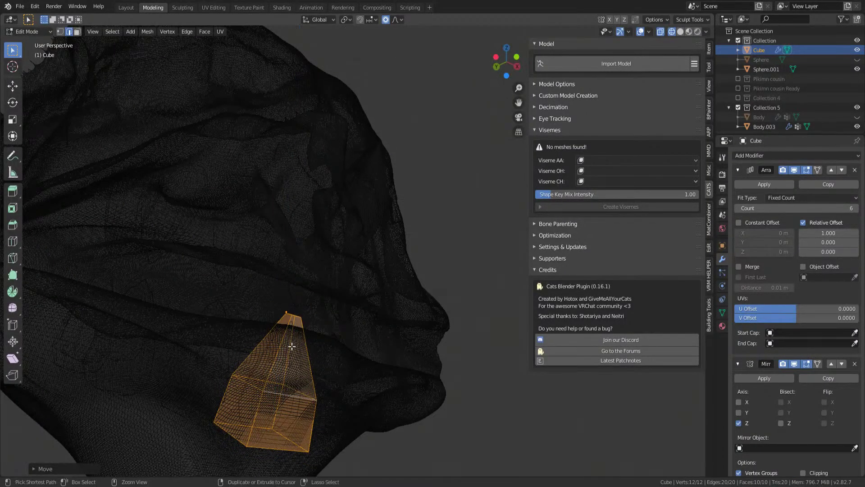
key("g")
key("g")
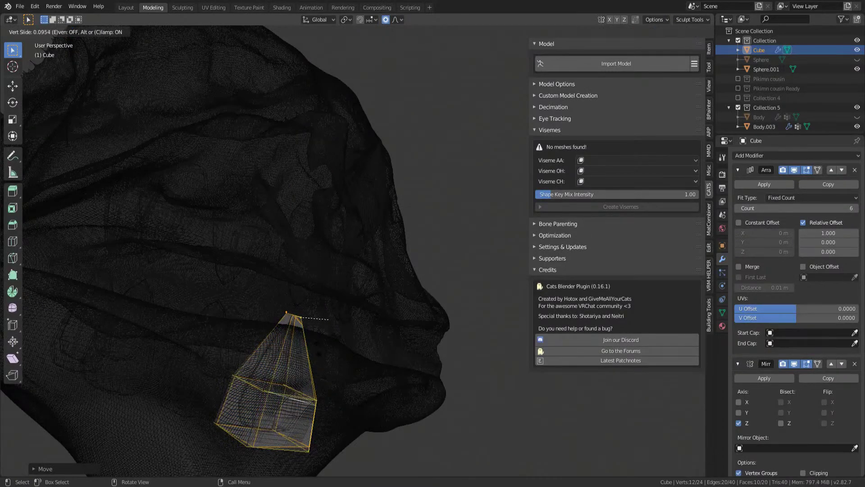
left_click(312, 349)
key("ctrl+z")
Duplicate the tooth mesh along X beside the original and return to the shaded view
key("shift+d")
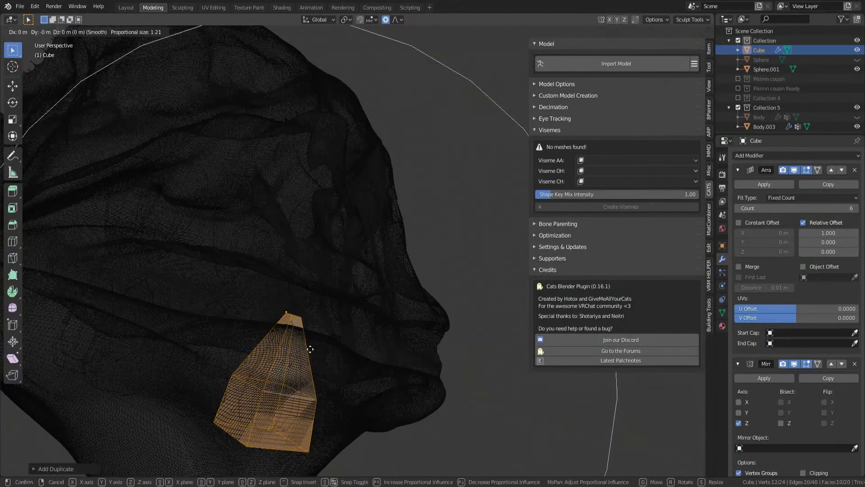
key("x")
left_click(333, 346)
mouse_move(333, 347)
middle_mouse_down()
mouse_move(300, 332)
mouse_move(280, 350)
mouse_move(360, 303)
middle_mouse_up()
scroll(281, 351, "up", 3)
key("shift+z")
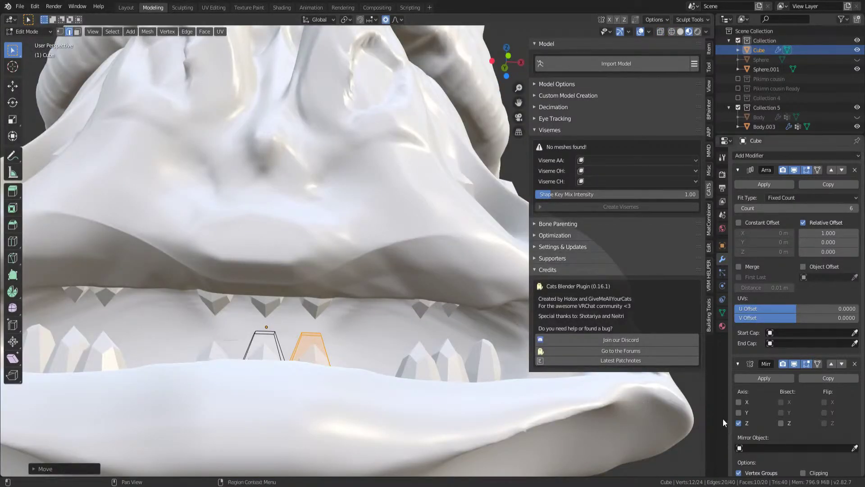
scroll(742, 423, "down", 9)
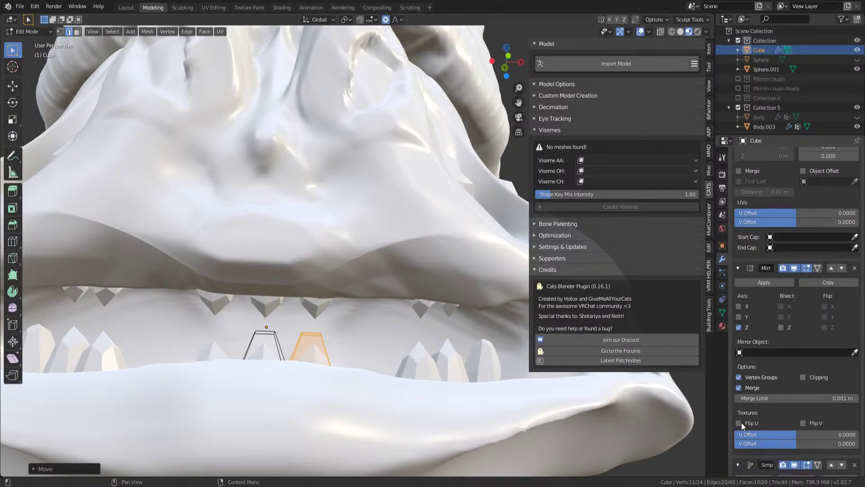
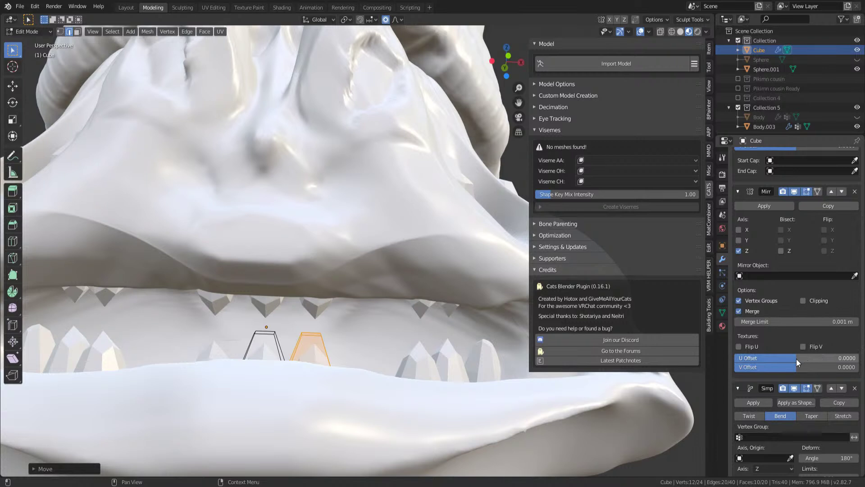
Change the U Offset of the teeth's first Mirror modifier and reset it to 0
left_click_drag(794, 359, 784, 359)
scroll(766, 379, "down", 5)
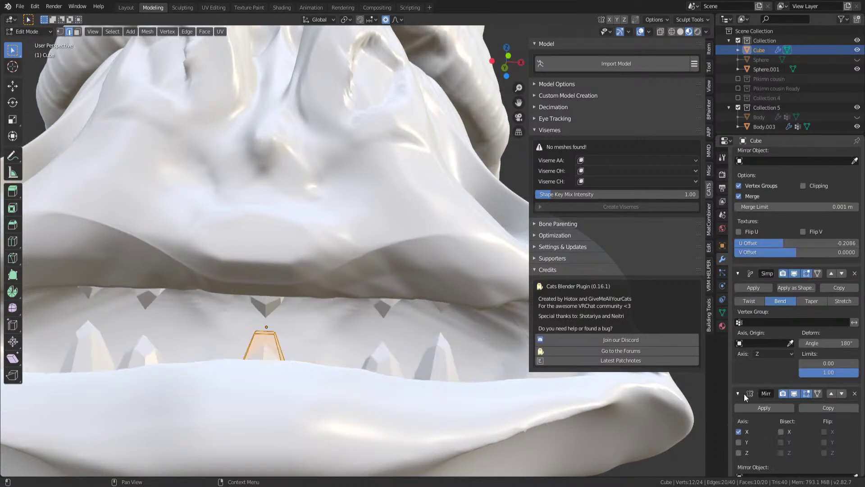
left_click(827, 243)
type("0")
key("Return")
Undo the tooth duplicate and the recent tooth mesh edits, and return to Object Mode in Material Preview shading
left_click(379, 298)
left_click(379, 298)
key("Home")
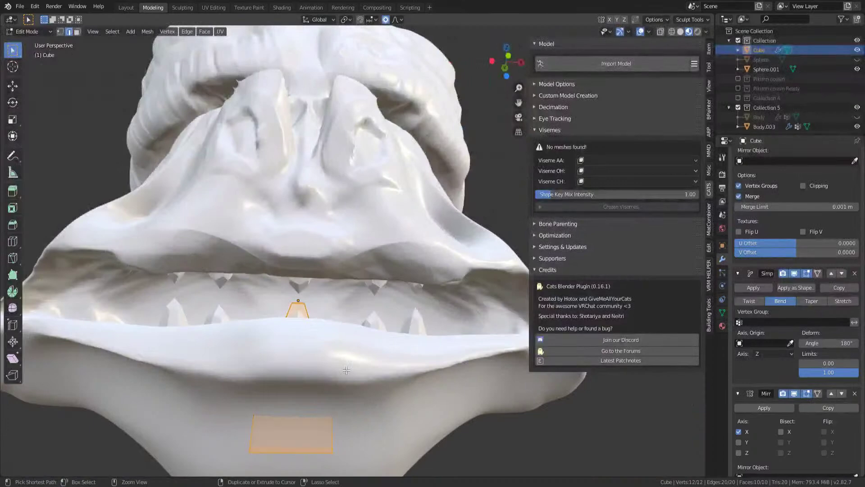
key("ctrl+z")
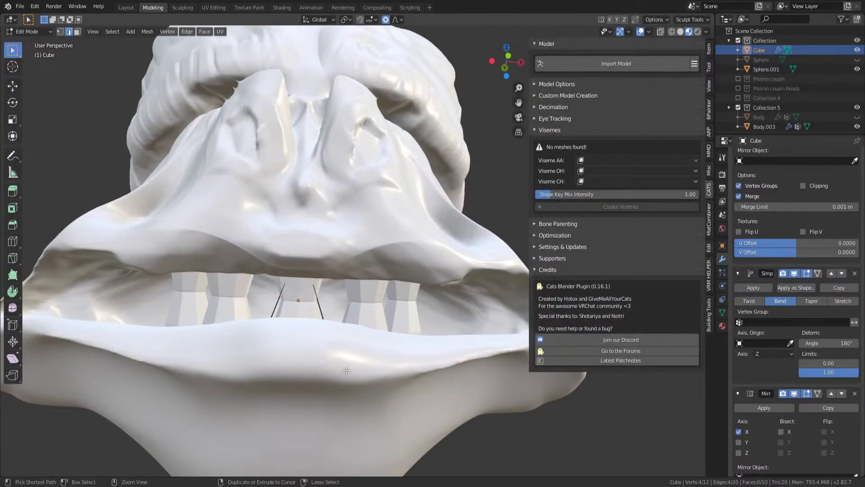
key("Tab")
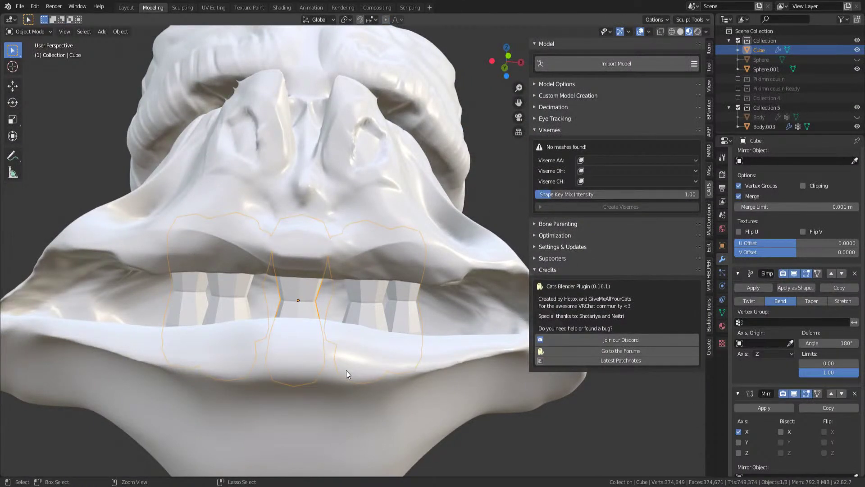
key("Tab")
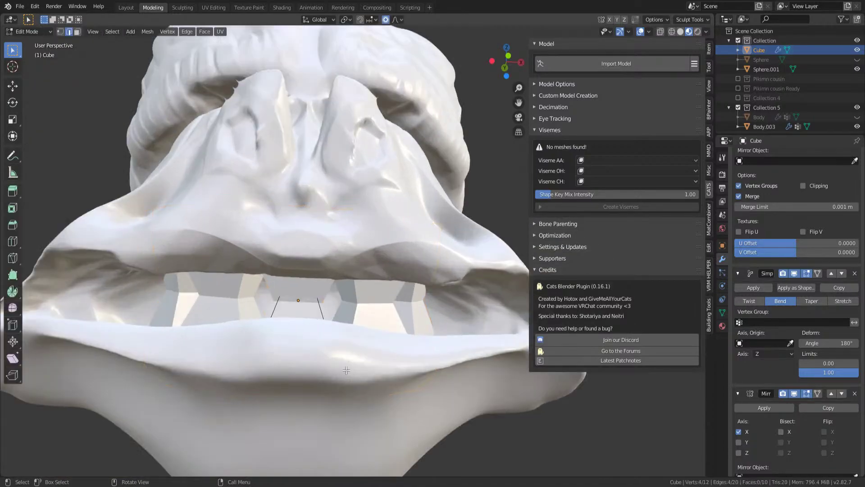
middle_click_drag(346, 375, 435, 406)
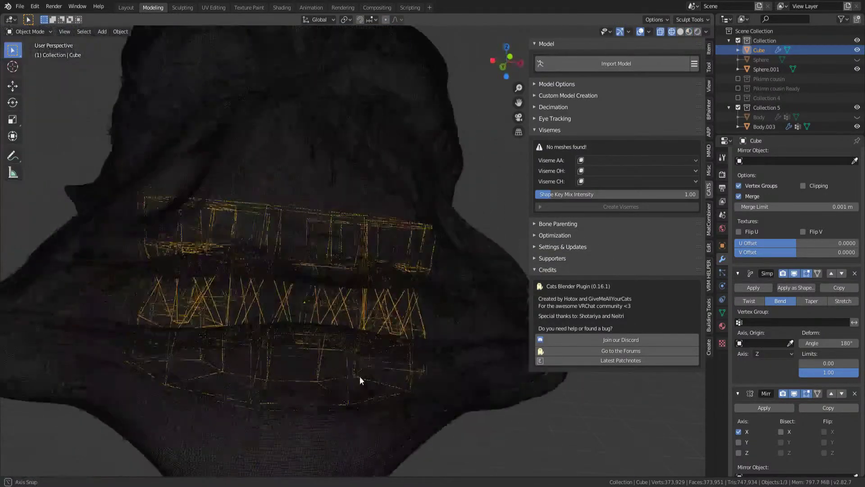
middle_click_drag(359, 378, 382, 349)
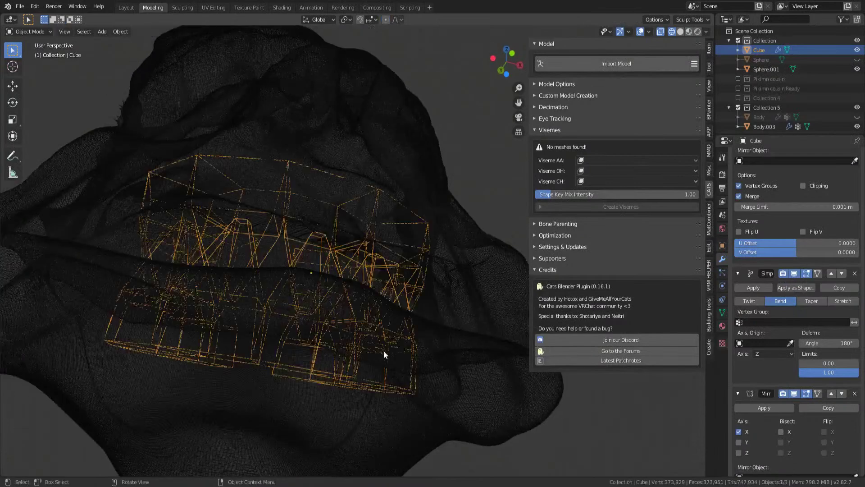
middle_click_drag(383, 350, 359, 334)
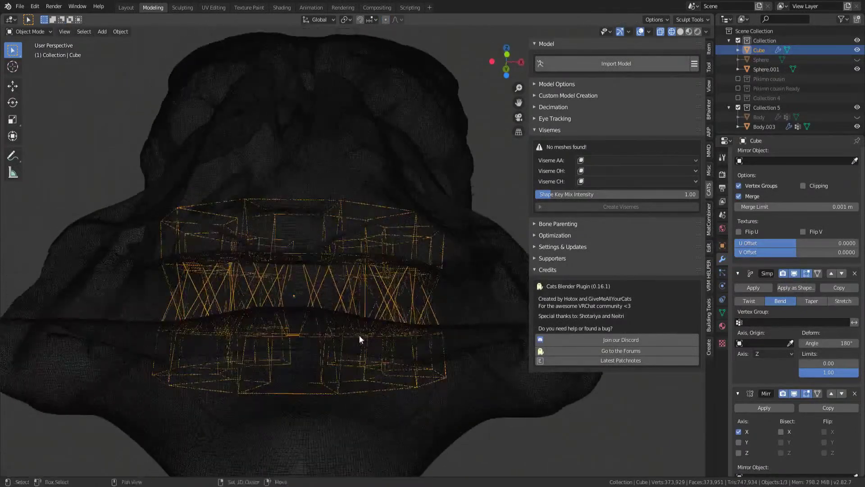
key("shift+z")
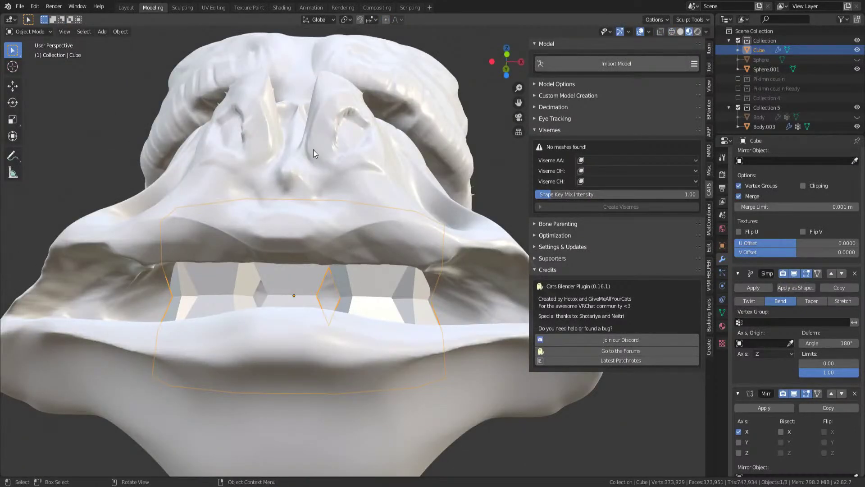
Scale the teeth along the Z axis and resize them uniformly to suit the mouth opening
key("s")
key("z")
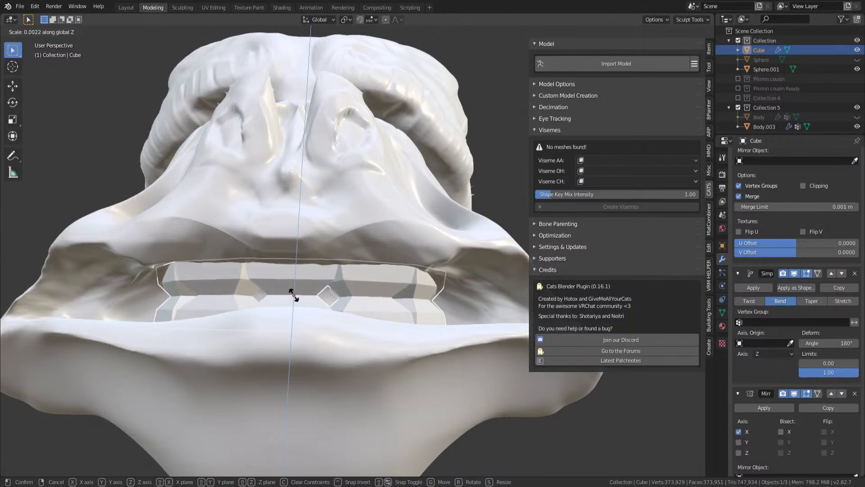
left_click(296, 288)
middle_click_drag(297, 283, 340, 283)
middle_click_drag(385, 262, 361, 278)
key("s")
left_click(401, 280)
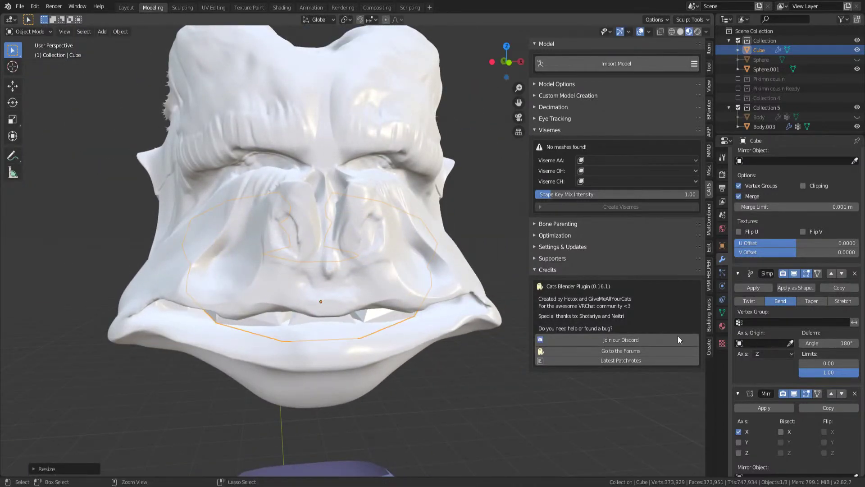
Set the bend angle of the teeth's Simple Deform modifier to 130°
scroll(763, 343, "down", 5)
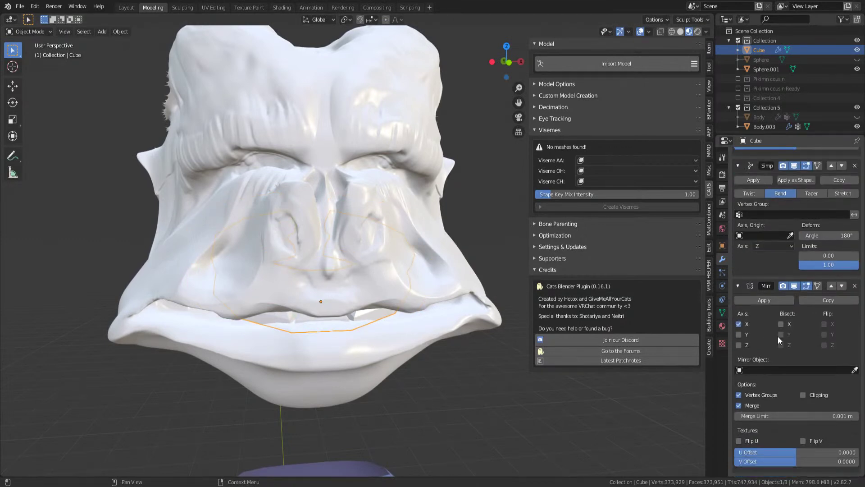
left_click_drag(832, 236, 827, 236)
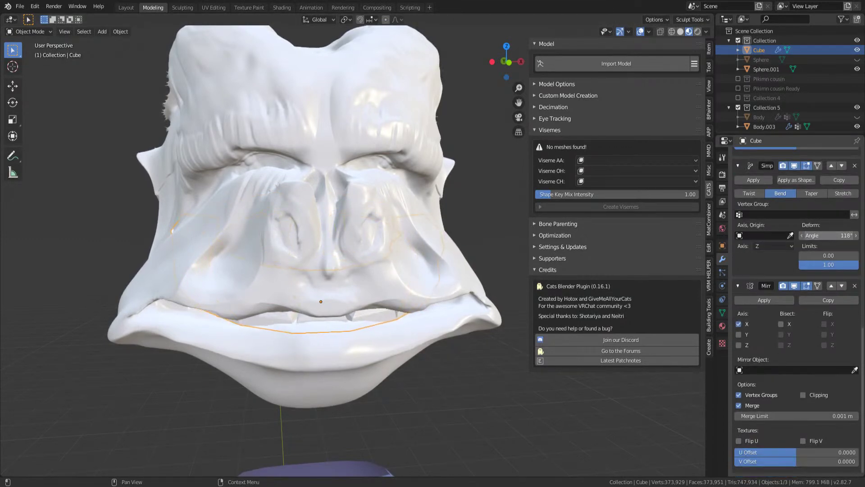
middle_click_drag(311, 289, 395, 262)
Move the teeth forward along Y toward the lips and lower them about 0.09 m along Z
key("Tab")
key("KP_1")
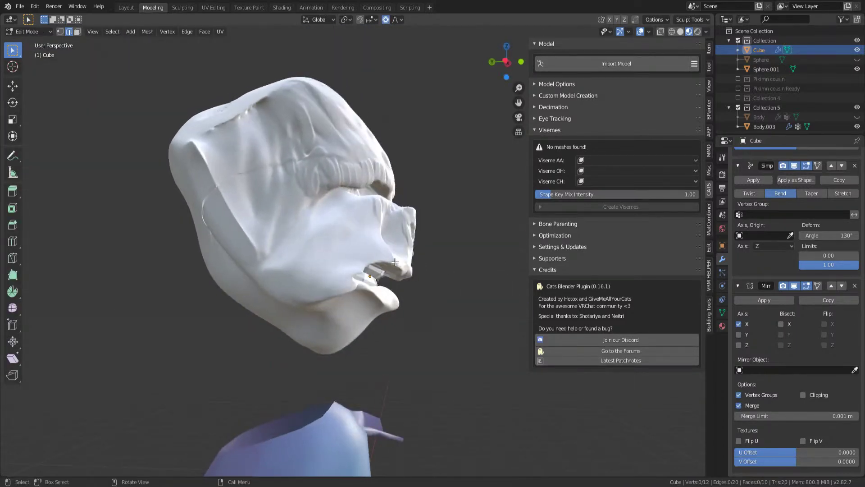
key("Tab")
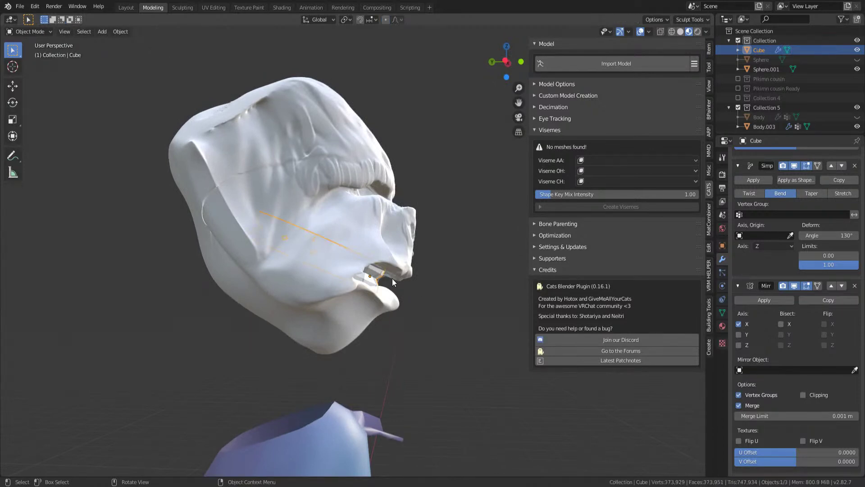
key("g")
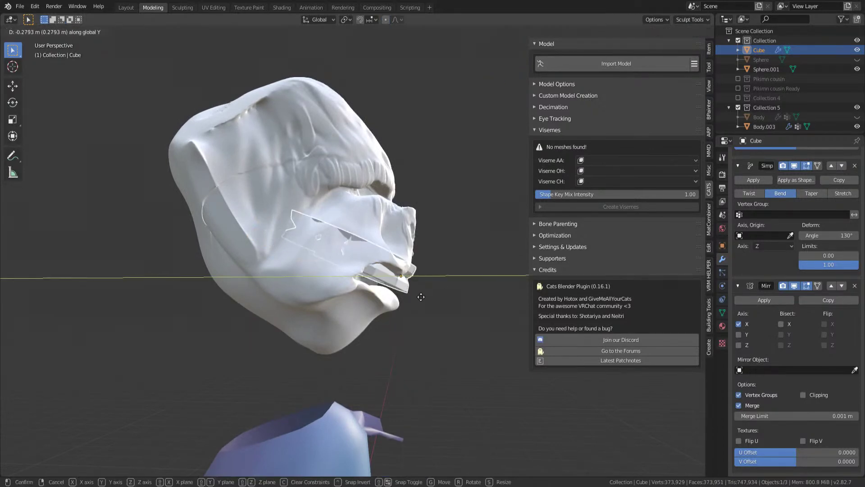
left_click(413, 298)
key("g")
key("z")
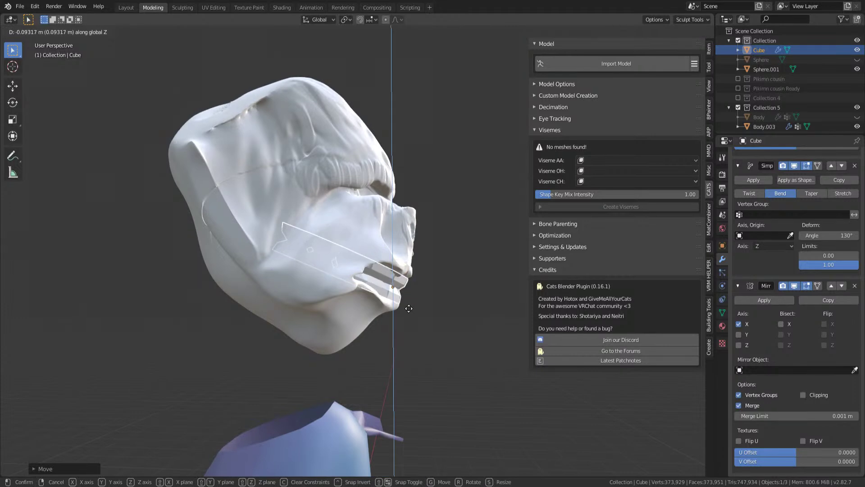
left_click(409, 309)
key("h")
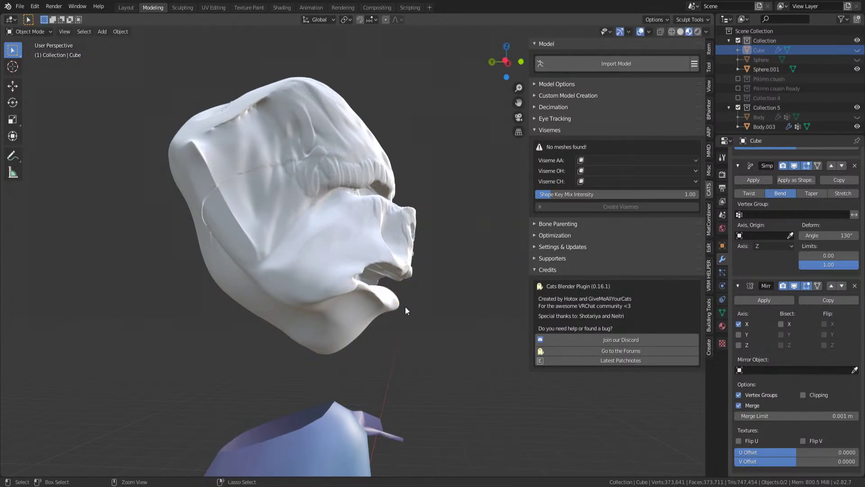
key("ctrl+z")
middle_click_drag(423, 331, 406, 311)
scroll(405, 331, "up", 2)
key("Tab")
key("Tab")
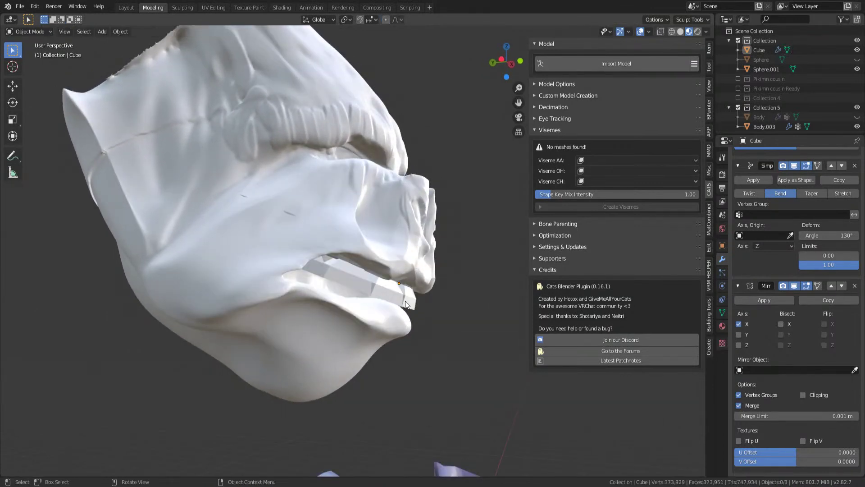
Select the teeth, lower them about 0.1 m along Z and move them back about 0.1 m along Y
left_click(406, 310)
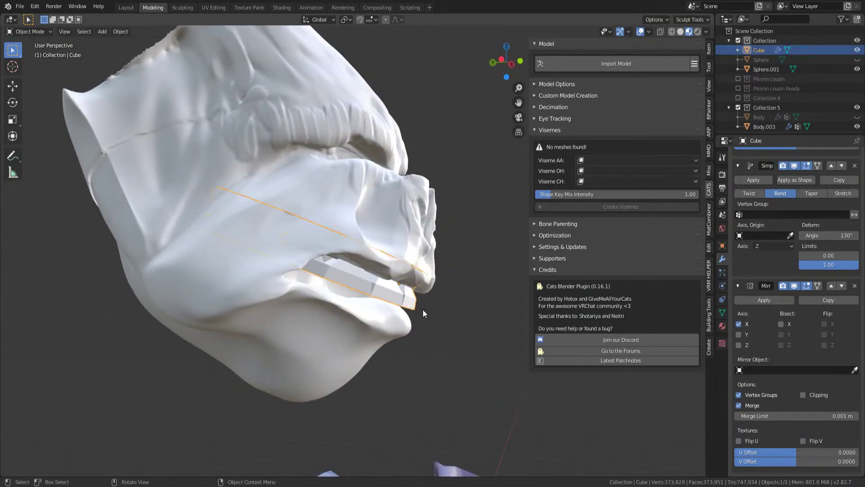
scroll(423, 309, "down", 3)
key("g")
key("y")
key("z")
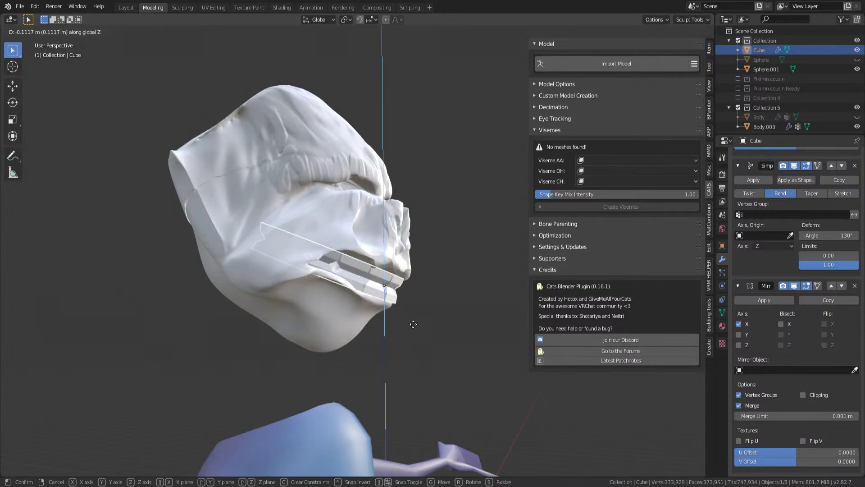
left_click(412, 319)
key("g")
key("y")
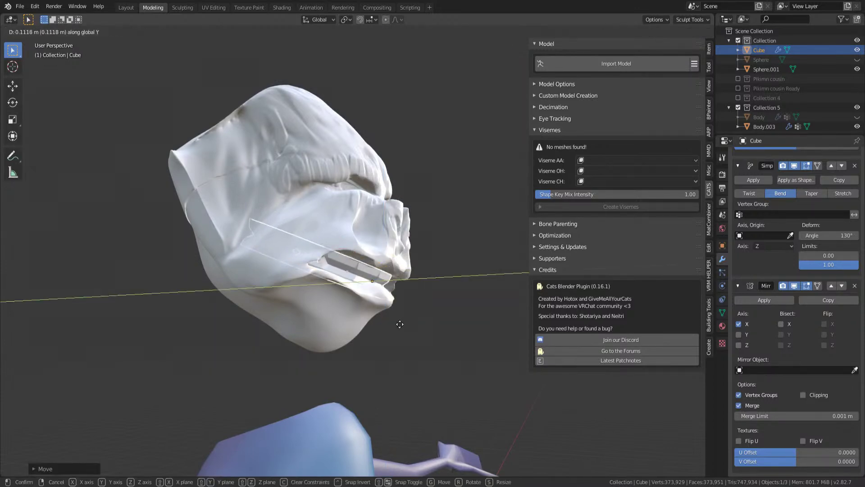
left_click(402, 323)
middle_click_drag(403, 322, 413, 329)
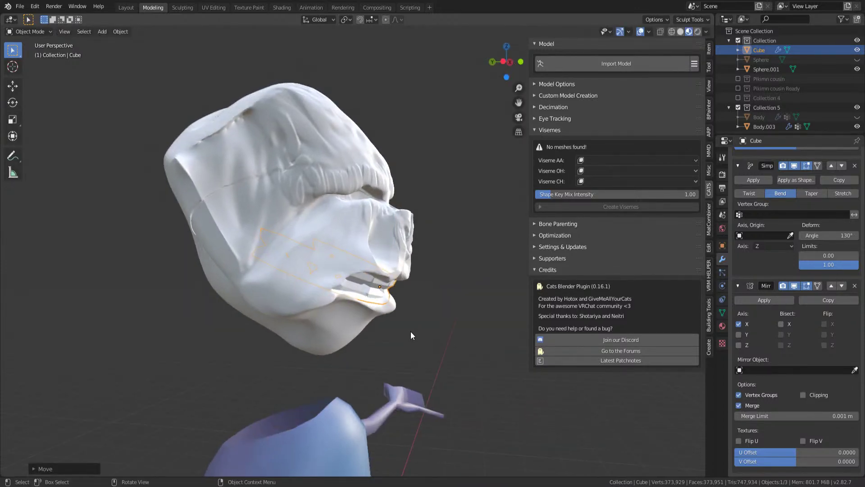
In side view, reposition the teeth and rotate them to follow the slope of the mouth
key("KP_1")
key("KP_3")
scroll(380, 279, "up", 4)
key("g")
left_click(408, 306)
key("r")
left_click(201, 374)
key("g")
left_click(202, 375)
Examine the fit of the teeth in the mouth from the front view
middle_click_drag(300, 378, 409, 358)
scroll(401, 358, "down", 5)
key("Tab")
middle_click_drag(436, 319, 450, 366)
key("Down")
key("KP_1")
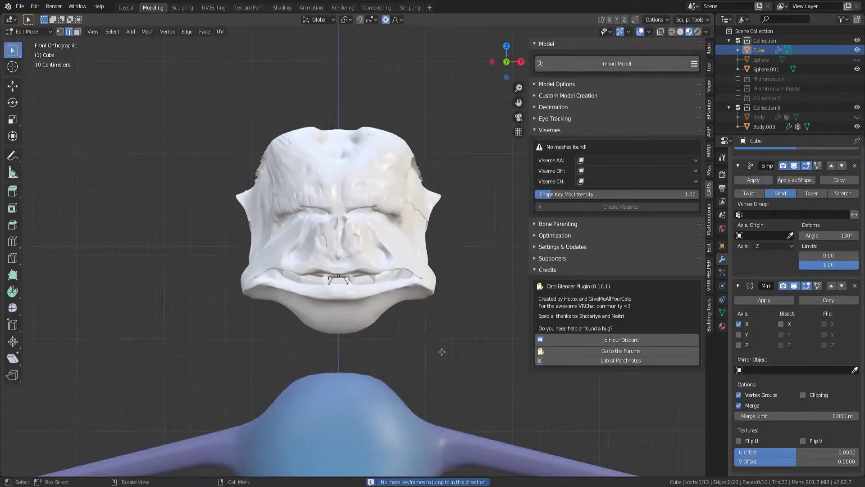
scroll(359, 291, "up", 3)
key("Tab")
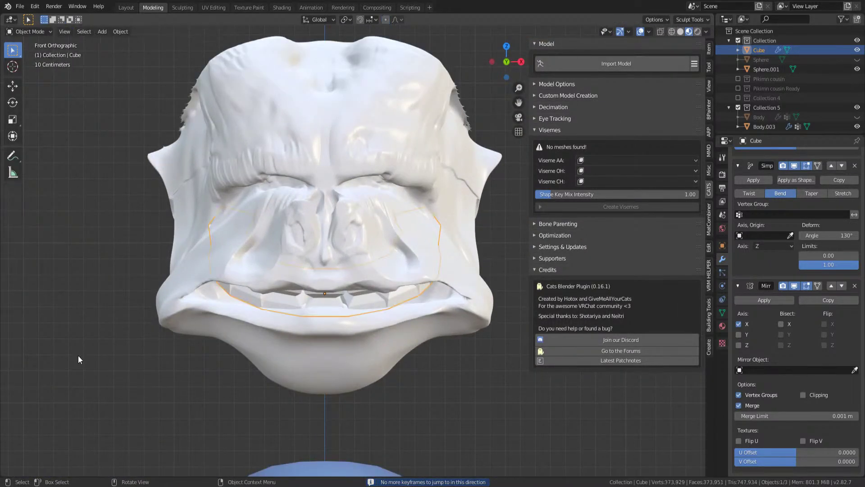
Add a UV sphere for the eyeball and move it up to the head in front view
key("shift+a")
mouse_move(140, 317)
mouse_move(130, 299)
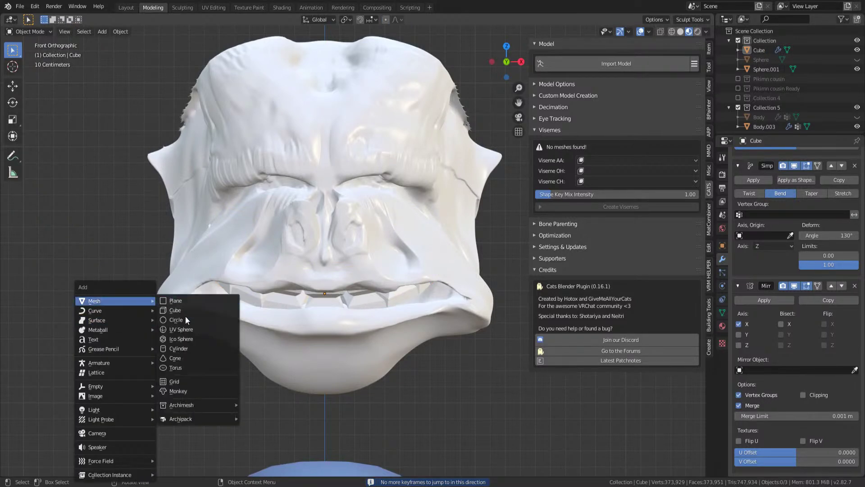
left_click(180, 329)
scroll(204, 353, "down", 7)
scroll(314, 218, "up", 4)
scroll(337, 324, "down", 5)
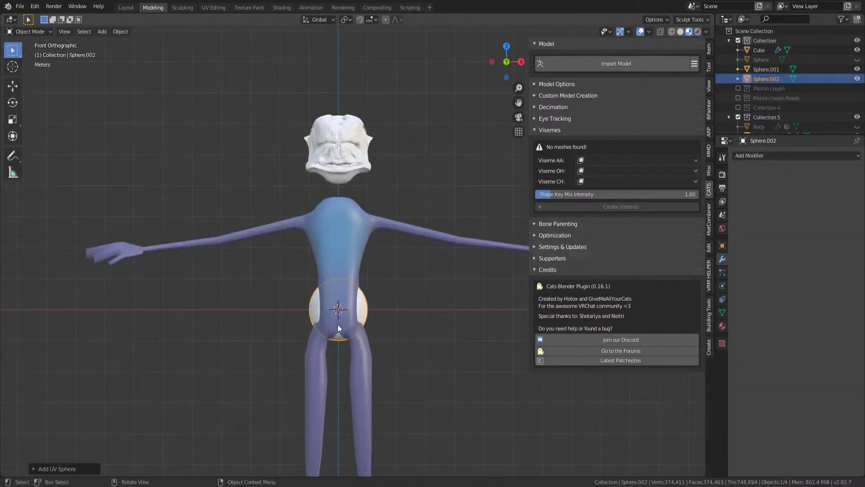
key("g")
left_click(344, 149)
Rotate the sphere about the X axis and scale it uniformly to about 0.31
middle_click_drag(344, 149, 357, 90)
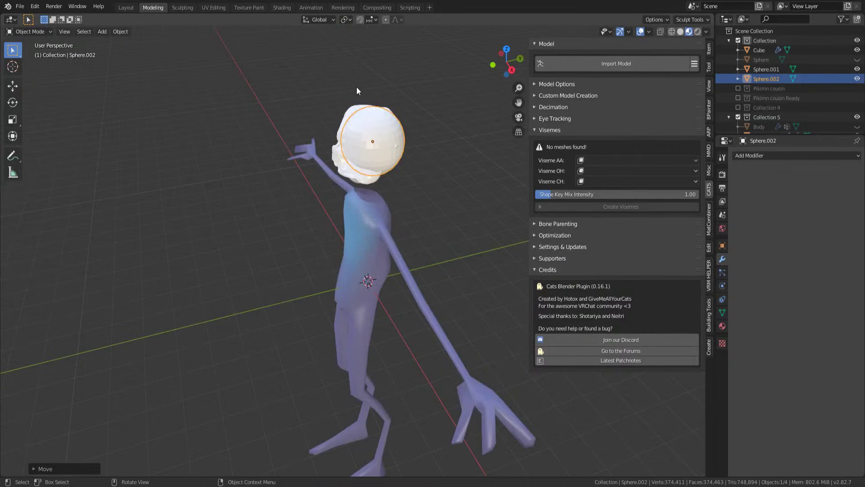
key("r")
key("x")
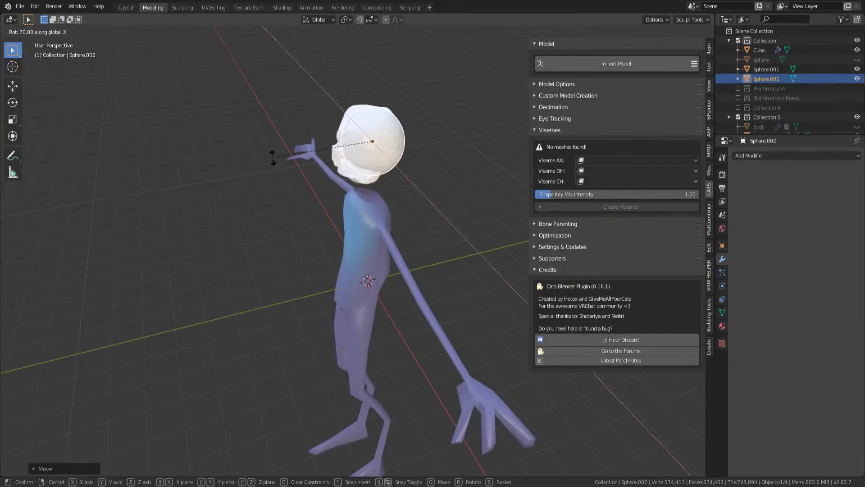
left_click(246, 223)
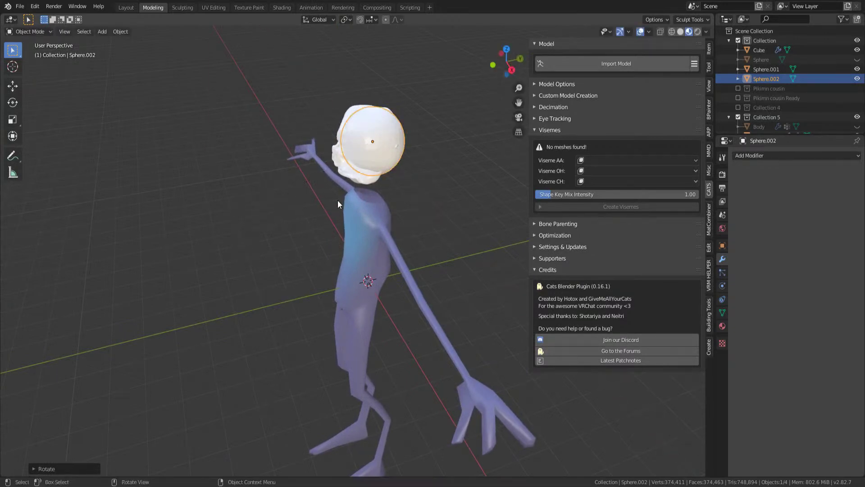
key("KP_1")
key("KP_Decimal")
key("s")
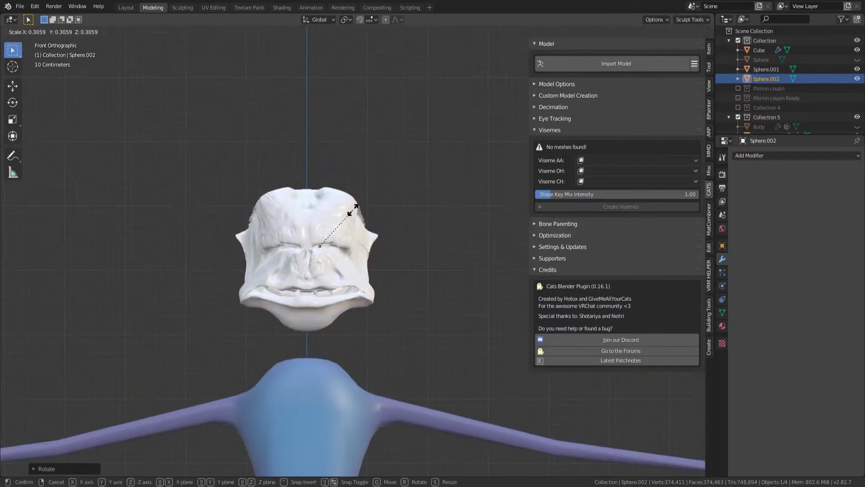
left_click(353, 210)
In front view, move the sphere over the creature's left eye
scroll(348, 244, "up", 7)
middle_click_drag(219, 218, 243, 241, "shift")
key("g")
left_click(296, 246)
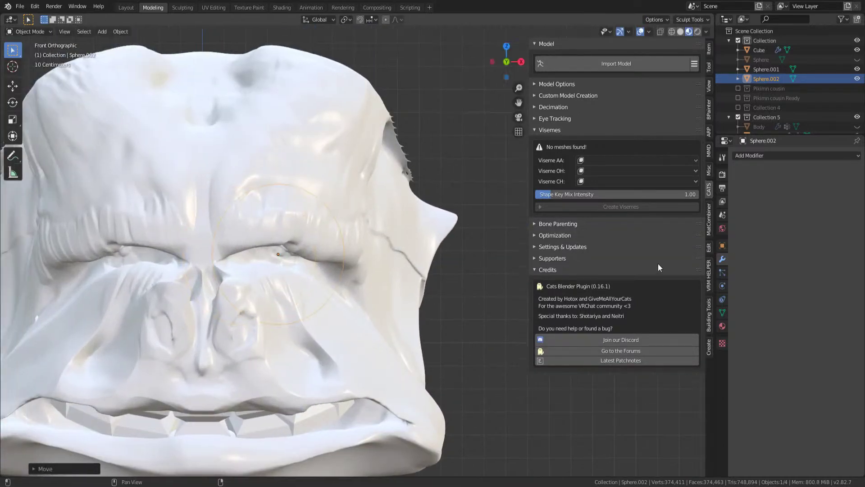
Apply the eyeball sphere's transforms and add a Mirror modifier on the X axis
key("ctrl+a")
left_click(299, 280)
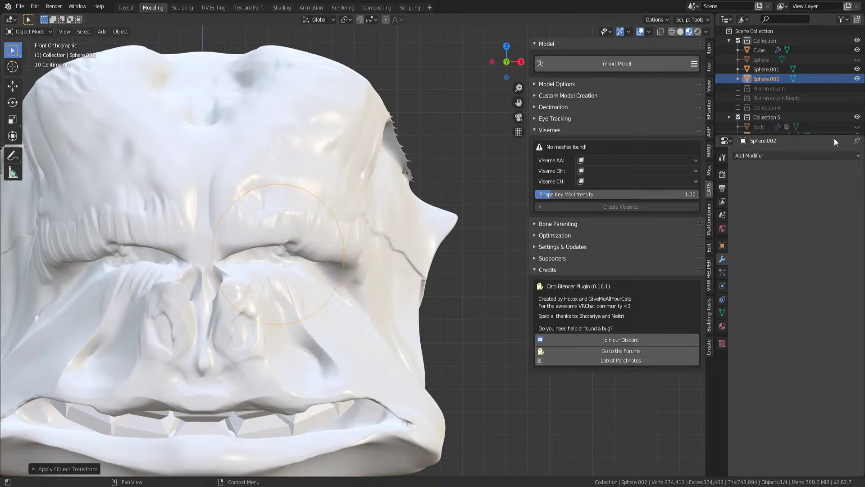
left_click(796, 155)
left_click(676, 251)
Move the mirrored eyeballs forward along Y into the eye sockets and adjust their scale from the front view
mouse_move(342, 255)
middle_mouse_down()
mouse_move(298, 253)
mouse_move(337, 261)
middle_mouse_up()
key("g")
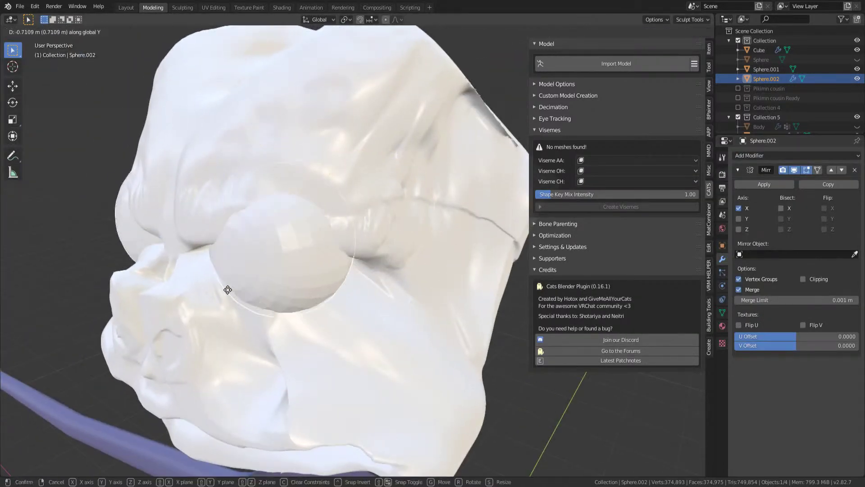
left_click(245, 293)
scroll(280, 289, "up", 5)
key("KP_1")
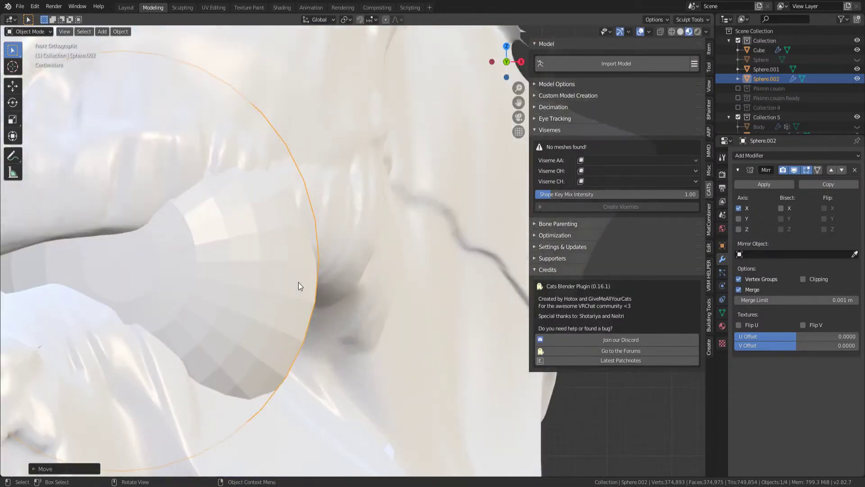
middle_click_drag(299, 283, 454, 242, "shift")
scroll(454, 242, "down", 1)
key("s")
left_click(430, 147)
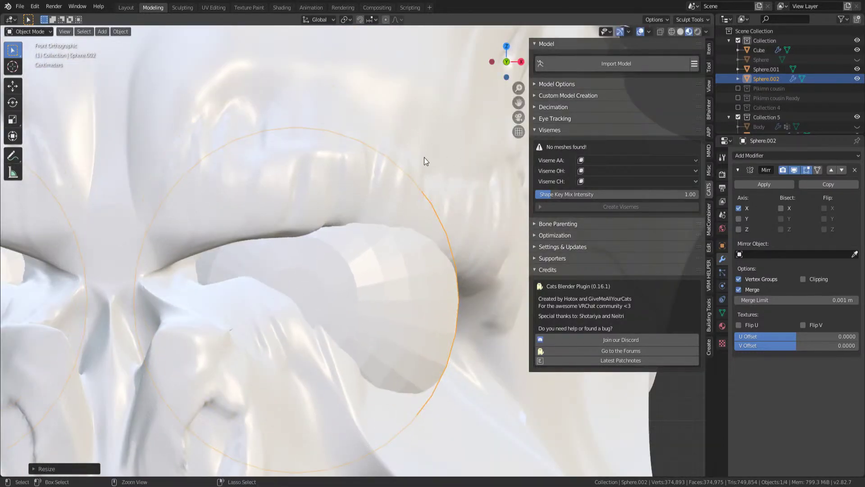
Undo the last eyeball adjustments and open the eyeball mesh for editing in wireframe
key("ctrl+z")
key("ctrl+z")
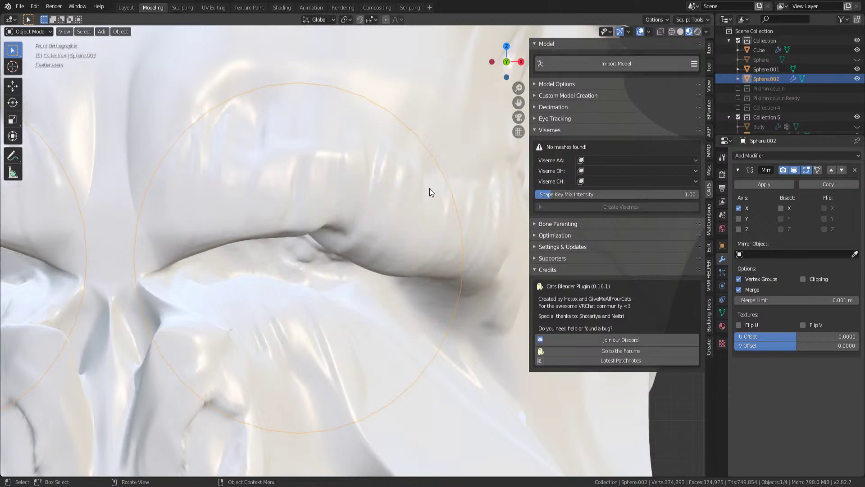
key("Tab")
scroll(429, 188, "down", 5)
scroll(430, 188, "down", 9)
middle_click_drag(417, 207, 361, 311)
key("shift+z")
middle_click_drag(396, 255, 452, 240)
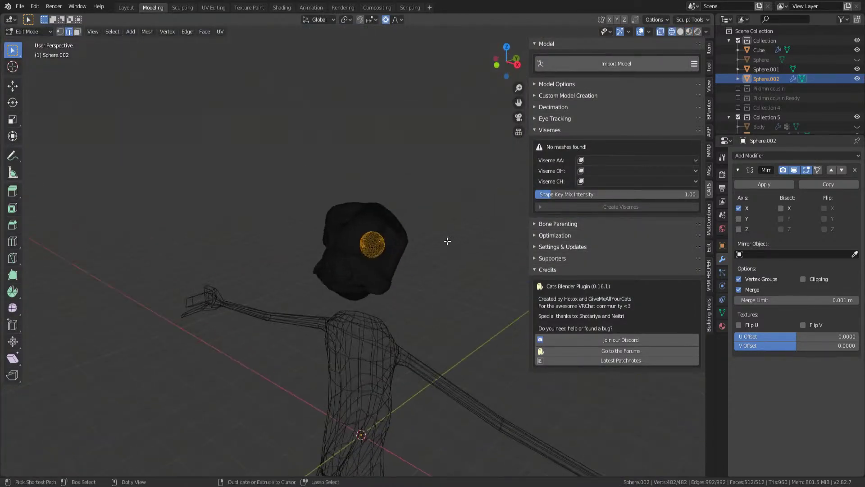
scroll(379, 214, "up", 2)
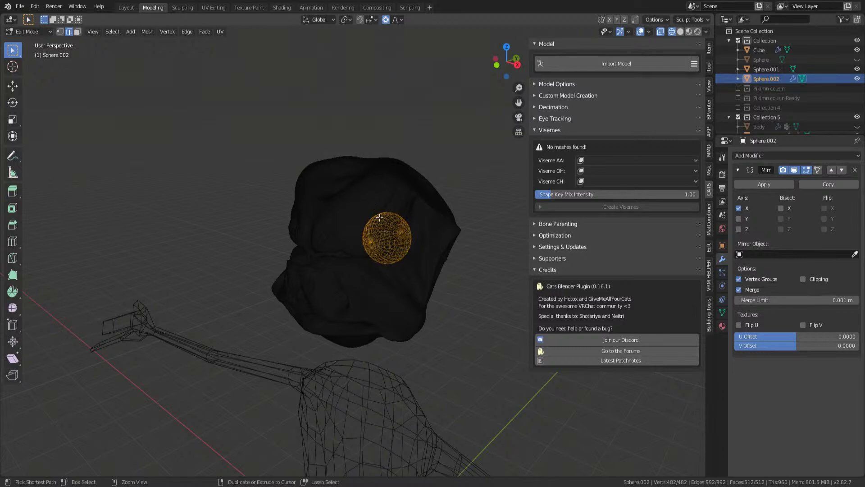
Undo two more recent edits
scroll(380, 218, "up", 3)
left_click(34, 7)
left_click(35, 6)
left_click(44, 29)
left_click(34, 7)
left_click(42, 31)
In Edit Mode, move the whole eyeball mesh forward along Y out of the sockets, and return to shaded front view
scroll(310, 209, "up", 2)
key("Tab")
middle_click_drag(378, 229, 419, 235)
key("Tab")
mouse_move(404, 197)
middle_mouse_down()
mouse_move(316, 266)
mouse_move(350, 237)
middle_mouse_up()
key("g")
key("y")
left_click(316, 266)
key("shift+z")
key("KP_1")
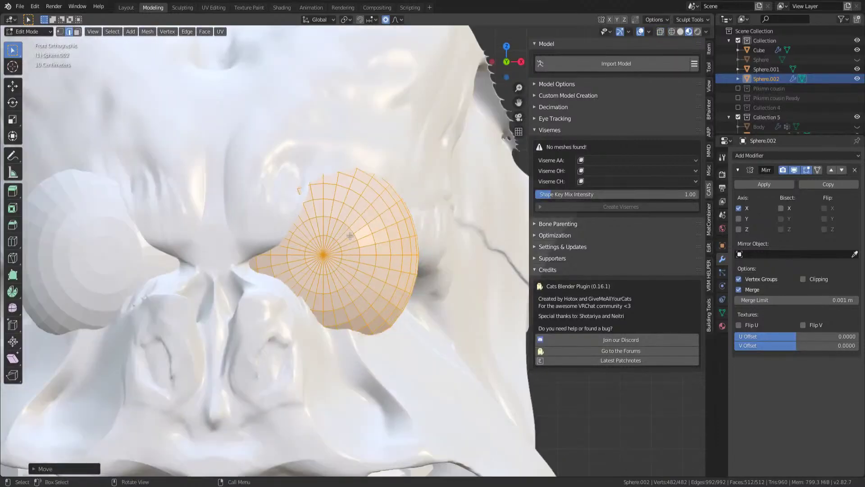
Scale the eyeball mesh uniformly to about 0.44, position it within the eye socket from the front, and return to Object Mode
key("s")
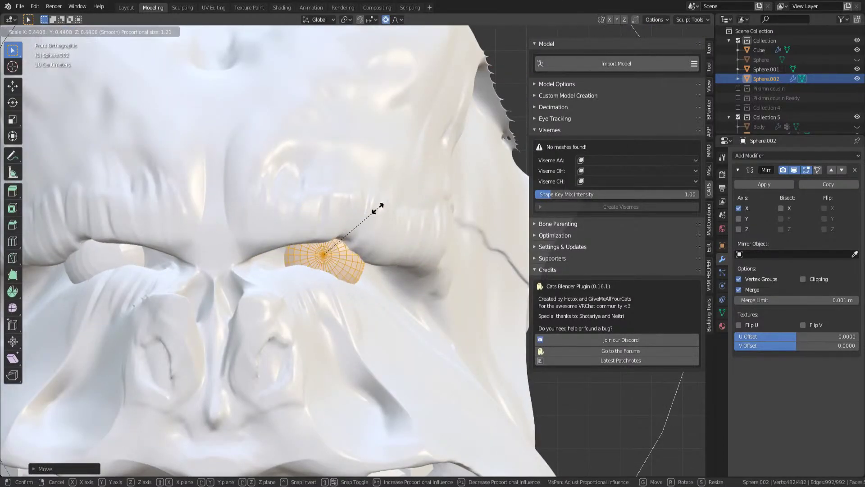
left_click(377, 208)
middle_click_drag(351, 263, 363, 264)
key("KP_1")
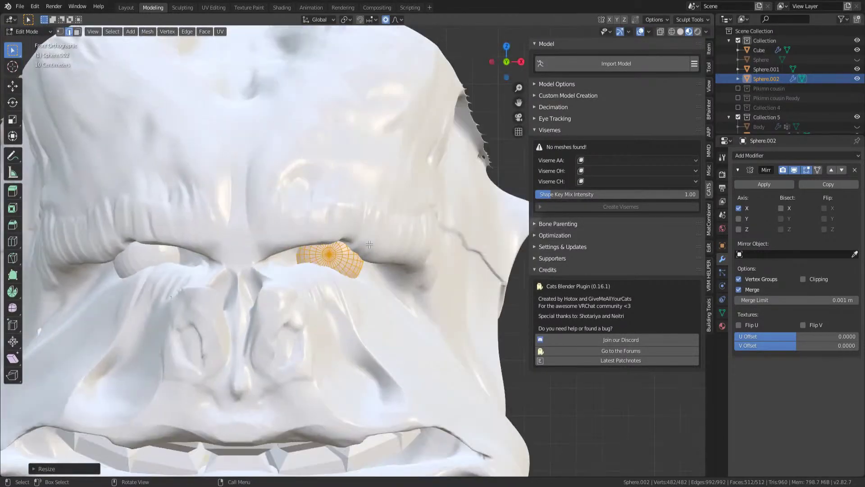
key("g")
left_click(365, 248)
key("Tab")
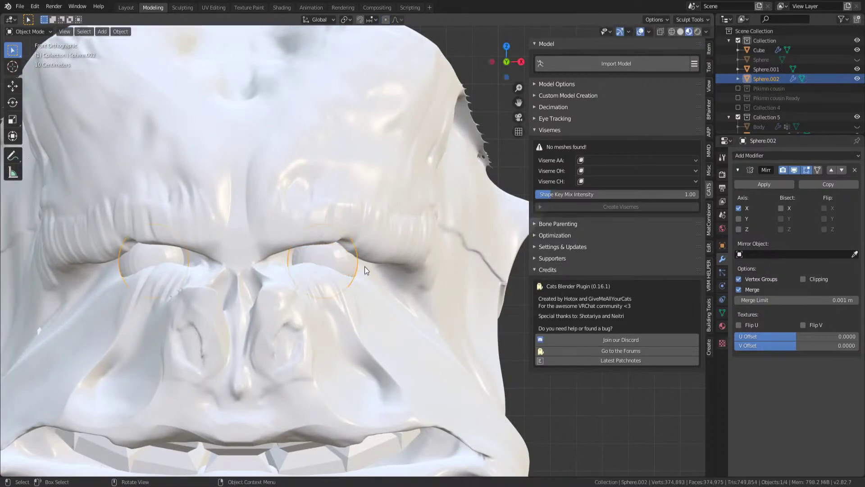
Select the creature's head and switch to the Sculpting workspace in front view
left_click(392, 241)
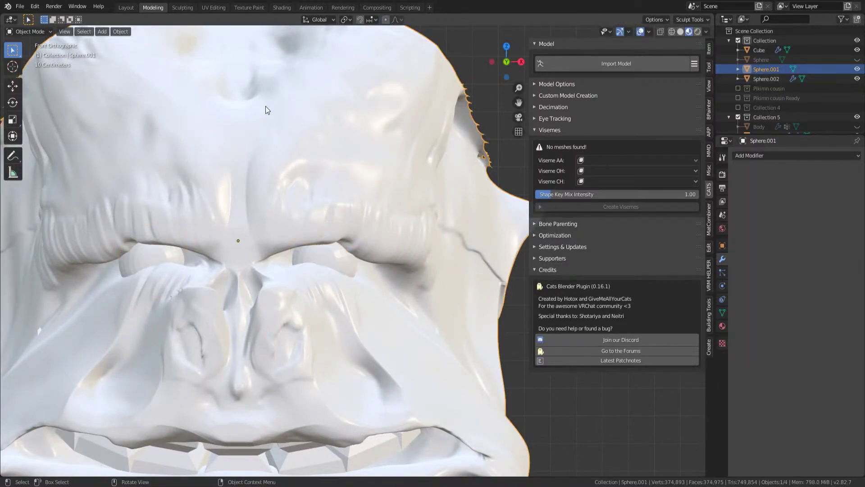
key("ctrl+Tab")
key("Escape")
left_click(183, 8)
middle_click_drag(379, 252, 311, 255)
scroll(315, 255, "up", 4)
key("KP_1")
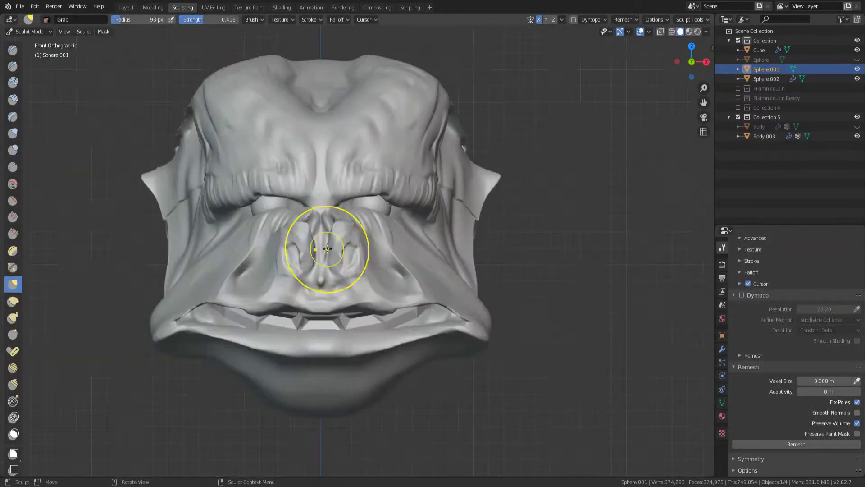
With the Grab brush enlarged to a 248 px radius, pull the skin below the eyes and the brow edges downward around the eyeballs
scroll(327, 248, "up", 3)
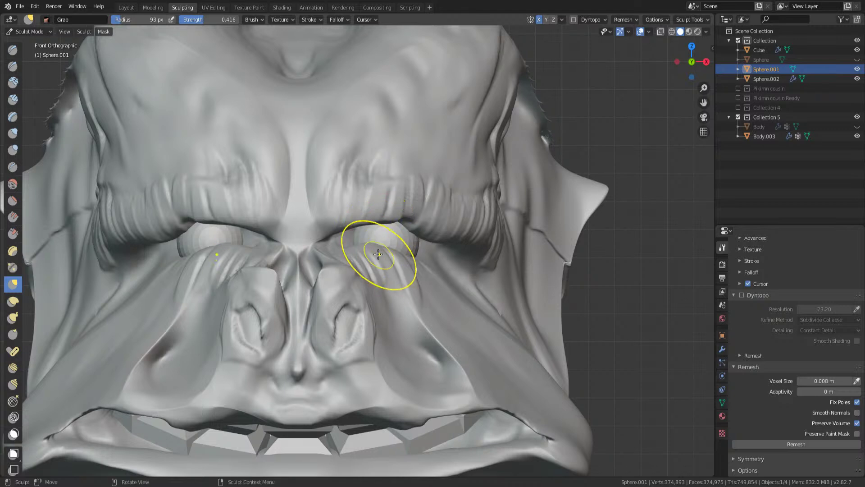
left_click_drag(380, 257, 390, 279)
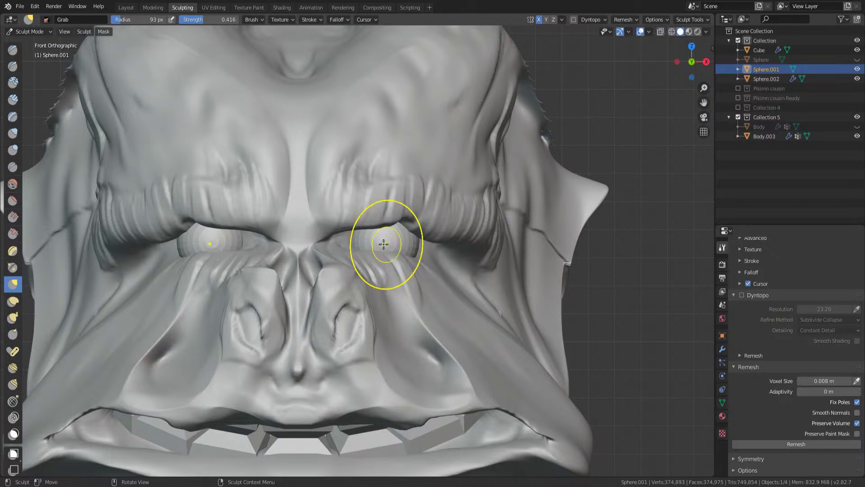
scroll(425, 276, "up", 5)
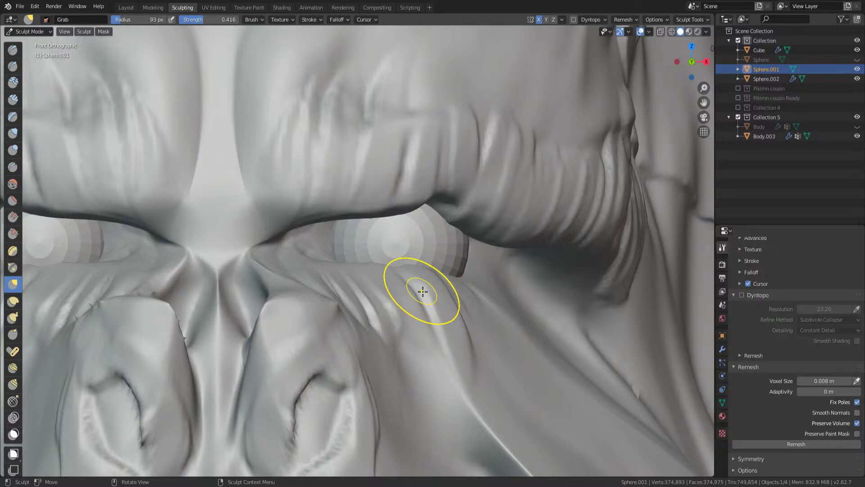
key("f")
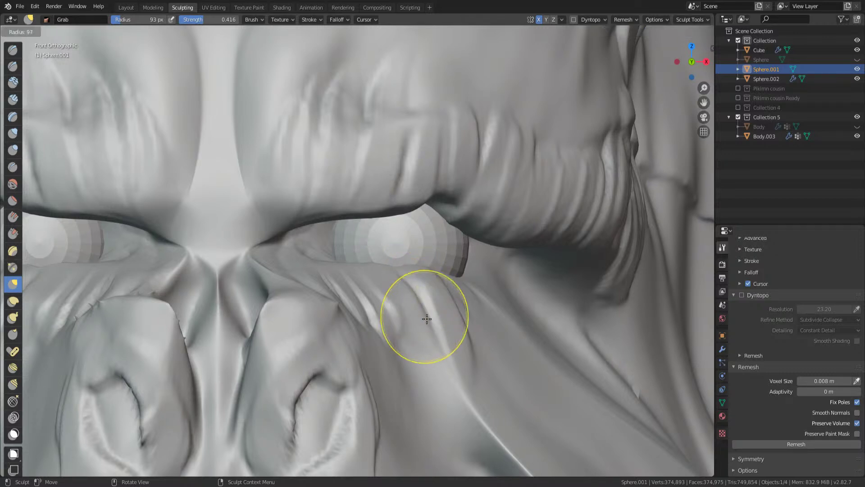
left_click(435, 344)
left_click_drag(387, 288, 438, 330)
mouse_move(438, 208)
left_mouse_down()
mouse_move(431, 240)
mouse_move(439, 265)
left_mouse_up()
left_click_drag(401, 223, 397, 248)
mouse_move(336, 211)
left_mouse_down()
mouse_move(333, 250)
mouse_move(372, 225)
mouse_move(365, 198)
mouse_move(328, 251)
left_mouse_up()
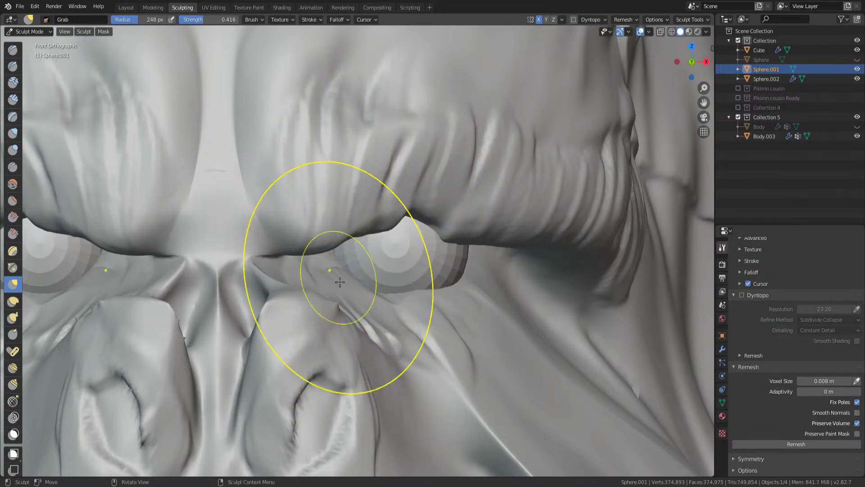
Reshape the lower eyelids and the adjoining cheek skin around the eyeballs with the Grab brush
mouse_move(454, 309)
left_mouse_down()
mouse_move(477, 289)
mouse_move(507, 297)
left_mouse_up()
left_click_drag(398, 309, 408, 291)
middle_click_drag(465, 288, 448, 429, "ctrl")
middle_click_drag(311, 315, 380, 290, "shift")
Adjust the shape of the nose and nostrils with the Grab brush
scroll(379, 290, "up", 3)
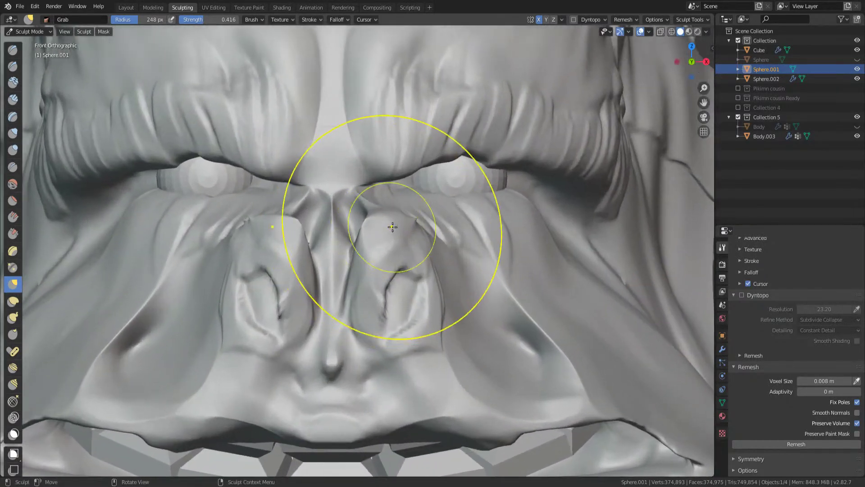
left_click_drag(376, 221, 377, 219)
left_click_drag(373, 314, 346, 292)
left_click_drag(376, 334, 371, 321)
mouse_move(406, 320)
middle_mouse_down()
mouse_move(412, 306)
mouse_move(394, 484)
middle_mouse_up()
middle_click_drag(377, 237, 410, 286)
Using Clay Strips at a 60 px radius, sculpt diagonal skin folds running from the outer eye down across the cheek
scroll(440, 167, "up", 6)
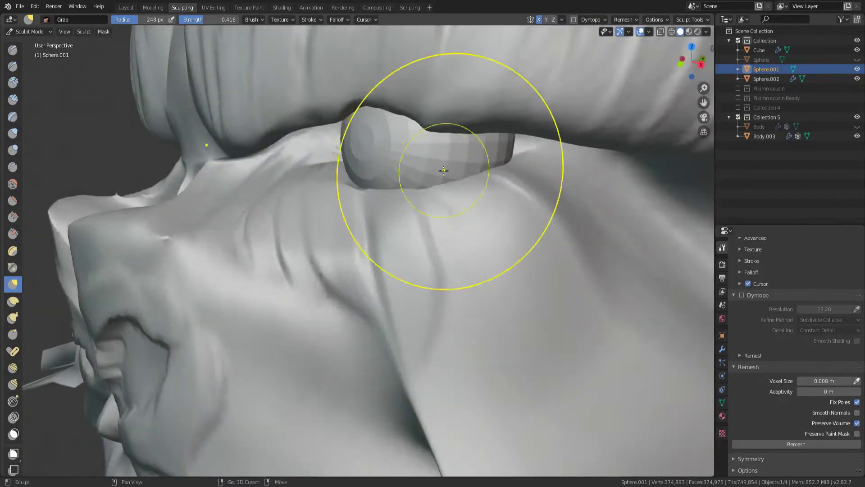
middle_click_drag(441, 231, 393, 243)
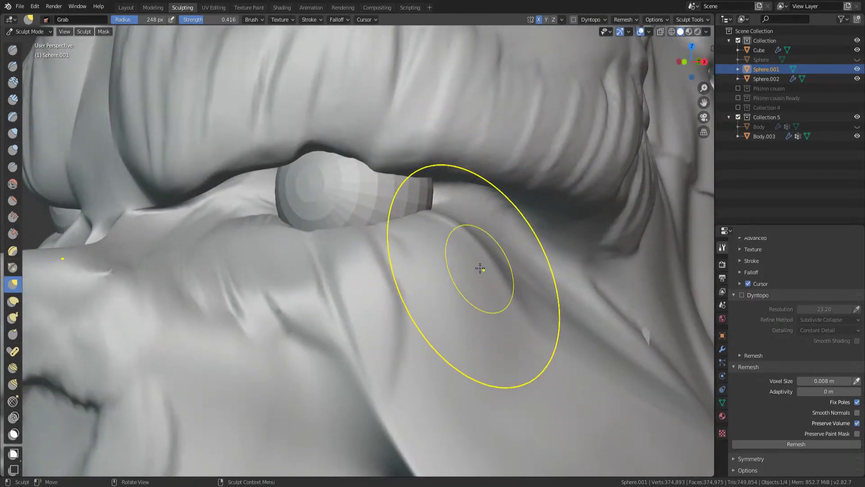
left_click(13, 98)
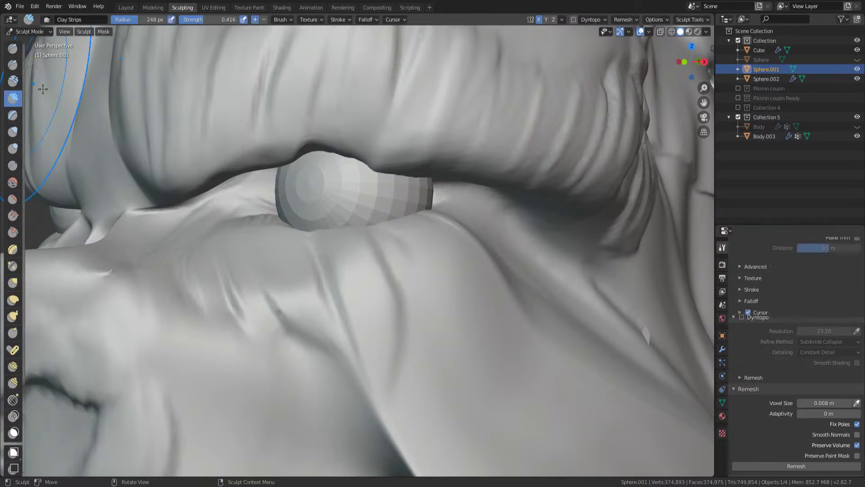
key("f")
left_click(407, 247)
left_click_drag(464, 202, 551, 320)
left_click_drag(438, 229, 536, 341)
left_click_drag(414, 255, 502, 416)
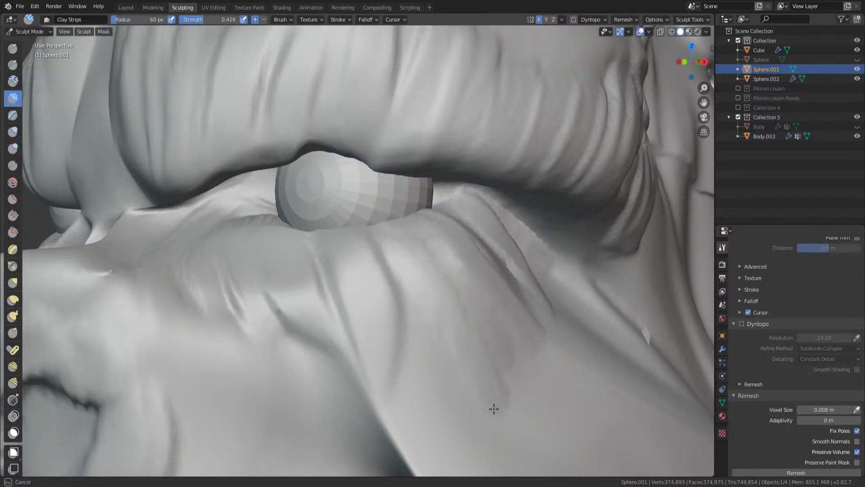
middle_click_drag(469, 306, 469, 311, "ctrl")
scroll(469, 311, "down", 6)
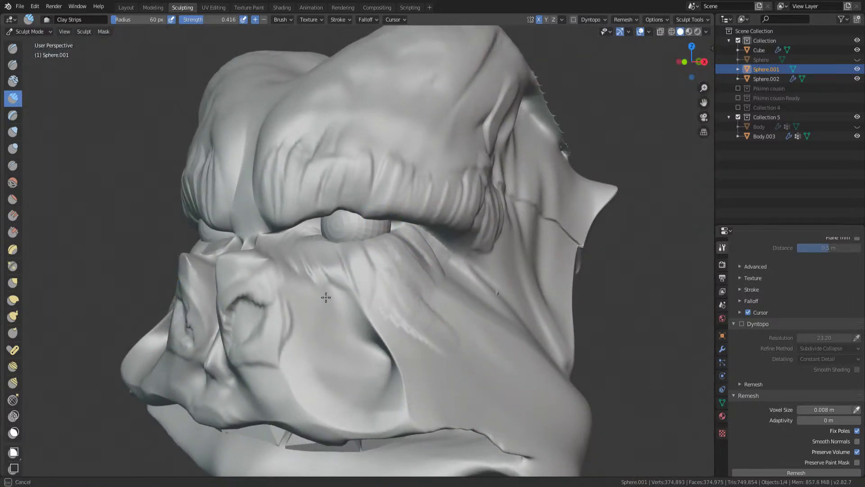
left_click_drag(485, 389, 554, 406)
Build up and blend the cheek folds between the eye and the mouth corner with the Clay brush
left_click(13, 82)
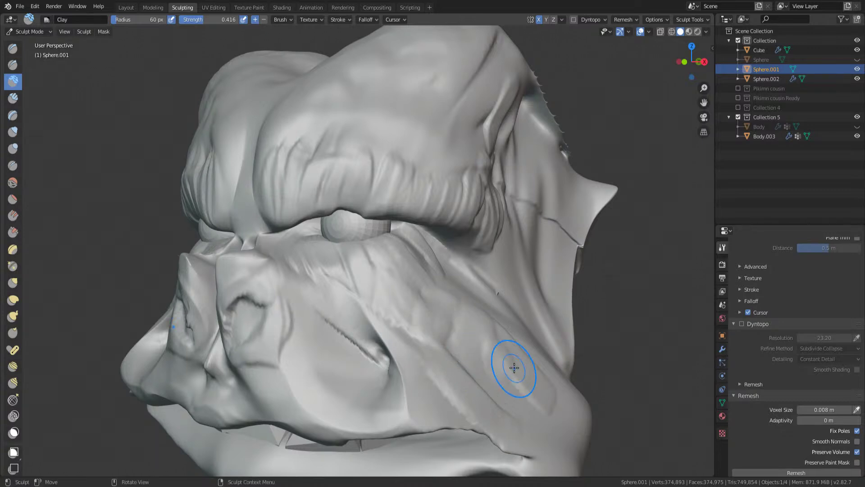
mouse_move(371, 298)
left_mouse_down()
mouse_move(440, 311)
mouse_move(536, 373)
mouse_move(543, 401)
left_mouse_up()
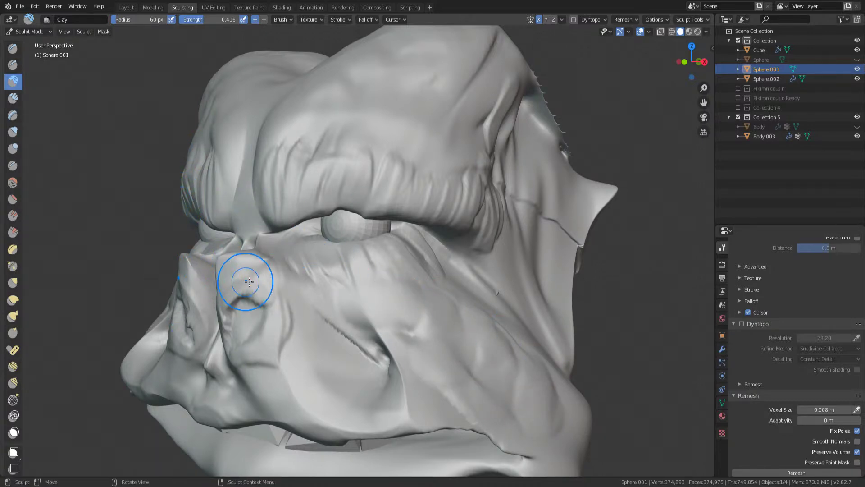
mouse_move(416, 193)
middle_mouse_down()
mouse_move(413, 322)
mouse_move(492, 314)
mouse_move(462, 274)
mouse_move(455, 356)
mouse_move(451, 320)
middle_mouse_up()
mouse_move(422, 406)
middle_mouse_down("shift")
mouse_move(465, 164)
mouse_move(460, 279)
mouse_move(454, 220)
mouse_move(392, 225)
middle_mouse_up("shift")
middle_click_drag(410, 260, 432, 236, "shift")
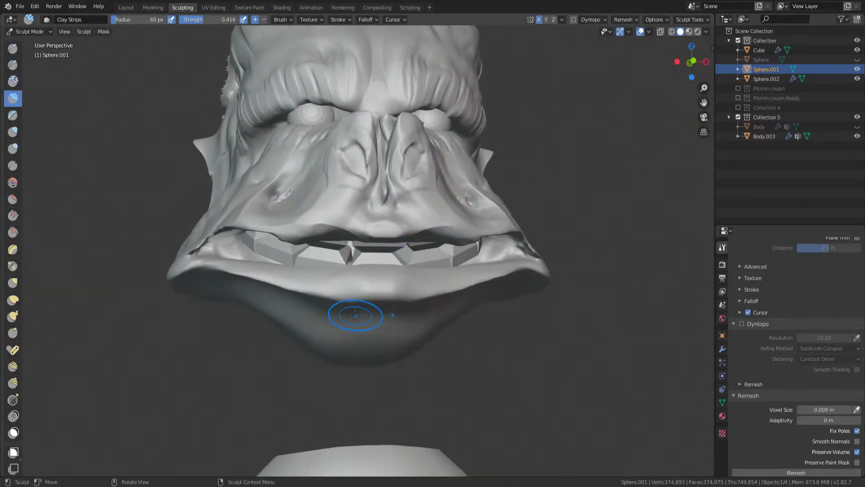
Pull the middle of the lower lip upward with the Snake Hook brush at a 60 px radius
left_click(12, 320)
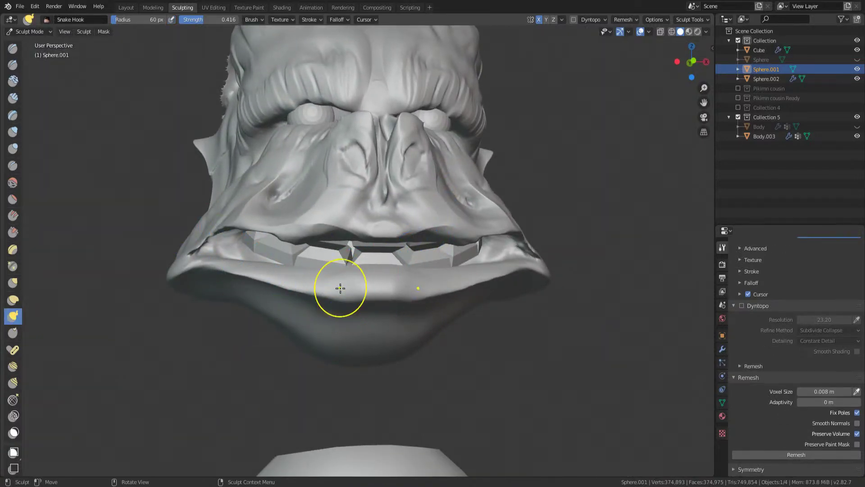
left_click_drag(351, 288, 373, 278)
middle_click_drag(380, 260, 402, 224)
key("KP_1")
scroll(297, 287, "up", 6)
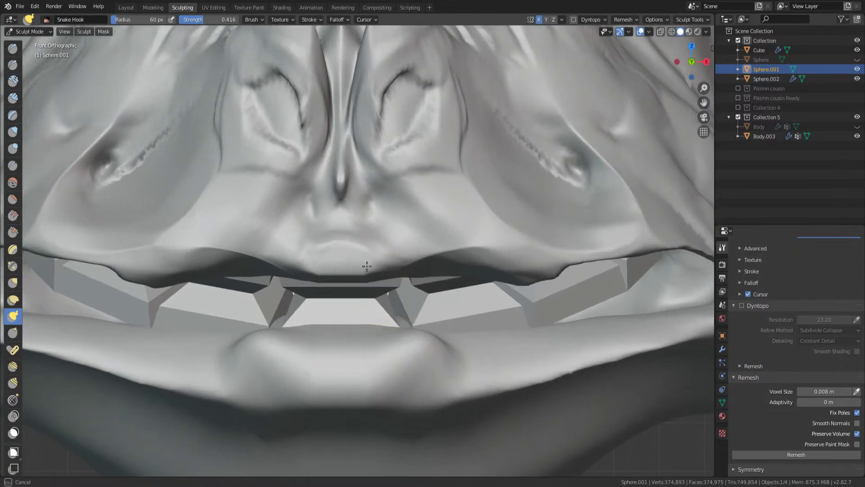
Drag points of the upper lip downward with Snake Hook to give its edge a ragged outline
left_click_drag(363, 257, 399, 317)
left_click_drag(441, 250, 452, 298)
left_click_drag(472, 247, 501, 289)
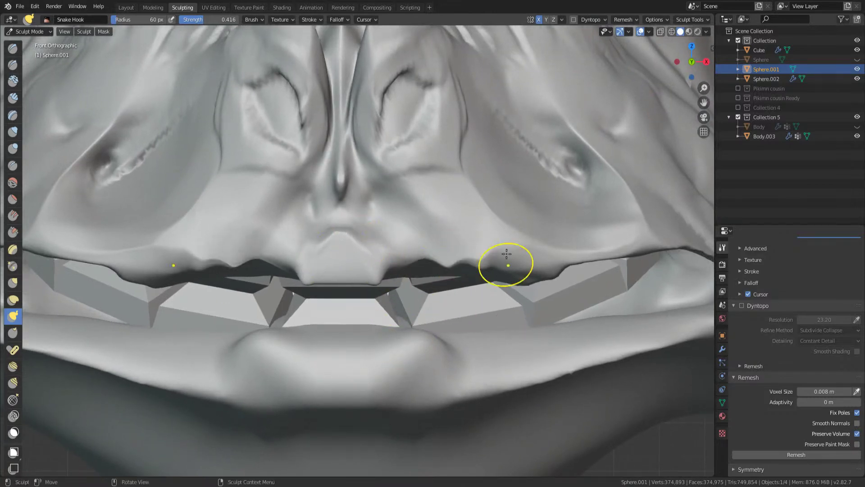
left_click_drag(510, 253, 537, 295)
left_click_drag(564, 264, 580, 299)
Pull small ragged bumps along the lower lip and toward the mouth corners with Snake Hook
mouse_move(507, 347)
left_mouse_down()
mouse_move(490, 374)
mouse_move(560, 344)
mouse_move(620, 271)
left_mouse_up()
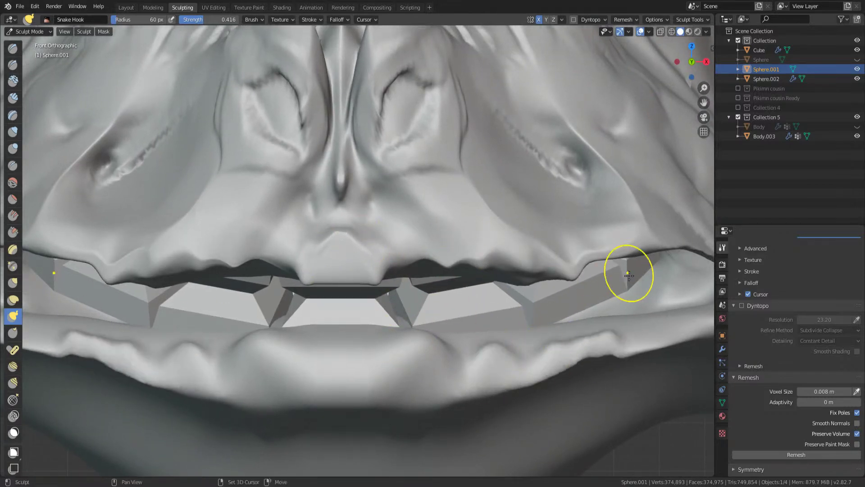
middle_click_drag(620, 271, 525, 315, "shift")
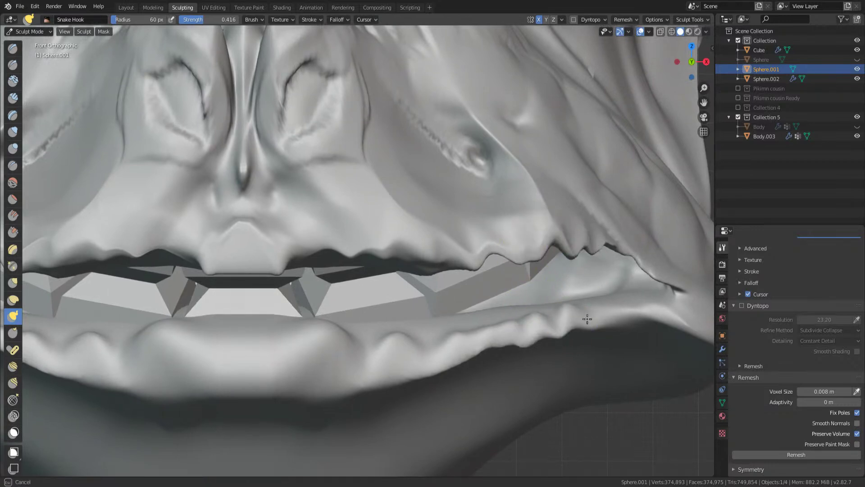
left_click_drag(659, 296, 656, 292)
mouse_move(593, 259)
middle_mouse_down("ctrl")
mouse_move(562, 292)
mouse_move(569, 353)
middle_mouse_up("ctrl")
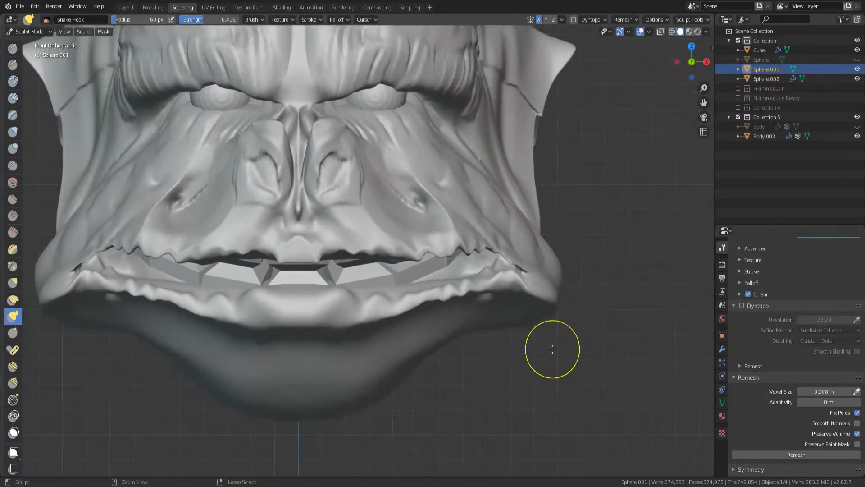
Pull small downward bumps along the underside of the lower lip and jaw with Snake Hook
mouse_move(354, 353)
left_mouse_down()
mouse_move(332, 339)
mouse_move(283, 340)
mouse_move(228, 398)
mouse_move(158, 335)
mouse_move(144, 344)
left_mouse_up()
left_click_drag(111, 301, 110, 315)
left_click_drag(414, 319, 417, 334)
left_click_drag(443, 307, 448, 321)
left_click_drag(508, 305, 504, 315)
Pull rounded bumps out of the sides of the head and across the forehead with Snake Hook
mouse_move(487, 208)
middle_mouse_down("shift")
mouse_move(473, 257)
mouse_move(473, 315)
middle_mouse_up("shift")
left_click_drag(511, 226, 502, 218)
left_click_drag(500, 187, 481, 154)
middle_click_drag(480, 135, 479, 216, "shift")
left_click_drag(437, 202, 427, 189)
left_click_drag(412, 158, 423, 137)
left_click_drag(370, 139, 370, 116)
left_click_drag(330, 136, 331, 113)
left_click_drag(283, 156, 284, 134)
left_click_drag(284, 102, 285, 80)
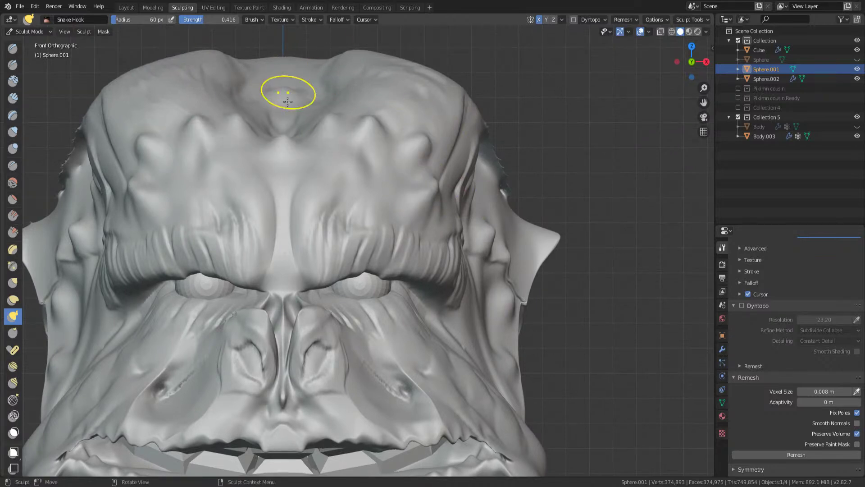
Pull mirrored horn-like spikes upward and outward from the top of the head with Snake Hook
left_click_drag(354, 59, 358, 43)
left_click_drag(399, 84, 473, 51)
left_click_drag(396, 75, 438, 44)
left_click_drag(450, 88, 470, 60)
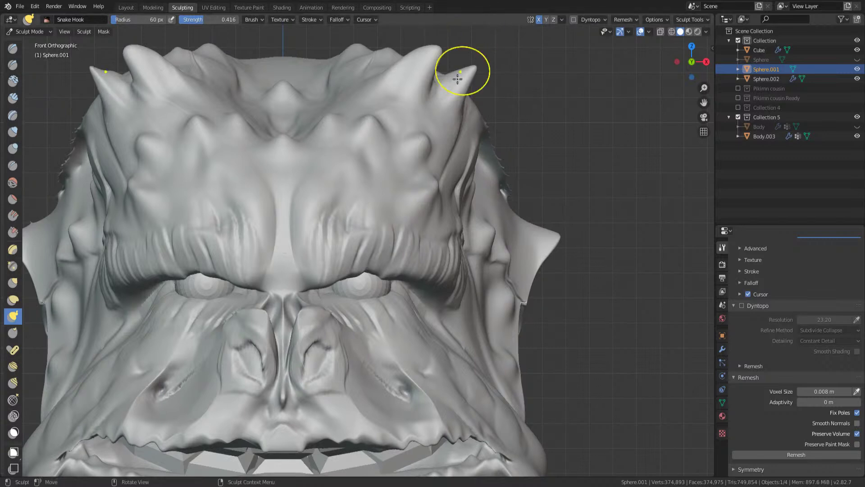
middle_click_drag(468, 58, 417, 149, "shift")
left_click_drag(326, 152, 321, 116)
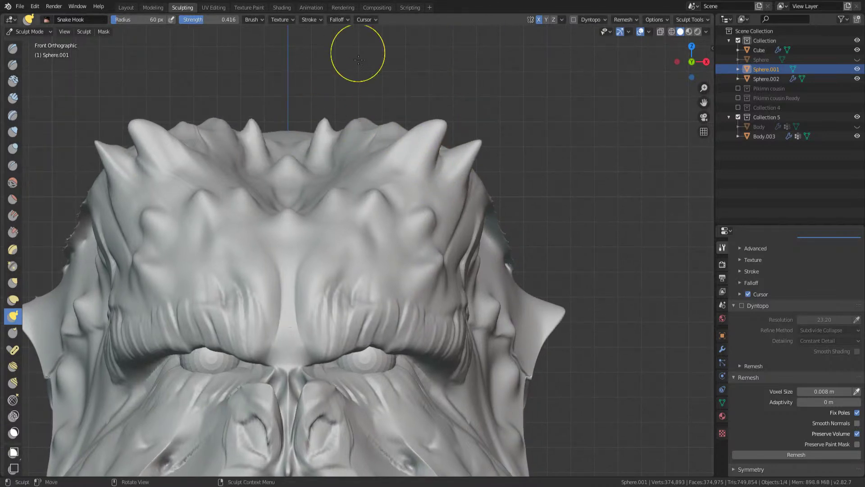
Pull pointed spikes up from the forehead above the brows, and add smaller spikes with the Snake Hook radius reduced to 28 px
left_click_drag(357, 241, 361, 210)
left_click_drag(328, 267, 327, 225)
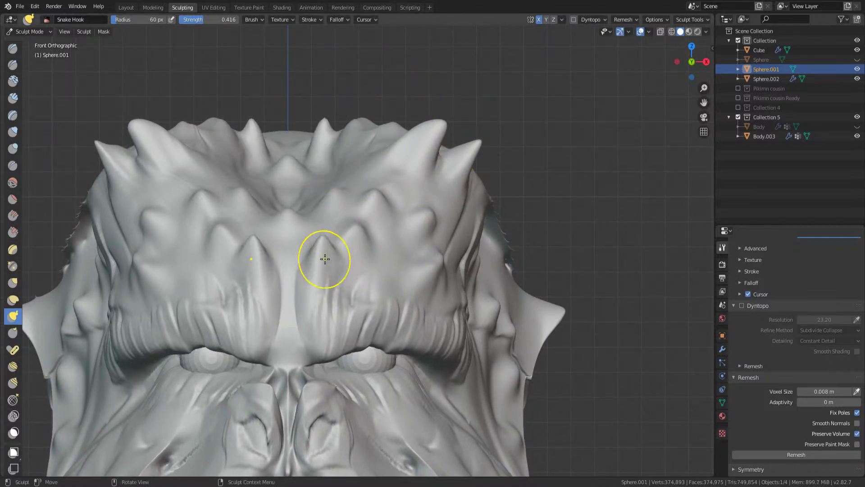
key("f")
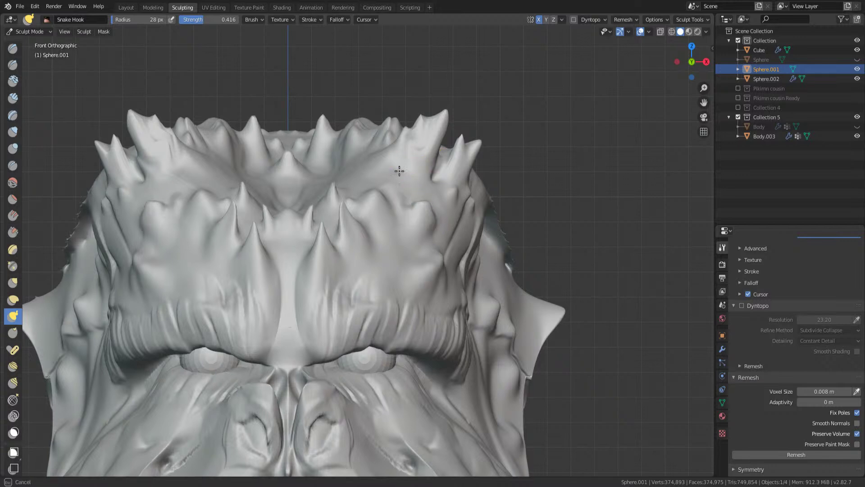
middle_click_drag(401, 228, 417, 102, "shift")
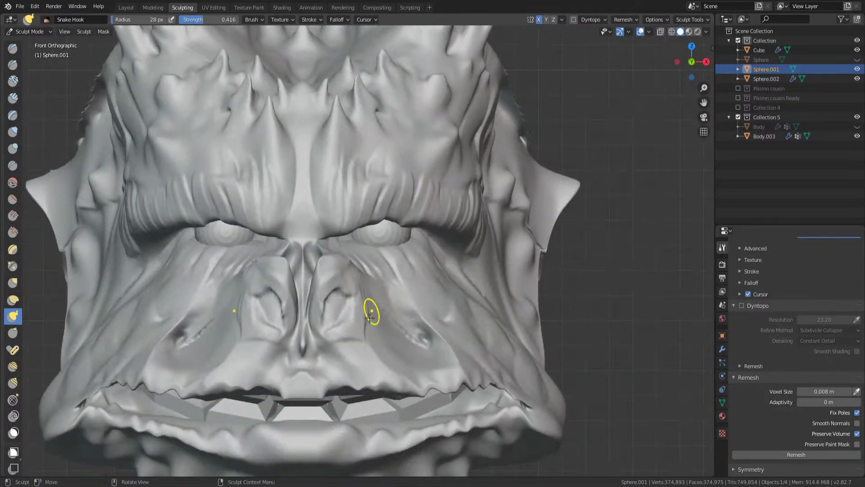
Set the Snake Hook radius to 117 px and pull the cheek folds beside the nostrils into shape
key("f")
left_click(435, 325)
left_click_drag(406, 326, 423, 326)
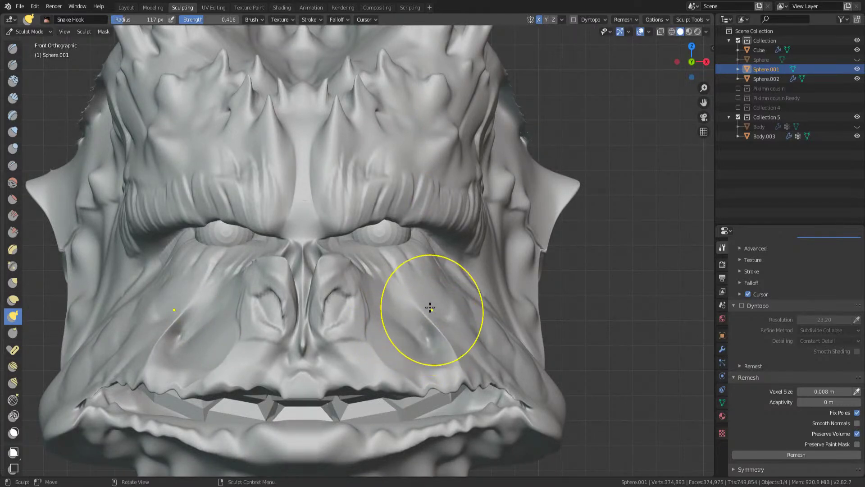
Enlarge the Snake Hook radius to 196 px and pull the skin below the eye up toward the brow
mouse_move(349, 220)
left_mouse_down()
mouse_move(356, 243)
mouse_move(311, 180)
mouse_move(325, 191)
mouse_move(314, 203)
left_mouse_up()
key("f")
left_click(367, 208)
left_click_drag(309, 207, 328, 221)
left_click_drag(346, 223, 335, 244)
mouse_move(387, 255)
left_mouse_down()
mouse_move(370, 249)
mouse_move(420, 240)
left_mouse_up()
mouse_move(420, 240)
middle_mouse_down()
mouse_move(415, 225)
mouse_move(319, 228)
mouse_move(350, 220)
middle_mouse_up()
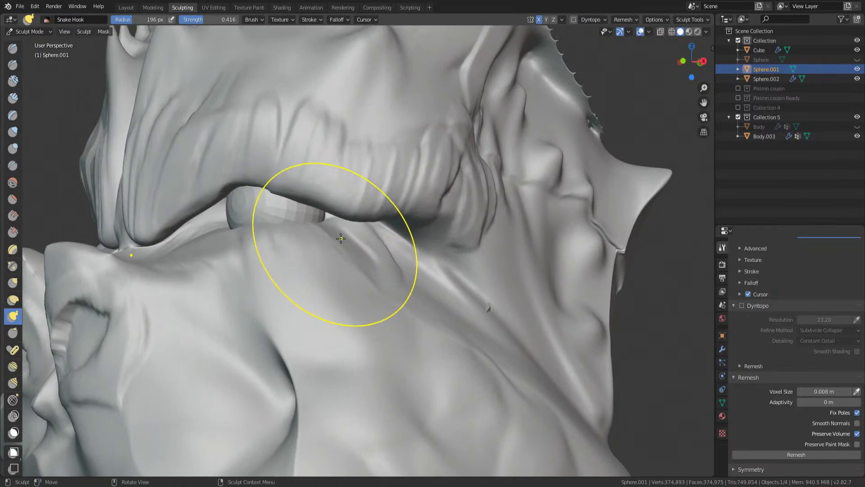
Inflate the folds under the outer corner of the eye with the Inflate/Deflate brush
key("i")
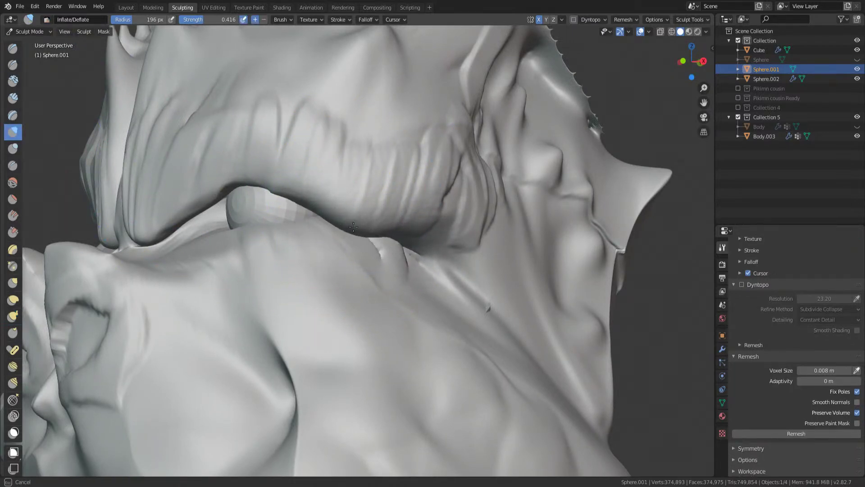
mouse_move(418, 269)
middle_mouse_down()
mouse_move(458, 288)
mouse_move(466, 229)
middle_mouse_up()
Reshape the brows and the sides of the head with the Grab brush at a 196 px radius
key("KP_1")
scroll(483, 276, "down", 3)
mouse_move(514, 166)
left_mouse_down()
mouse_move(501, 197)
mouse_move(515, 174)
left_mouse_up()
key("g")
mouse_move(546, 188)
middle_mouse_down()
mouse_move(495, 327)
mouse_move(579, 250)
mouse_move(498, 305)
middle_mouse_up()
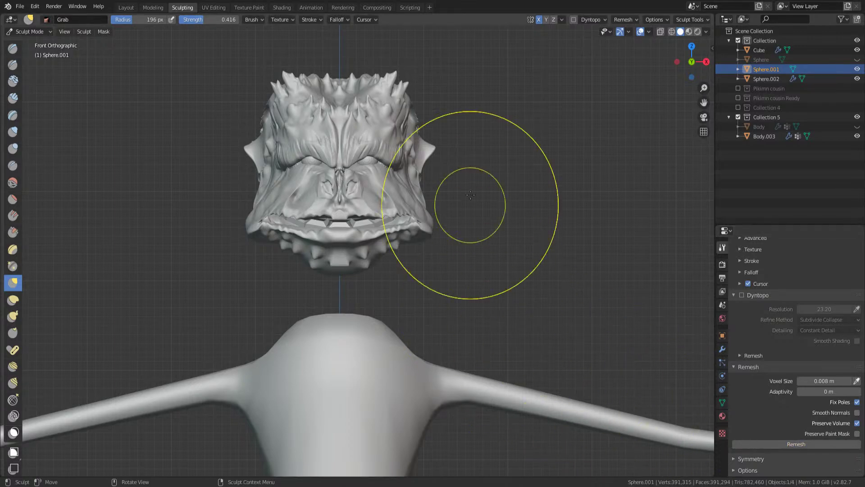
middle_click_drag(440, 231, 461, 180)
middle_click_drag(428, 120, 462, 266, "shift")
mouse_move(466, 207)
middle_mouse_down("ctrl")
mouse_move(479, 381)
mouse_move(493, 203)
middle_mouse_up("ctrl")
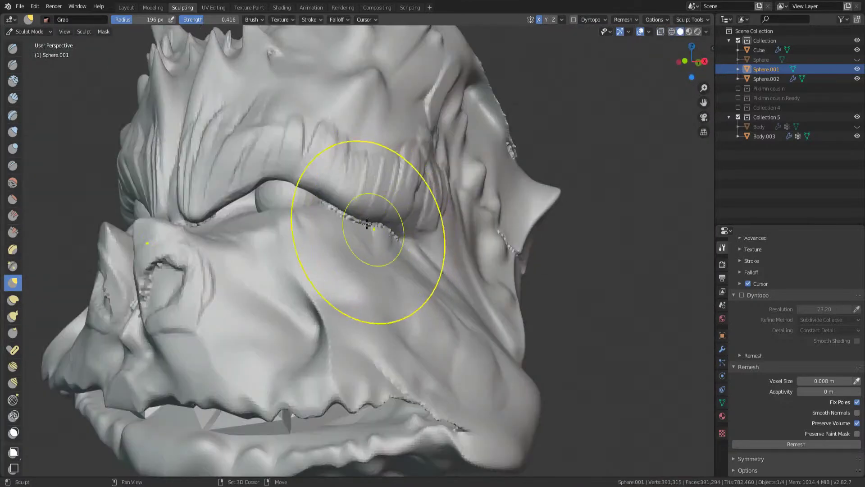
left_click_drag(367, 224, 372, 221, "shift")
middle_click_drag(411, 235, 348, 138)
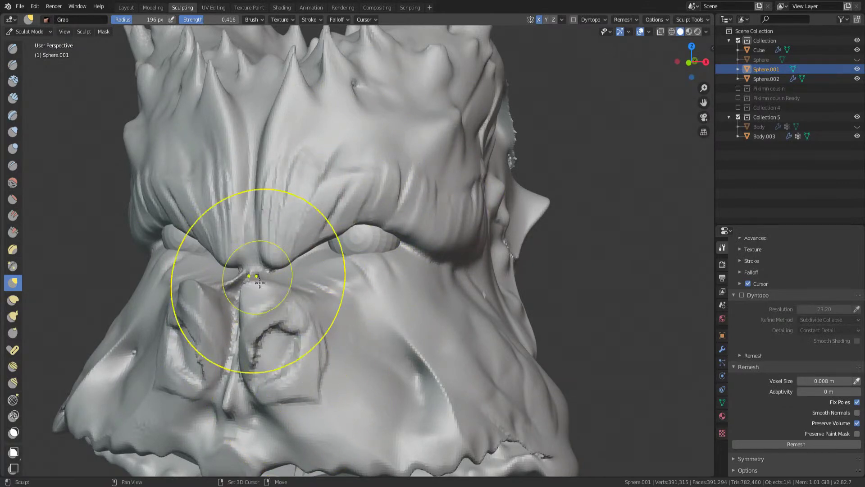
middle_click_drag(276, 322, 315, 316)
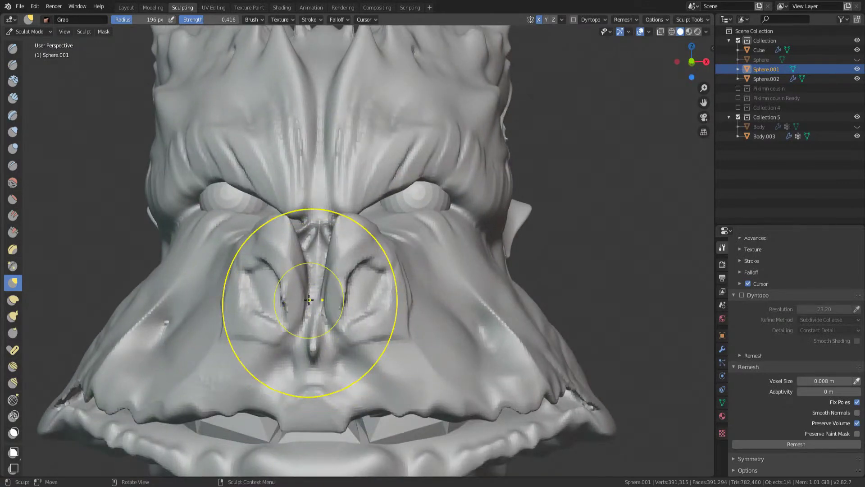
Inflate the sharp creases on the side and back of the head with the Inflate/Deflate brush
mouse_move(482, 223)
middle_mouse_down()
mouse_move(405, 285)
mouse_move(326, 253)
mouse_move(393, 212)
middle_mouse_up()
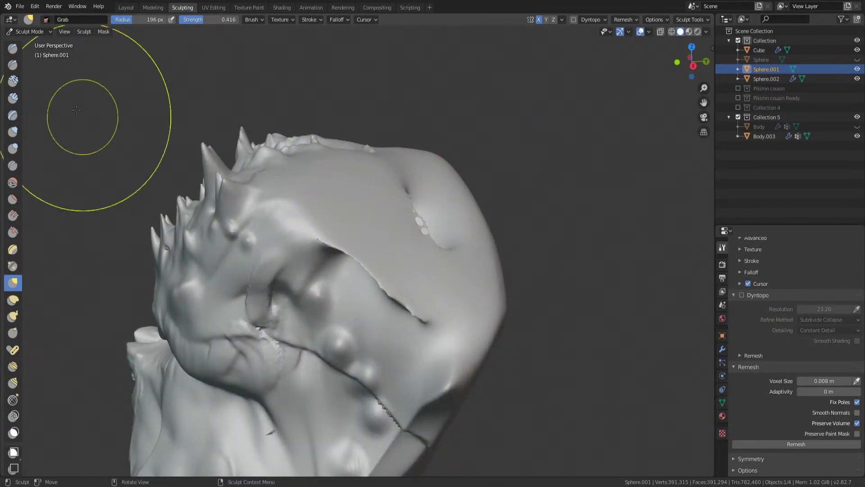
left_click(13, 131)
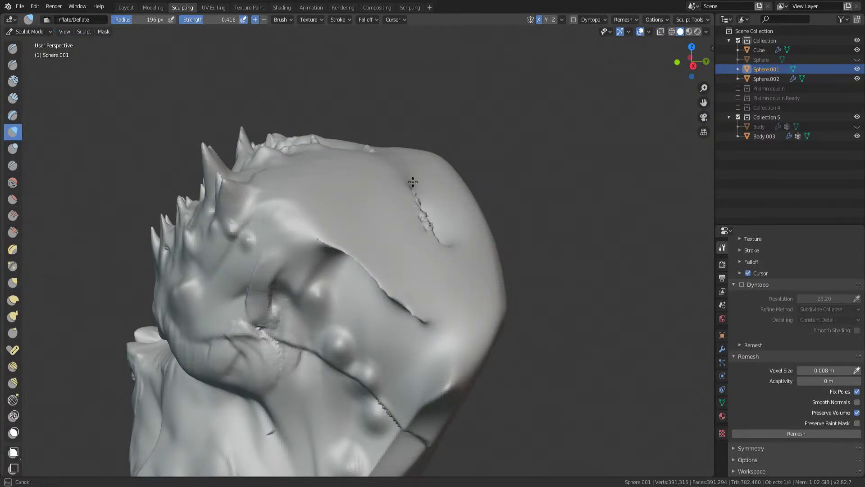
middle_click_drag(461, 238, 426, 285)
mouse_move(426, 256)
middle_mouse_down()
mouse_move(417, 219)
mouse_move(347, 235)
mouse_move(358, 259)
middle_mouse_up()
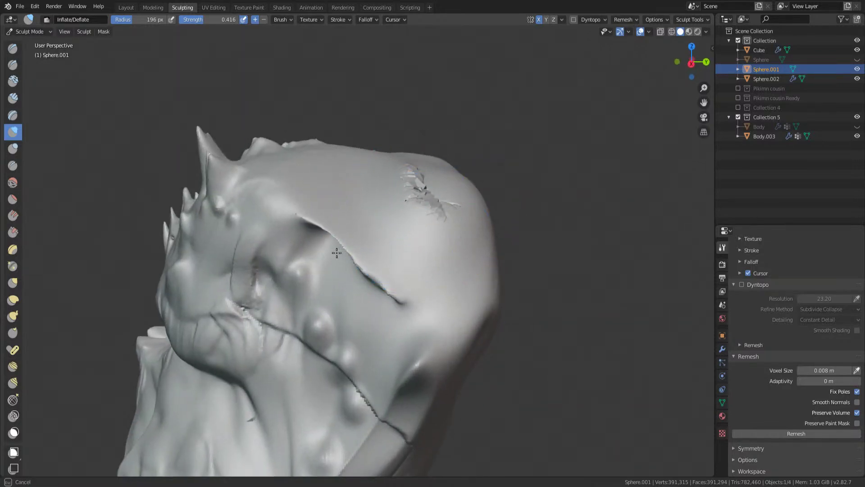
mouse_move(396, 290)
middle_mouse_down()
mouse_move(440, 285)
mouse_move(325, 165)
middle_mouse_up()
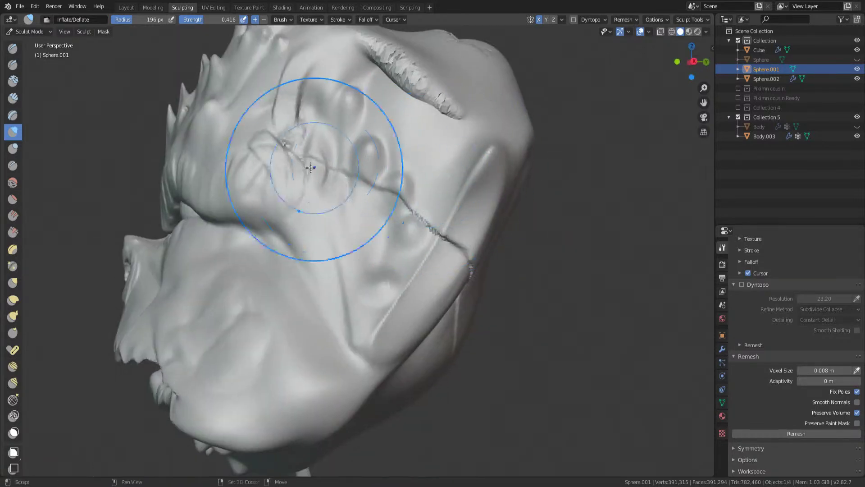
mouse_move(463, 275)
middle_mouse_down()
mouse_move(454, 224)
mouse_move(431, 264)
middle_mouse_up()
Enlarge the Inflate/Deflate radius to 303 px and swell the lips at both mouth corners
mouse_move(419, 219)
middle_mouse_down()
mouse_move(496, 252)
mouse_move(493, 222)
mouse_move(508, 217)
middle_mouse_up()
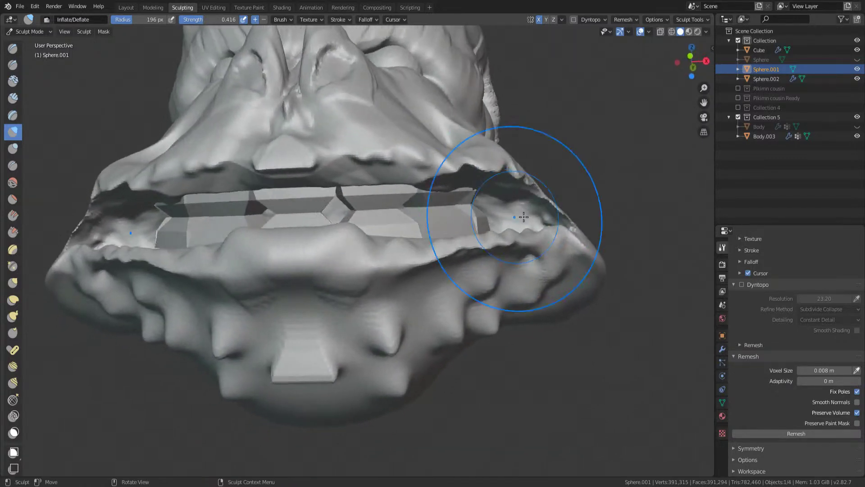
mouse_move(444, 193)
left_mouse_down()
mouse_move(518, 185)
mouse_move(537, 192)
mouse_move(507, 242)
mouse_move(518, 214)
mouse_move(501, 219)
mouse_move(516, 205)
mouse_move(536, 207)
mouse_move(541, 221)
mouse_move(451, 194)
mouse_move(434, 215)
left_mouse_up()
key("f")
left_click(565, 212)
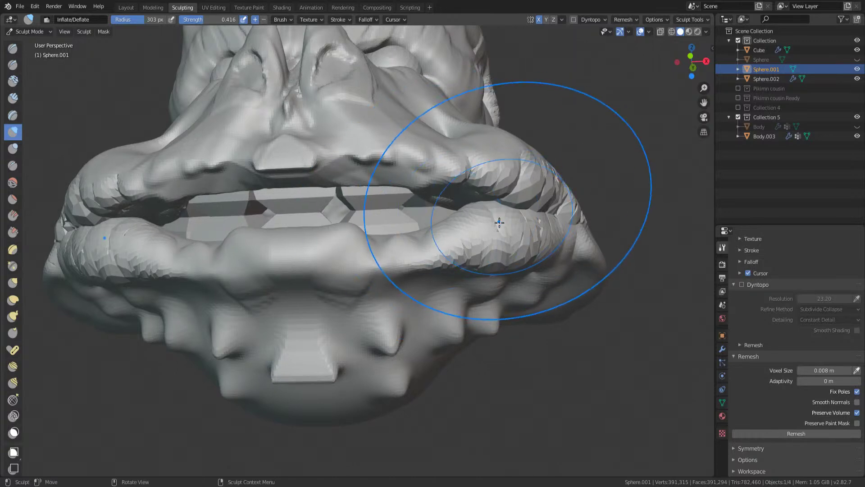
Narrow the mouth and reshape the cheeks with the Grab brush, reducing its radius to 193 px
key("KP_1")
mouse_move(493, 310)
left_mouse_down()
mouse_move(502, 313)
mouse_move(438, 303)
mouse_move(464, 297)
mouse_move(459, 301)
left_mouse_up()
key("g")
left_click_drag(520, 321, 505, 326)
left_click_drag(528, 328, 509, 327)
left_click_drag(443, 323, 426, 322)
mouse_move(456, 261)
left_mouse_down()
mouse_move(477, 260)
mouse_move(478, 249)
left_mouse_up()
key("f")
left_click(423, 253)
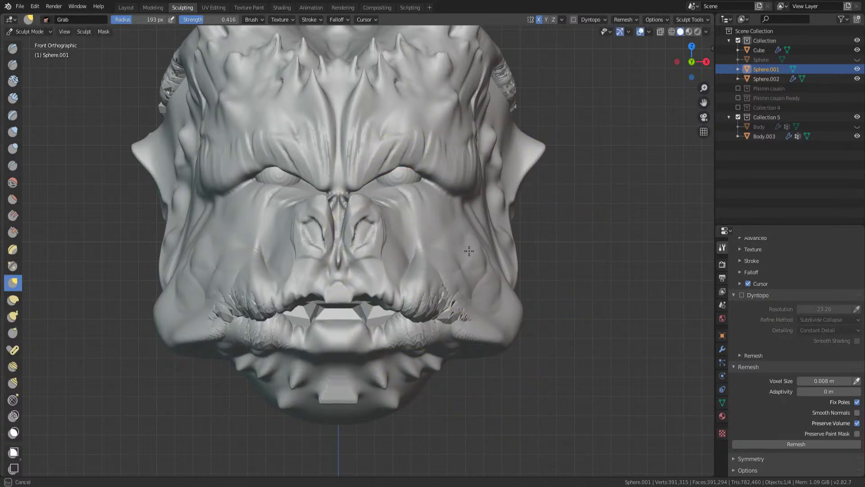
Adjust the eyelid and nose bridge area around the eyes with Grab
scroll(370, 231, "up", 5)
middle_click_drag(369, 231, 357, 226)
scroll(365, 242, "down", 8)
scroll(366, 316, "up", 4)
middle_click_drag(367, 315, 366, 308, "ctrl")
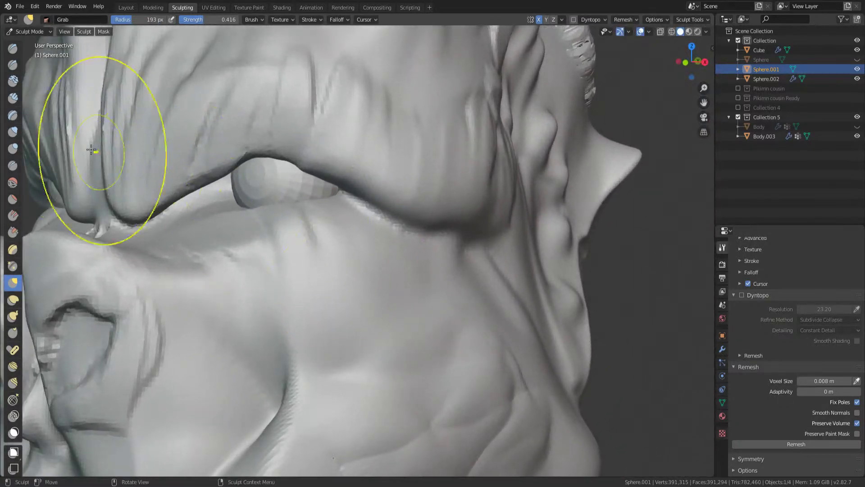
Inflate the crease between the brow and the lower eyelid with Inflate/Deflate
left_click(13, 132)
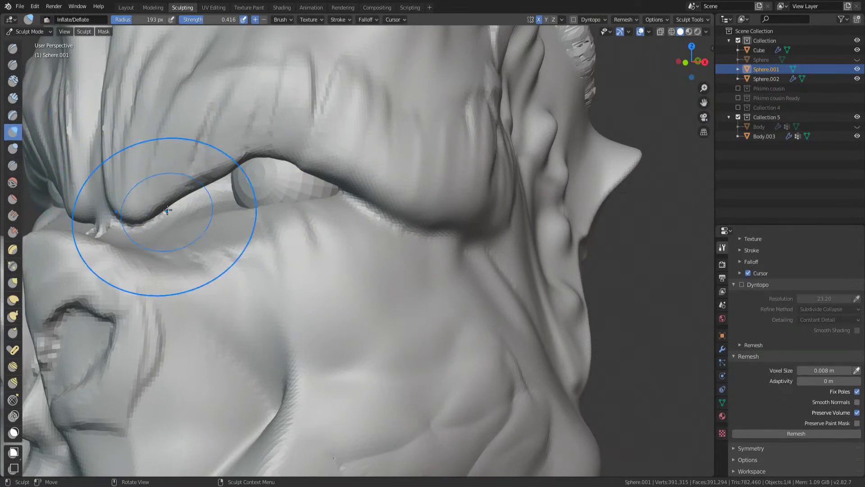
mouse_move(201, 200)
left_mouse_down()
mouse_move(195, 205)
mouse_move(199, 195)
left_mouse_up()
mouse_move(219, 197)
middle_mouse_down()
mouse_move(275, 151)
mouse_move(270, 183)
middle_mouse_up()
scroll(503, 241, "down", 6)
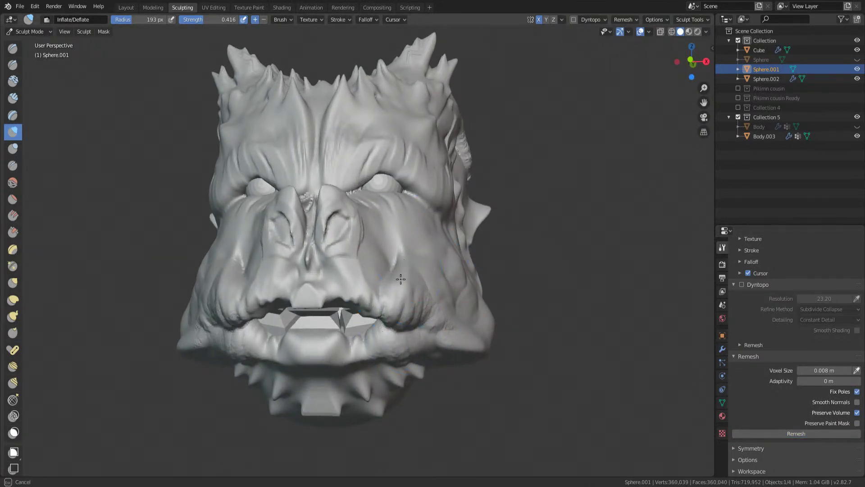
Raise the lower cheeks and taper the jaw toward the chin with Grab at a 335 px radius
mouse_move(354, 182)
middle_mouse_down()
mouse_move(390, 222)
mouse_move(437, 215)
middle_mouse_up()
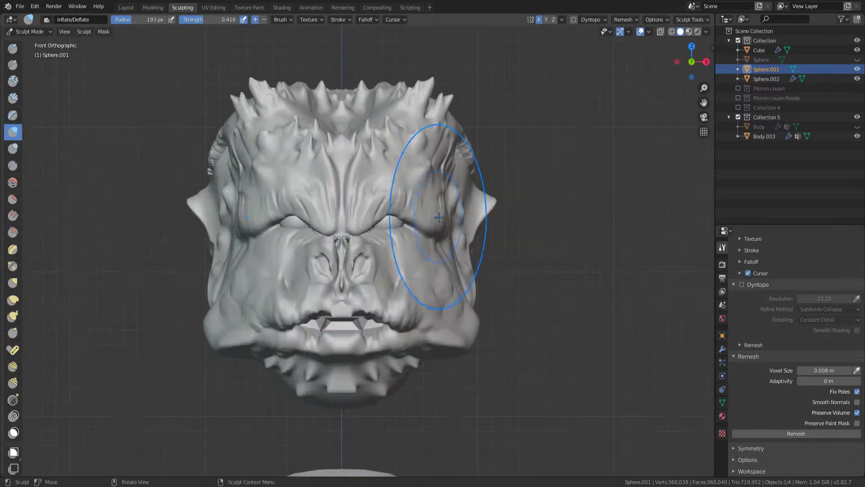
key("g")
mouse_move(453, 329)
left_mouse_down()
mouse_move(467, 435)
mouse_move(481, 198)
mouse_move(553, 91)
mouse_move(662, 198)
mouse_move(424, 208)
mouse_move(508, 180)
left_mouse_up()
mouse_move(389, 239)
left_mouse_down()
mouse_move(410, 285)
mouse_move(383, 291)
mouse_move(426, 193)
mouse_move(417, 170)
left_mouse_up()
key("ctrl+z")
key("ctrl+z")
key("ctrl+z")
key("ctrl+z")
key("ctrl+z")
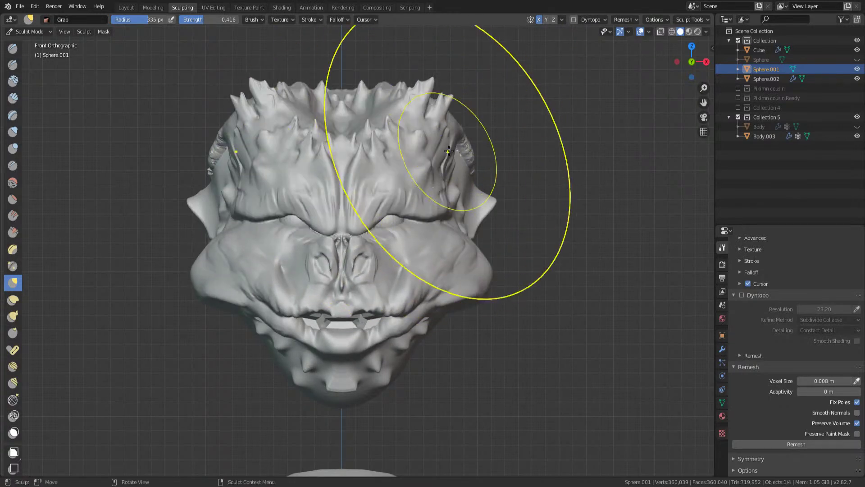
Undo the trial Grab strokes that reshape the cheeks and widen the jaw
key("ctrl+z")
key("ctrl+z")
key("ctrl+z")
key("ctrl+z")
key("ctrl+z")
key("ctrl+z")
key("ctrl+z")
key("ctrl+z")
key("ctrl+z")
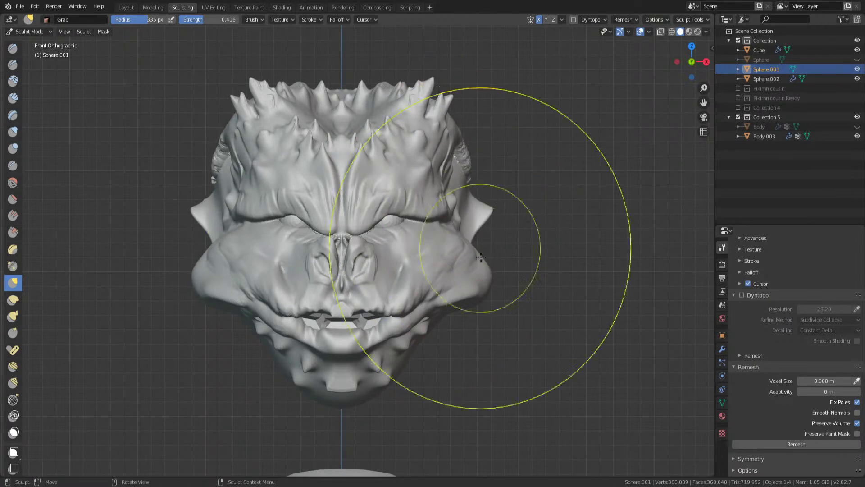
key("ctrl+z")
key("ctrl+z")
key("ctrl+z")
key("ctrl+z")
key("ctrl+z")
key("ctrl+z")
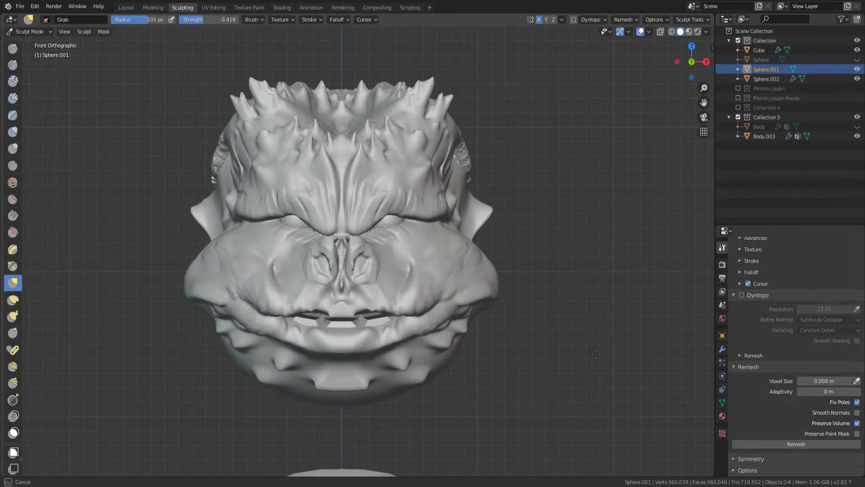
Try to pull the cheeks far outward into wide wing-like shapes with Grab, and undo it
key("ctrl+z")
key("ctrl+z")
key("ctrl+z")
key("ctrl+z")
key("ctrl+z")
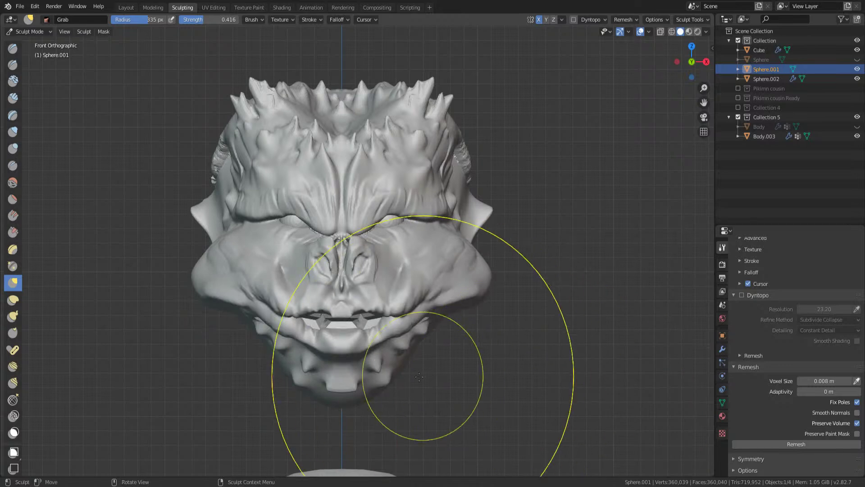
left_click_drag(466, 293, 694, 328)
left_click_drag(494, 264, 423, 243)
key("ctrl+z")
key("ctrl+z")
key("ctrl+z")
key("ctrl+z")
key("ctrl+z")
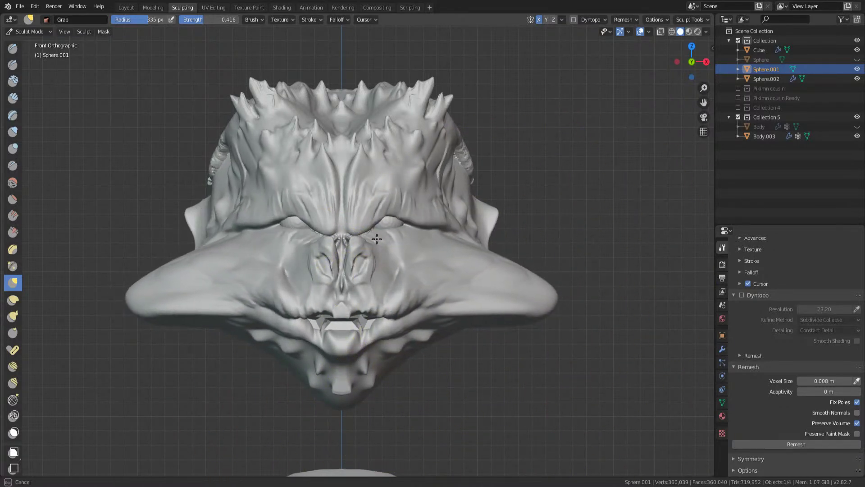
key("ctrl+z")
key("ctrl+z")
key("ctrl+z")
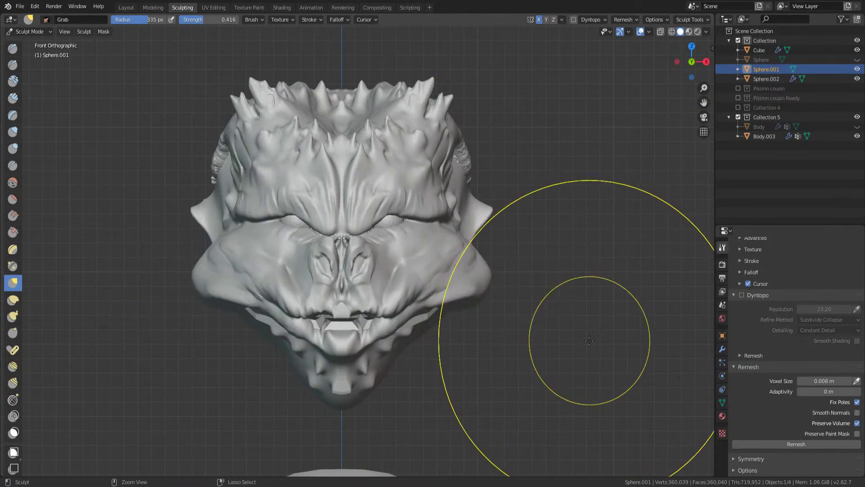
Push the chin slightly upward with the Grab brush
mouse_move(343, 381)
left_mouse_down()
mouse_move(342, 393)
mouse_move(339, 370)
left_mouse_up()
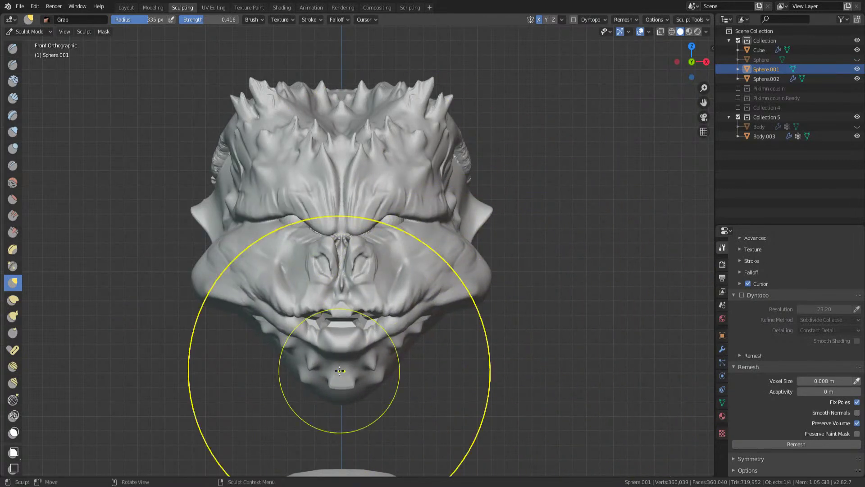
middle_click_drag(176, 266, 185, 267)
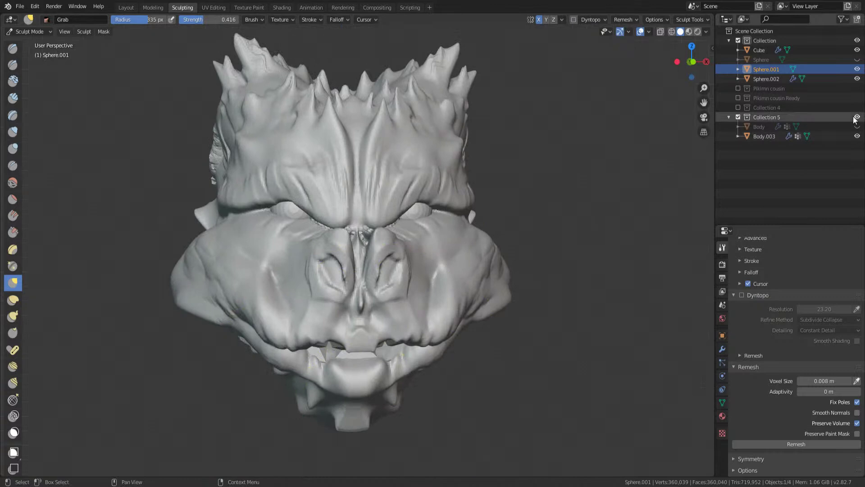
Hide the teeth object (Cube) and the eyeballs (Sphere.002)
left_click(857, 69)
left_click(857, 79)
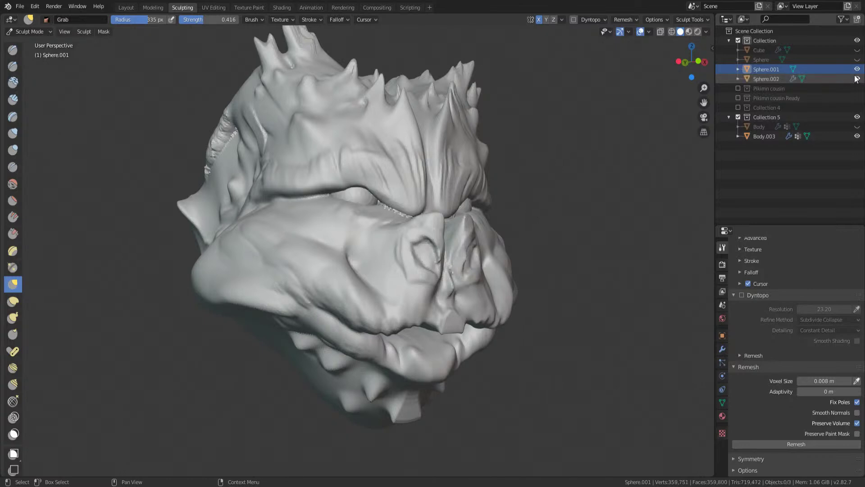
key("KP_1")
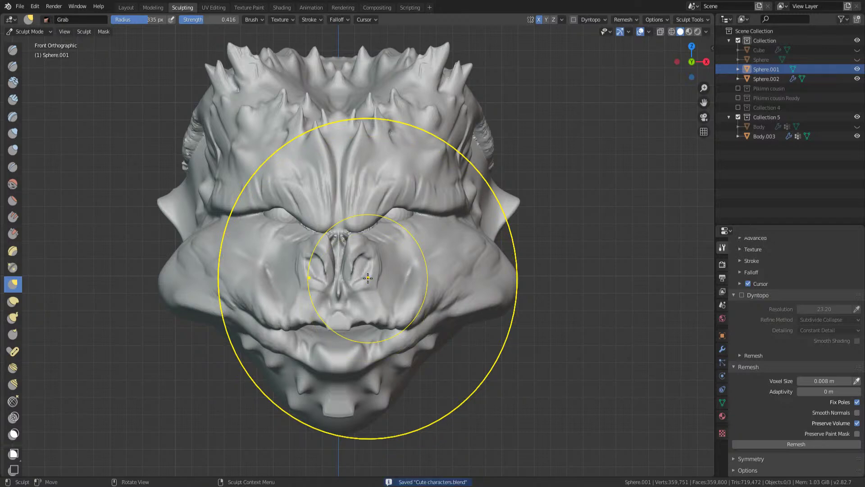
Examine the head's proportions above the body from the front and right side
mouse_move(536, 236)
middle_mouse_down()
mouse_move(569, 231)
mouse_move(537, 343)
mouse_move(514, 307)
mouse_move(473, 304)
mouse_move(460, 347)
mouse_move(441, 256)
mouse_move(370, 251)
mouse_move(383, 207)
mouse_move(397, 290)
mouse_move(344, 179)
mouse_move(335, 218)
middle_mouse_up()
scroll(441, 257, "down", 5)
key("KP_1")
key("KP_3")
scroll(334, 207, "up", 3)
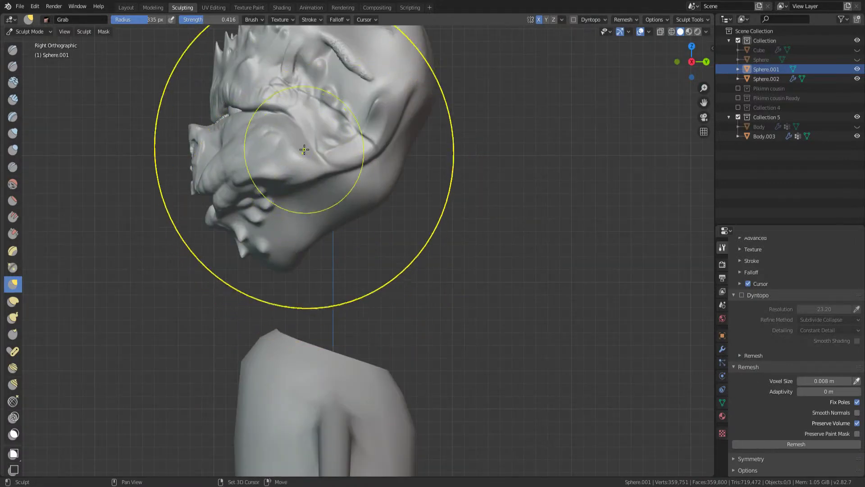
middle_click_drag(303, 149, 316, 271, "shift")
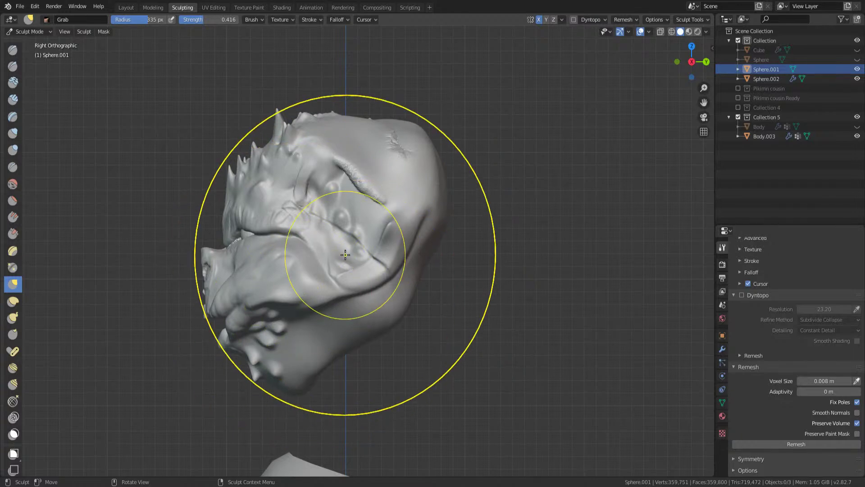
key("Tab")
key("Tab")
Switch to the Modeling workspace and put the head into Object Mode
left_click(153, 8)
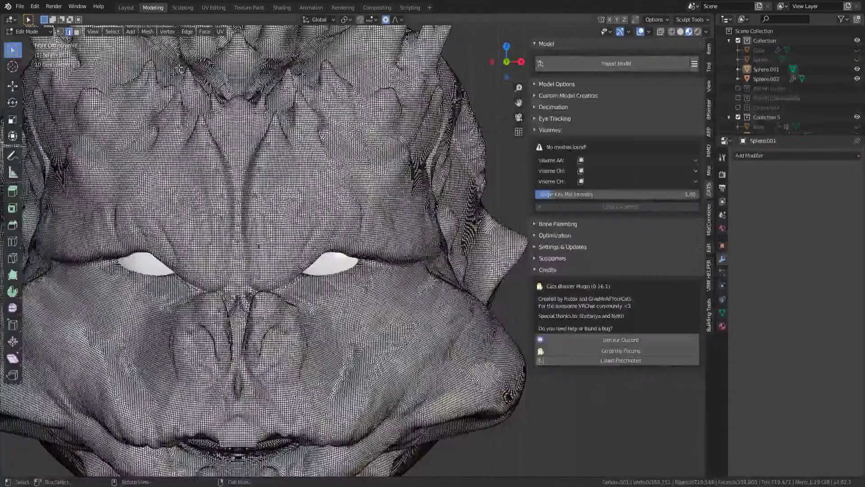
scroll(223, 131, "down", 4)
middle_click_drag(297, 145, 216, 151)
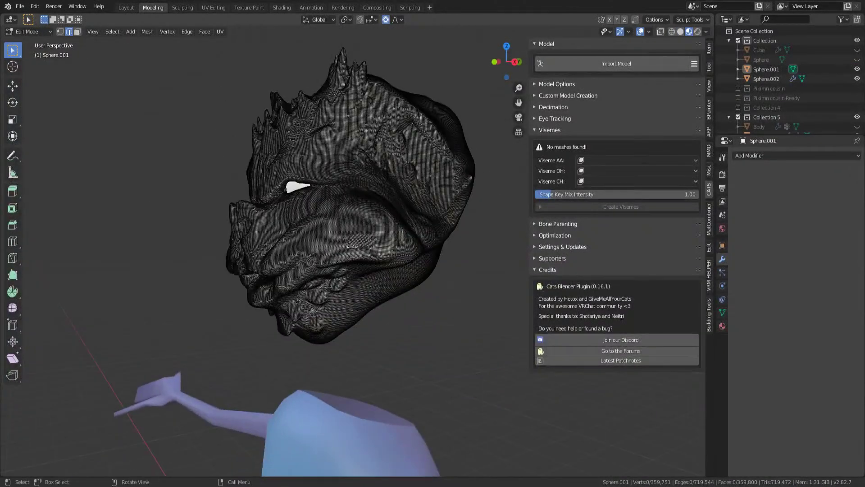
left_click(38, 29)
left_click(36, 45)
middle_click_drag(234, 189, 338, 256)
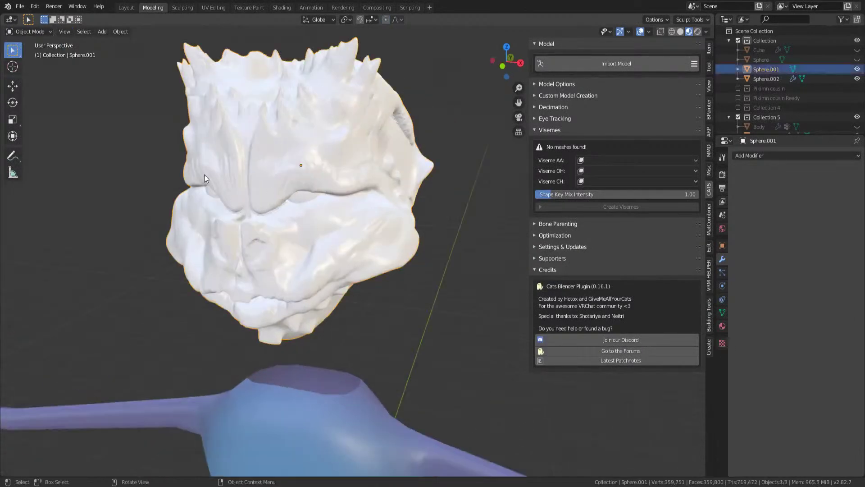
Duplicate the head object in place, viewed from the front
key("KP_1")
middle_click_drag(260, 241, 203, 268)
key("KP_1")
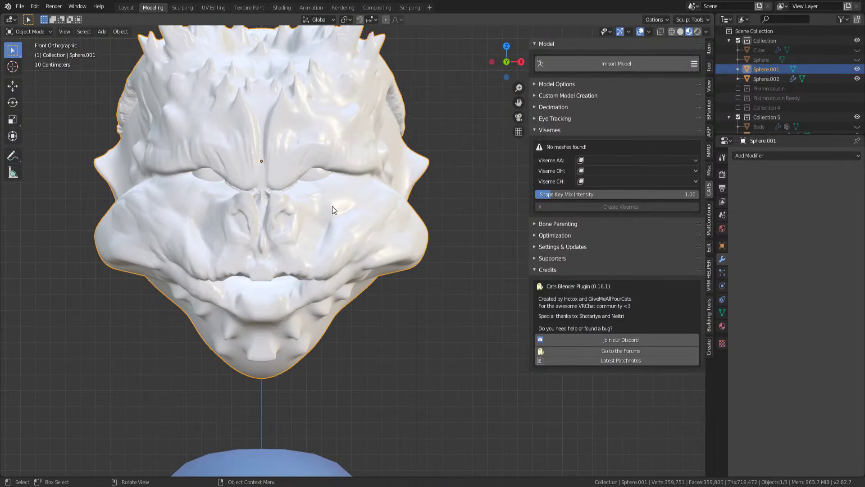
key("shift+d")
key("Escape")
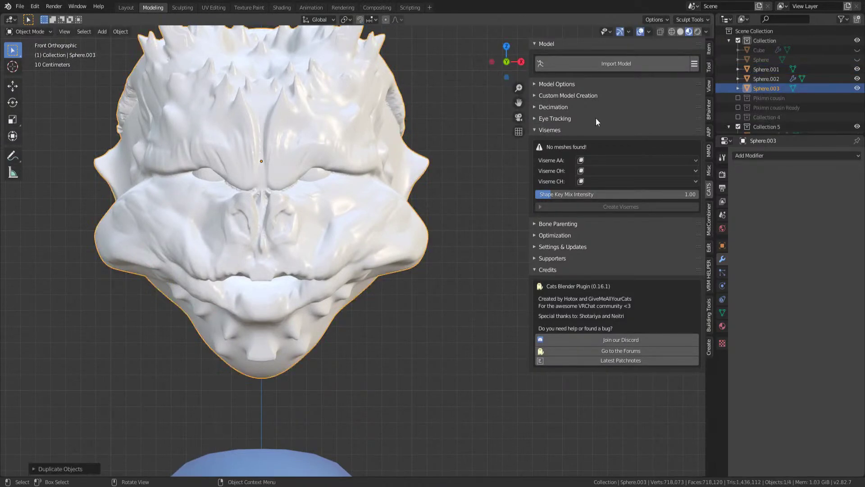
Hide Sphere.001 and Sphere.002, and add a Decimate modifier to the duplicated head, displayed as wireframe
left_click_drag(857, 69, 858, 79)
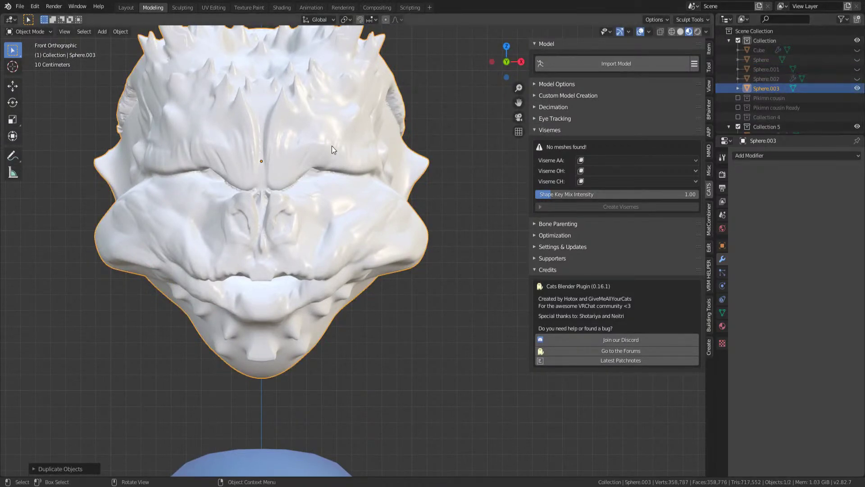
scroll(245, 178, "up", 1)
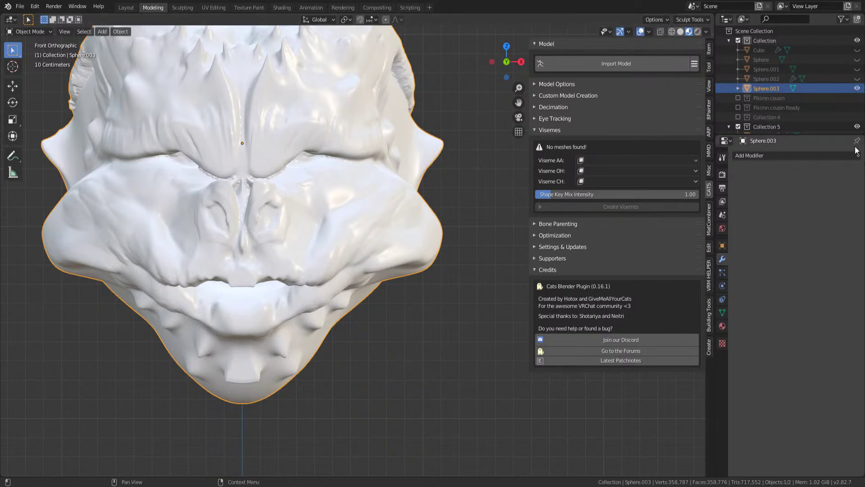
left_click(749, 156)
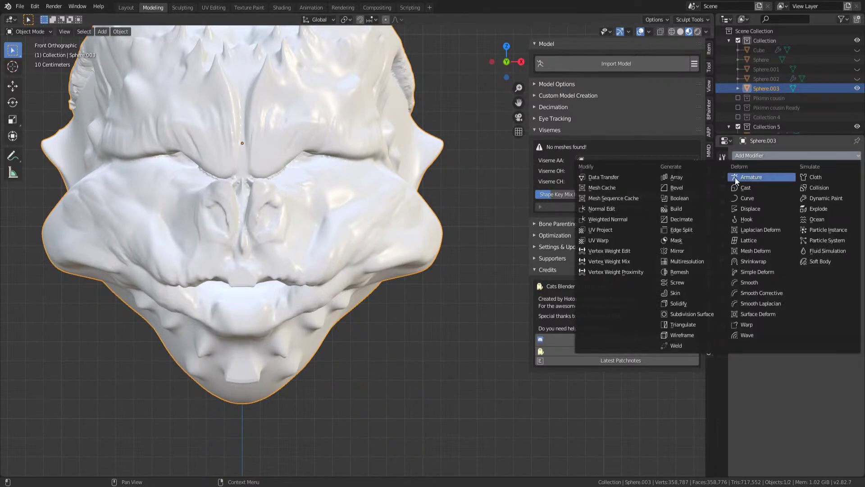
left_click(689, 220)
key("alt+z")
scroll(339, 233, "up", 2)
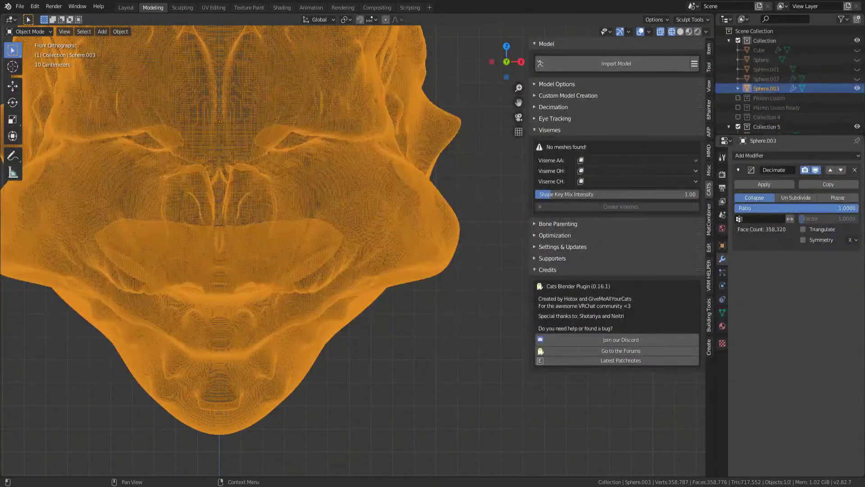
Try much lower Decimate ratios on the head, including 0.4964, 0 and 0.0072
left_click_drag(795, 207, 732, 208)
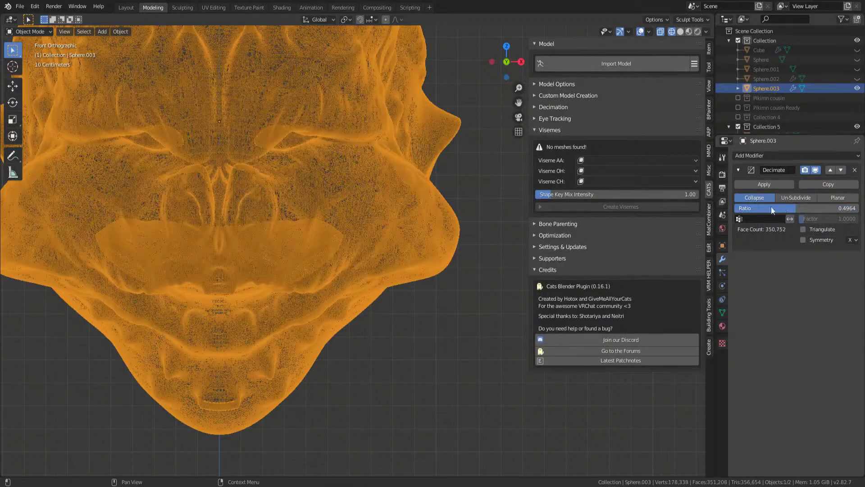
left_click_drag(729, 202, 701, 202)
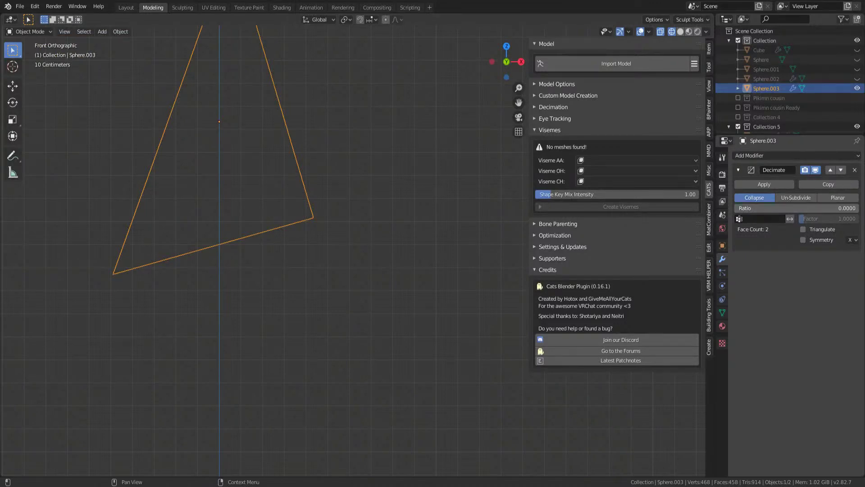
left_click_drag(734, 209, 736, 208)
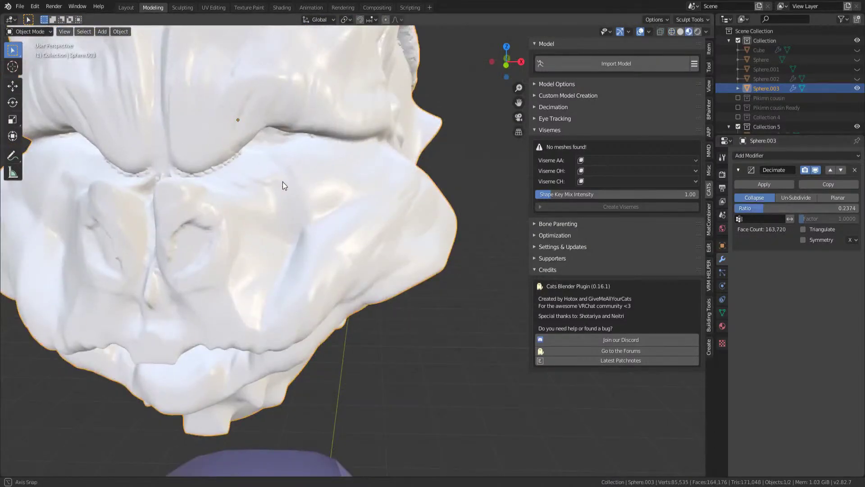
Compare the head decimated at ratio 0.2374 with its full-resolution mesh, in both shaded and wireframe display
middle_click_drag(284, 184, 271, 136)
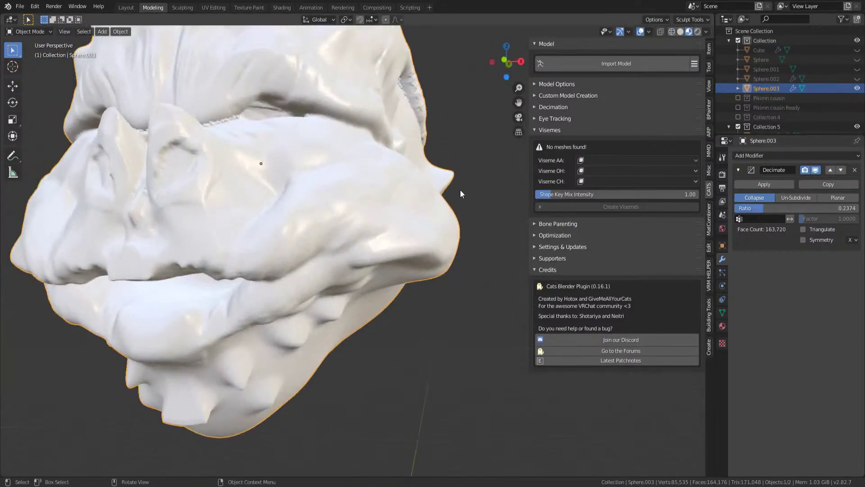
left_click(817, 170)
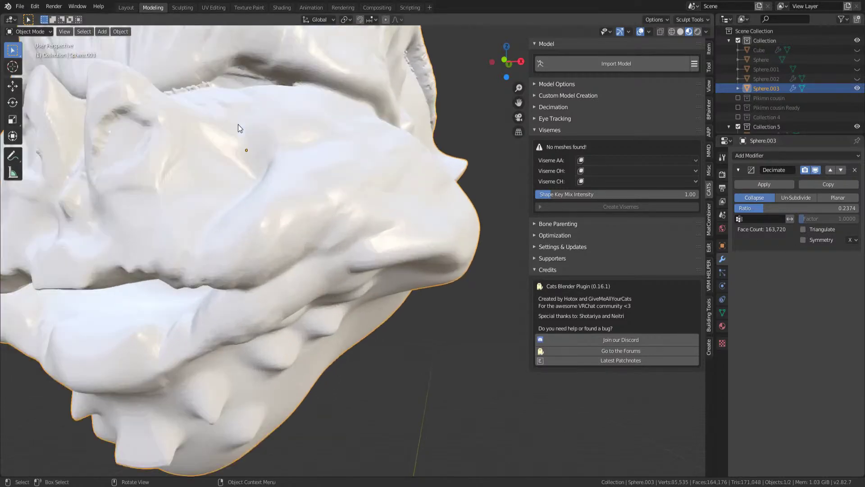
key("shift+z")
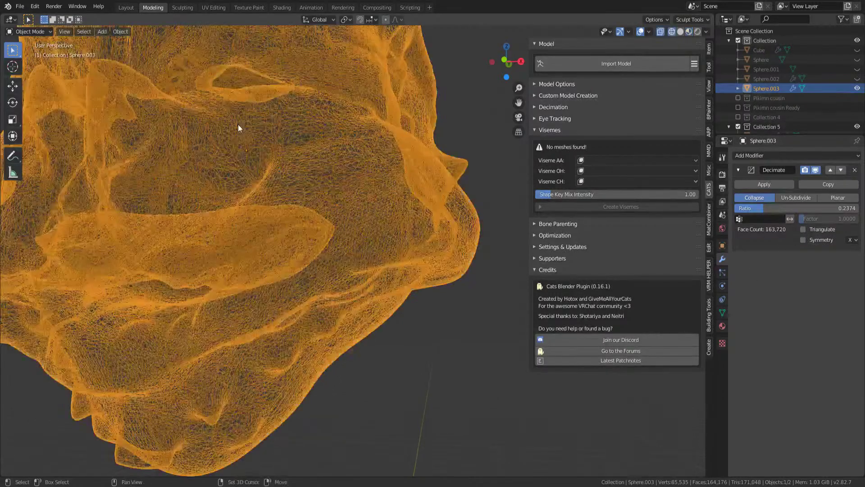
middle_click_drag(291, 176, 313, 184)
Try a Decimate ratio of 0.1, settle on 0.01, and apply the modifier to the duplicated head
left_click(749, 210)
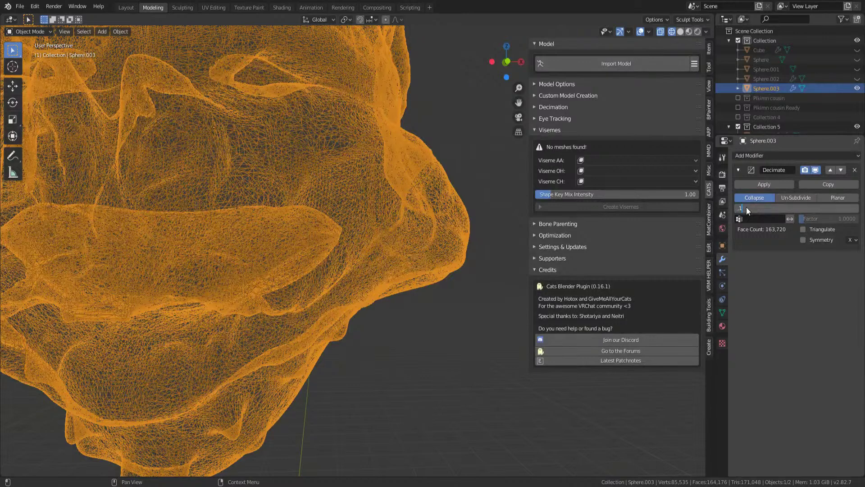
key("Return")
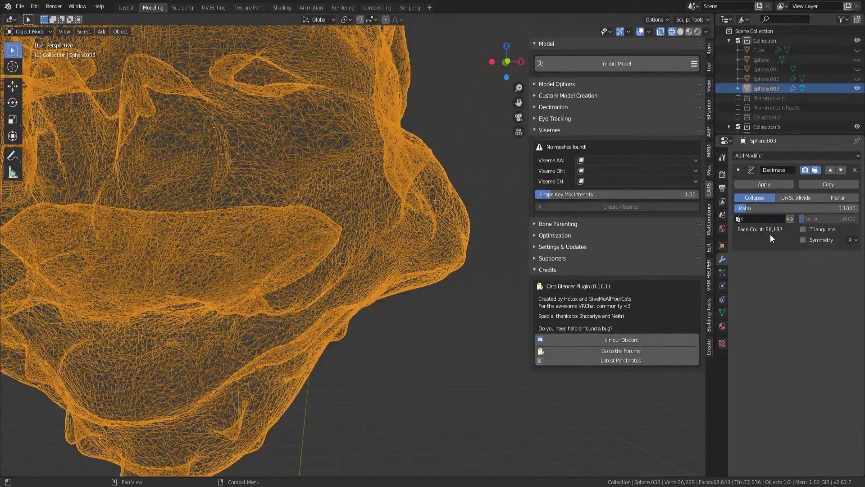
left_click(766, 208)
key("Return")
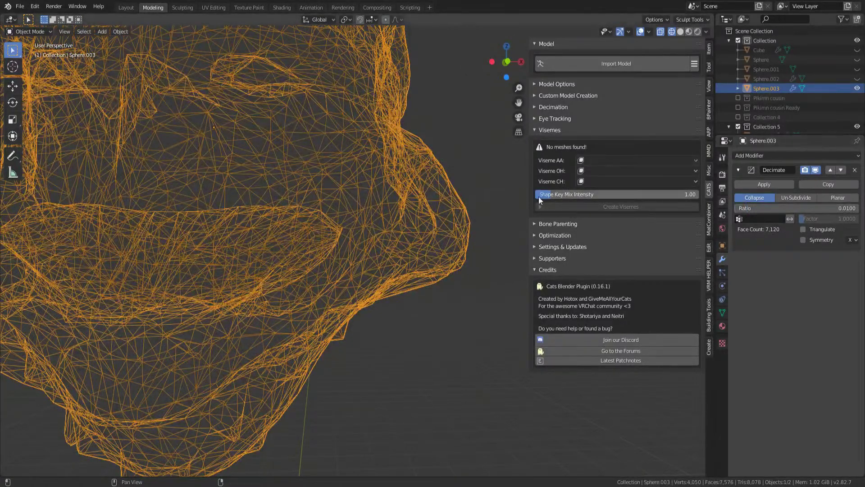
left_click(452, 178)
key("shift+z")
scroll(405, 194, "down", 2)
mouse_move(452, 176)
middle_mouse_down()
mouse_move(405, 194)
mouse_move(410, 179)
mouse_move(431, 191)
mouse_move(326, 179)
mouse_move(304, 140)
mouse_move(317, 182)
mouse_move(288, 130)
mouse_move(313, 140)
mouse_move(278, 277)
mouse_move(268, 260)
mouse_move(289, 261)
middle_mouse_up()
left_click(765, 185)
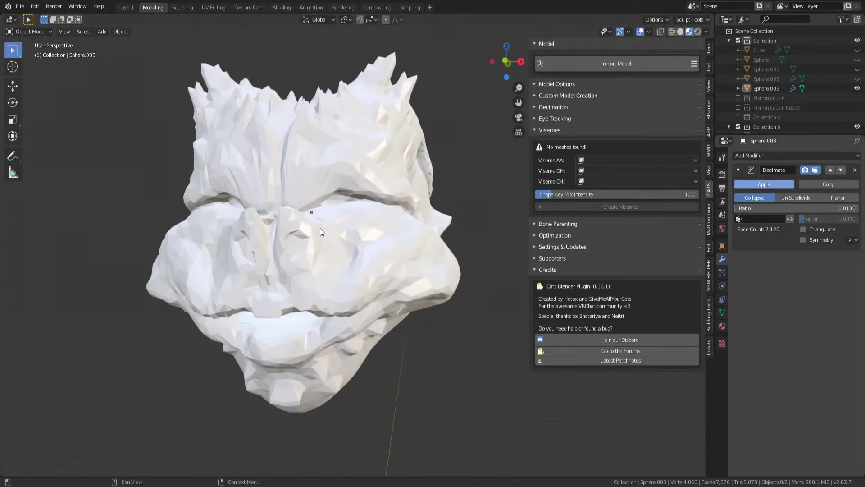
Apply Shade Smooth to the decimated head
scroll(254, 243, "up", 2)
key("F3")
type("Shade Smooth")
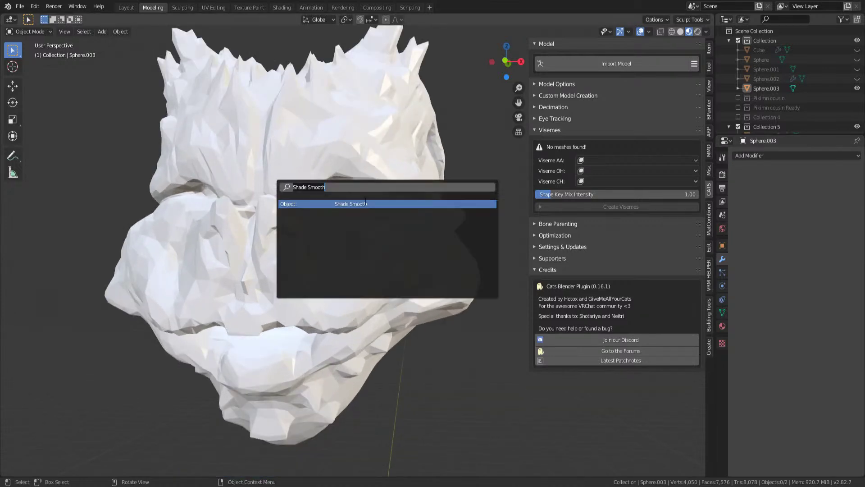
key("Return")
left_click(372, 265)
left_click(517, 152)
left_click(412, 158)
key("F3")
key("Return")
Check the smooth-shaded head from several sides and in wireframe, and show the eyeballs (Sphere.002) again
mouse_move(448, 176)
middle_mouse_down()
mouse_move(429, 221)
mouse_move(466, 231)
mouse_move(344, 252)
mouse_move(334, 267)
mouse_move(417, 265)
mouse_move(369, 268)
mouse_move(354, 222)
mouse_move(323, 229)
mouse_move(289, 273)
mouse_move(273, 195)
mouse_move(247, 175)
middle_mouse_up()
scroll(436, 223, "down", 3)
scroll(323, 229, "up", 3)
key("shift+z")
key("shift+z")
key("KP_1")
left_click(857, 79)
middle_click_drag(325, 229, 339, 276)
scroll(307, 236, "down", 3)
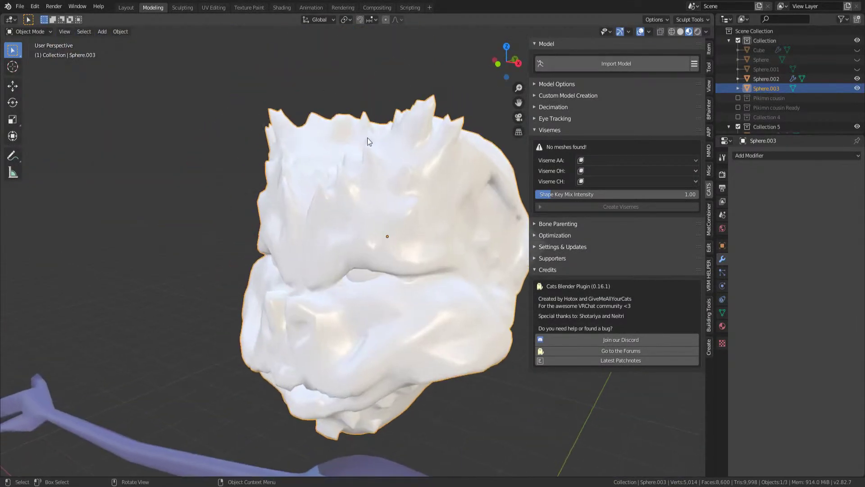
Switch to the UV Editing workspace and select the entire decimated head mesh in Edit Mode
left_click(225, 8)
middle_click_drag(378, 208, 388, 210)
key("Tab")
key("a")
Unwrap all selected head faces with the standard Unwrap operation
left_click(566, 32)
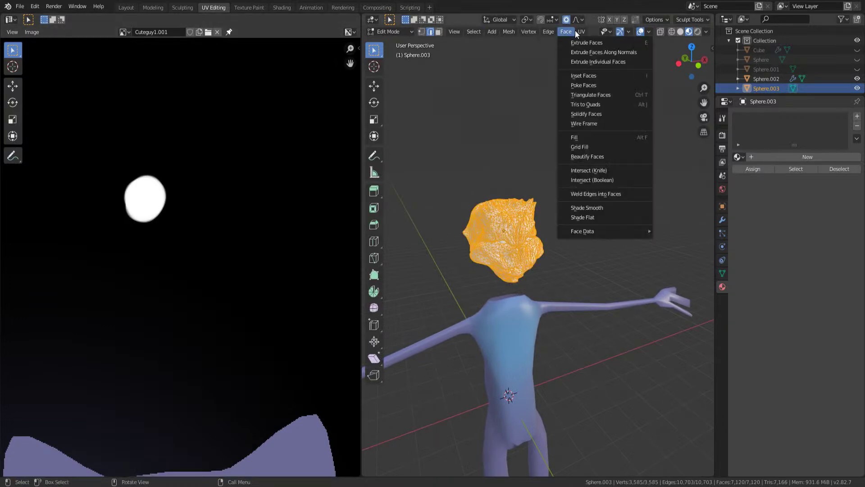
left_click(585, 43)
scroll(232, 173, "down", 8)
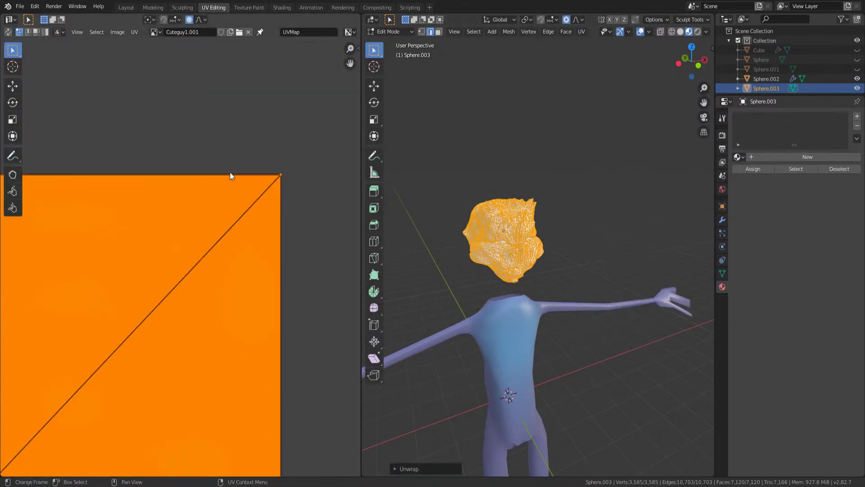
Unwrap the whole head with Smart UV Project, using a 66 angle limit and 0 island margin
left_click(582, 32)
left_click(595, 48)
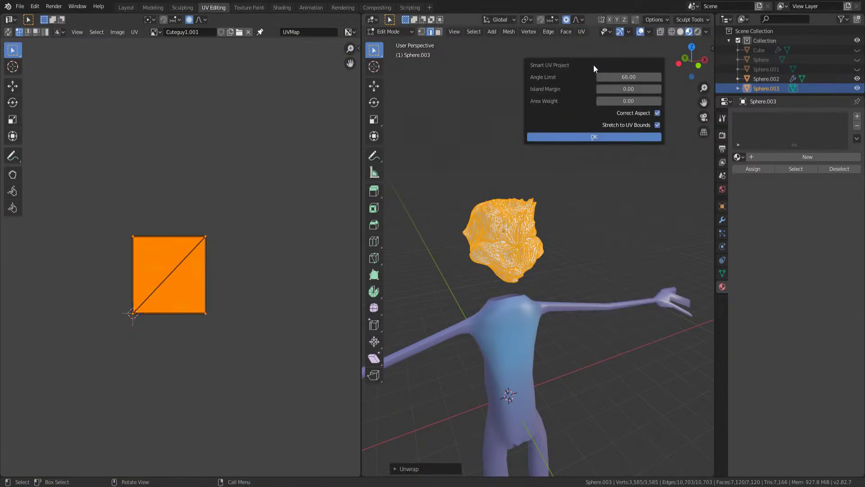
left_click(568, 137)
scroll(165, 282, "up", 8)
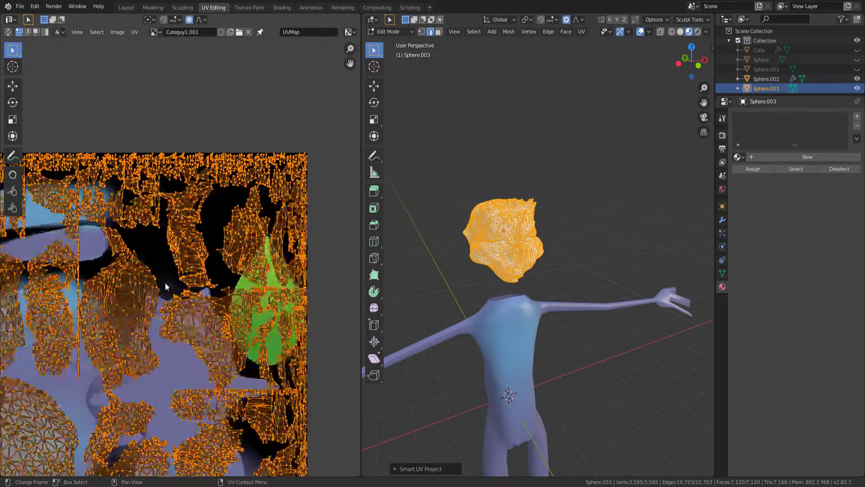
Examine the decimated head up close in the Sculpting workspace
left_click(175, 9)
middle_click_drag(284, 226, 353, 247)
scroll(356, 247, "up", 2)
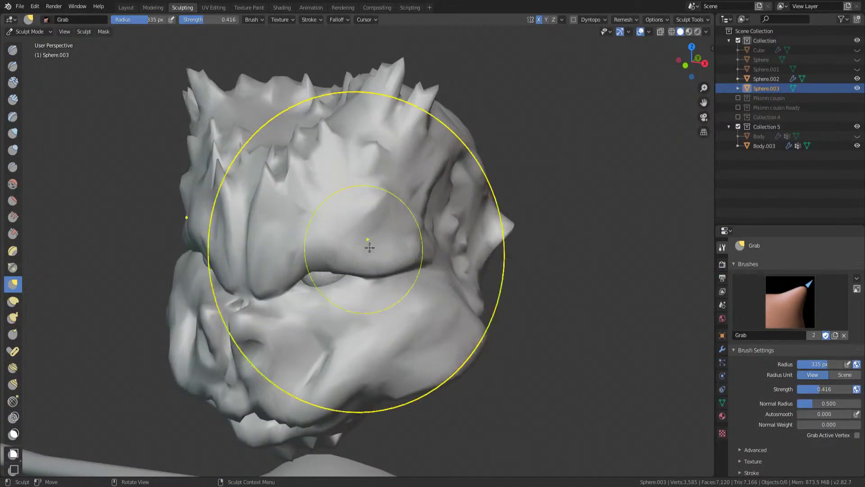
Return to the Modeling workspace, put the decimated head in Object Mode, and give it a new material named Head
left_click(153, 7)
scroll(375, 246, "up", 2)
key("Tab")
middle_click_drag(323, 217, 370, 199)
left_click(748, 156)
left_click(748, 179)
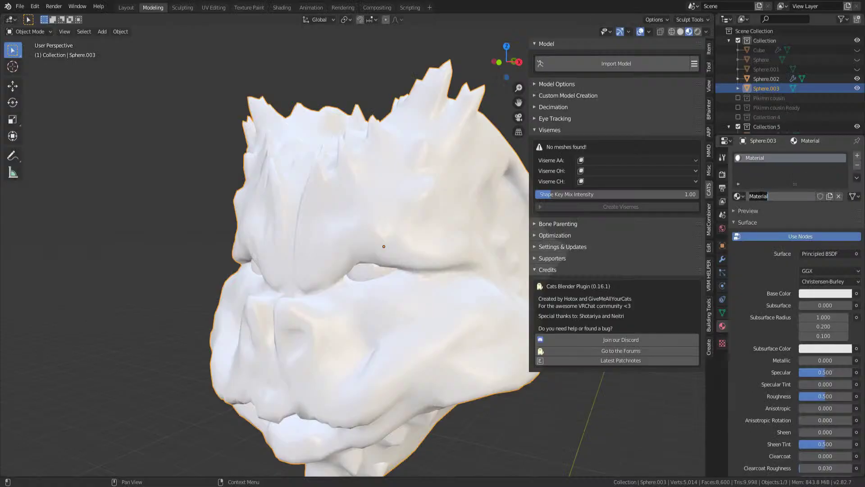
type("Head")
key("Return")
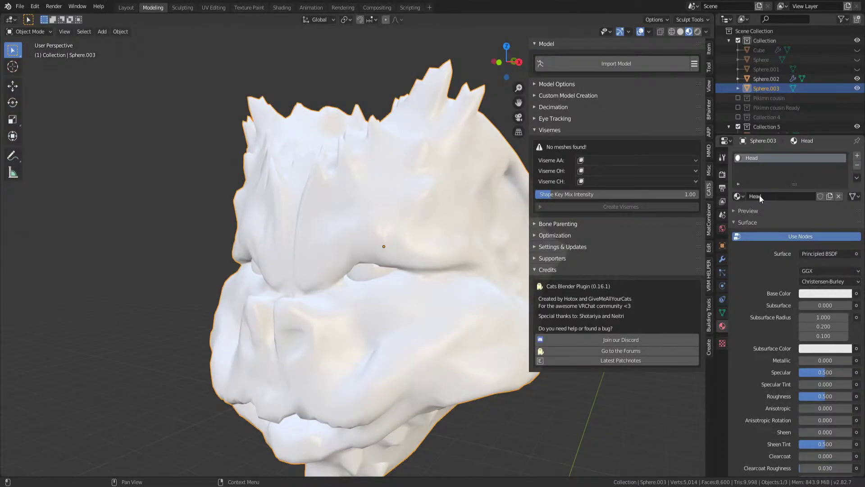
Switch to the Texture Paint workspace and create a blank black 2048 × 2048 px image named Demnhead
left_click(214, 8)
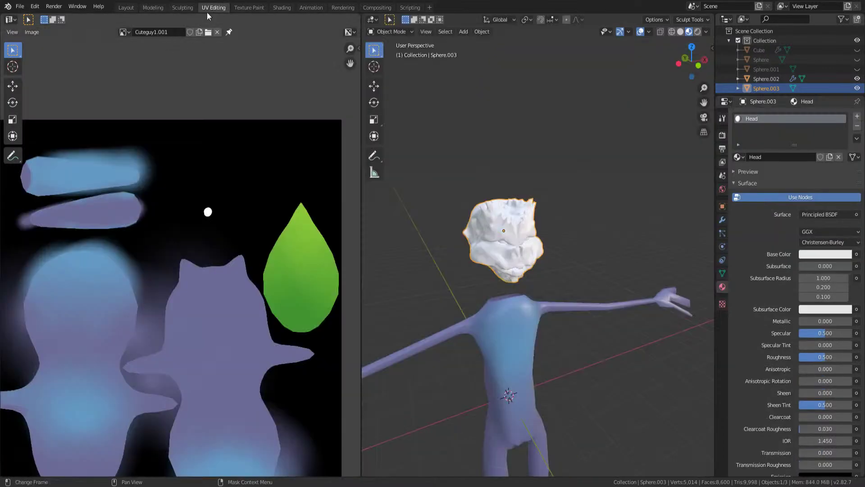
left_click(242, 7)
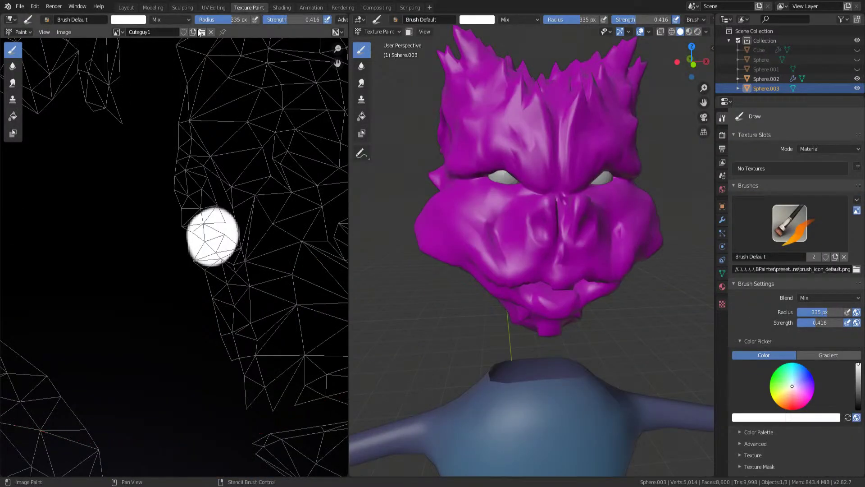
left_click(118, 32)
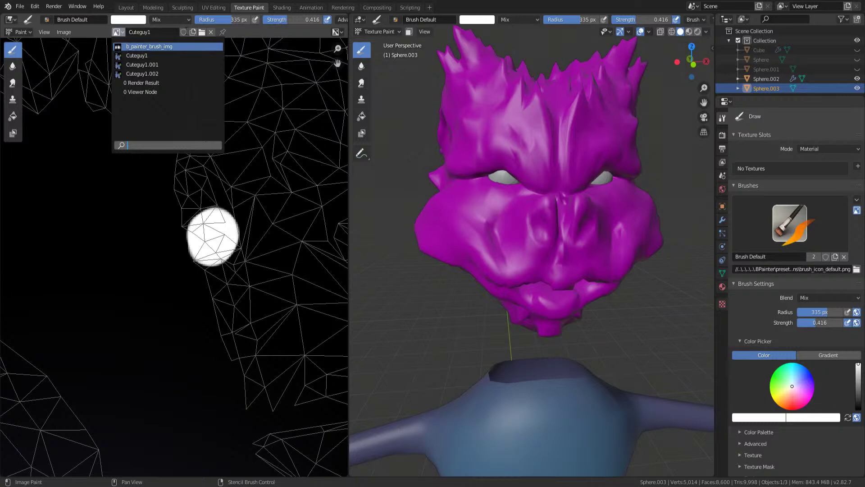
left_click(193, 32)
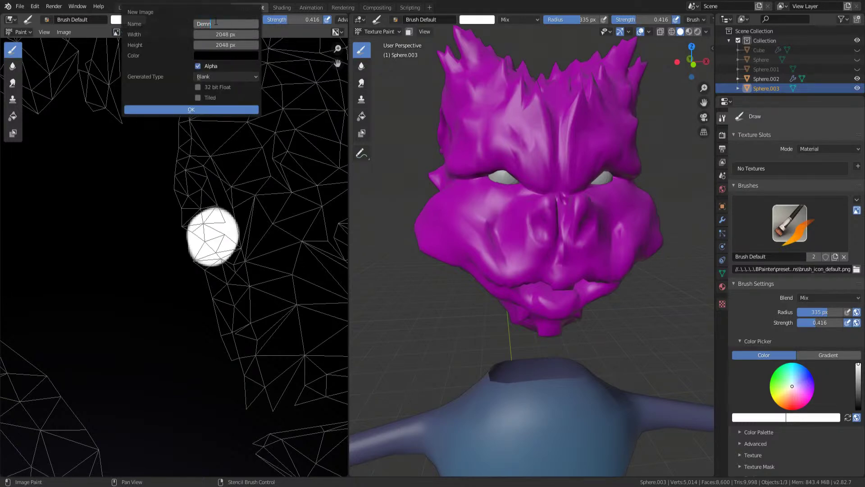
key("Return")
left_click(207, 111)
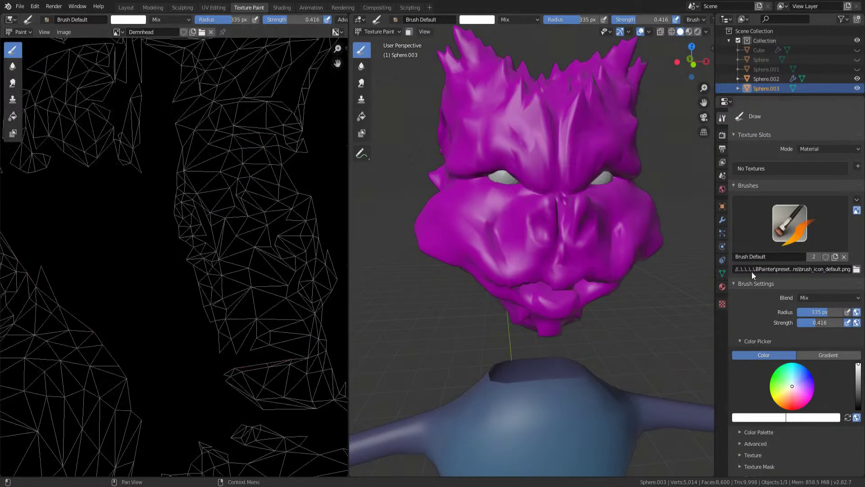
Connect an Image Texture to the Head material's Base Color and assign the Demnhead image to it
left_click(723, 287)
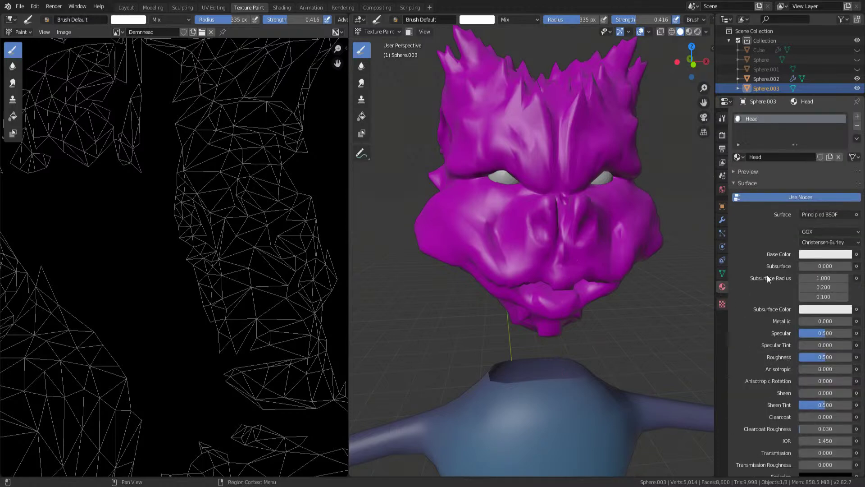
left_click(856, 254)
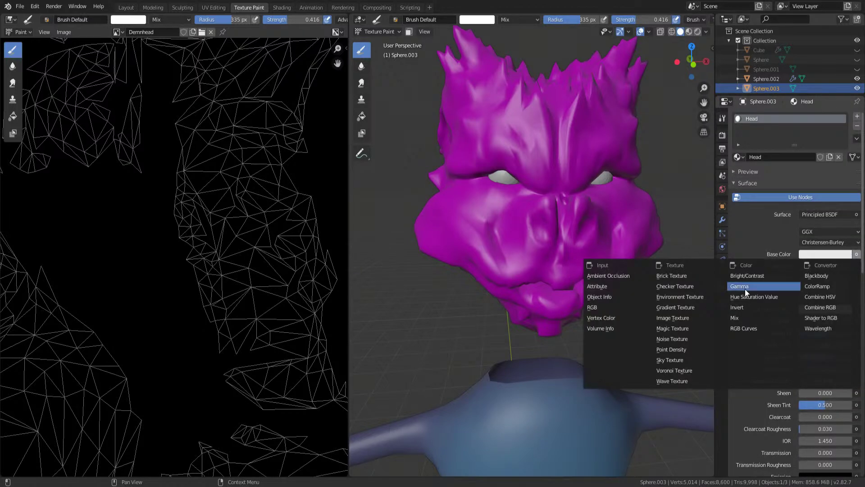
left_click(672, 297)
left_click(805, 266)
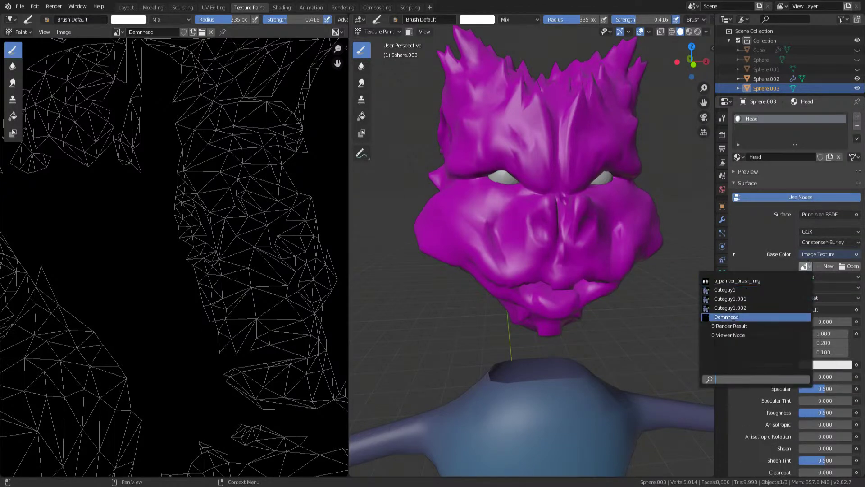
left_click(729, 317)
scroll(515, 226, "down", 3)
scroll(516, 226, "up", 3)
Reduce the paint brush radius to 18 px and open the brush's tool settings
mouse_move(516, 226)
middle_mouse_down()
mouse_move(480, 332)
mouse_move(475, 320)
middle_mouse_up()
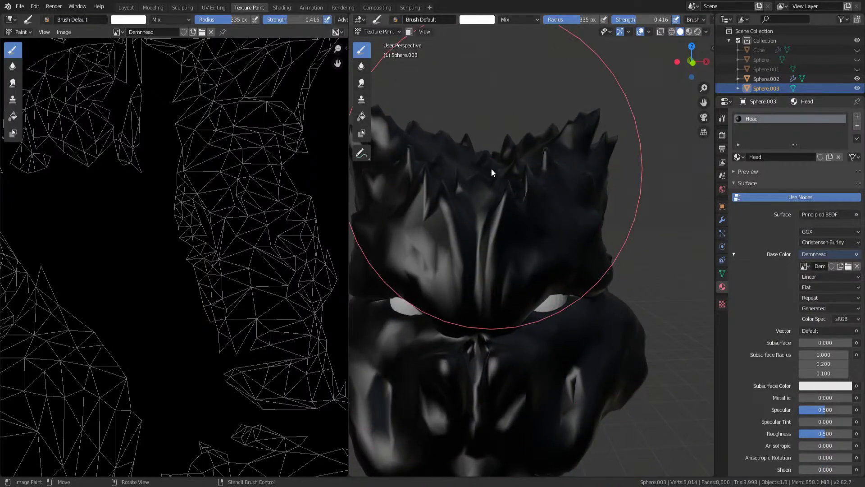
key("f")
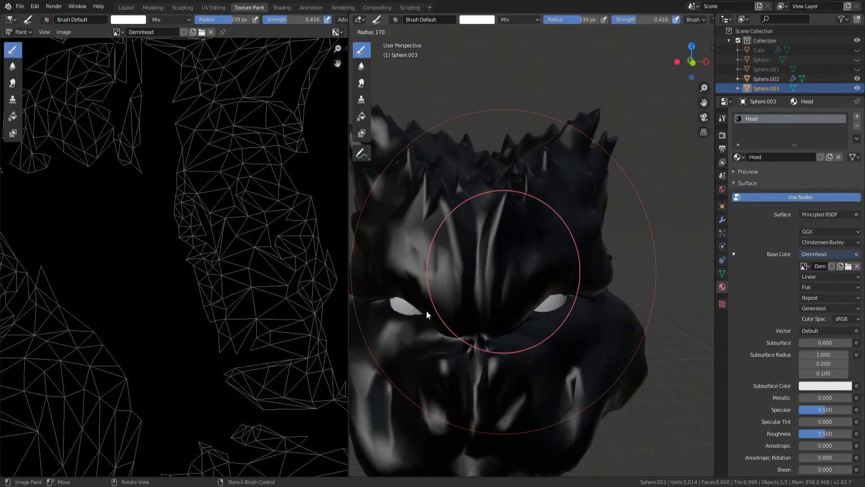
left_click(500, 279)
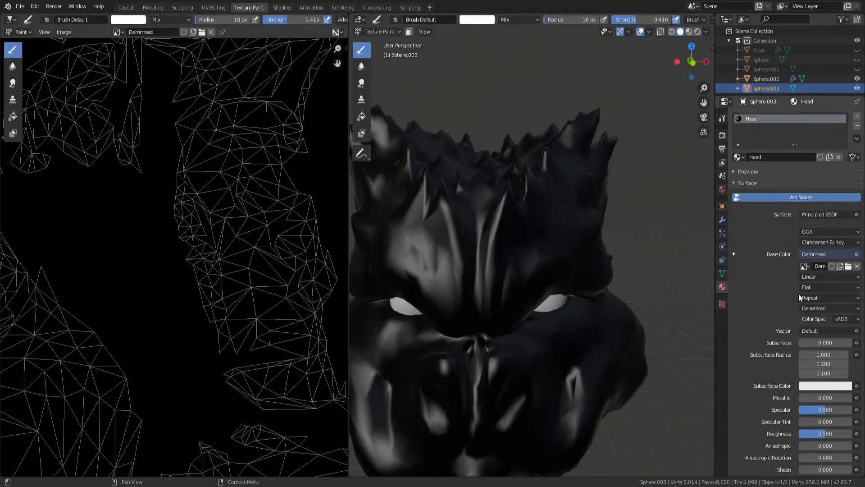
left_click(722, 118)
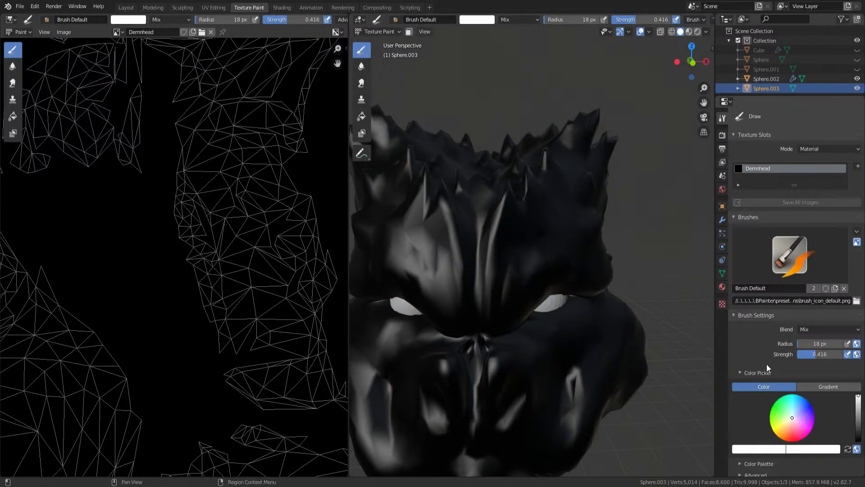
Paint white test strokes above one eye and check them on the head in the Modeling workspace
left_click_drag(559, 219, 504, 280)
left_click_drag(535, 233, 518, 272)
left_click(154, 8)
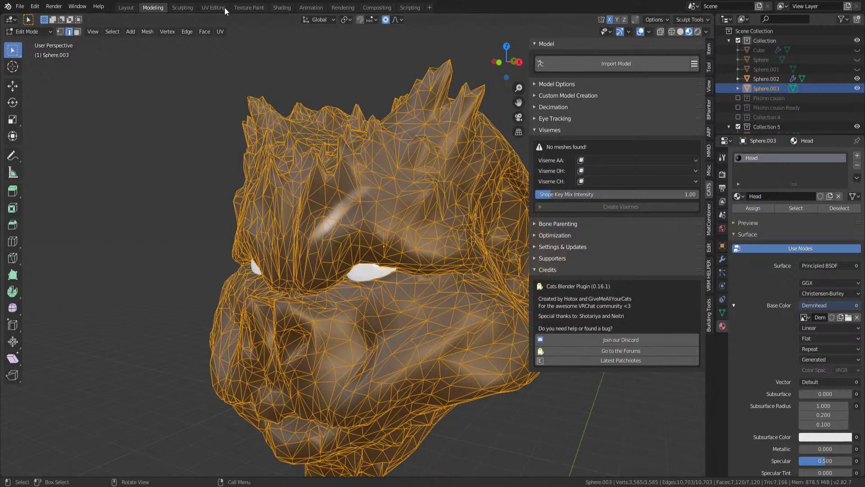
left_click(250, 8)
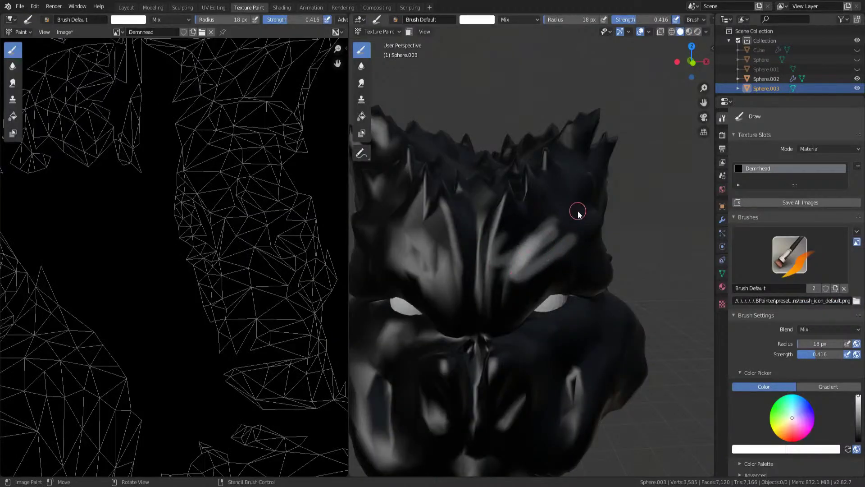
Put the Modeling viewport in Texture Paint mode, enable X mirroring, and paint mirrored white strokes on the brow
left_click(153, 7)
key("ctrl+Tab")
left_click(408, 122)
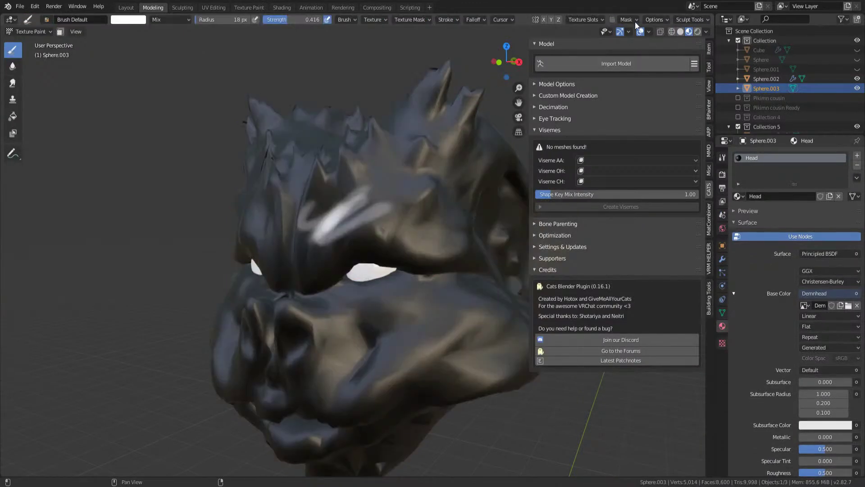
left_click(544, 19)
middle_click_drag(398, 229, 402, 215)
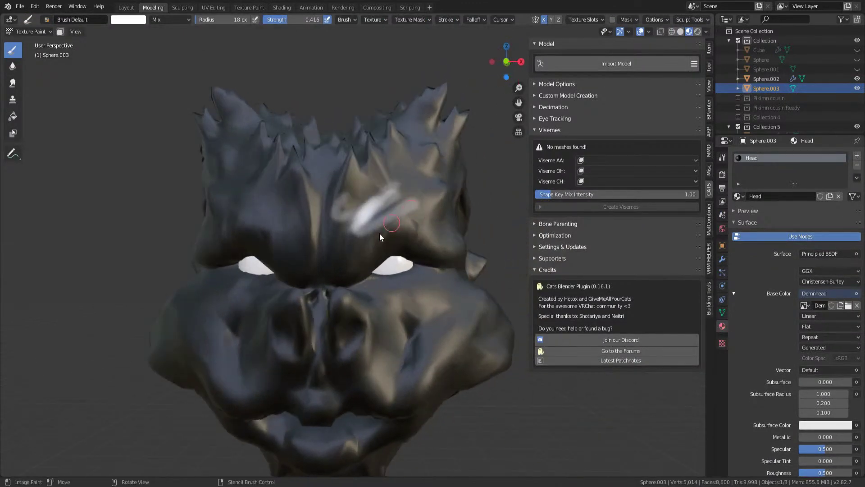
left_click_drag(401, 215, 367, 236)
left_click(249, 7)
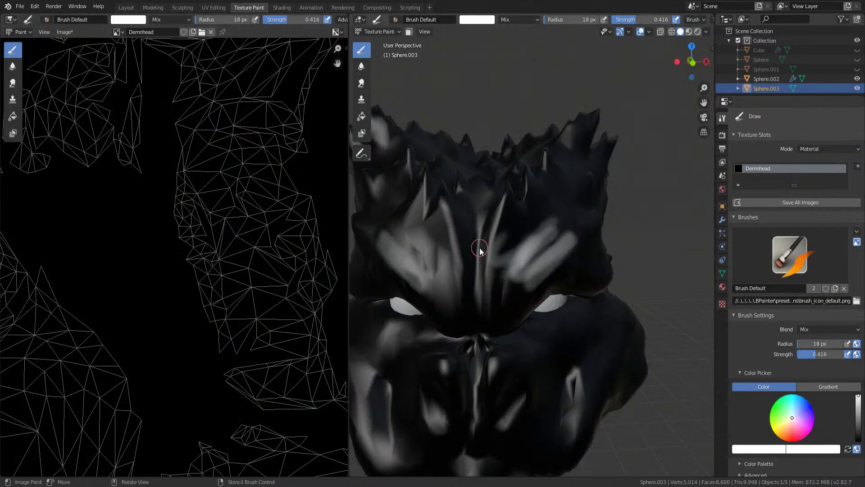
mouse_move(526, 234)
left_mouse_down()
mouse_move(523, 280)
mouse_move(503, 315)
left_mouse_up()
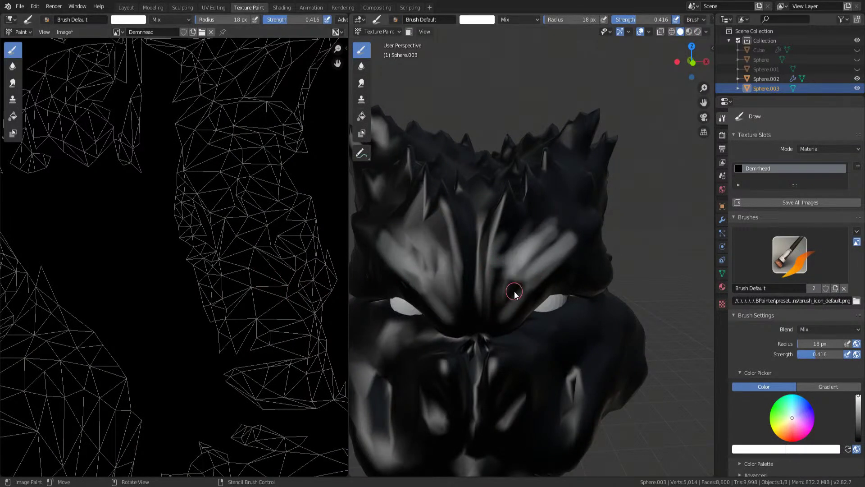
Set the brush radius to 12 px and strength to 1.000, and paint mirrored white lines across the forehead
key("f")
left_click(543, 260)
left_click_drag(290, 22, 336, 22)
mouse_move(524, 224)
left_mouse_down()
mouse_move(525, 231)
mouse_move(585, 201)
mouse_move(510, 274)
left_mouse_up()
middle_click_drag(548, 252, 480, 253)
left_click_drag(486, 185, 440, 242)
middle_click_drag(441, 242, 484, 213, "shift")
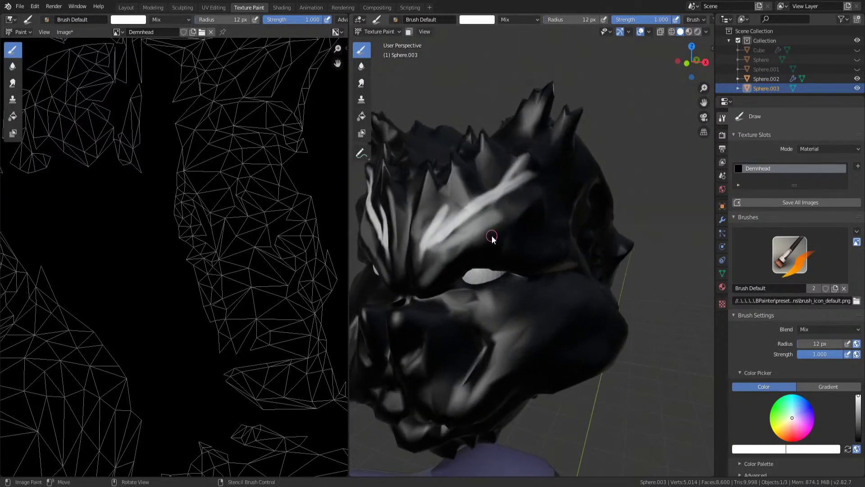
Paint mirrored white lines above the eyes, beside the nose and along the cheeks
left_click_drag(479, 248, 549, 234)
left_click_drag(428, 282, 490, 233)
left_click_drag(443, 340, 478, 350)
mouse_move(448, 316)
left_mouse_down()
mouse_move(481, 332)
mouse_move(499, 379)
mouse_move(547, 340)
left_mouse_up()
mouse_move(464, 186)
left_mouse_down()
mouse_move(557, 199)
mouse_move(558, 329)
mouse_move(496, 332)
mouse_move(415, 316)
left_mouse_up()
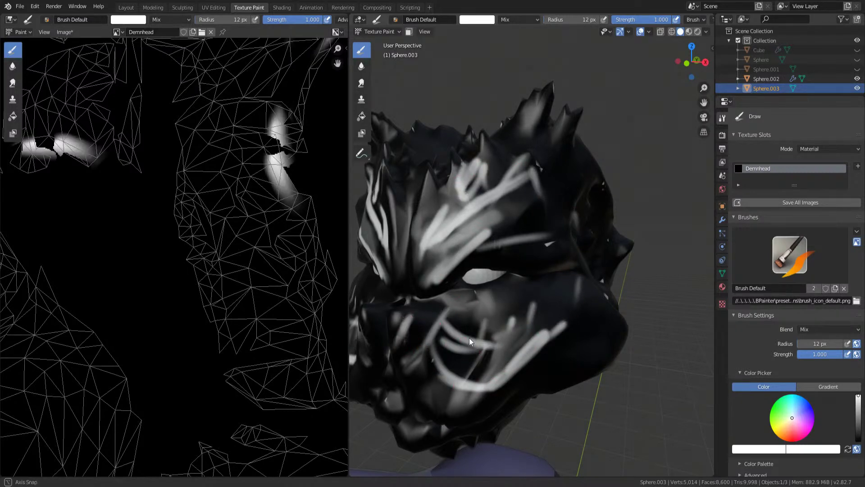
middle_click_drag(415, 316, 509, 321)
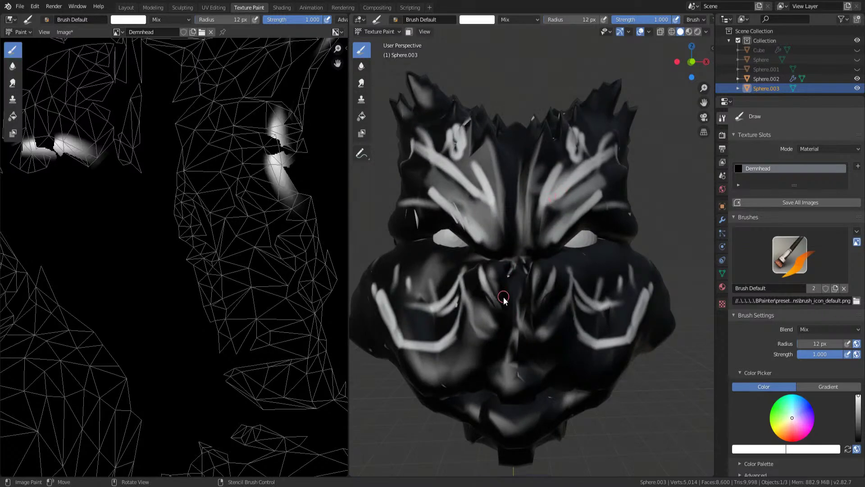
Paint white lines down the centre of the forehead, over the nose and around the muzzle
mouse_move(505, 237)
middle_mouse_down()
mouse_move(514, 272)
mouse_move(505, 288)
middle_mouse_up()
mouse_move(505, 289)
left_mouse_down()
mouse_move(518, 271)
mouse_move(557, 320)
mouse_move(574, 298)
left_mouse_up()
left_click_drag(537, 181, 532, 227)
middle_click_drag(551, 213, 518, 241)
left_click_drag(522, 221, 483, 349)
left_click_drag(545, 276, 514, 343)
mouse_move(532, 322)
middle_mouse_down()
mouse_move(502, 266)
mouse_move(469, 246)
middle_mouse_up()
Paint white lines on the sides of the head and across the upper skull
left_click_drag(472, 238, 548, 189)
left_click_drag(455, 197, 516, 173)
middle_click_drag(514, 221, 522, 178)
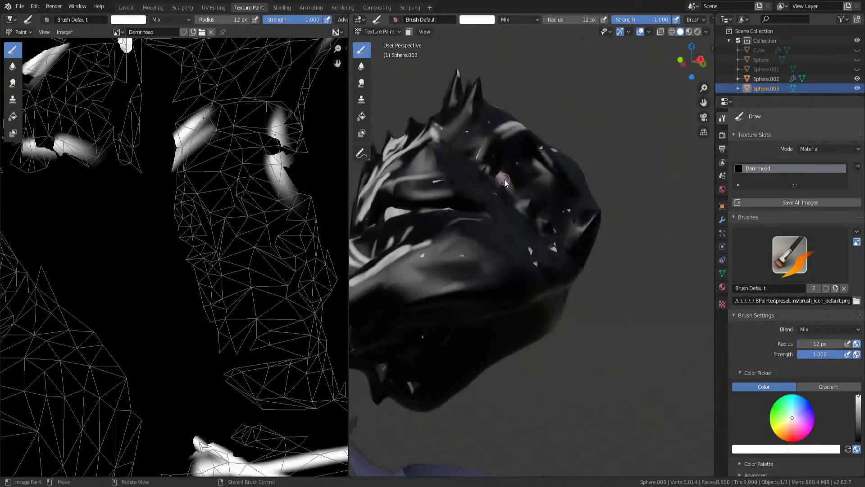
left_click_drag(500, 182, 453, 200)
left_click_drag(437, 157, 445, 178)
left_click_drag(466, 239, 454, 287)
middle_click_drag(435, 280, 558, 228)
left_click_drag(536, 210, 546, 203)
left_click_drag(519, 163, 547, 209)
left_click_drag(530, 162, 580, 219)
mouse_move(579, 216)
middle_mouse_down()
mouse_move(554, 229)
mouse_move(562, 241)
middle_mouse_up()
Extend the white line pattern with long curved strokes over the back of the head
mouse_move(469, 272)
left_mouse_down()
mouse_move(454, 285)
mouse_move(460, 183)
mouse_move(483, 168)
left_mouse_up()
middle_click_drag(495, 147, 507, 184)
mouse_move(464, 293)
left_mouse_down()
mouse_move(518, 265)
mouse_move(500, 169)
left_mouse_up()
middle_click_drag(500, 170, 455, 193)
left_click_drag(480, 191, 583, 211)
middle_click_drag(584, 212, 506, 199)
left_click_drag(505, 140, 542, 218)
middle_click_drag(543, 218, 523, 161)
mouse_move(524, 162)
left_mouse_down()
mouse_move(510, 266)
mouse_move(483, 190)
mouse_move(540, 257)
mouse_move(540, 243)
left_mouse_up()
Reduce the brush radius to 8 px and add a thinner white stroke to the back of the head
key("f")
left_click(517, 225)
key("f")
left_click(542, 243)
left_click_drag(545, 191, 508, 285)
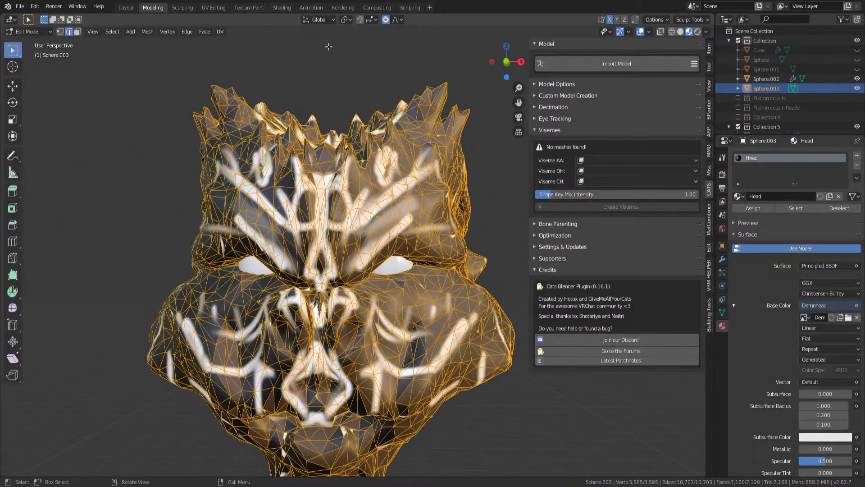
In the Modeling workspace's Texture Paint mode, raise the middle point of the brush's custom falloff curve for harder edges
key("ctrl+Tab")
left_click(467, 49)
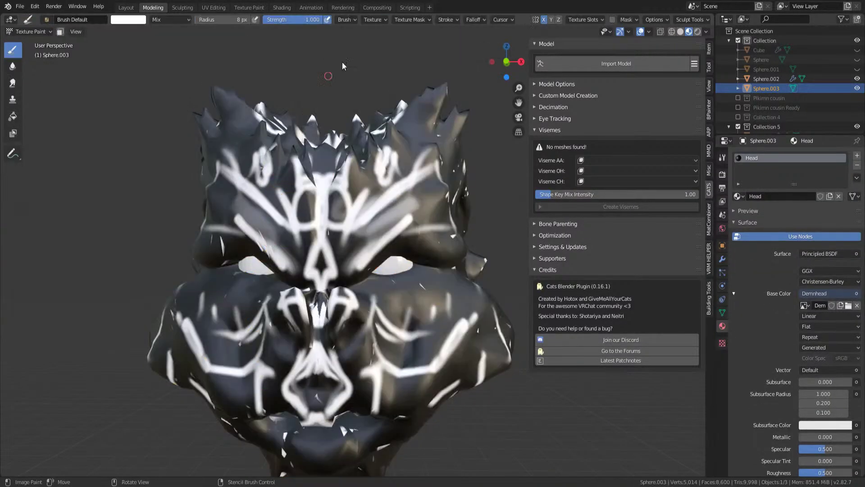
left_click(499, 20)
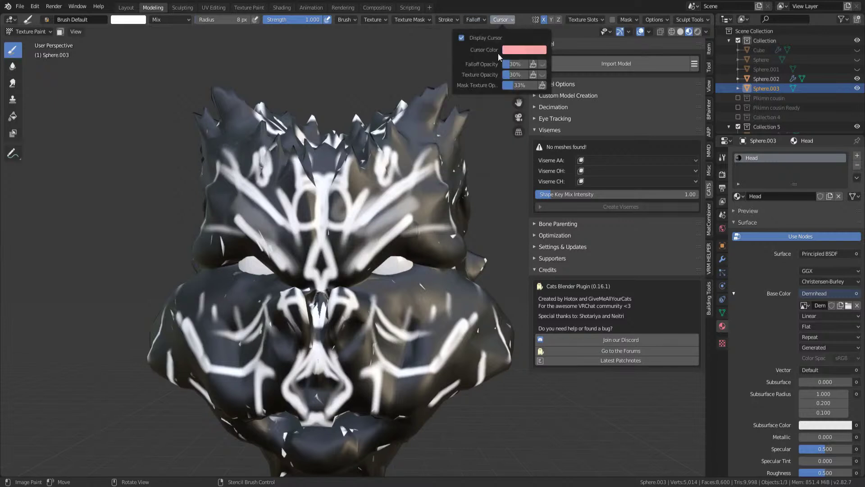
mouse_move(469, 21)
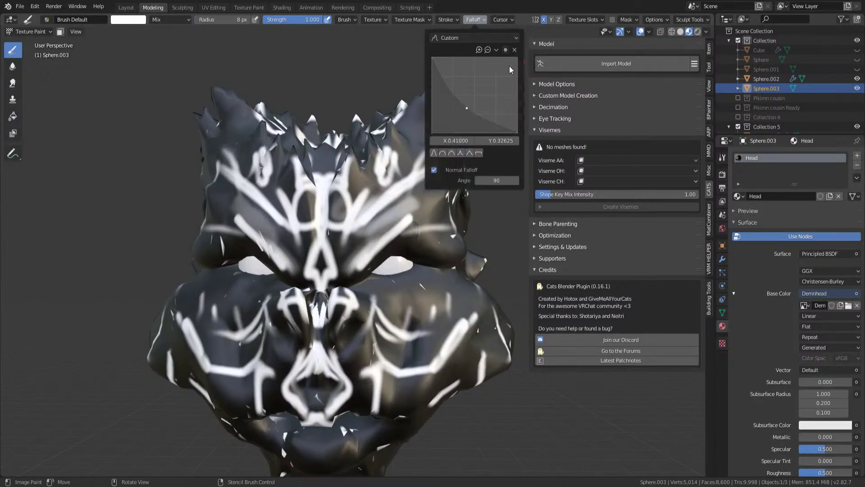
left_click_drag(467, 104, 499, 74)
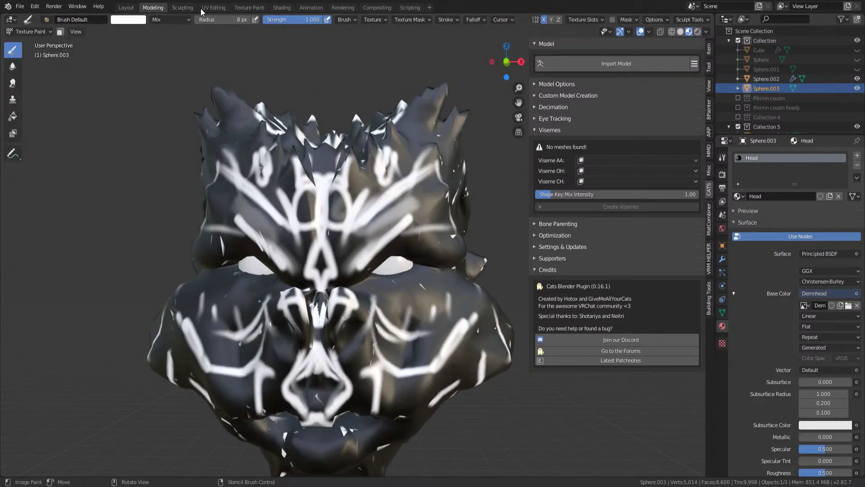
Return to the Texture Paint workspace and paint hard-edged white lines on the back and side of the head
left_click(249, 8)
mouse_move(484, 241)
middle_mouse_down("ctrl")
mouse_move(488, 199)
mouse_move(452, 197)
middle_mouse_up("ctrl")
left_click_drag(452, 184, 443, 313)
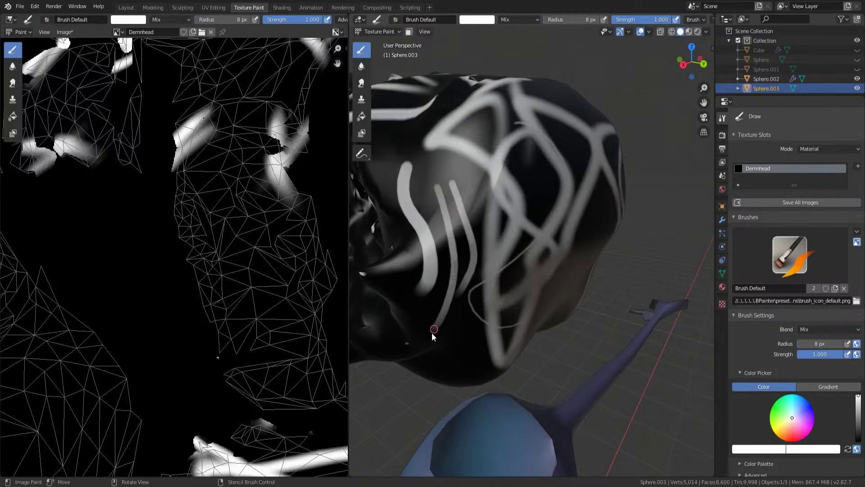
middle_click_drag(440, 321, 490, 279)
left_click_drag(587, 169, 399, 345)
mouse_move(467, 289)
middle_mouse_down()
mouse_move(492, 289)
mouse_move(493, 258)
middle_mouse_up()
mouse_move(506, 197)
left_mouse_down()
mouse_move(452, 258)
mouse_move(444, 354)
left_mouse_up()
mouse_move(449, 352)
middle_mouse_down()
mouse_move(506, 328)
mouse_move(509, 228)
mouse_move(494, 258)
middle_mouse_up()
Paint a curved white band beside the brow with thin branching lines, plus a few strokes toward the cheek
scroll(509, 228, "down", 6)
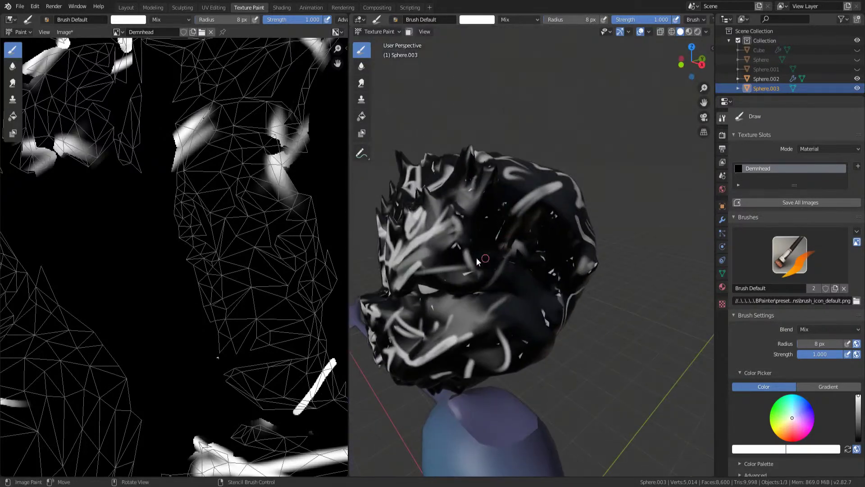
left_click_drag(495, 261, 460, 243)
middle_click_drag(460, 243, 553, 225)
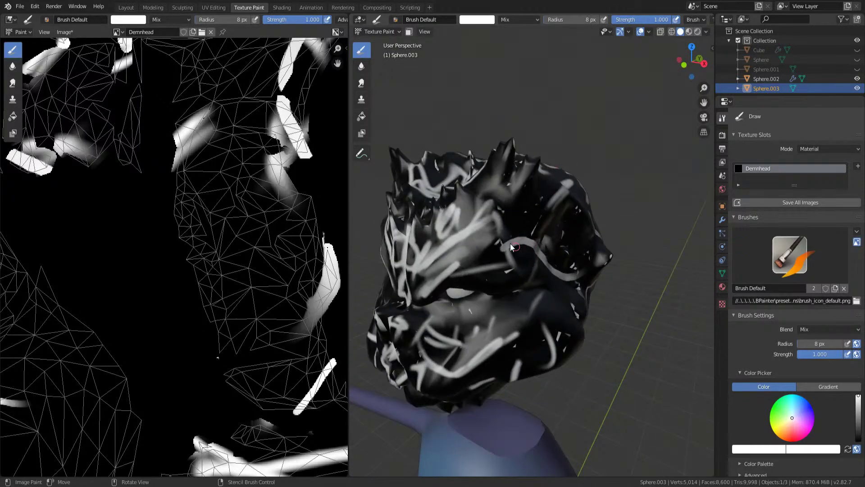
scroll(526, 252, "up", 8)
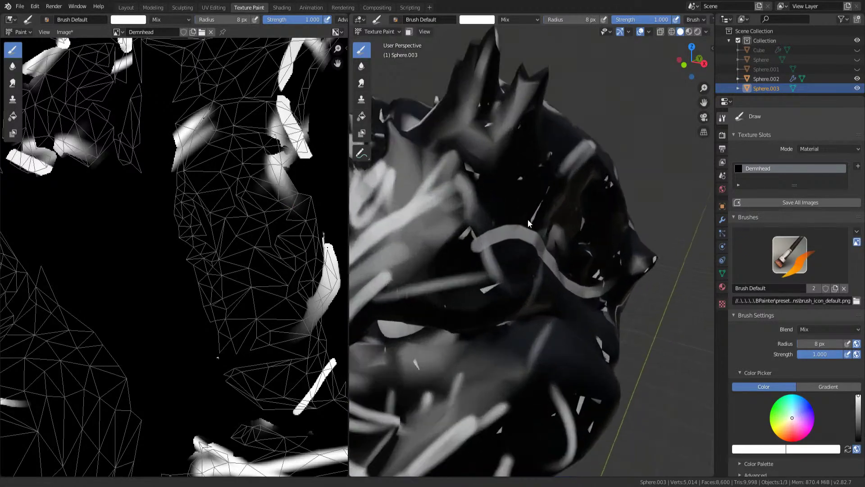
mouse_move(522, 102)
left_mouse_down()
mouse_move(531, 135)
mouse_move(494, 198)
left_mouse_up()
left_click_drag(468, 122, 521, 280)
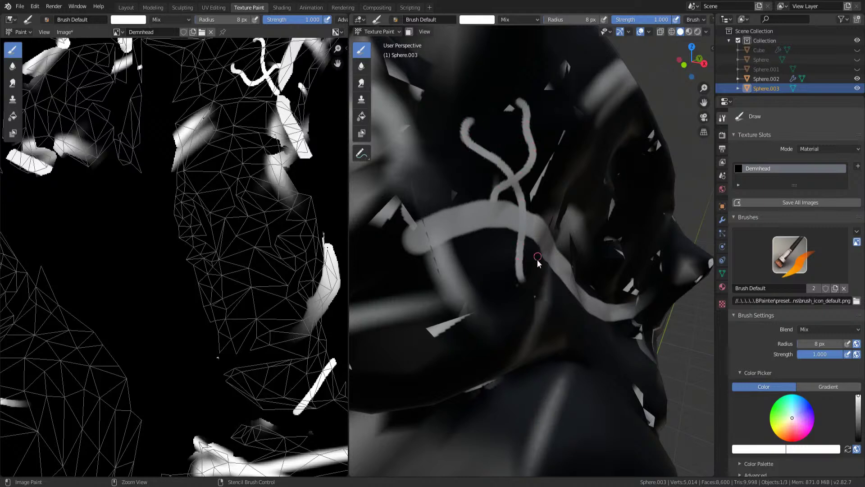
scroll(537, 260, "down", 8)
middle_click_drag(532, 289, 547, 276)
mouse_move(536, 284)
left_mouse_down()
mouse_move(526, 332)
mouse_move(491, 336)
left_mouse_up()
Change the brush color to blue and paint mirrored blue marks around the eyes and on the cheeks
left_click_drag(799, 410, 807, 399)
mouse_move(522, 218)
left_mouse_down()
mouse_move(538, 245)
mouse_move(480, 213)
mouse_move(462, 248)
left_mouse_up()
middle_click_drag(466, 294, 470, 290)
left_click_drag(459, 267, 473, 287)
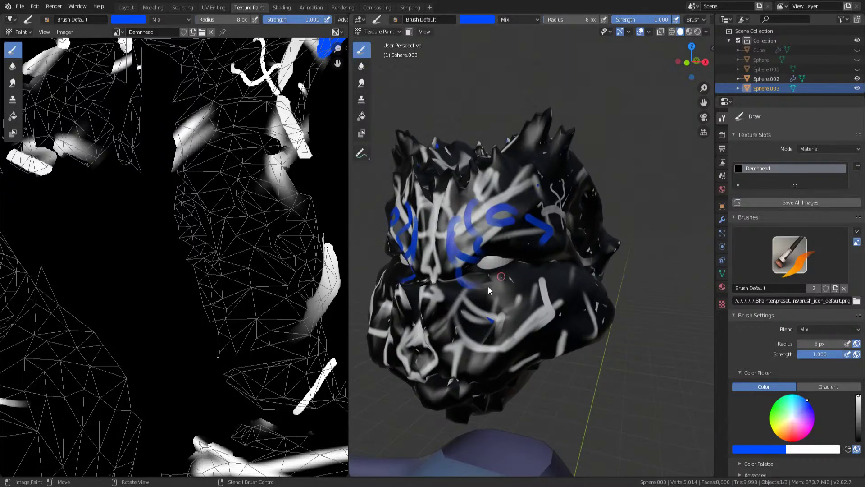
left_click_drag(489, 330, 468, 371)
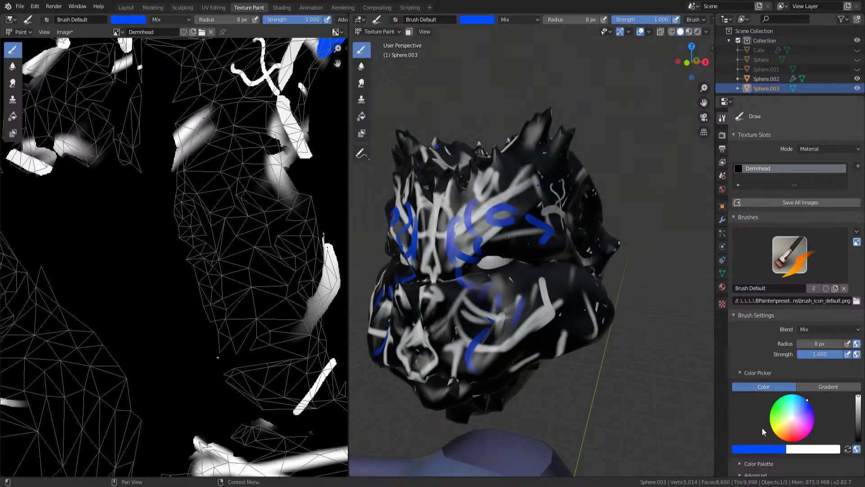
Add a new texture to the brush and expand its Texture Mask settings
scroll(762, 406, "down", 5)
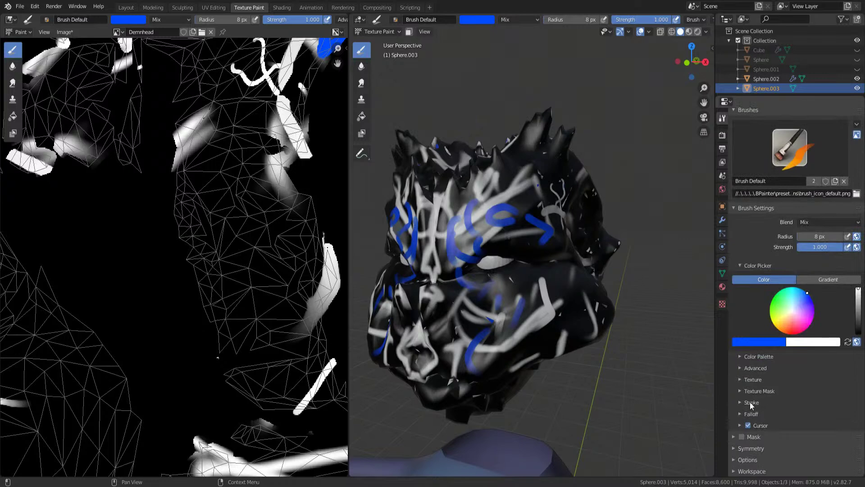
left_click(744, 379)
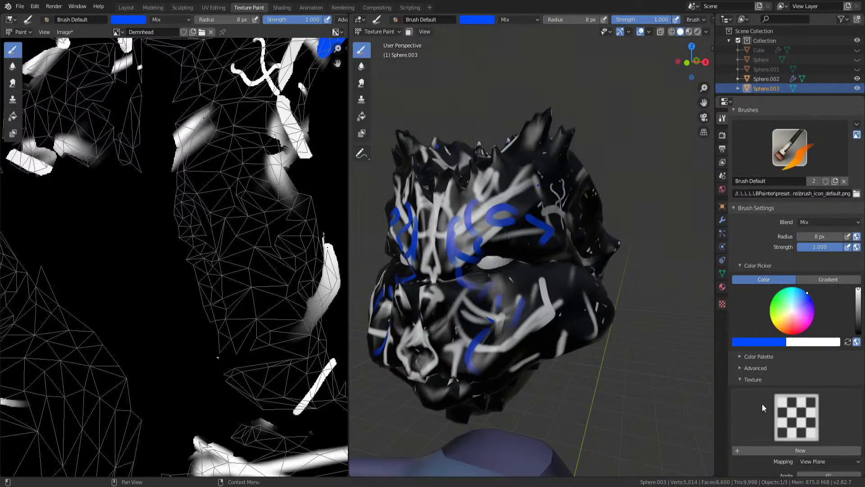
left_click(742, 450)
left_click(797, 417)
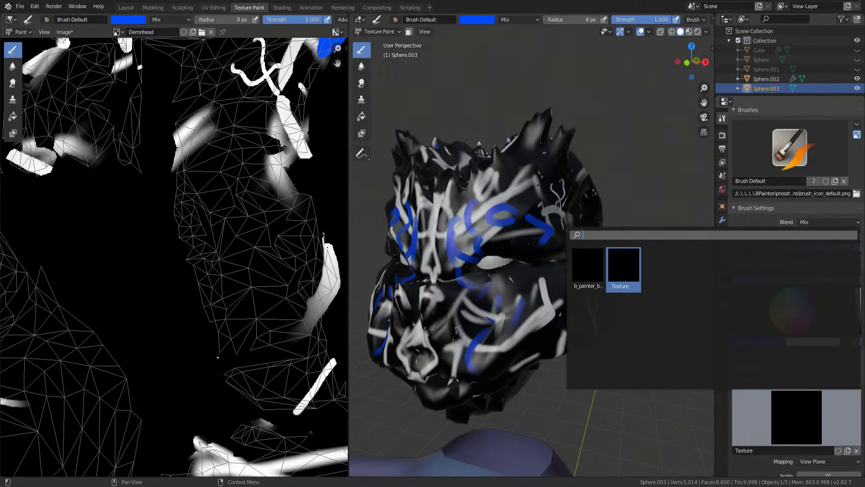
scroll(813, 404, "down", 4)
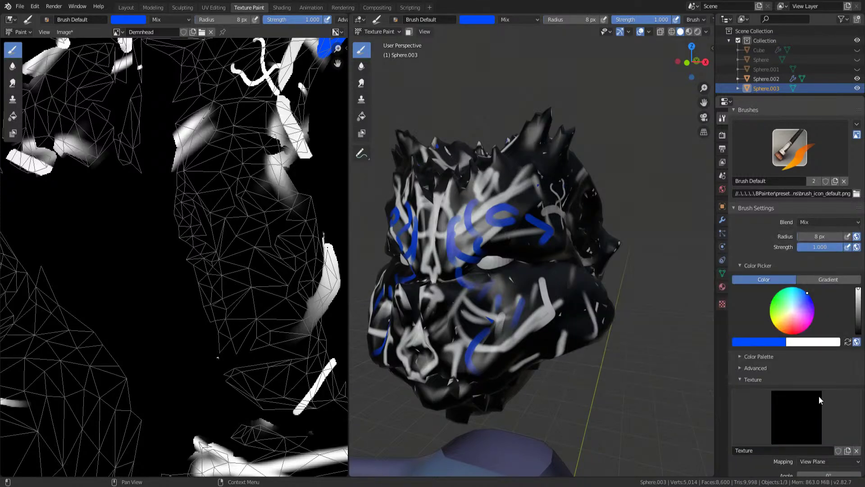
left_click(816, 337)
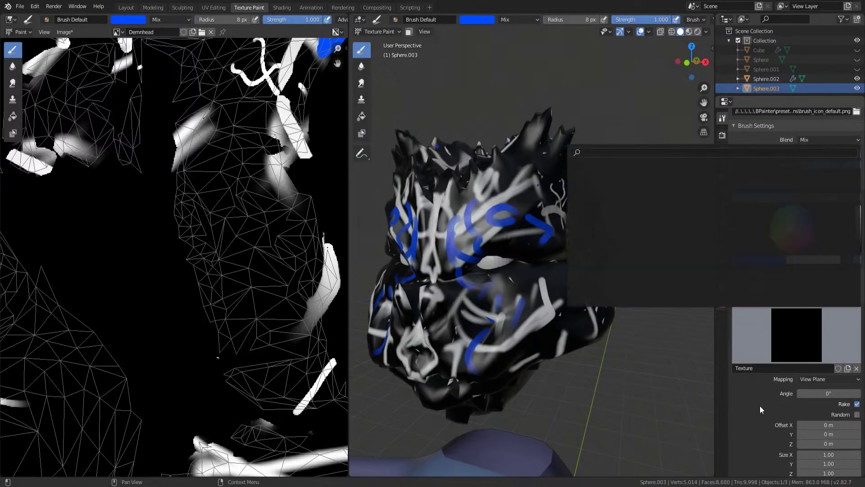
scroll(800, 333, "down", 4)
scroll(801, 335, "up", 1)
left_click(759, 420)
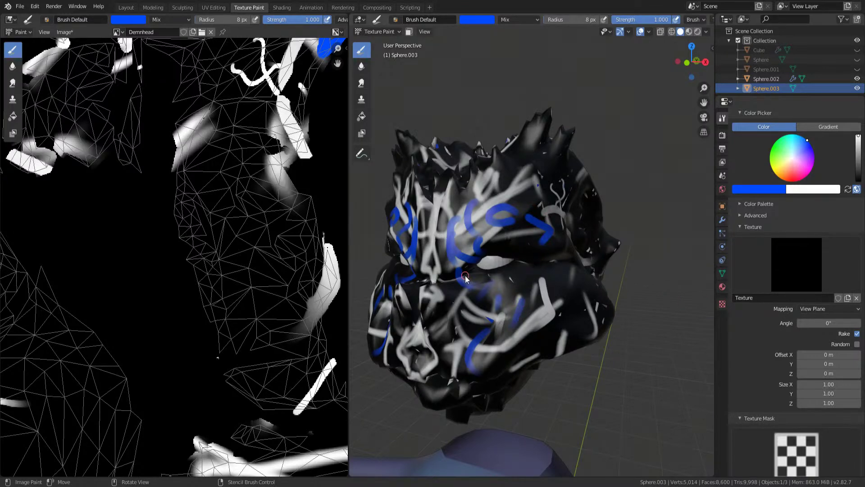
Review the painted head from several sides, then return to the Modeling workspace and switch it to Object Mode
scroll(465, 277, "down", 4)
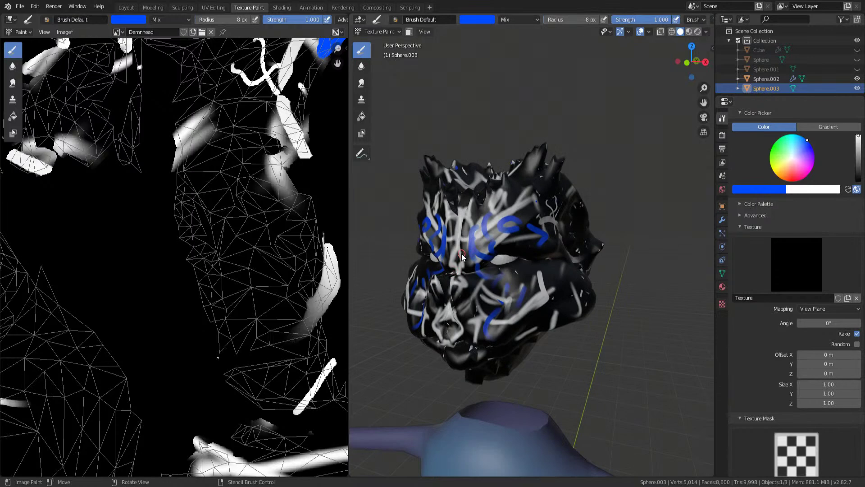
scroll(466, 251, "up", 3)
middle_click_drag(466, 251, 495, 260)
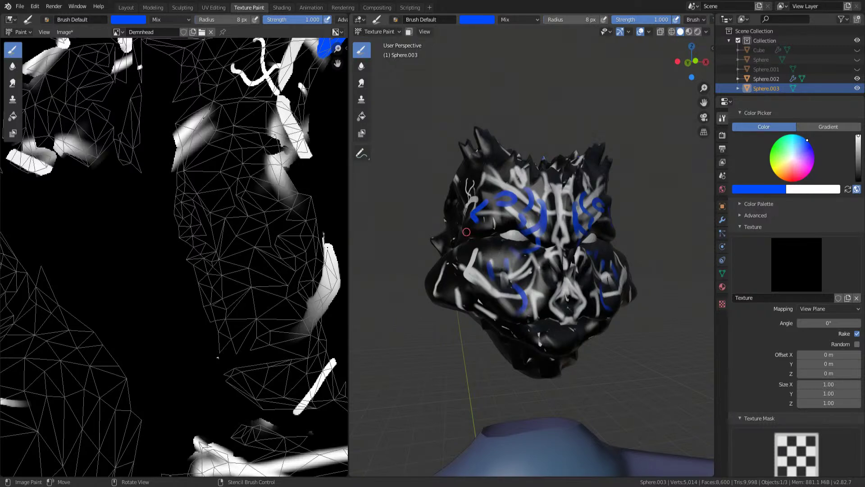
middle_click_drag(485, 219, 468, 222)
left_click(153, 7)
left_click(27, 31)
left_click(25, 38)
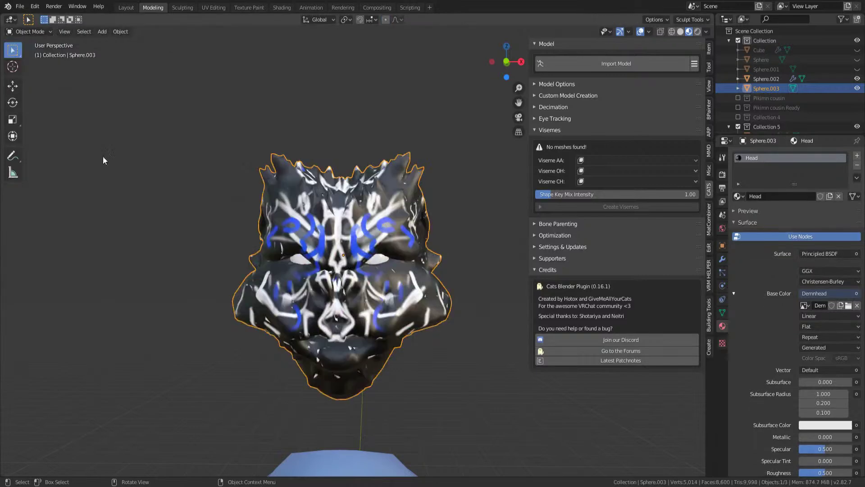
Try enlarging the painted head, first alone and then together with the eyes object
scroll(422, 307, "down", 4)
middle_click_drag(422, 307, 331, 297)
key("s")
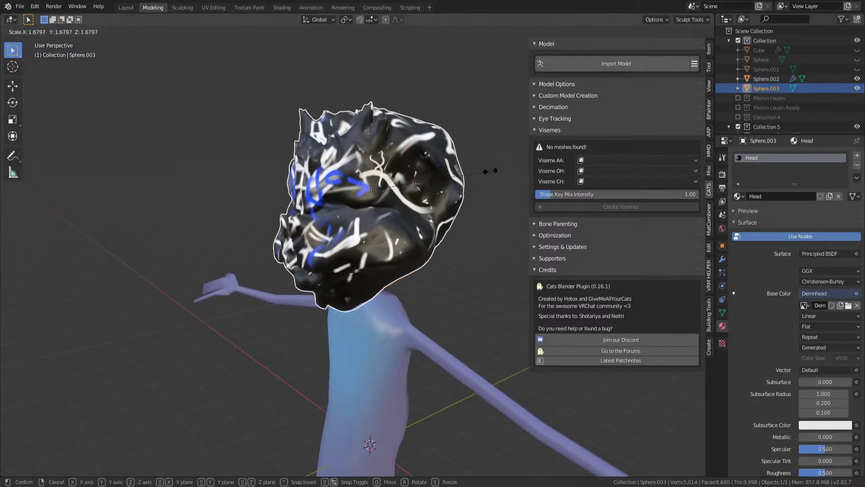
left_click(497, 171)
key("ctrl+z")
left_click_drag(296, 116, 452, 223)
key("s")
left_click(431, 153)
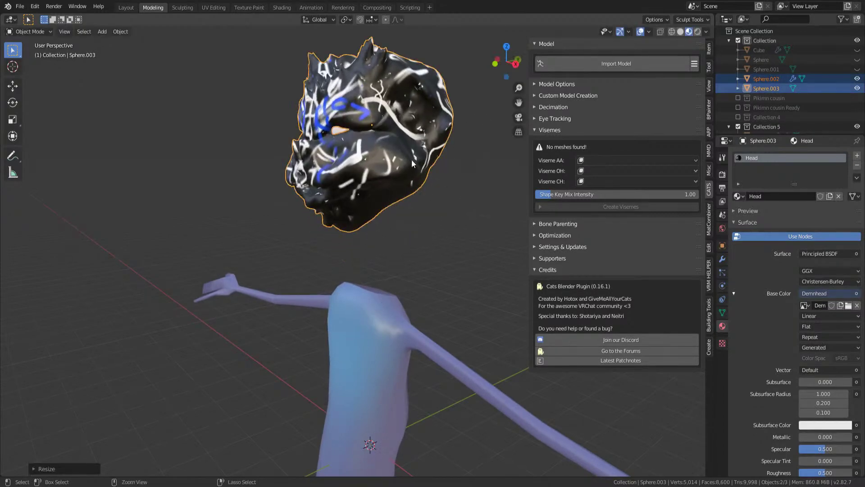
key("ctrl+z")
Select only the eyes object inside the painted head and apply its modifier
right_click(373, 197)
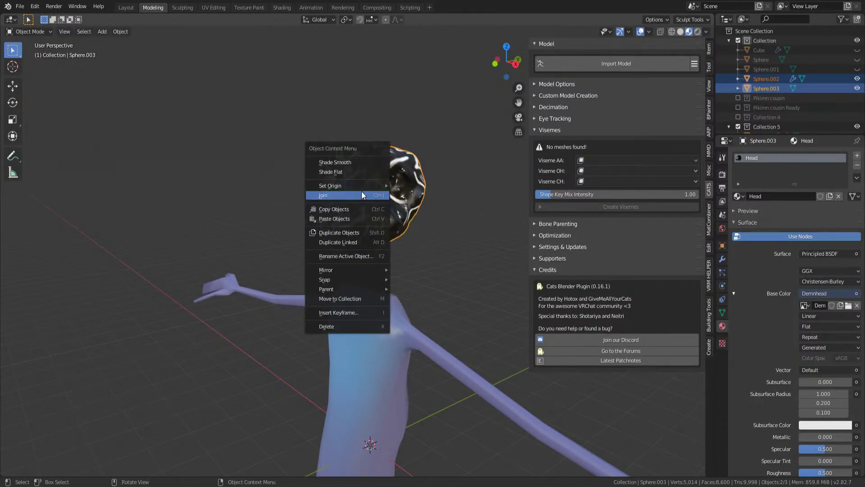
left_click(168, 160)
left_click(347, 199)
right_click(348, 200)
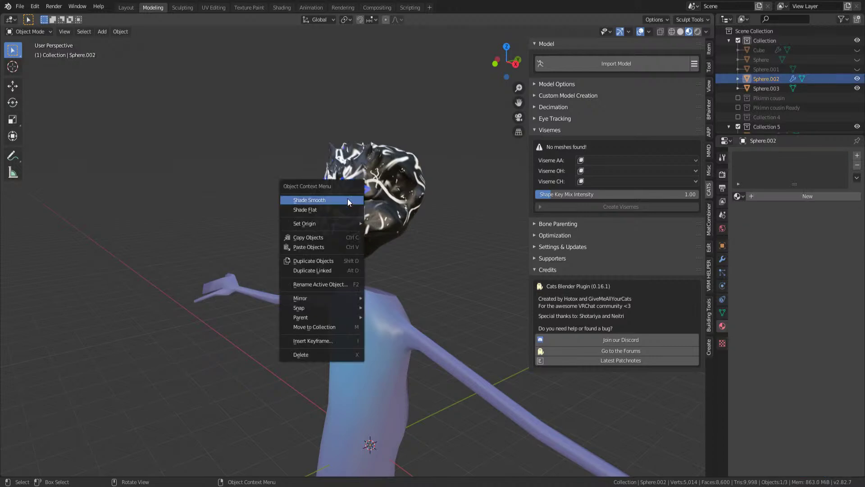
left_click(723, 259)
left_click(764, 184)
Join the painted head and the eyes into one object and reset the joined object's origin
left_click(366, 204, "shift")
right_click(355, 199)
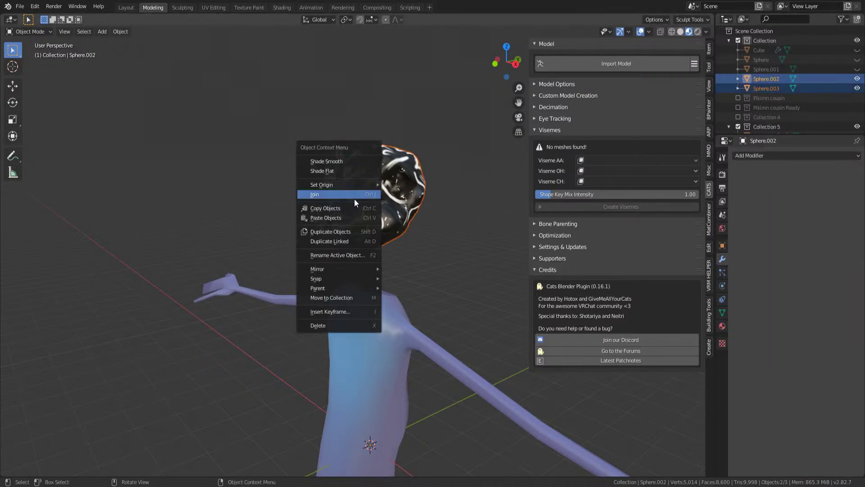
left_click(353, 197)
right_click(352, 197)
mouse_move(332, 221)
left_click(423, 228)
Scale the joined head to suit the proportions of the body
middle_click_drag(423, 228, 425, 177)
scroll(367, 195, "up", 6)
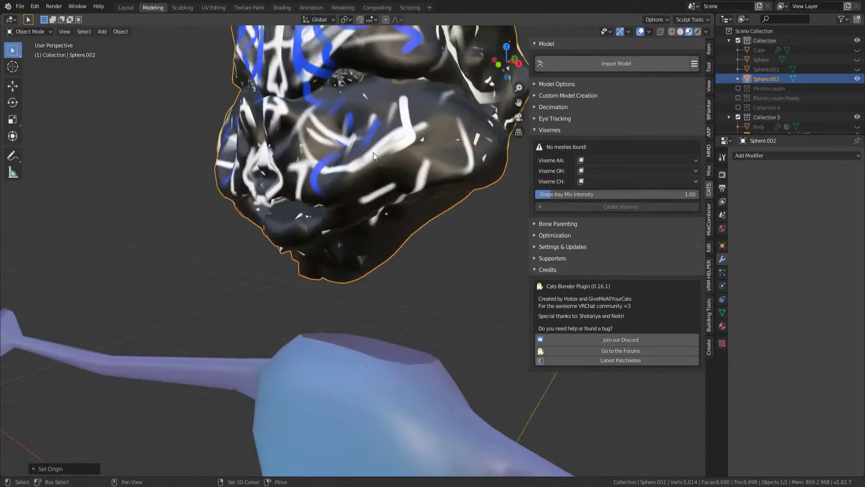
middle_click_drag(373, 152, 371, 215, "shift")
key("s")
scroll(420, 153, "down", 6)
left_click(460, 156)
Move the joined head along the Y axis so that it lines up with the neck of the body
mouse_move(460, 156)
middle_mouse_down()
mouse_move(417, 215)
mouse_move(488, 244)
mouse_move(500, 292)
mouse_move(378, 221)
mouse_move(410, 200)
mouse_move(407, 134)
middle_mouse_up()
key("g")
key("y")
left_click(392, 226)
middle_click_drag(349, 238, 350, 154, "shift")
mouse_move(313, 217)
middle_mouse_down()
mouse_move(425, 324)
mouse_move(363, 291)
mouse_move(239, 280)
middle_mouse_up()
scroll(376, 226, "up", 3)
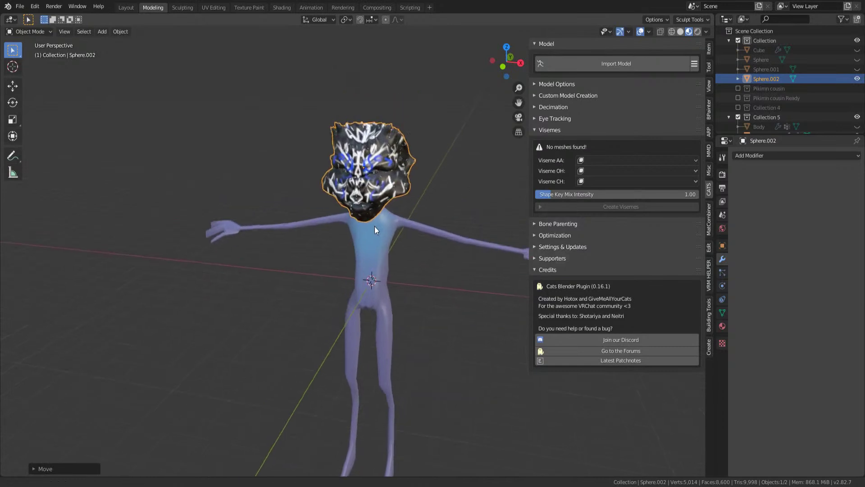
Try scaling edge loops around the body's shoulder and arm in Edit Mode, undoing each attempt
middle_click_drag(364, 210, 342, 213)
left_click(344, 210)
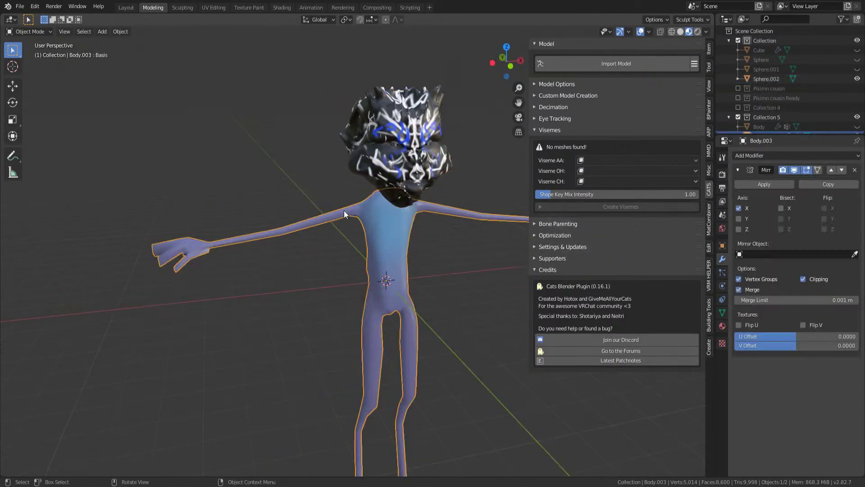
key("Tab")
left_click(429, 205, "alt")
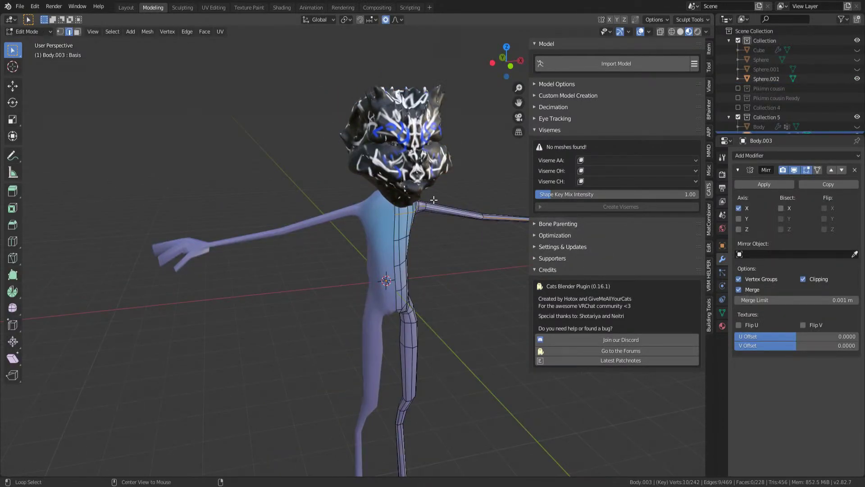
key("s")
left_click(436, 206)
key("ctrl+z")
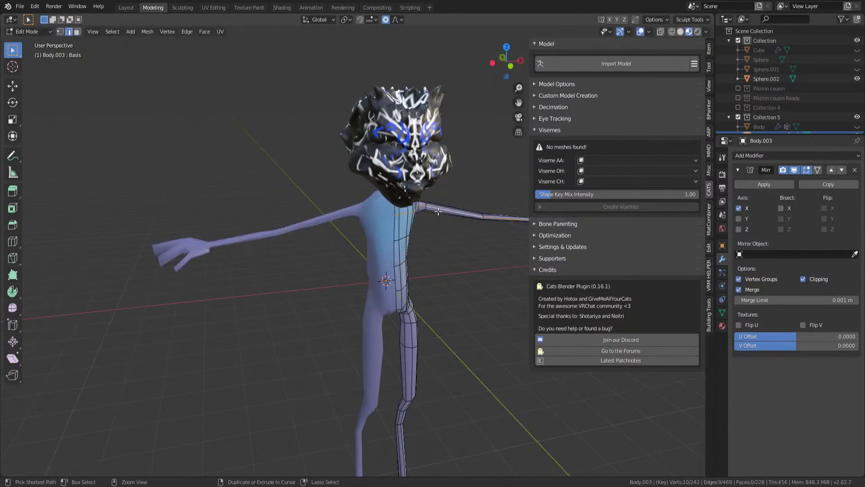
left_click(428, 202, "alt")
key("s")
left_click(440, 192)
key("ctrl+z")
Return the body to Object Mode and save the Blender file
middle_click_drag(456, 243, 408, 248)
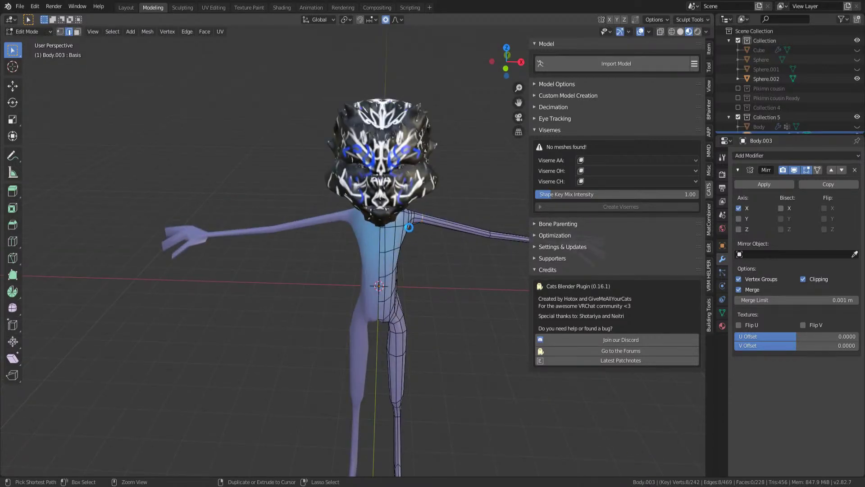
key("Tab")
key("ctrl+s")
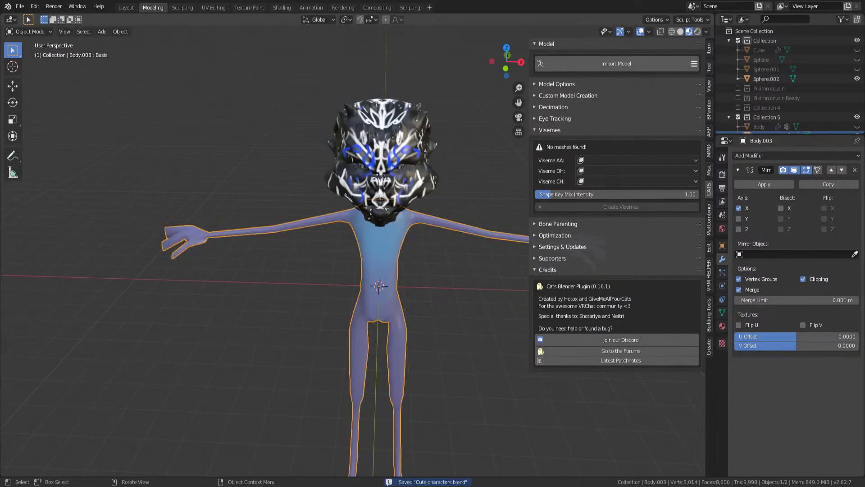